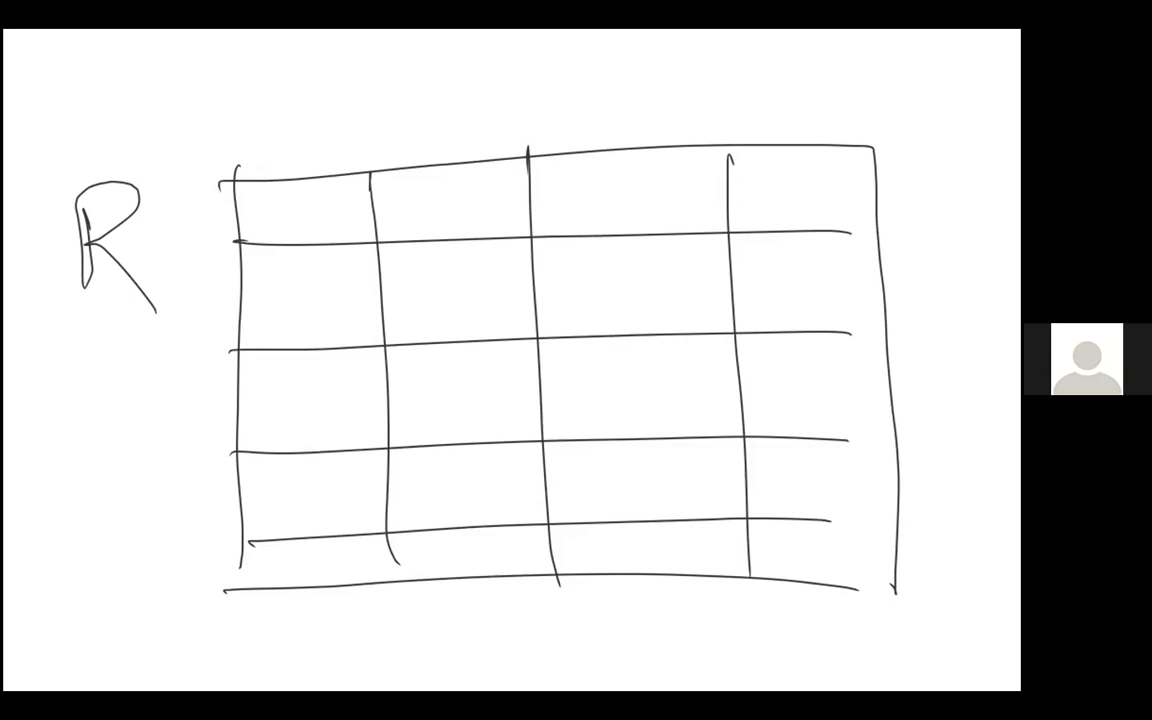
Handwrite E/U and D below the letter R beside the table, and C above it
mouse_move(84, 345)
mouse_down()
mouse_move(81, 387)
mouse_move(131, 401)
mouse_up()
drag(72, 362, 124, 343)
drag(79, 390, 114, 383)
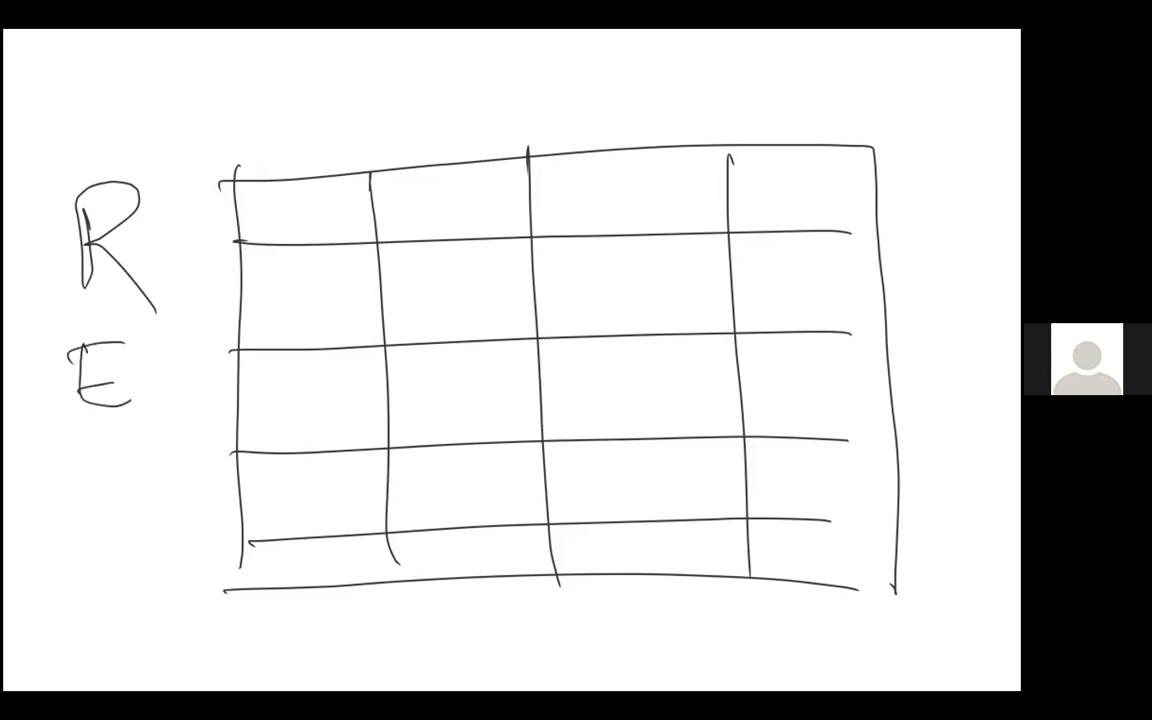
drag(152, 317, 129, 446)
drag(155, 345, 198, 335)
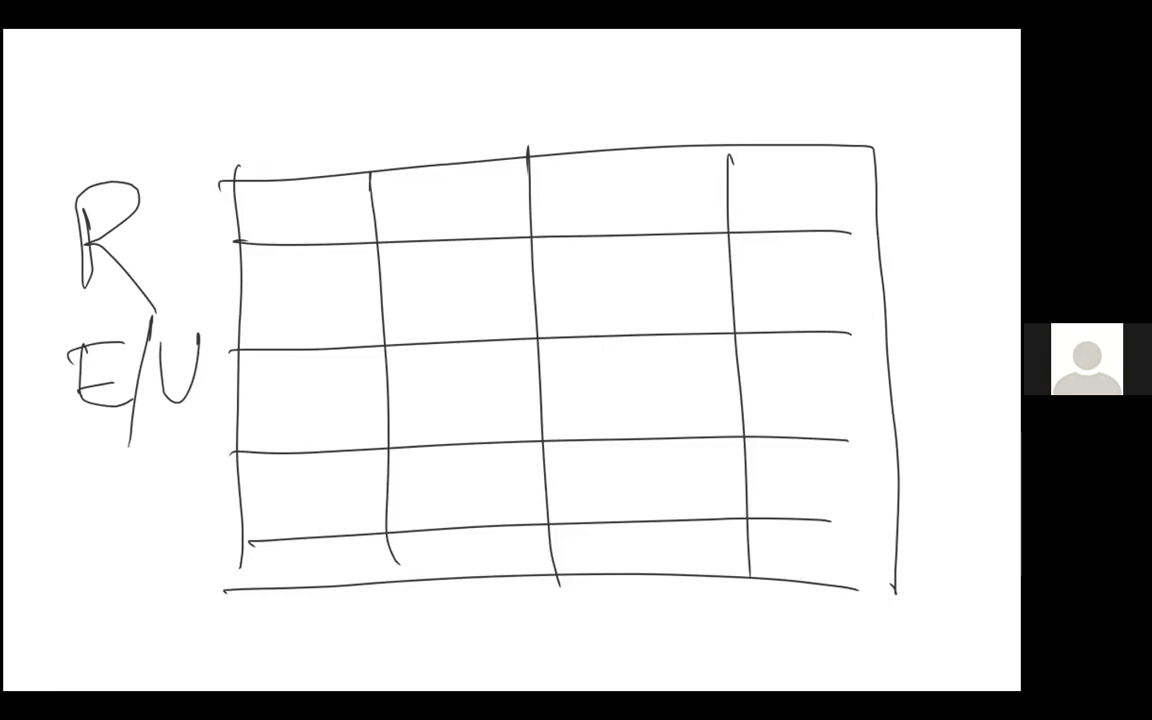
drag(88, 468, 80, 548)
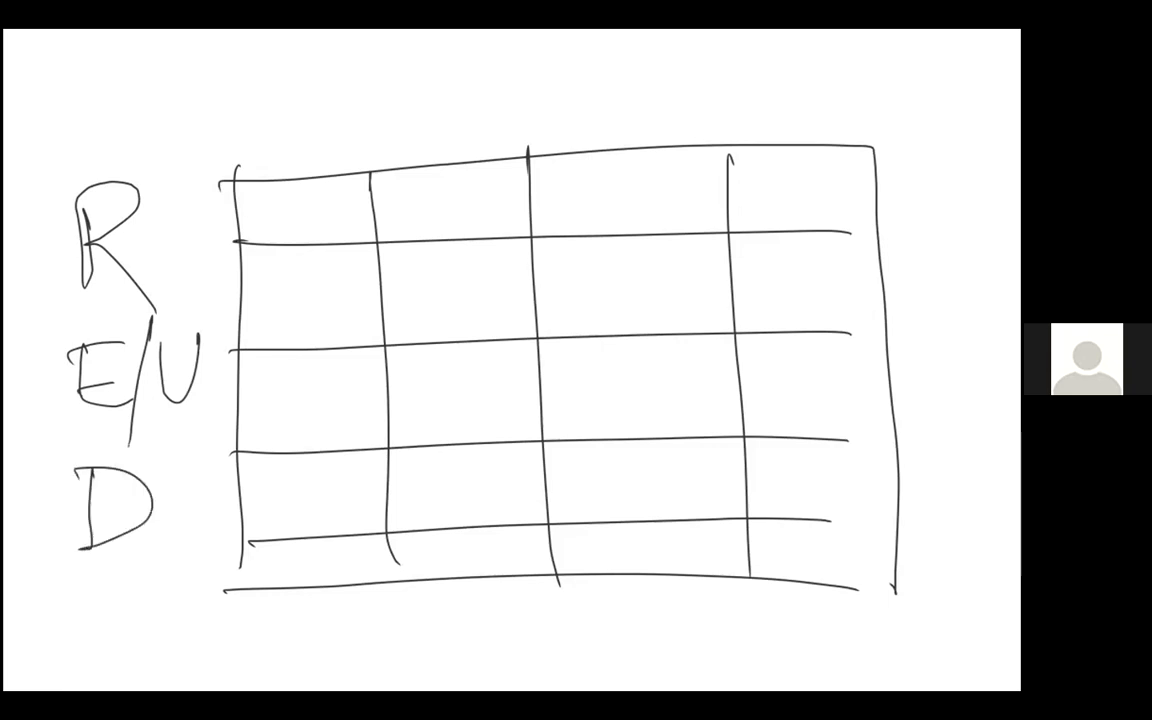
mouse_move(148, 80)
mouse_down()
mouse_move(140, 130)
mouse_move(157, 130)
mouse_up()
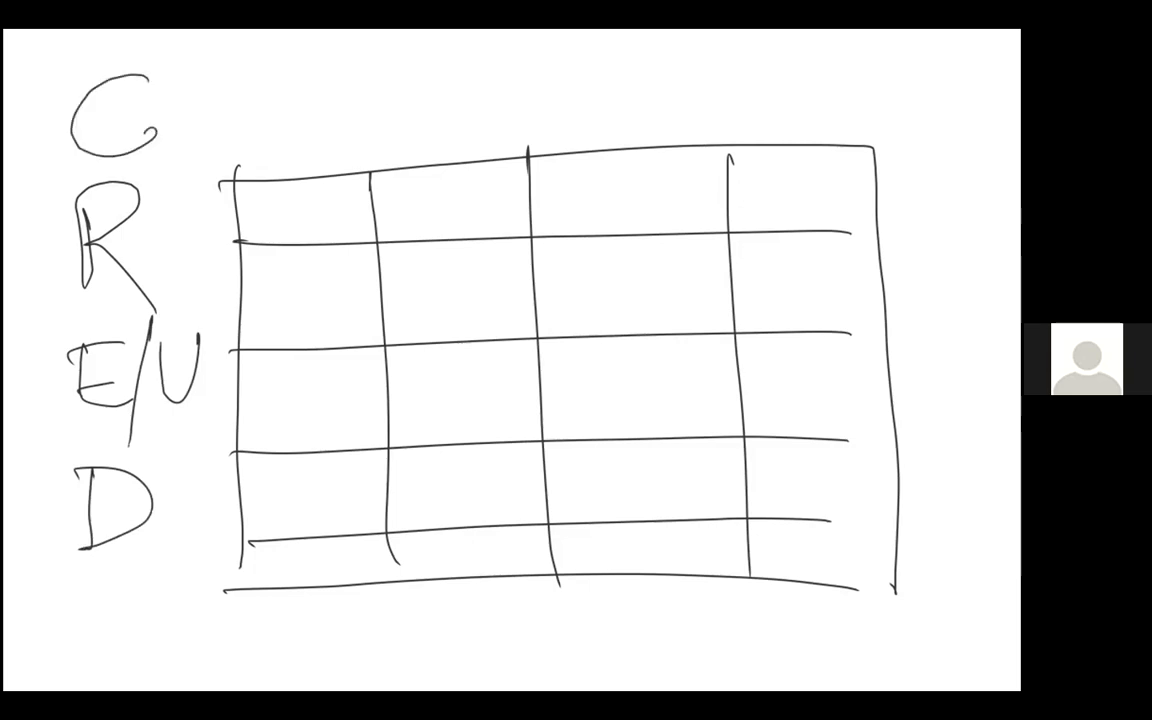
Draw a check mark over each of the letters C, R, E/U and D
drag(16, 108, 148, 46)
drag(30, 222, 148, 150)
drag(16, 366, 142, 287)
drag(18, 500, 175, 415)
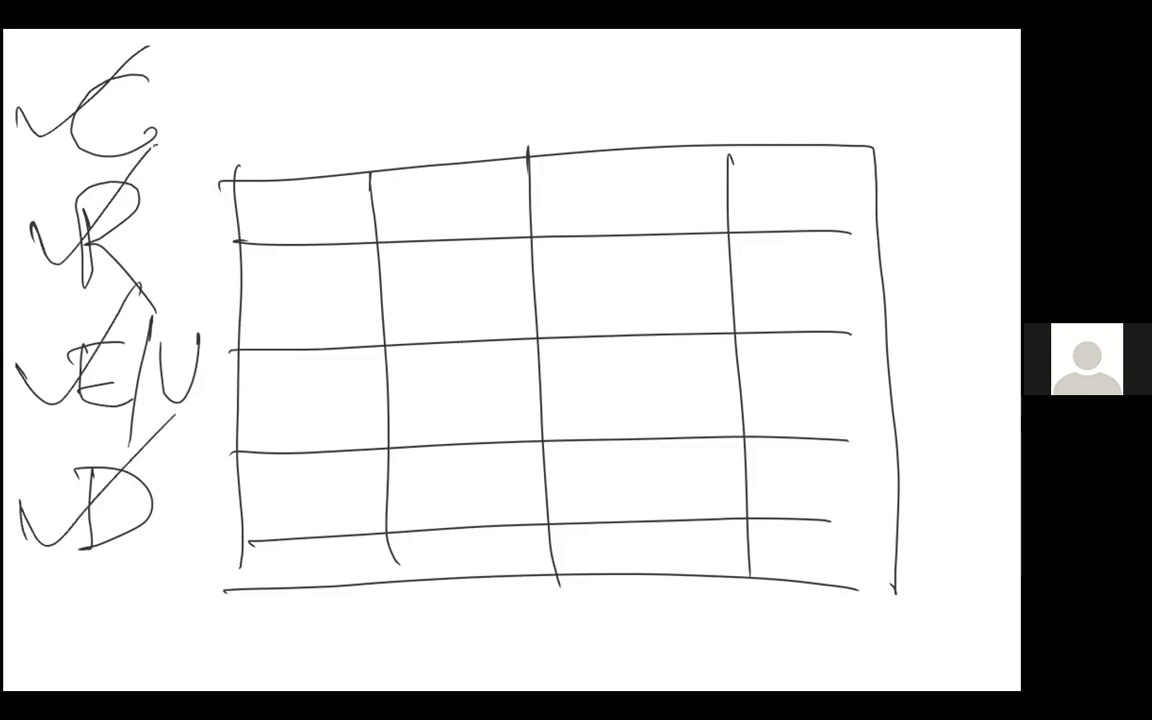
Handwrite "CRUD/CRED" below the table
drag(232, 622, 240, 688)
mouse_move(270, 622)
mouse_down()
mouse_move(268, 685)
mouse_move(340, 688)
mouse_up()
mouse_move(322, 615)
mouse_down()
mouse_move(370, 612)
mouse_move(432, 680)
mouse_up()
drag(558, 580, 479, 688)
mouse_move(606, 598)
mouse_down()
mouse_move(604, 664)
mouse_move(672, 662)
mouse_up()
mouse_move(730, 600)
mouse_down()
mouse_move(736, 655)
mouse_move(760, 662)
mouse_up()
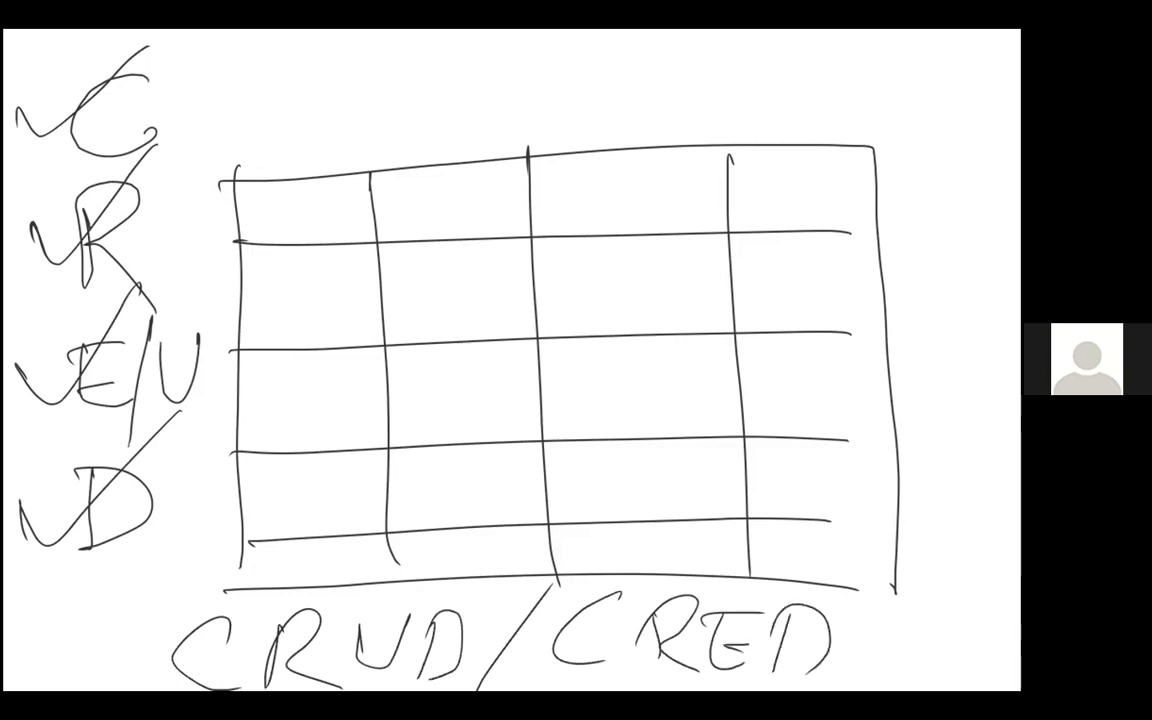
Box the letter R, mark C, E/U and D with a W, and write an underlined "write" below them
mouse_move(34, 185)
mouse_down()
mouse_move(190, 312)
mouse_move(30, 300)
mouse_move(212, 310)
mouse_move(28, 188)
mouse_move(197, 178)
mouse_up()
drag(162, 130, 306, 64)
drag(172, 398, 230, 346)
drag(130, 548, 205, 515)
mouse_move(190, 70)
mouse_down()
mouse_move(208, 82)
mouse_move(242, 42)
mouse_up()
drag(202, 400, 230, 392)
drag(190, 514, 235, 490)
mouse_move(28, 622)
mouse_down()
mouse_move(100, 630)
mouse_move(132, 572)
mouse_move(162, 600)
mouse_up()
drag(45, 685, 185, 625)
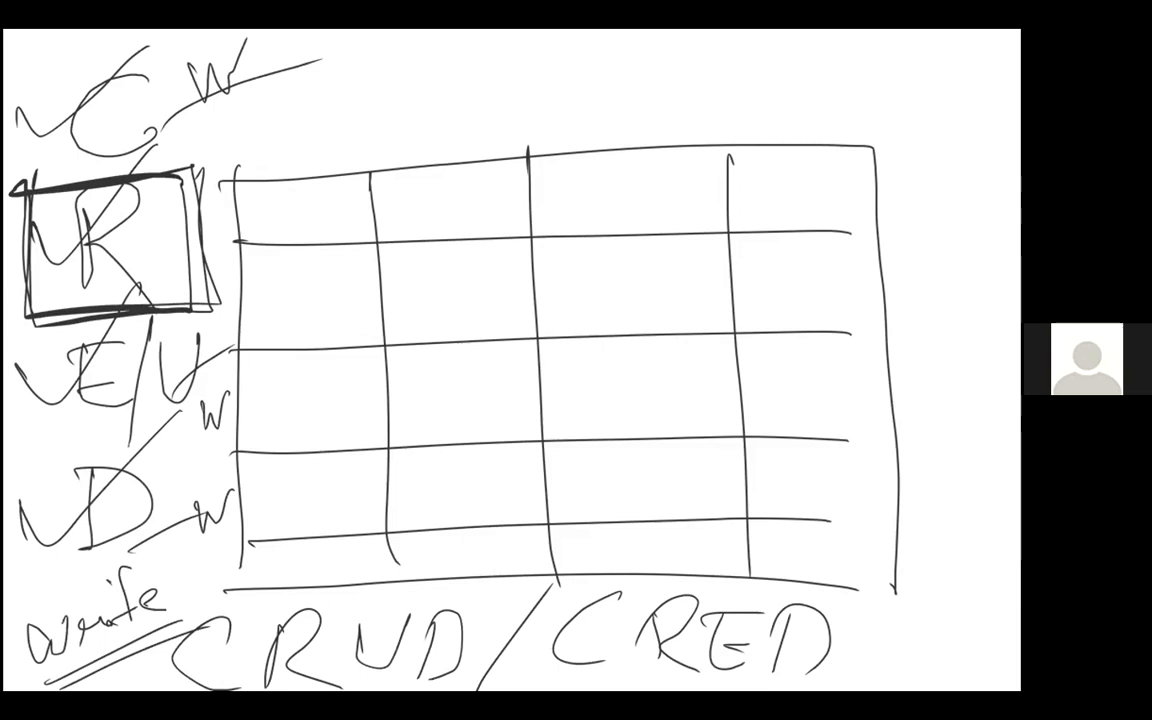
Thicken the box around R and retrace C, U and D with extra strokes
drag(40, 178, 36, 296)
drag(184, 156, 112, 273)
mouse_move(22, 184)
mouse_down()
mouse_move(196, 164)
mouse_move(180, 322)
mouse_up()
drag(150, 68, 158, 128)
mouse_move(153, 347)
mouse_down()
mouse_move(180, 401)
mouse_move(198, 328)
mouse_up()
drag(91, 470, 90, 553)
drag(81, 490, 30, 600)
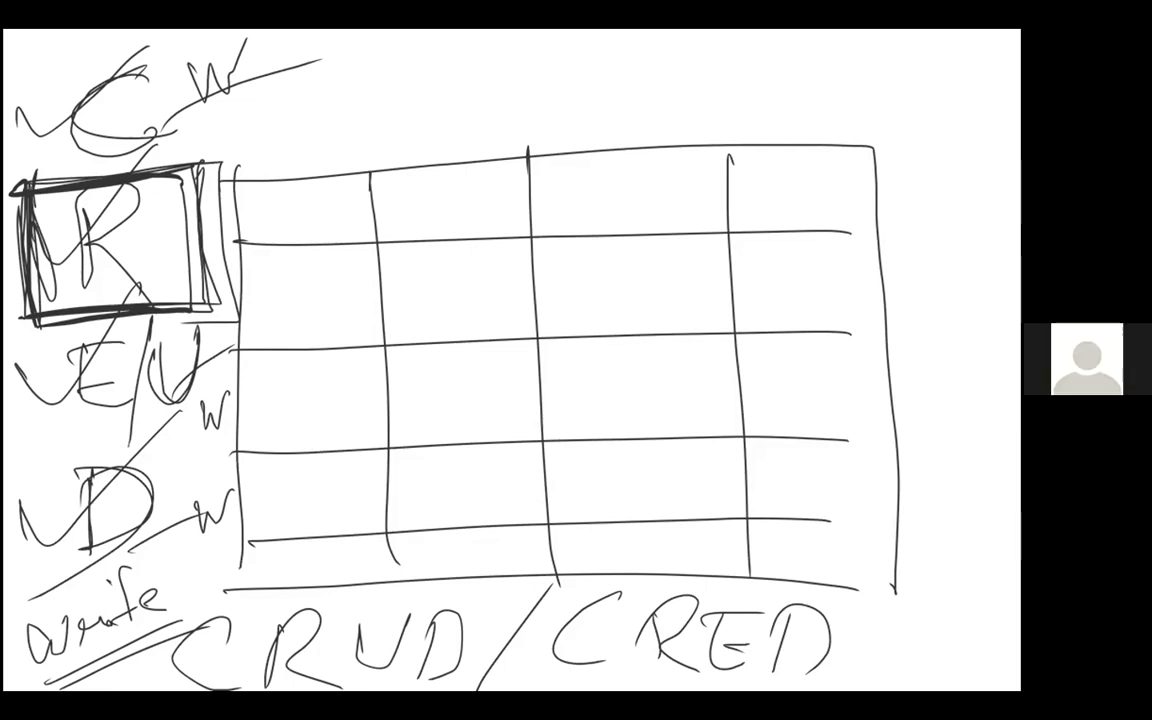
Handwrite a boxed "Data" and an underlined "Metadata" above the table
mouse_move(345, 102)
mouse_down()
mouse_move(398, 133)
mouse_move(432, 127)
mouse_up()
mouse_move(632, 128)
mouse_down()
mouse_move(636, 100)
mouse_move(690, 115)
mouse_move(740, 110)
mouse_move(790, 65)
mouse_move(815, 123)
mouse_up()
drag(818, 111, 857, 116)
mouse_move(584, 107)
mouse_down()
mouse_move(583, 148)
mouse_move(755, 131)
mouse_up()
drag(458, 95, 462, 158)
drag(275, 178, 455, 95)
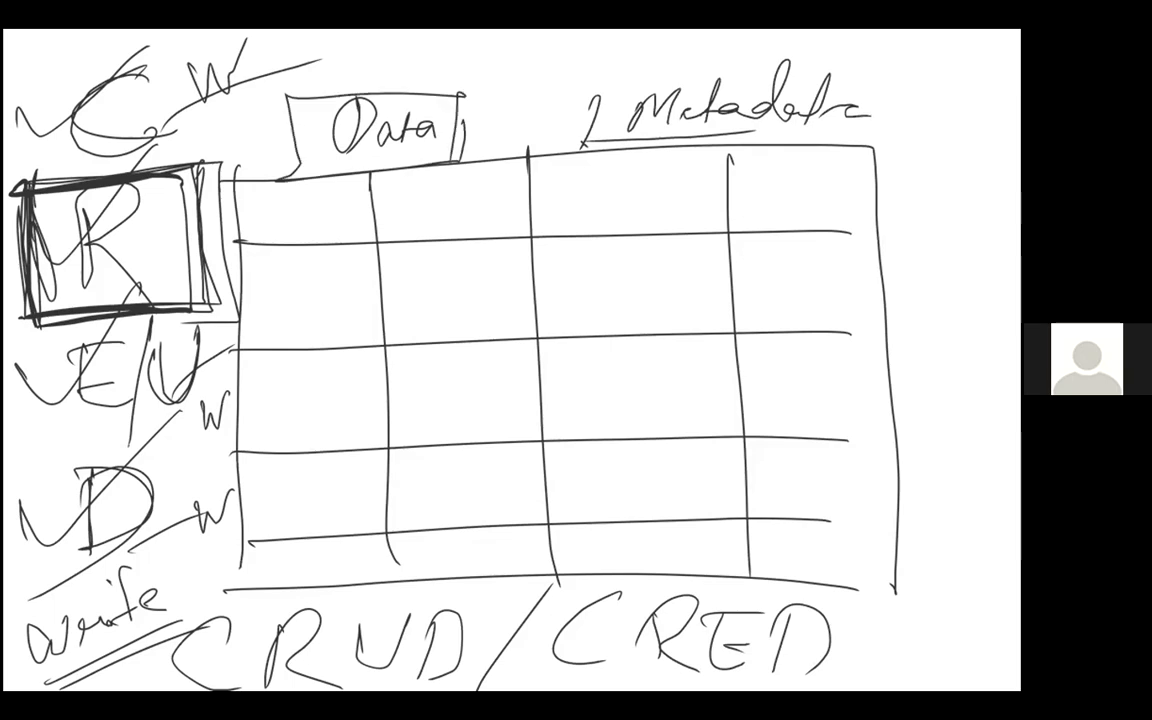
Draw strokes over the table's last column, along its row lines and across the Metadata label
mouse_move(862, 170)
mouse_down()
mouse_move(993, 470)
mouse_move(815, 587)
mouse_up()
drag(840, 232, 1006, 216)
drag(850, 332, 1010, 322)
drag(830, 428, 912, 420)
drag(805, 494, 1017, 490)
mouse_move(690, 66)
mouse_down()
mouse_move(766, 56)
mouse_move(846, 159)
mouse_up()
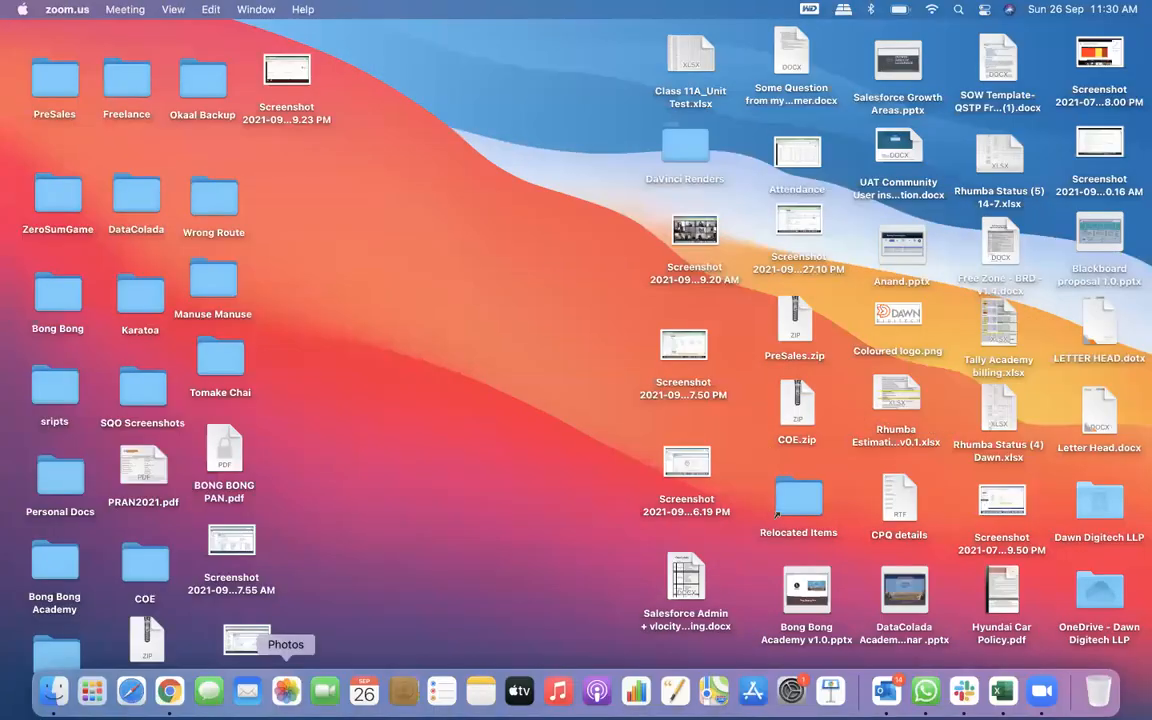
In Finder, move today's five CSV files from the Downloads folder to the Bin
click(53, 691)
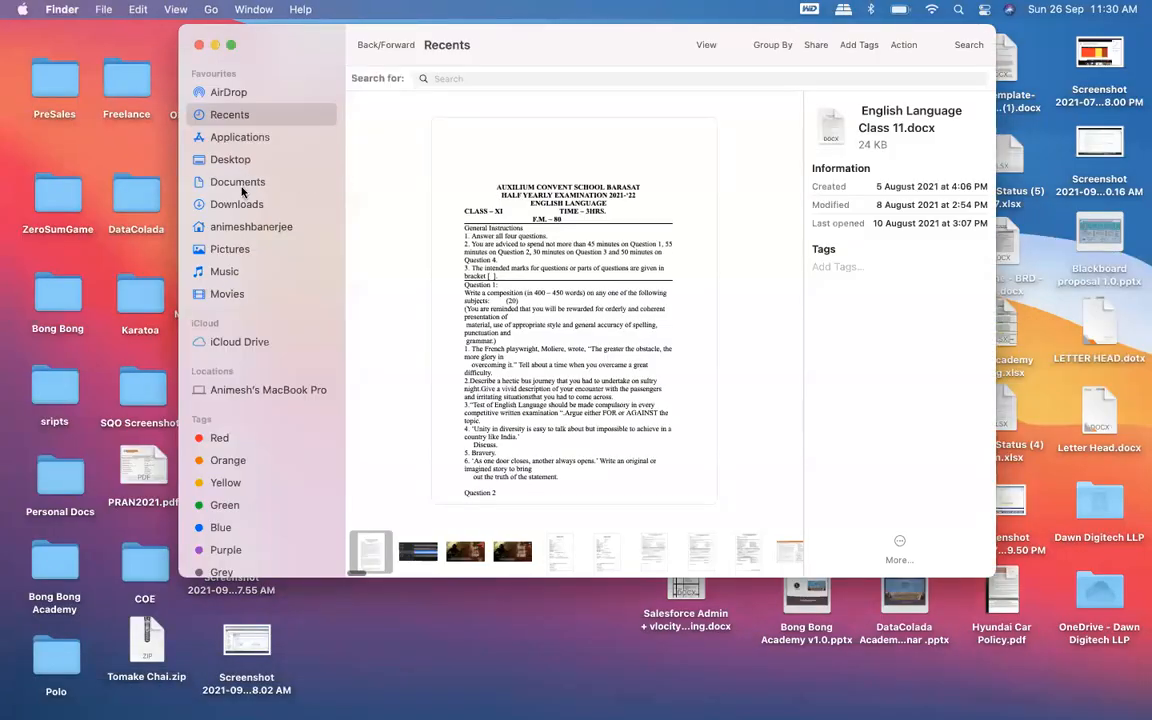
click(237, 204)
click(386, 98)
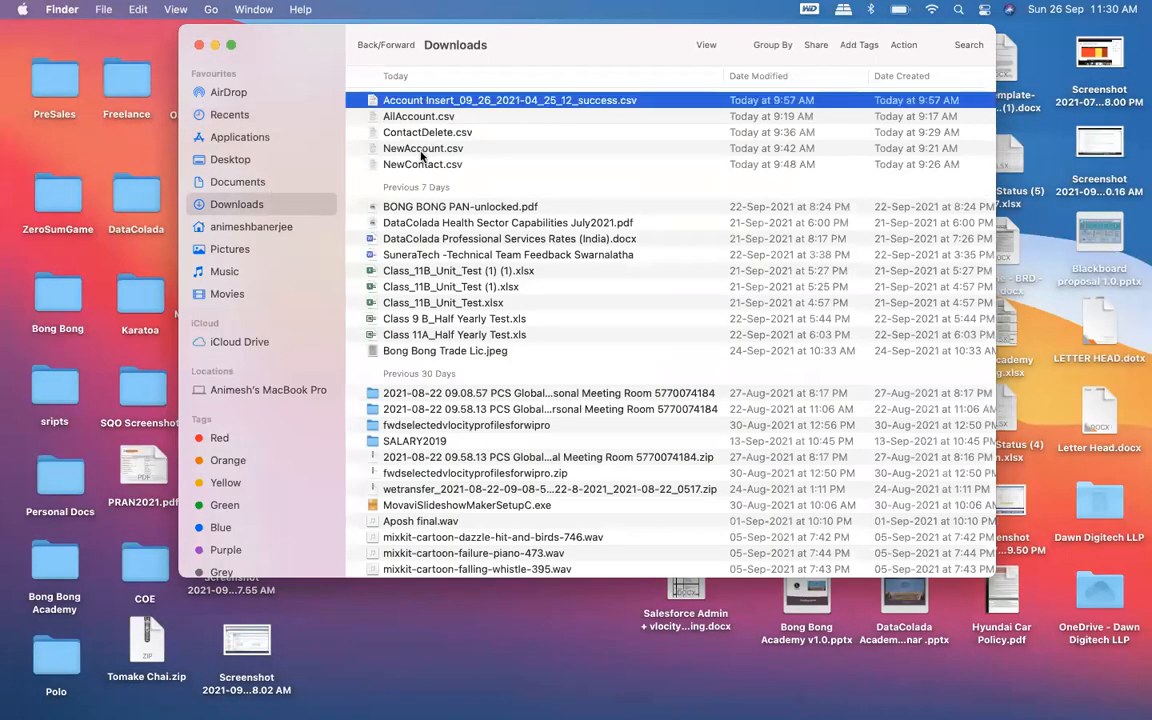
shift+click(413, 165)
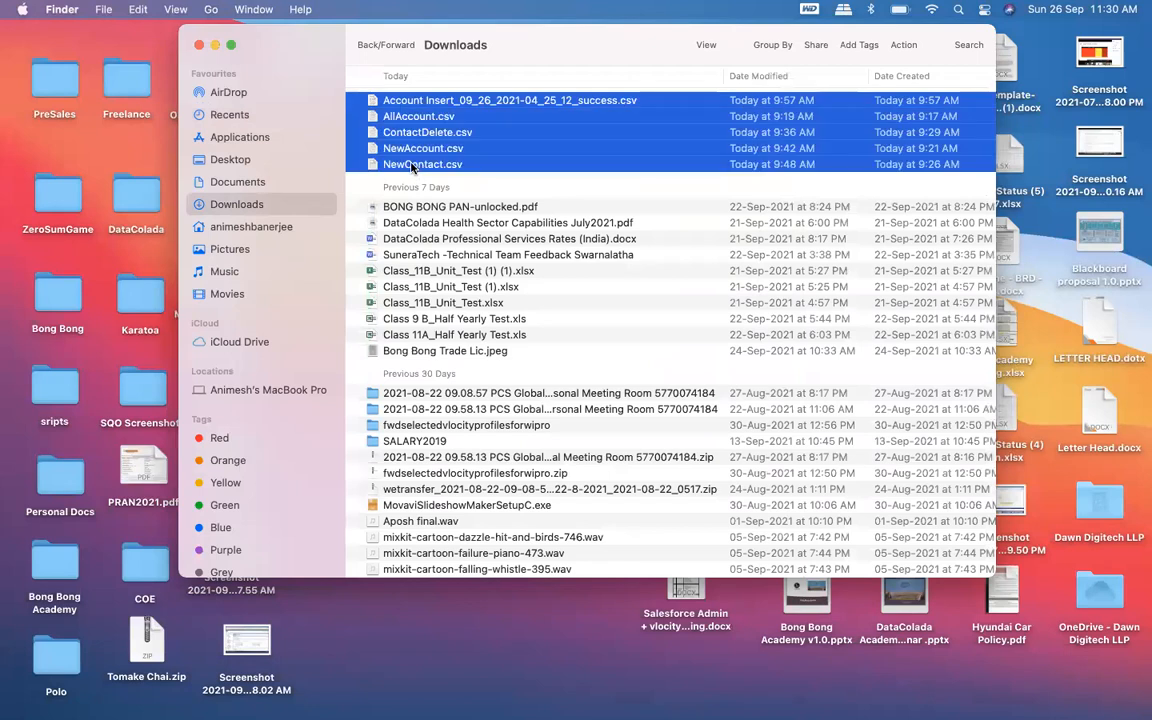
right_click(413, 166)
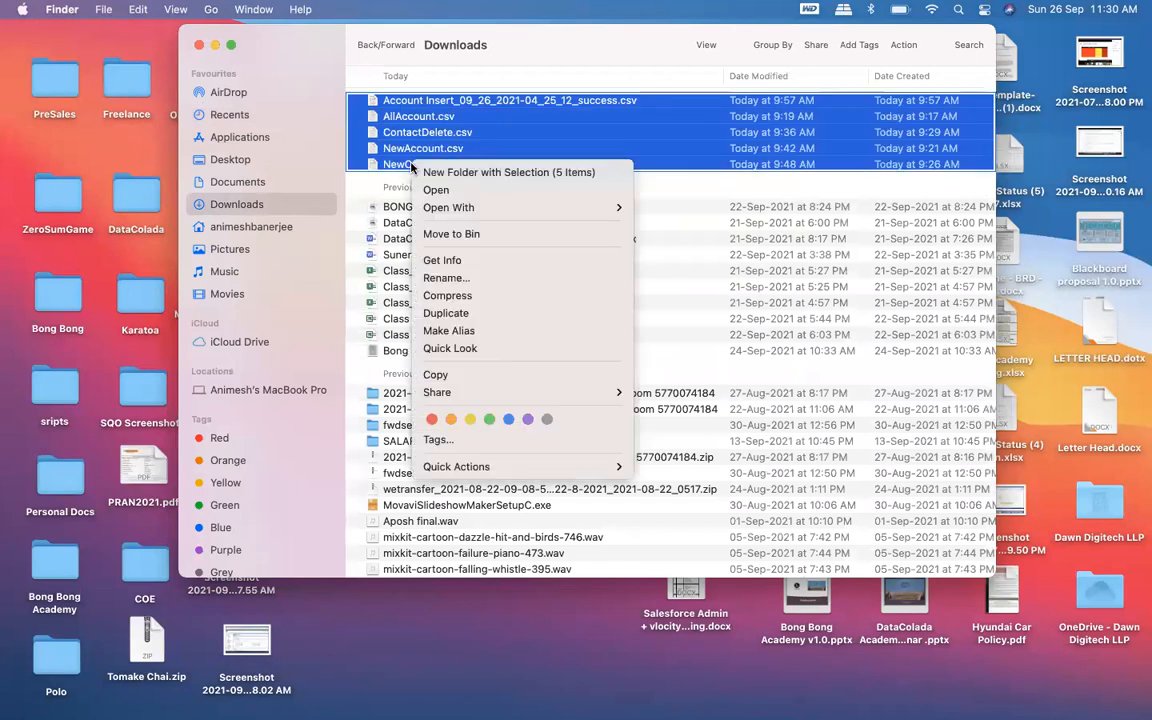
click(505, 240)
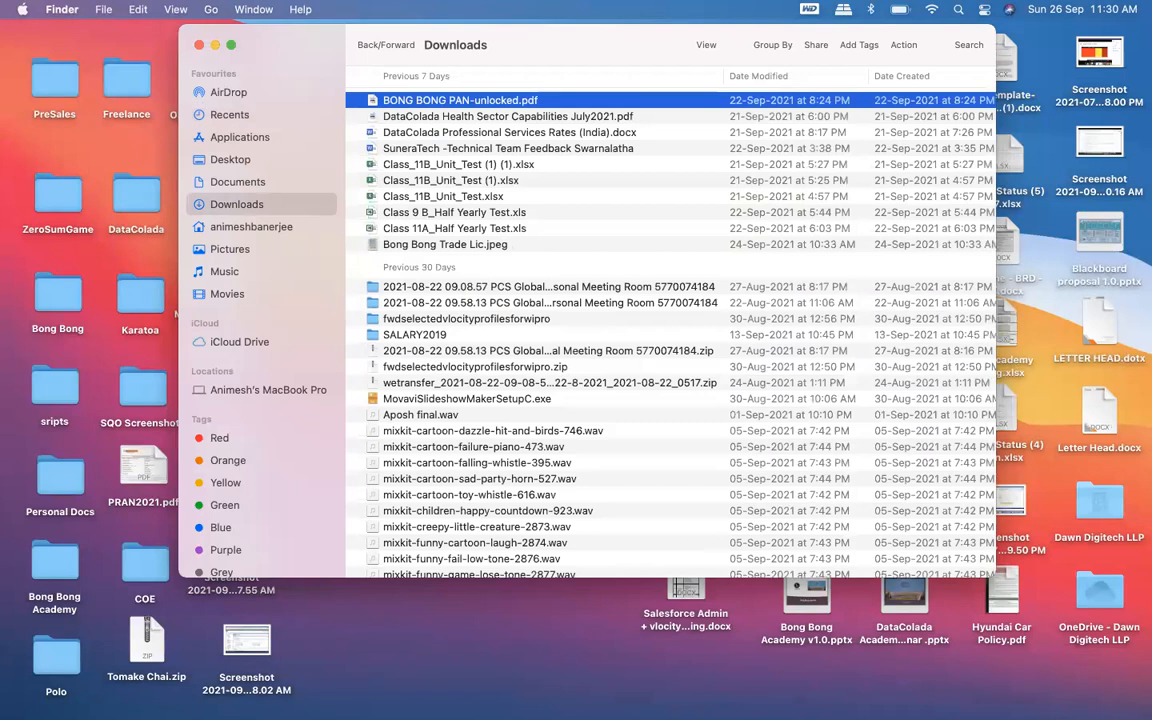
Switch to Google Chrome, open the first listed profile and launch the Wise Shark Playground from Hands-On Orgs
click(169, 697)
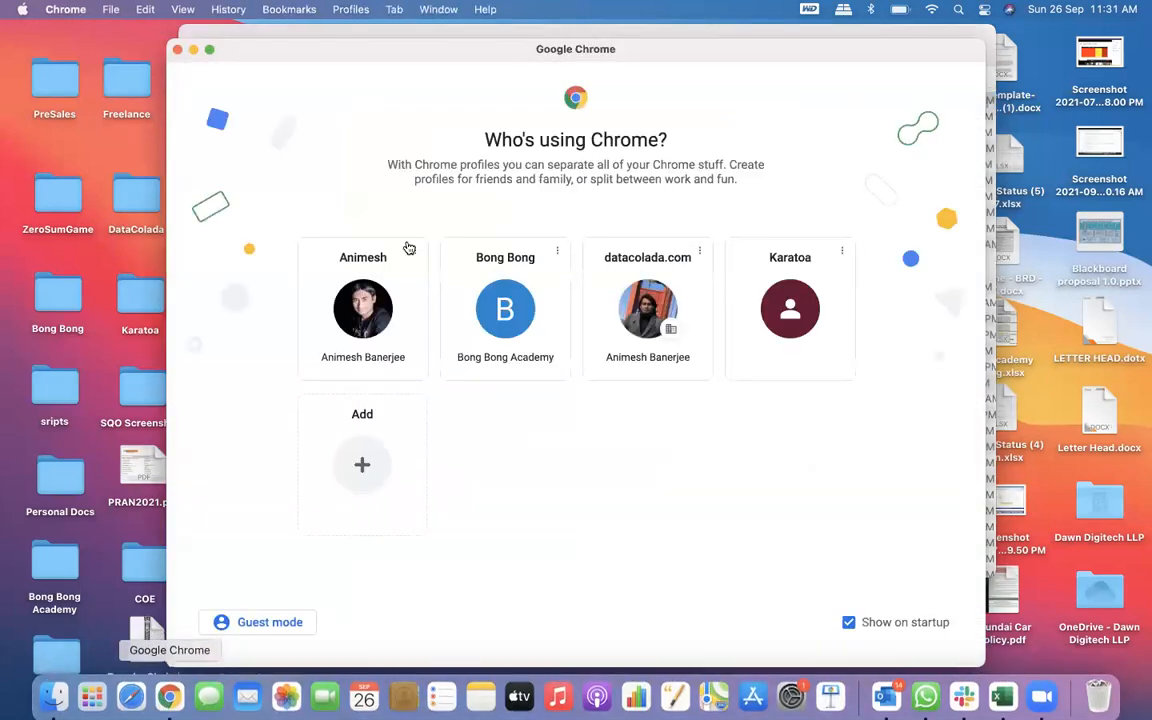
click(252, 32)
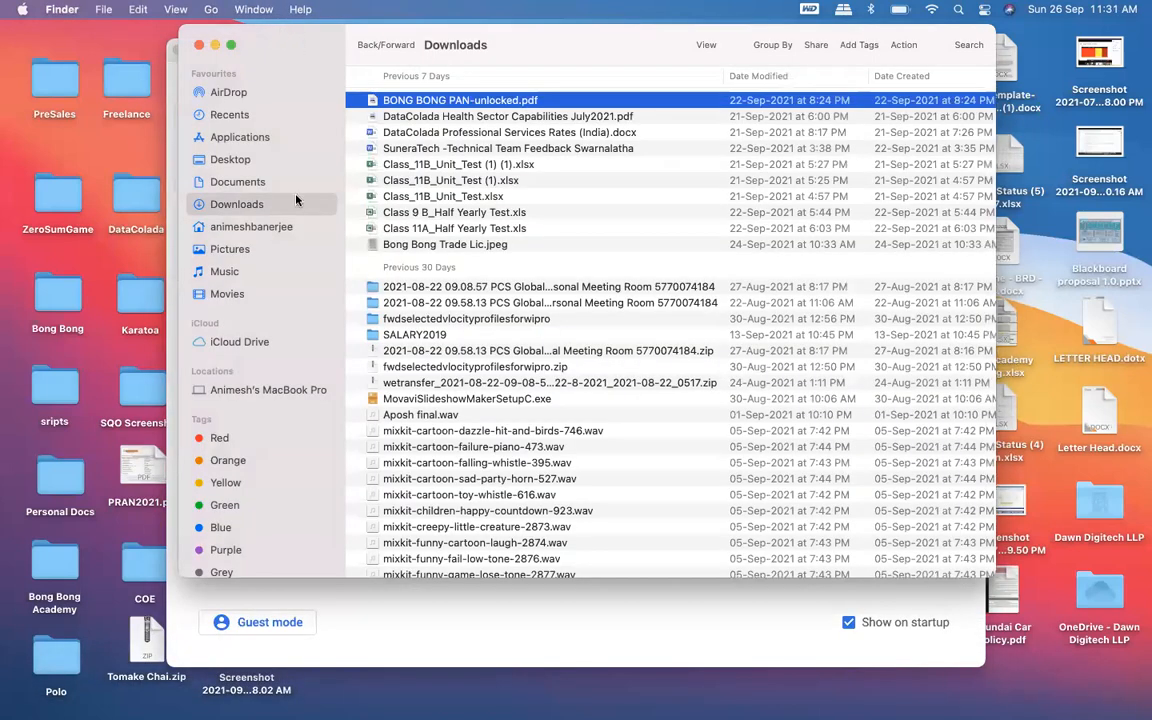
click(340, 582)
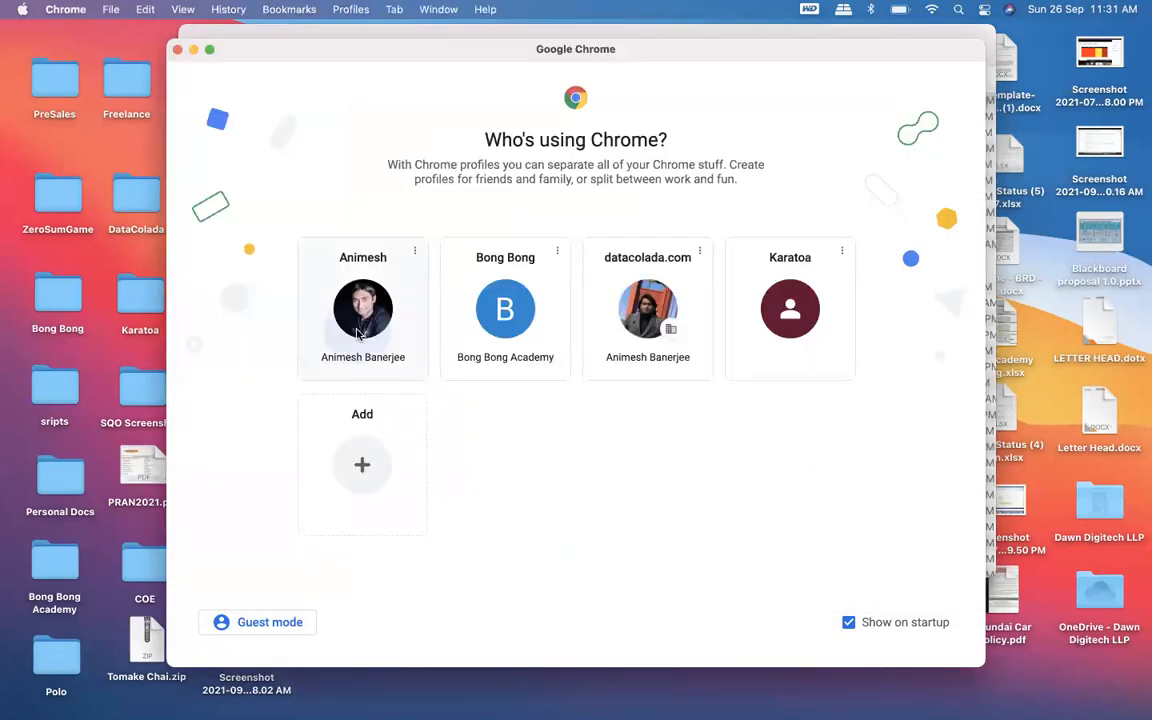
click(358, 333)
click(200, 42)
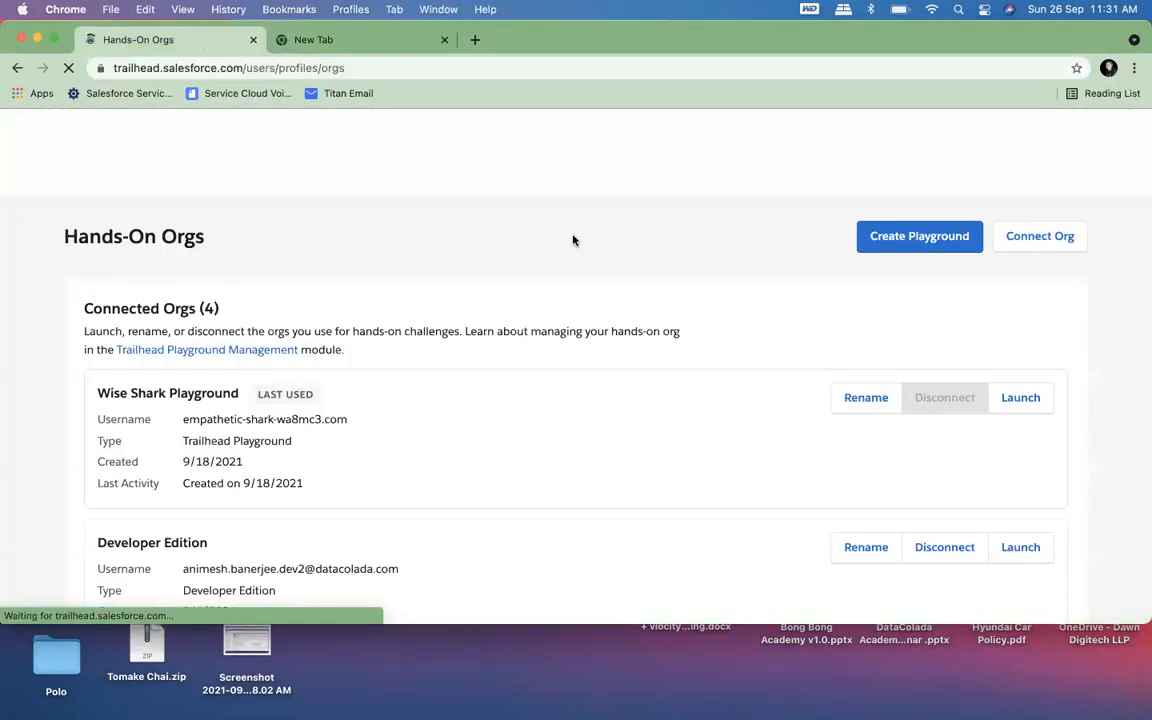
click(1020, 407)
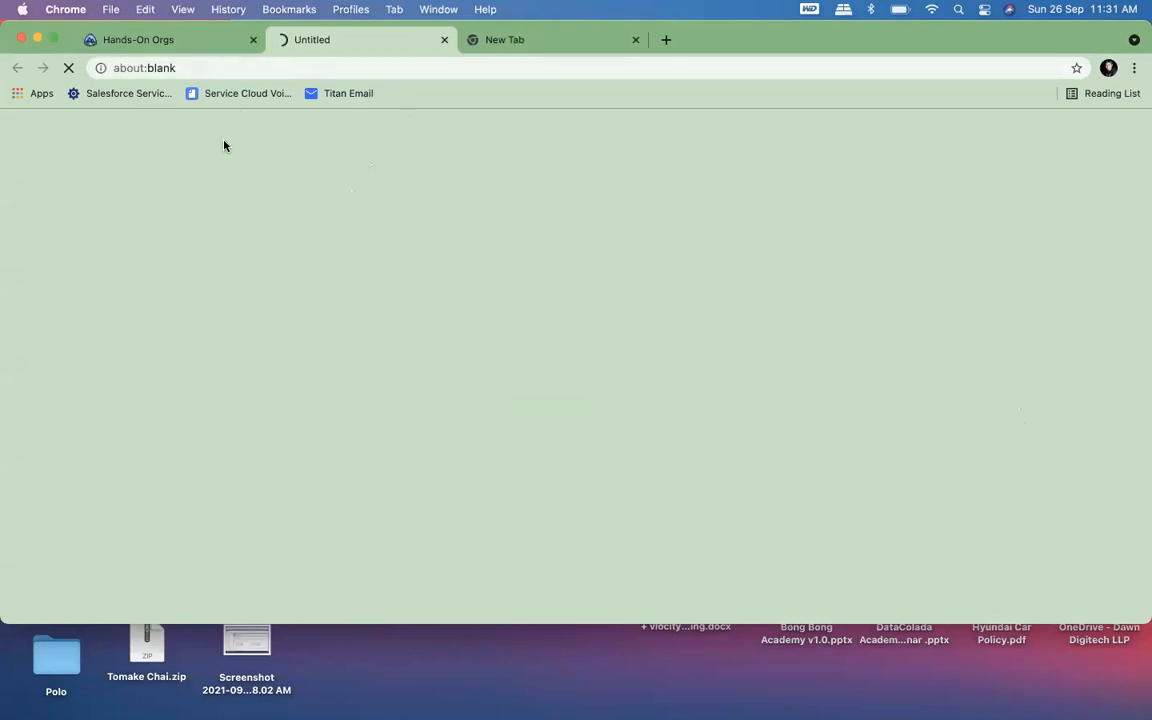
Check the Salesforce user profile menu, close it and make the browser window full screen
drag(964, 50, 963, 83)
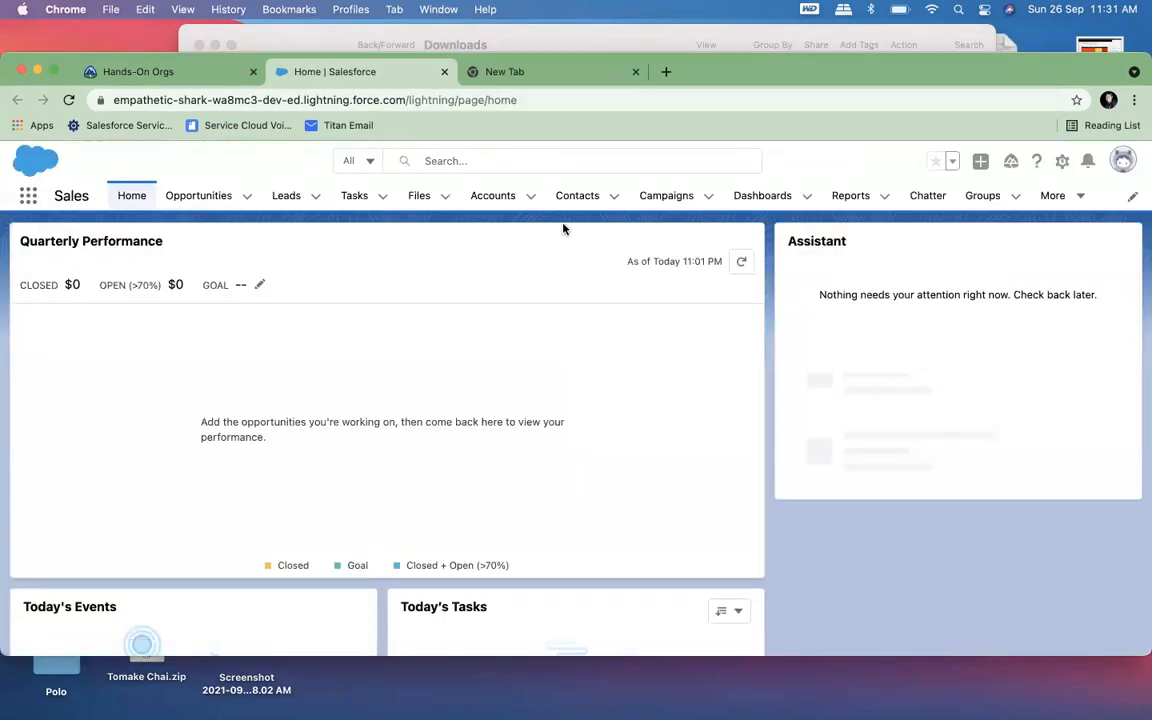
click(1121, 160)
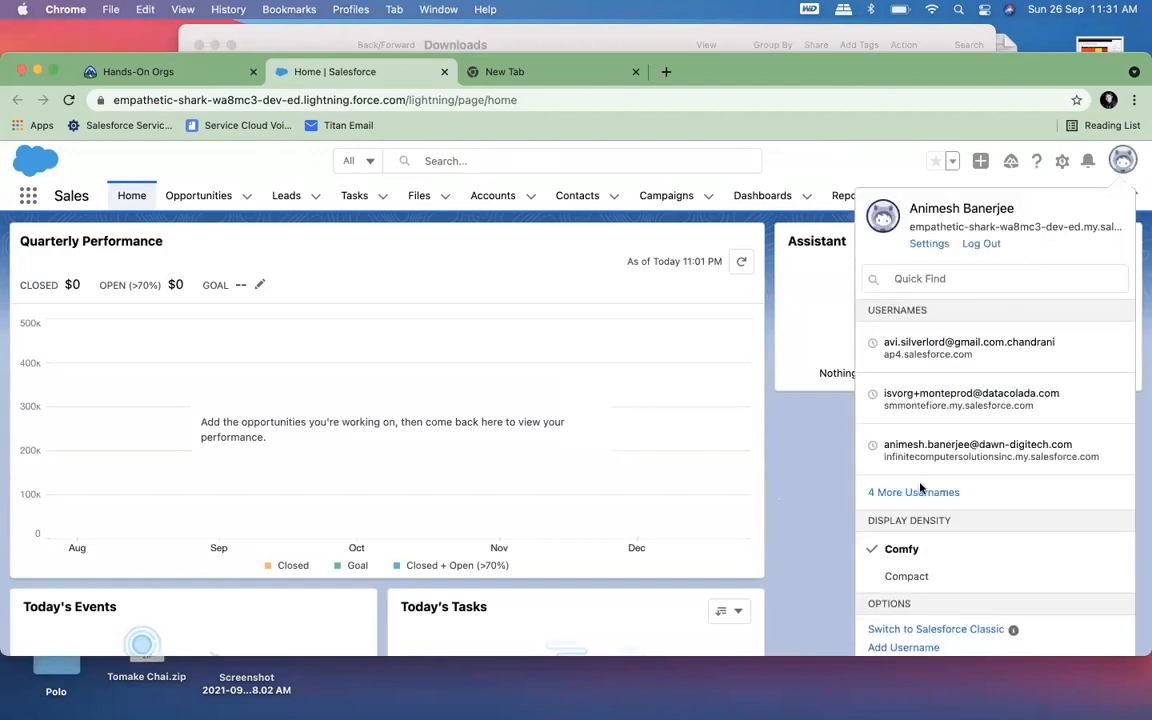
click(845, 168)
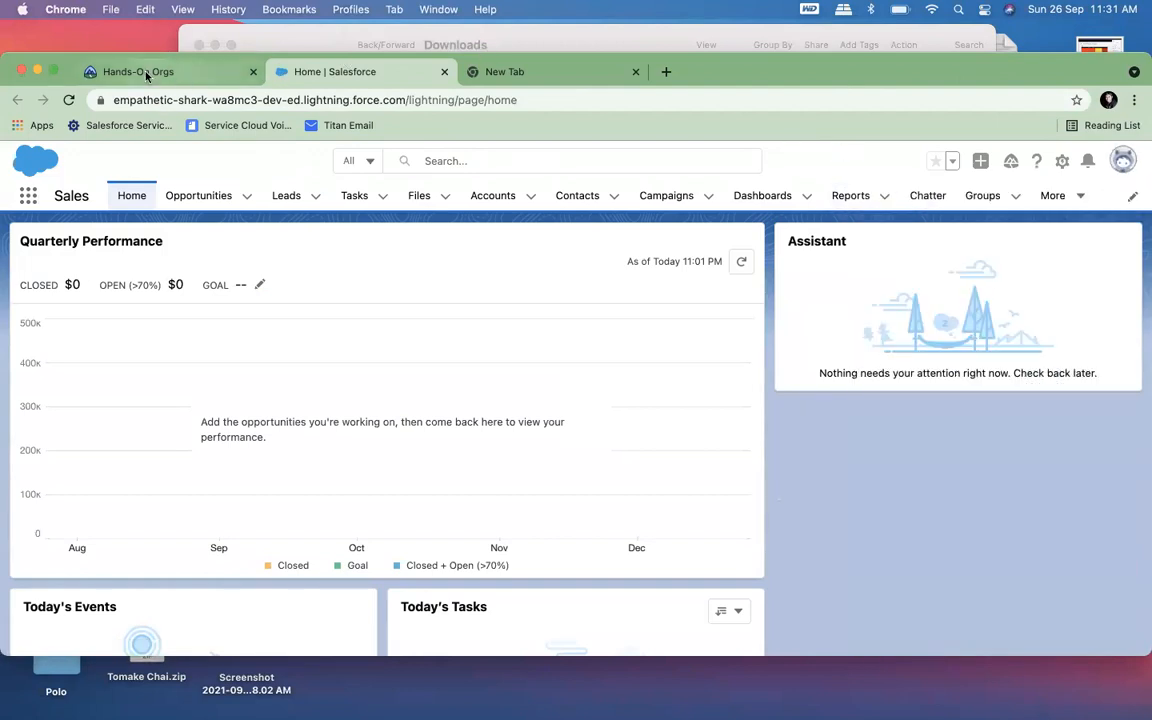
click(53, 70)
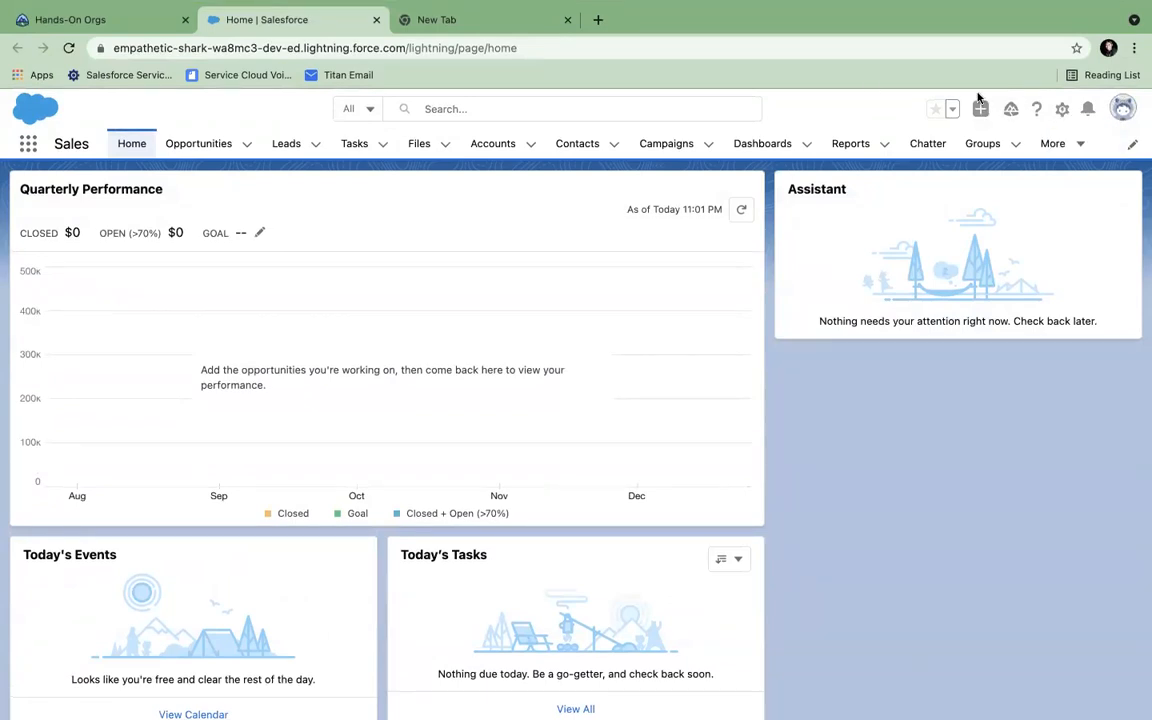
Load workbench.developerforce.com in the empty new tab
click(535, 30)
click(285, 28)
click(449, 33)
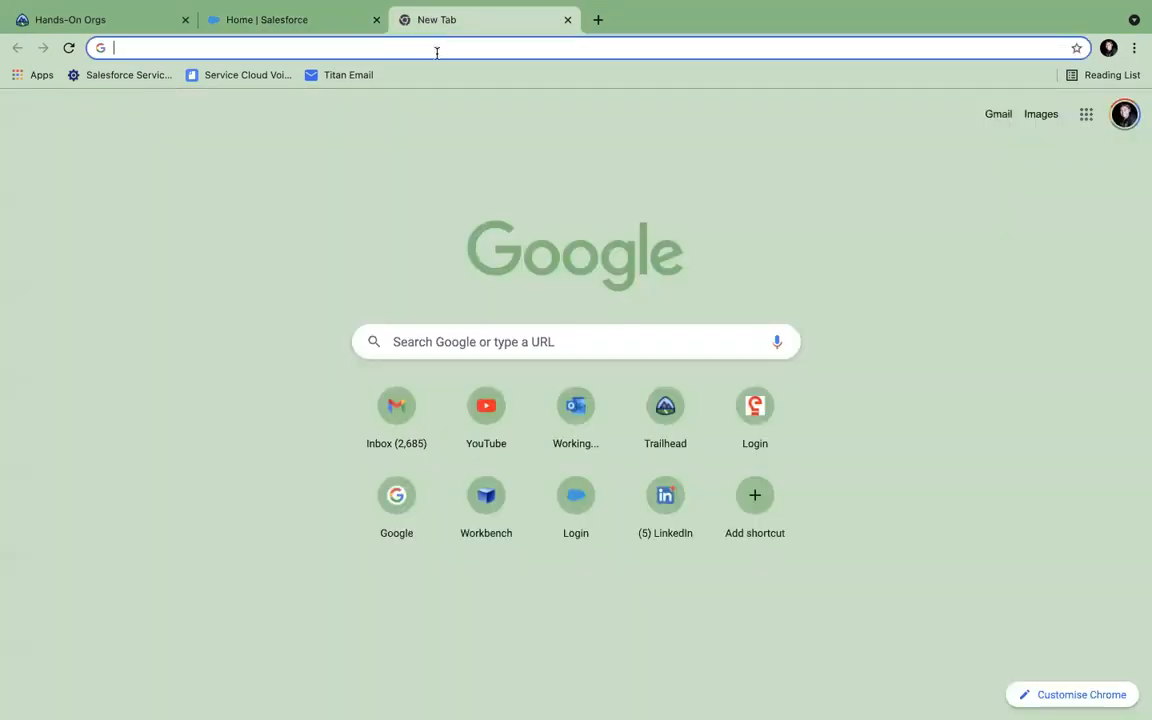
click(434, 49)
text(wo)
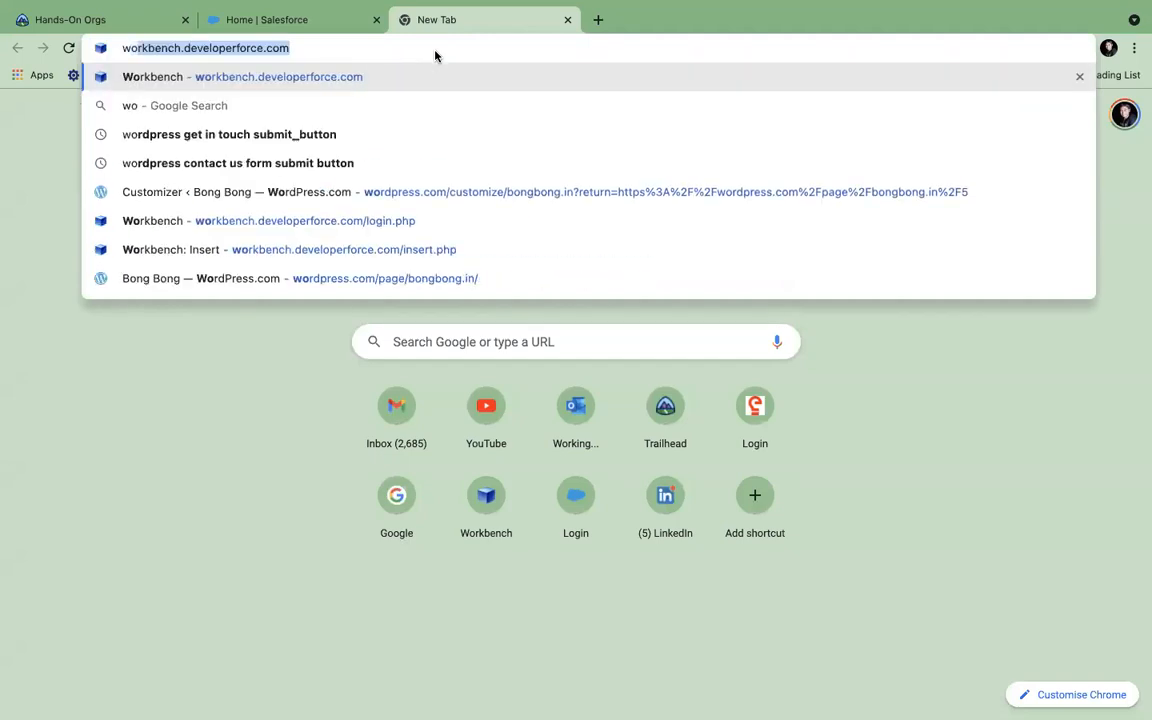
key(Right)
key(Return)
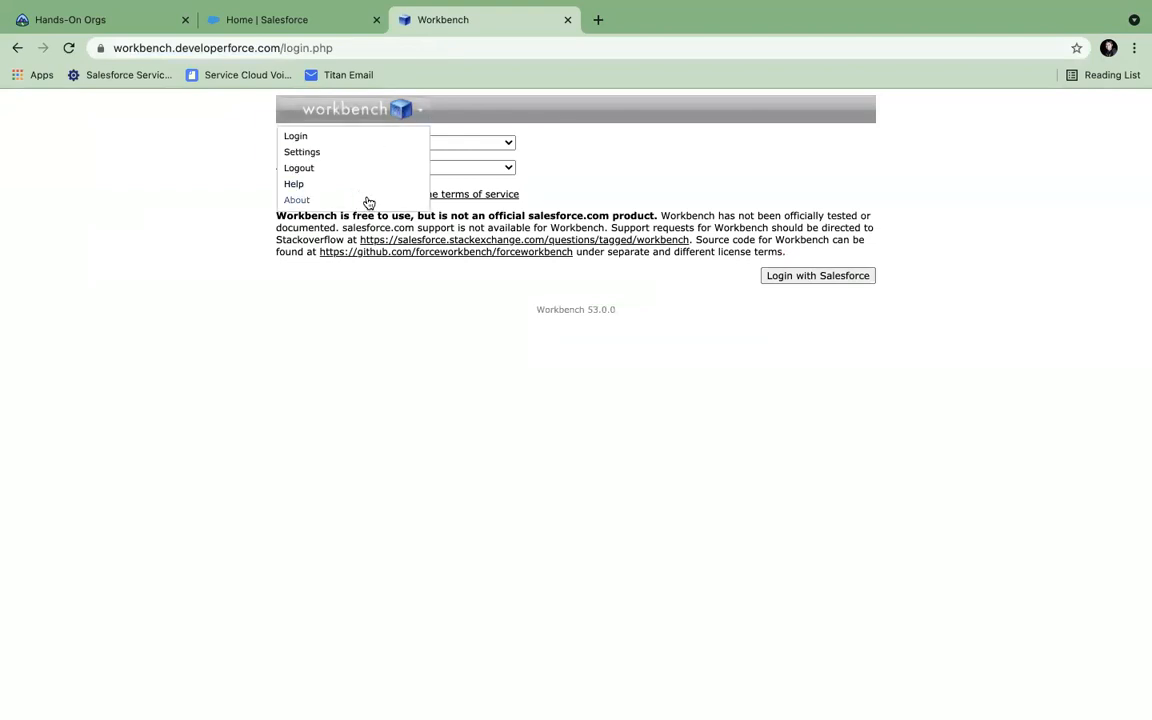
Agree to the Workbench terms of service for the Production environment with API version 52.0
click(360, 194)
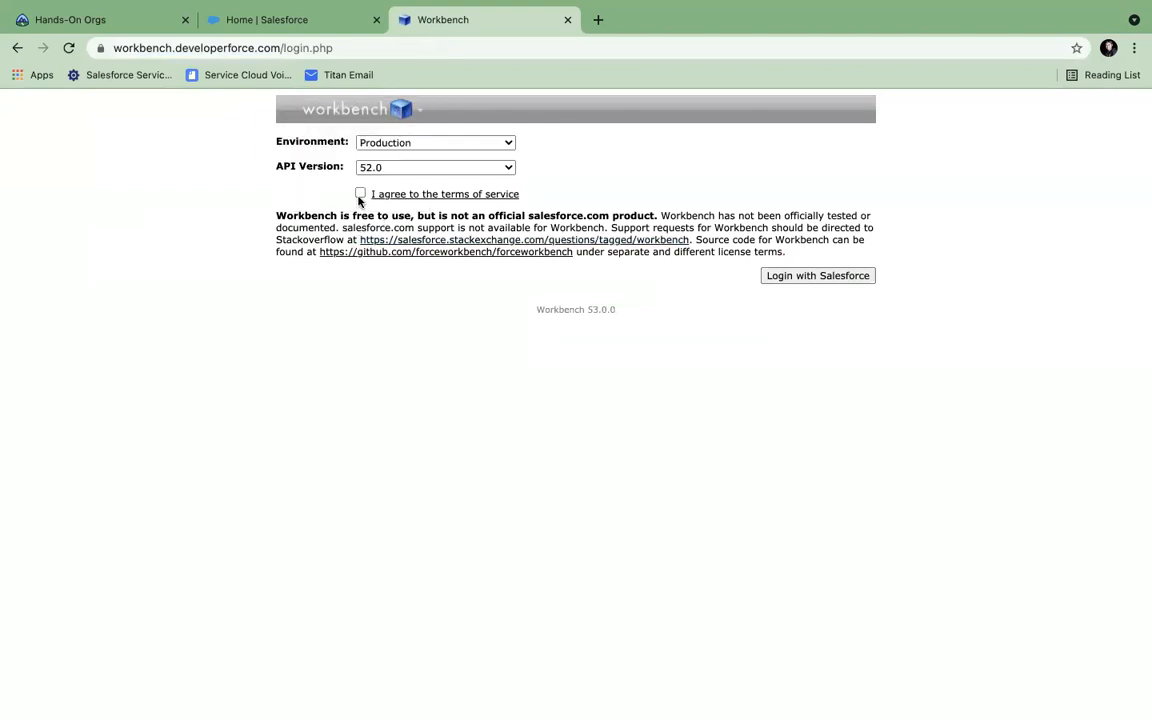
click(275, 20)
click(443, 24)
drag(279, 48, 3, 47)
key(super+c)
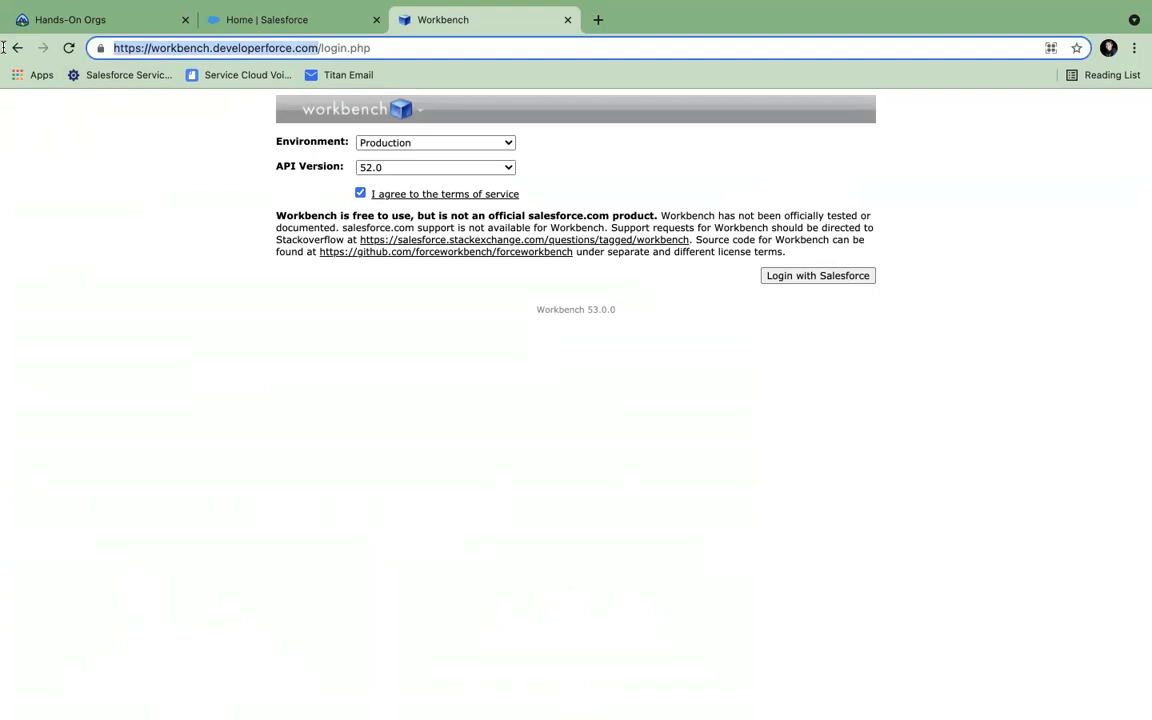
mouse_move(887, 717)
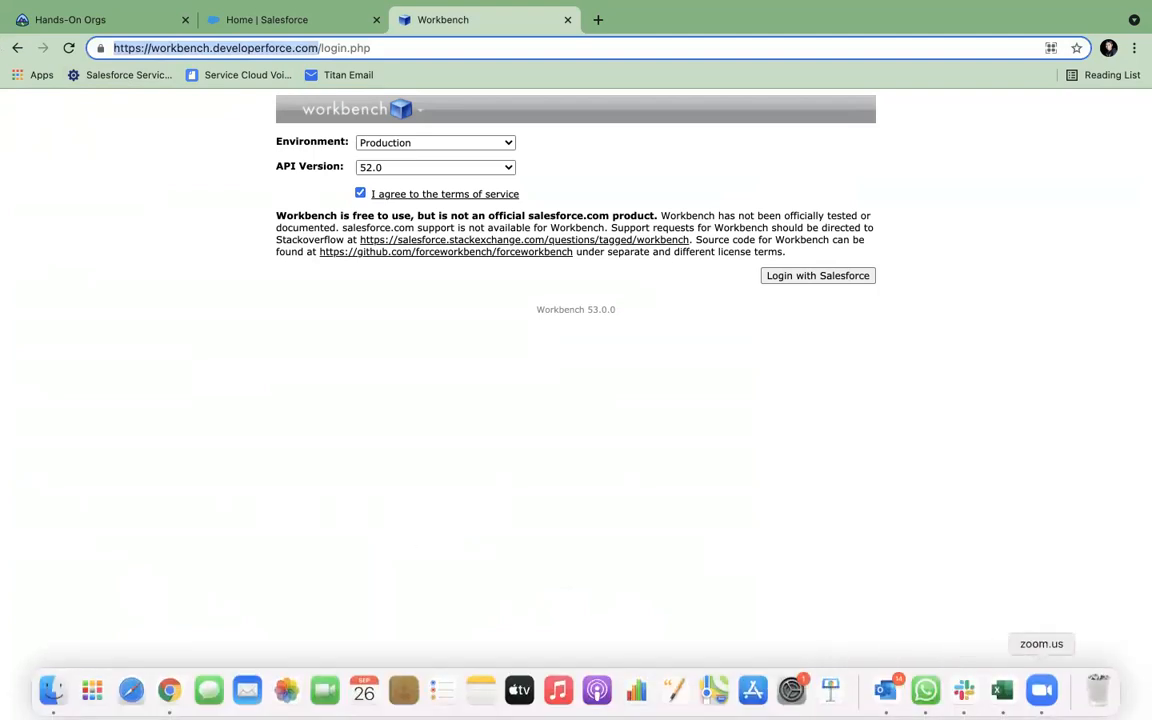
click(921, 690)
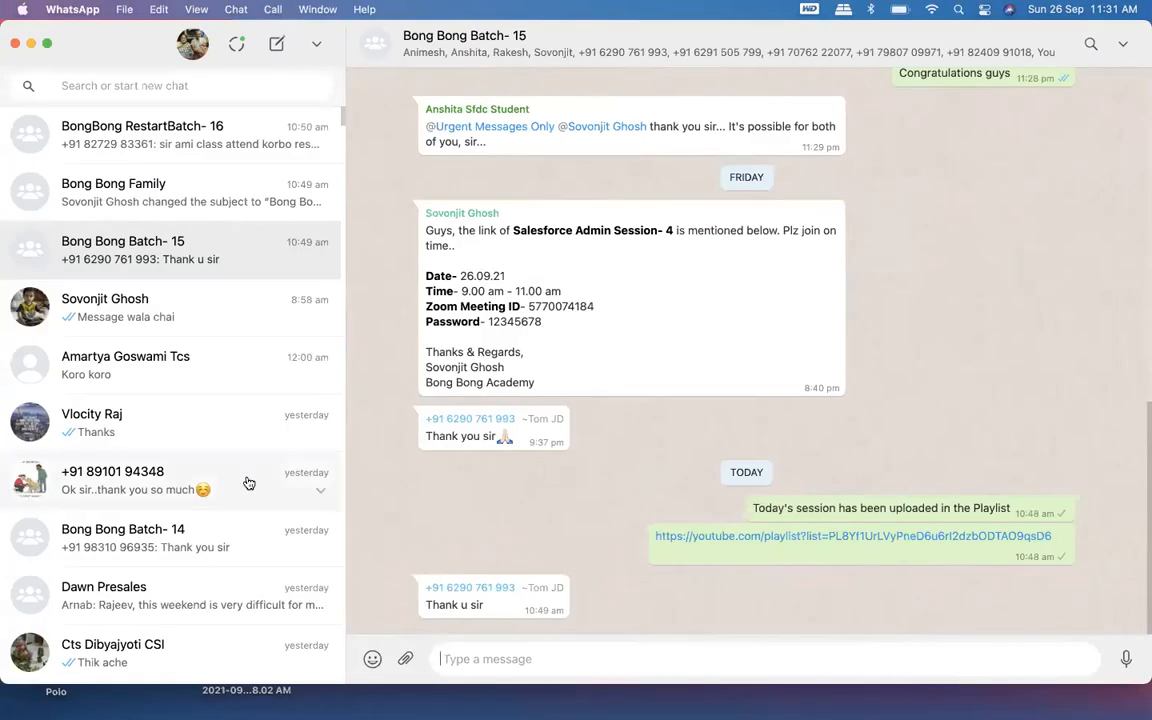
click(185, 143)
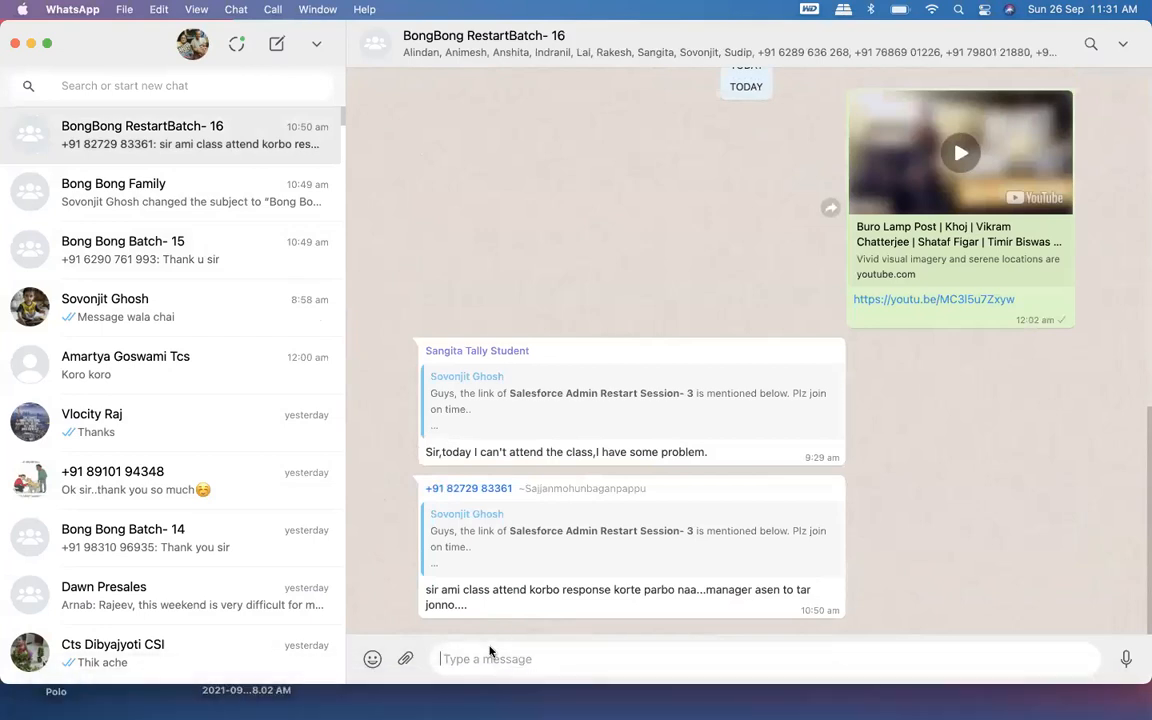
click(490, 651)
key(super+v)
key(Return)
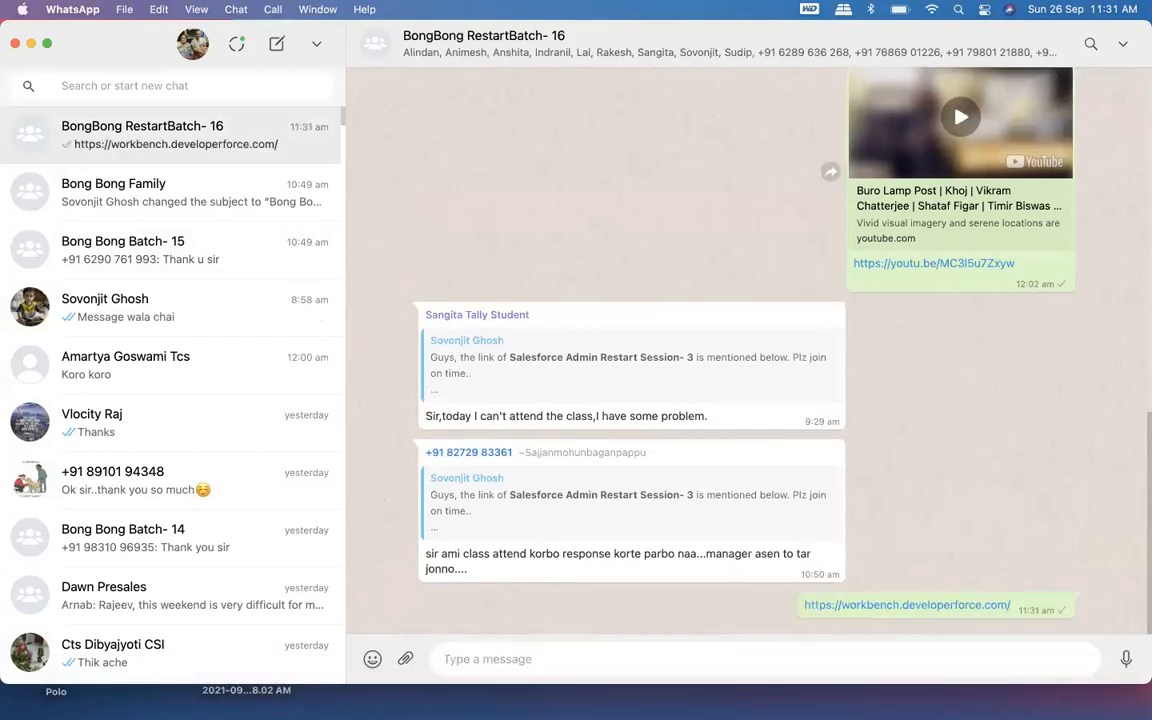
Switch back to Google Chrome and log in to Workbench with Salesforce
mouse_move(286, 700)
click(169, 690)
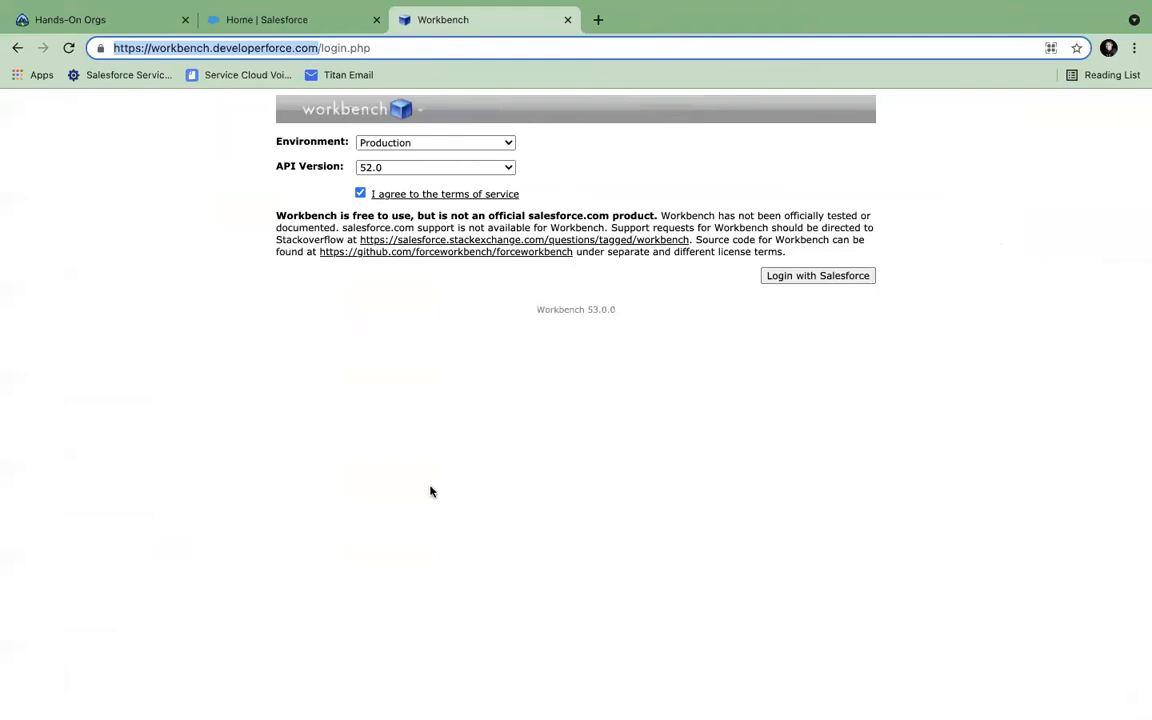
click(279, 21)
click(430, 20)
click(843, 276)
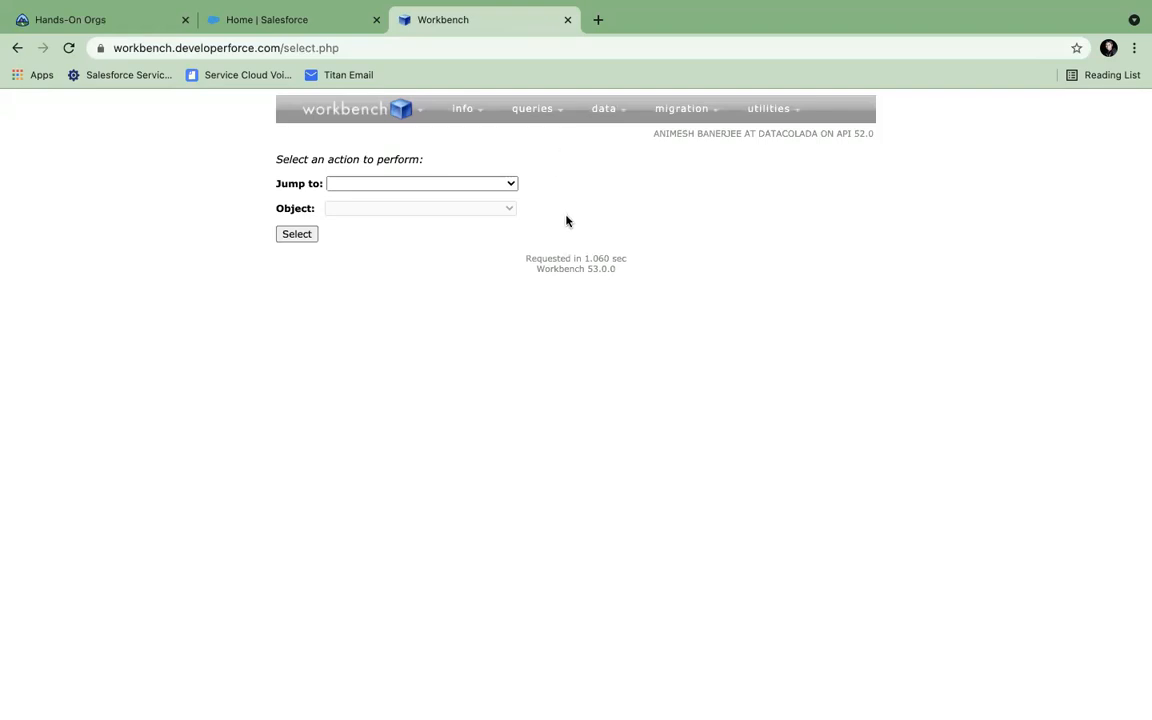
Set SOQL Query as the Workbench action to jump to
mouse_move(535, 113)
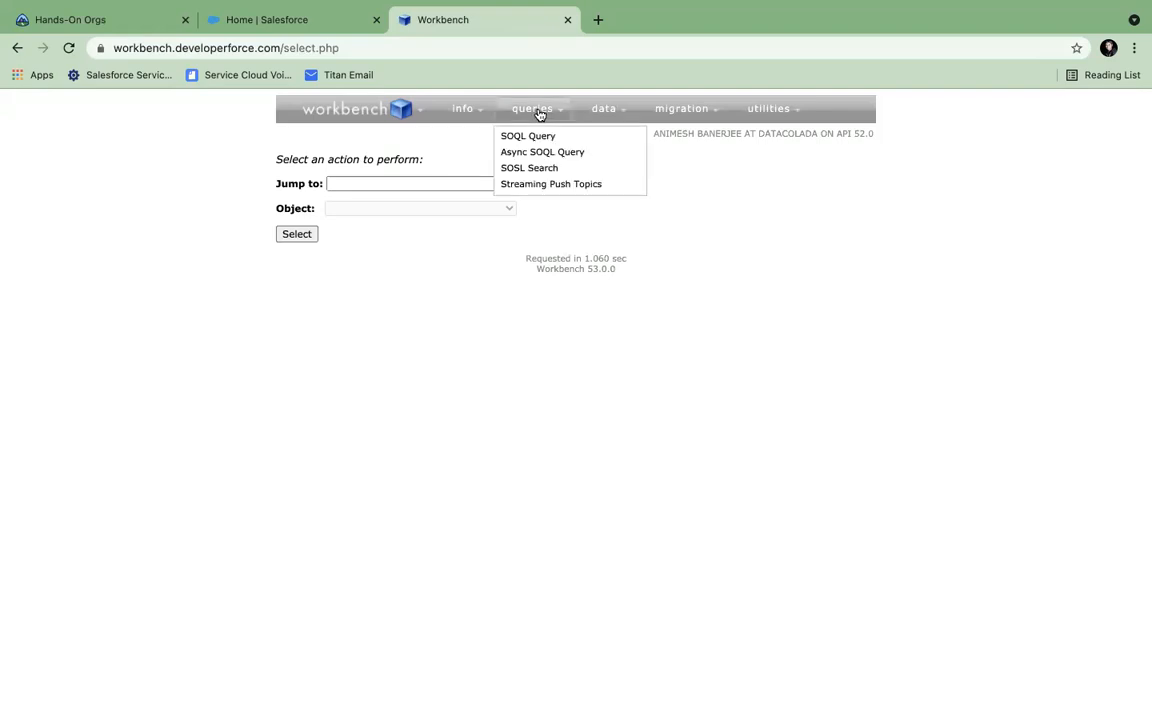
click(352, 185)
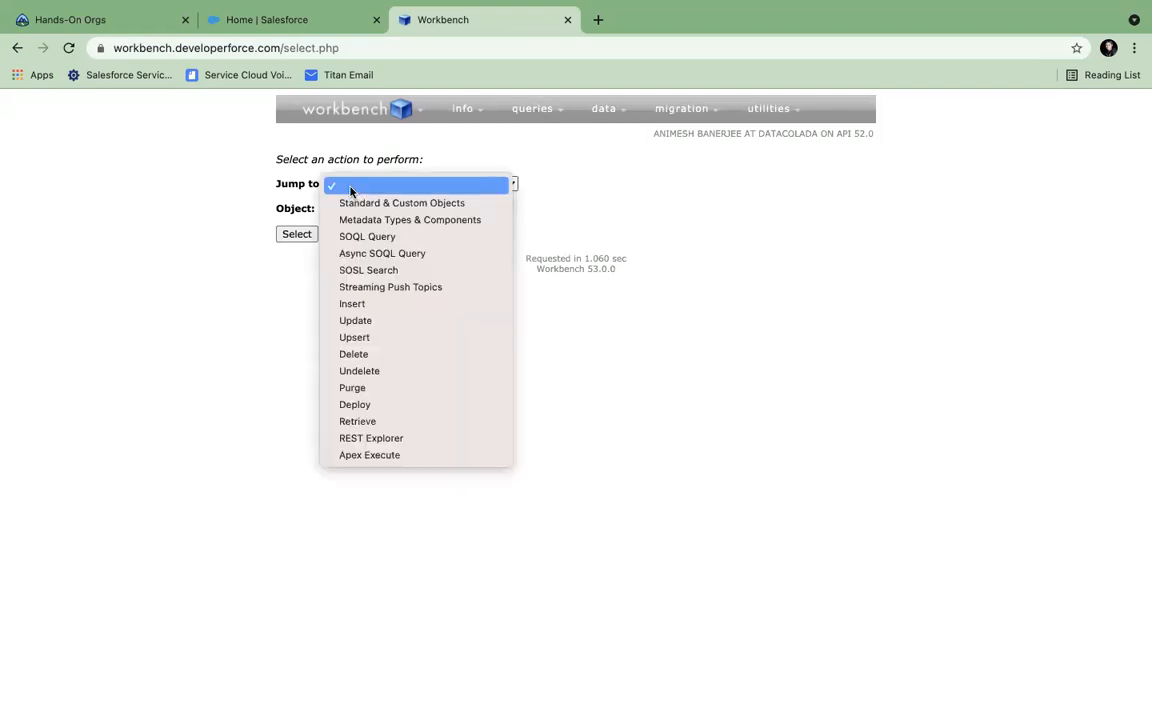
click(356, 236)
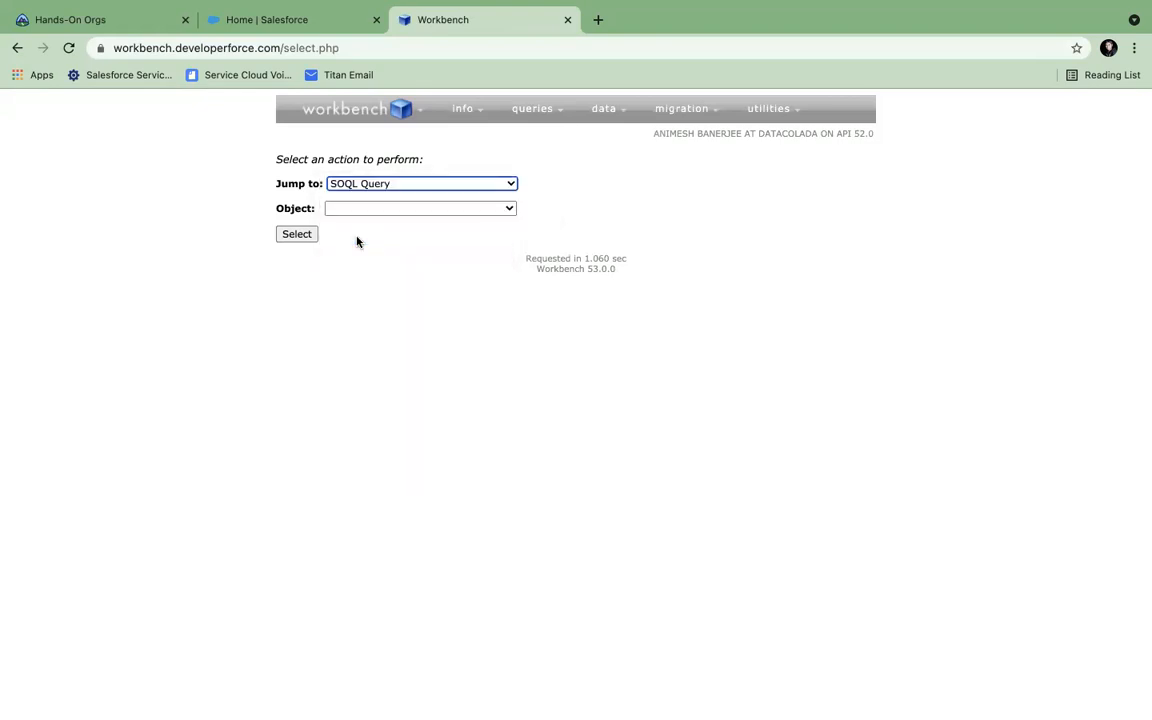
mouse_move(527, 119)
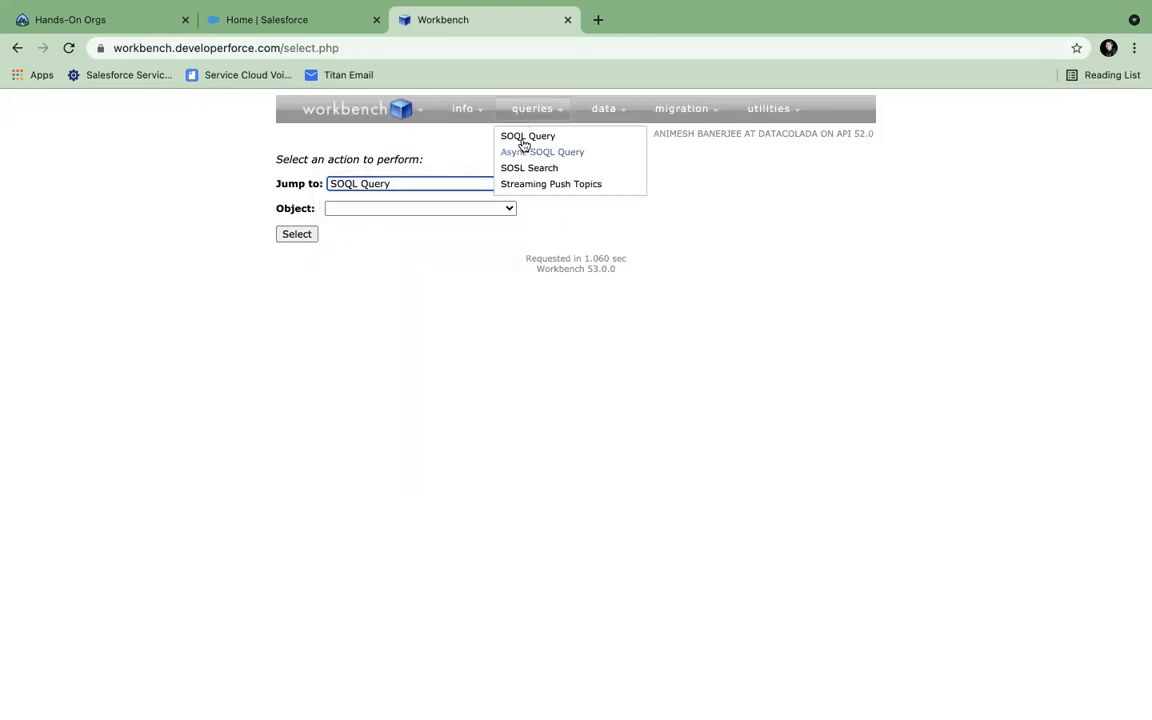
click(355, 186)
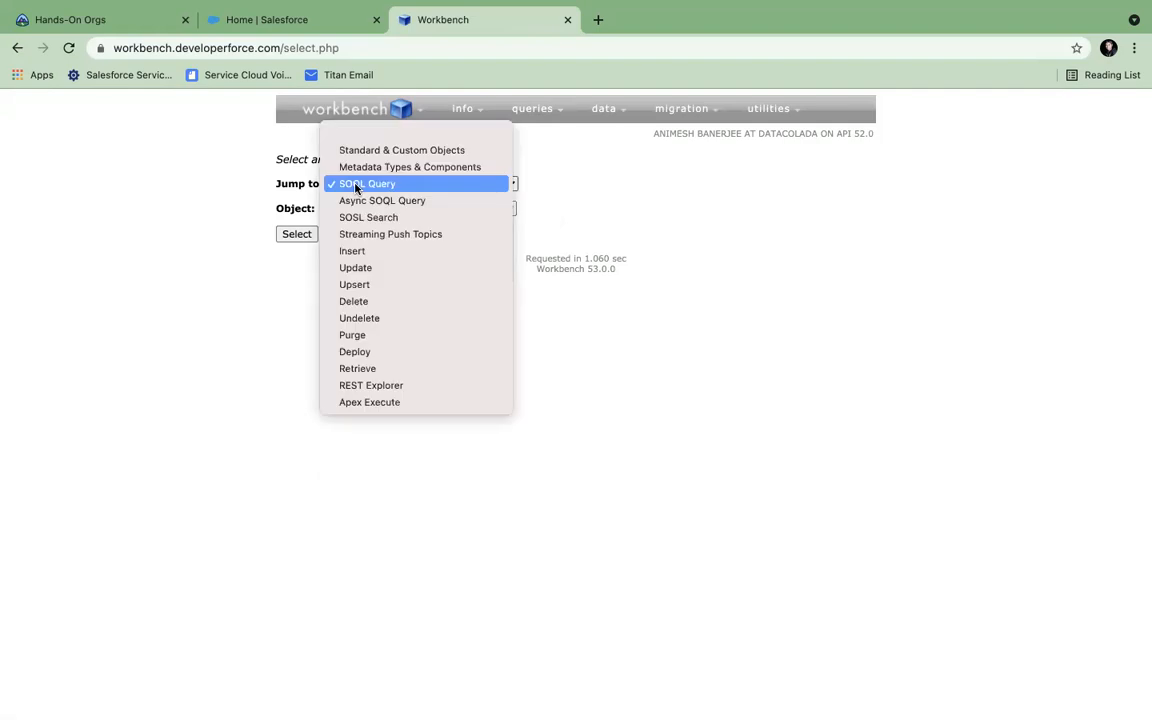
click(357, 185)
Open the SOQL query builder for the Account object and run SELECT count() FROM Account
click(385, 210)
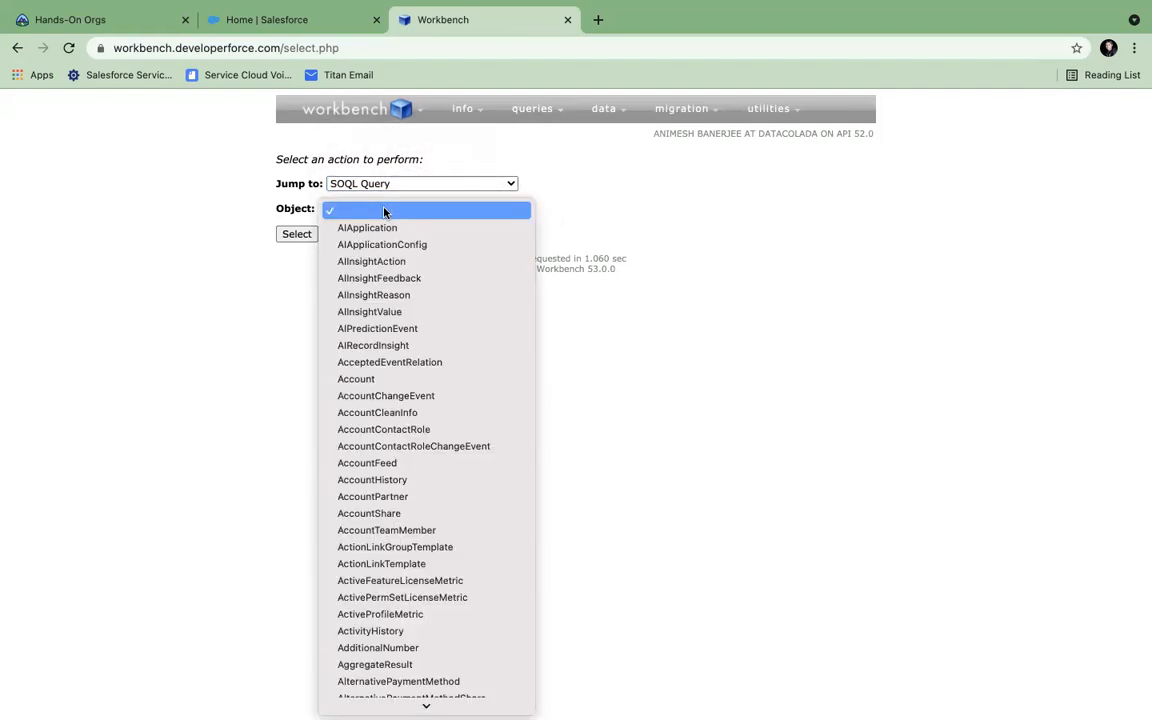
click(338, 379)
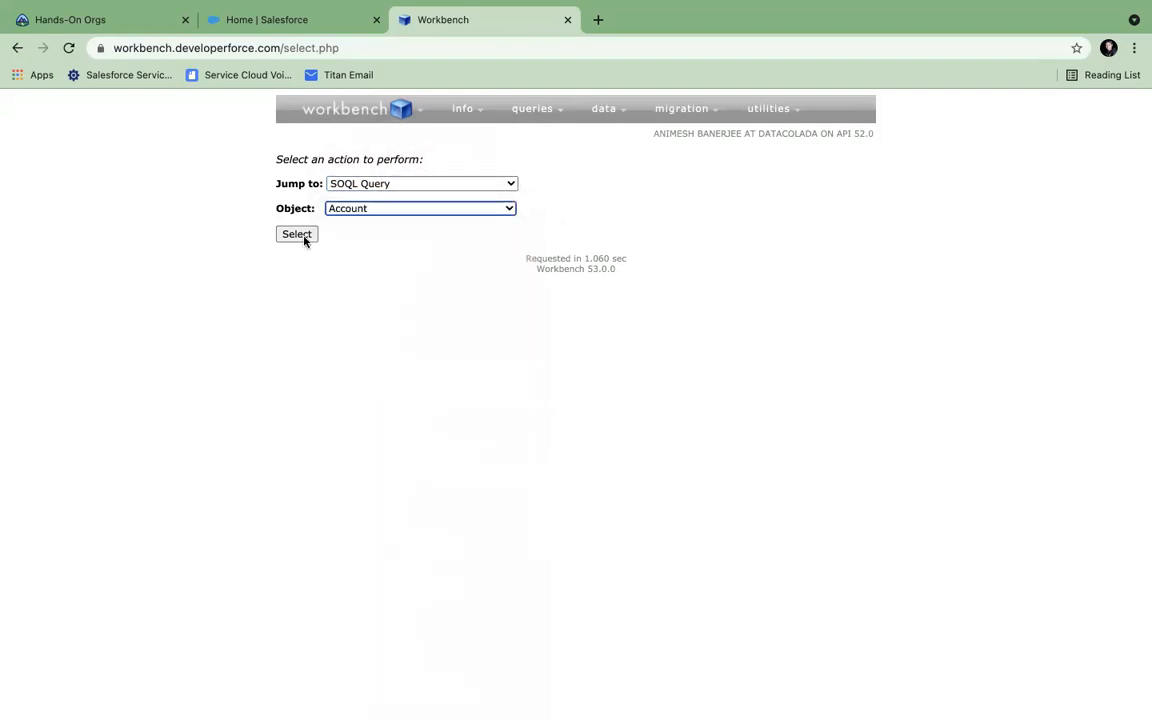
click(310, 235)
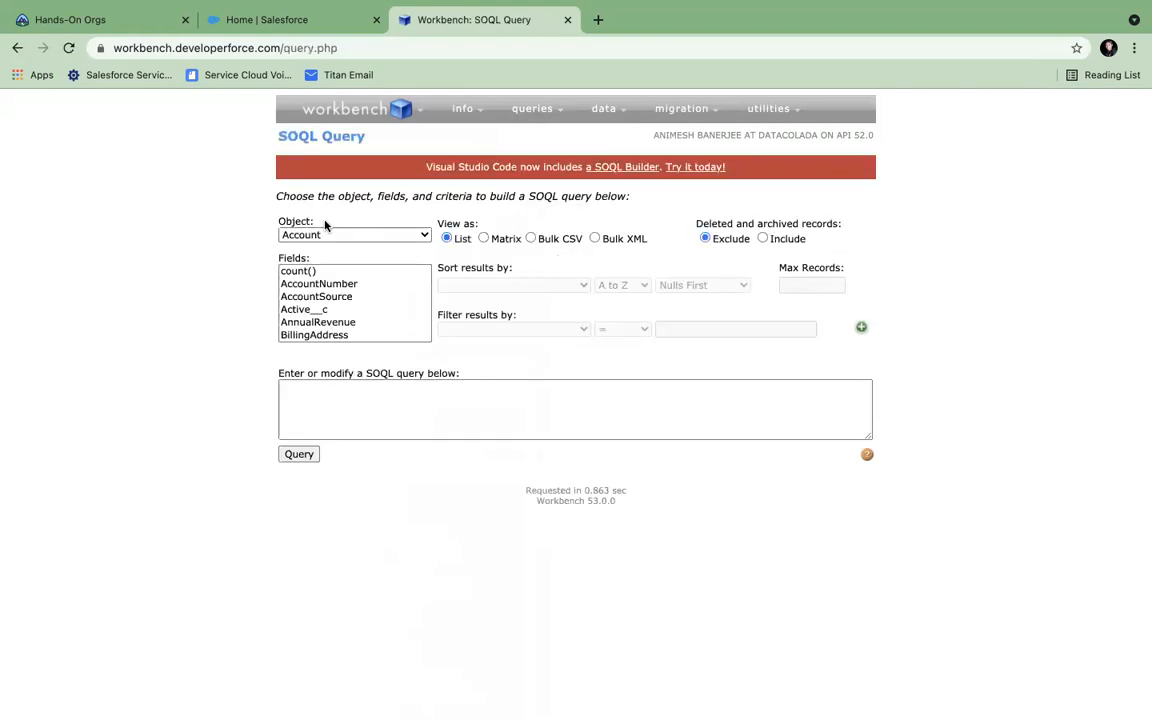
click(298, 271)
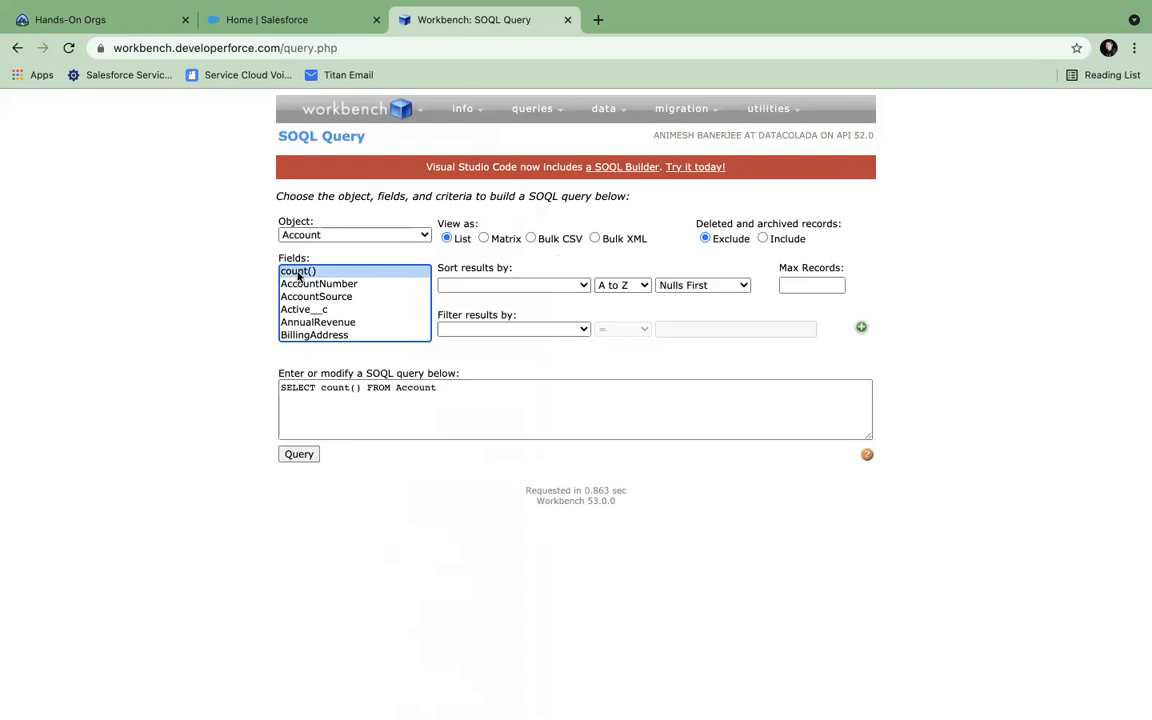
click(299, 455)
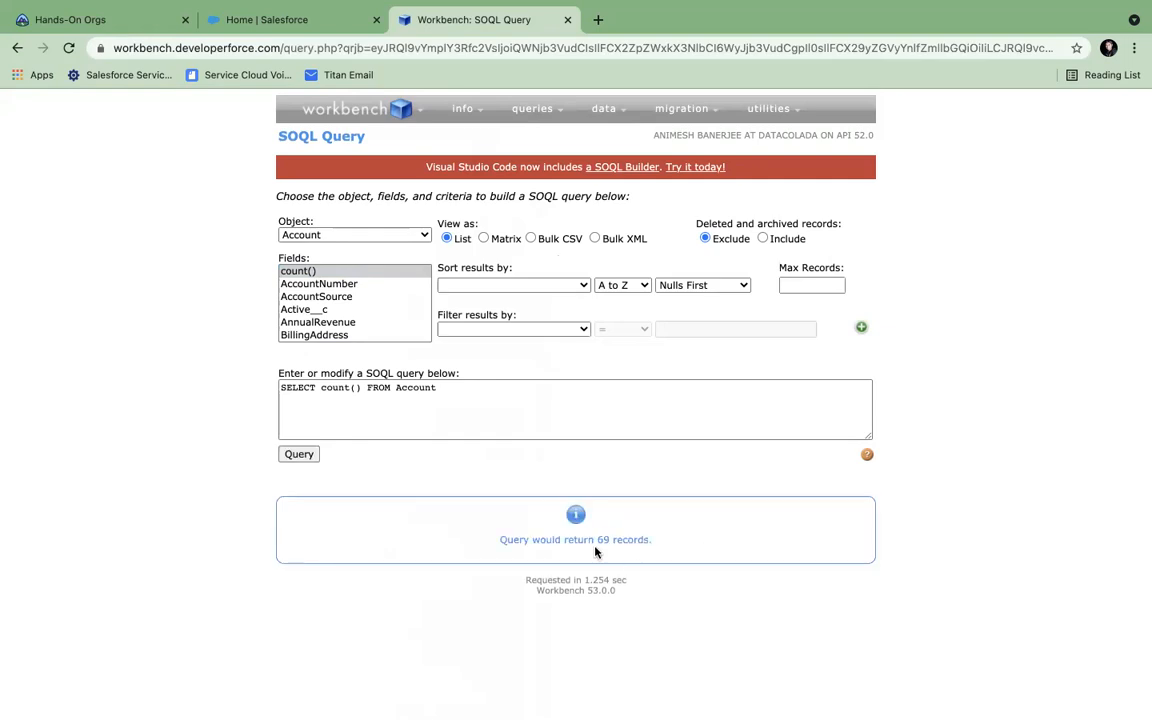
Show the All Accounts list view in the Salesforce org and check its item count through to the last record
click(238, 32)
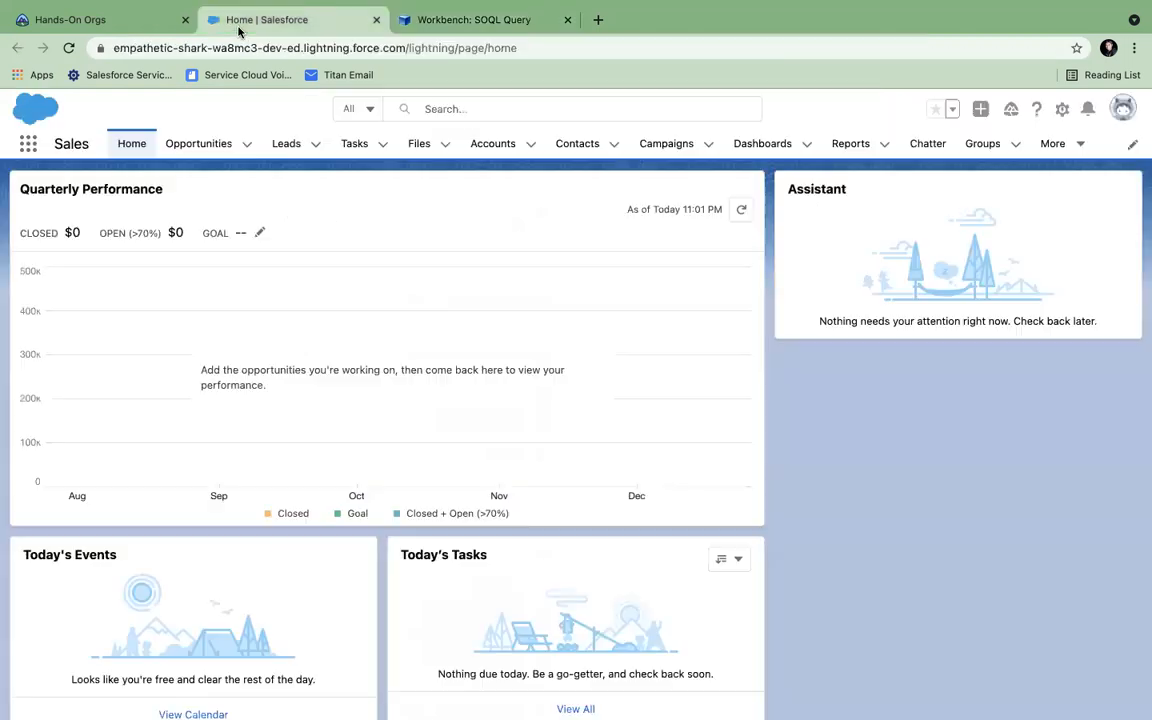
click(483, 158)
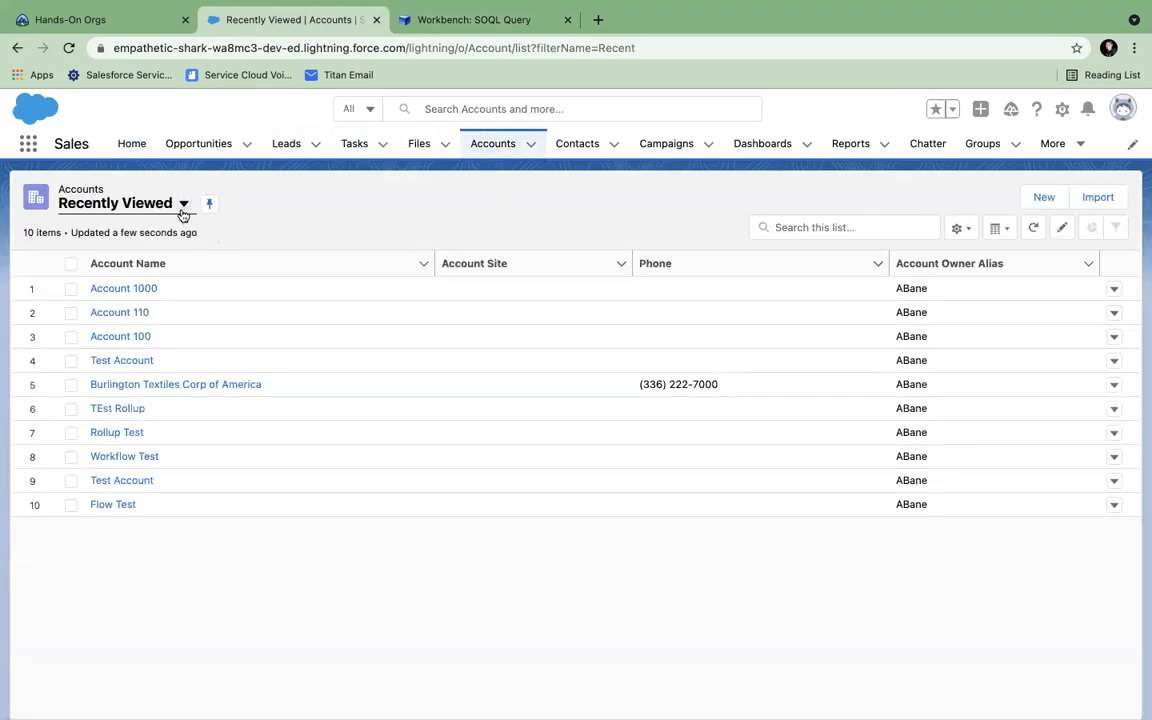
click(183, 210)
click(129, 254)
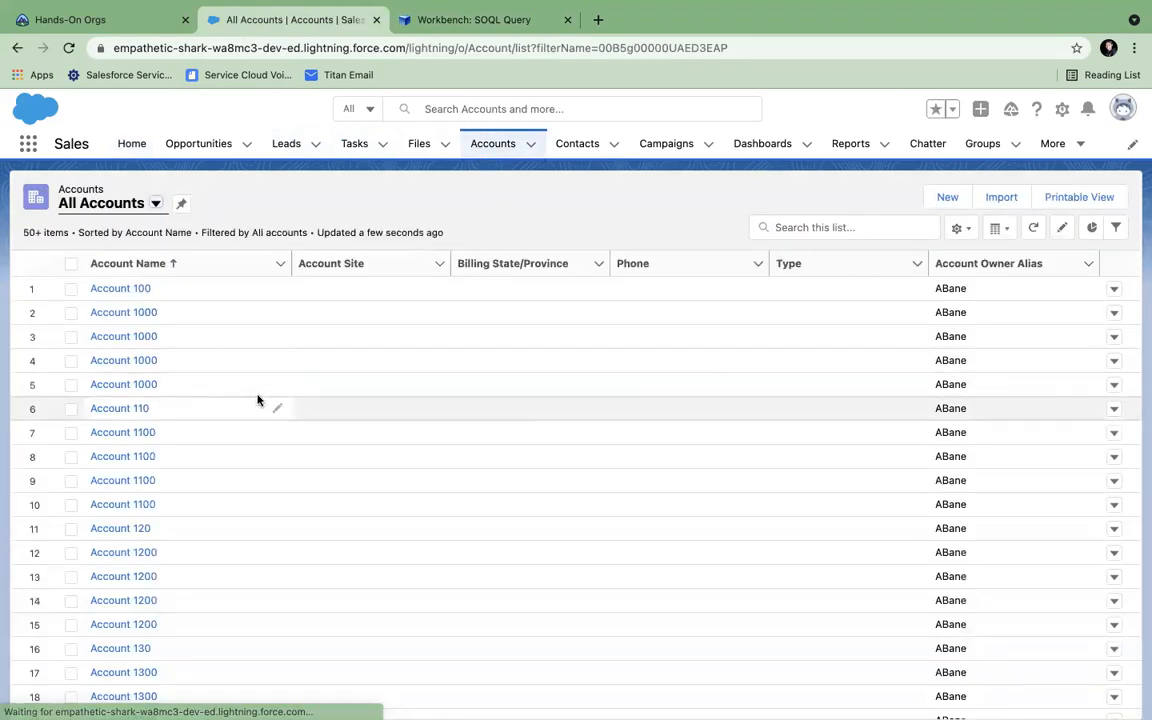
scroll(257, 400, down, 3)
scroll(257, 400, down, 5)
scroll(257, 400, down, 3)
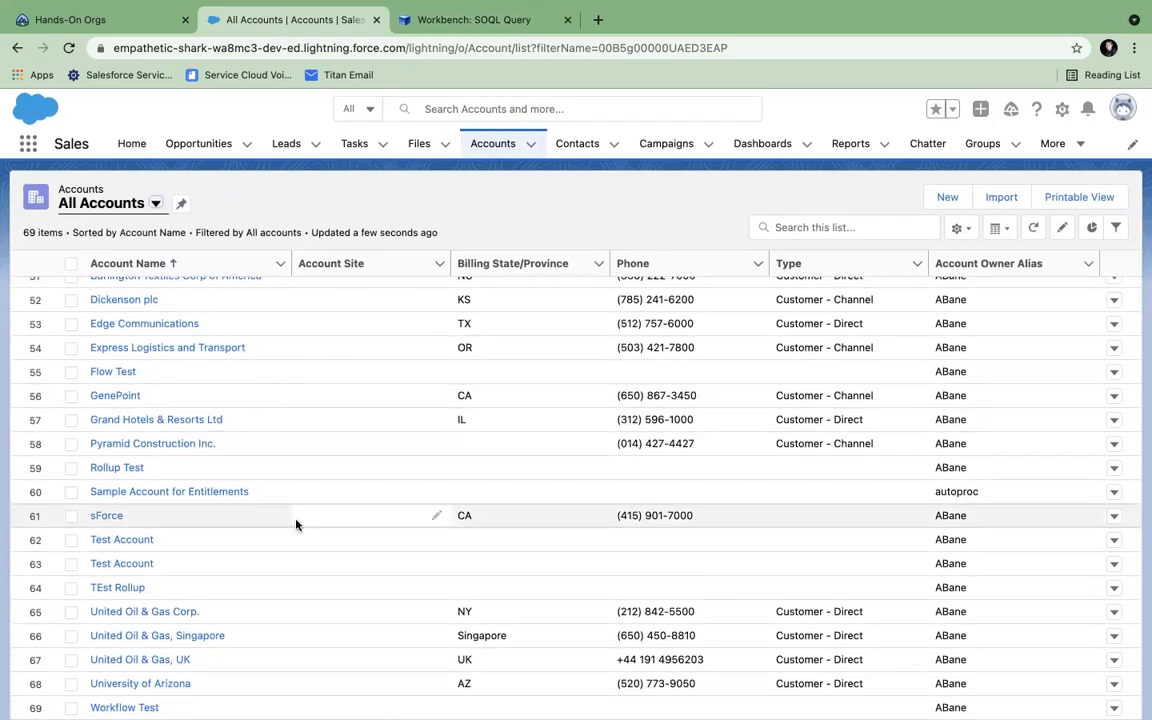
scroll(296, 522, up, 15)
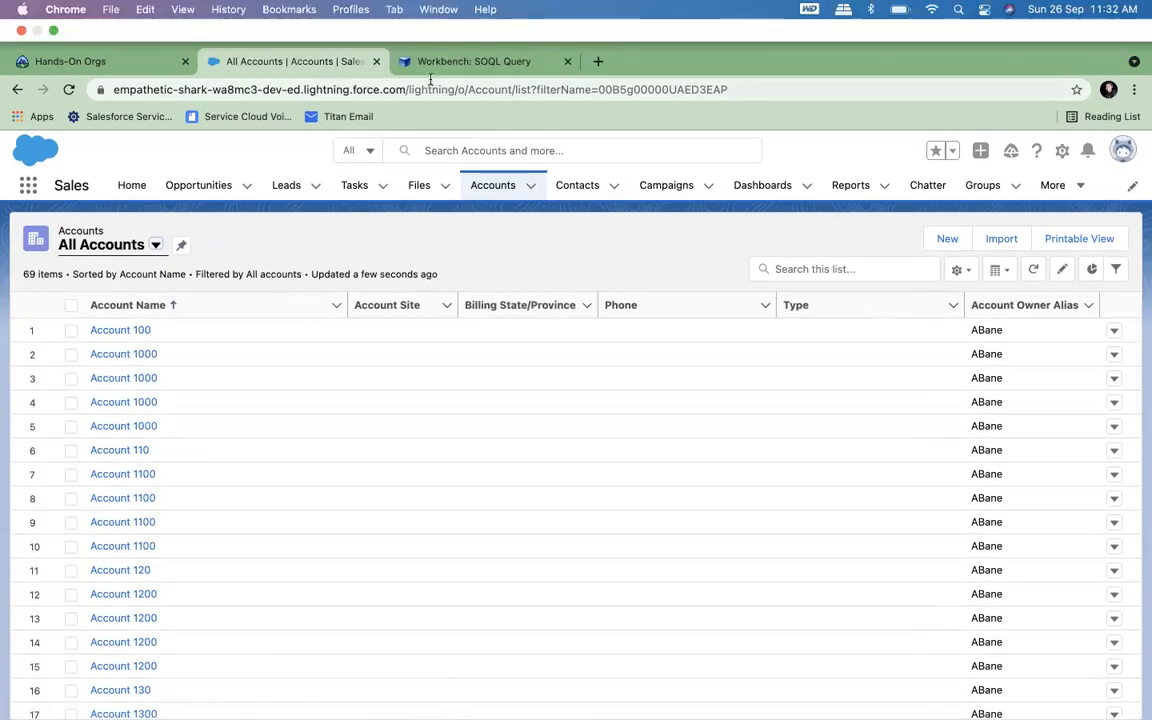
Return to Workbench and run a SOQL query for the Id and Name fields of Account
click(427, 70)
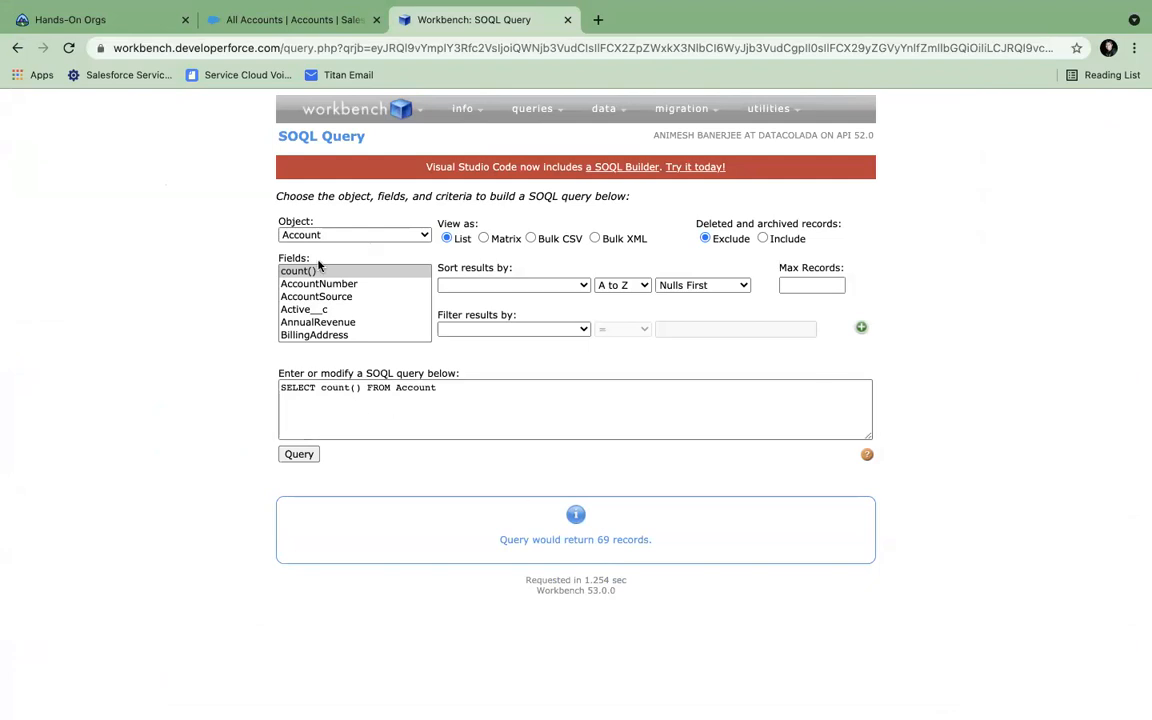
scroll(328, 294, down, 3)
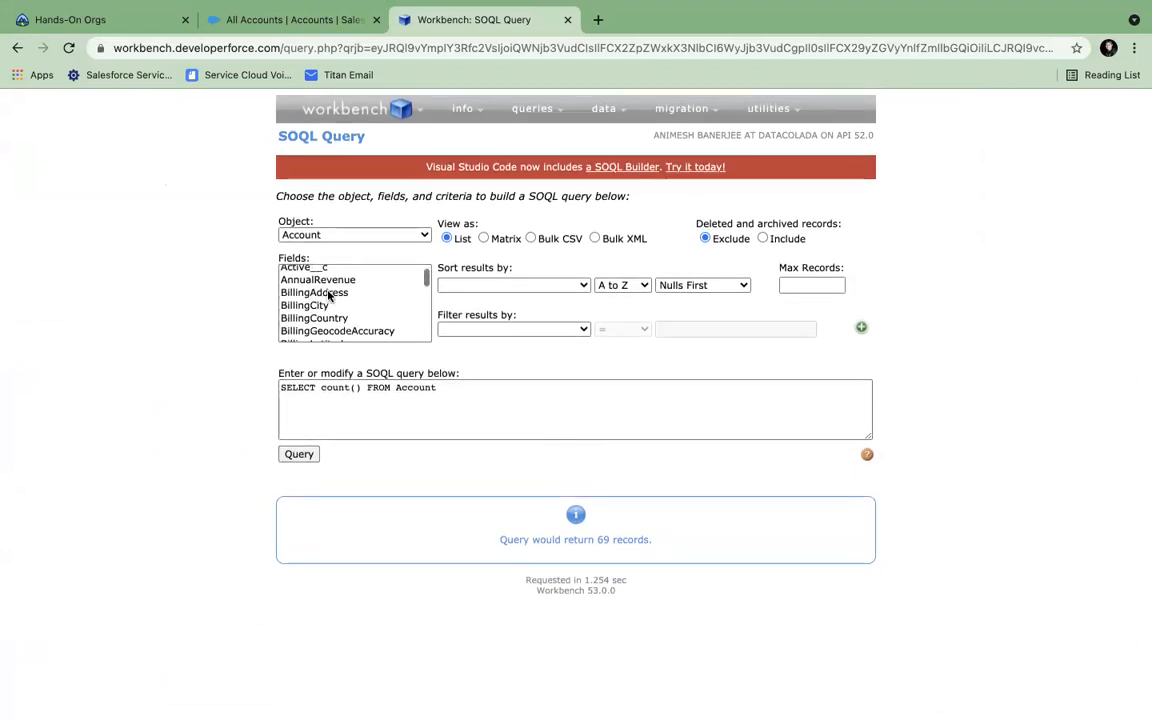
scroll(328, 295, down, 5)
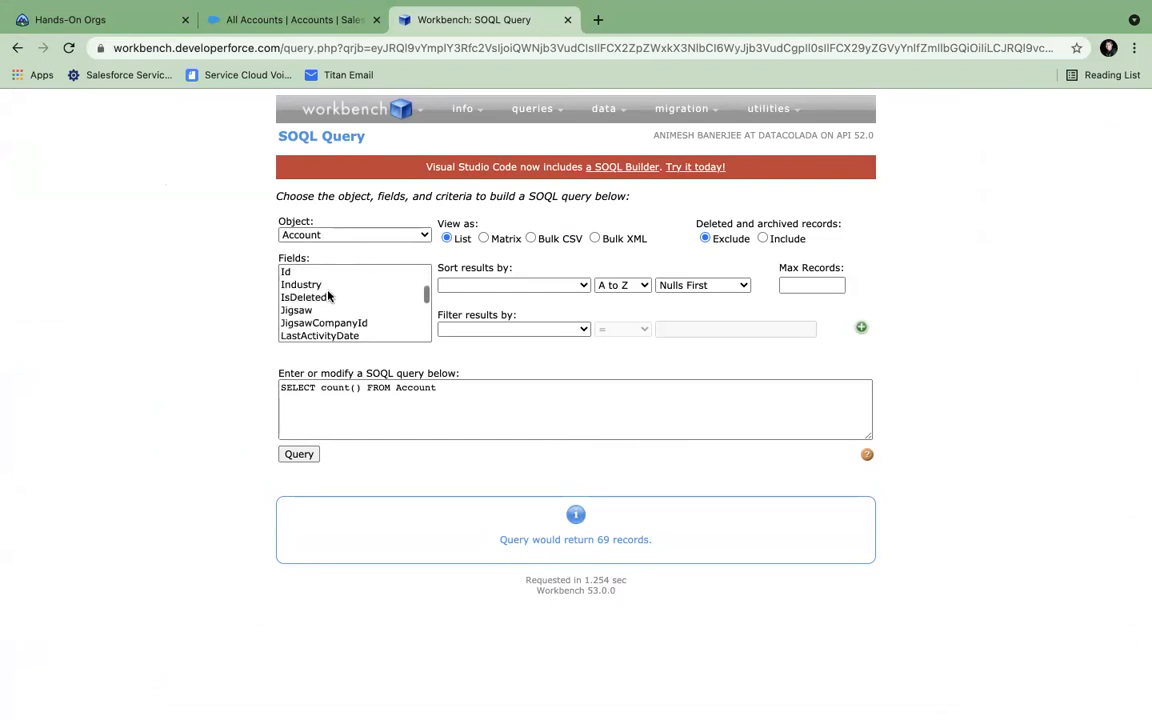
click(312, 288)
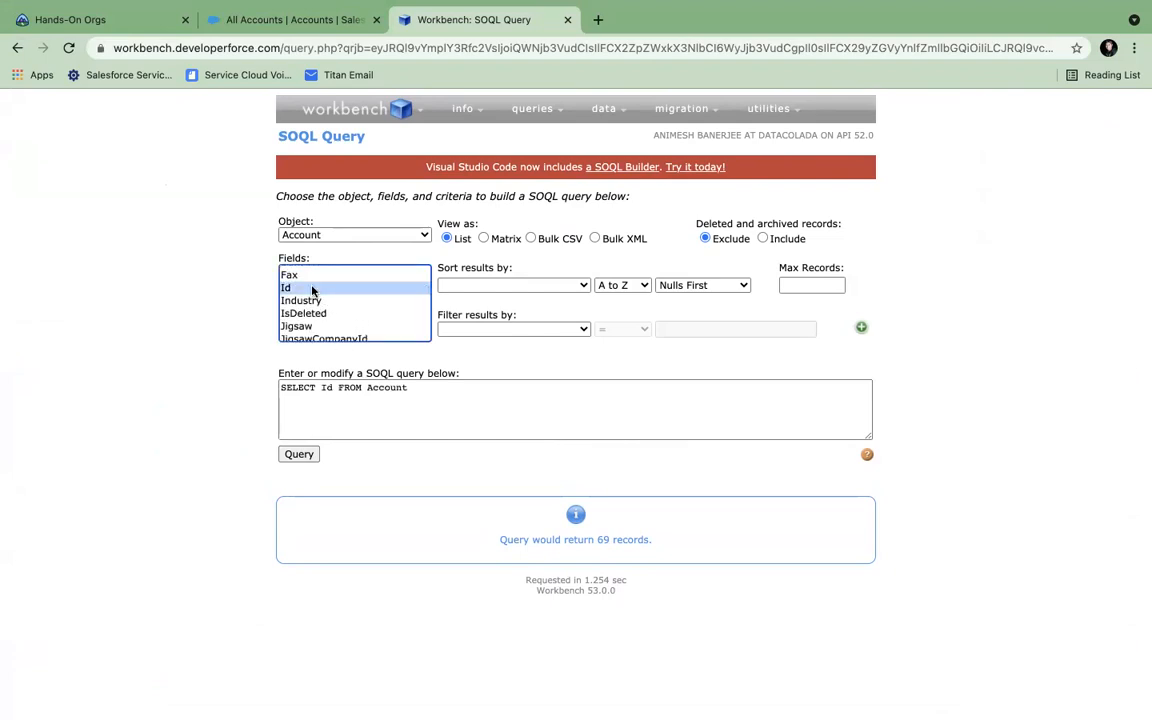
scroll(312, 290, down, 3)
scroll(312, 290, down, 3)
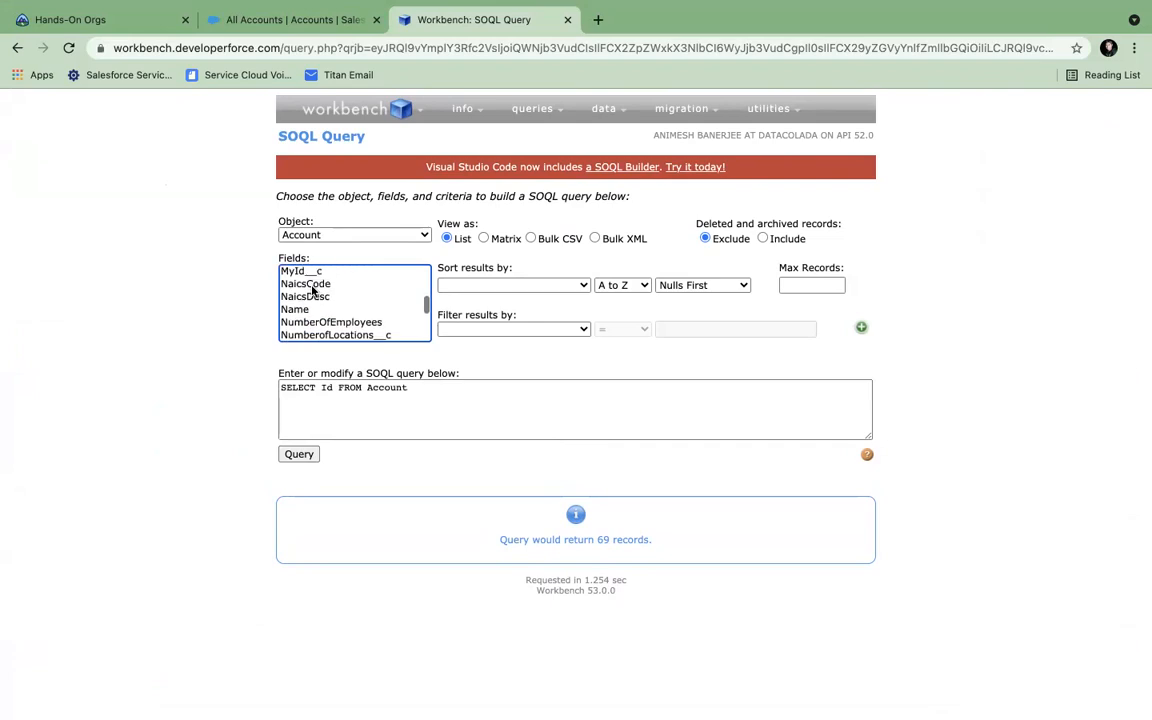
super+click(308, 310)
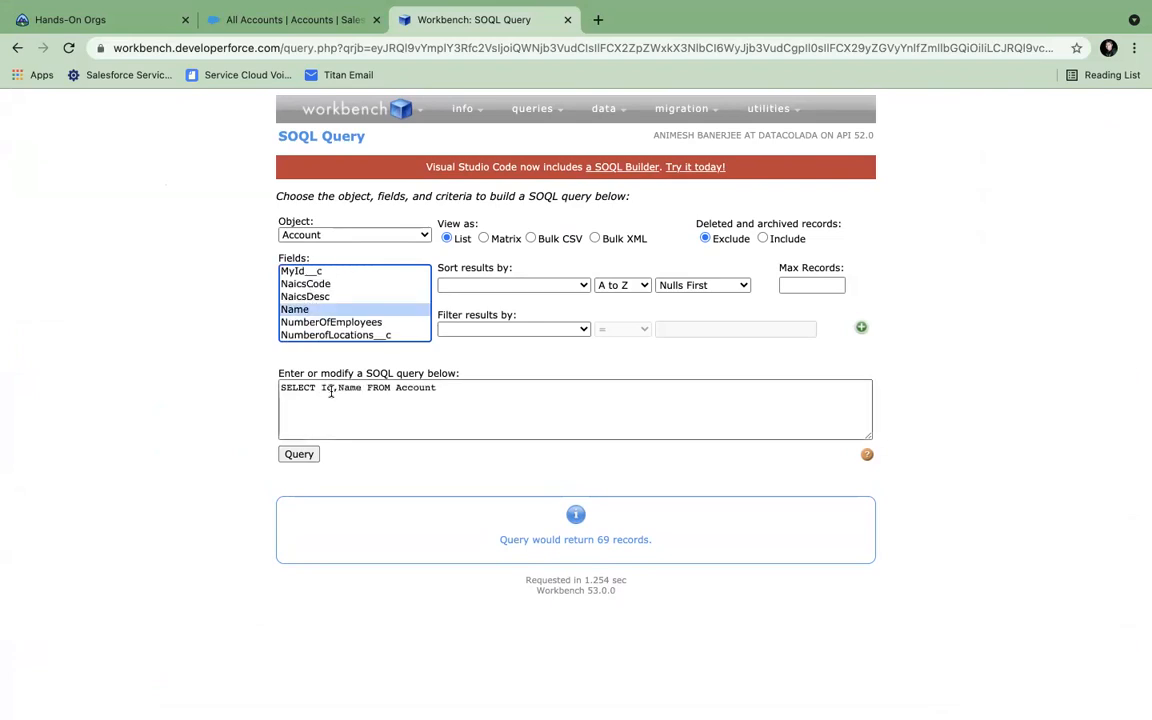
click(297, 455)
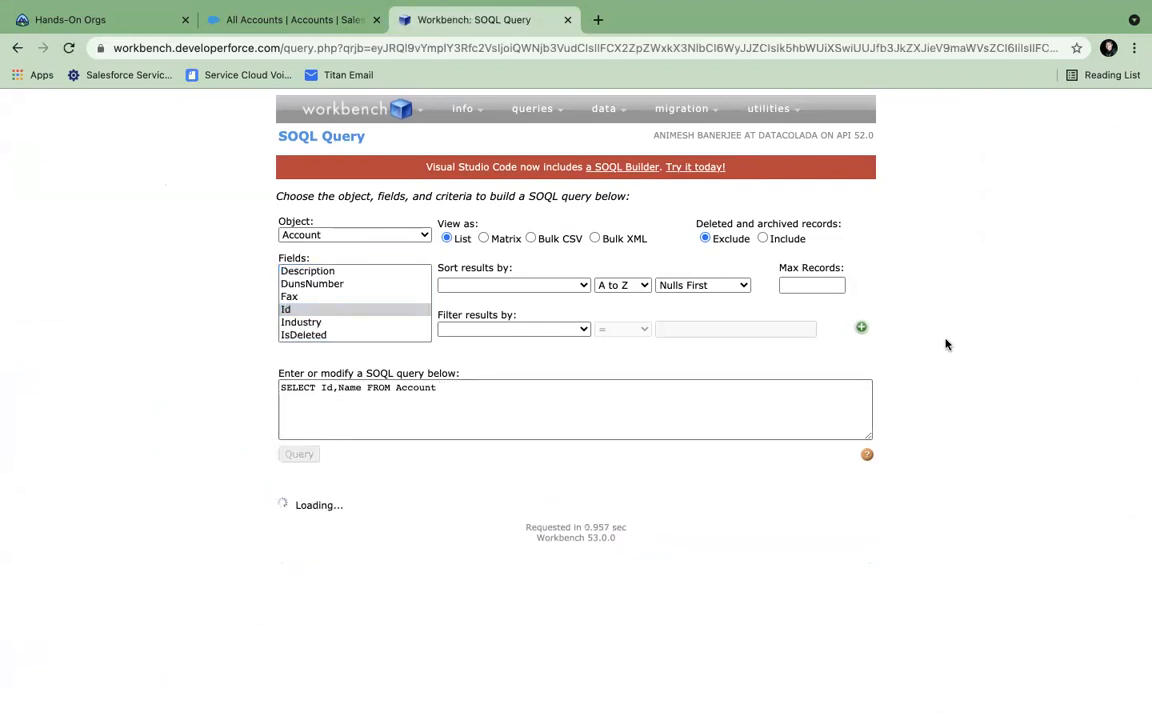
Examine the returned account Ids and names, including the actions offered for the first record
scroll(946, 344, down, 10)
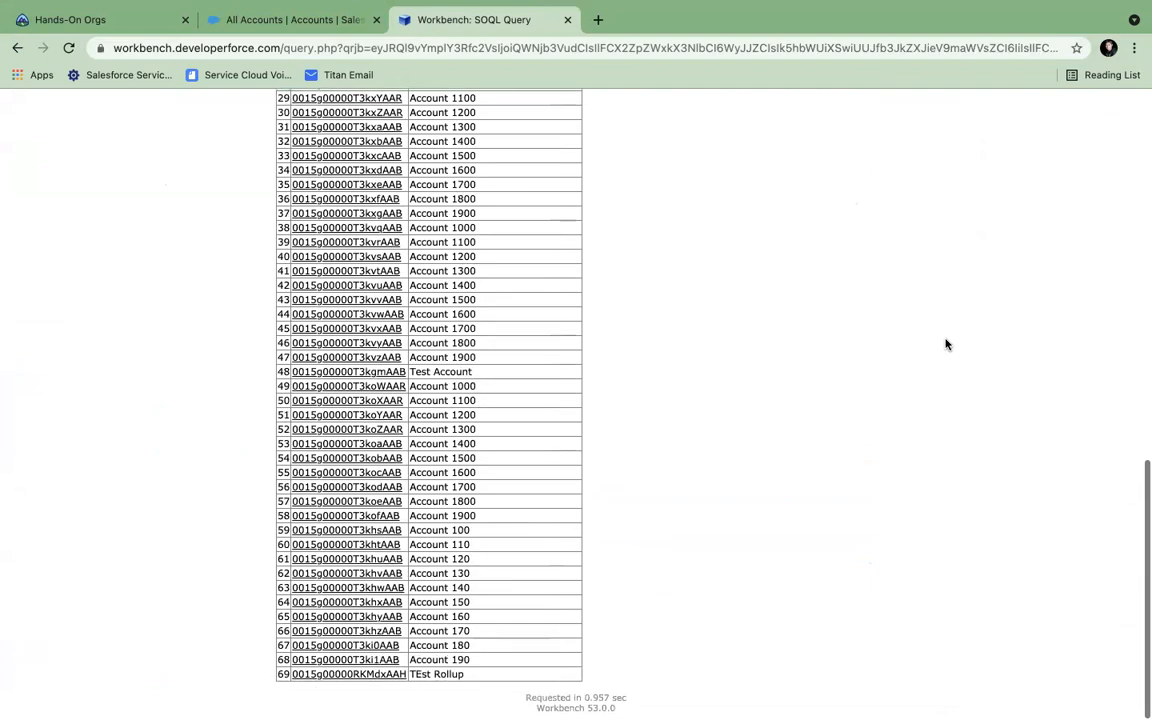
scroll(946, 344, up, 7)
scroll(946, 344, up, 2)
scroll(946, 344, down, 5)
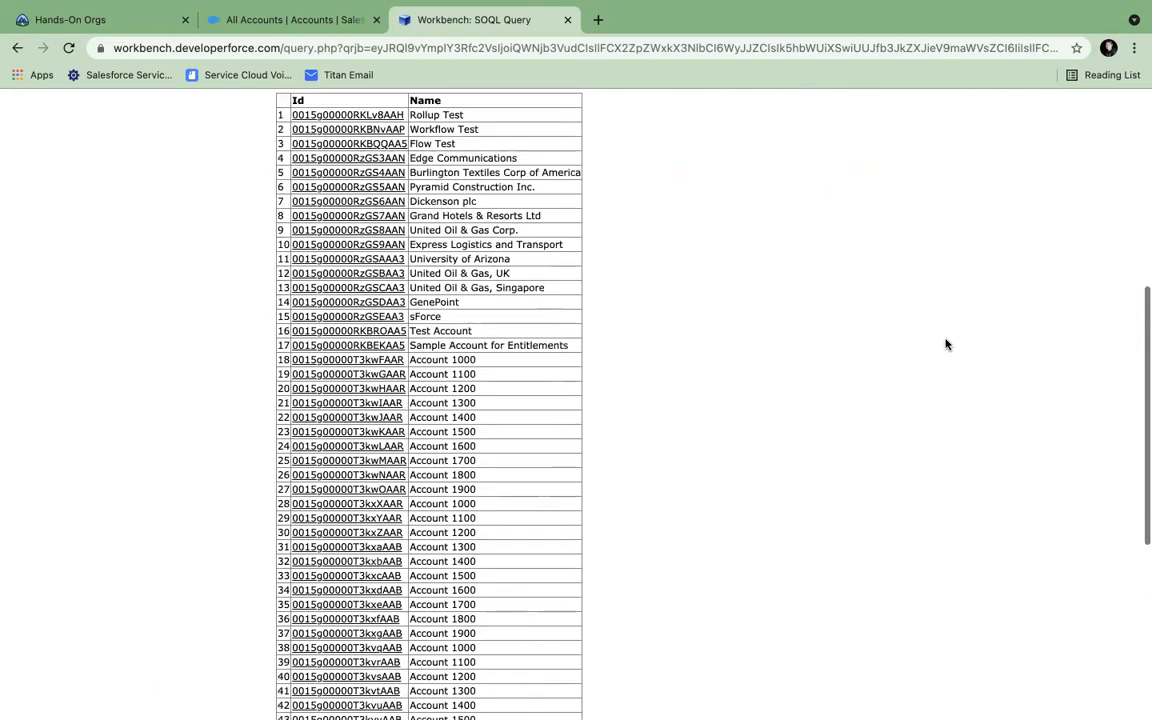
scroll(946, 344, up, 5)
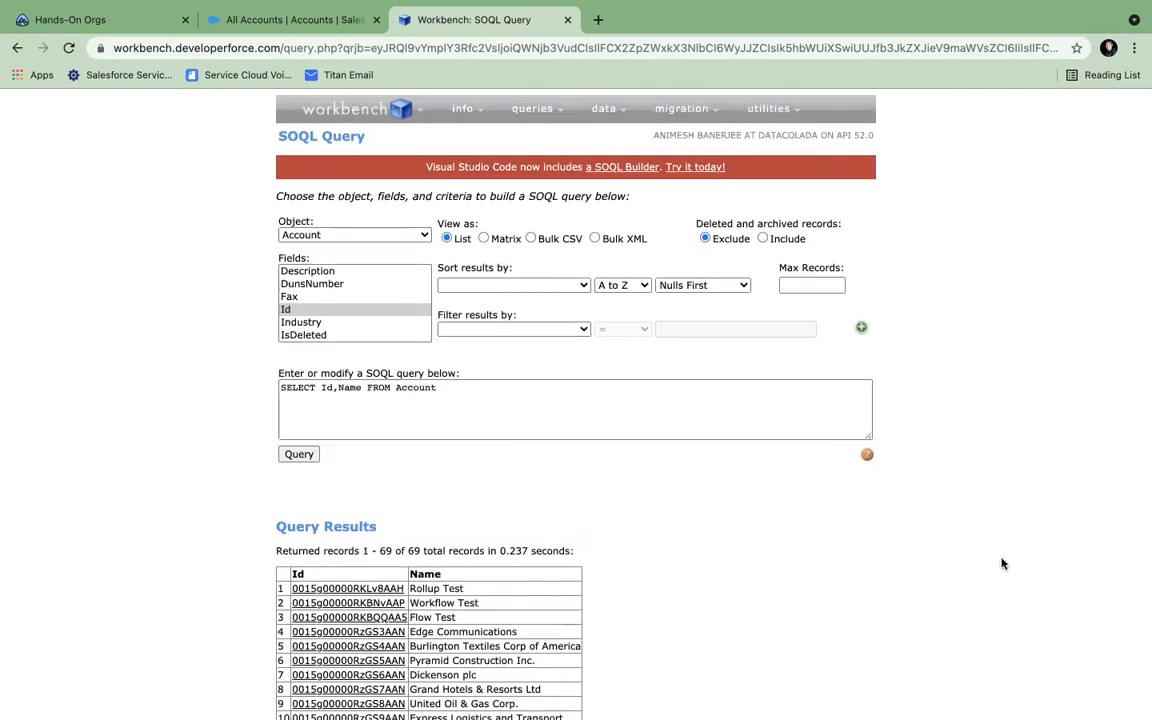
scroll(1003, 563, down, 8)
scroll(1002, 563, down, 6)
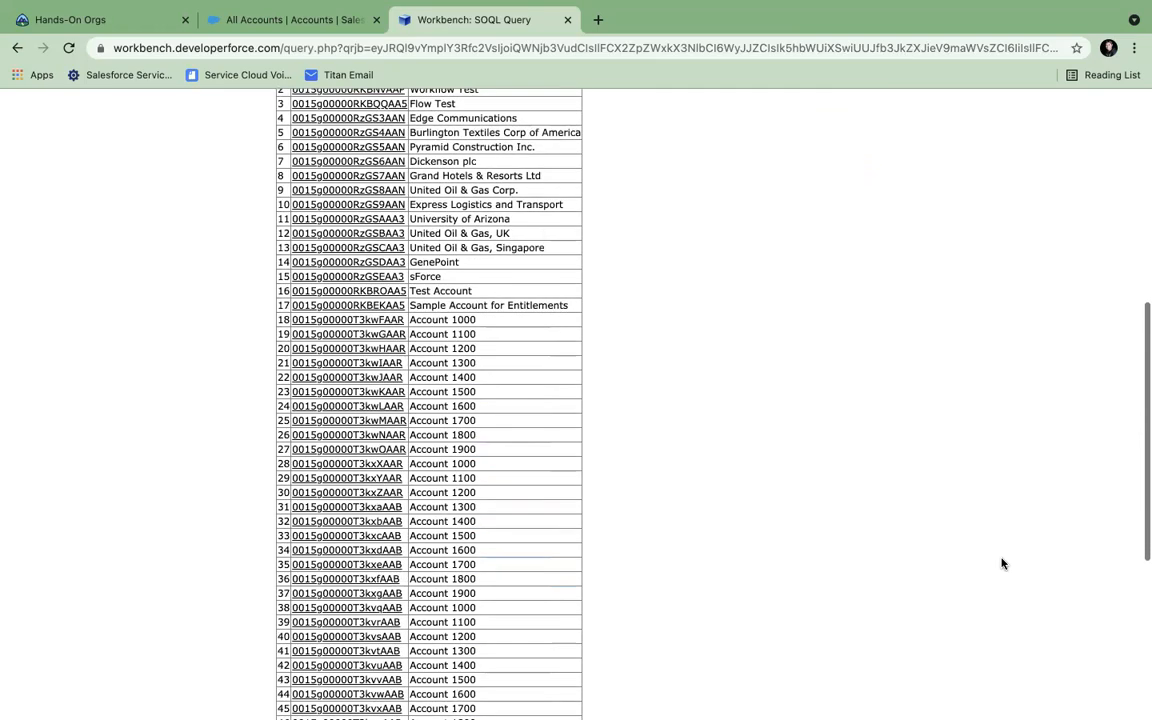
scroll(1003, 563, down, 4)
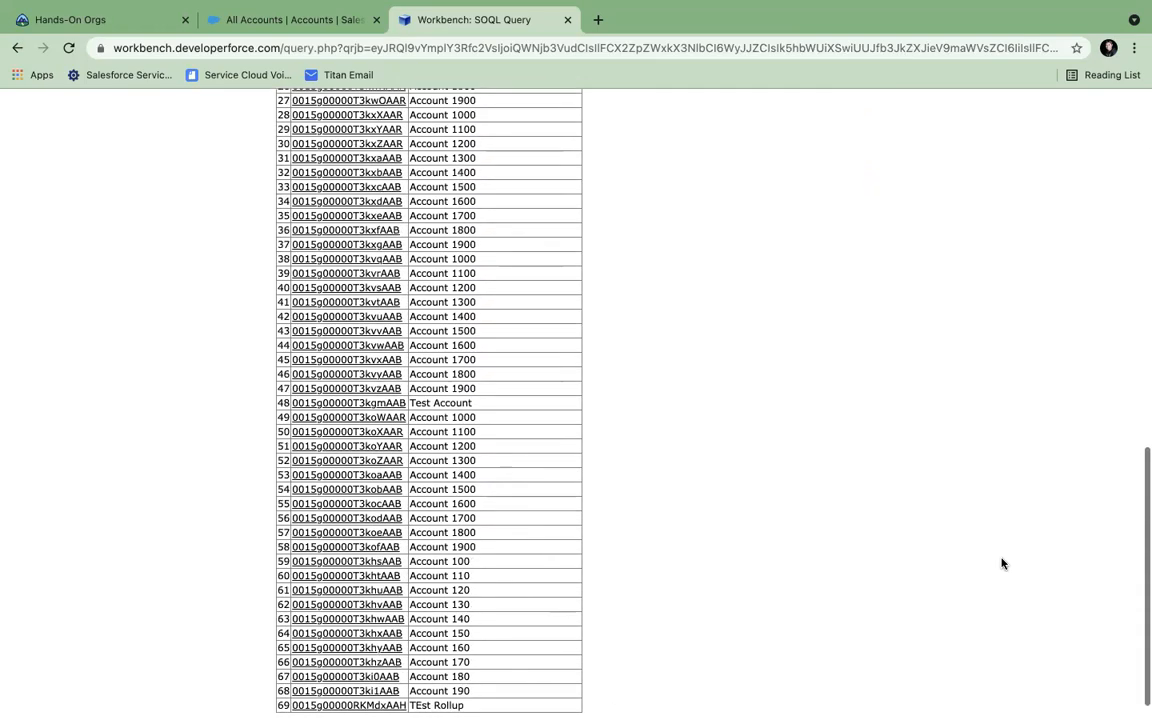
scroll(1003, 563, up, 18)
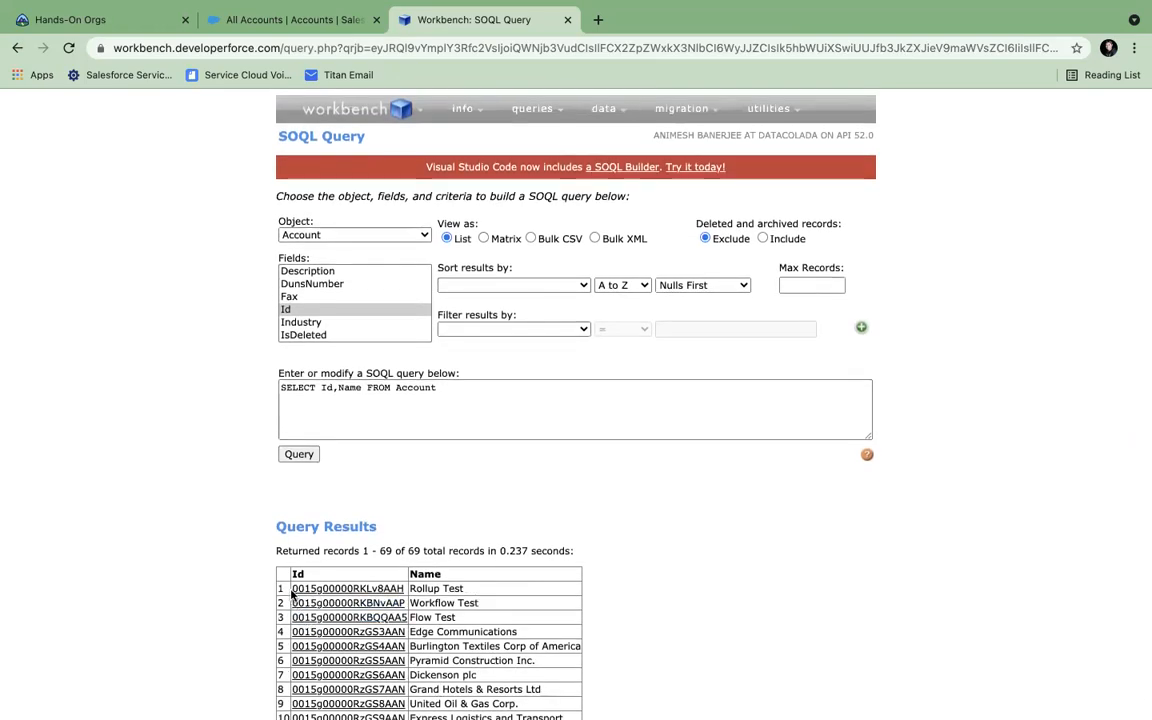
mouse_move(383, 596)
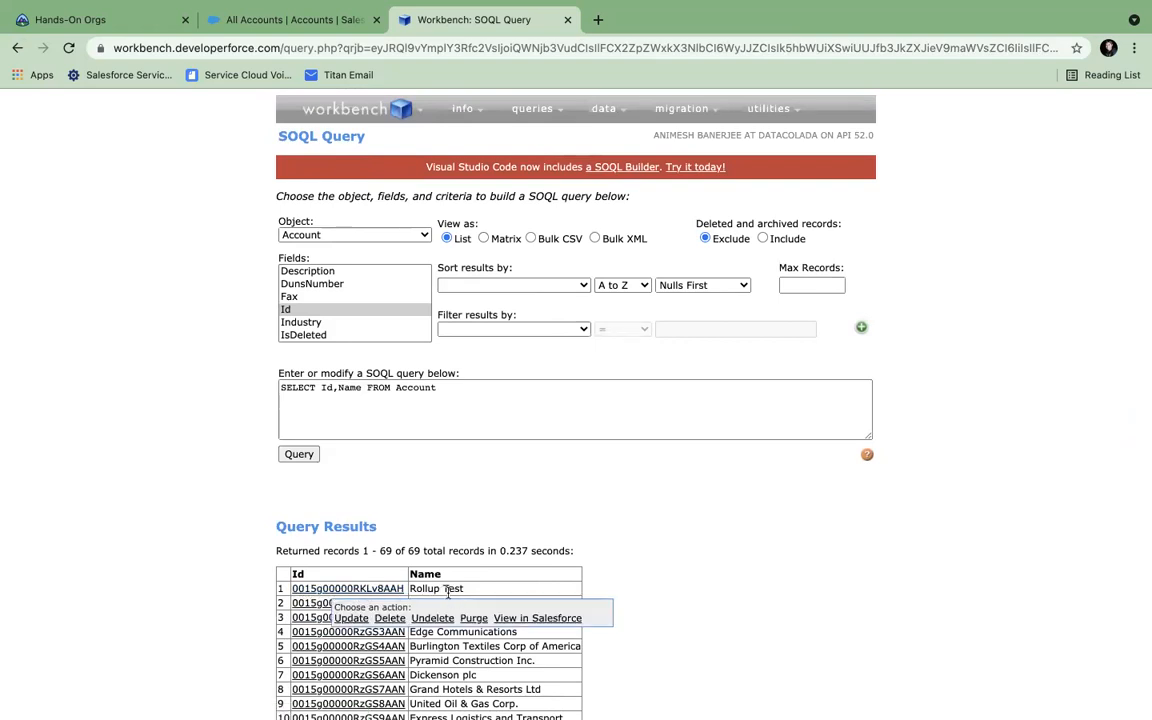
drag(467, 592, 411, 589)
scroll(766, 581, down, 10)
scroll(766, 581, up, 15)
Rerun the account query with Bulk CSV output and download the completed batch's result file
click(531, 239)
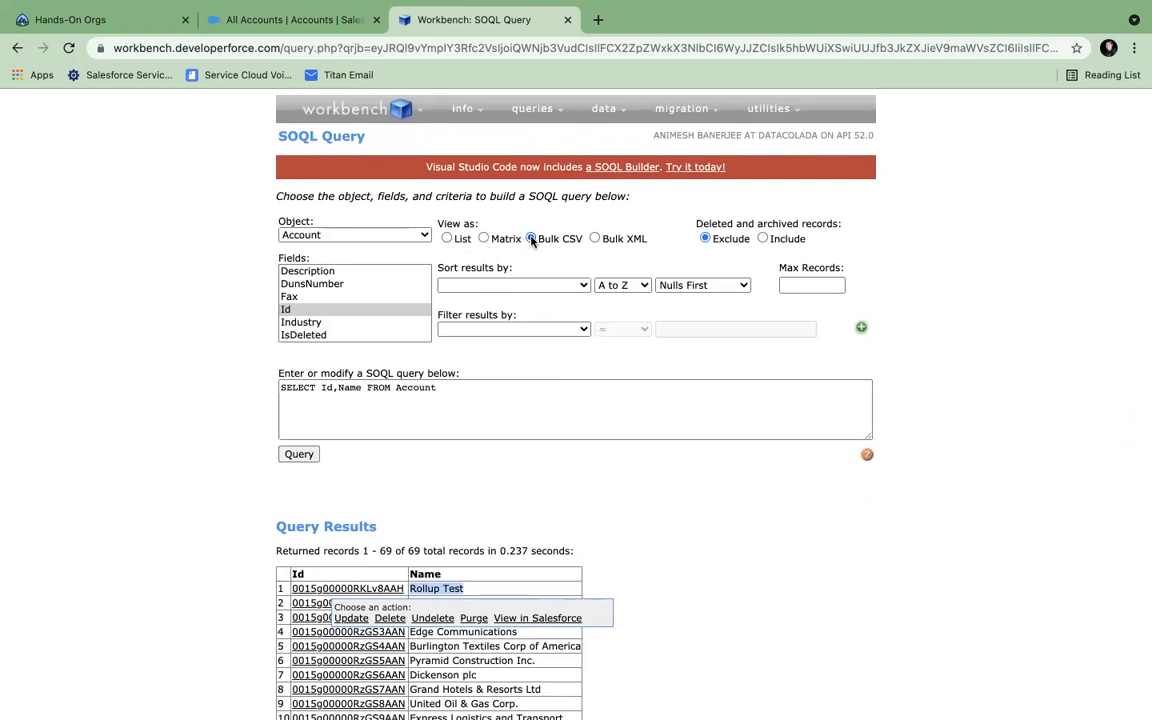
click(302, 456)
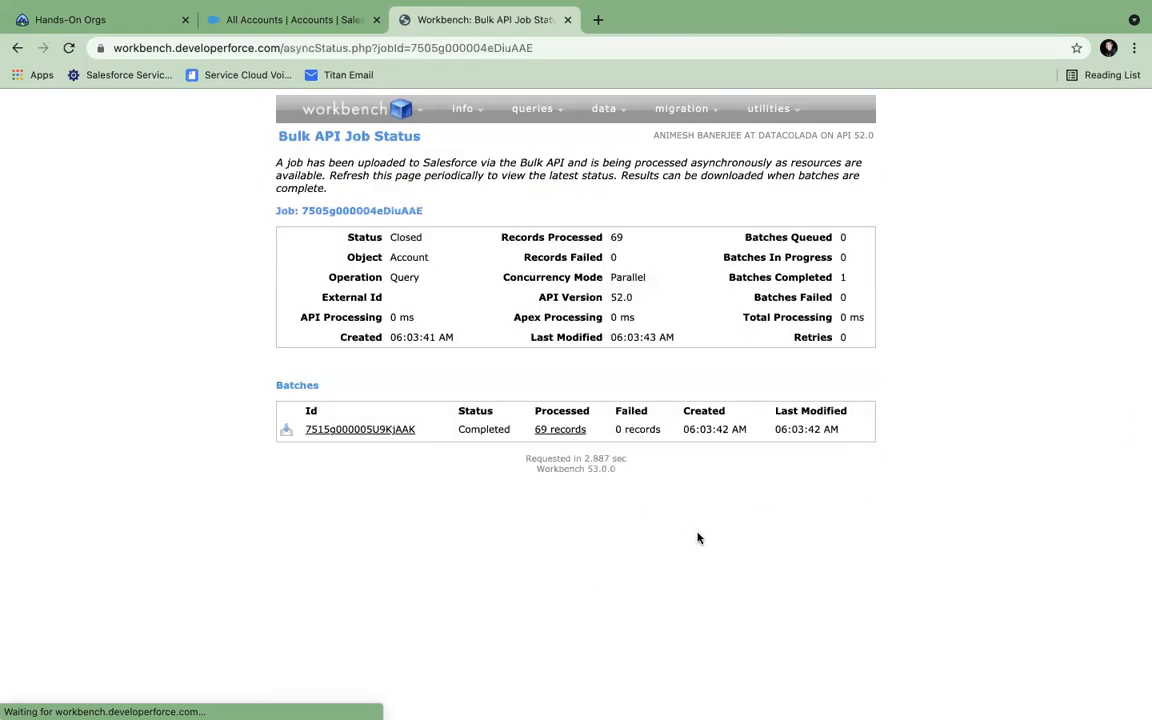
click(286, 431)
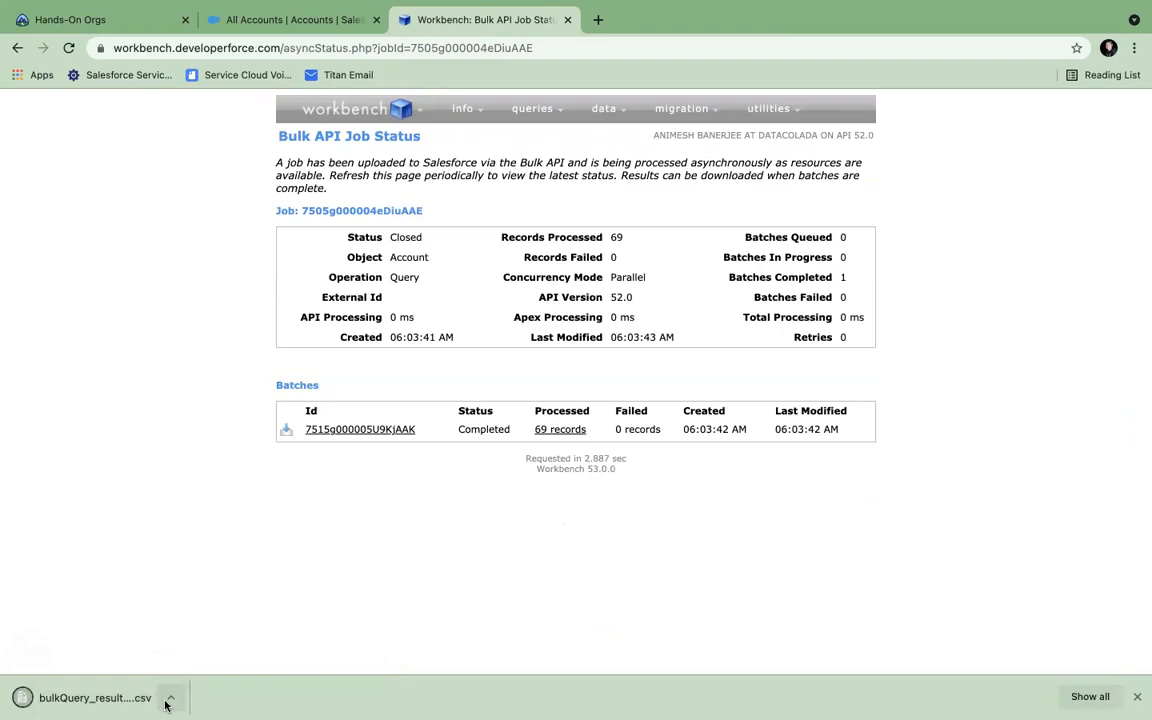
Show the downloaded query result in Finder and rename it AllAccounts.csv
click(168, 697)
click(195, 680)
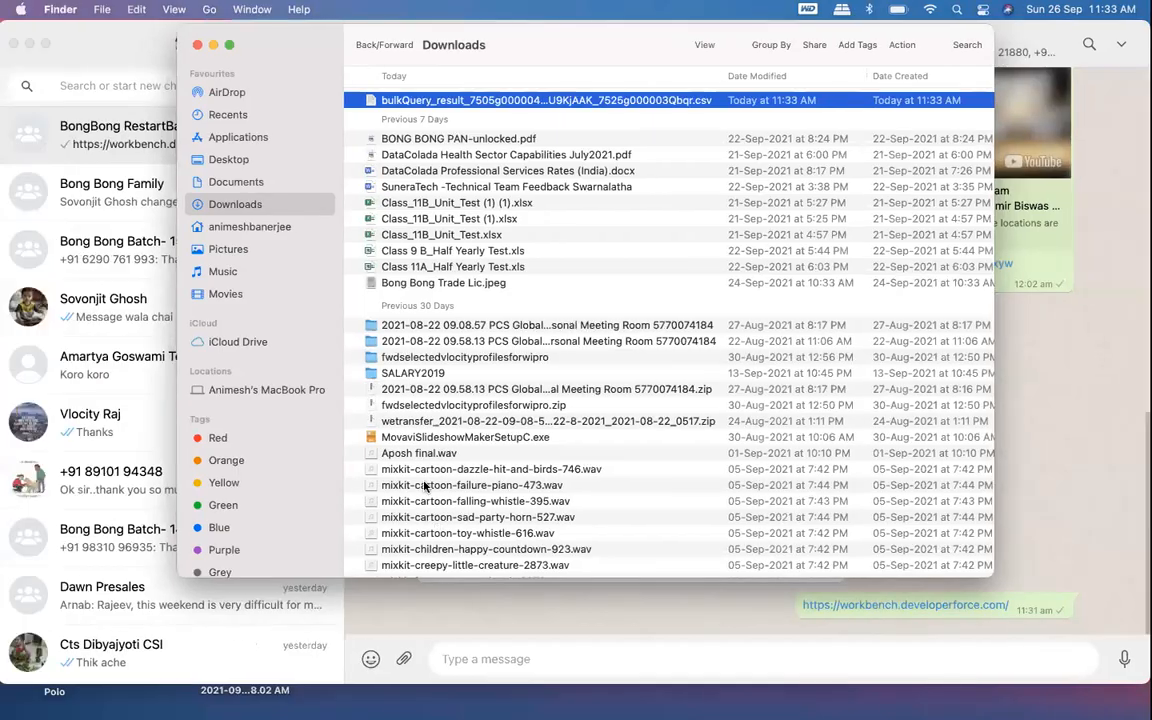
key(Return)
text(AllA)
text(ccounts)
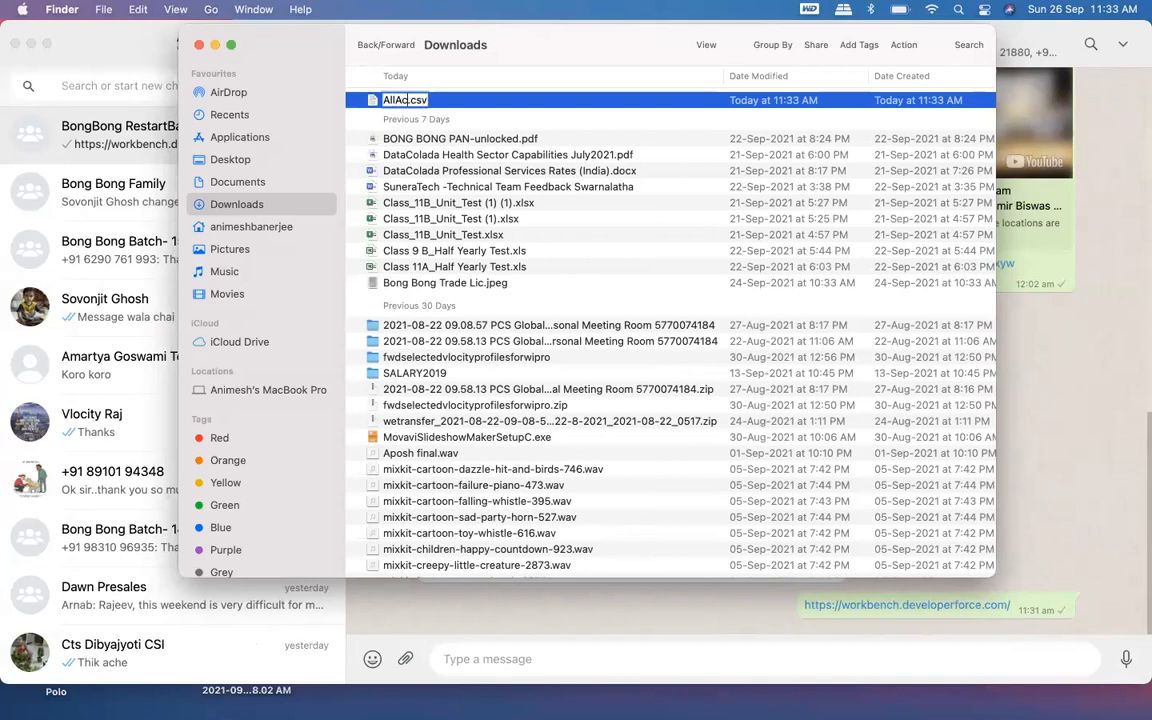
click(448, 128)
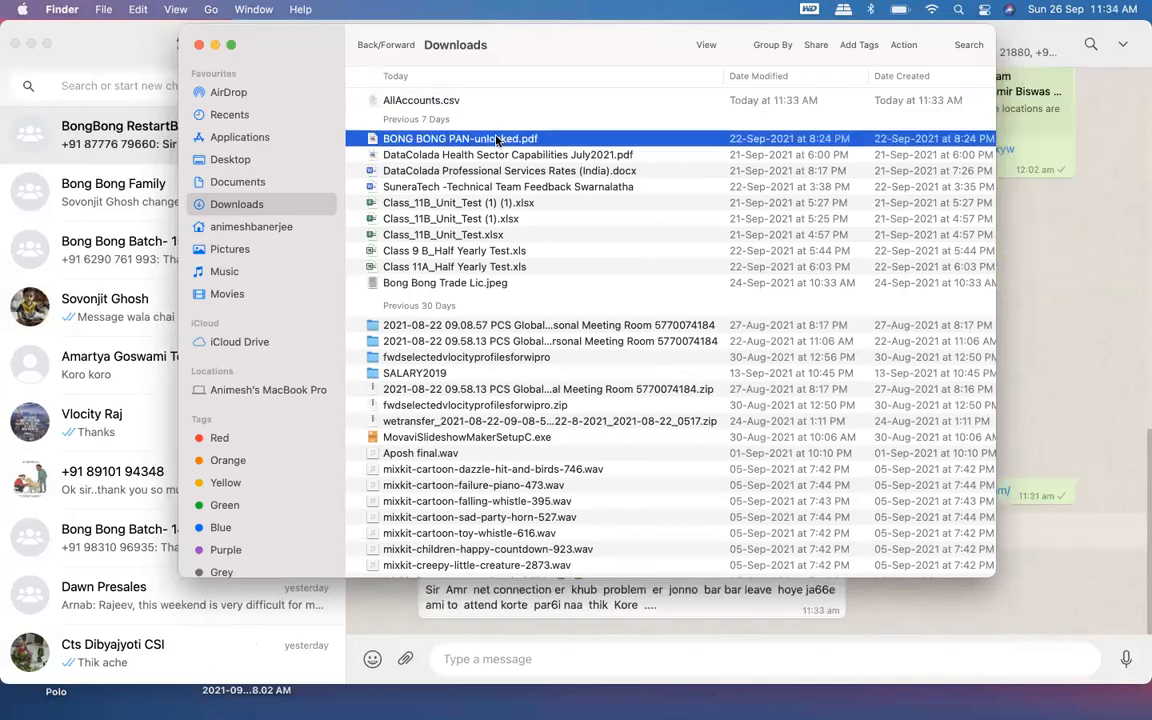
Open AllAccounts.csv from Downloads in Excel and fit the Id and Name columns to their contents
click(395, 99)
right_click(432, 103)
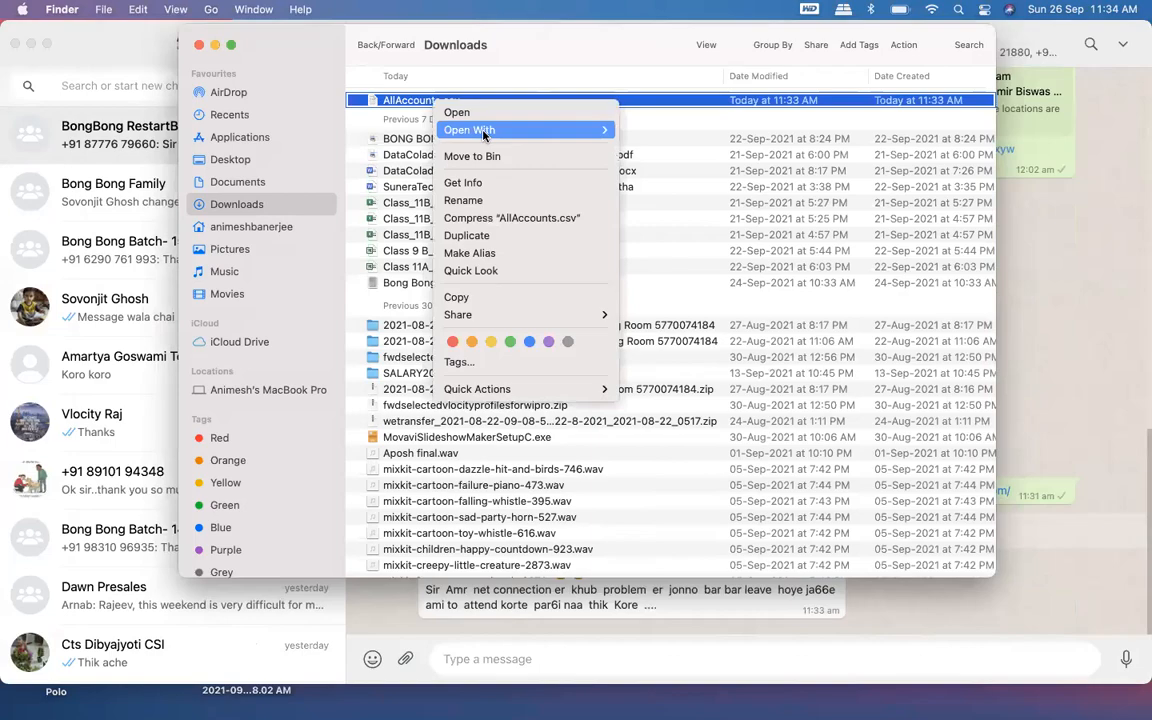
mouse_move(545, 130)
click(661, 176)
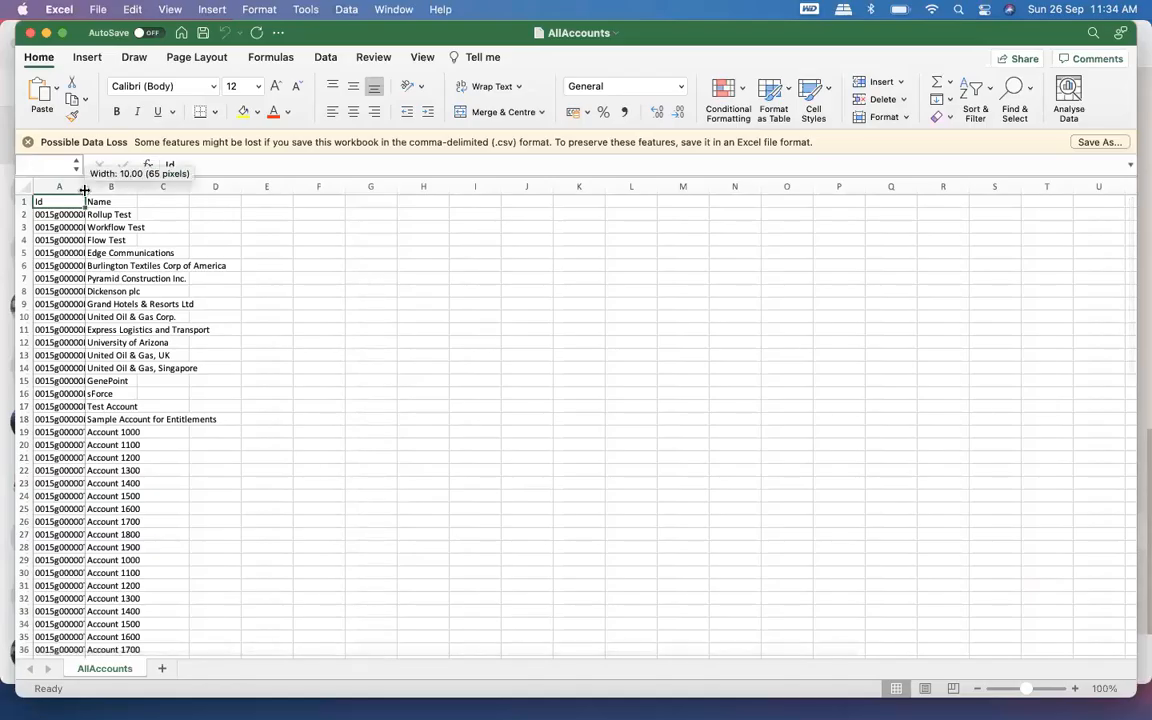
double_click(86, 187)
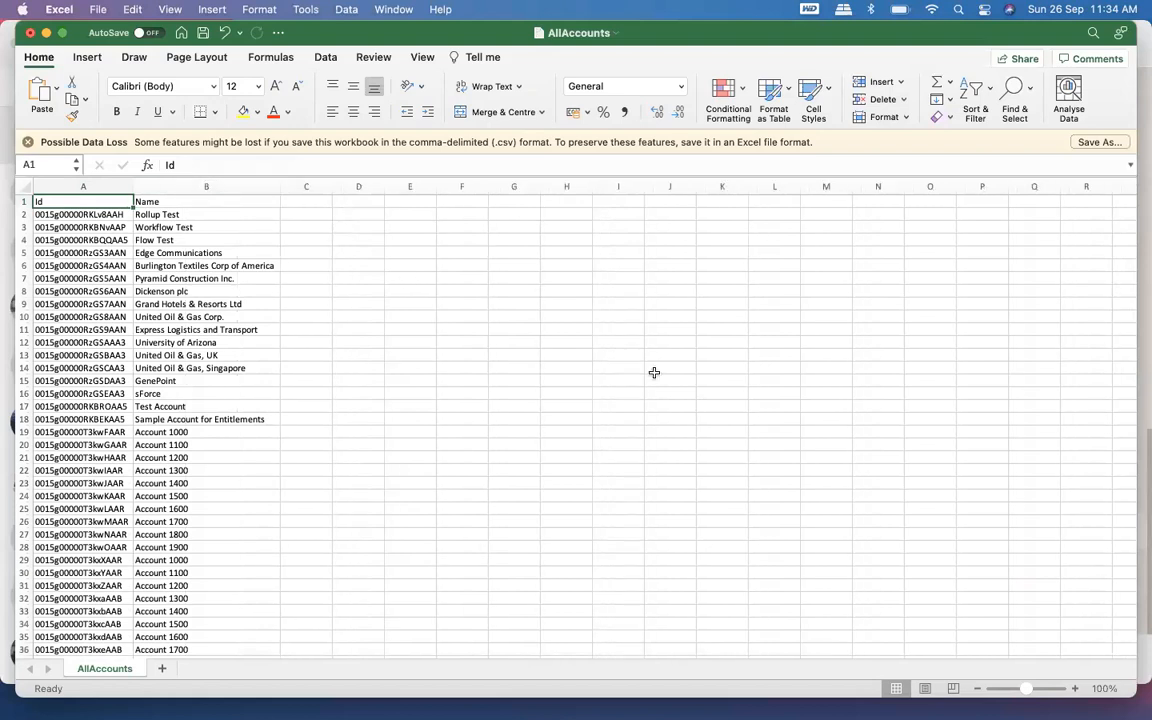
Examine the exported account list in AllAccounts, from the Id and Name header row down to the last record
scroll(654, 373, down, 20)
scroll(654, 373, up, 12)
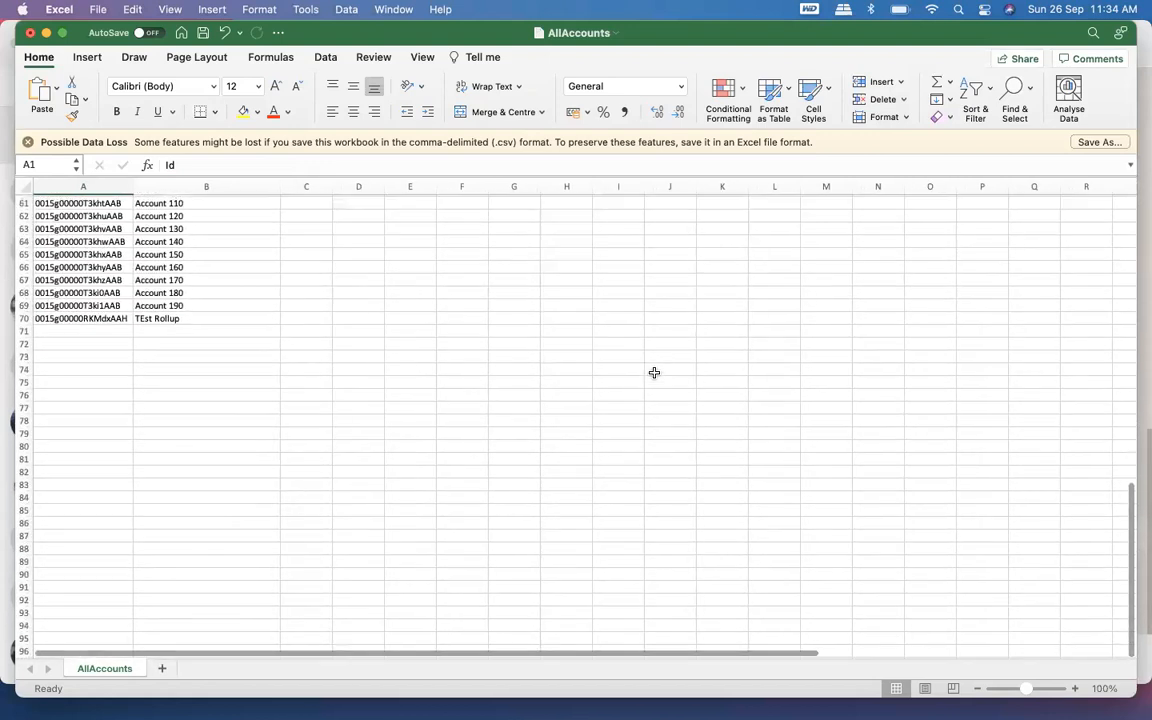
scroll(654, 373, up, 12)
click(399, 241)
click(23, 201)
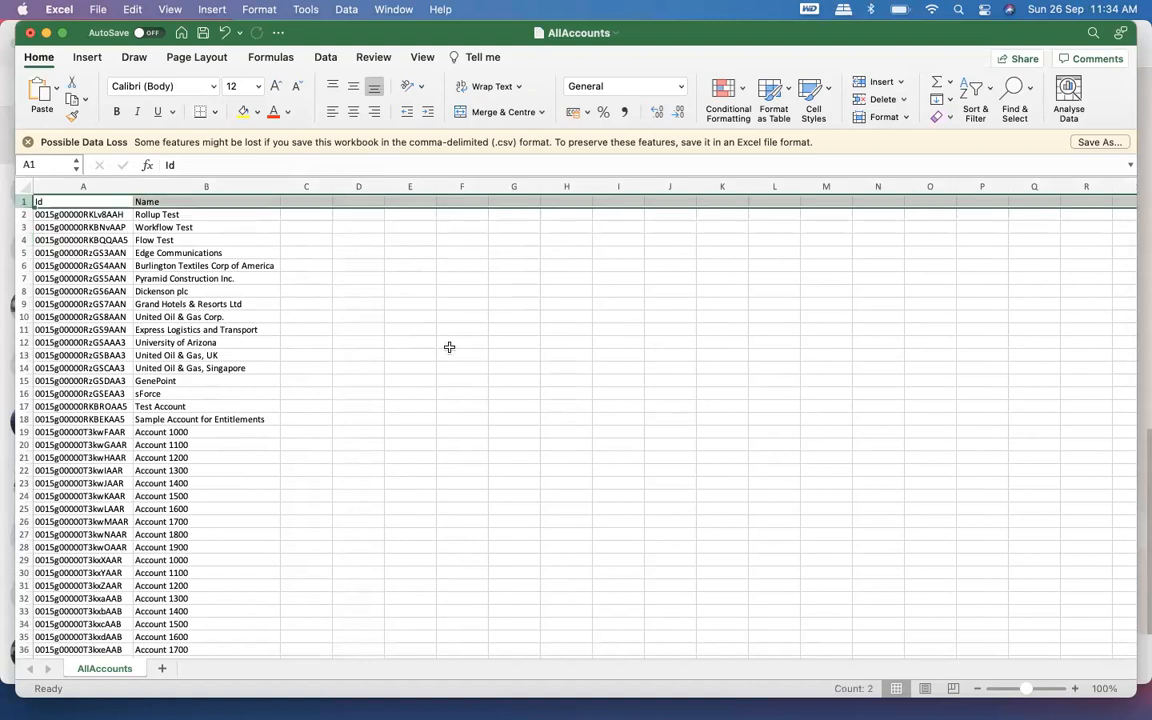
scroll(519, 373, down, 15)
scroll(521, 373, up, 10)
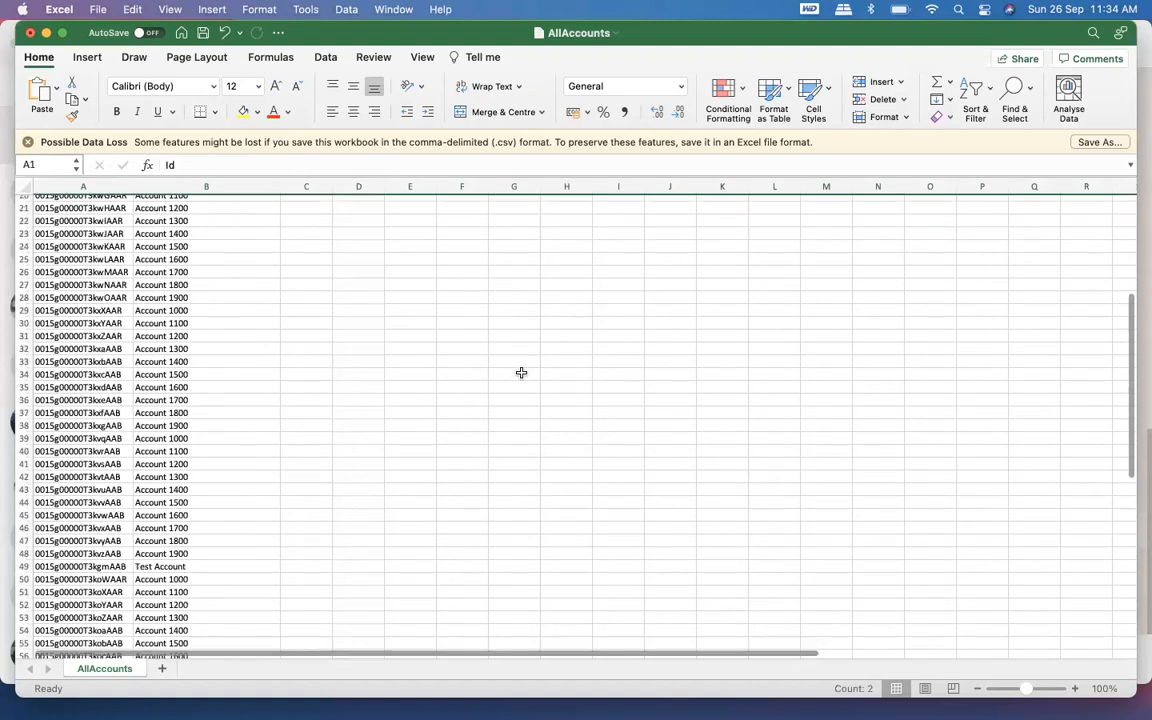
scroll(521, 373, up, 6)
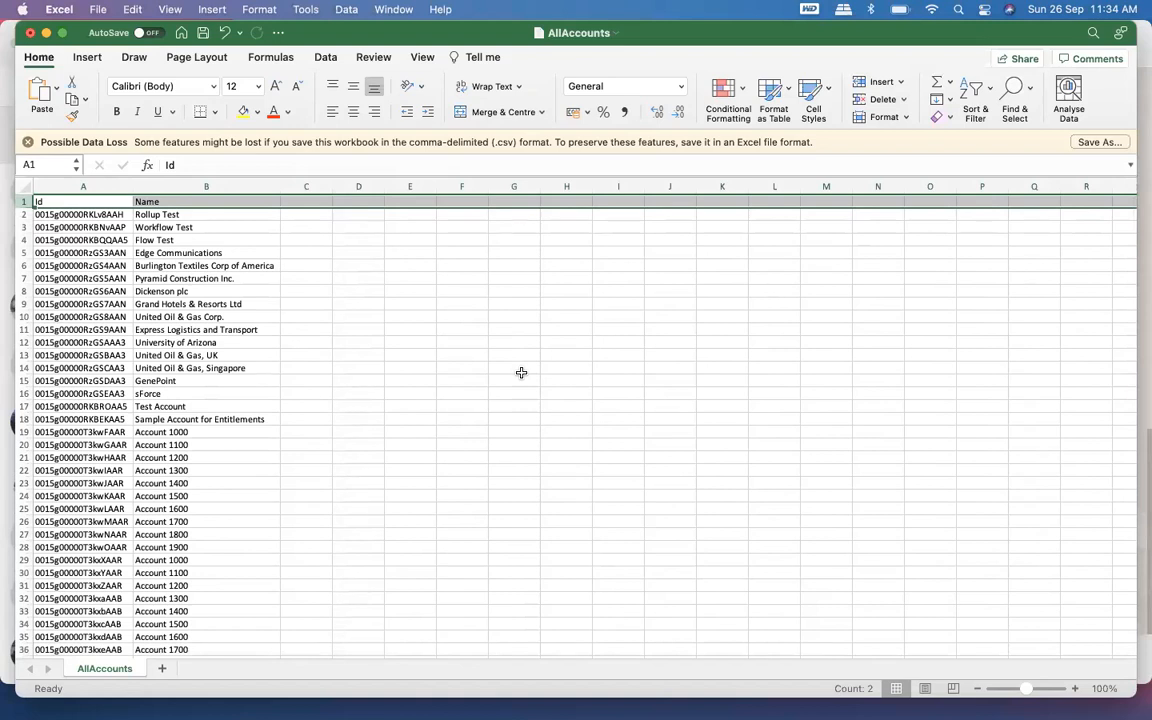
scroll(521, 373, down, 1)
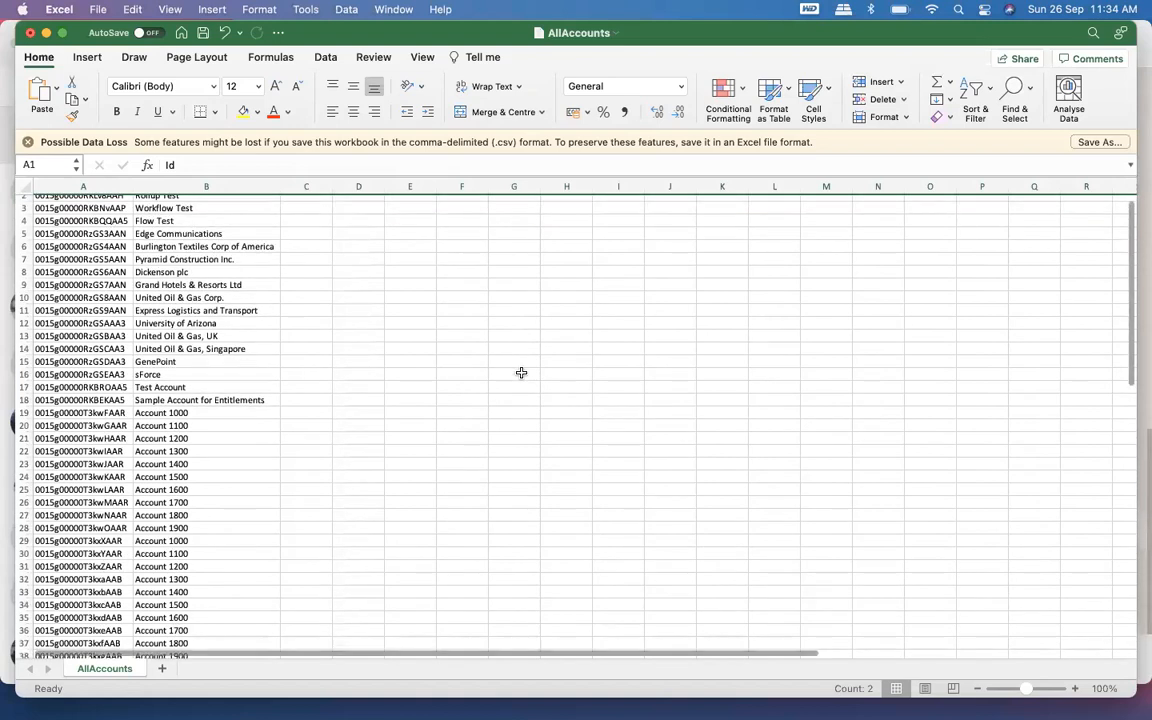
Close AllAccounts.csv without saving the changes and close the Downloads window in Finder
click(30, 33)
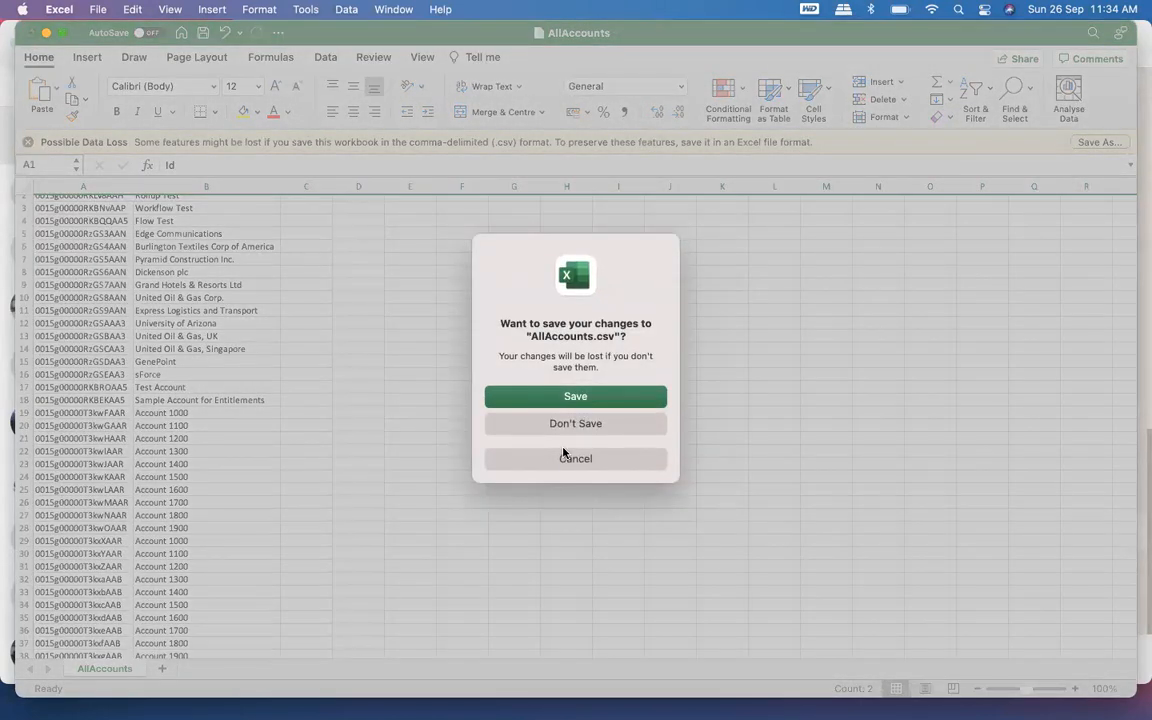
click(566, 424)
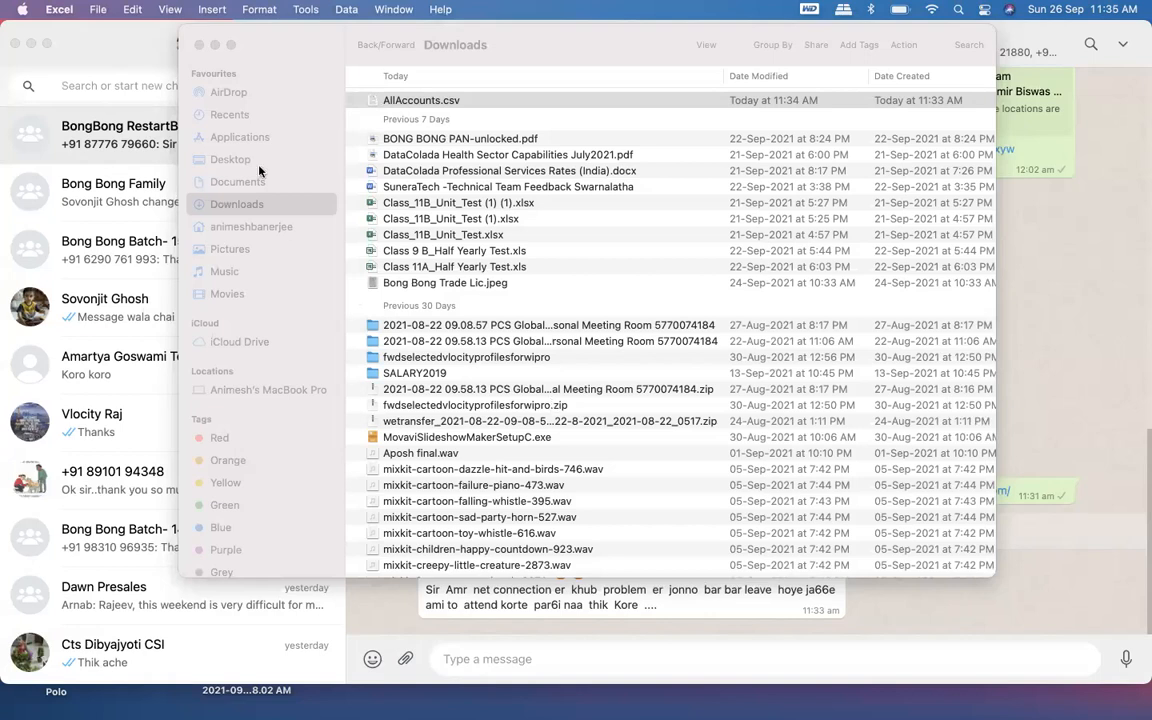
click(272, 36)
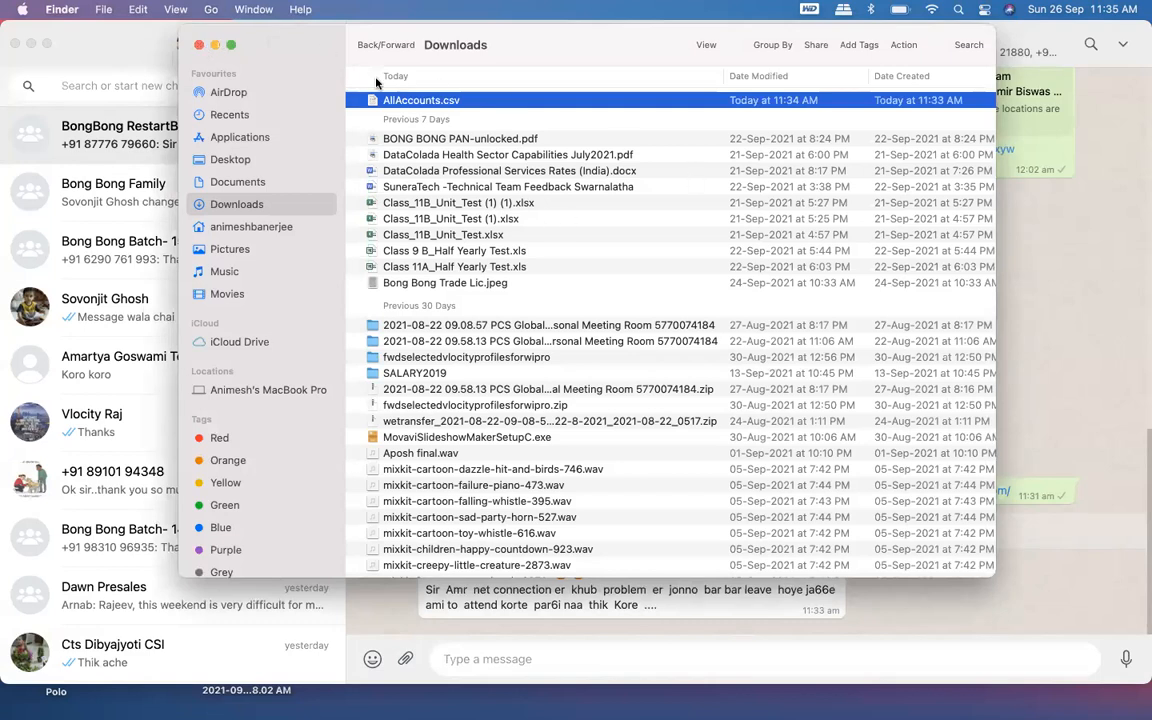
click(199, 44)
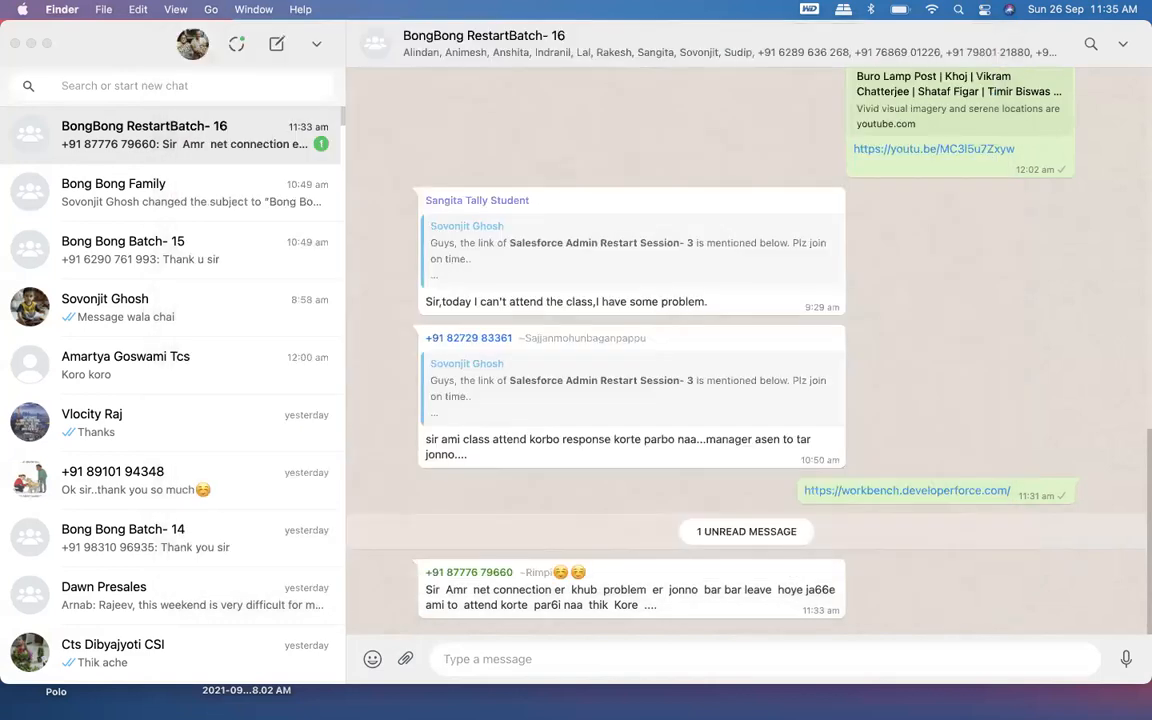
Create a blank workbook in Excel and switch back to Workbench in Chrome
click(1000, 698)
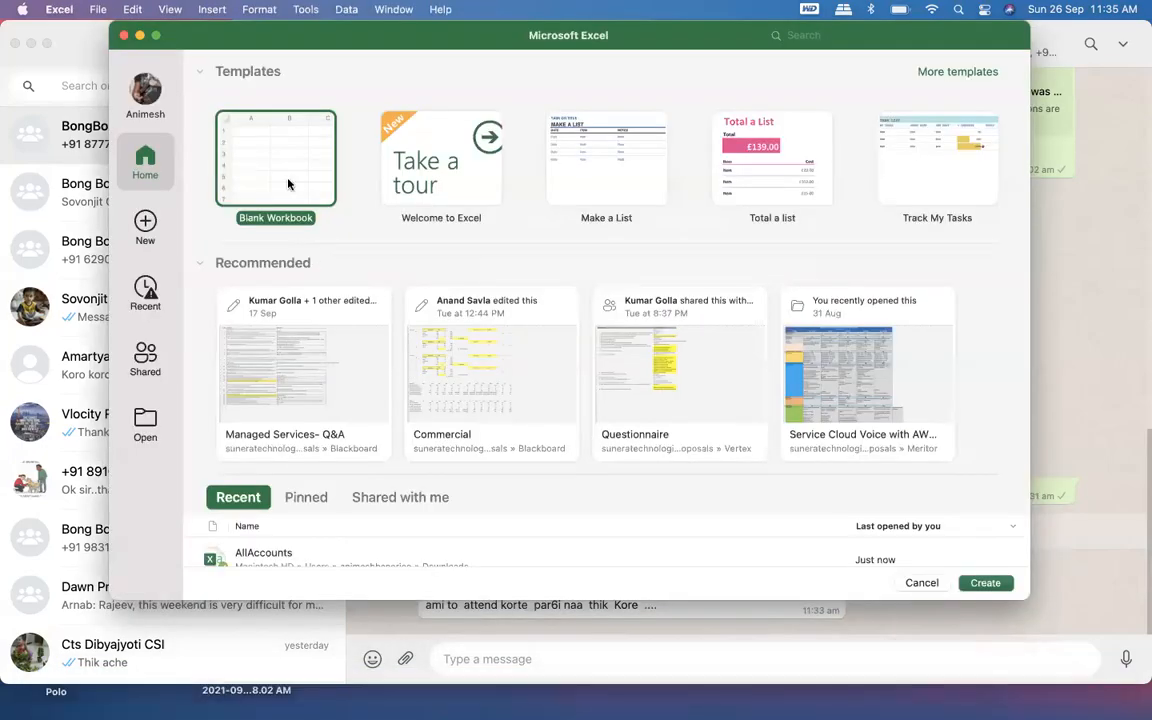
double_click(270, 160)
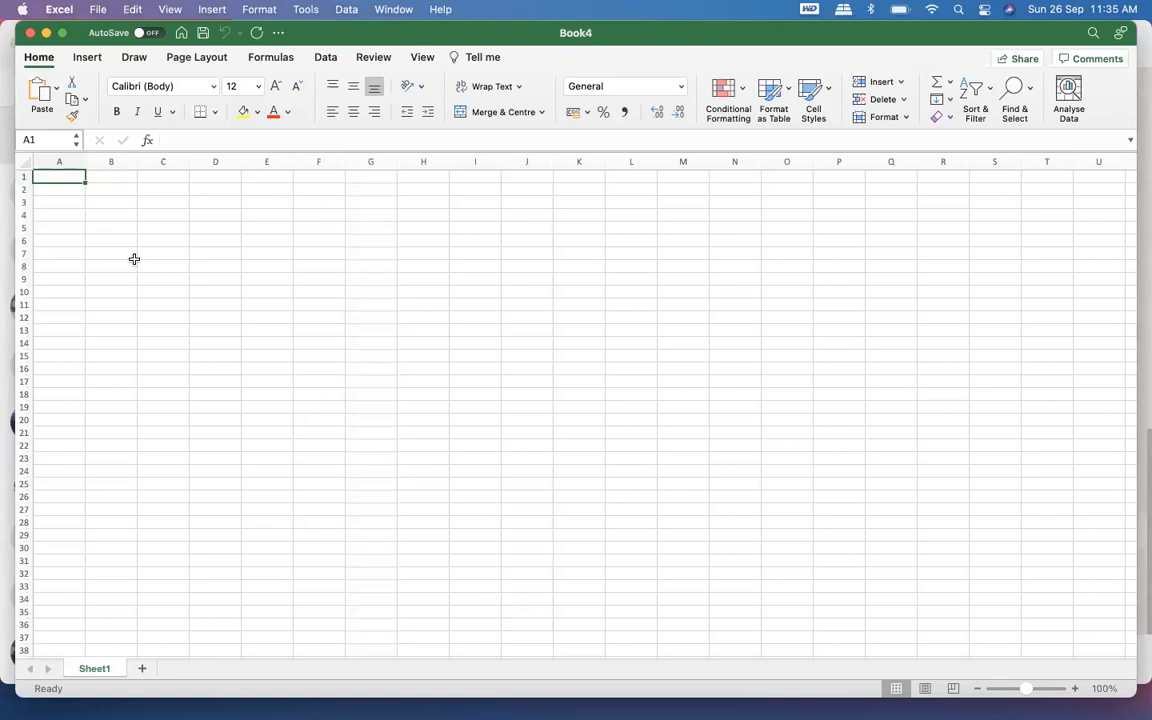
mouse_move(130, 700)
click(171, 695)
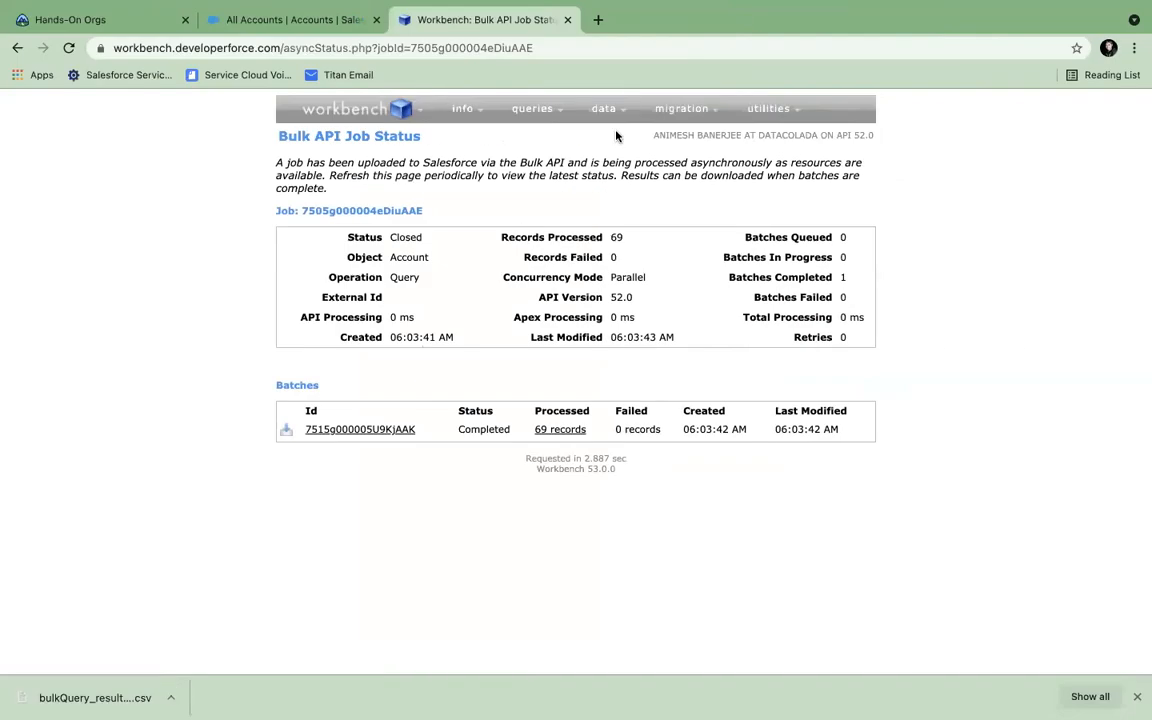
Create and save a new account named Test Account in Salesforce, looking over the form's fields first
click(290, 20)
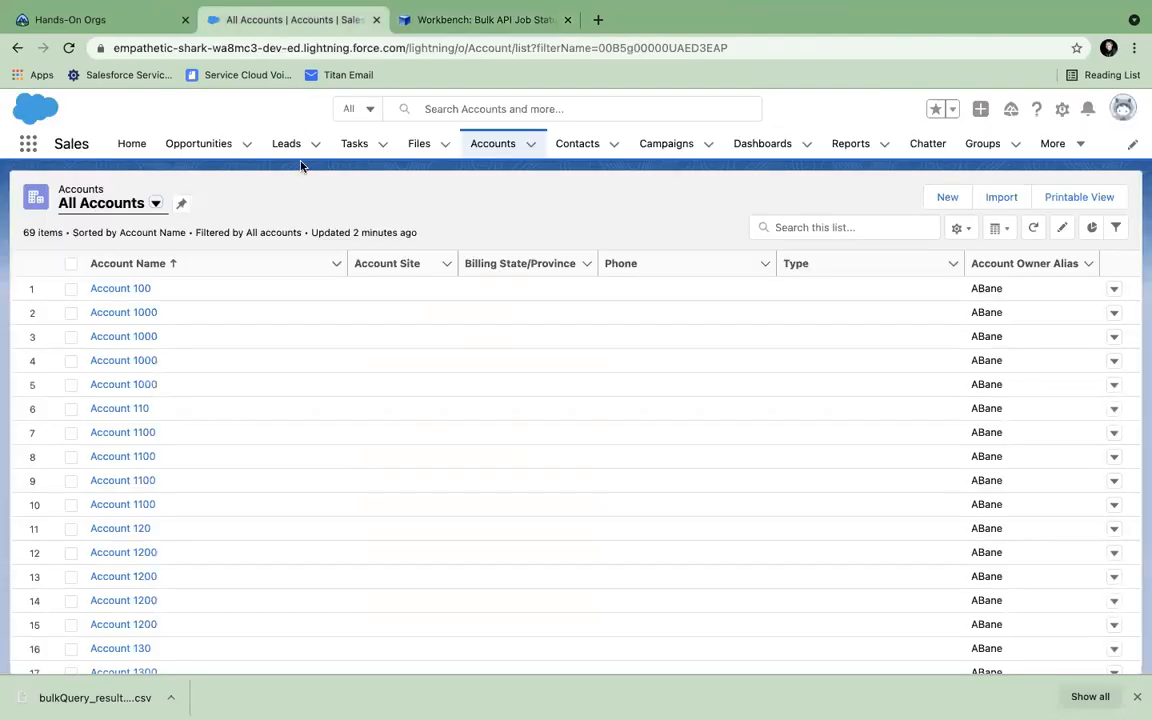
click(493, 148)
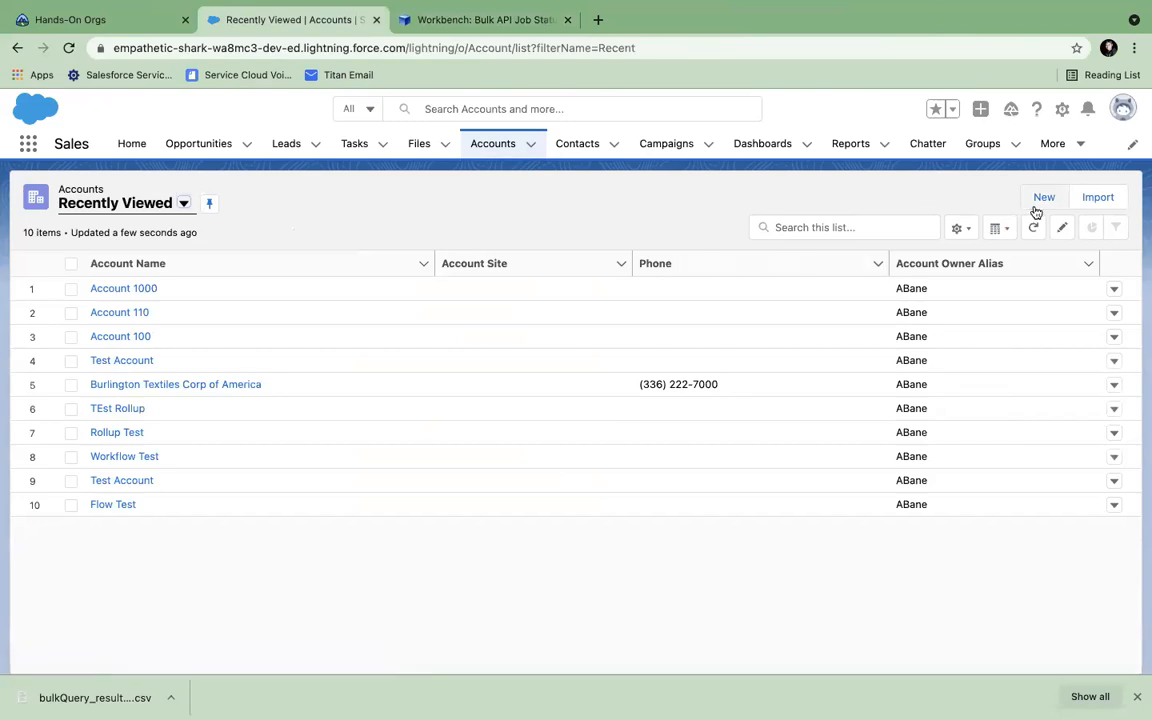
click(1038, 200)
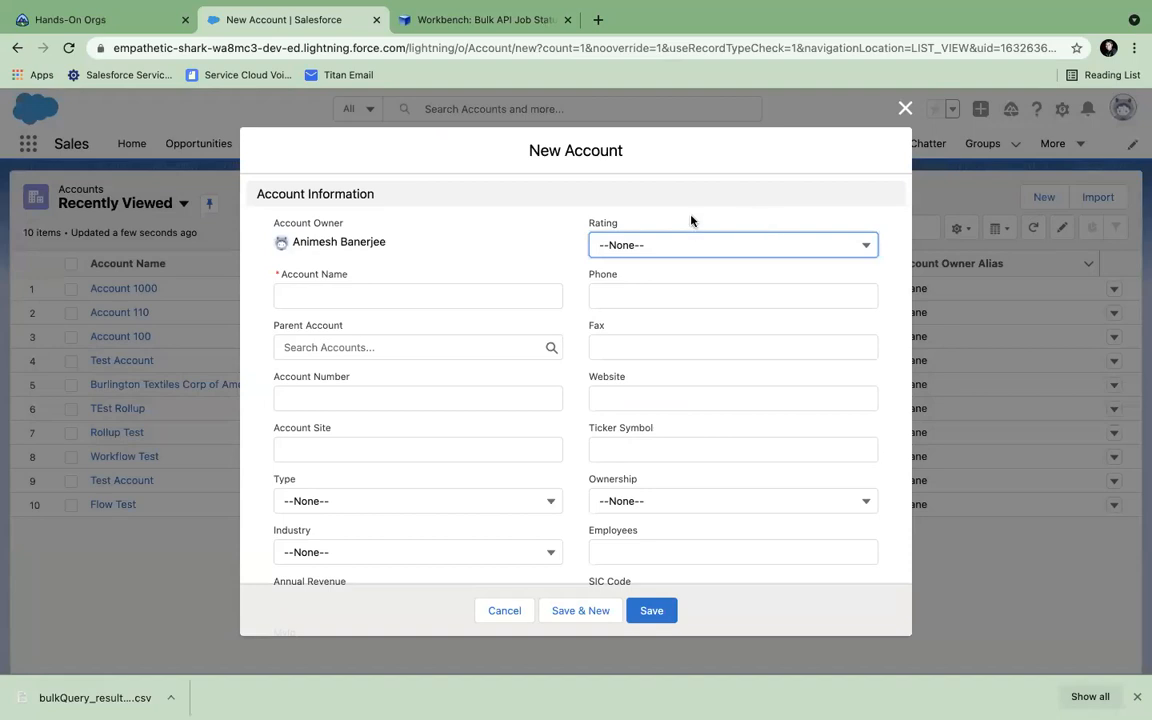
scroll(568, 282, down, 10)
scroll(568, 282, up, 10)
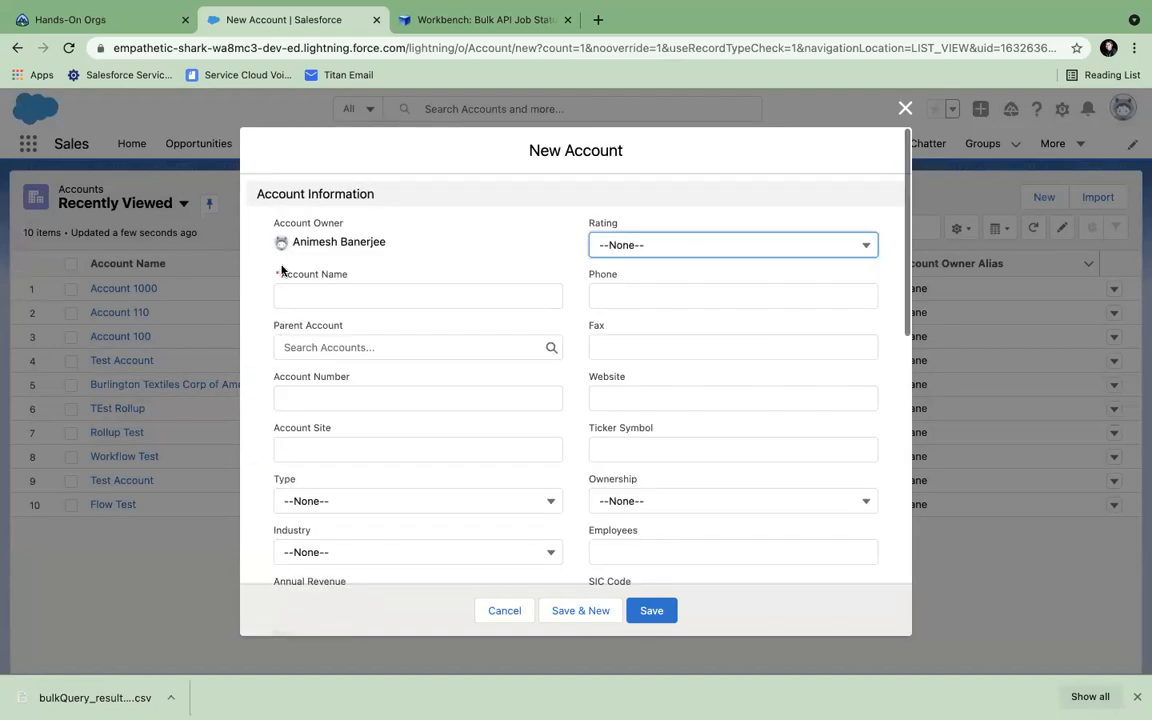
scroll(386, 334, down, 10)
scroll(386, 334, up, 10)
click(309, 293)
text(Test Account)
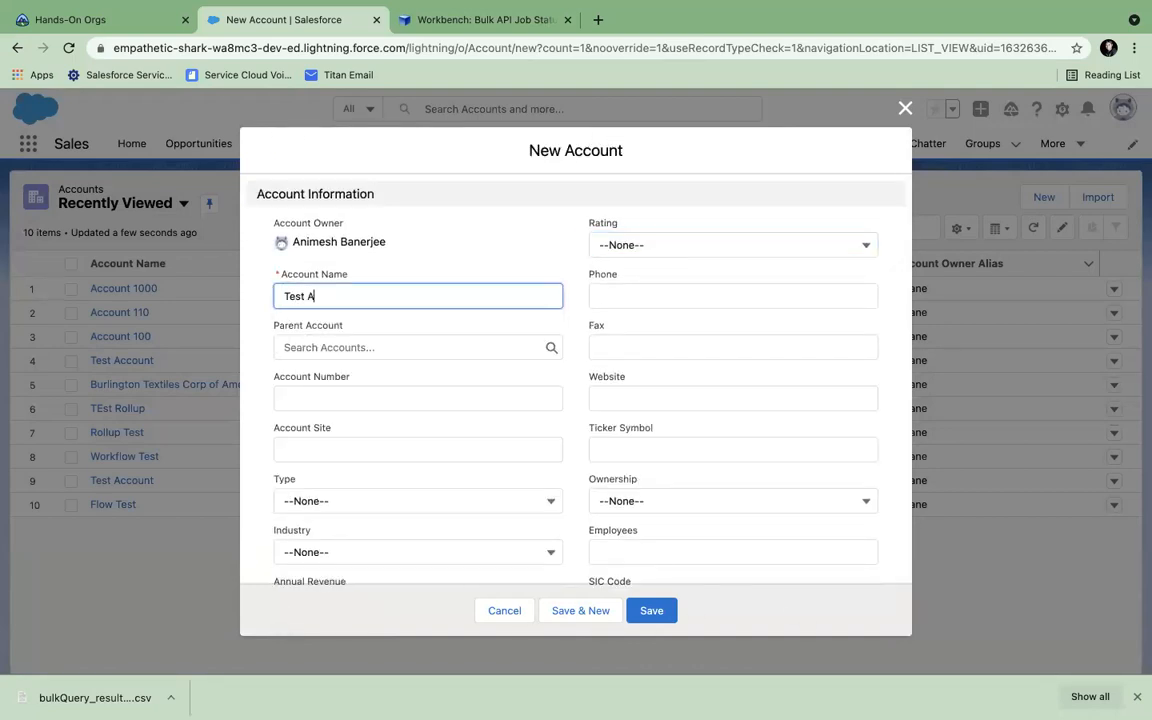
click(659, 619)
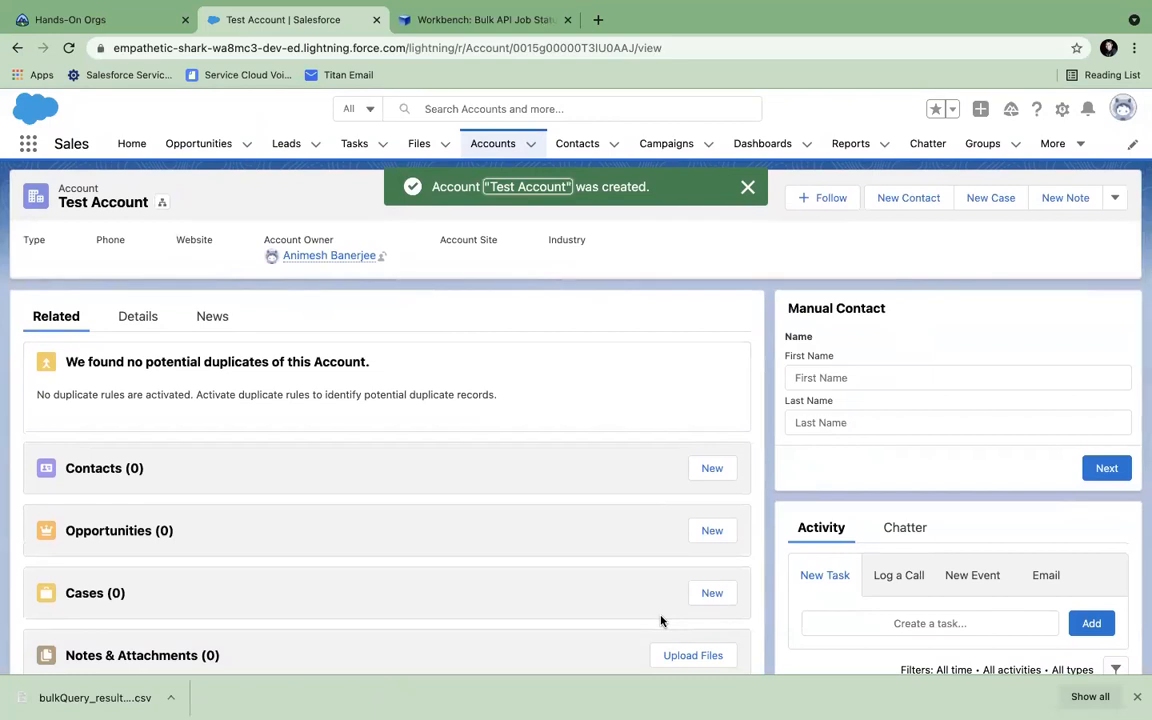
Switch to the blank Excel workbook and enter the header Name in A1 and Test Account 1 in A2
click(470, 20)
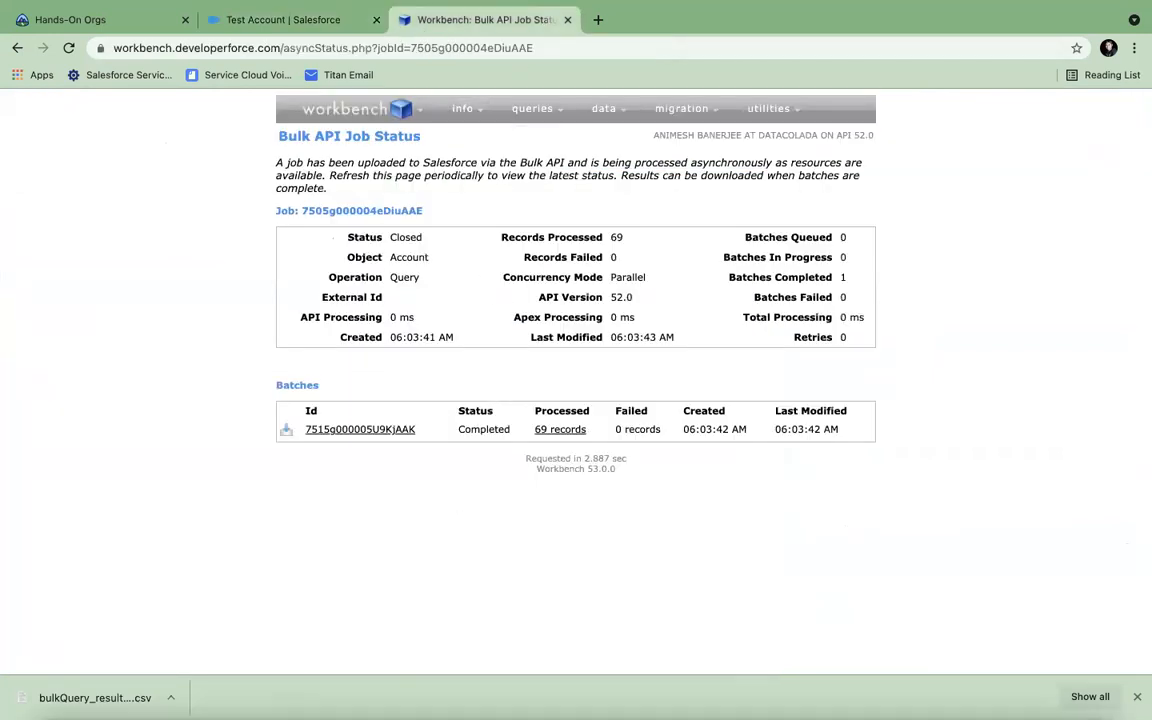
mouse_move(887, 708)
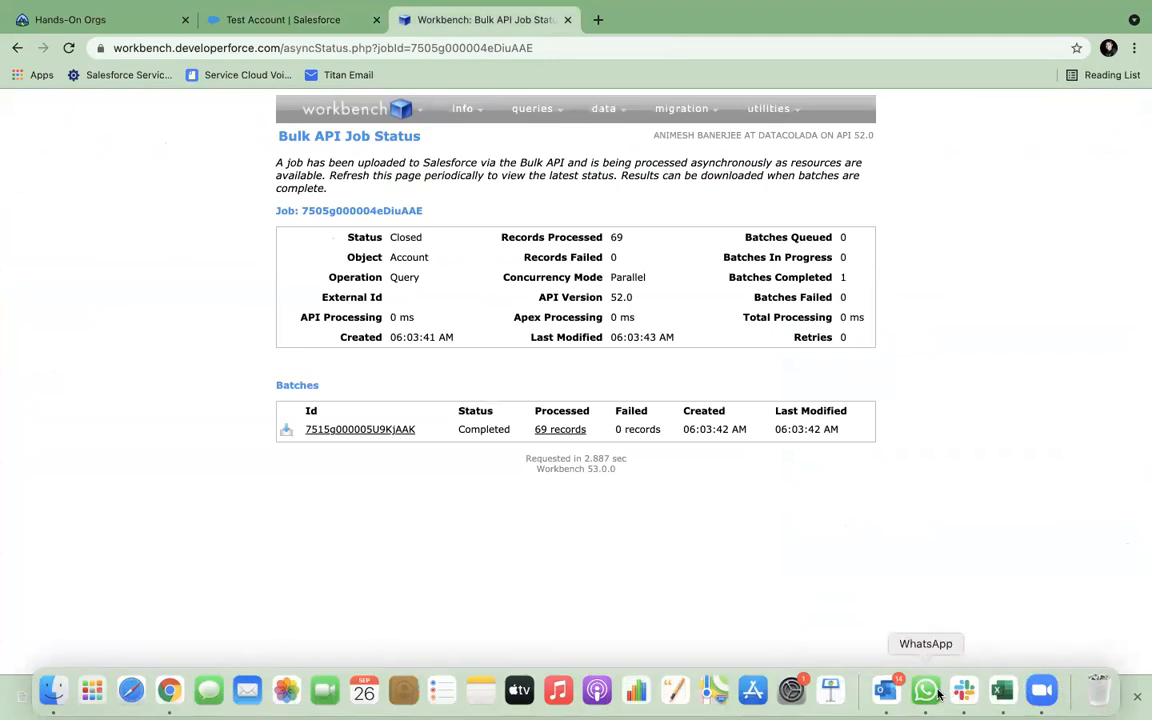
click(1002, 690)
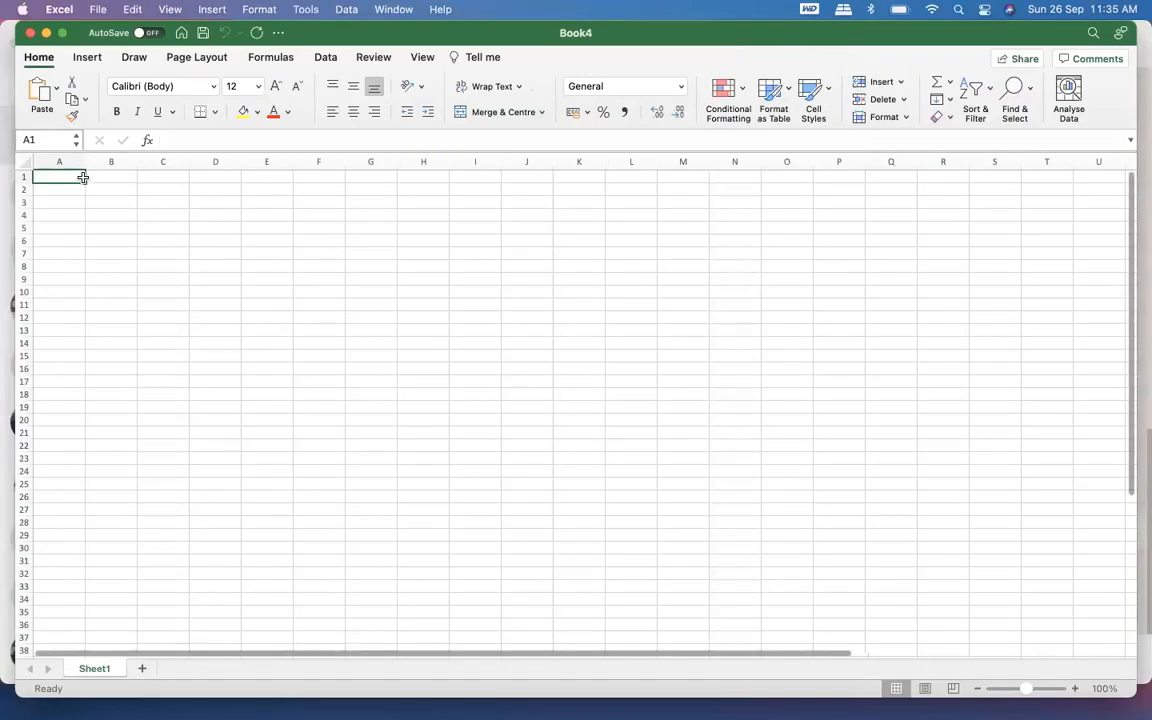
text(Name)
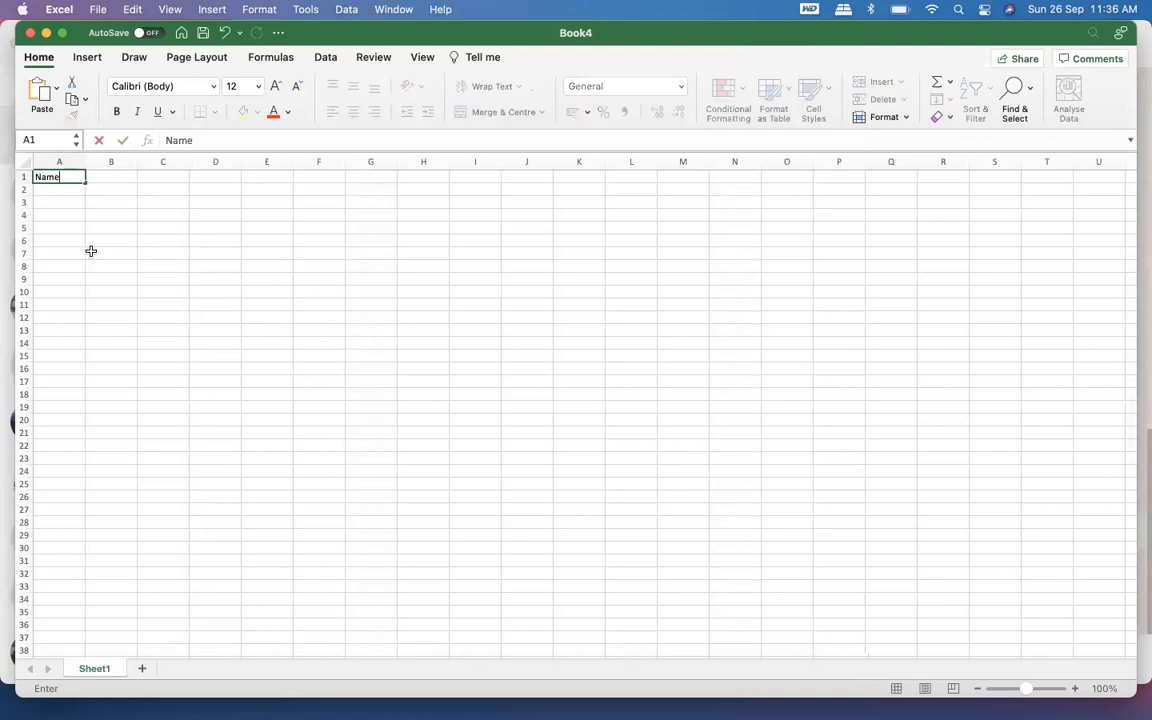
click(49, 190)
text(Test Accou)
click(255, 404)
Fill the account names down from A2 to Test Account 10 in A11 and widen column A to fit them
drag(85, 161, 95, 313)
click(90, 190)
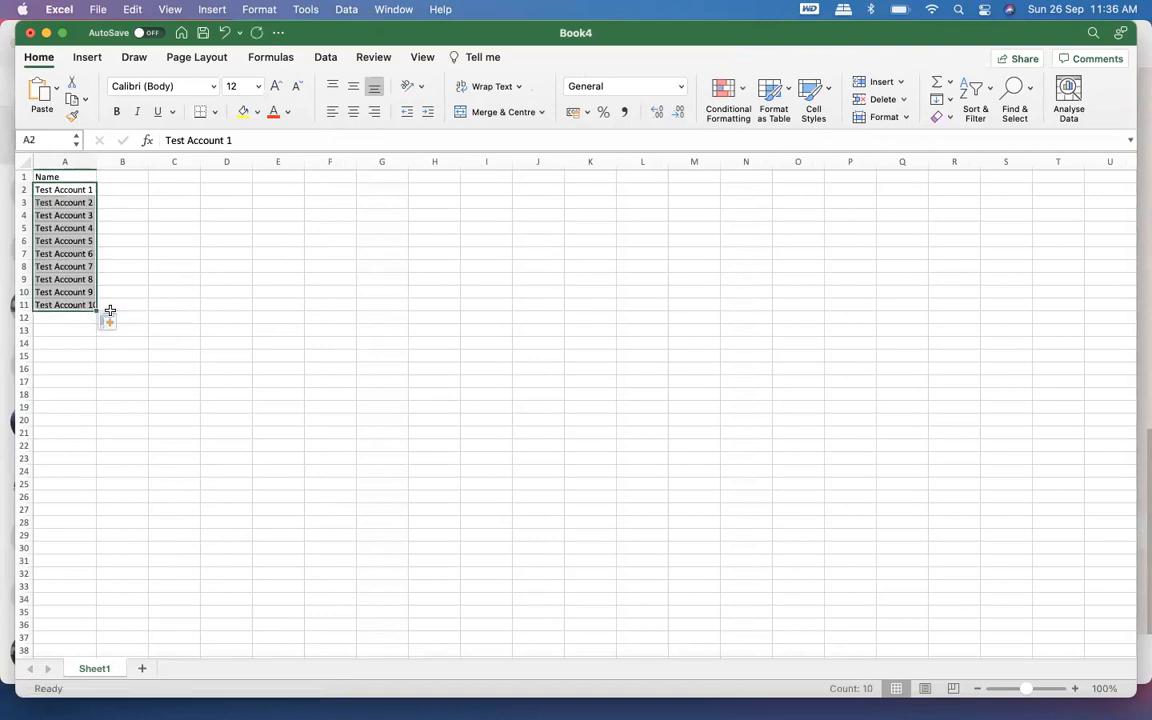
click(184, 320)
drag(97, 161, 101, 161)
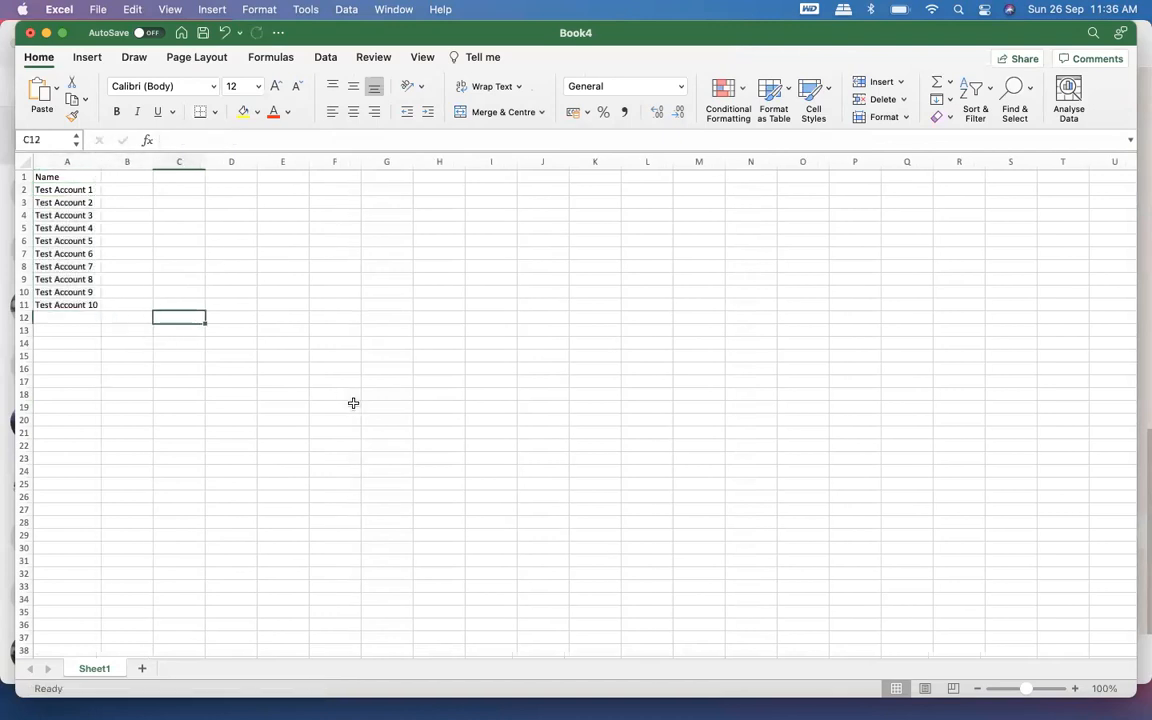
Save the workbook in Downloads as NewAccounts in Comma-separated Values (.csv) format and close it
click(97, 10)
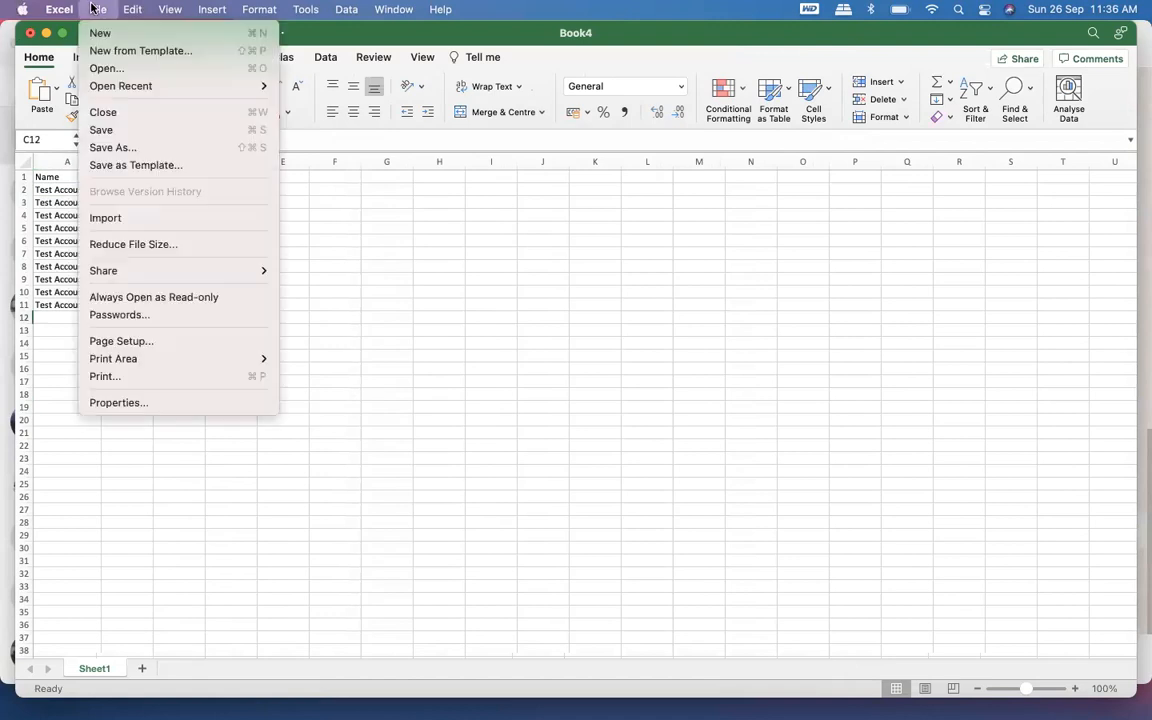
click(133, 148)
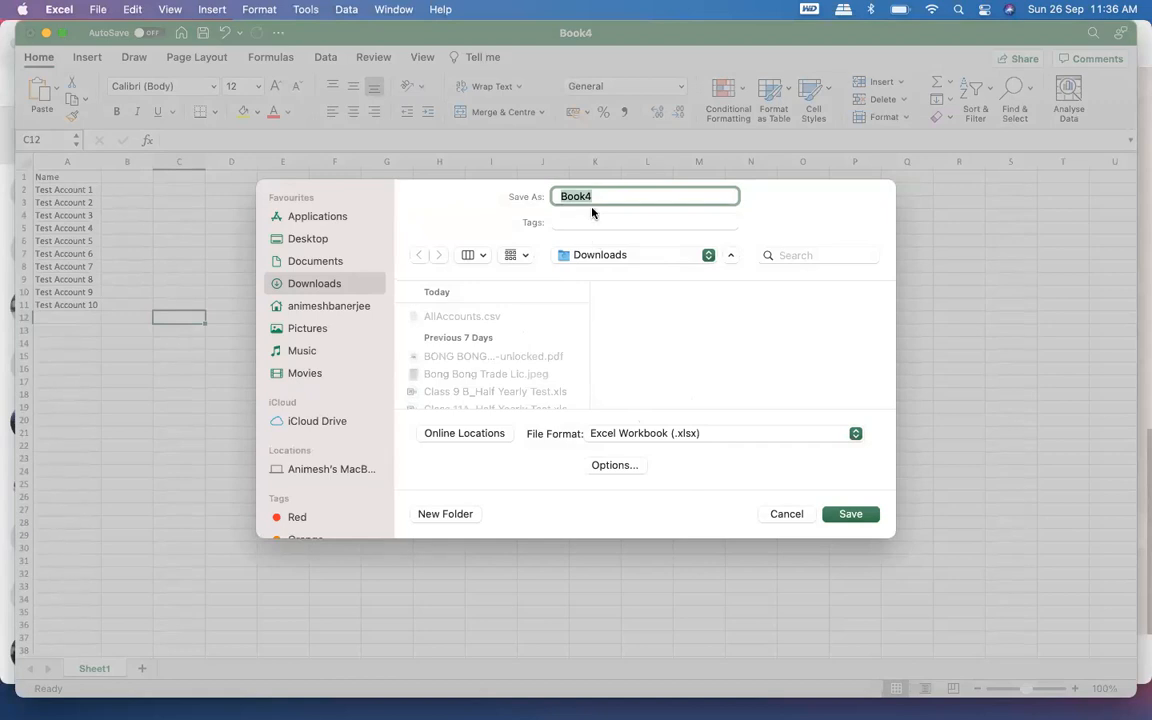
text(NewAccounts)
click(676, 437)
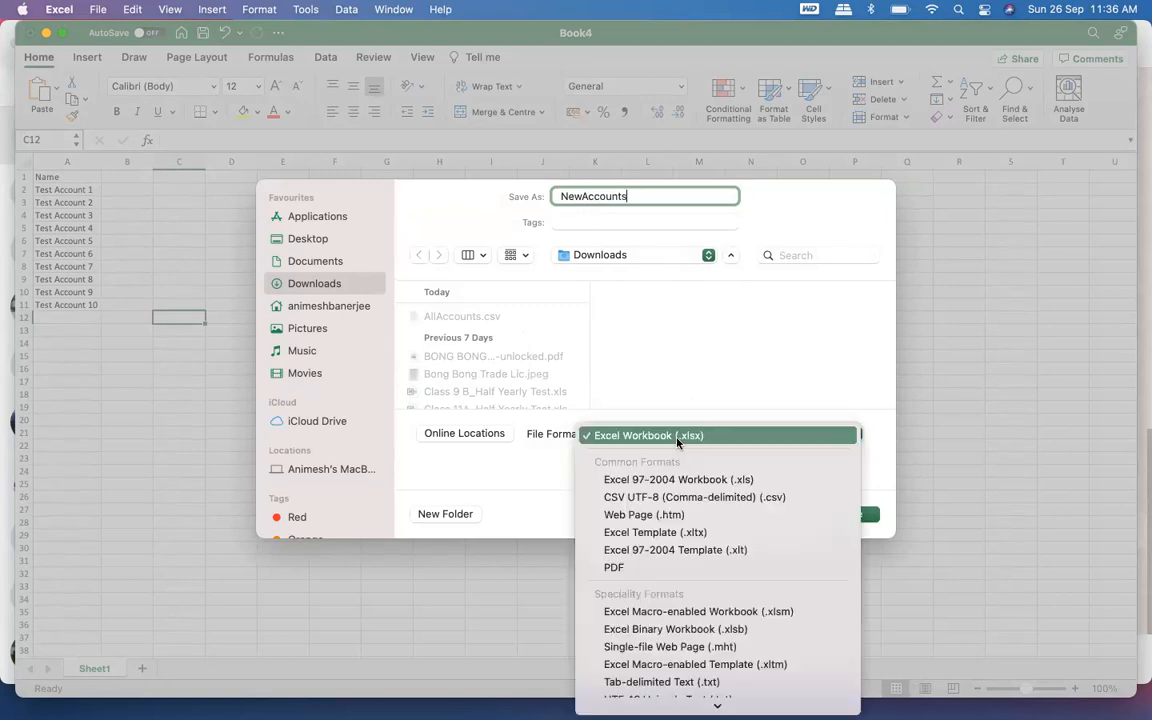
scroll(684, 588, down, 5)
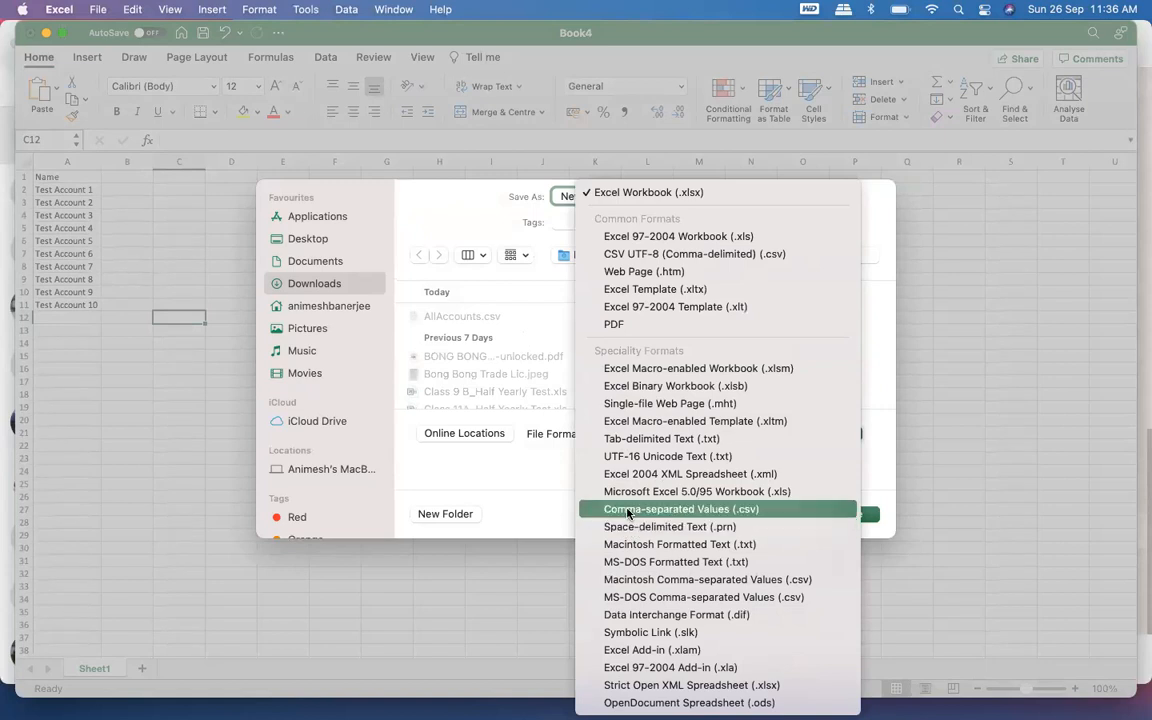
click(751, 510)
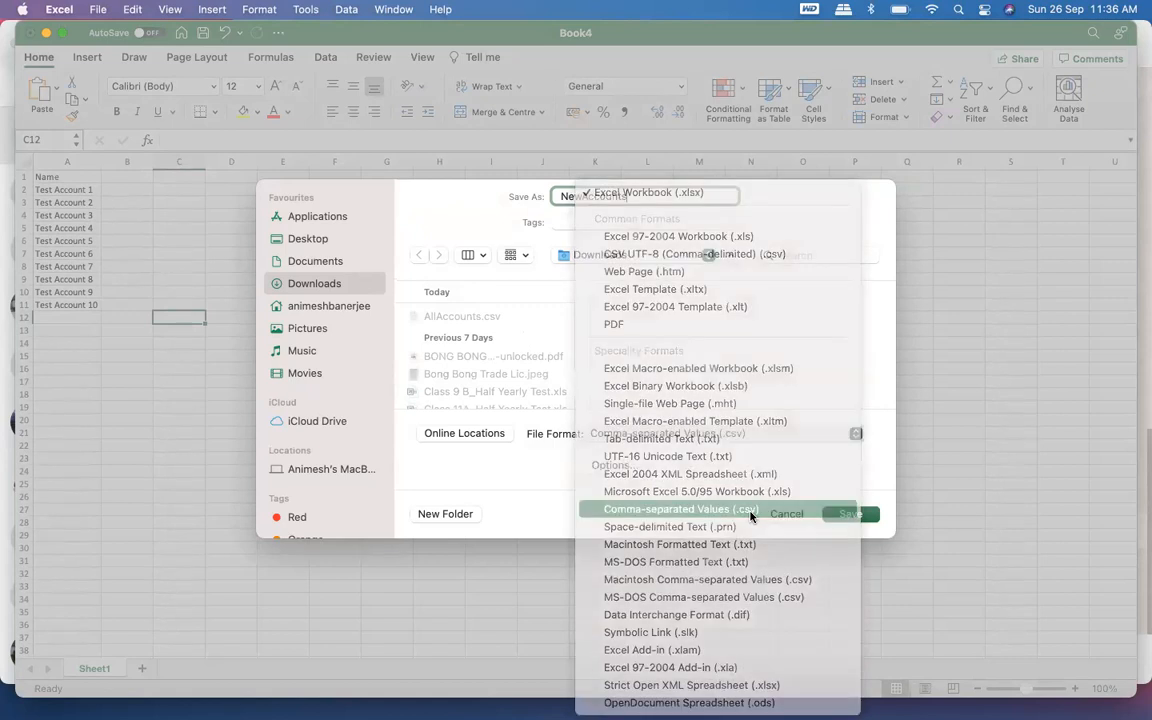
click(849, 514)
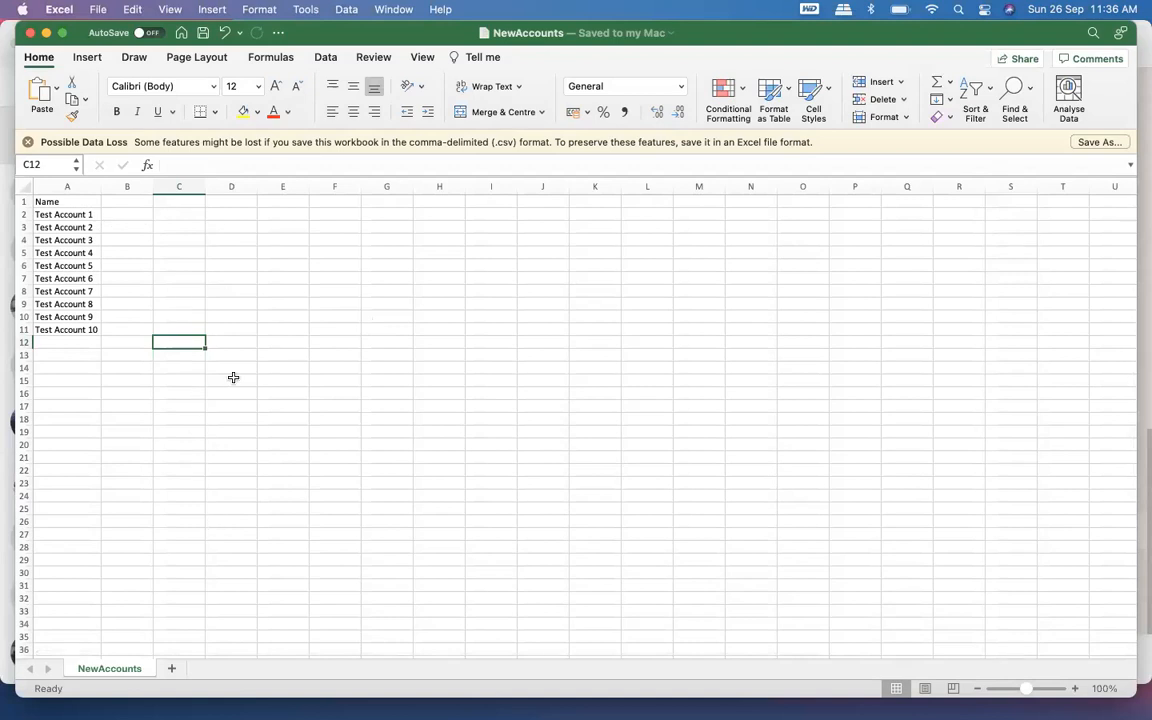
click(30, 34)
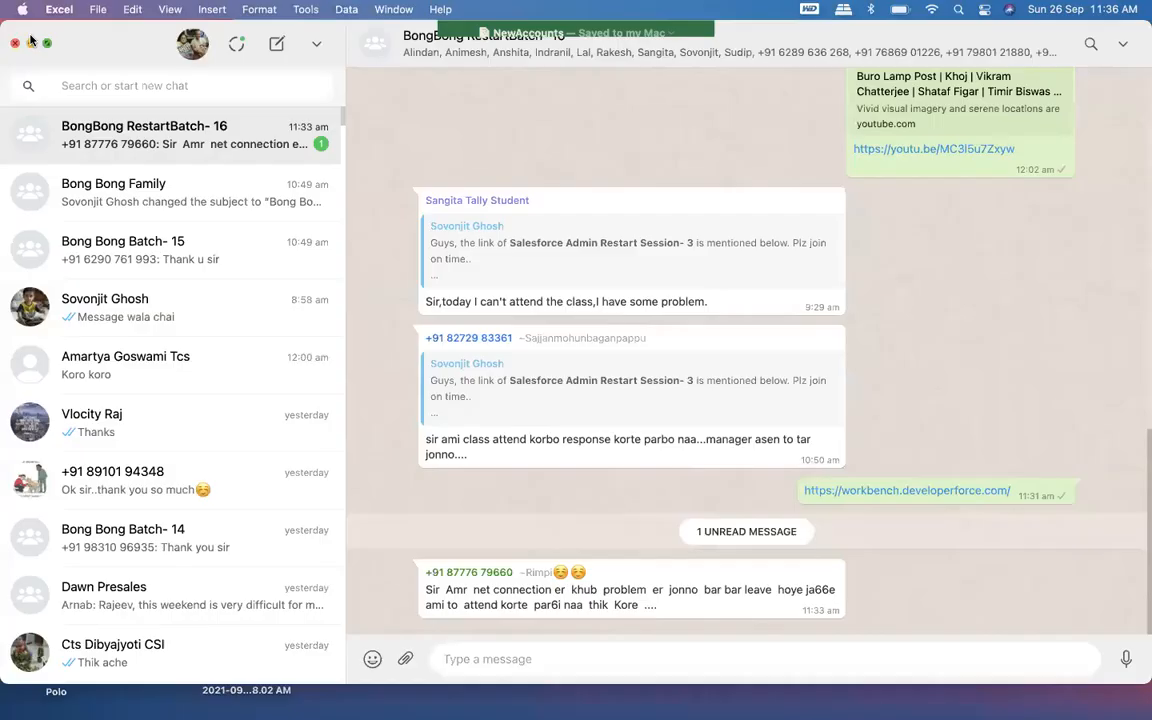
mouse_move(403, 690)
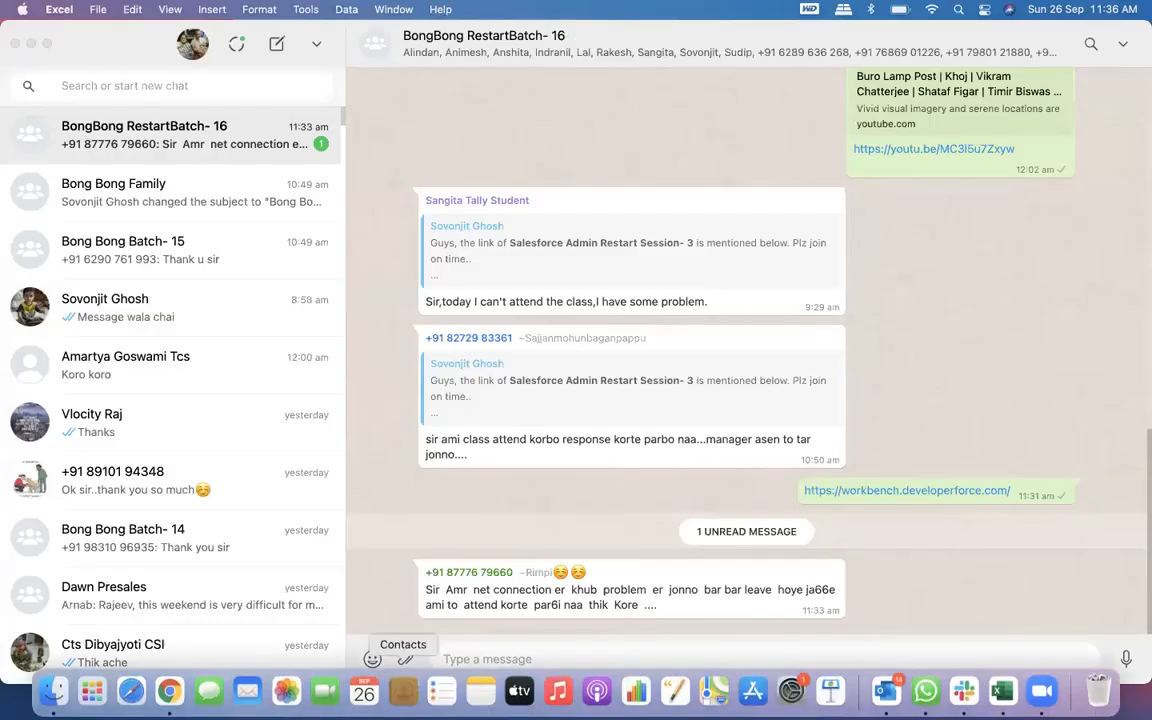
Switch to Workbench in Chrome and start a data insert for the Account object
click(169, 690)
mouse_move(624, 110)
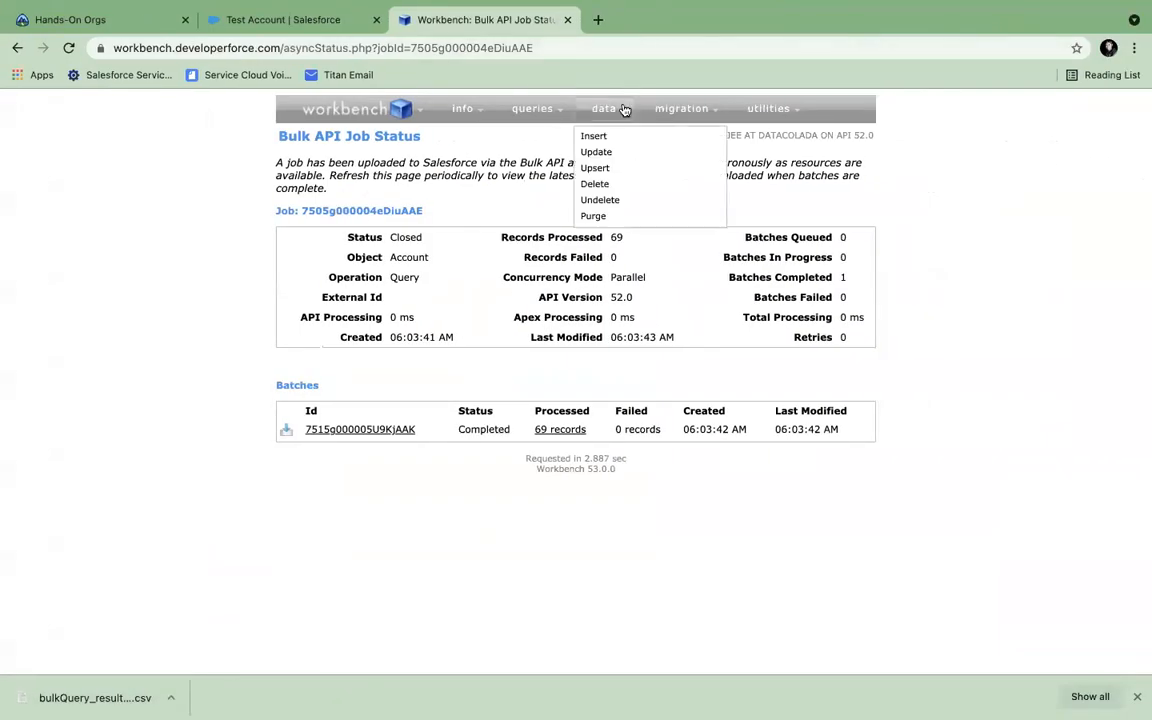
click(594, 138)
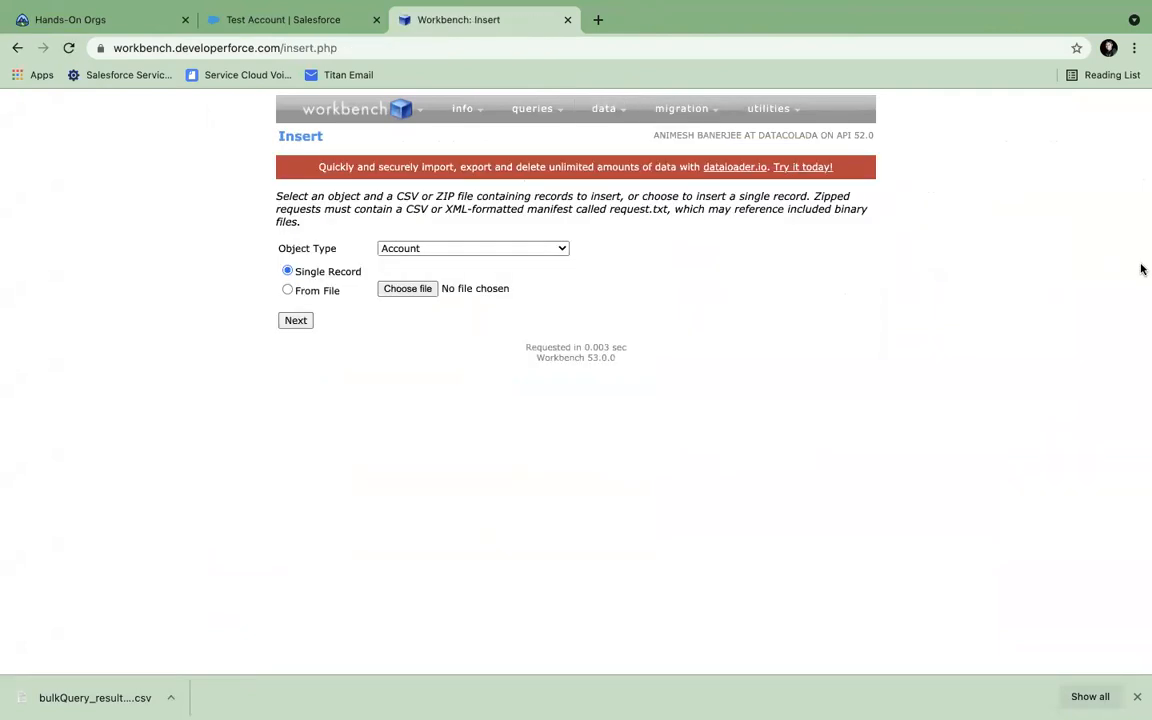
click(426, 250)
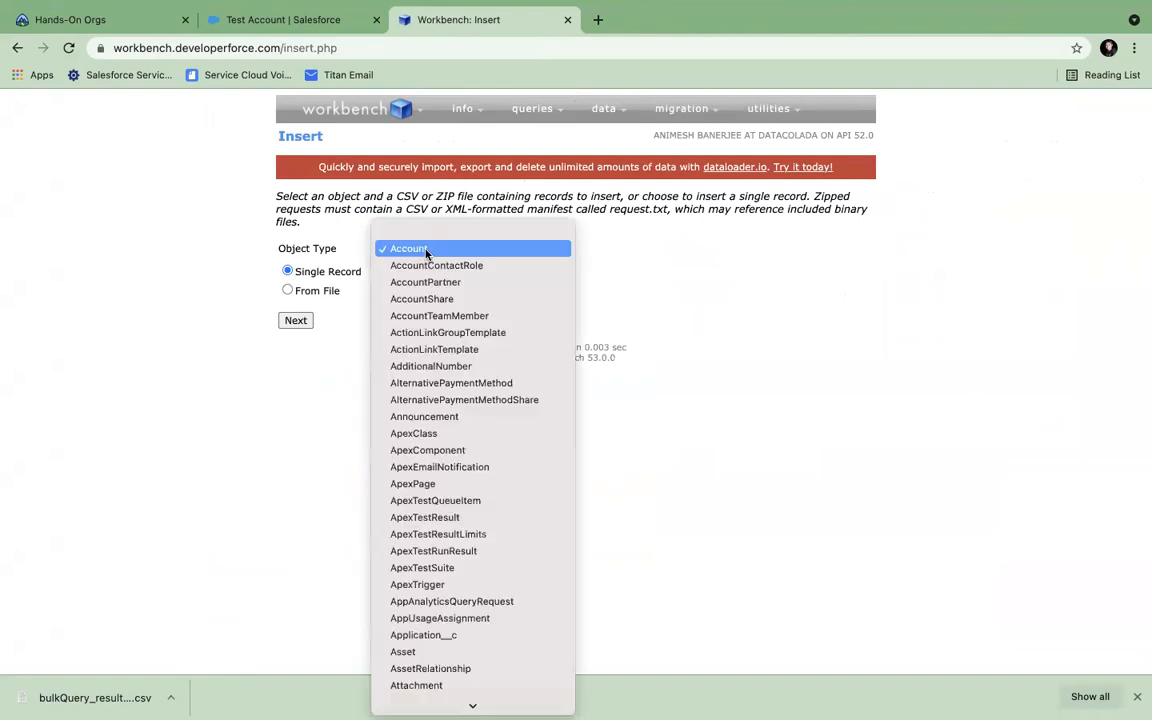
click(426, 250)
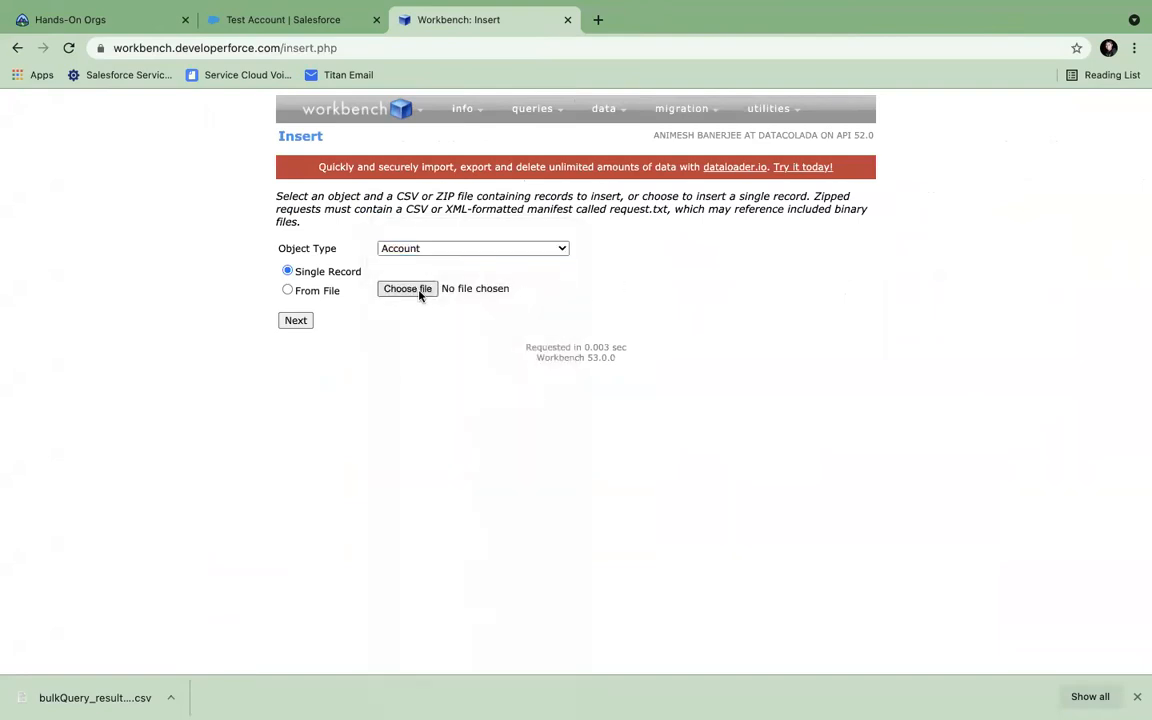
Choose NewAccounts.csv from Downloads as the file of records to insert and proceed to the field mapping
click(416, 290)
click(460, 281)
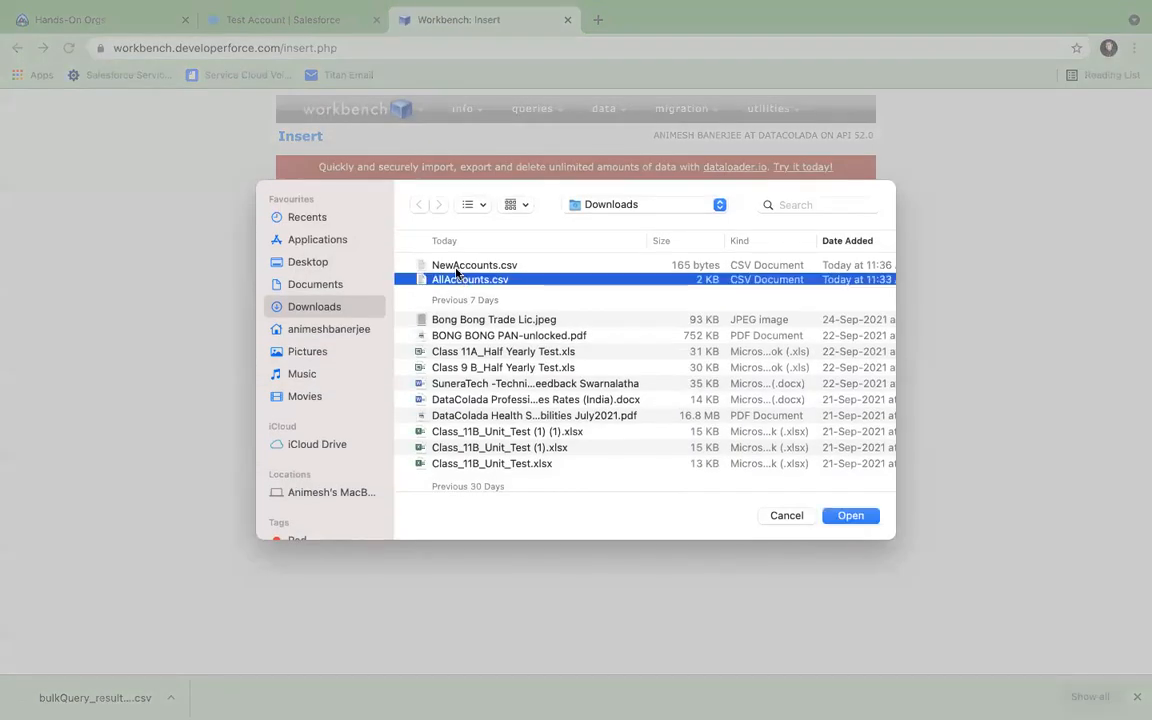
click(456, 266)
click(850, 515)
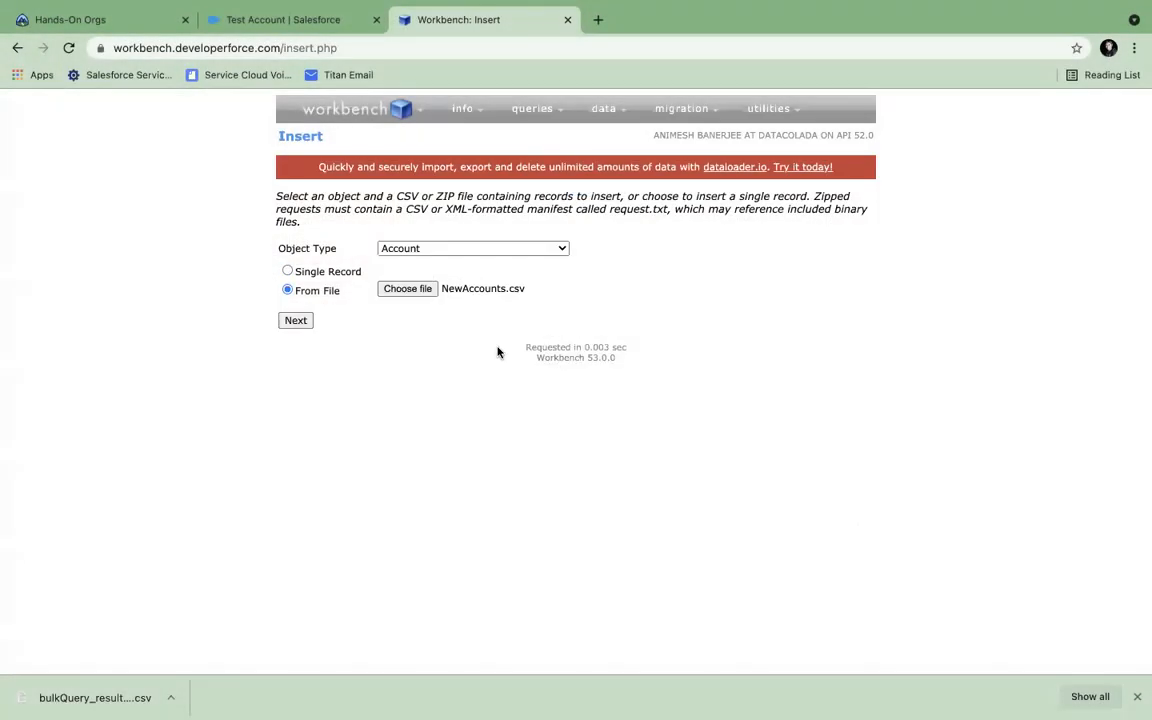
click(305, 323)
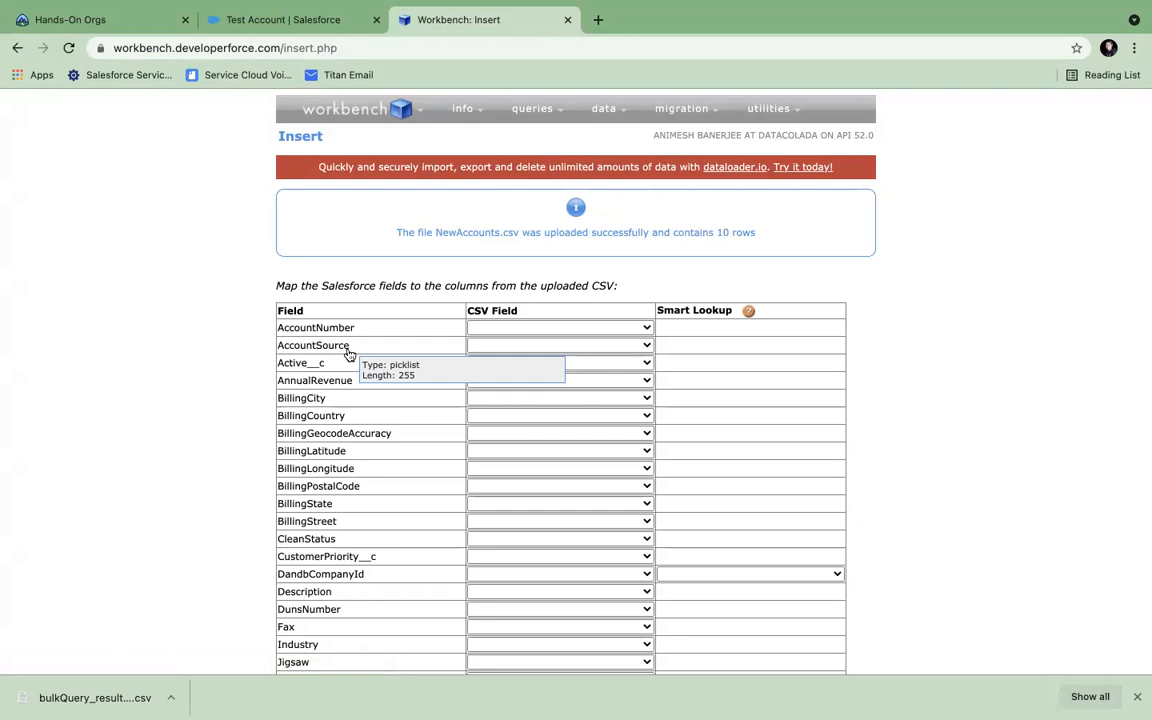
Review the mapping of the Name field to the CSV's Name column, accept it and confirm the Account insert
scroll(349, 355, down, 3)
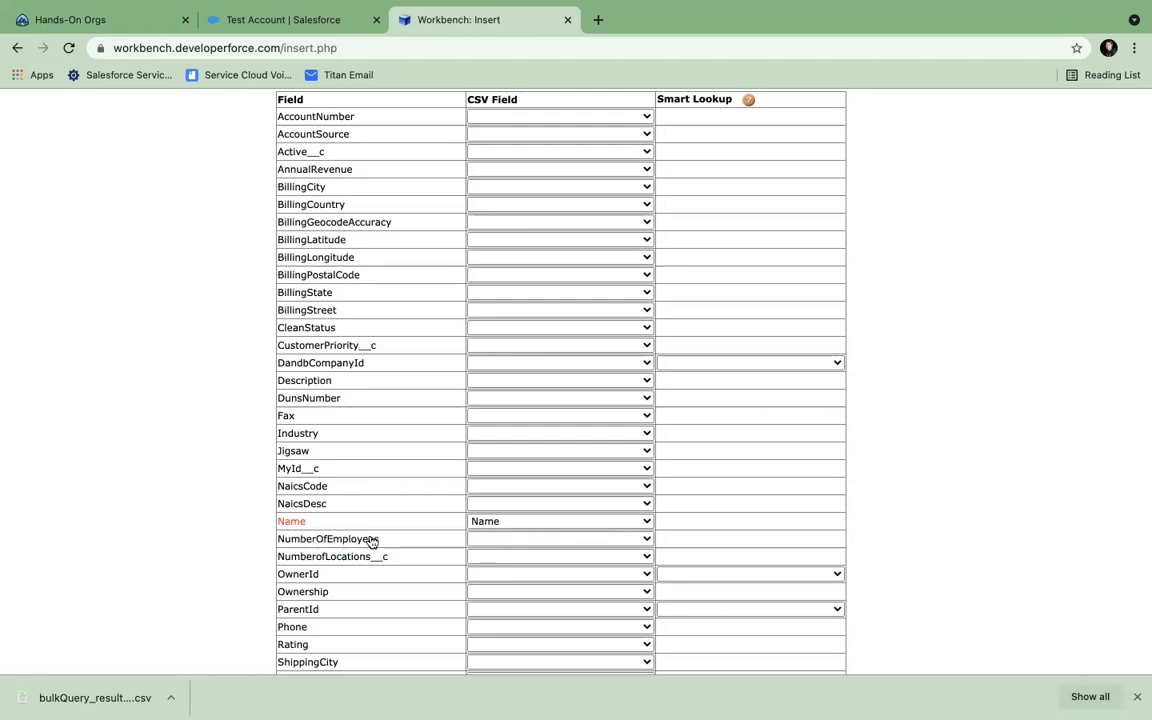
scroll(373, 542, down, 5)
scroll(373, 538, up, 7)
scroll(373, 542, down, 5)
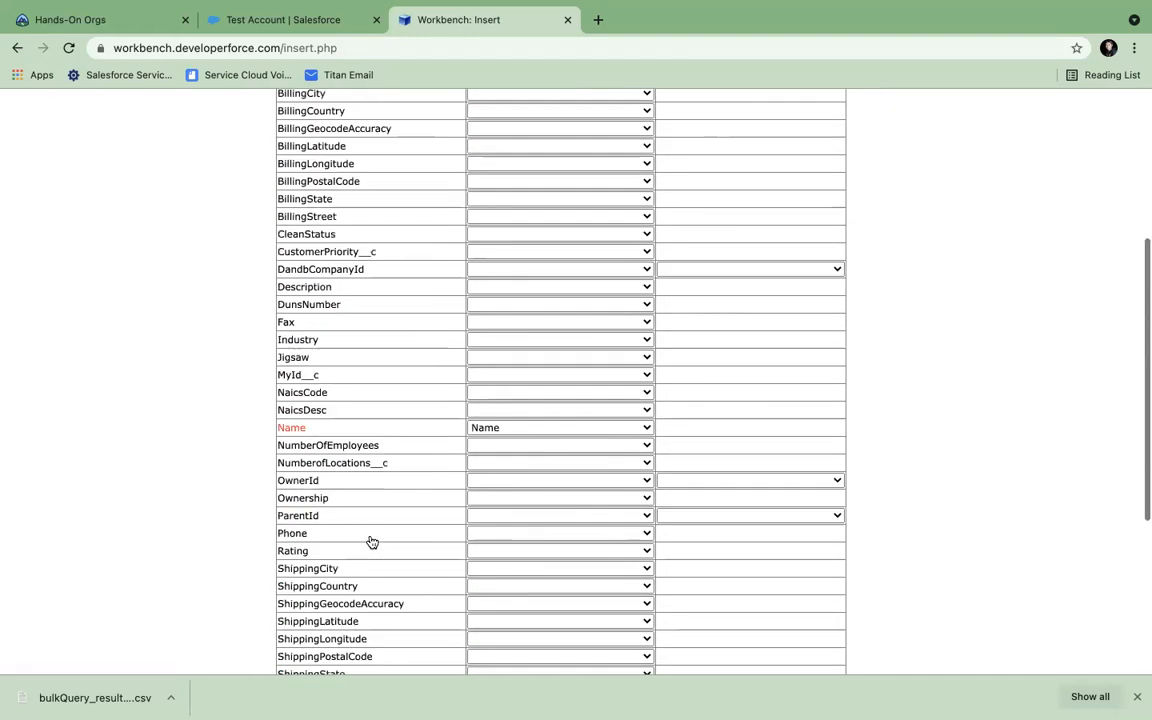
click(307, 619)
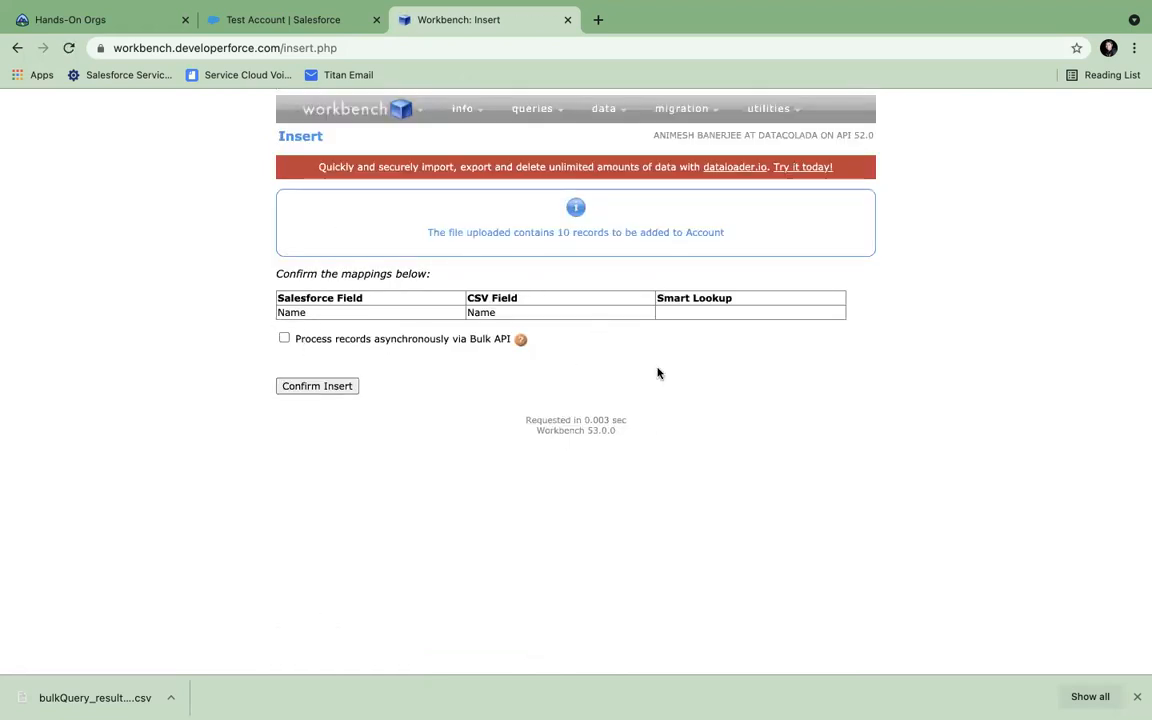
click(305, 393)
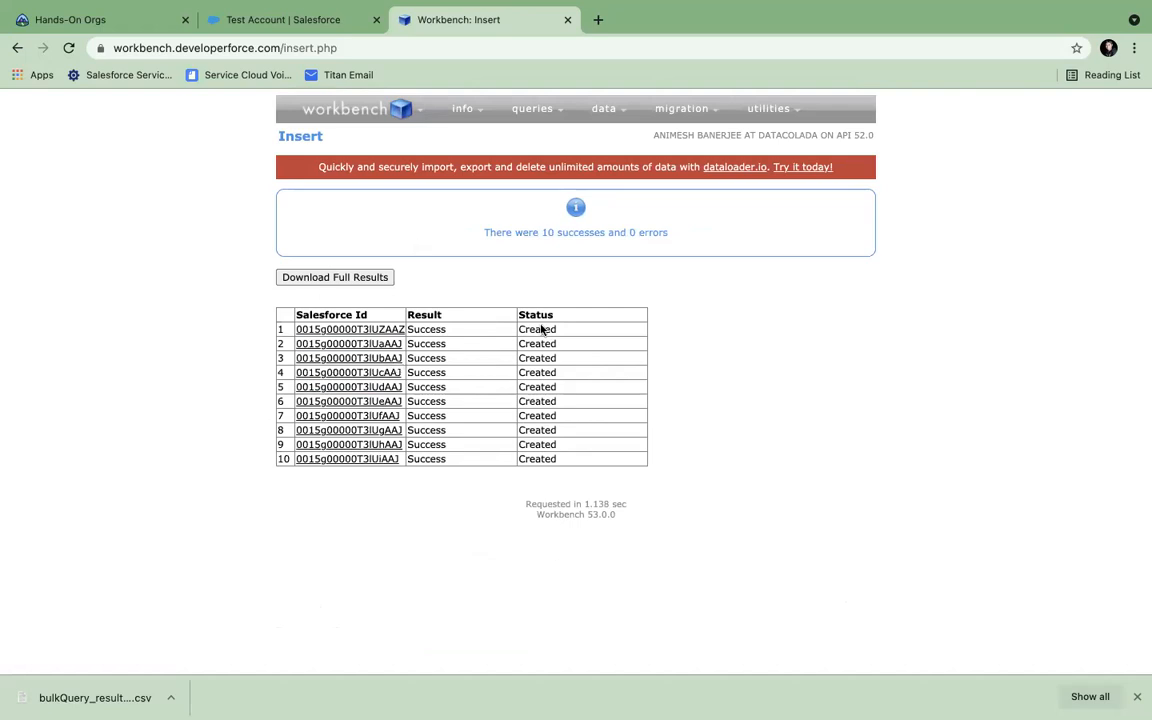
Build the SOQL query SELECT count() FROM Account and try running it with the Bulk CSV output
mouse_move(255, 2)
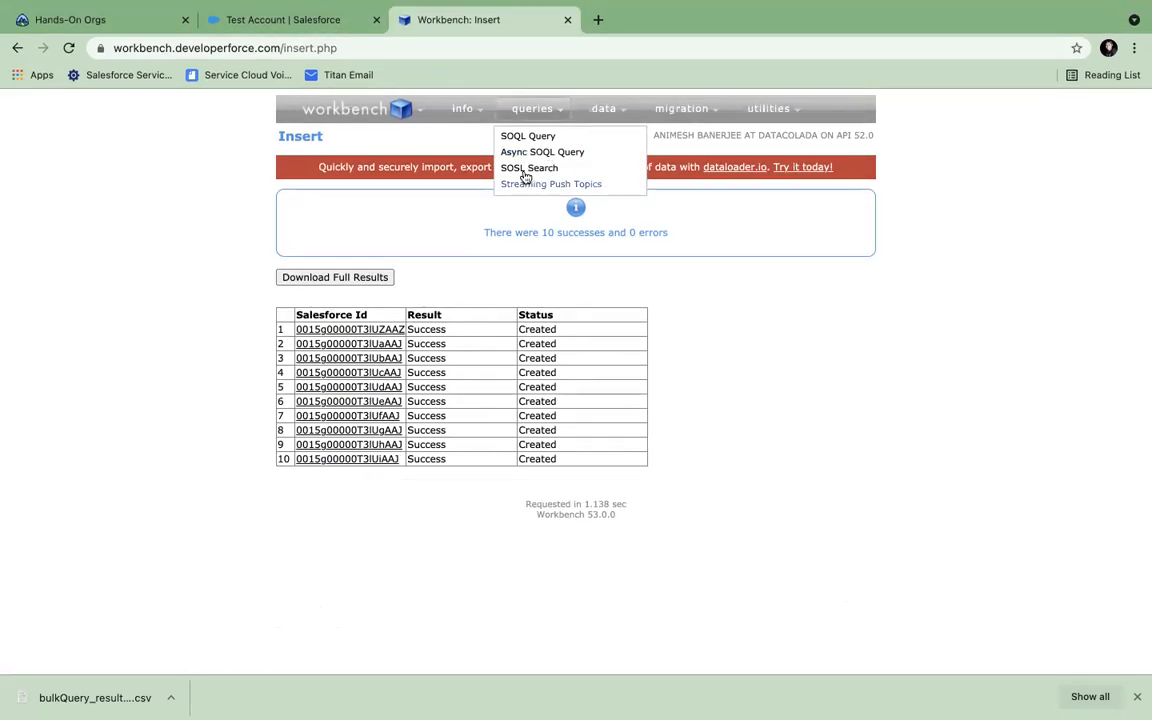
click(527, 141)
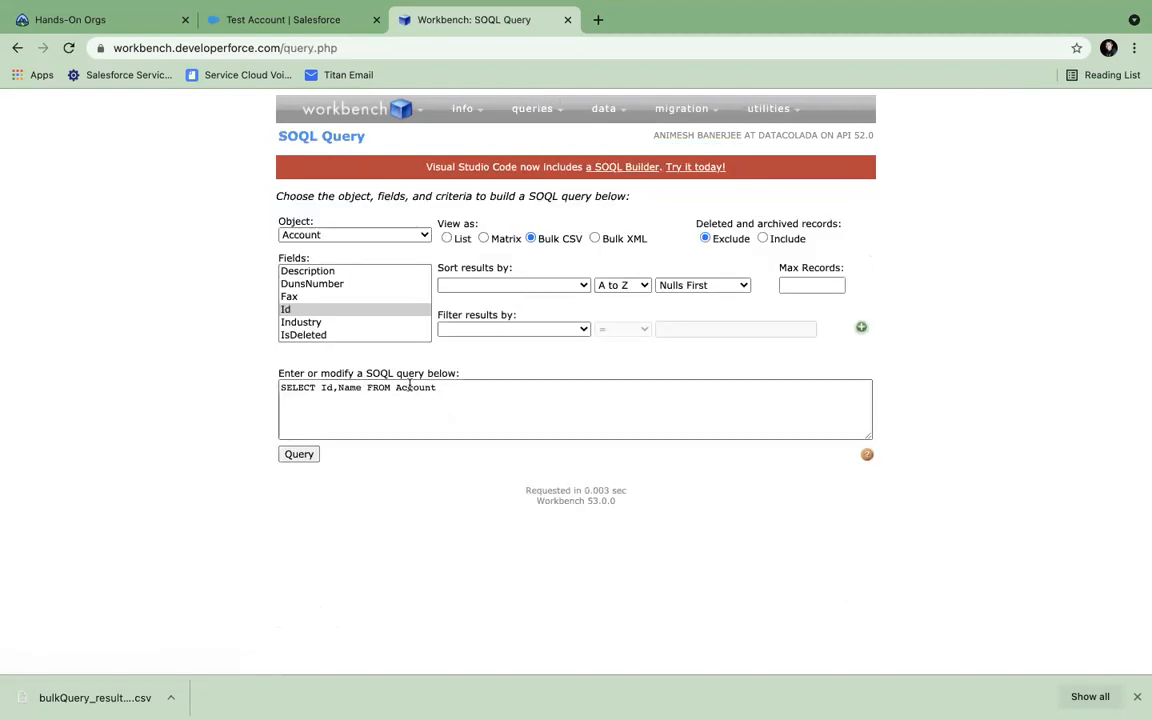
scroll(310, 270, up, 5)
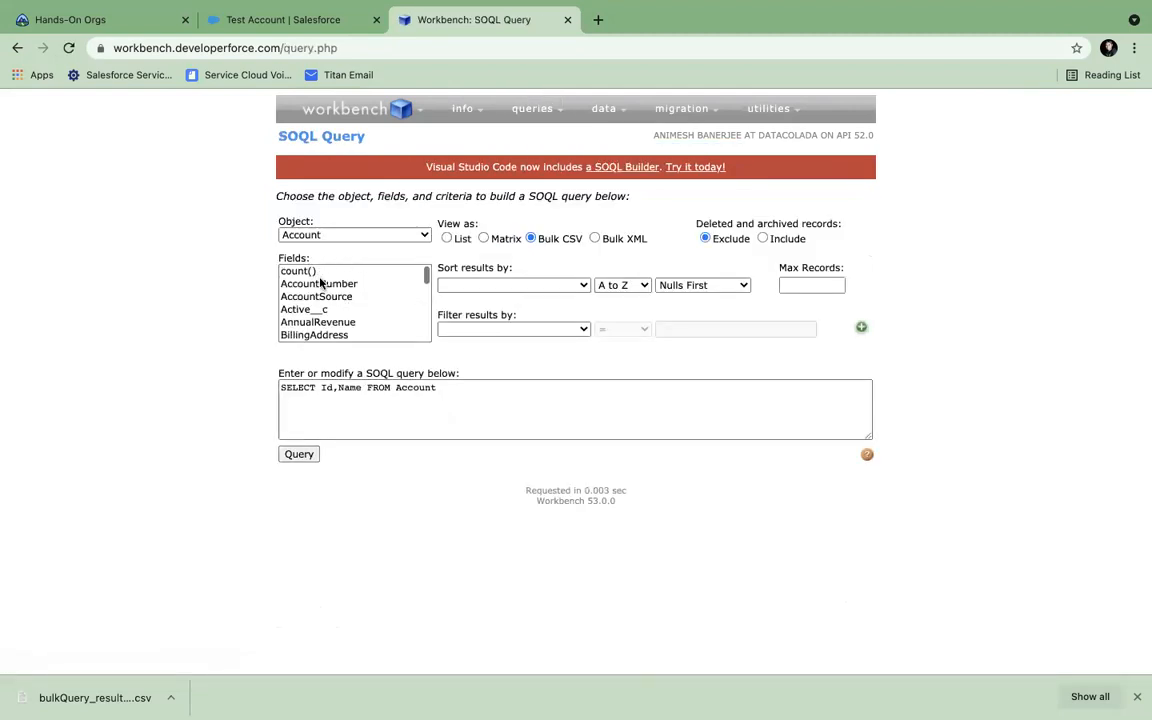
click(312, 271)
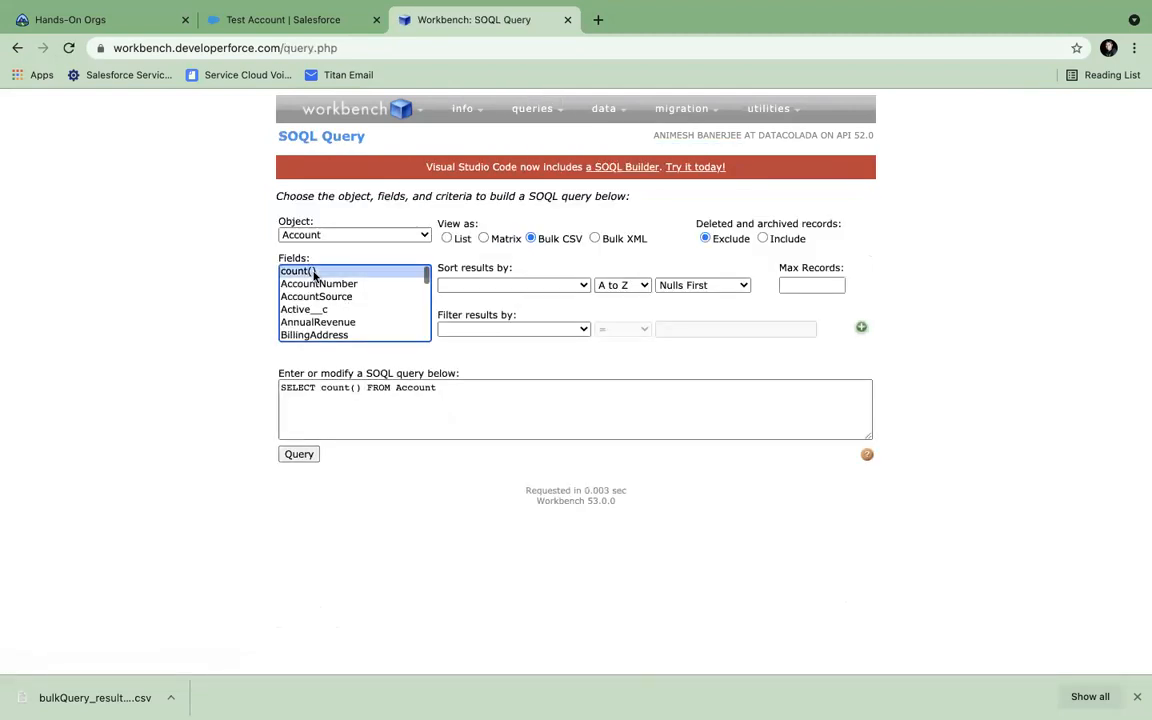
click(295, 456)
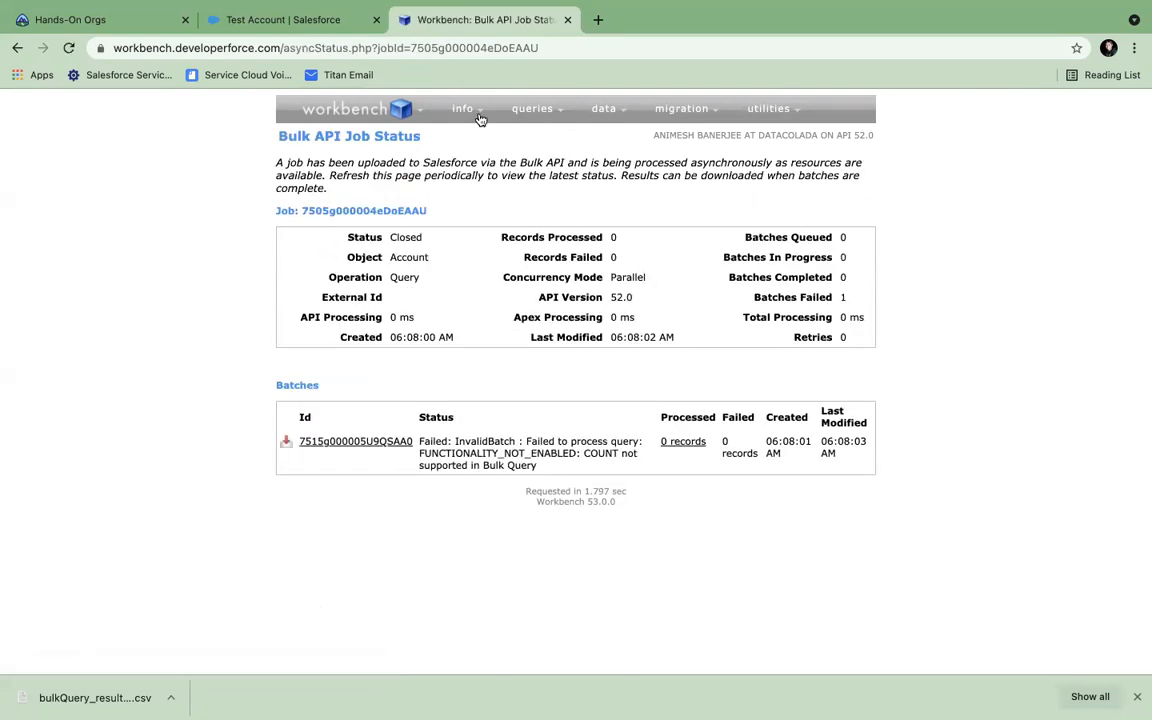
Reopen the SOQL query, set its output view to List and run the Account count
mouse_move(520, 112)
click(510, 136)
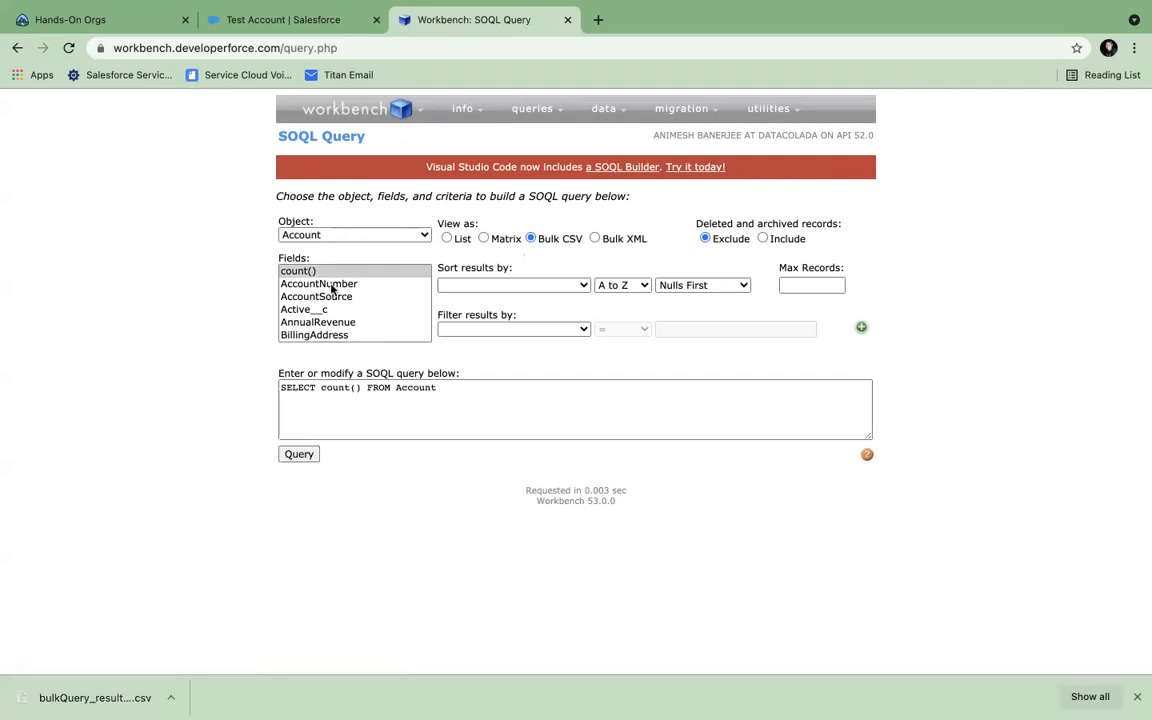
click(446, 238)
click(297, 455)
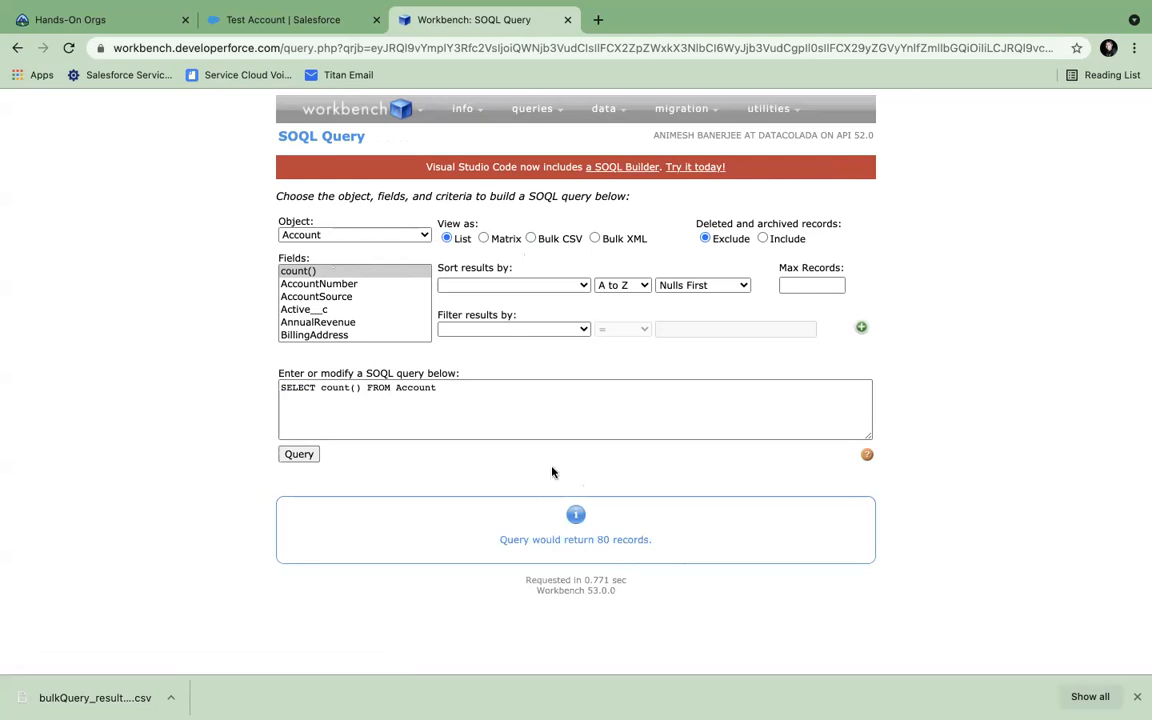
Switch to Salesforce, show the All Accounts list view and examine the entries Test Account 1 to Test Account 10
click(267, 26)
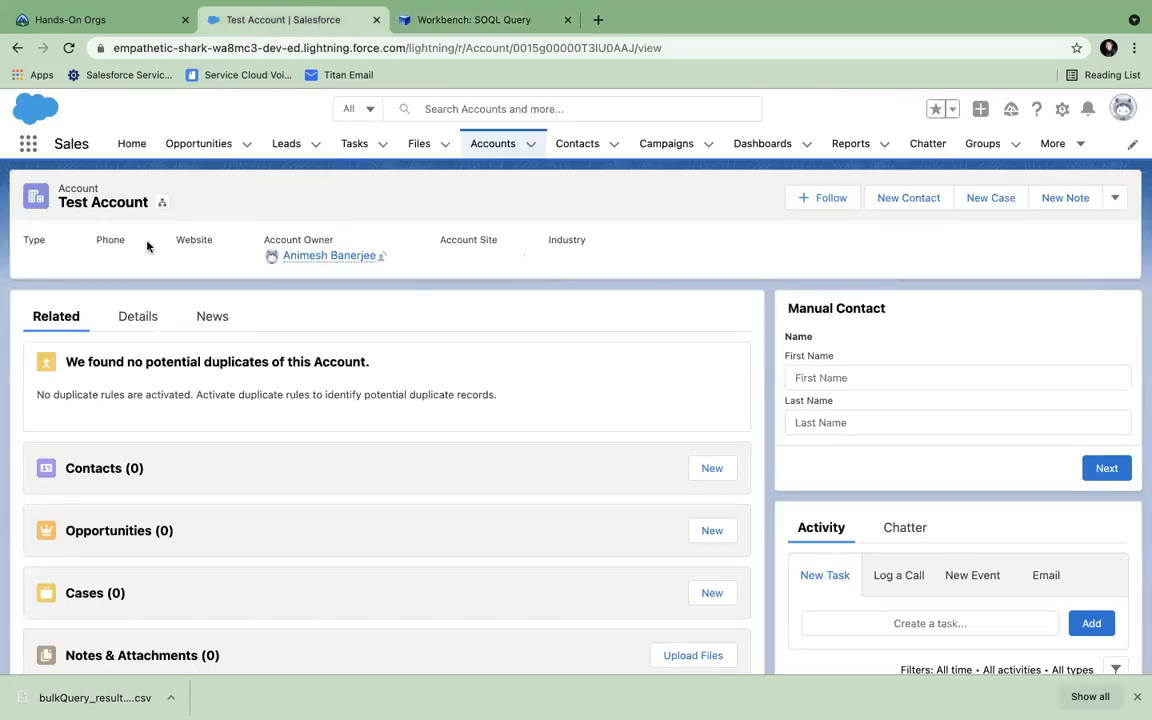
click(494, 146)
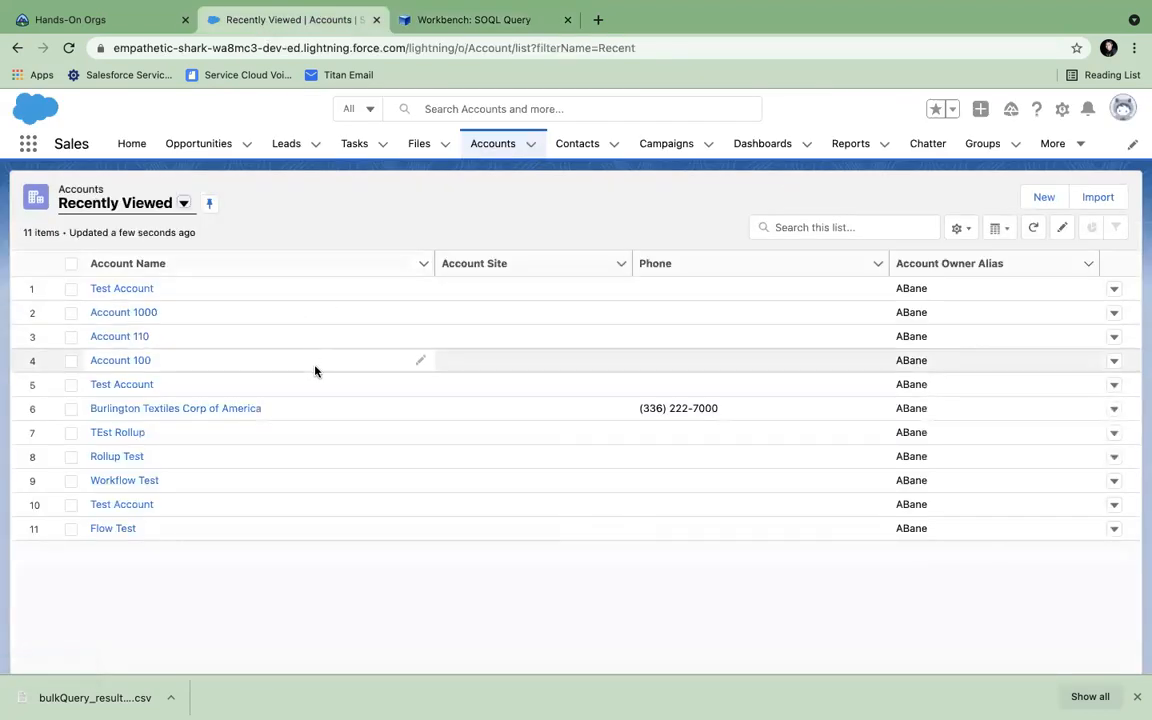
click(184, 204)
click(149, 258)
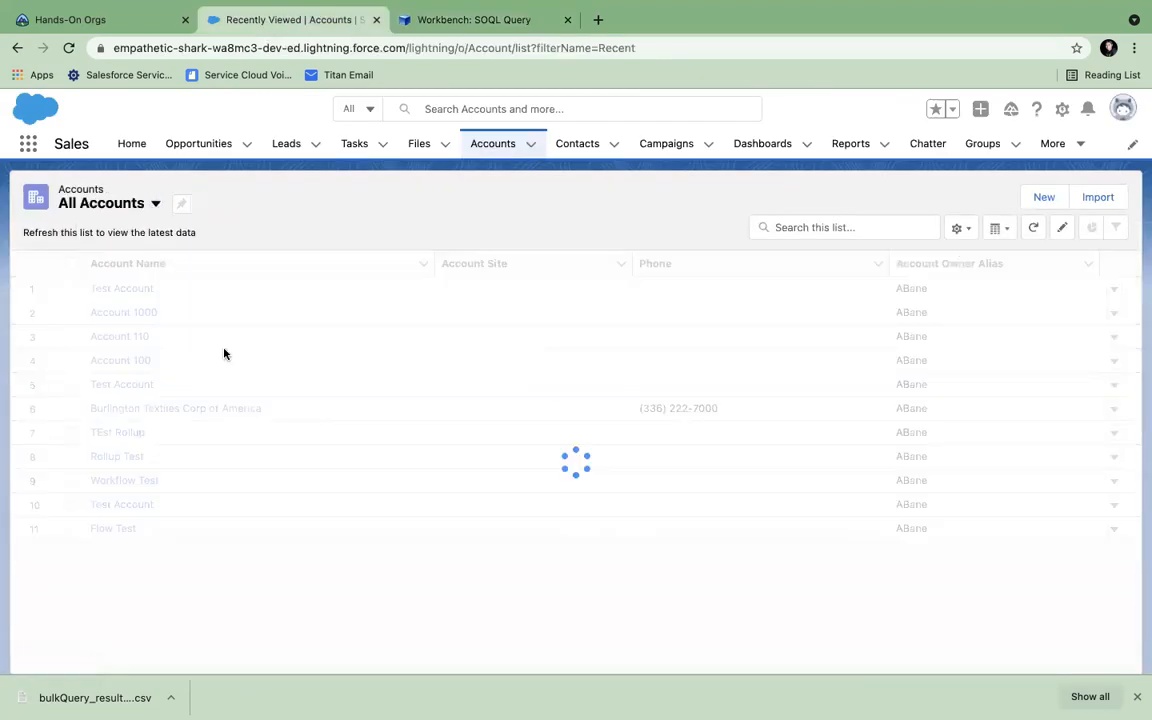
scroll(247, 412, down, 20)
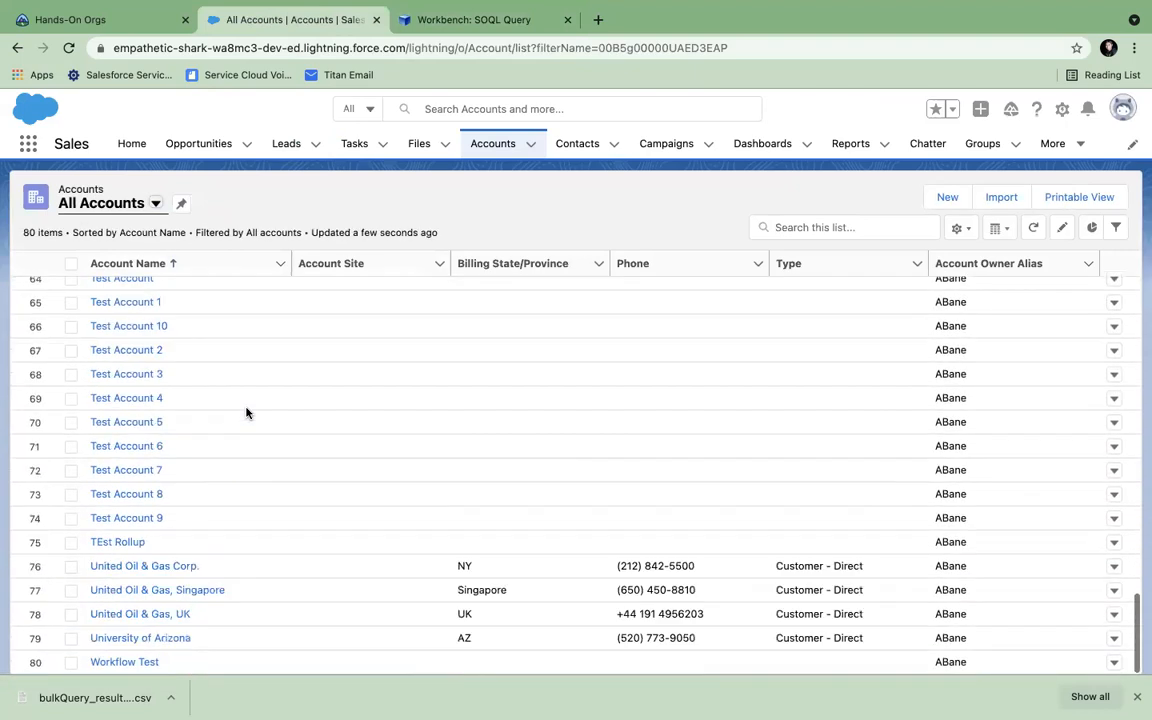
scroll(247, 412, up, 3)
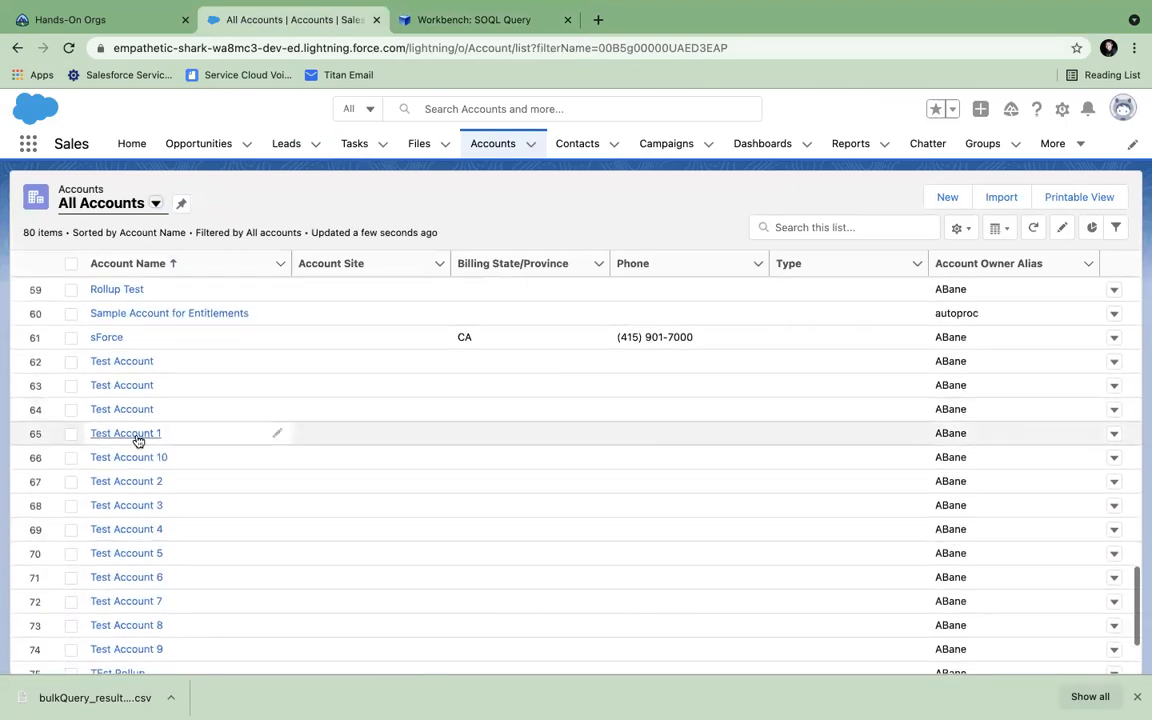
scroll(154, 600, down, 2)
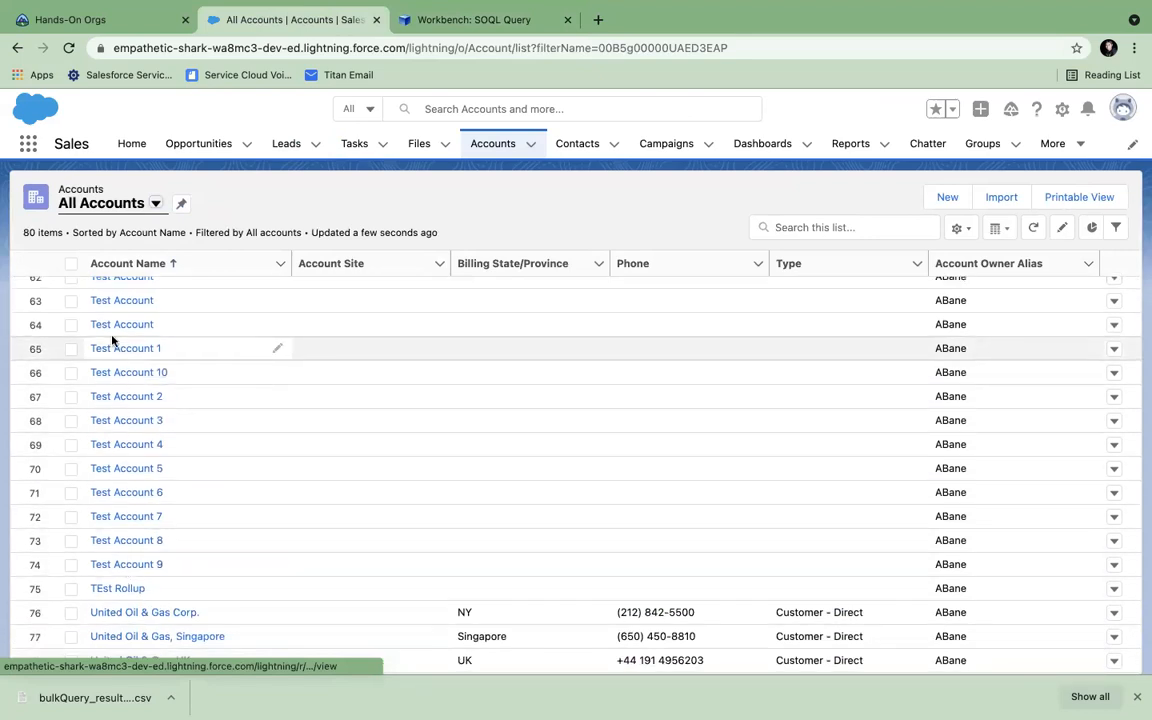
Return to Workbench briefly, switch to Excel and create a blank workbook
click(470, 20)
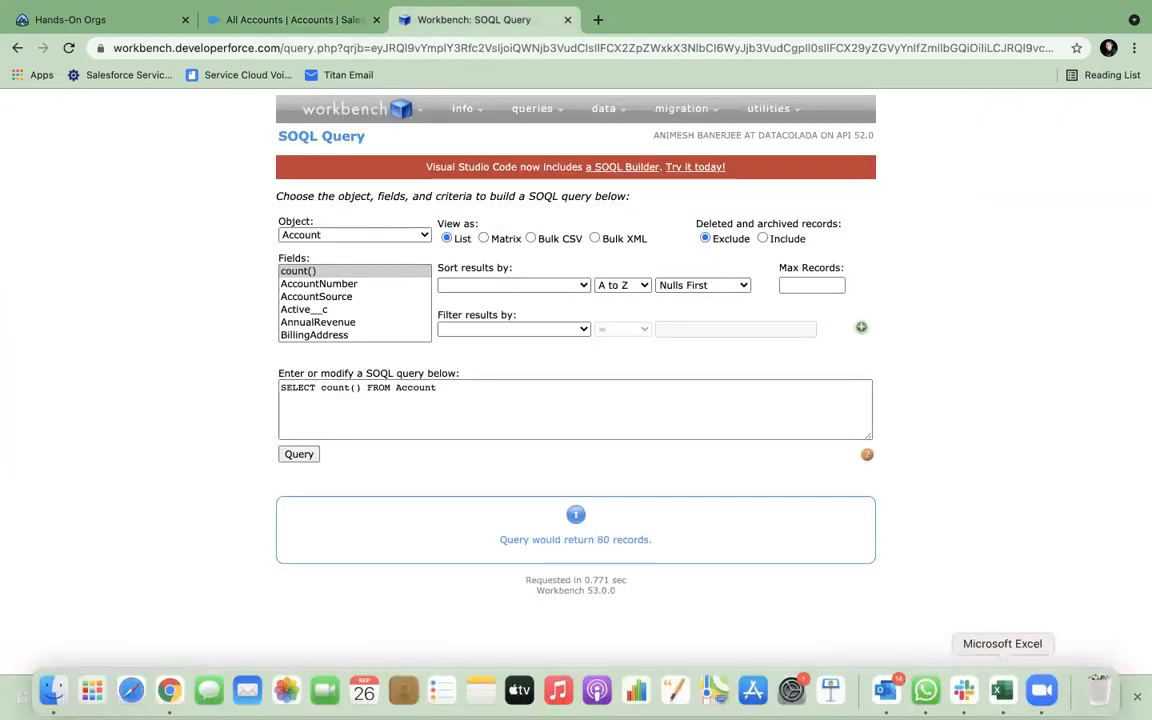
click(1003, 700)
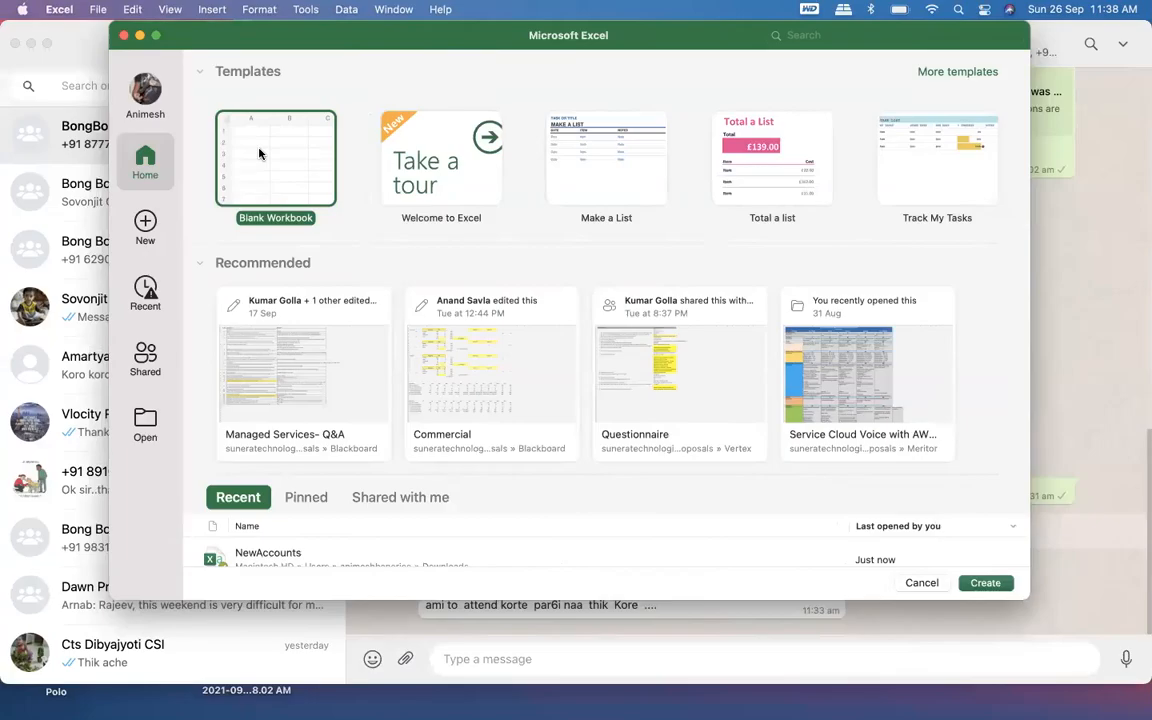
double_click(259, 153)
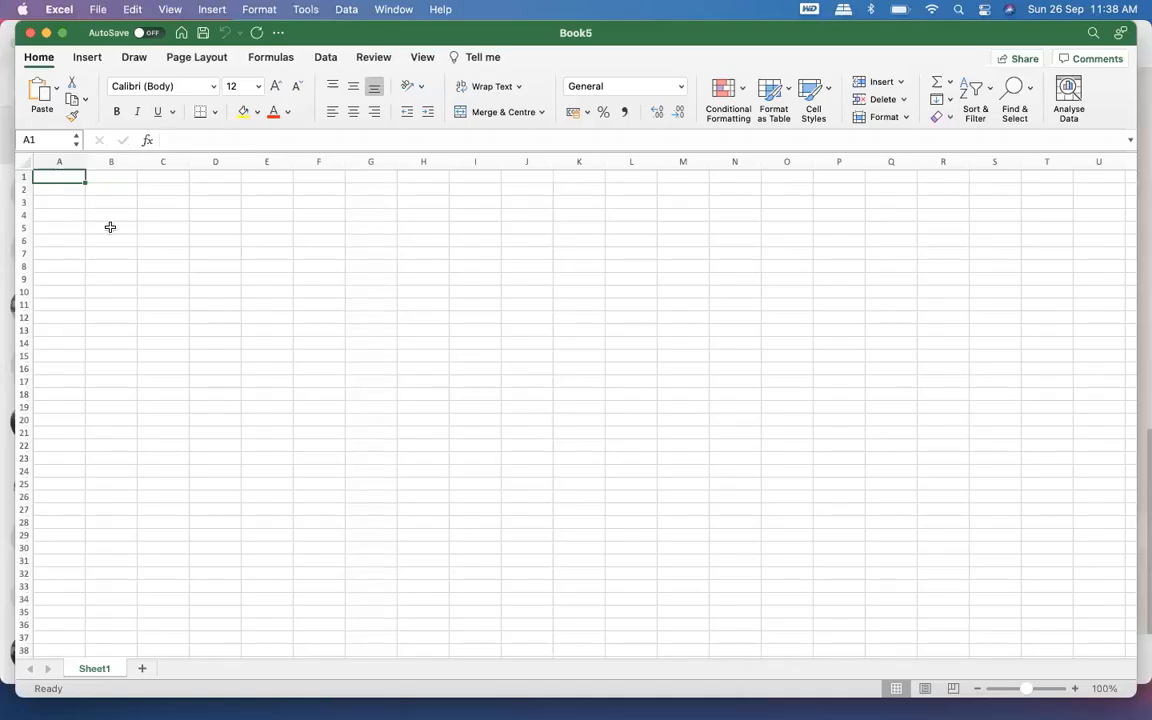
Enter the column headers First Name, Last Name and Account ID in cells A1 to C1
text(First)
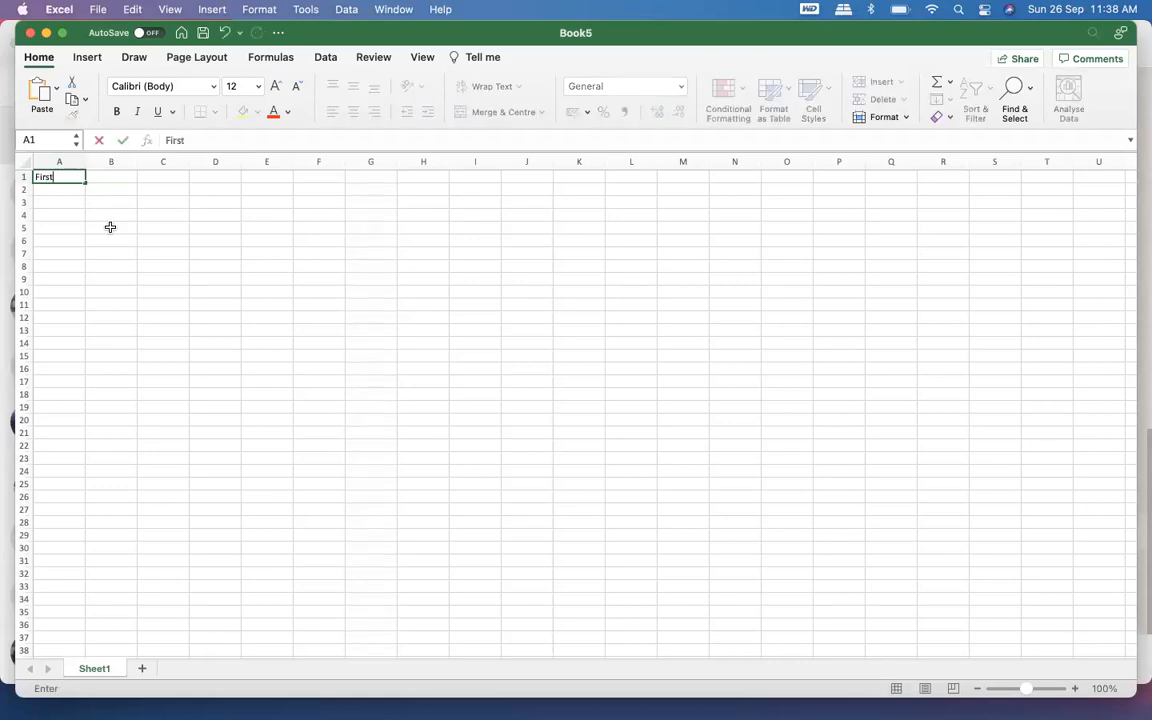
text( Name)
key(Tab)
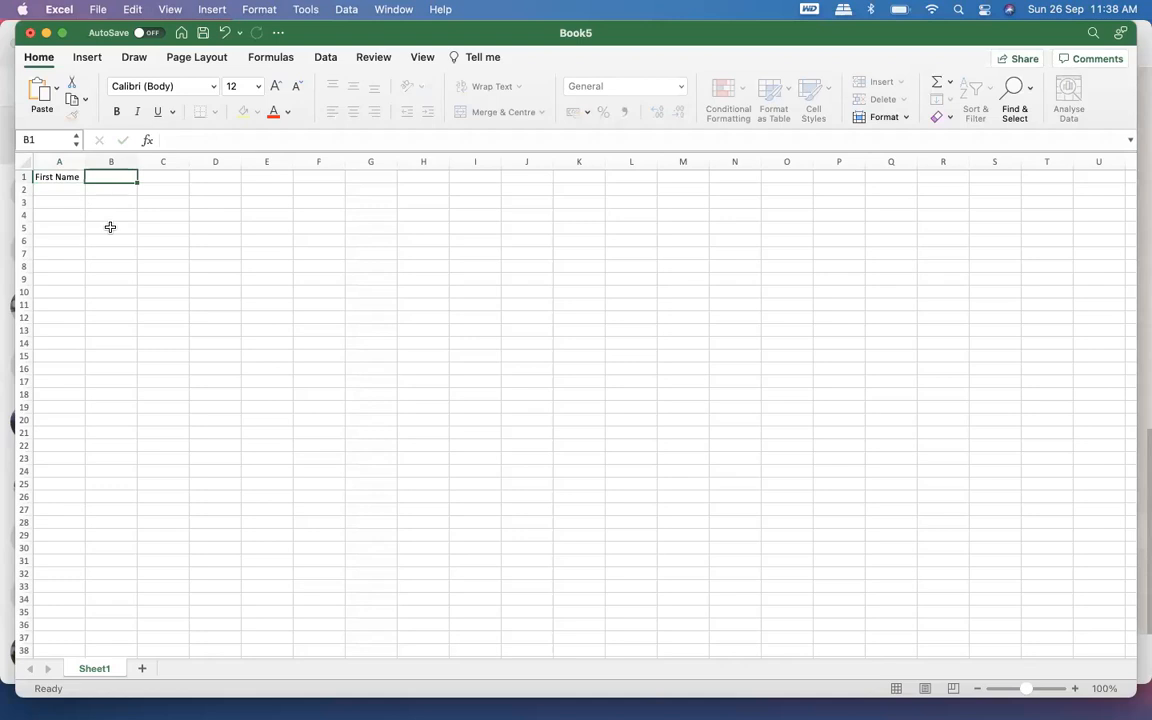
text(Last Name)
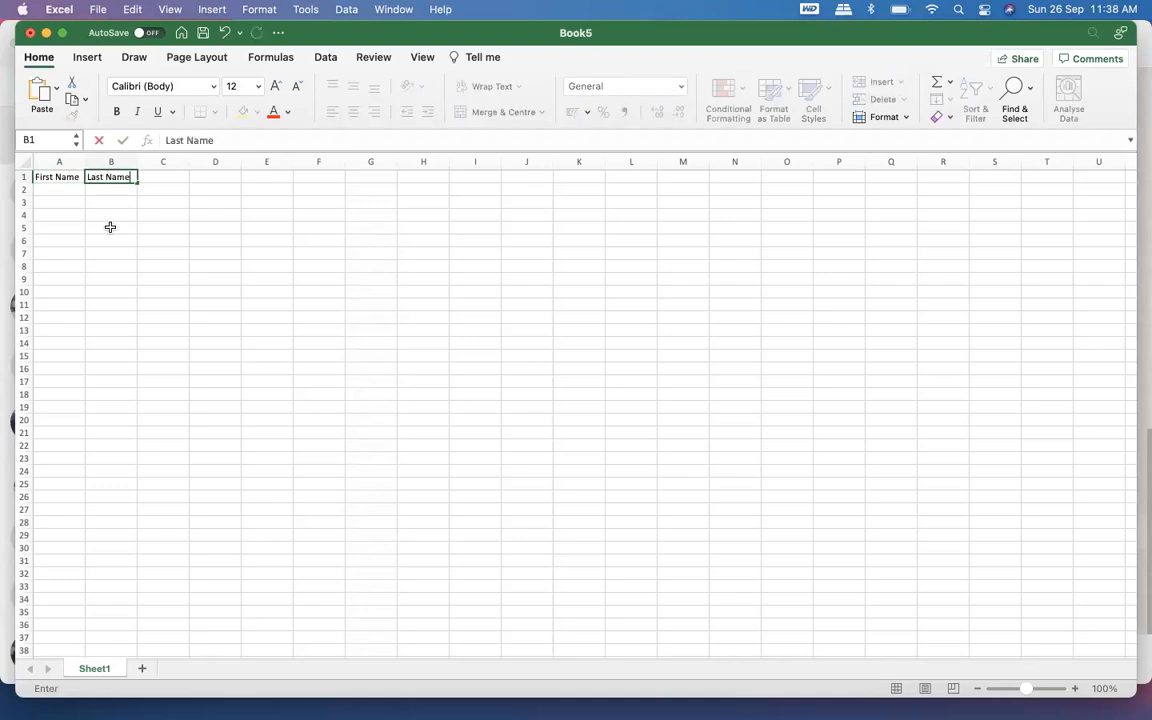
key(Tab)
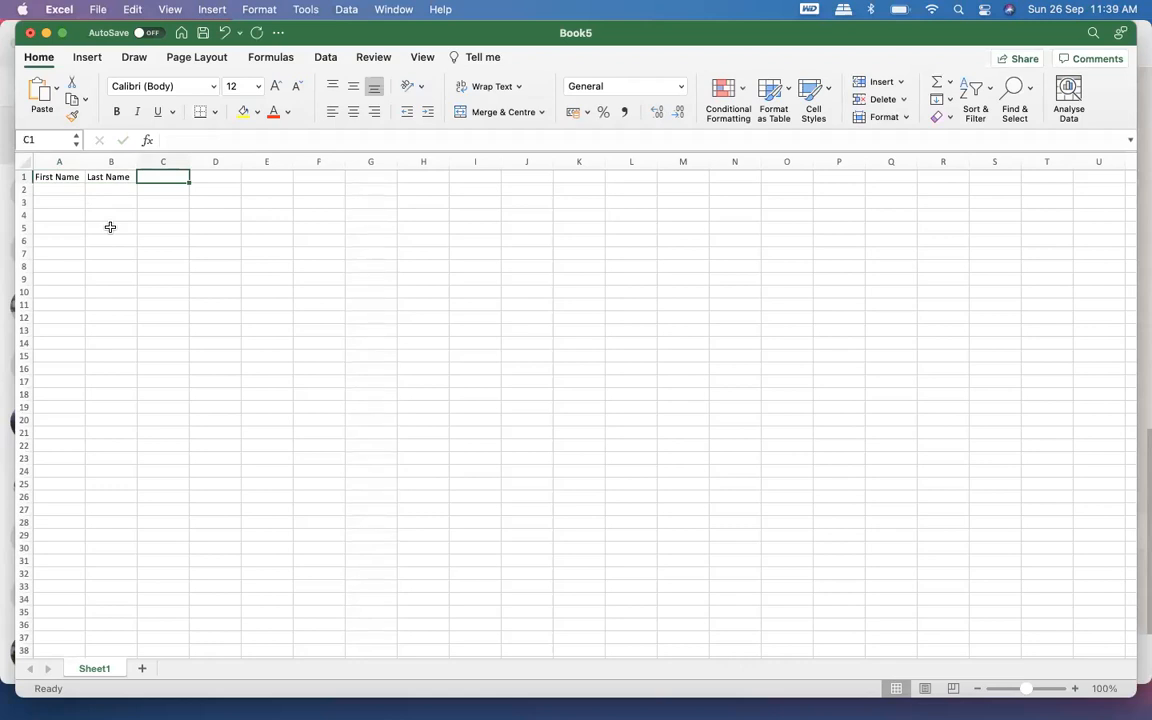
text(Account)
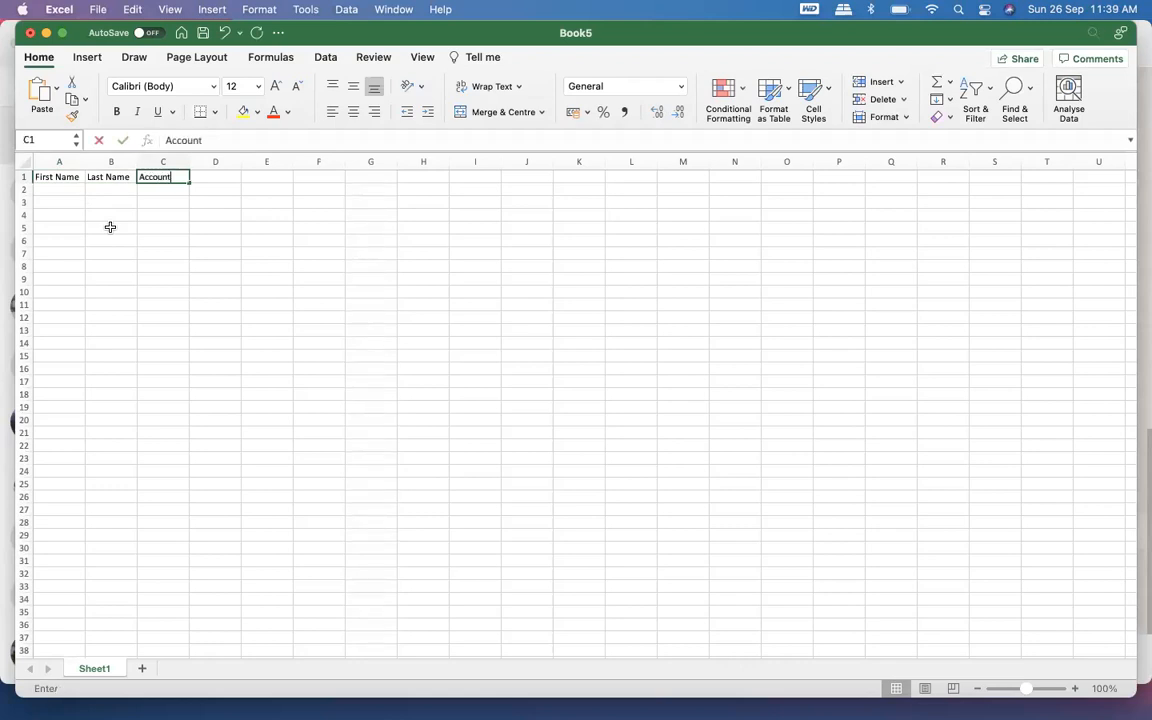
text( ID)
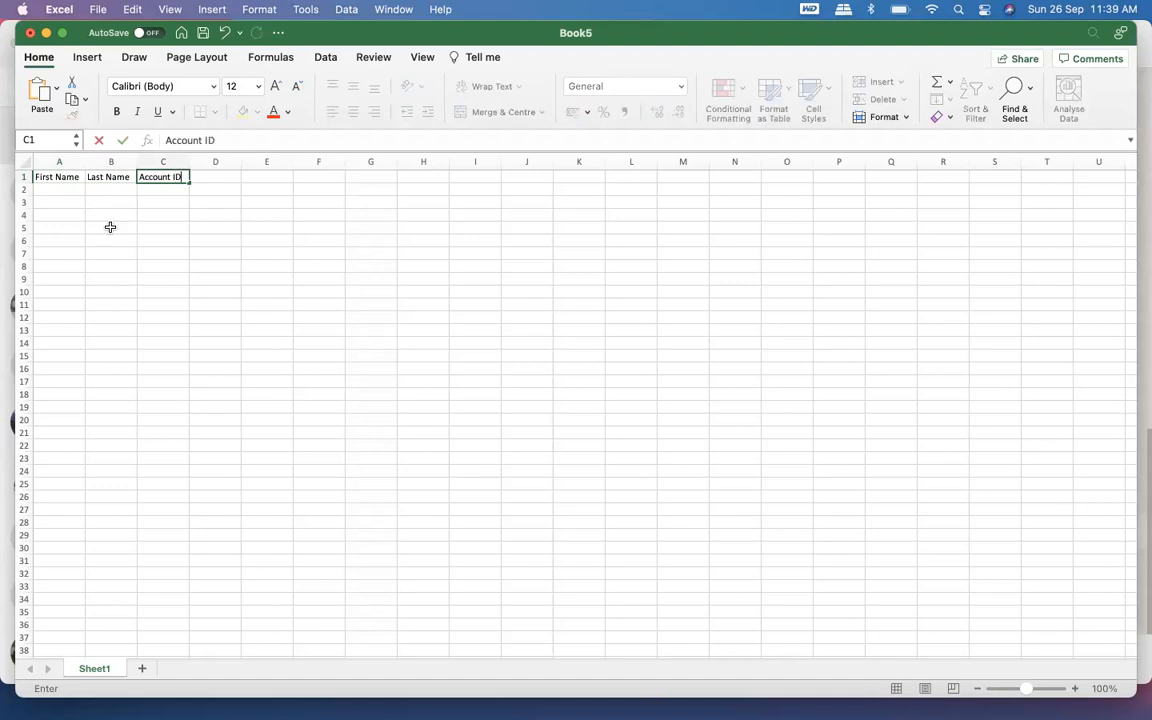
click(215, 266)
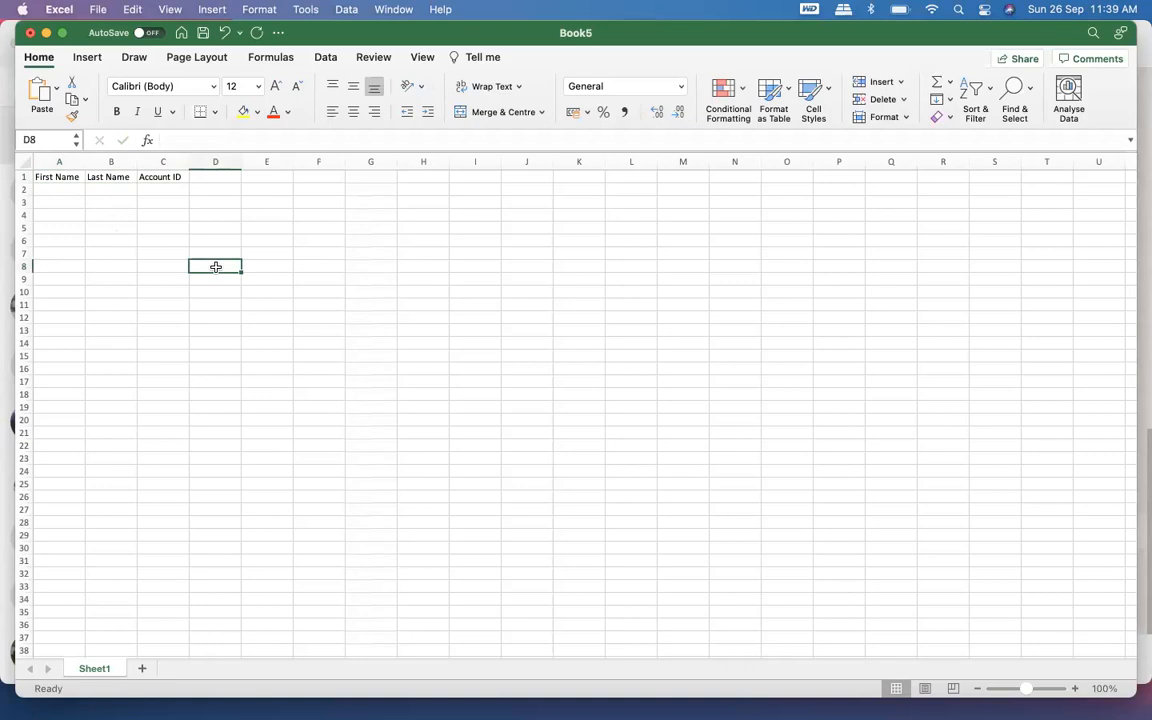
Fill the First Name column in A2:A11 with the series Test FN1 to Test FN10
click(70, 190)
text(Test)
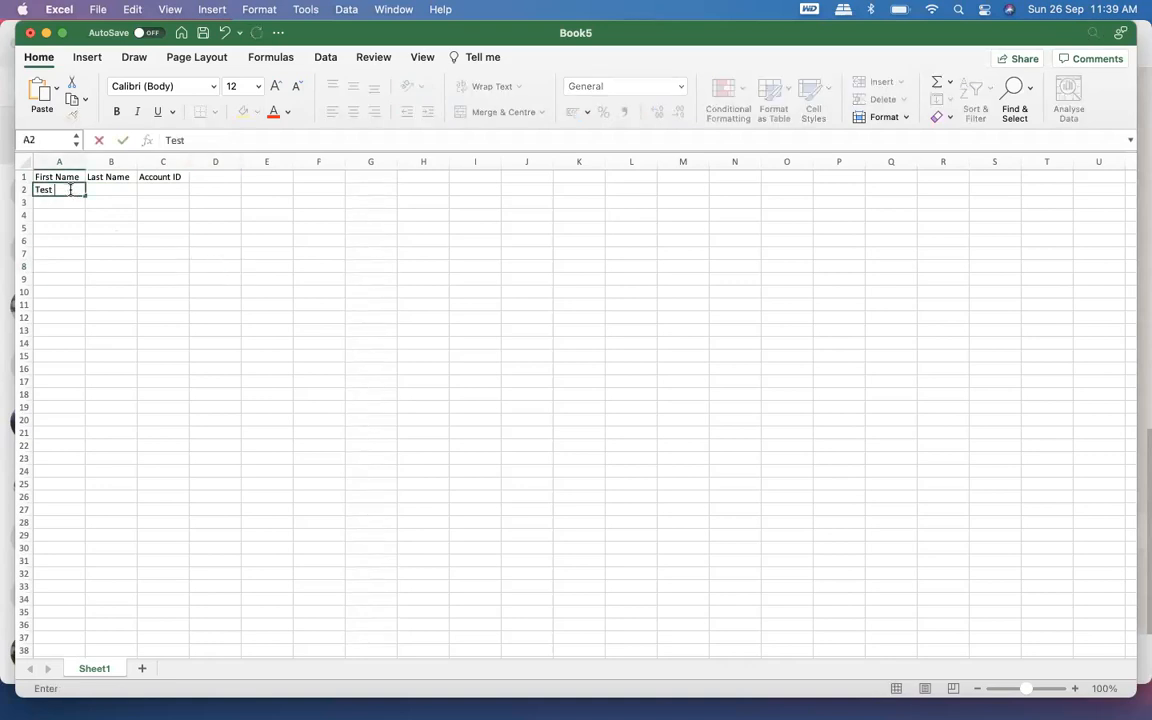
text( FN1)
click(64, 208)
click(78, 188)
drag(86, 194, 80, 304)
click(115, 227)
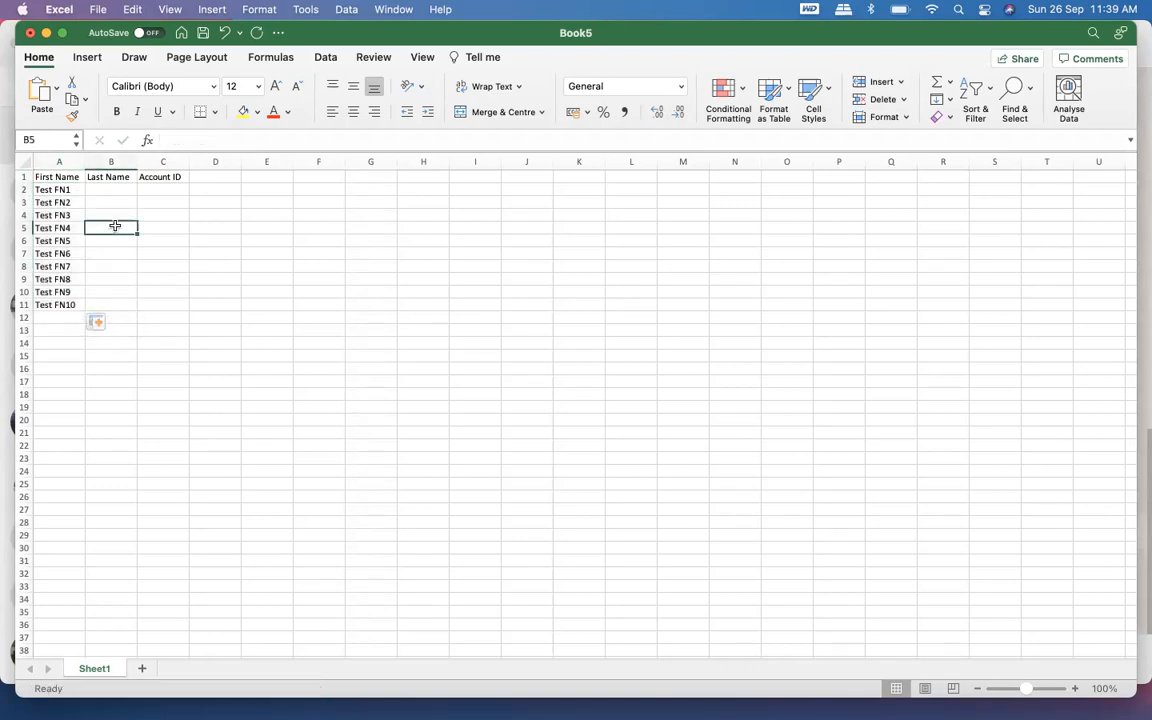
Fill the Last Name column in B2:B11 with the series Test LN1 to Test LN10, then select cell C2
click(103, 191)
text(Test LN1)
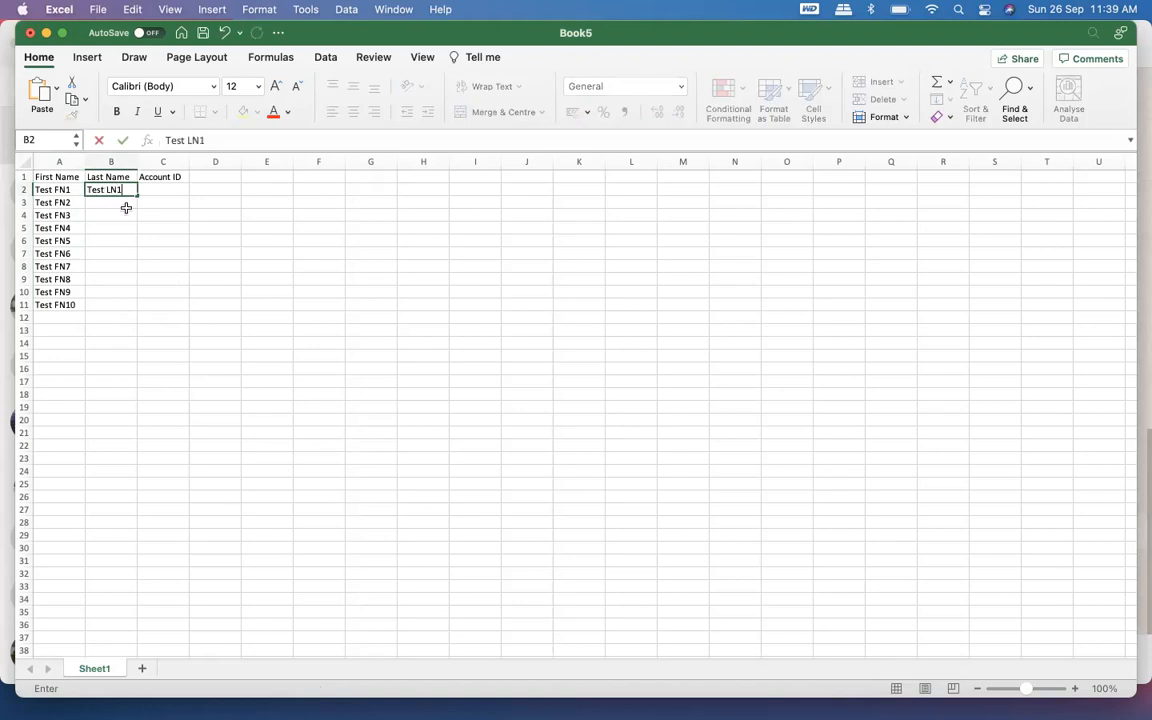
click(126, 207)
click(131, 190)
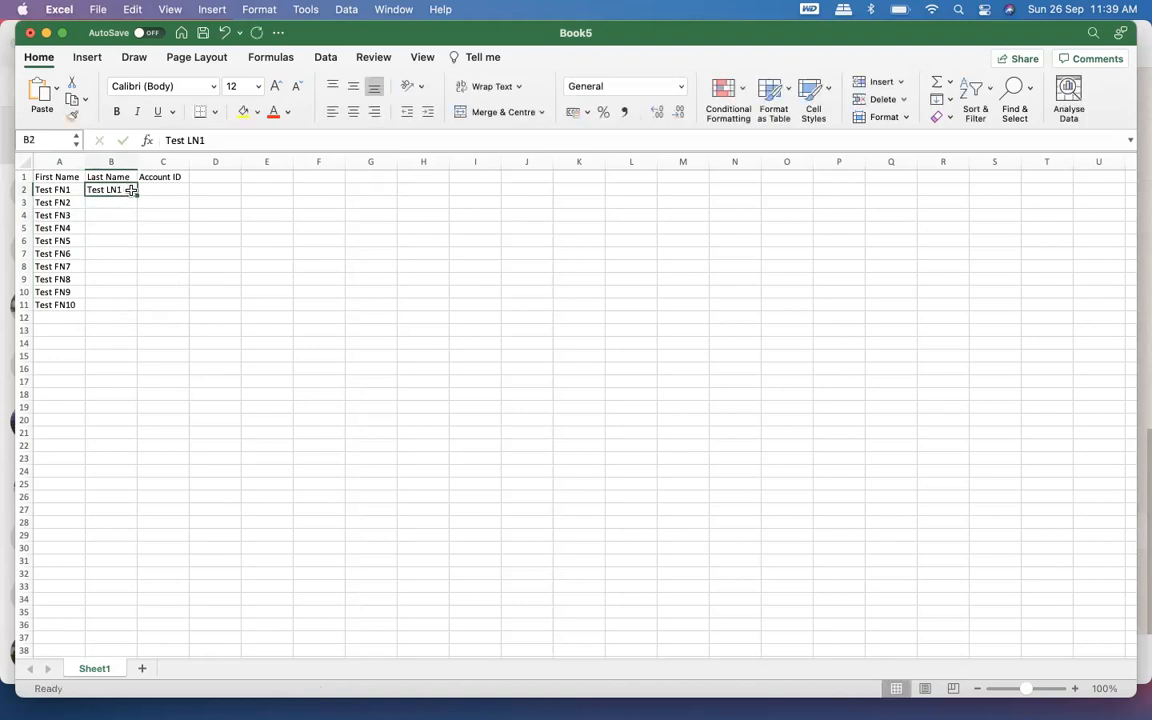
drag(137, 195, 138, 316)
click(270, 317)
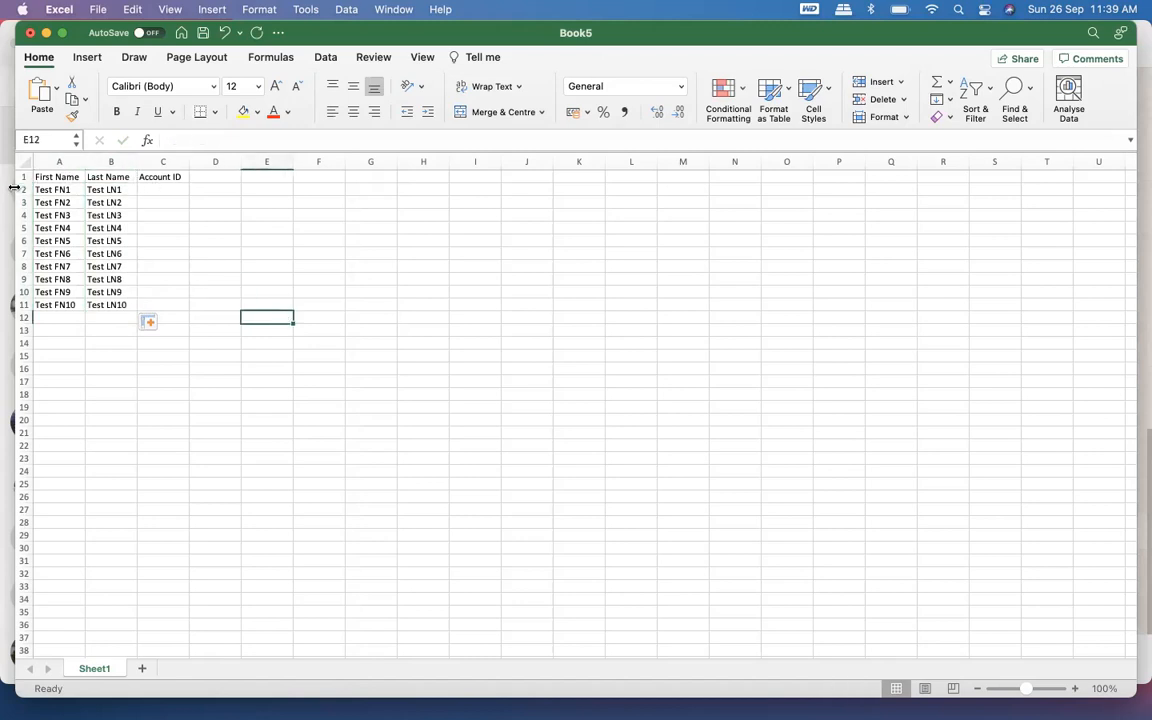
drag(16, 189, 18, 305)
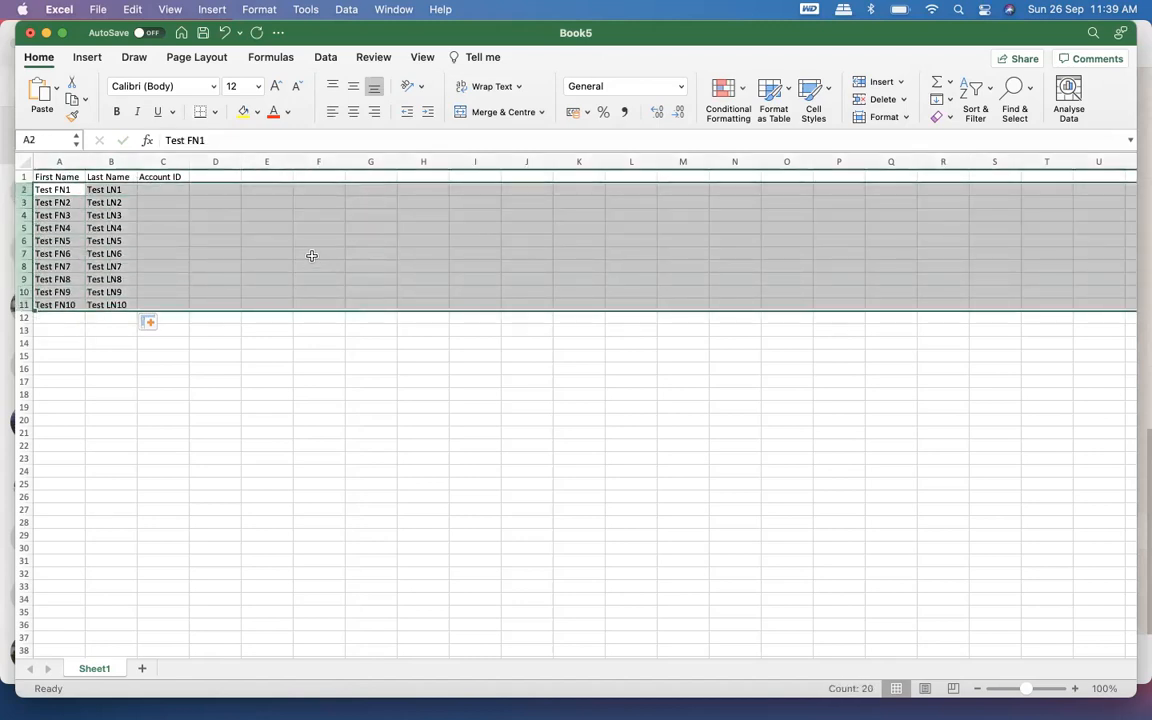
click(178, 192)
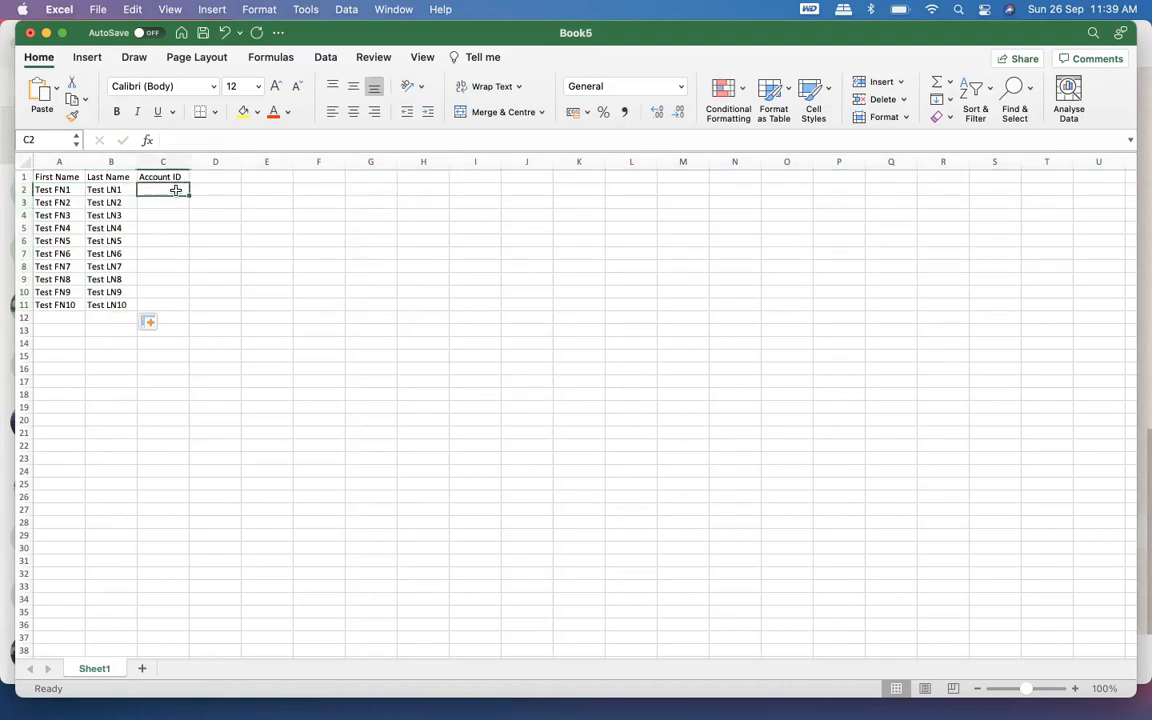
click(4, 62)
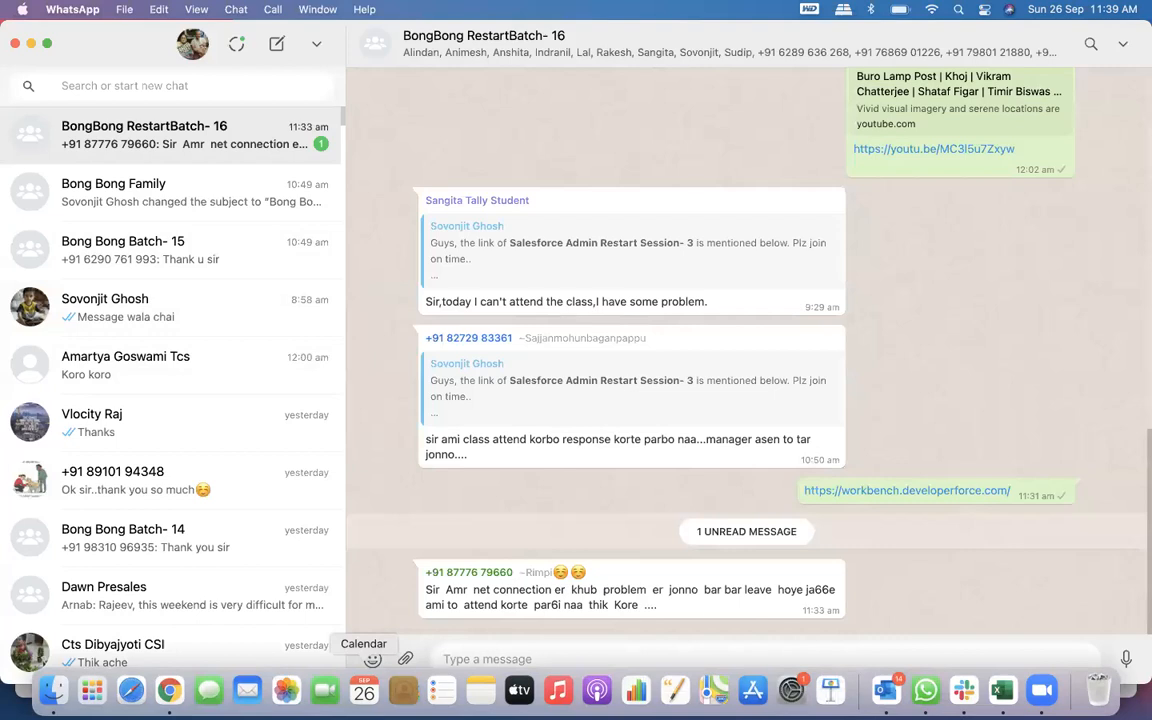
click(53, 690)
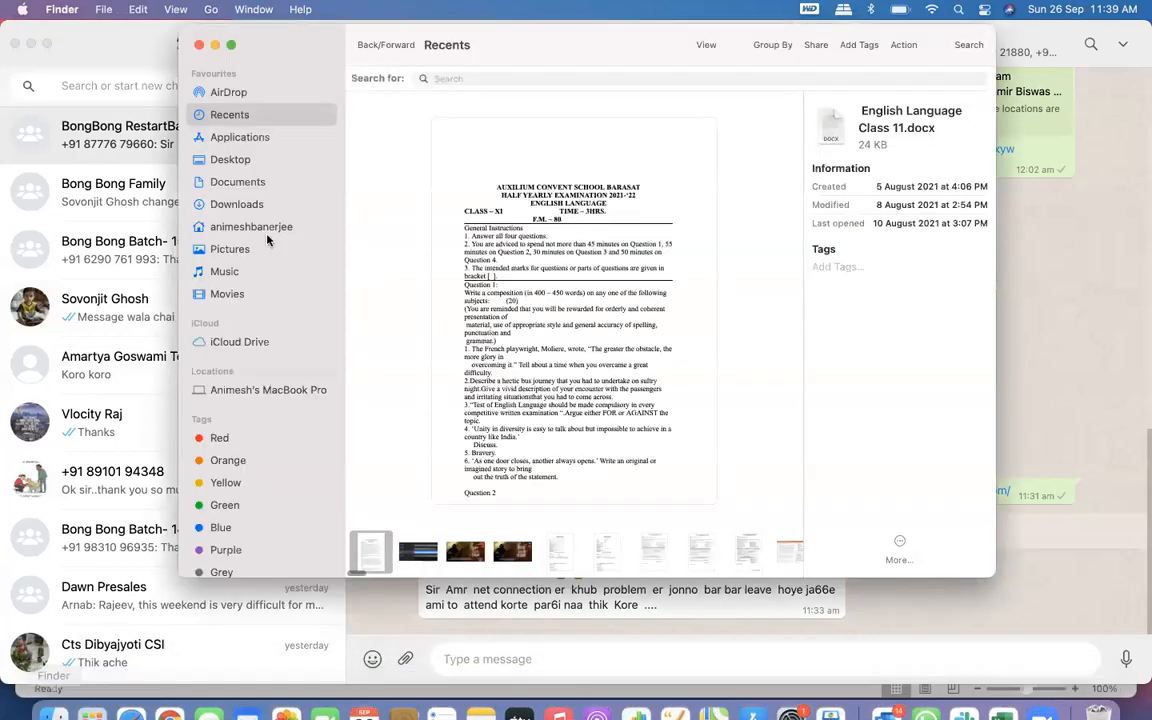
click(241, 183)
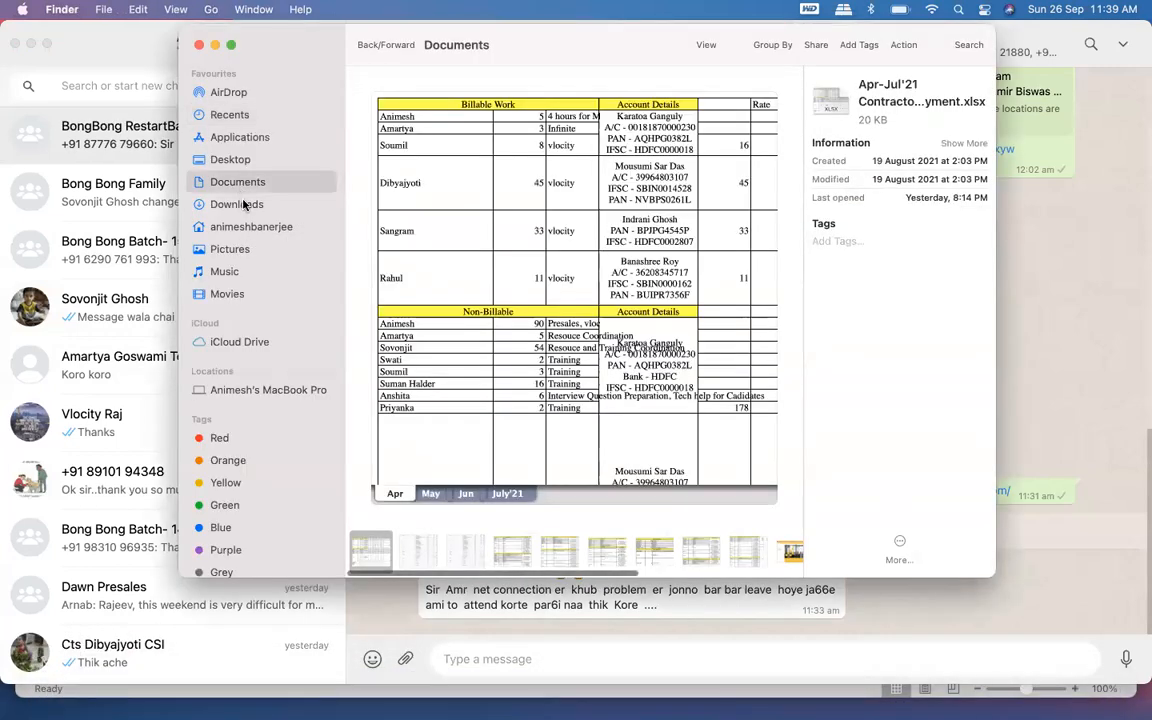
click(243, 204)
click(417, 117)
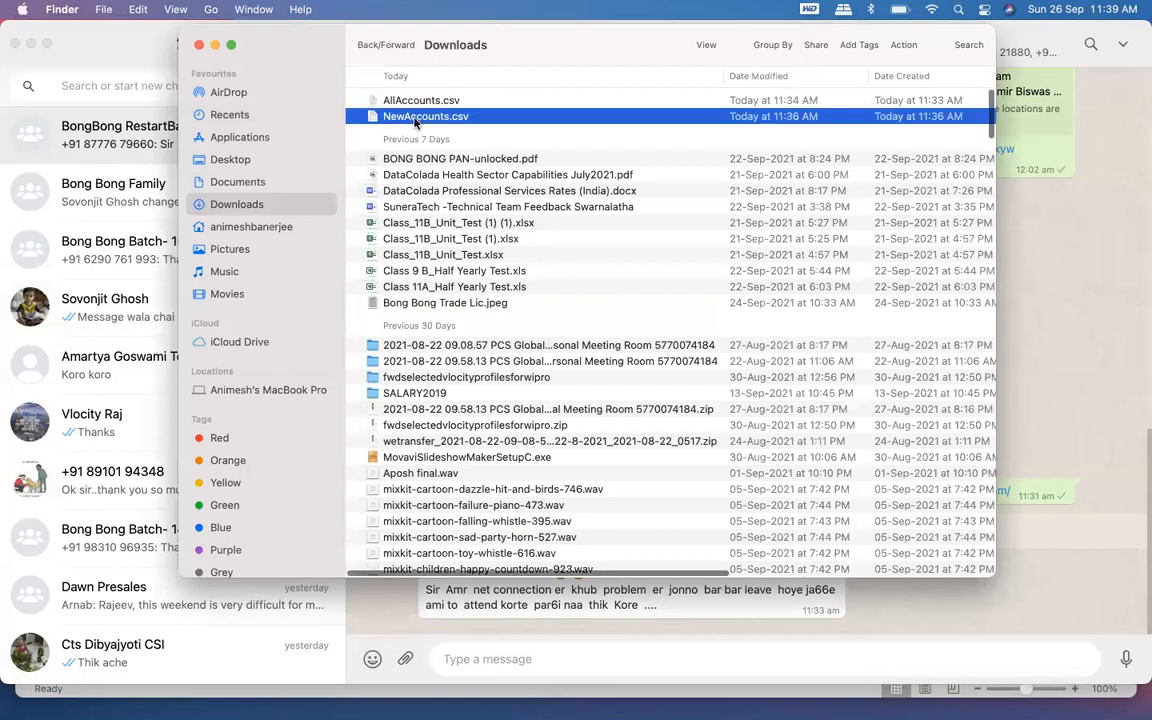
right_click(415, 121)
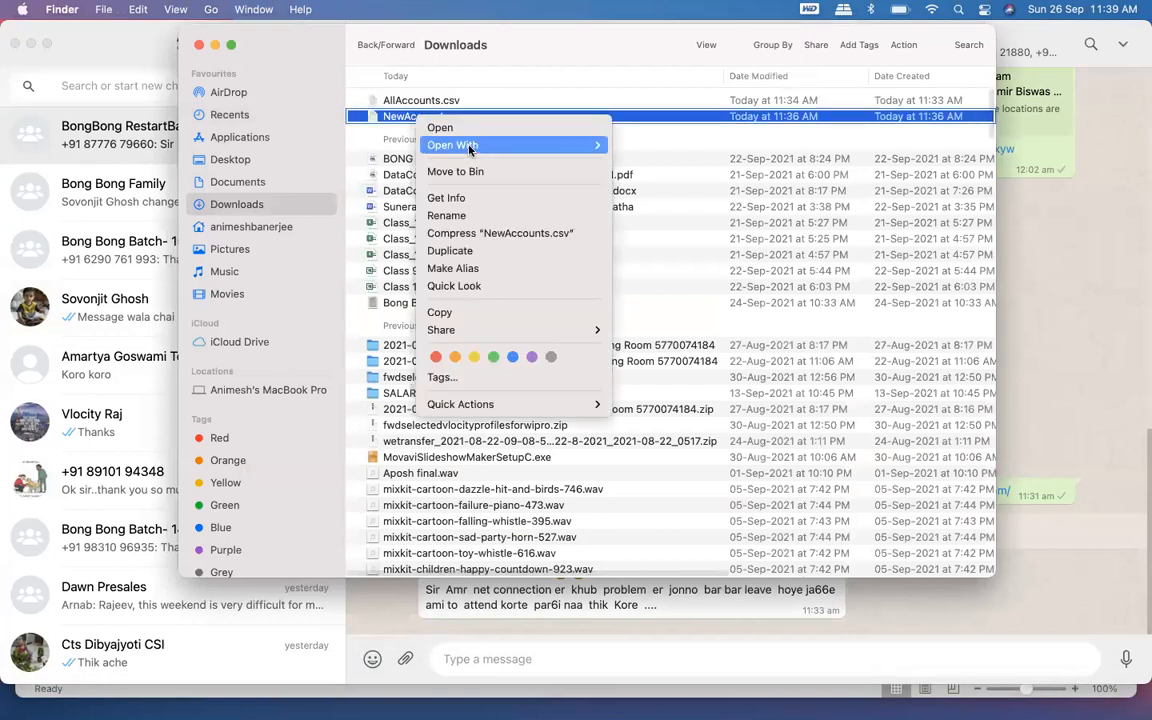
mouse_move(480, 150)
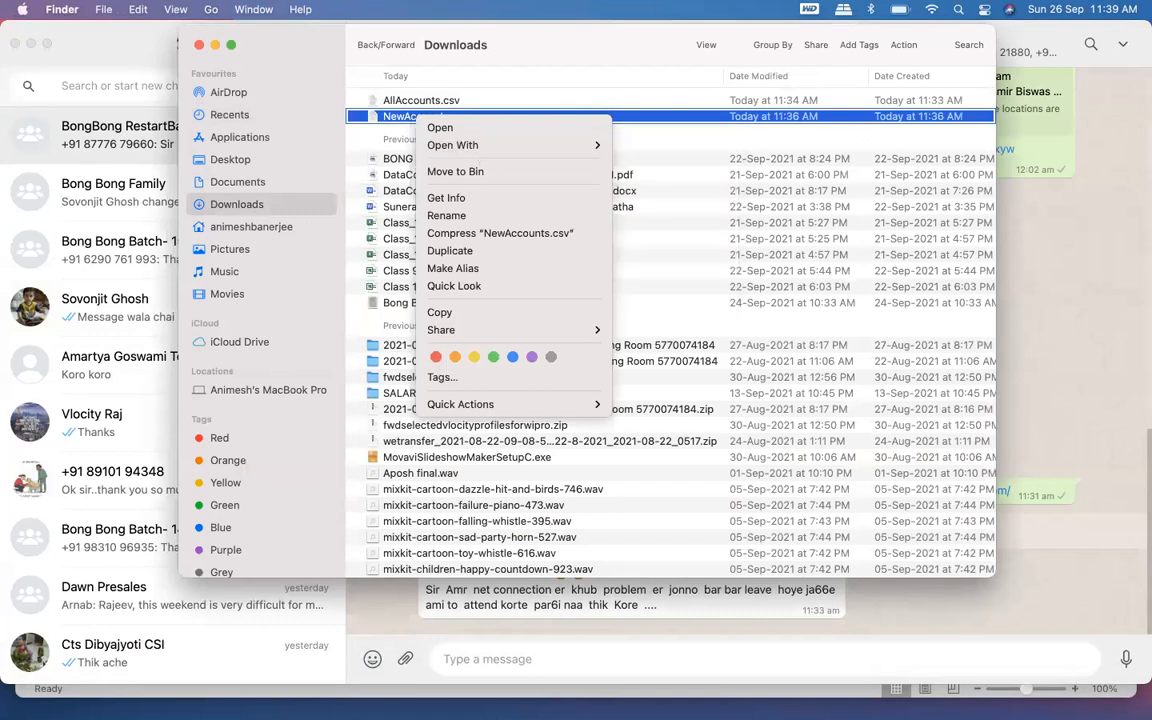
click(200, 700)
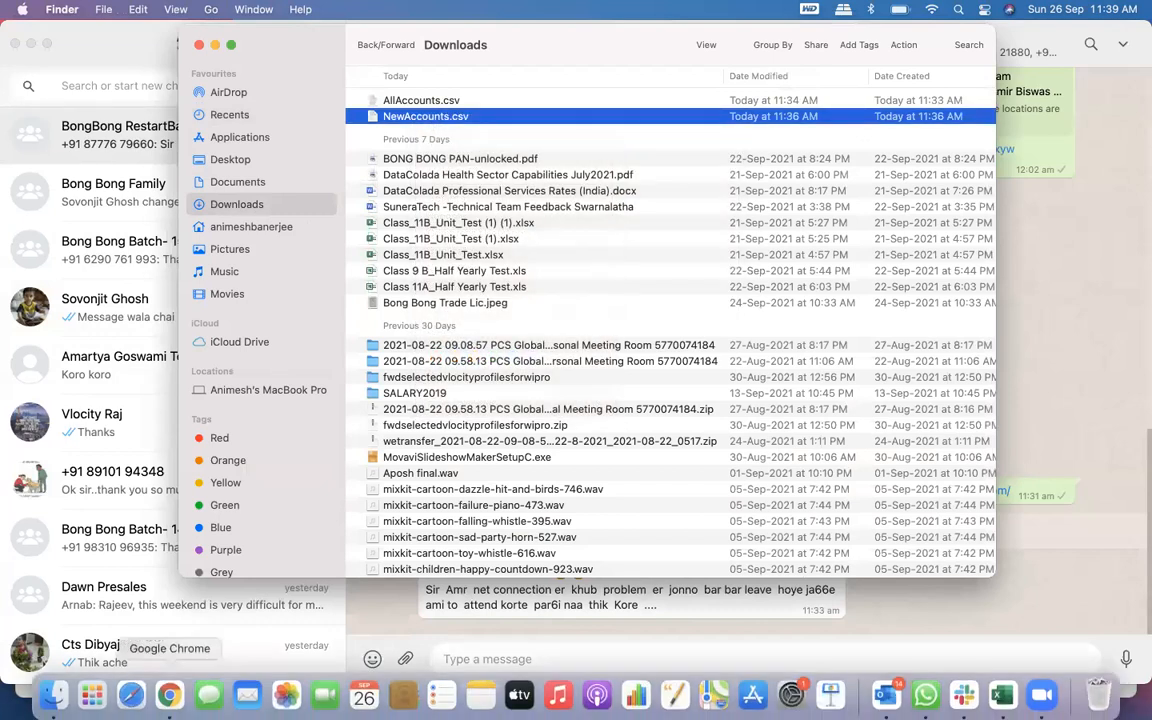
Switch to Salesforce in Chrome, open the Test Account 1 record and copy its record ID from the URL
click(165, 688)
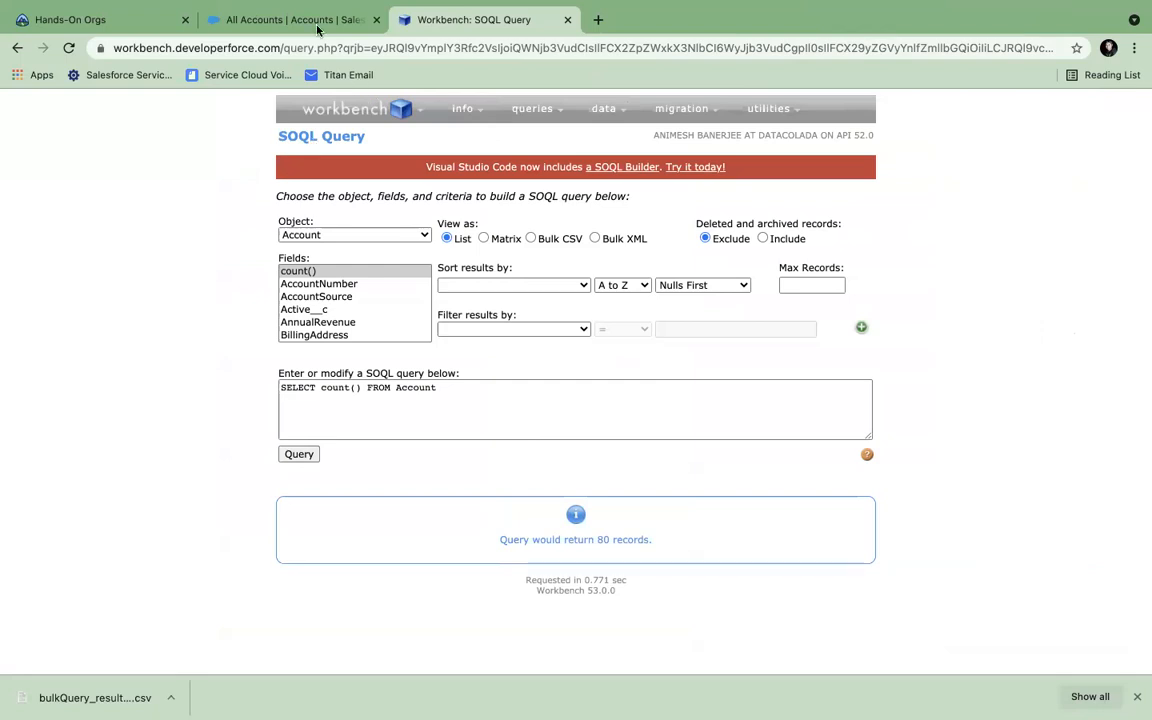
click(286, 20)
click(141, 349)
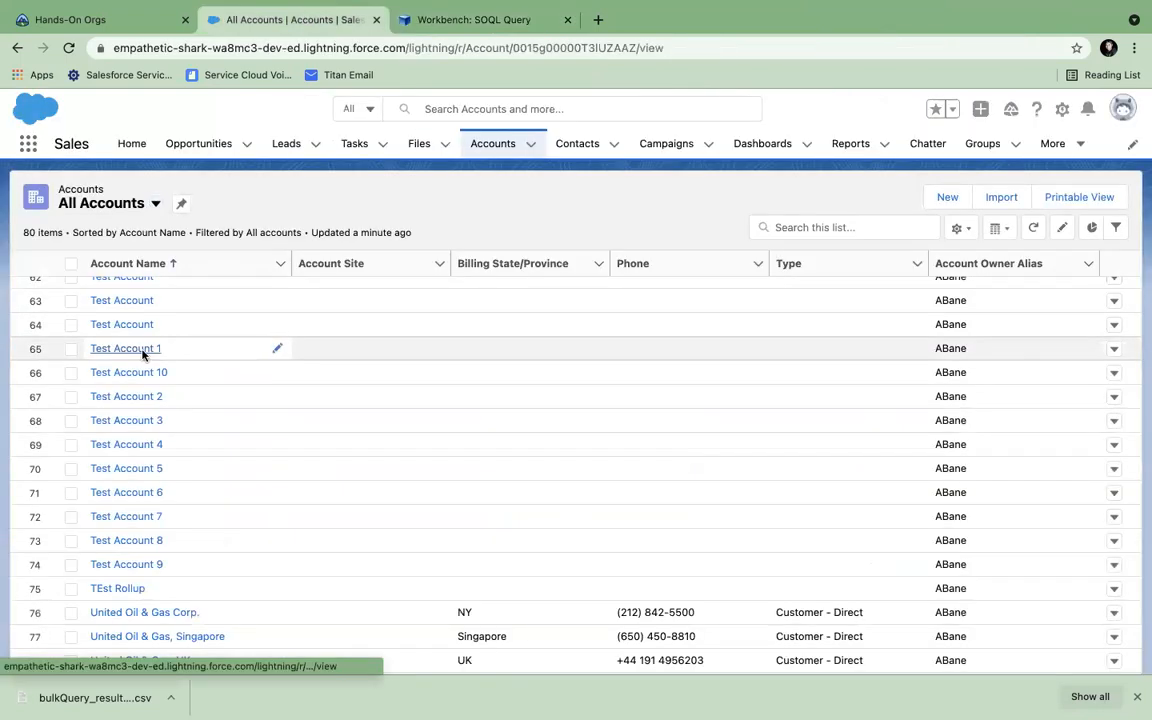
drag(513, 48, 635, 48)
key(super+c)
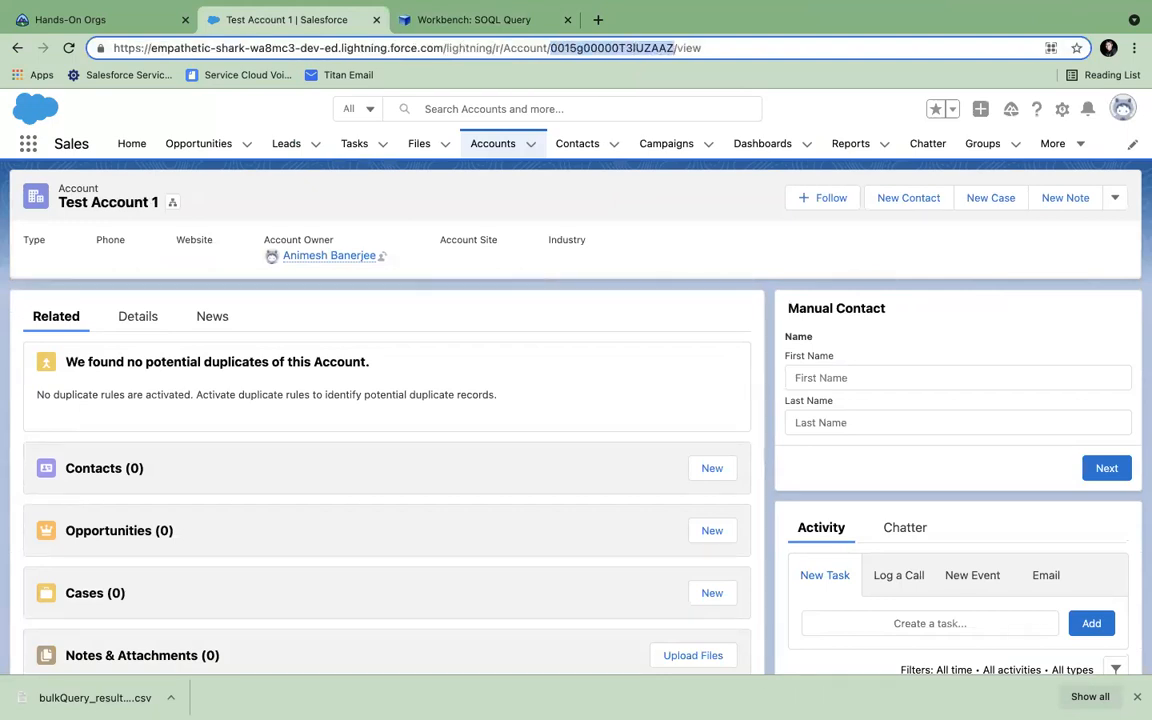
Switch to Excel, paste the Test Account 1 ID into C2:C6 and fit column C to its contents
click(1000, 690)
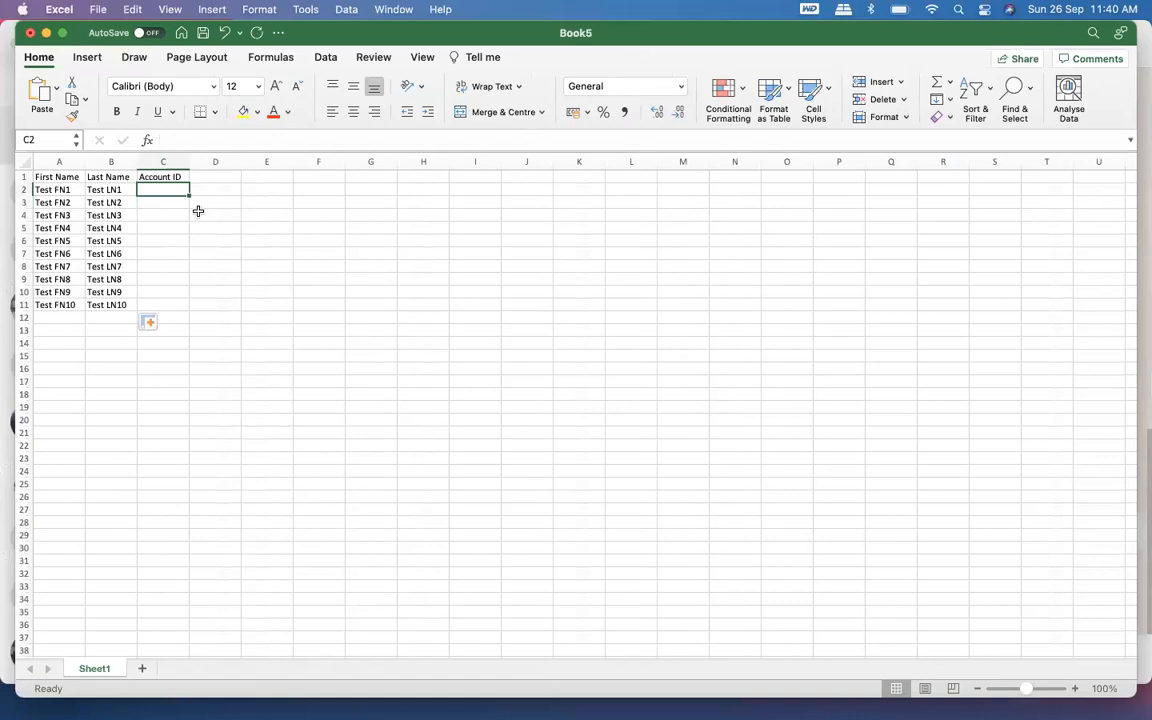
key(super+v)
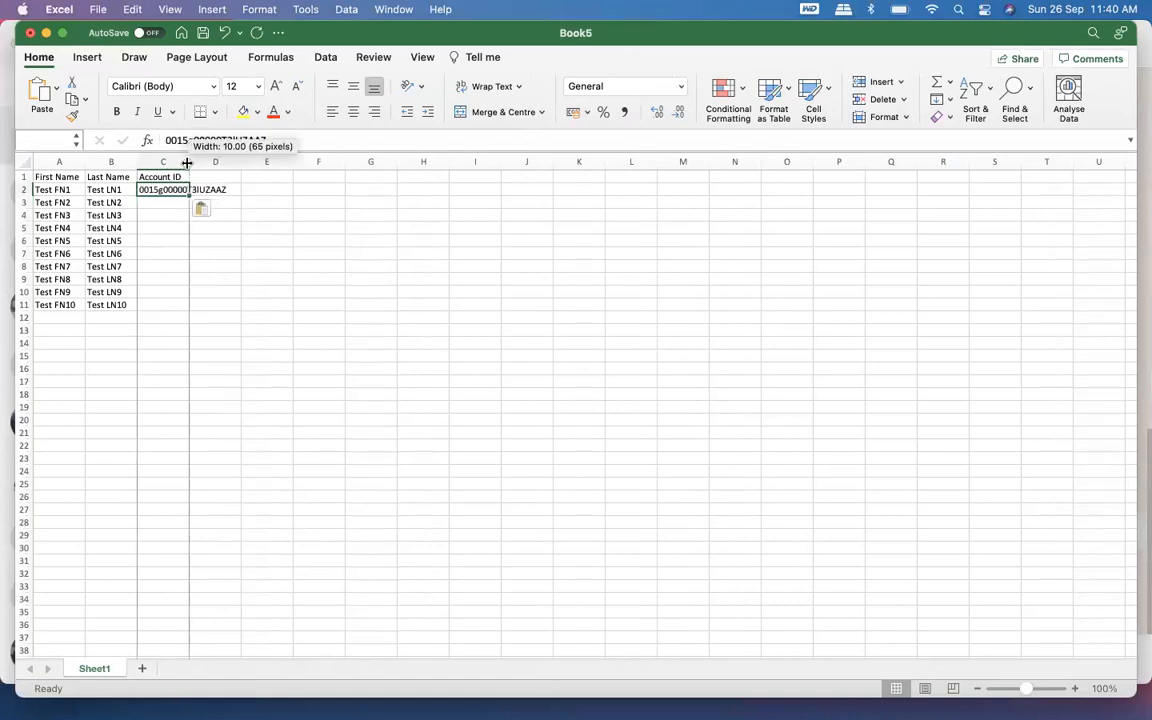
double_click(189, 162)
key(super+c)
drag(181, 202, 185, 238)
key(super+v)
click(197, 278)
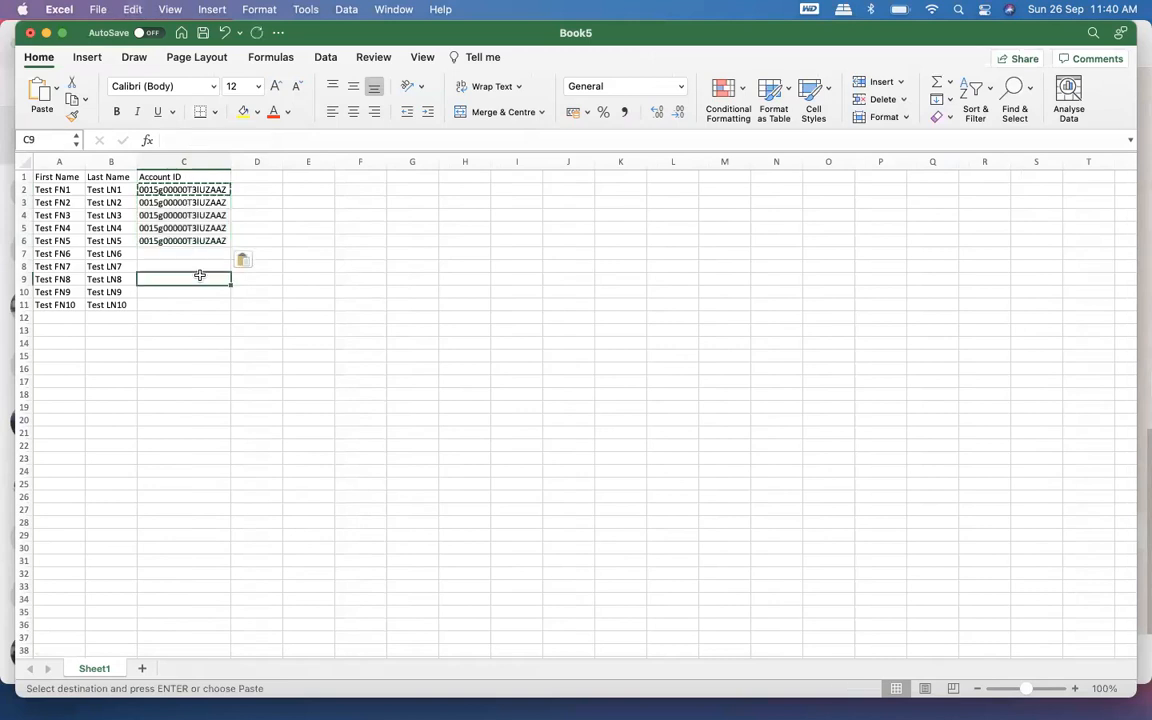
Switch to Salesforce, check the My Accounts list view and return to the All Accounts list view
click(167, 689)
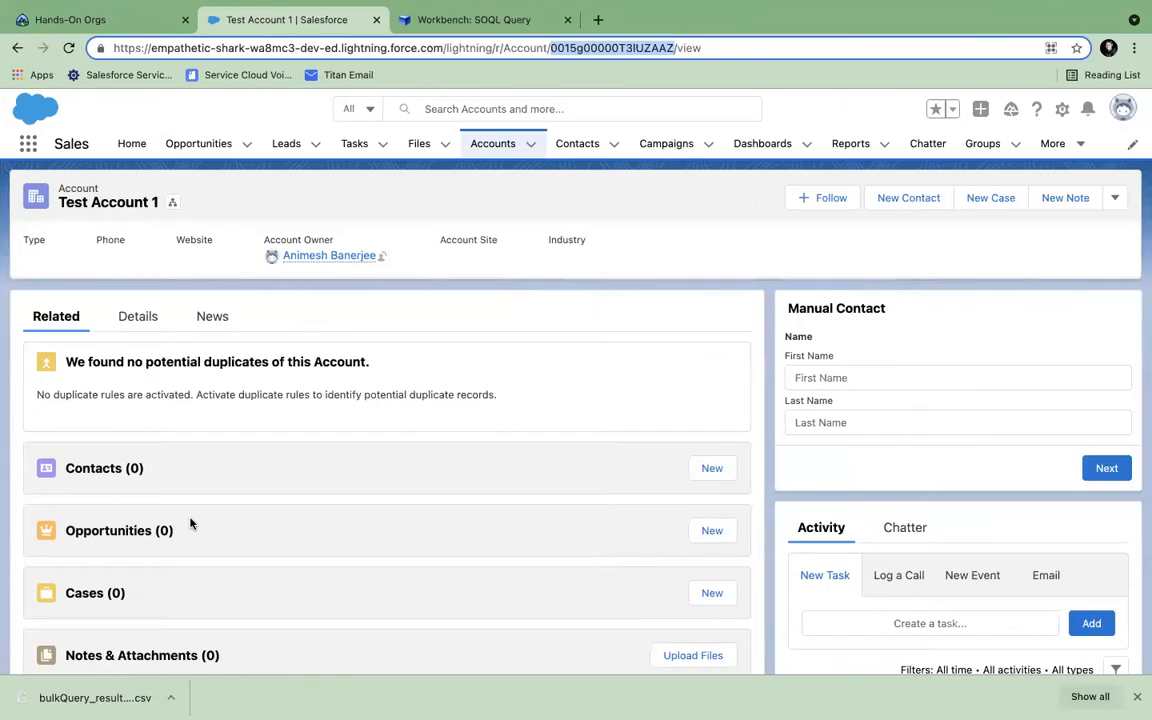
click(484, 148)
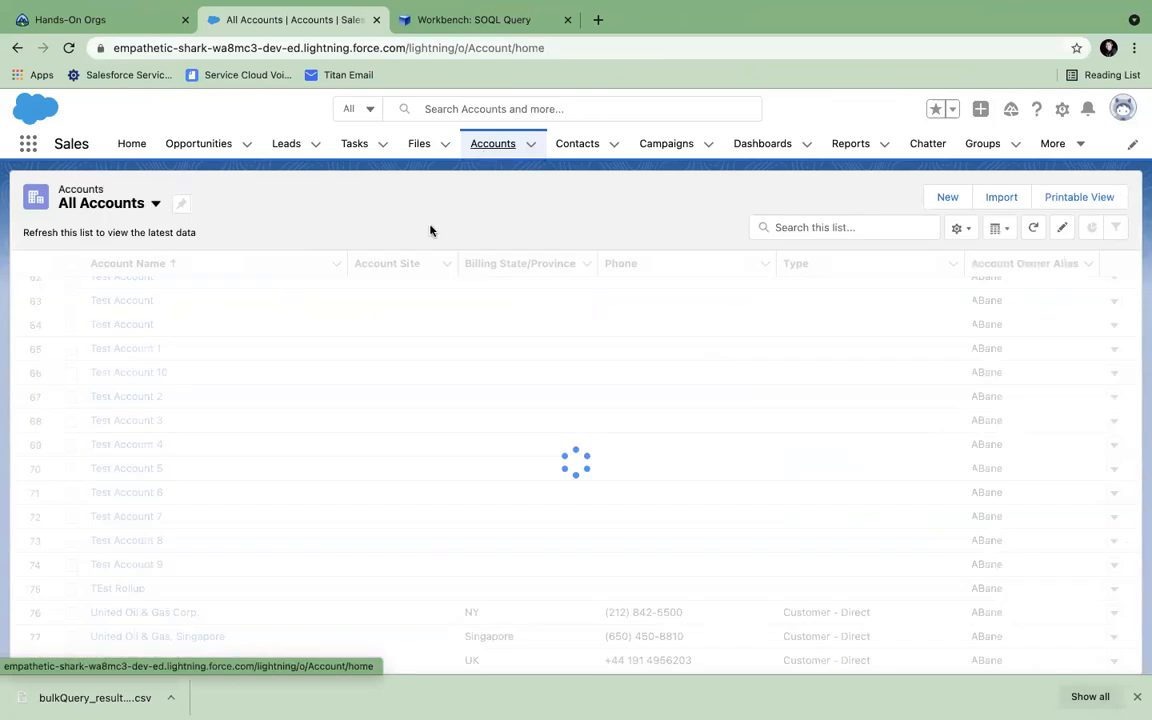
click(183, 203)
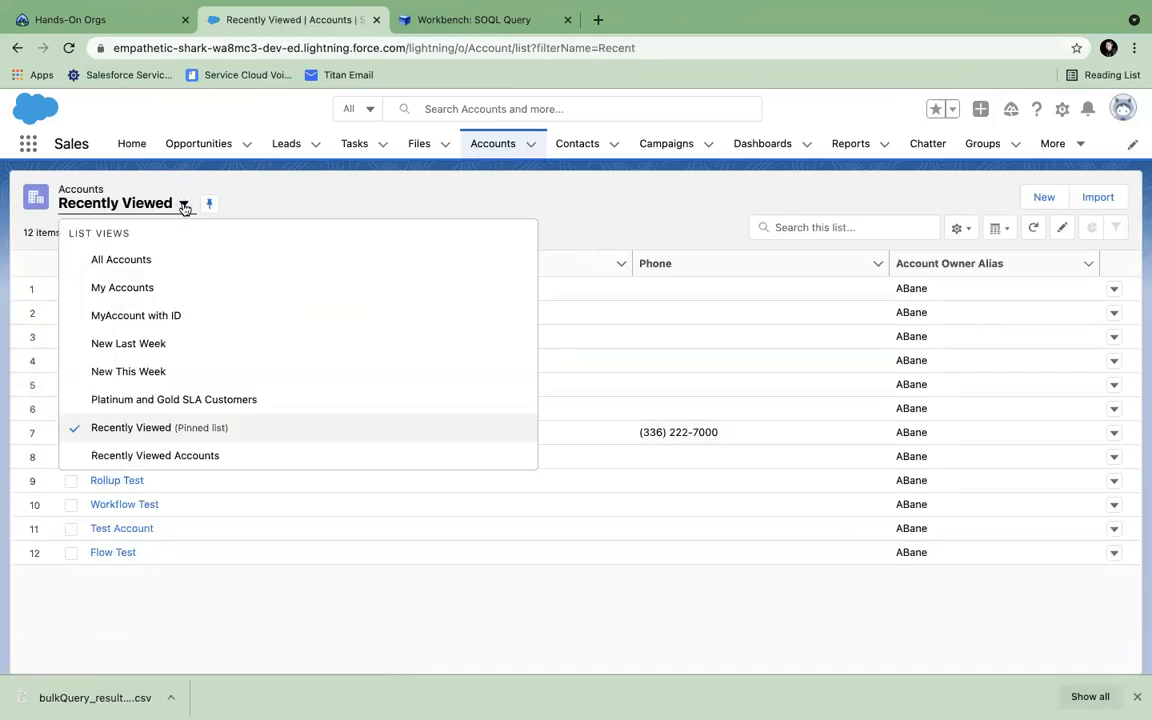
click(140, 290)
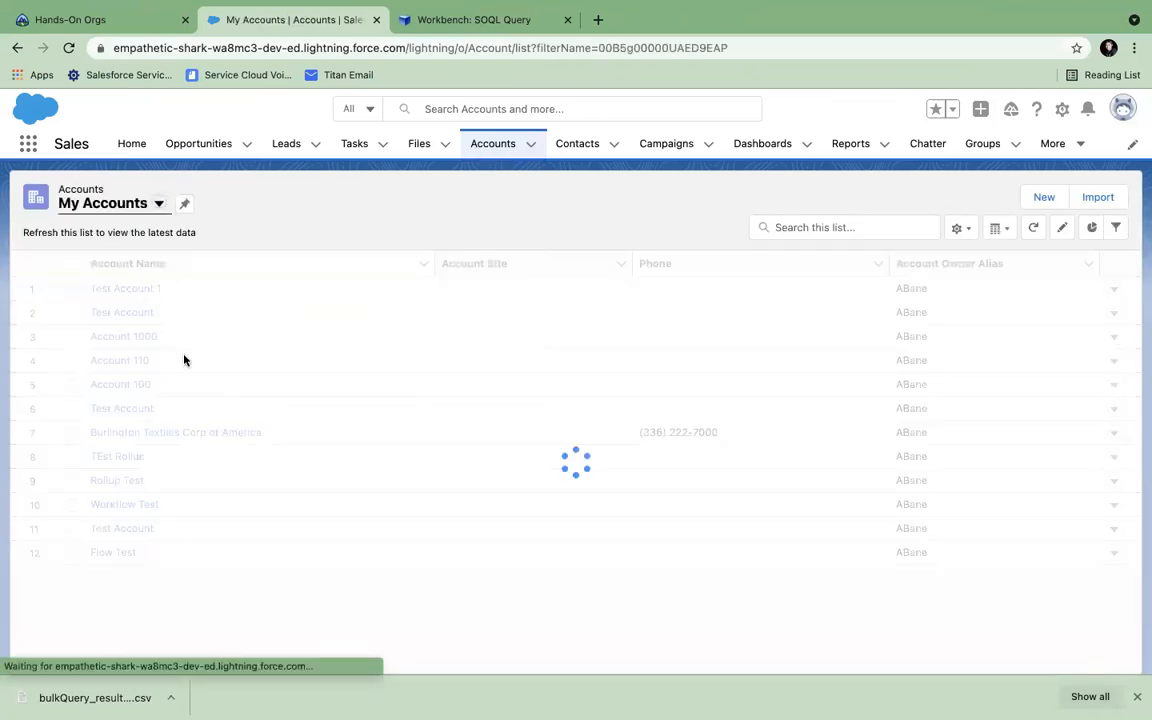
scroll(192, 461, down, 10)
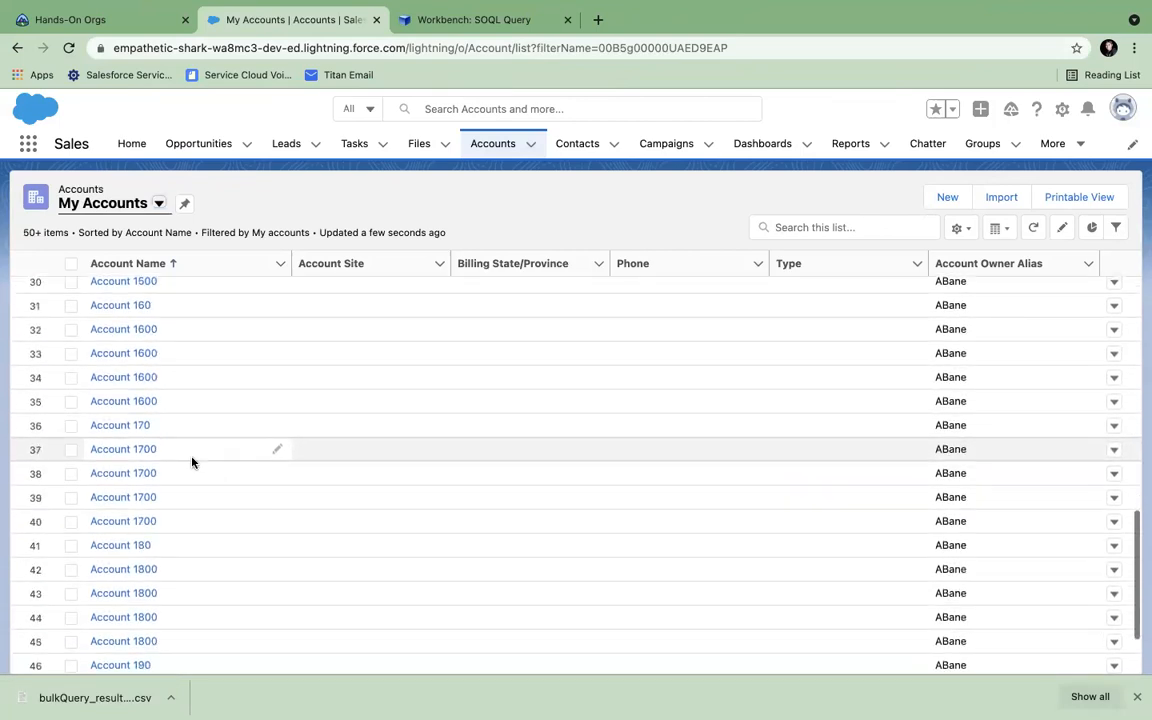
scroll(192, 461, up, 5)
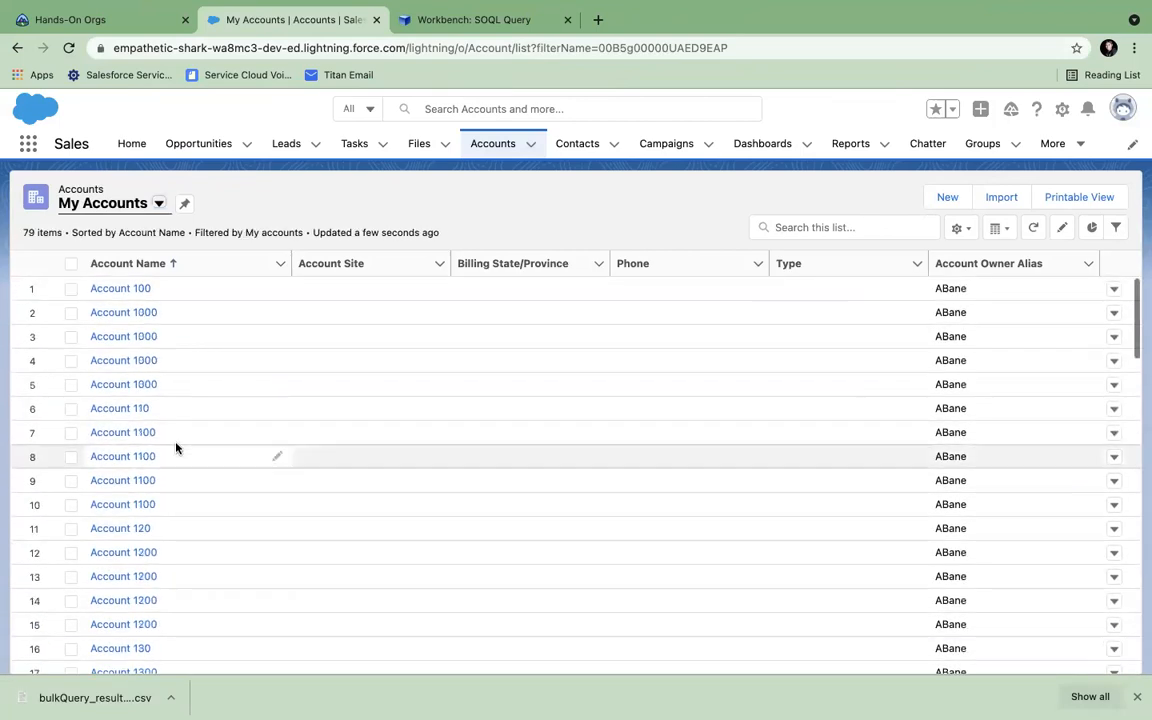
click(158, 203)
click(115, 260)
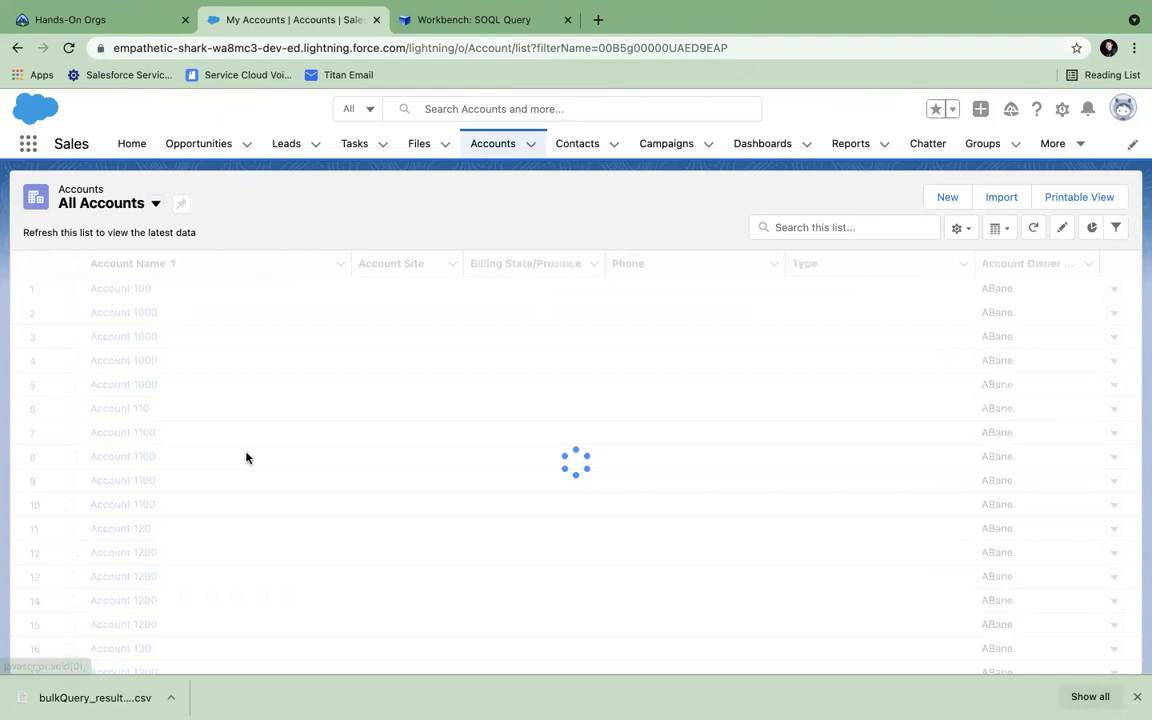
Open the Test Account 2 record from the accounts list and copy its record ID from the URL
scroll(225, 470, down, 2)
scroll(219, 477, down, 15)
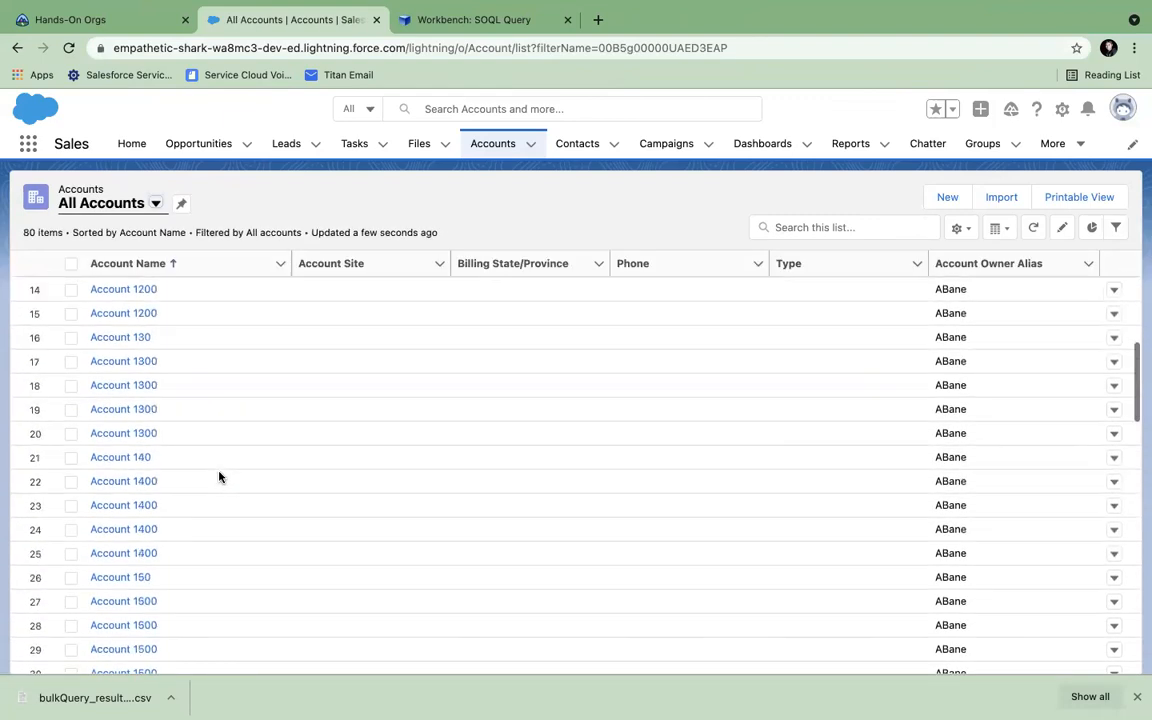
click(144, 349)
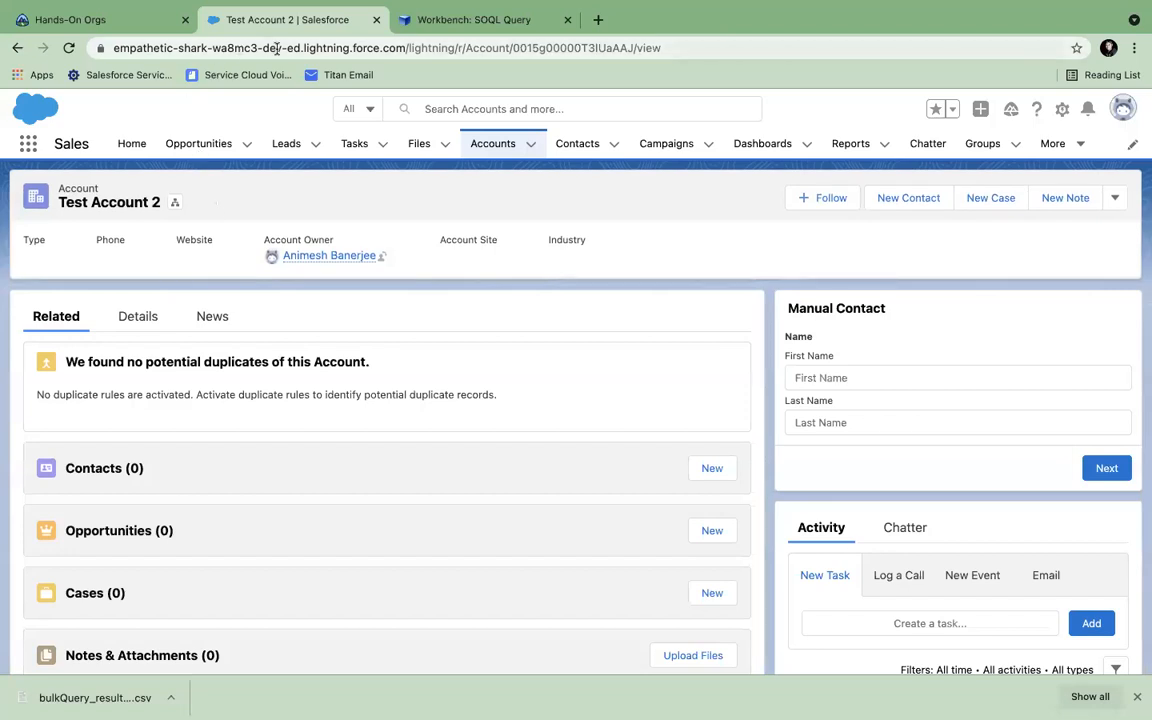
drag(512, 48, 634, 48)
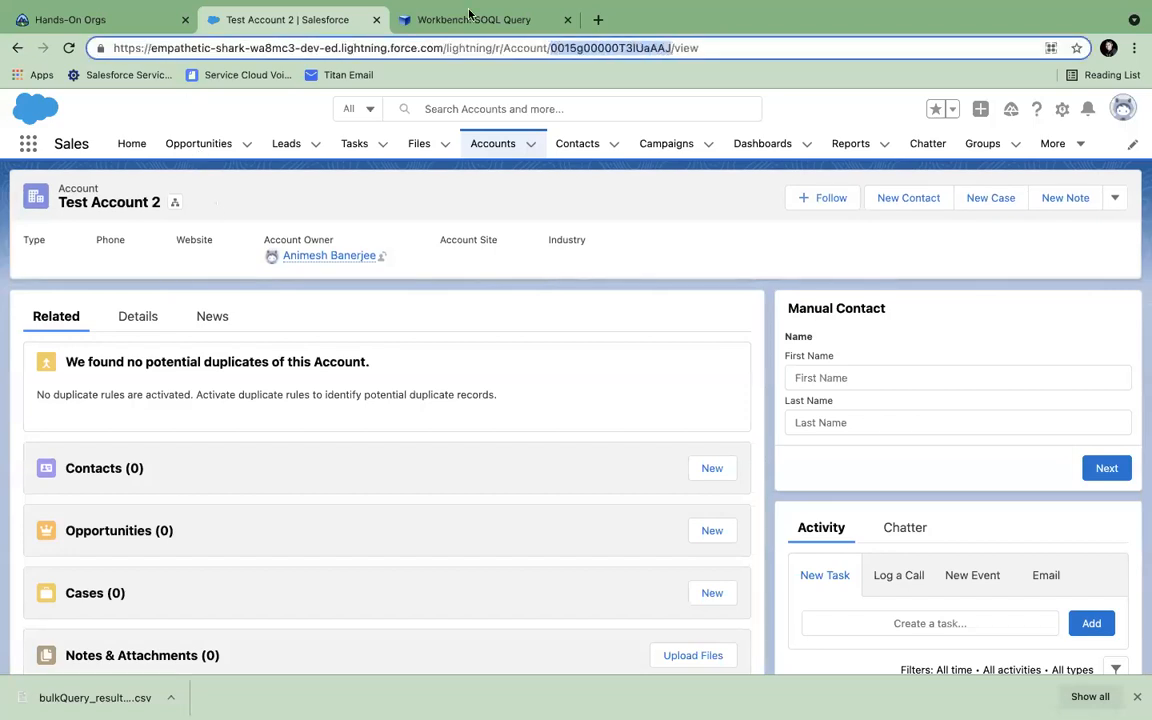
mouse_move(945, 705)
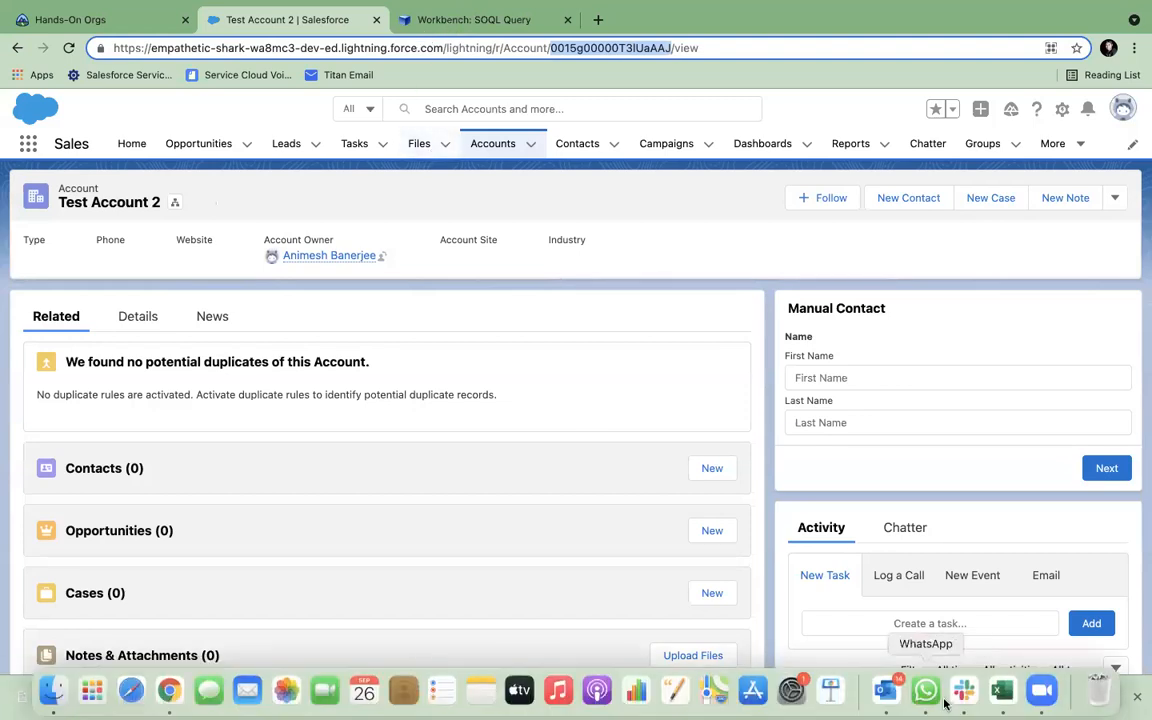
Switch to Excel and paste the Test Account 2 ID into cells C7 to C11
click(1001, 690)
click(204, 247)
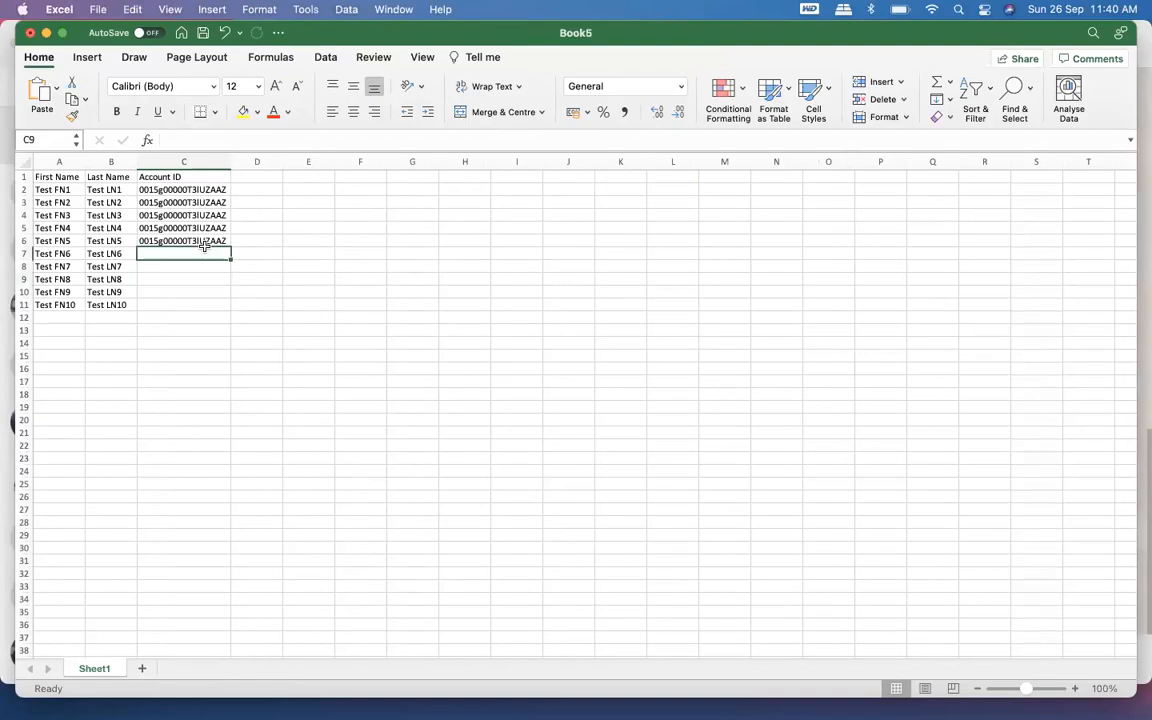
key(super+v)
key(super+c)
drag(193, 266, 195, 303)
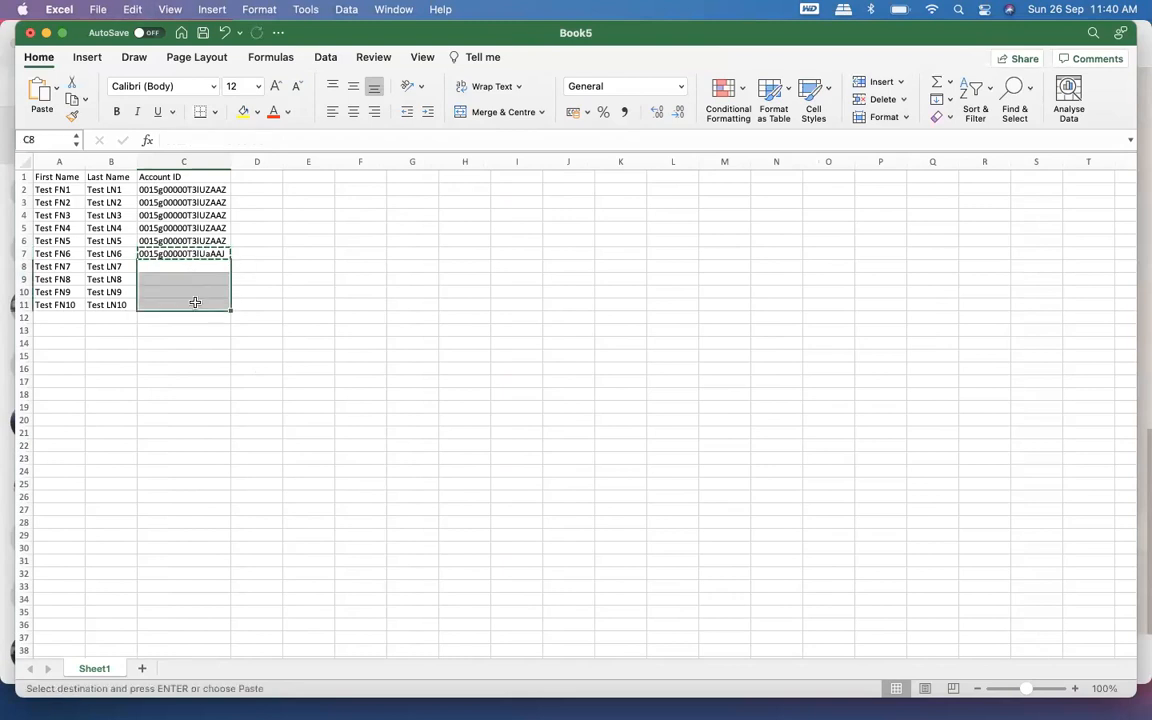
key(super+v)
Save the contact workbook as New Contact in Comma-separated Values (.csv) format in the Movies folder and close it
key(super+s)
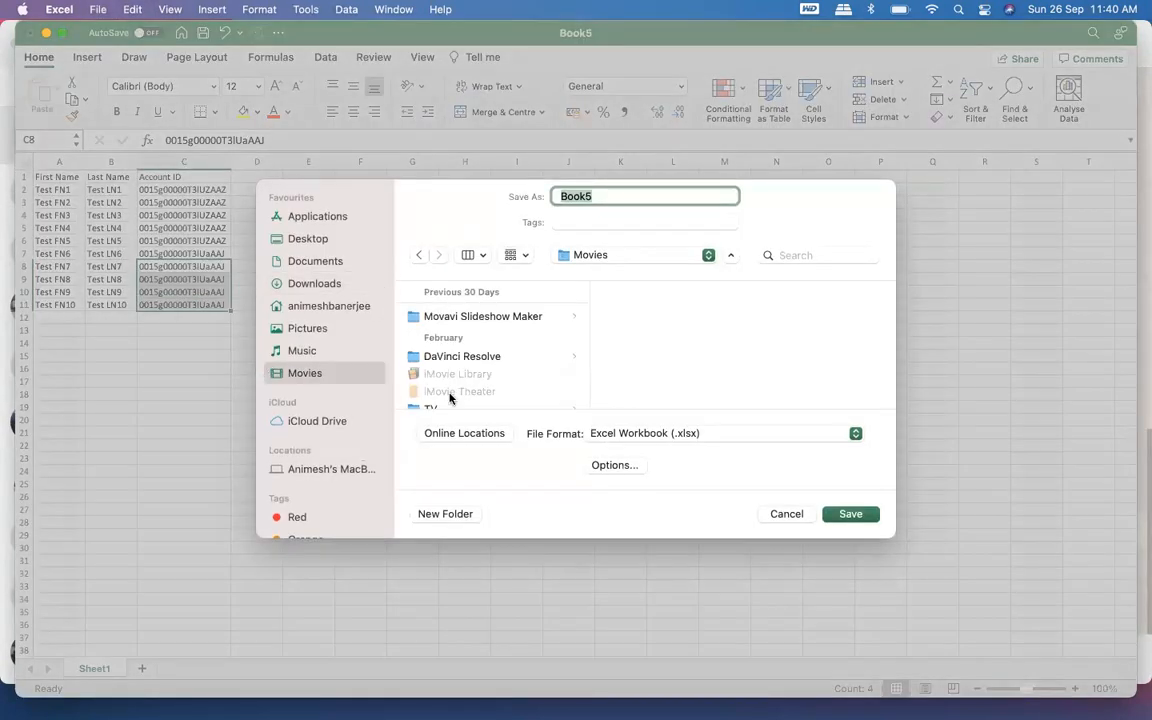
click(697, 433)
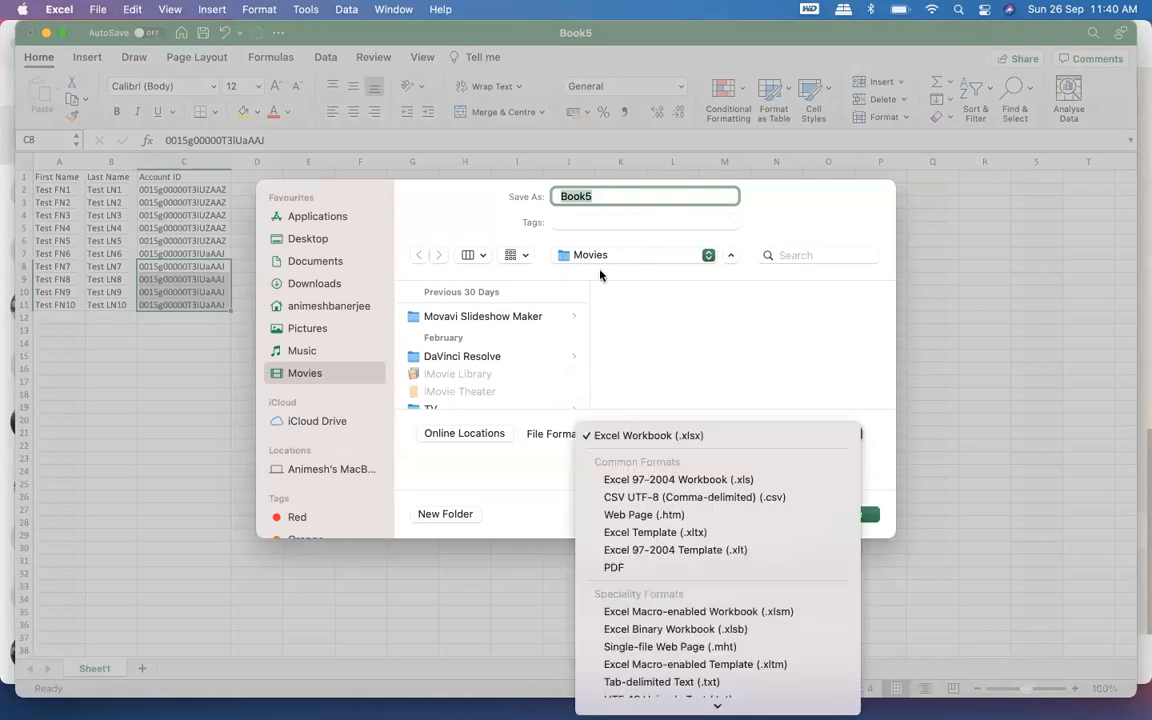
click(596, 195)
text(New Contact)
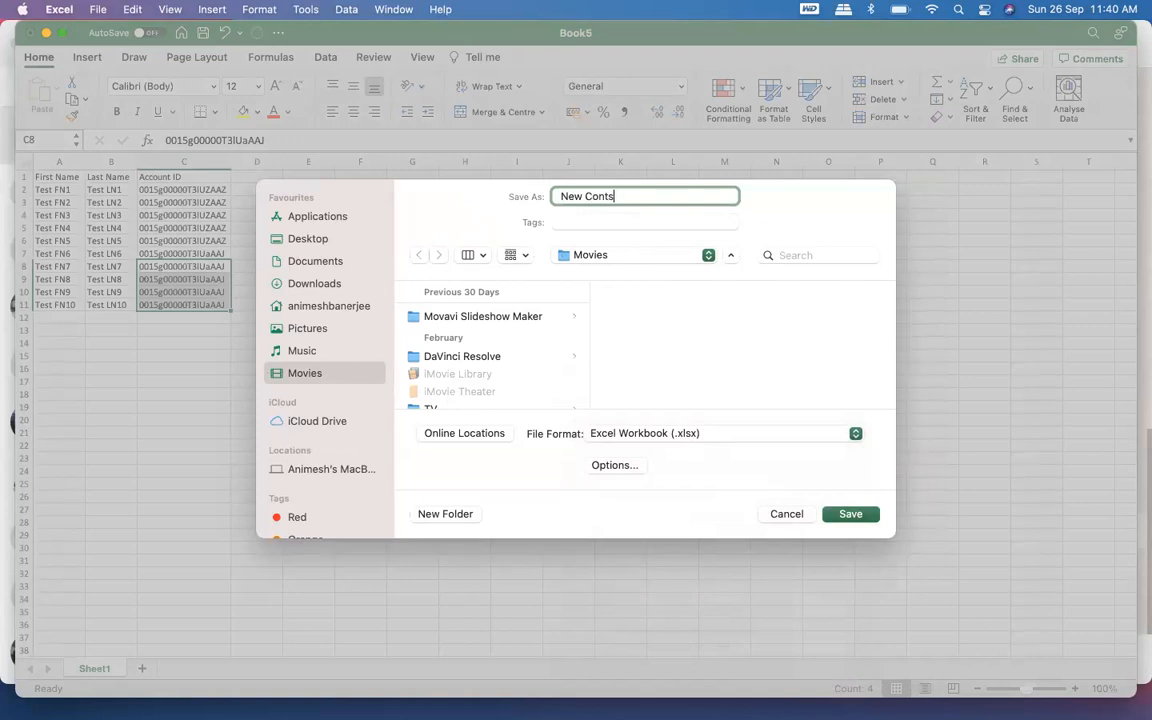
click(697, 433)
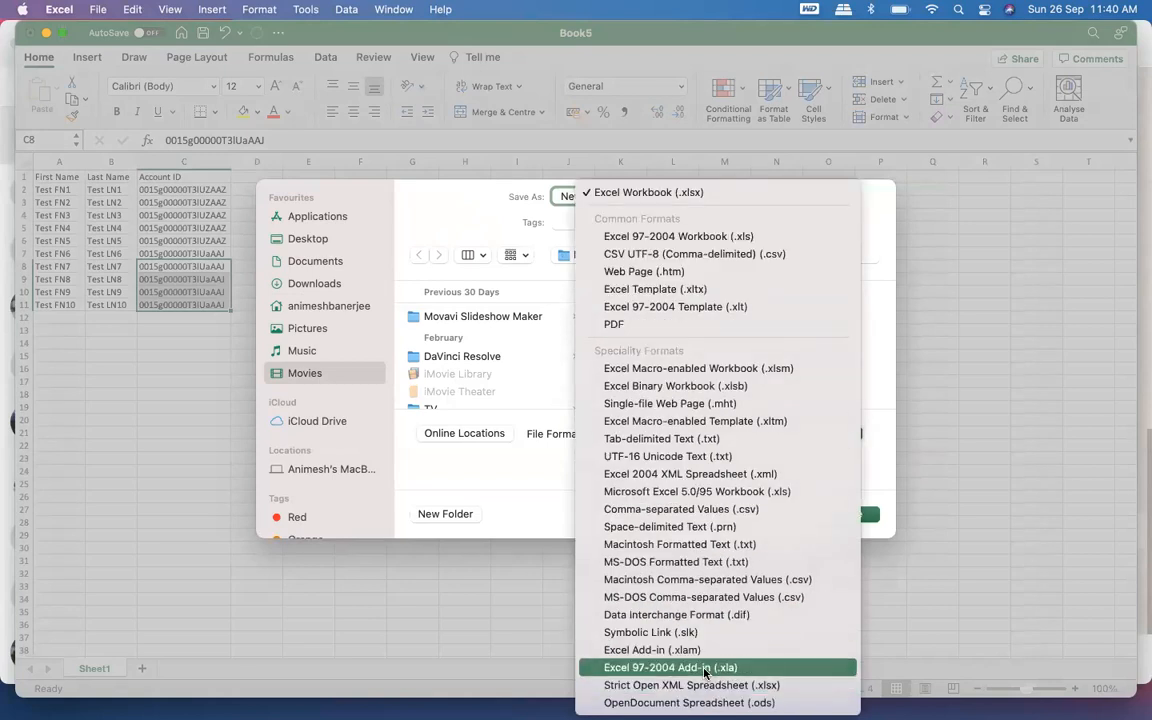
click(705, 509)
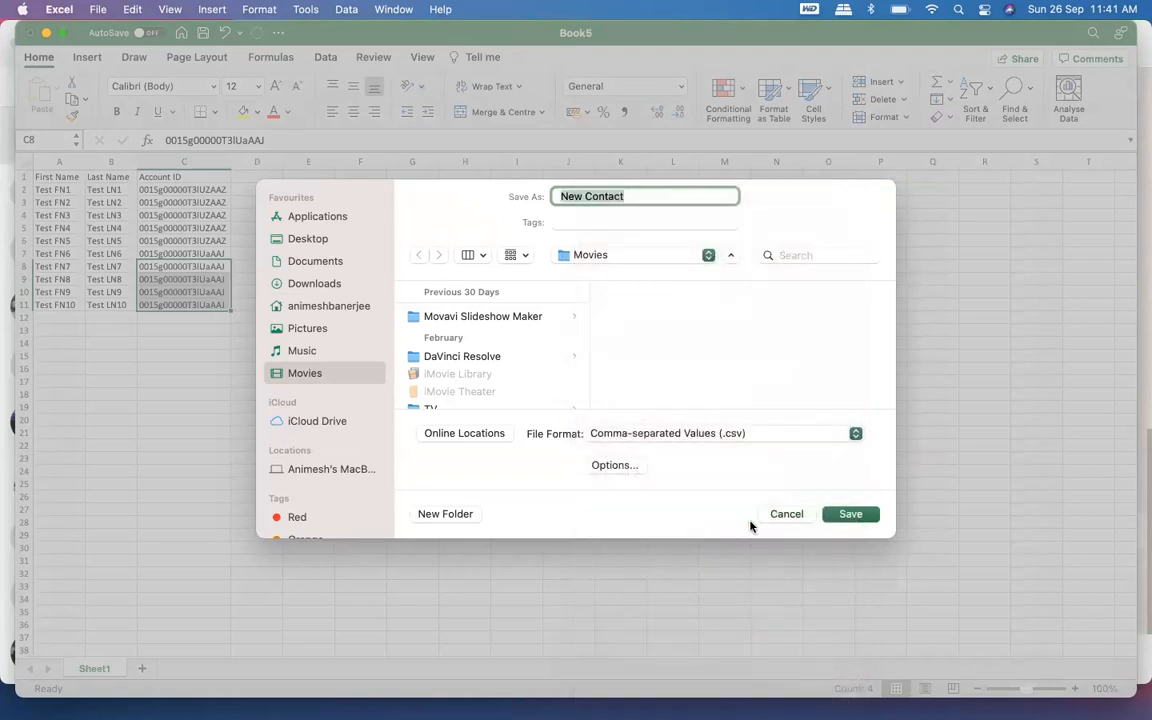
click(846, 514)
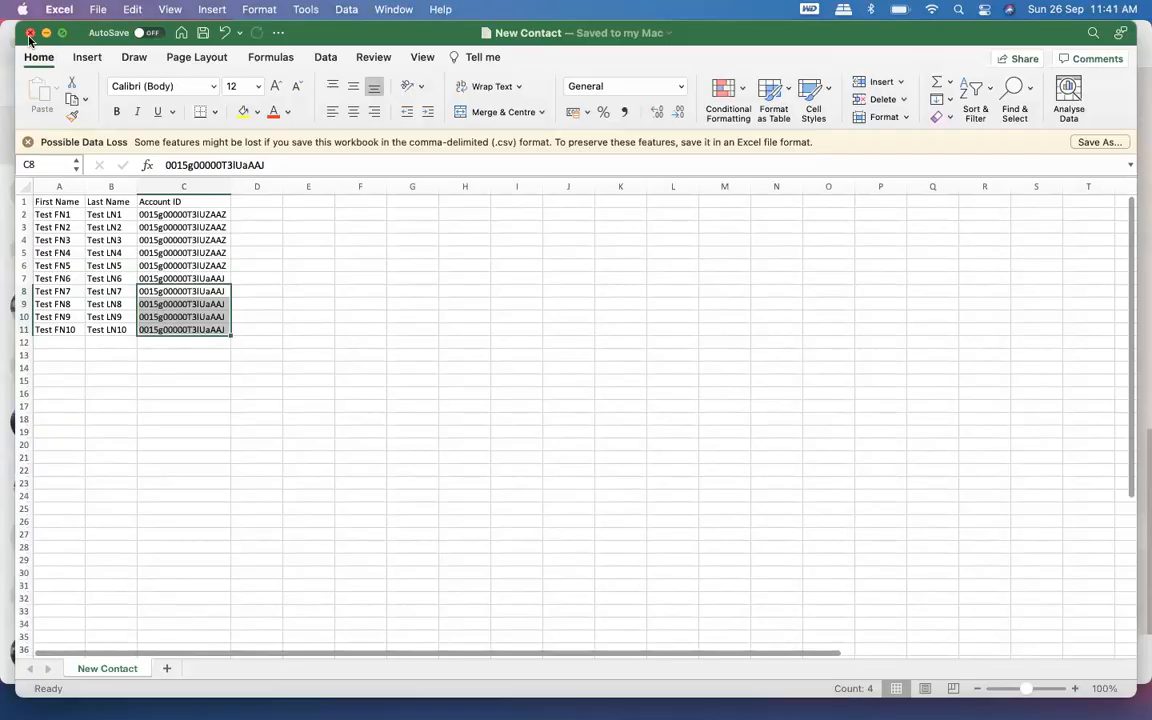
click(30, 34)
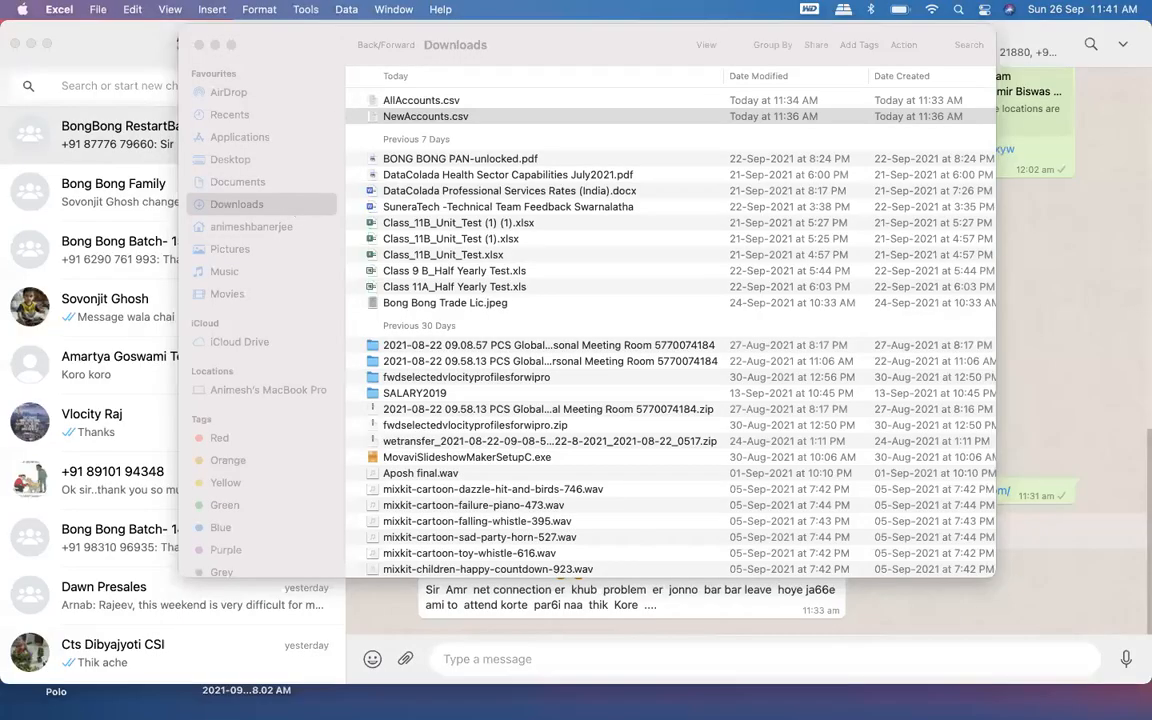
Switch to Workbench in Chrome and start a data insert with Contact as the object type
click(228, 690)
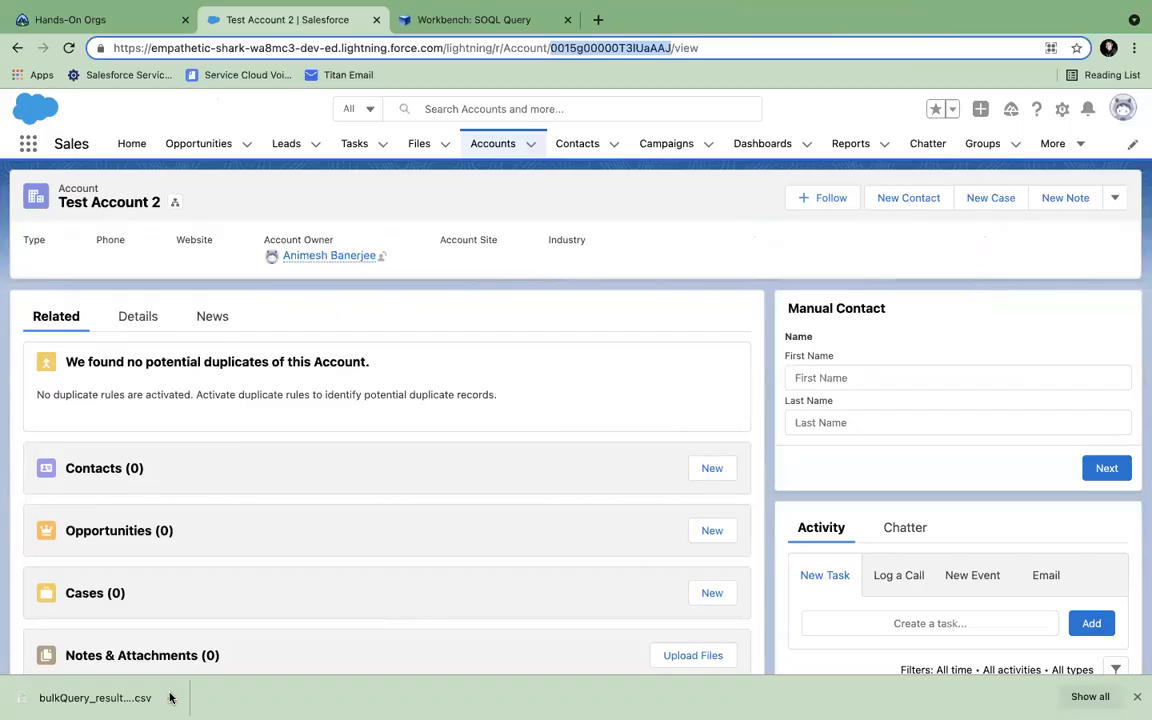
click(474, 20)
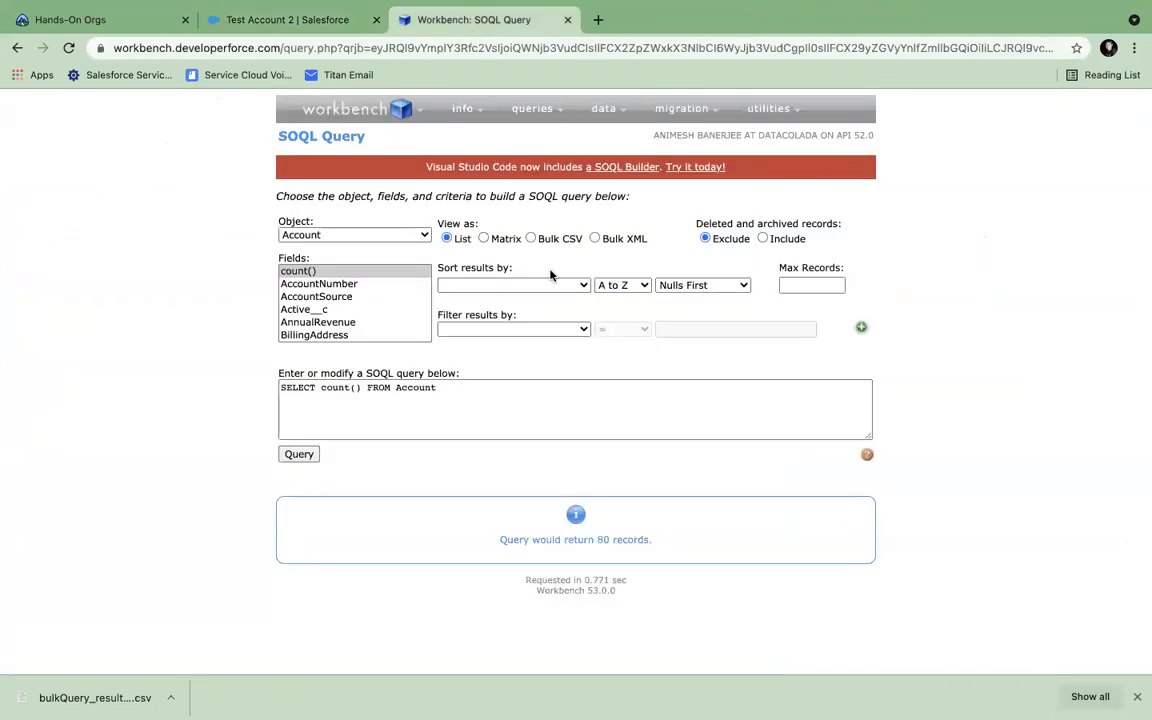
mouse_move(604, 110)
click(593, 133)
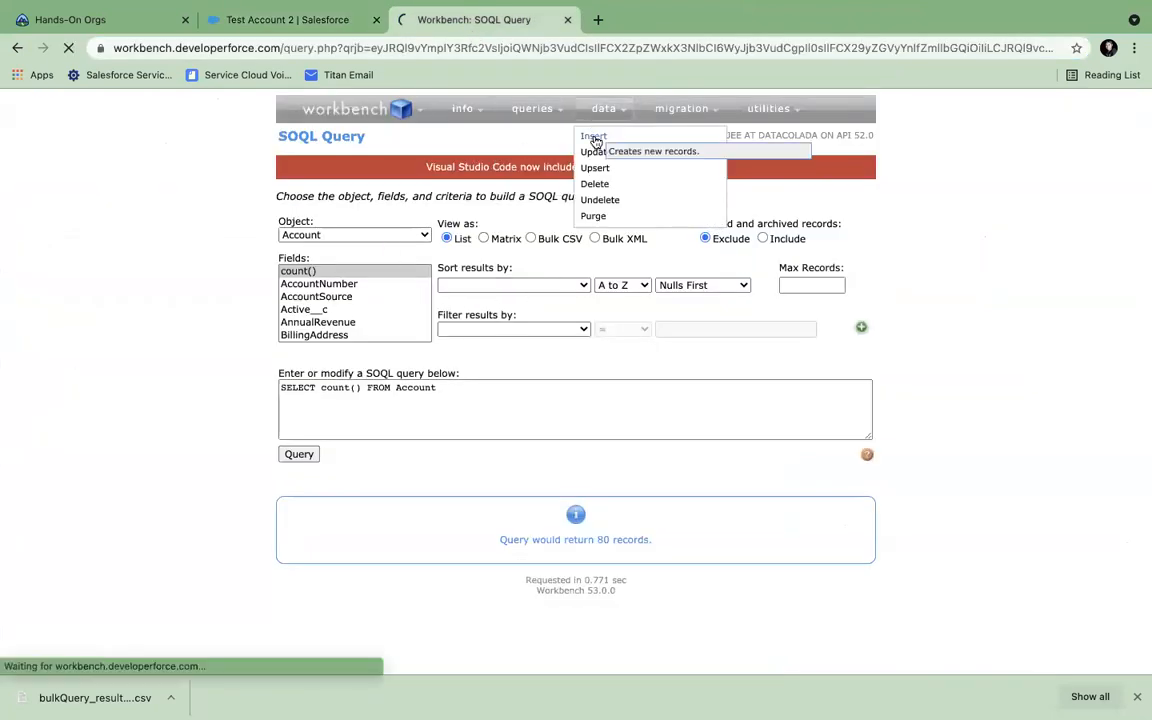
click(476, 250)
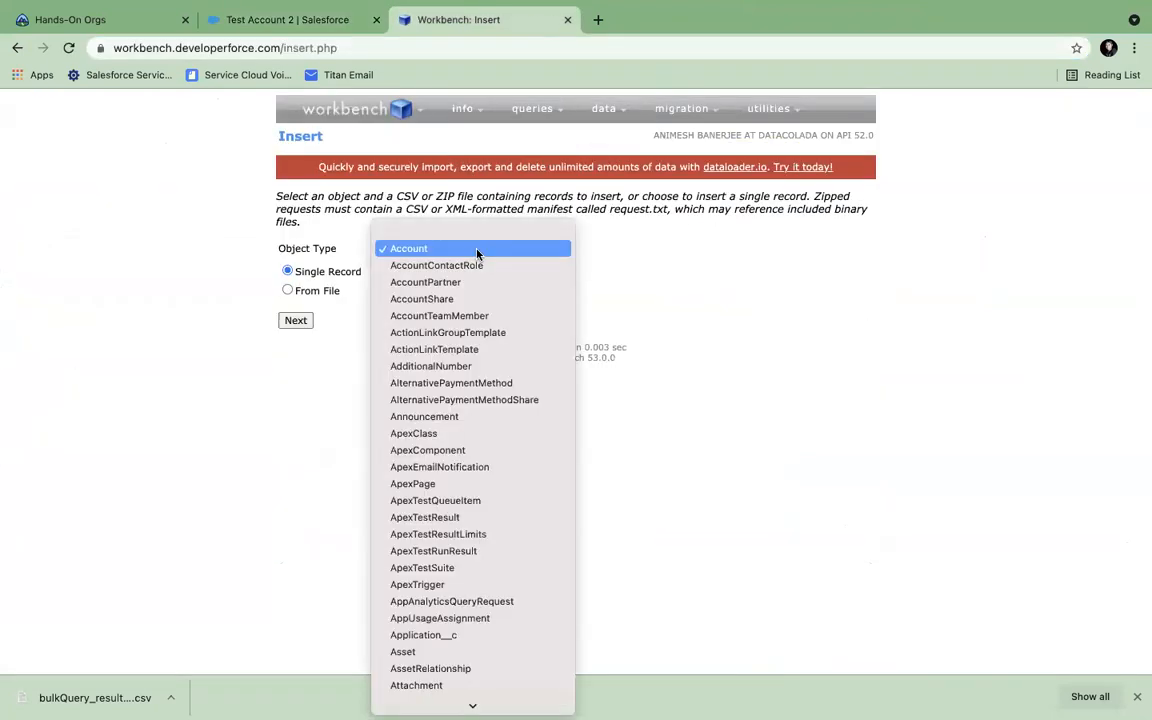
text(con)
key(Down)
key(Down)
key(Down)
key(Down)
key(Down)
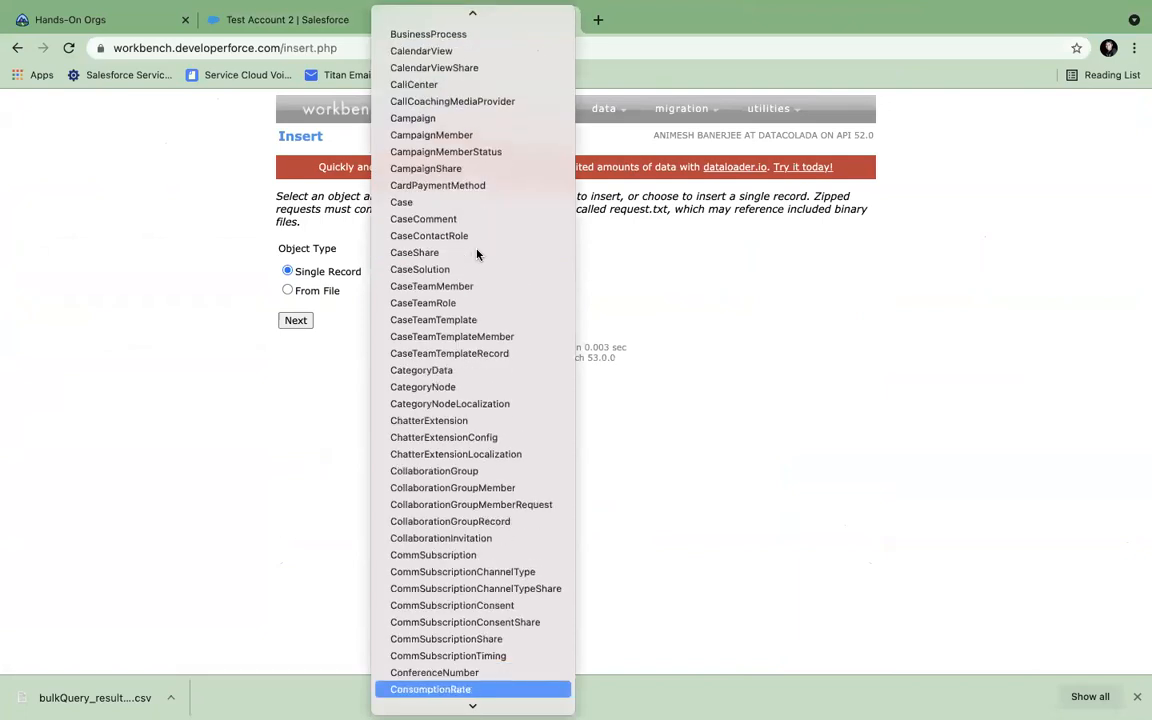
click(385, 673)
Start choosing a source file for the insert and look for the contact CSV in Documents and Downloads
click(407, 289)
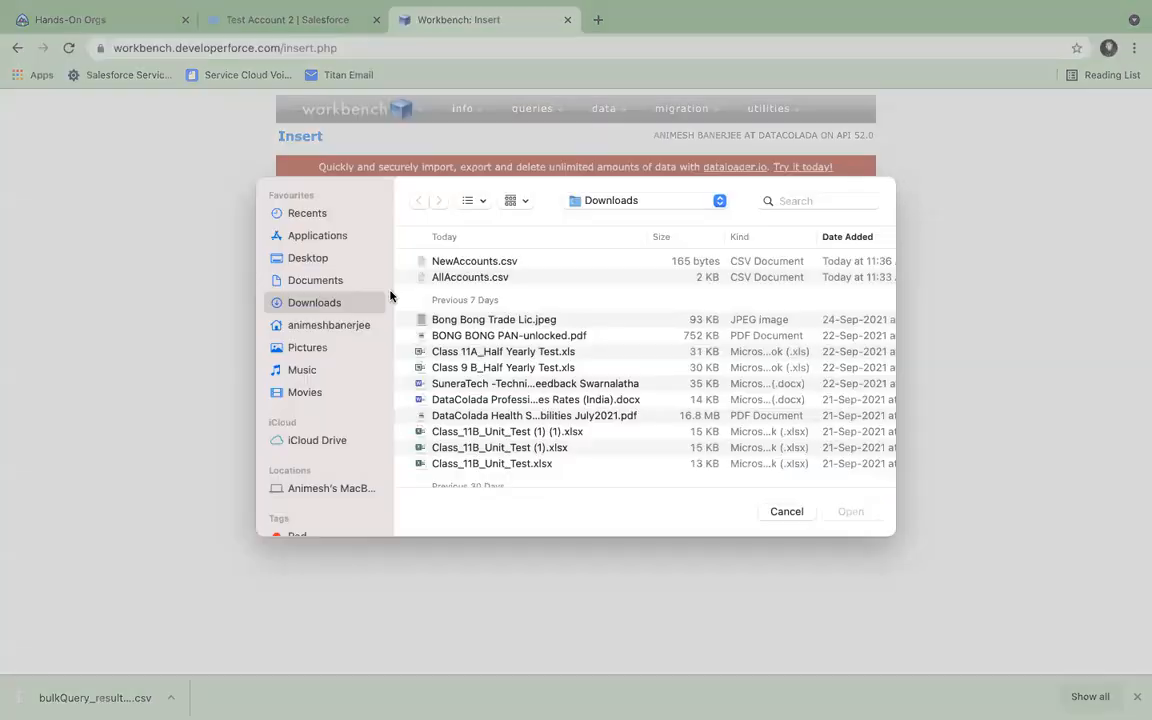
click(315, 285)
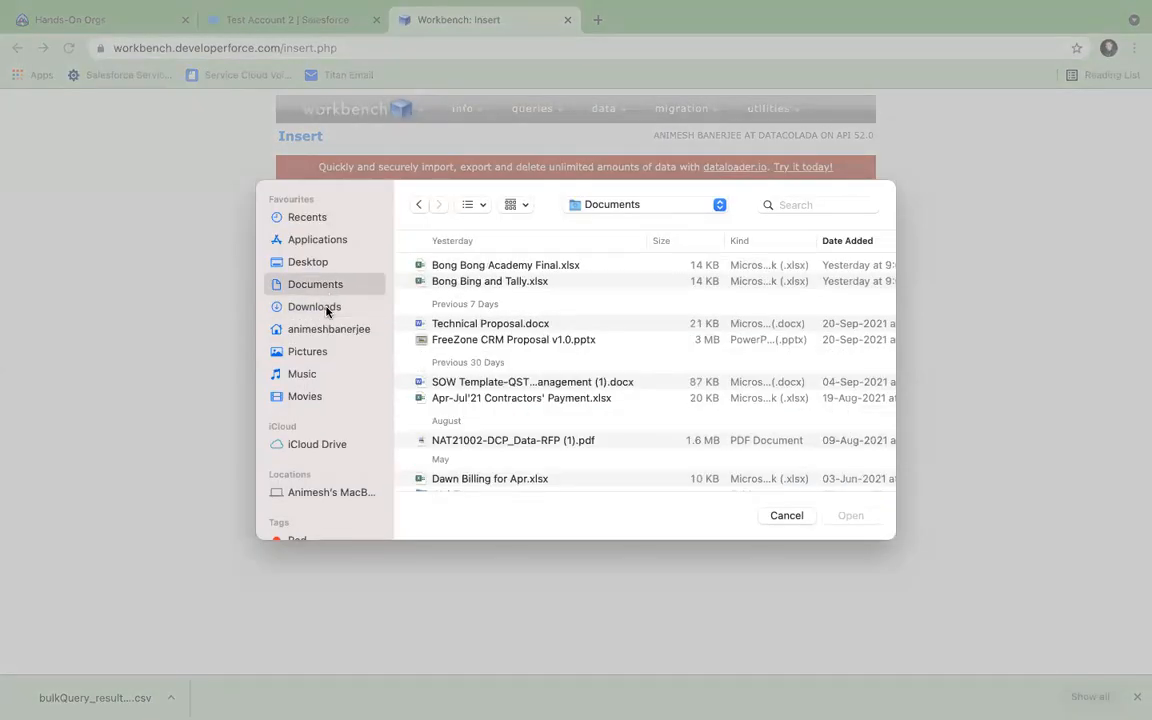
click(326, 310)
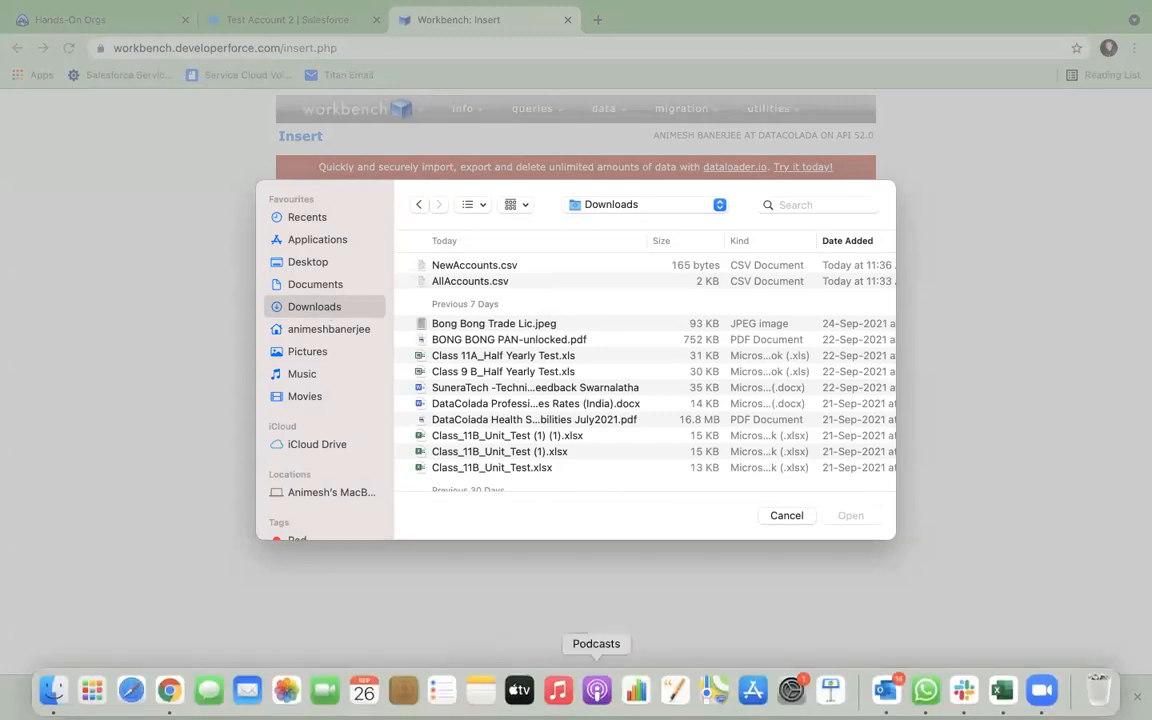
Switch to Excel, reopen the recent New Contact file and save a CSV copy of it in the Downloads folder
click(942, 689)
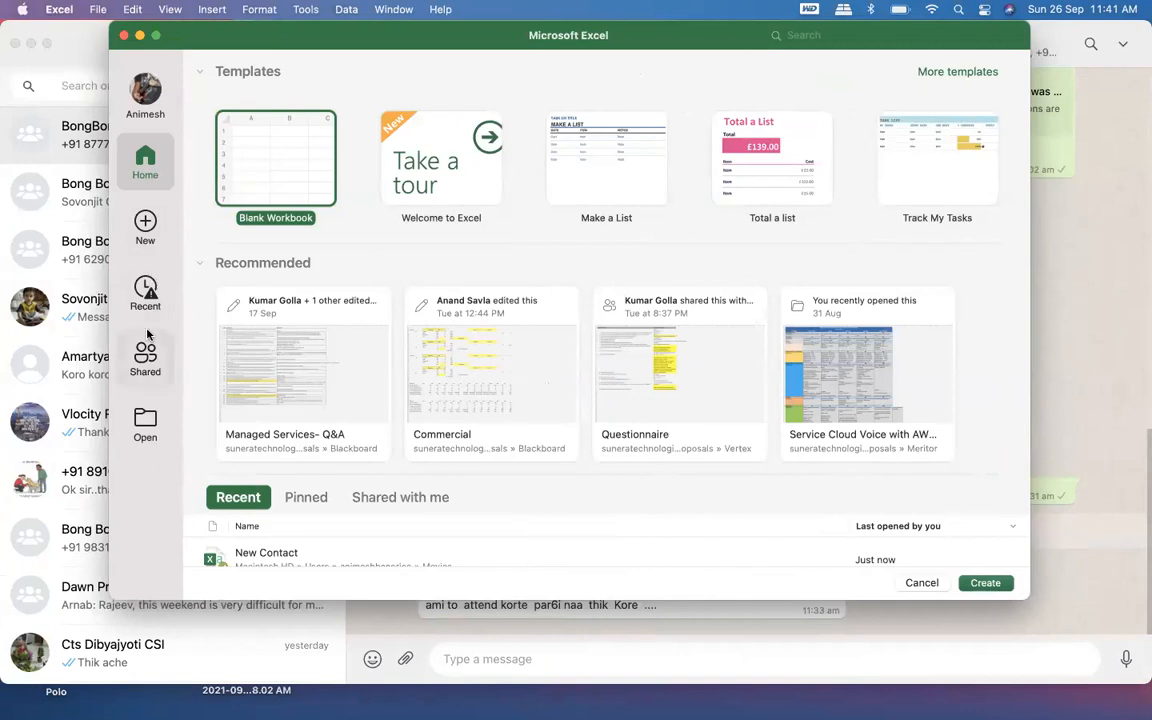
click(144, 297)
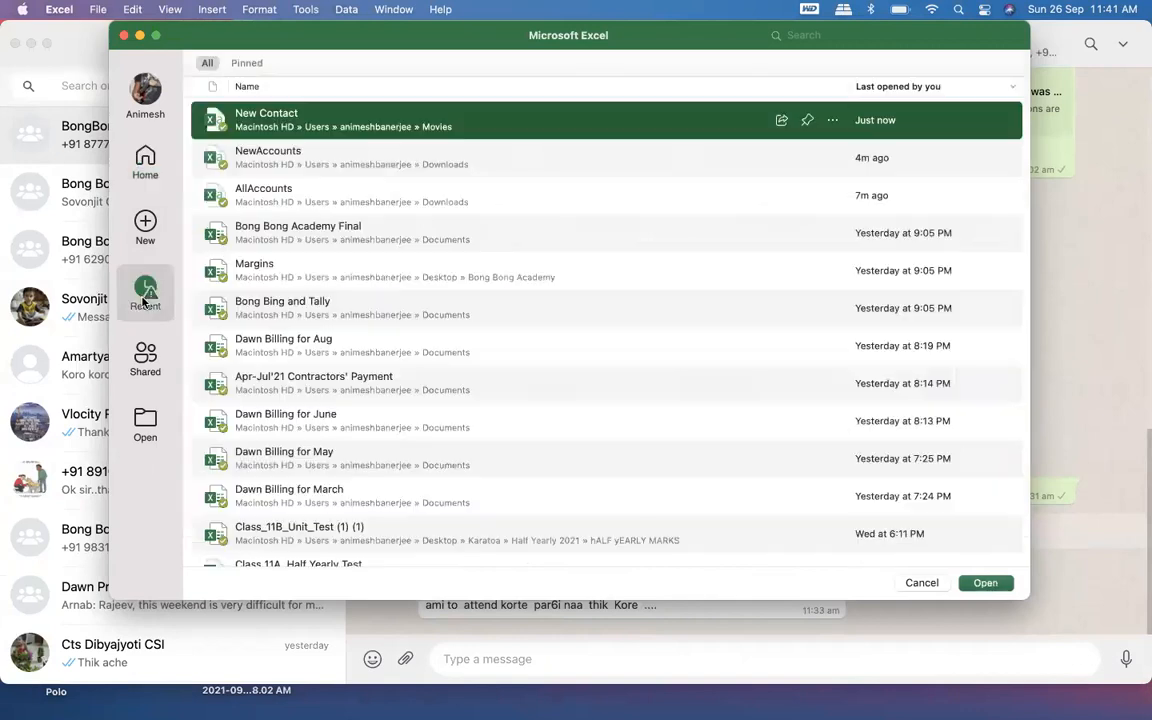
double_click(345, 128)
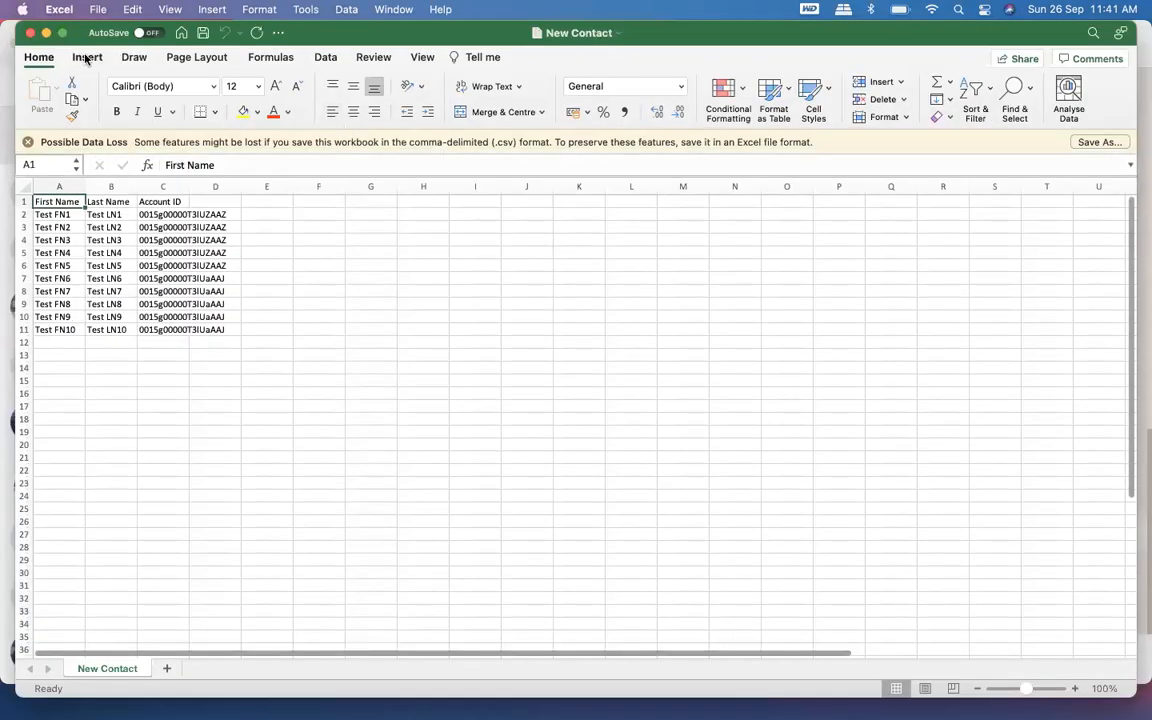
click(101, 9)
click(126, 131)
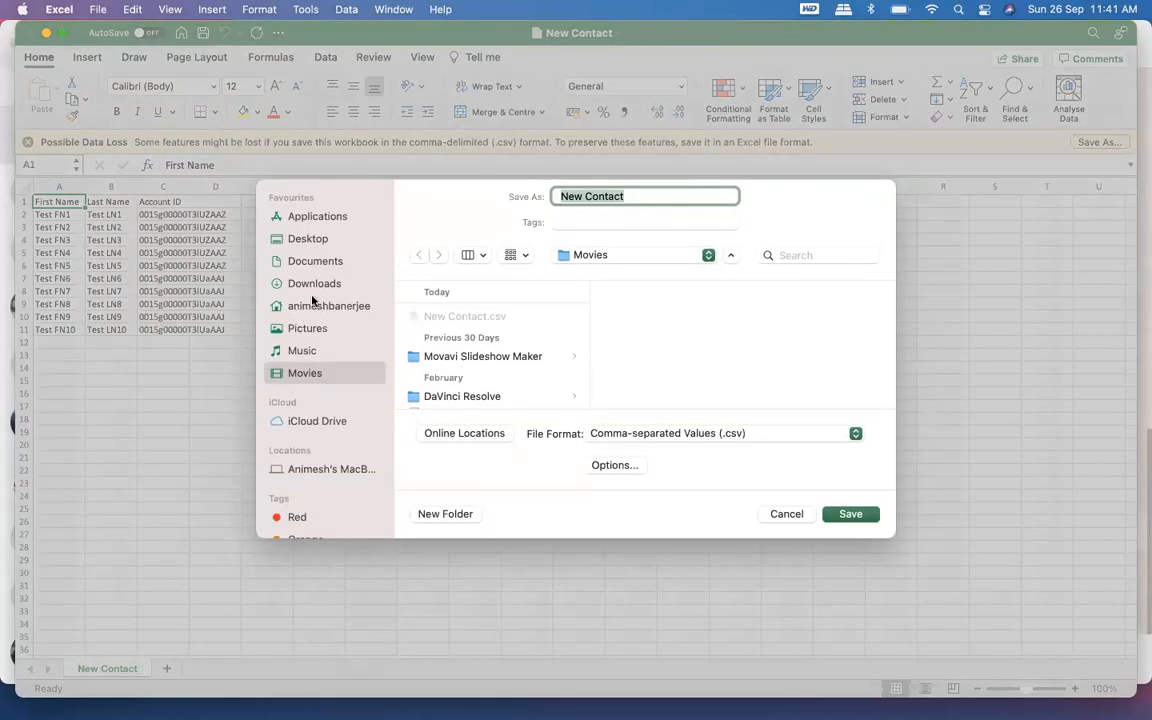
click(314, 285)
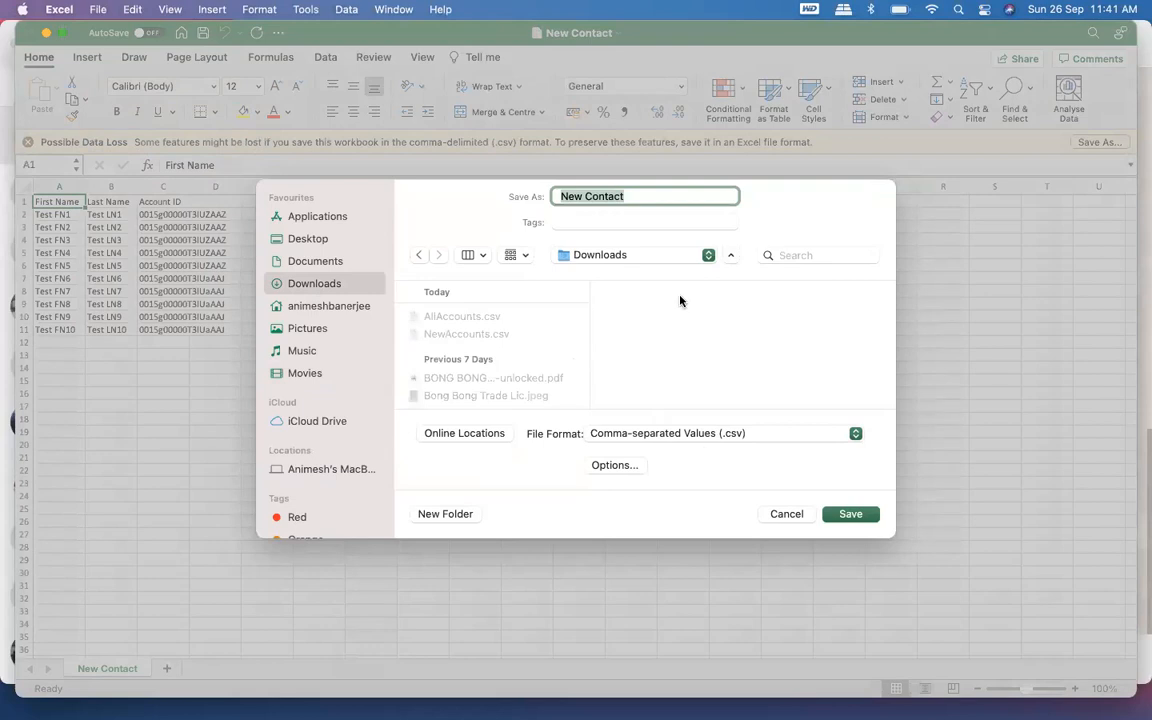
click(848, 514)
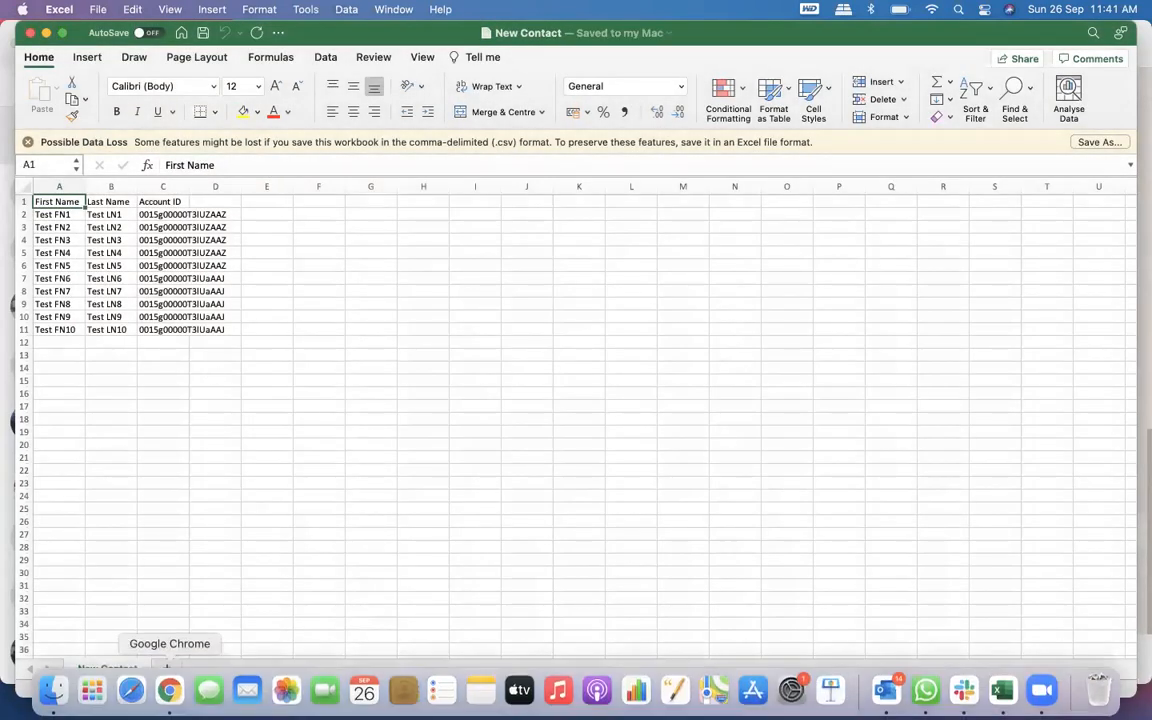
Switch back to Workbench, choose New Contact.csv from Downloads as the insert file and proceed to field mapping
click(169, 690)
click(496, 268)
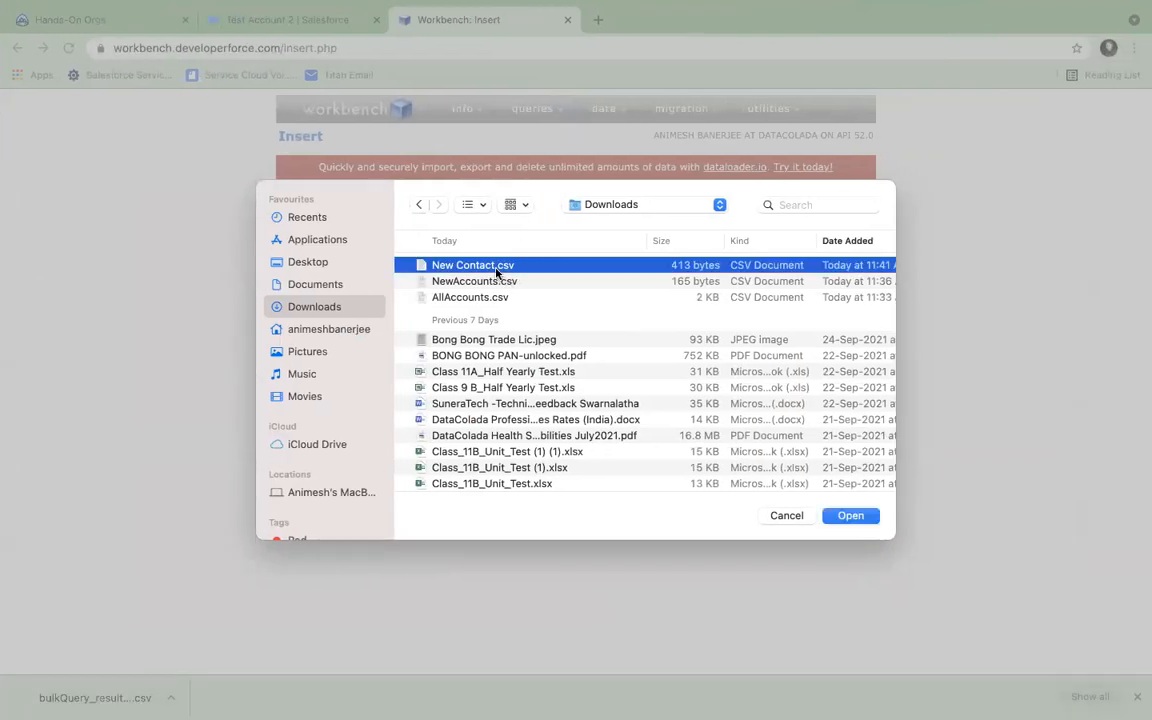
click(855, 518)
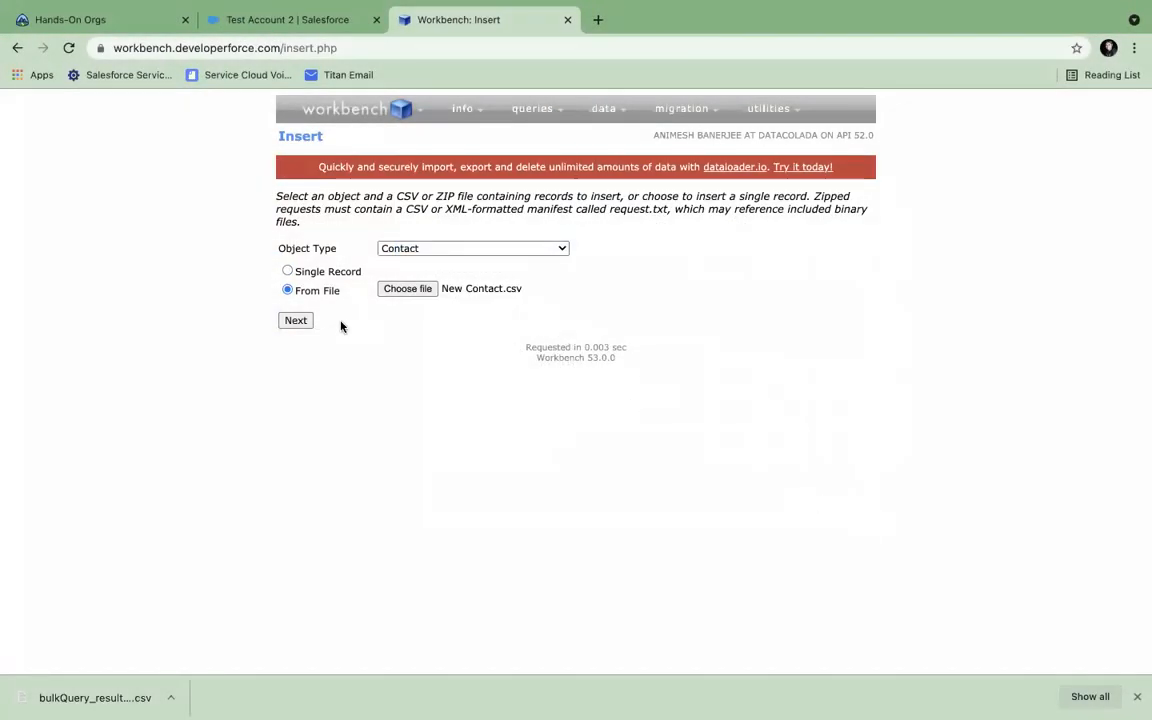
click(290, 321)
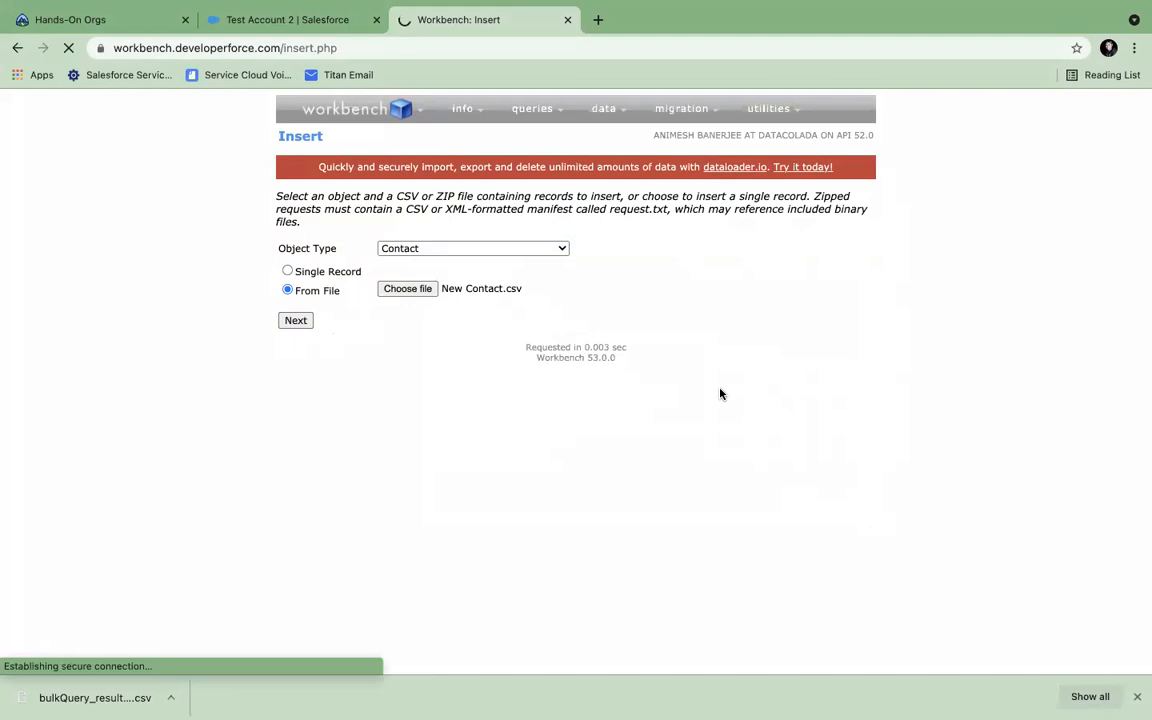
Map the LastName, FirstName and AccountId fields to the CSV columns Last Name, First Name and Account ID
scroll(720, 395, down, 2)
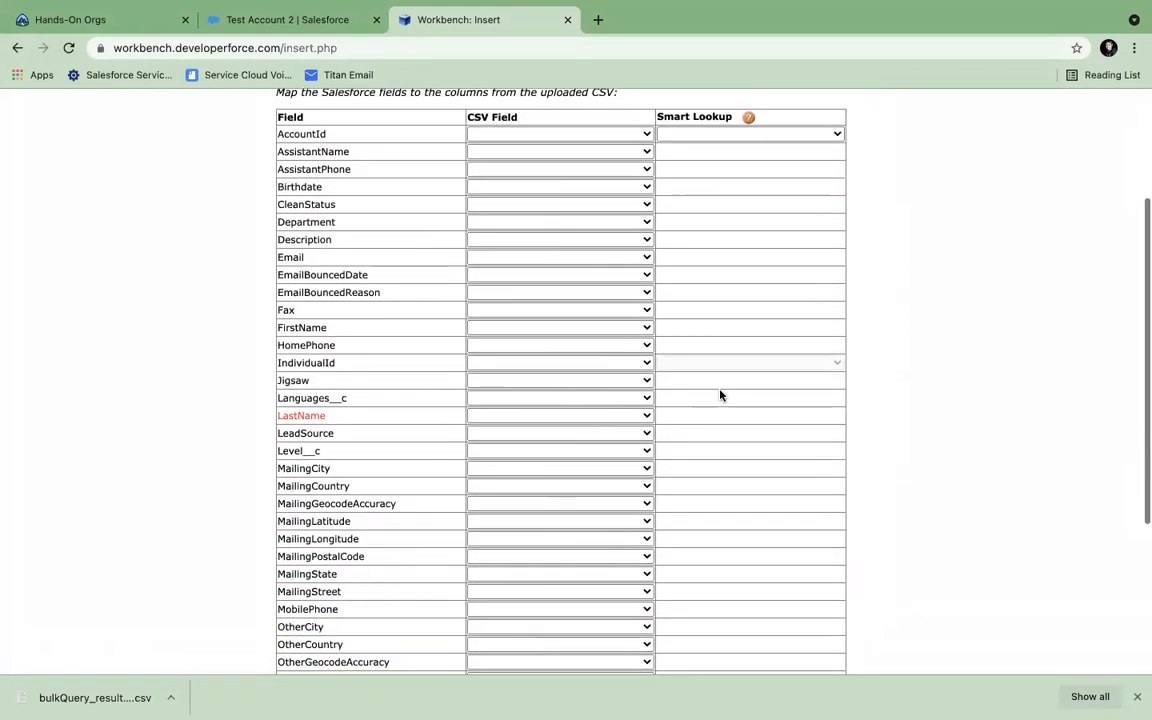
click(503, 420)
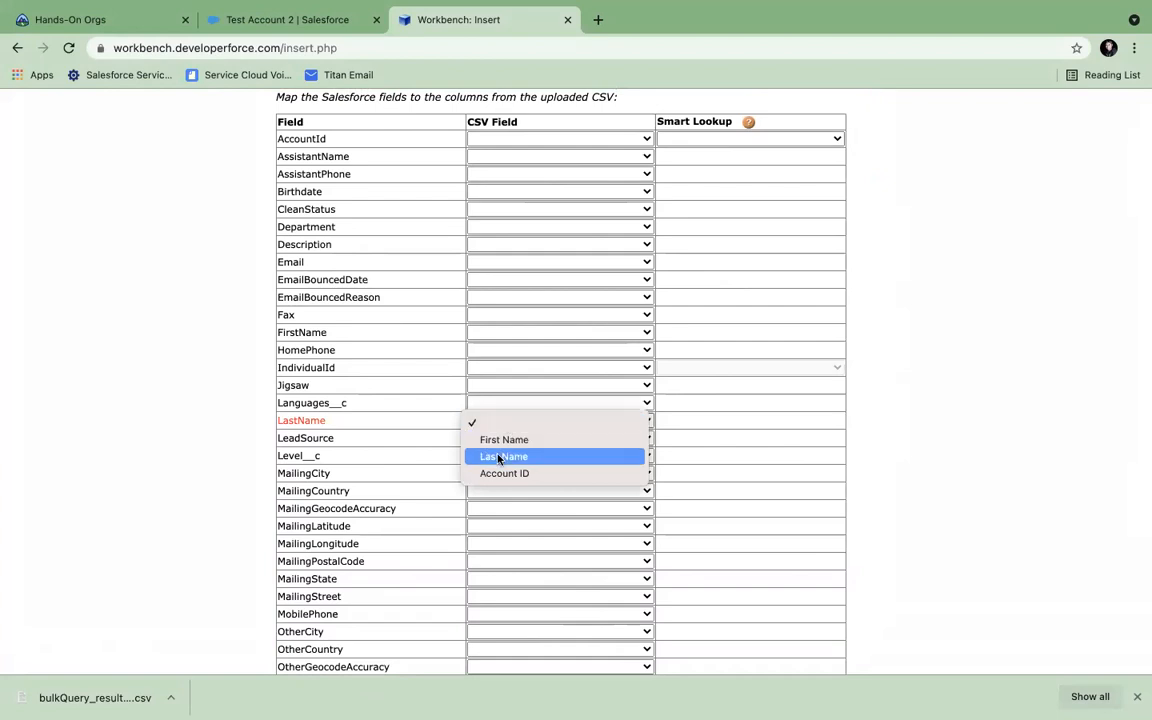
click(498, 456)
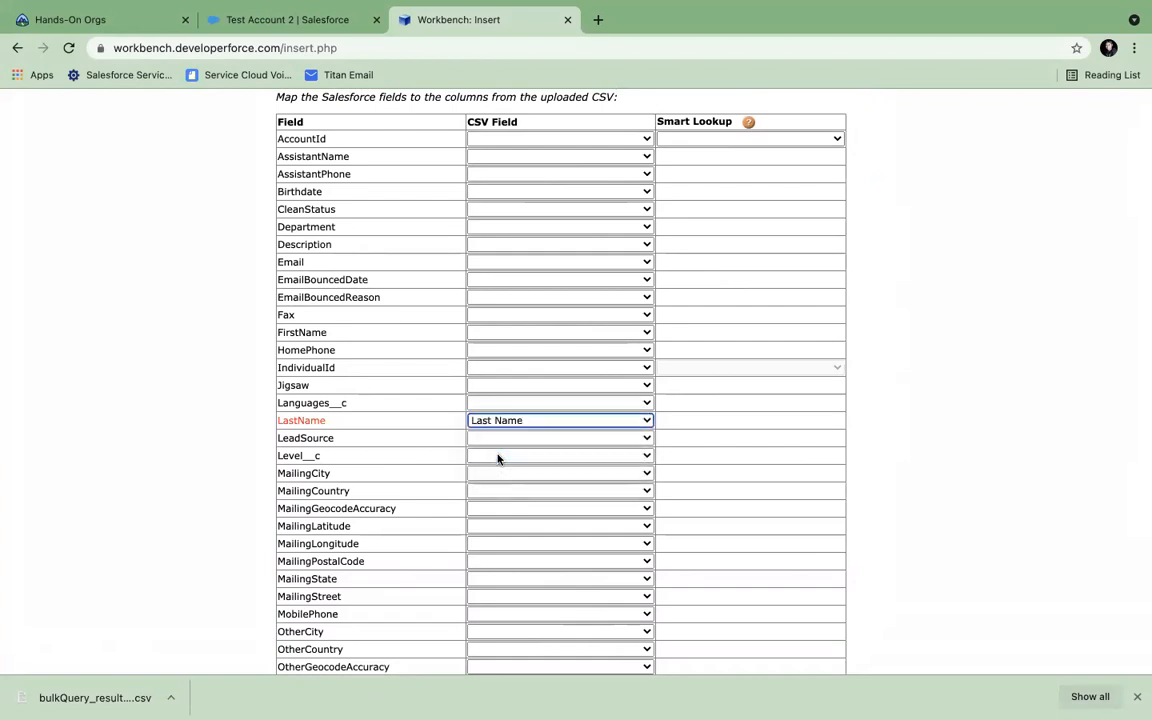
click(481, 332)
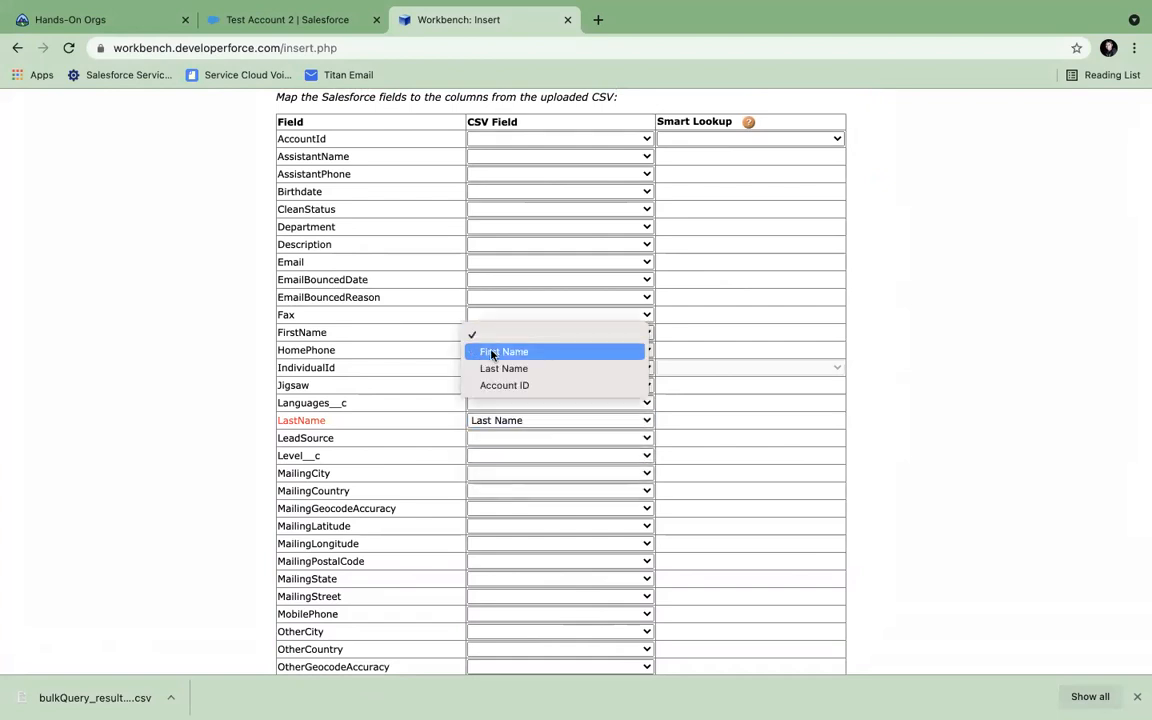
click(491, 352)
scroll(507, 491, down, 2)
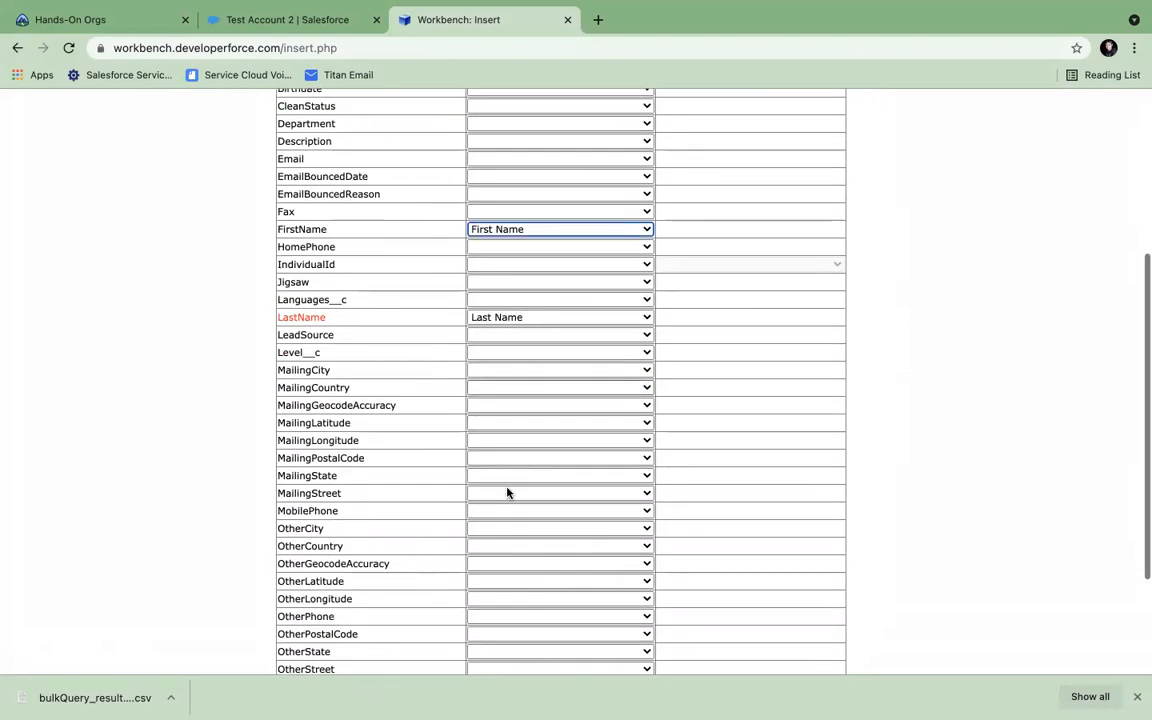
scroll(507, 491, up, 3)
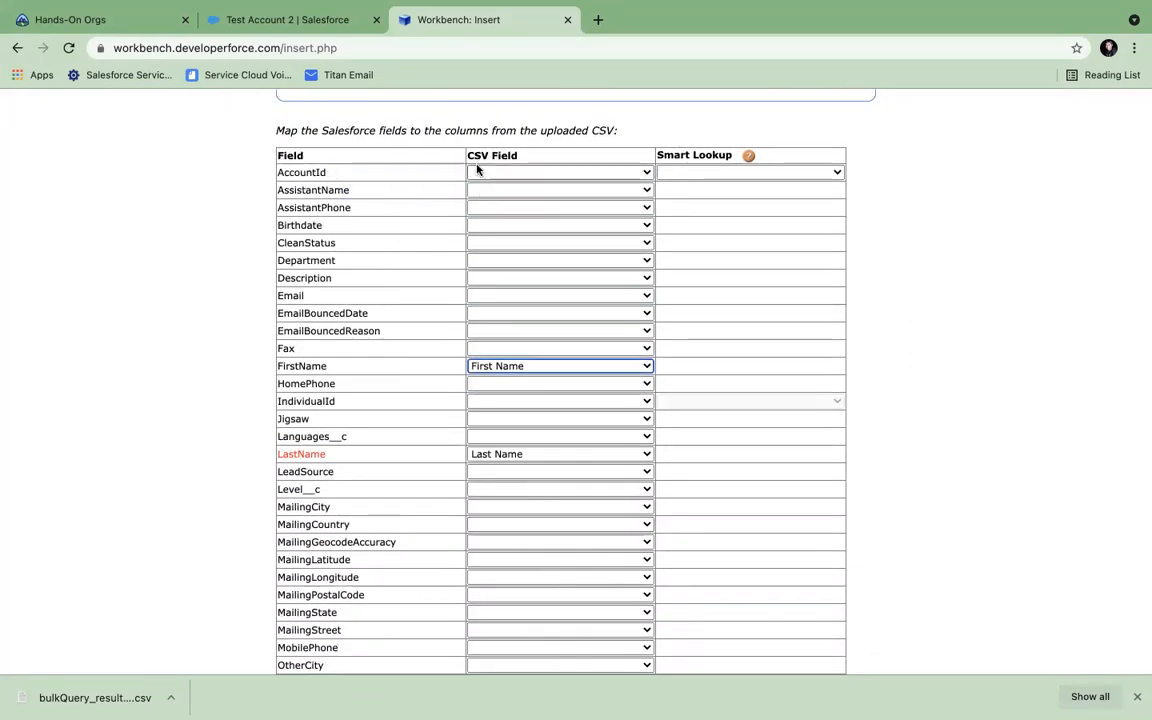
click(480, 172)
click(502, 225)
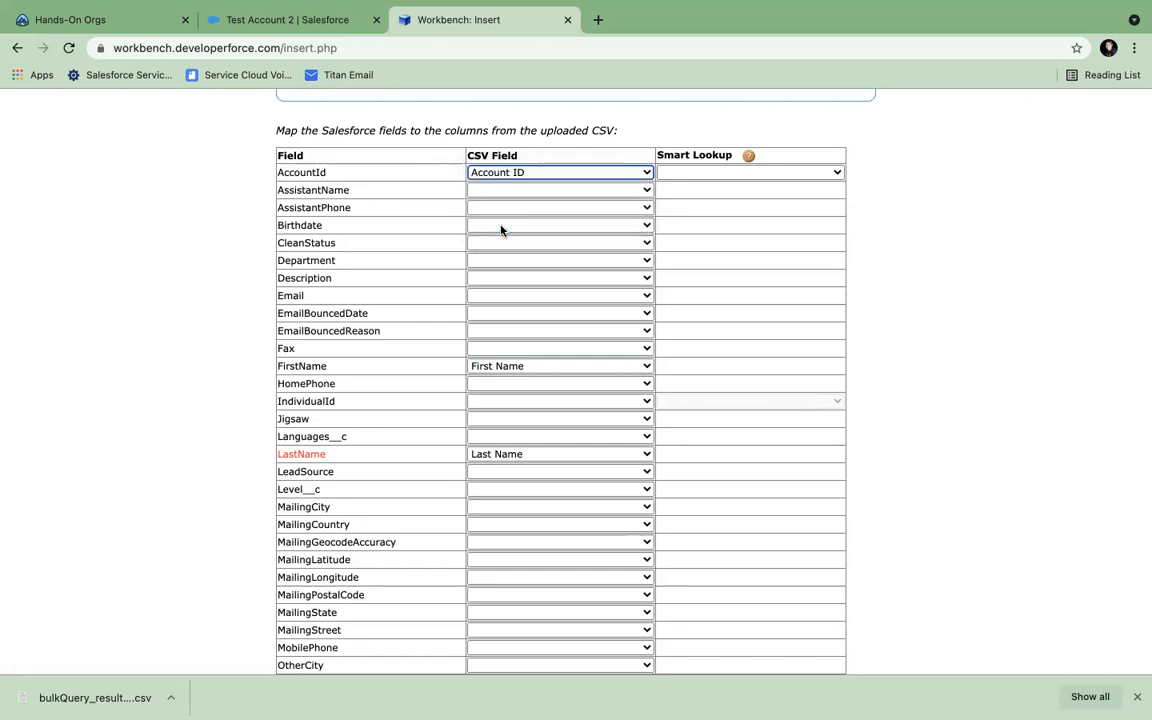
Submit the field mapping and confirm the insert of the contact records
scroll(501, 230, down, 5)
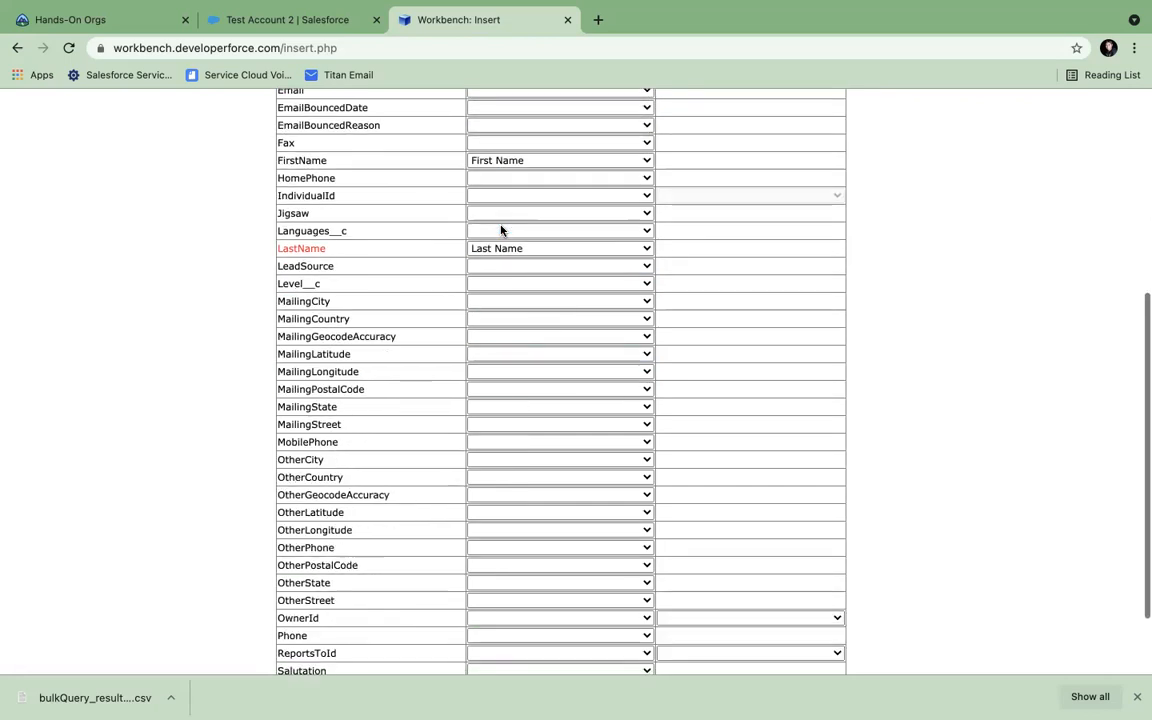
click(312, 618)
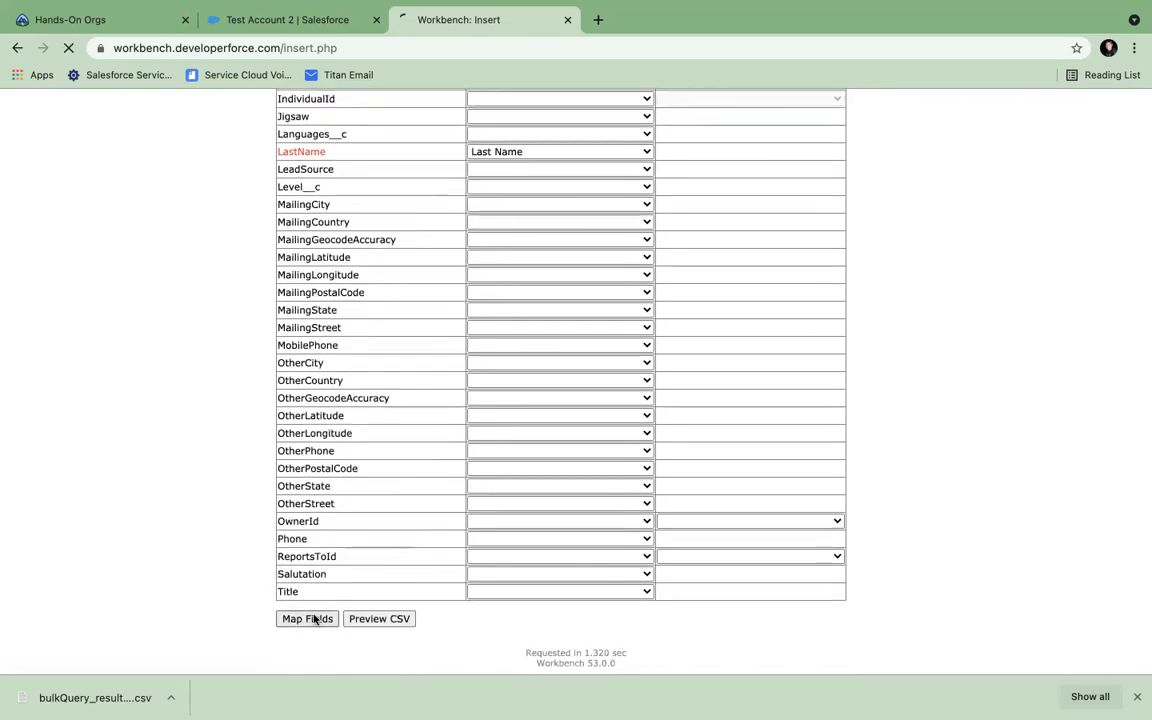
click(341, 416)
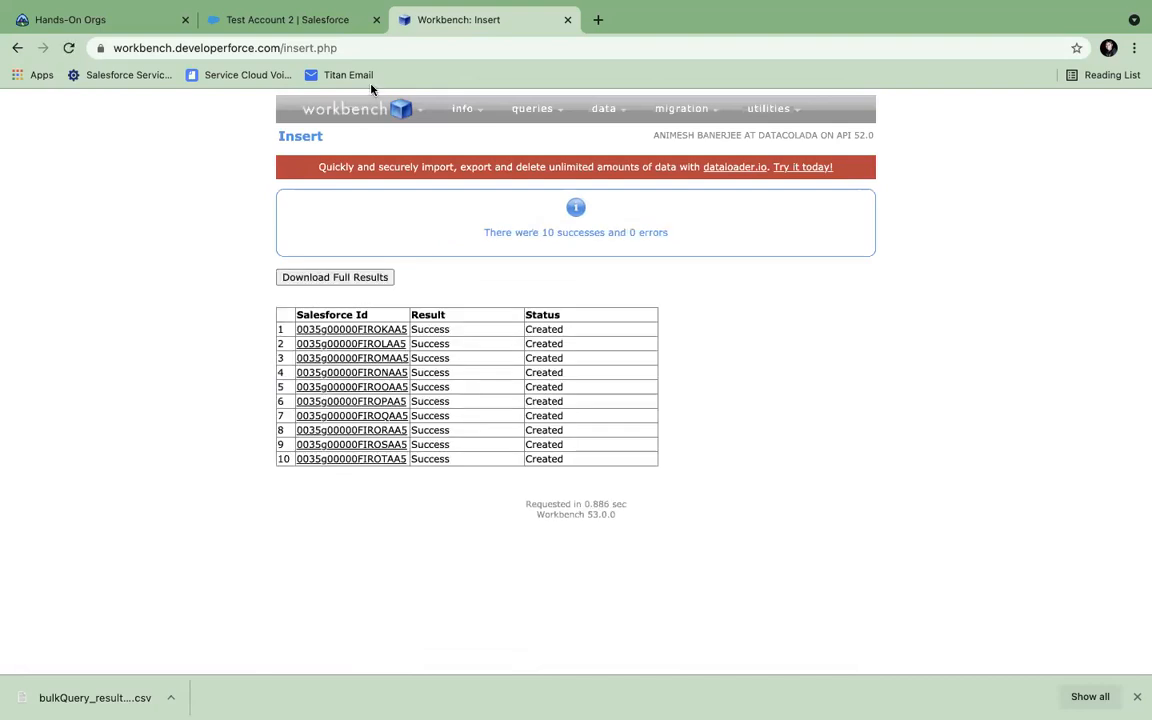
Switch to Salesforce, refresh Test Account 2 to check its related contacts, and check those of Test Account 1
click(290, 20)
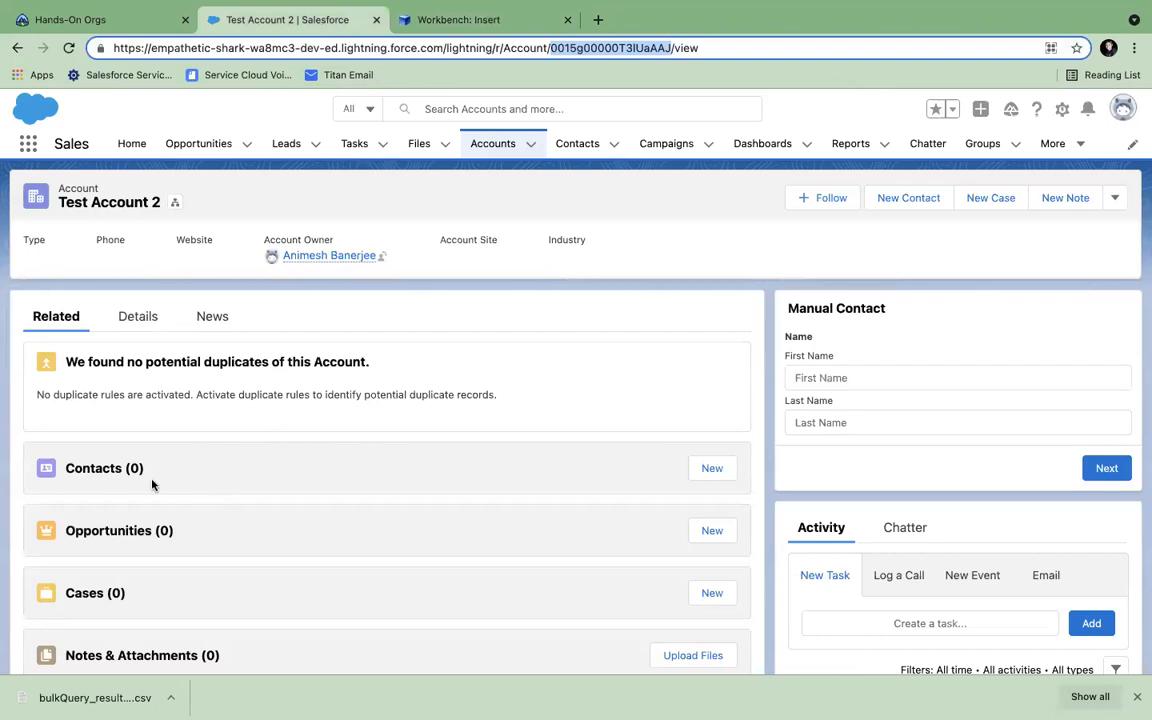
click(68, 47)
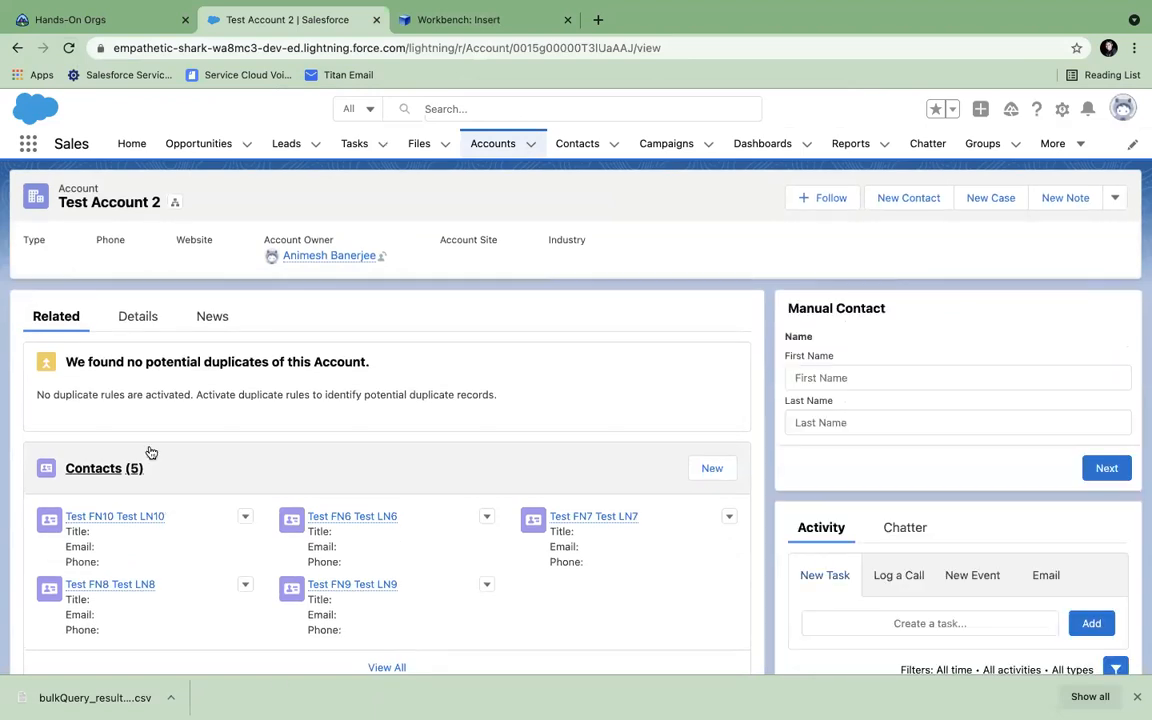
click(495, 144)
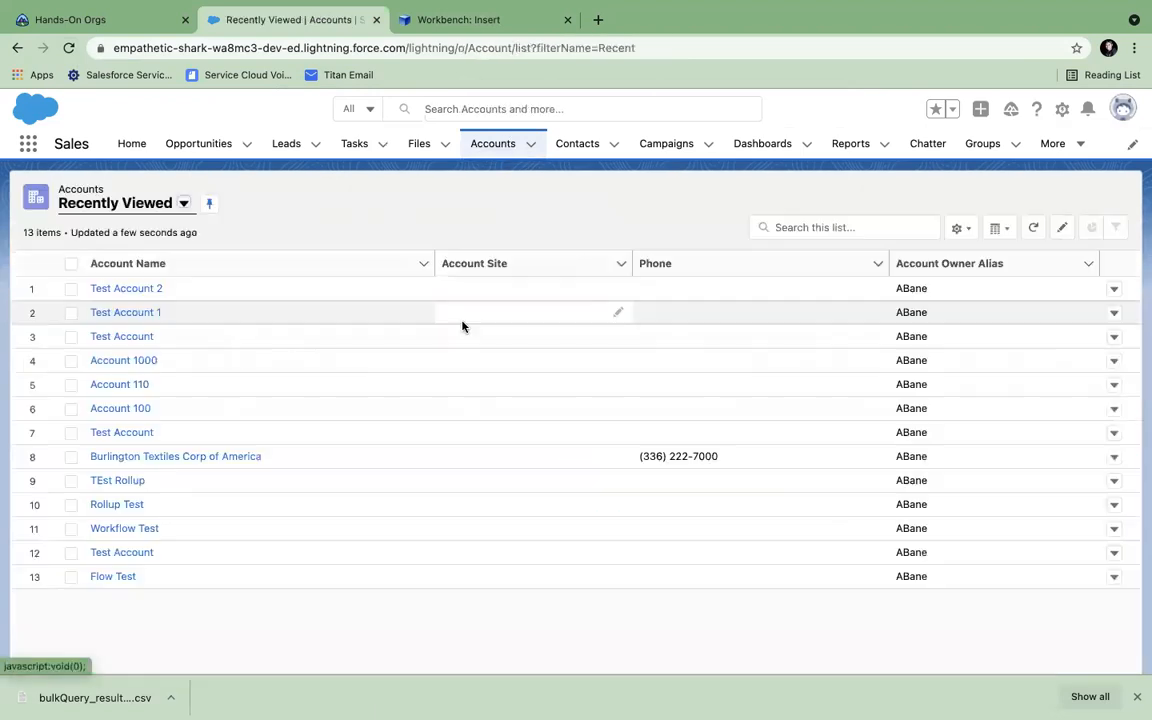
click(155, 313)
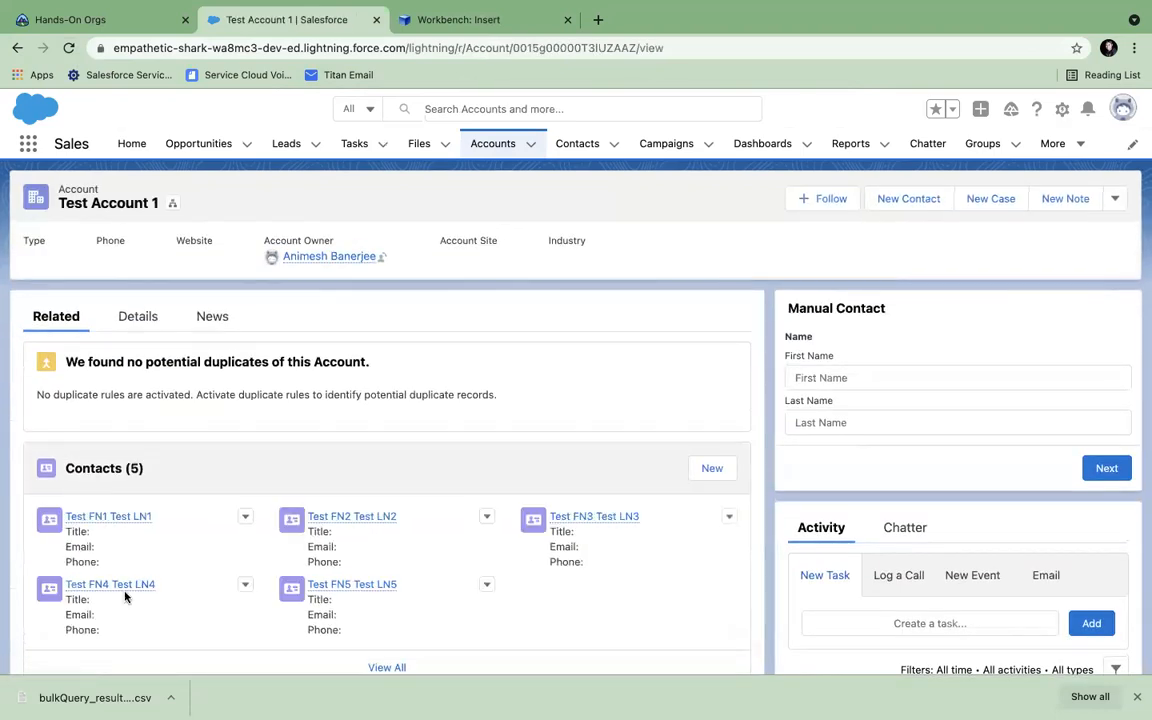
Display the All Contacts list view and review the account names of the Test FN contacts against the Workbench insert results
click(586, 147)
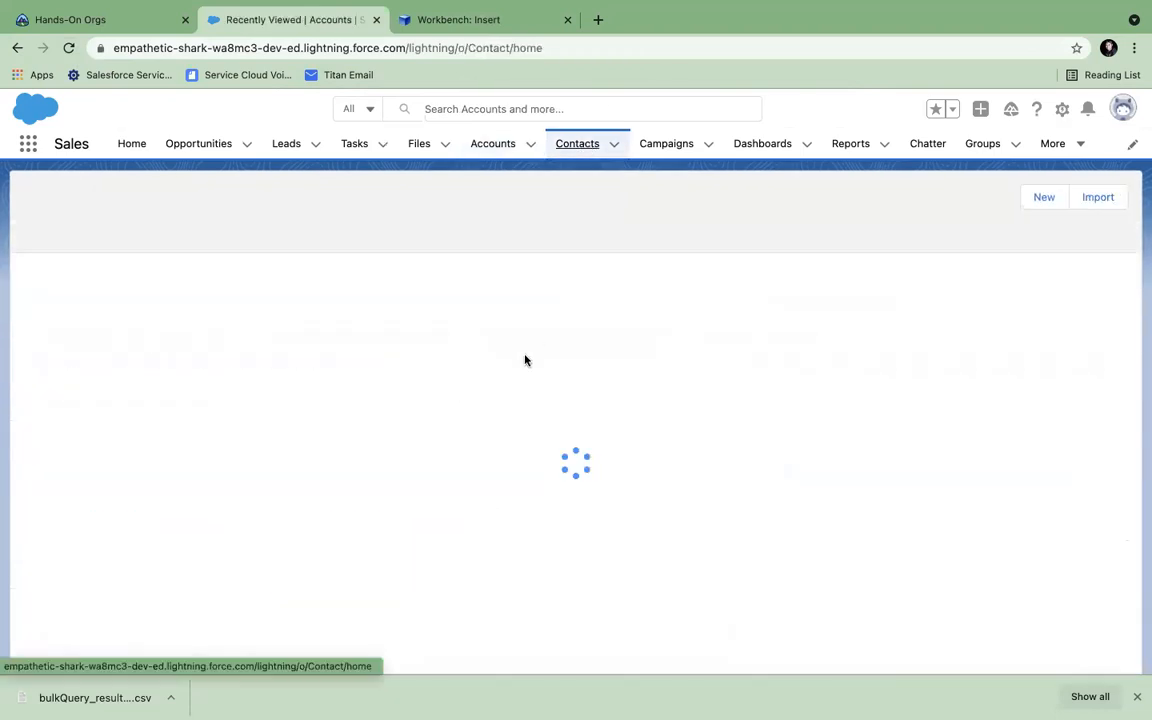
click(182, 204)
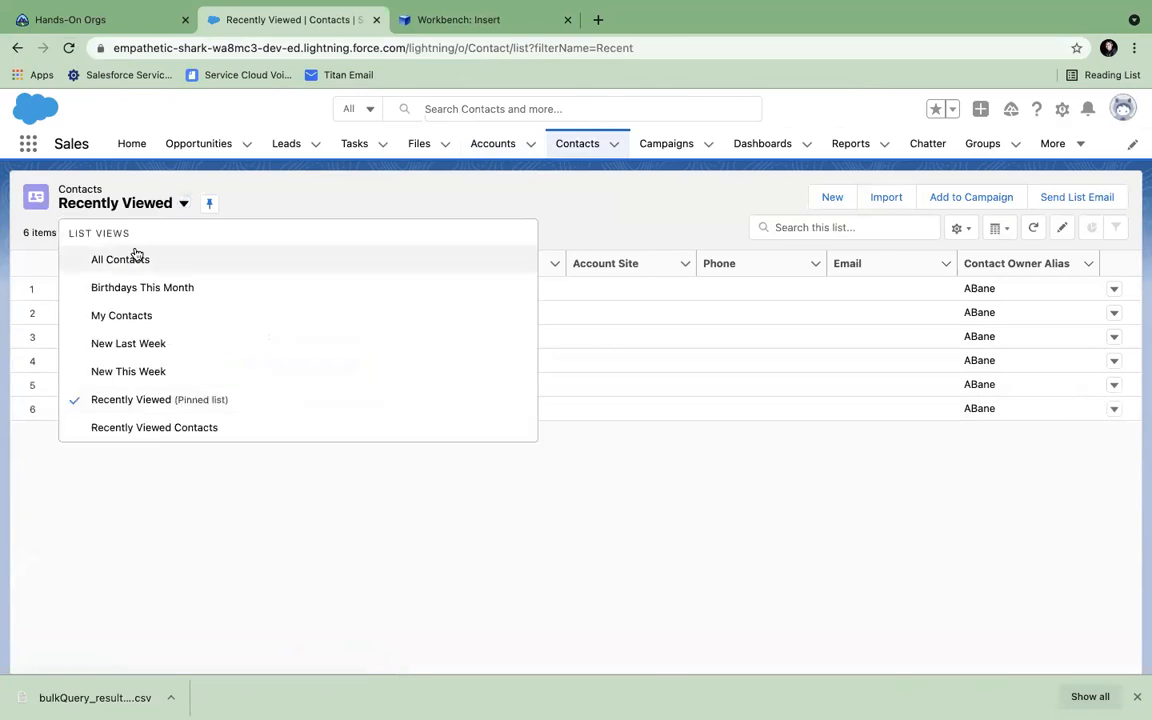
click(134, 257)
scroll(217, 446, down, 1)
scroll(218, 444, down, 15)
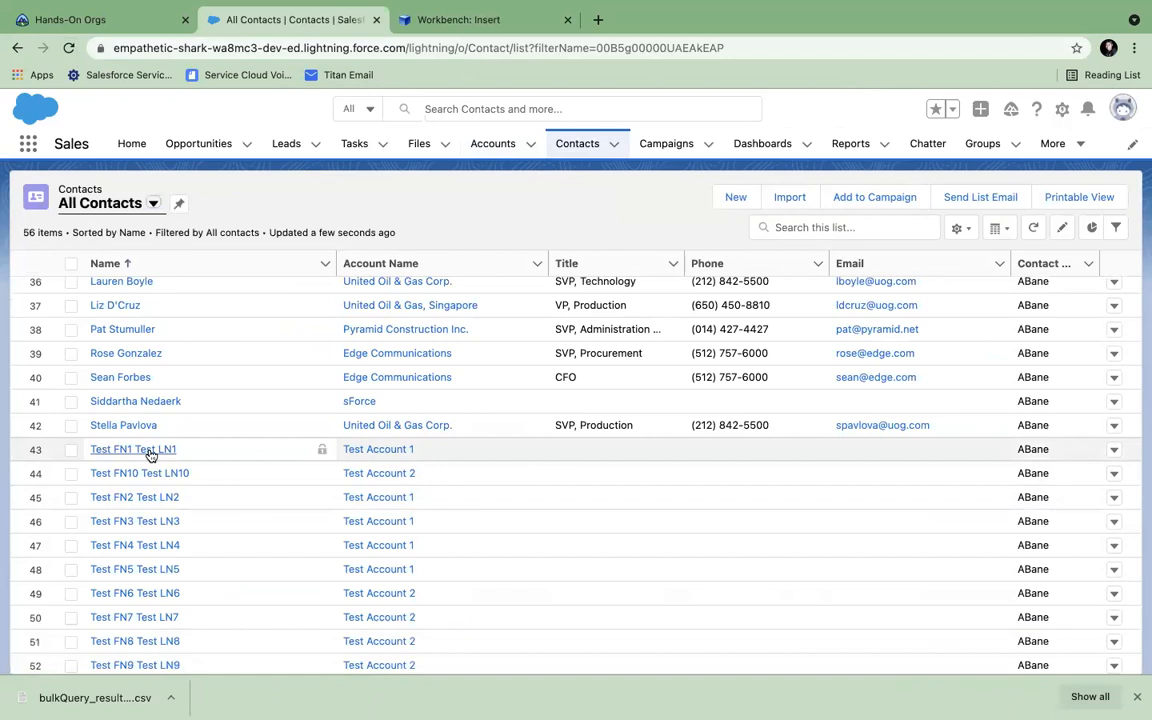
scroll(200, 450, down, 2)
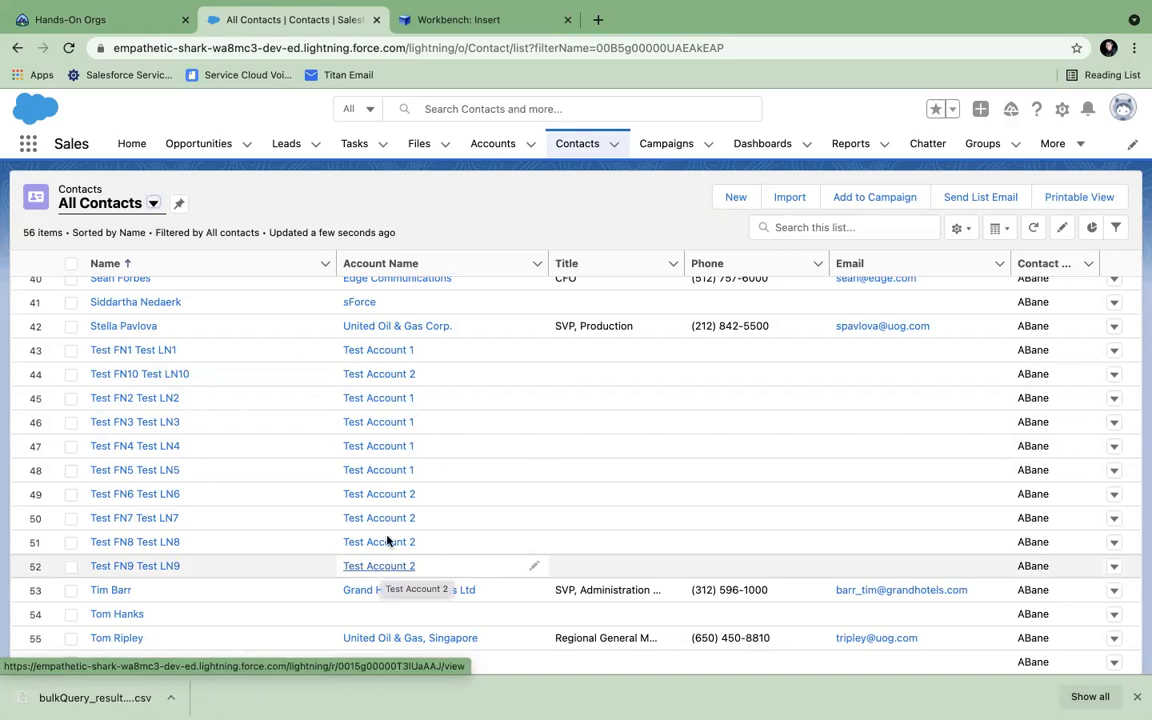
click(442, 28)
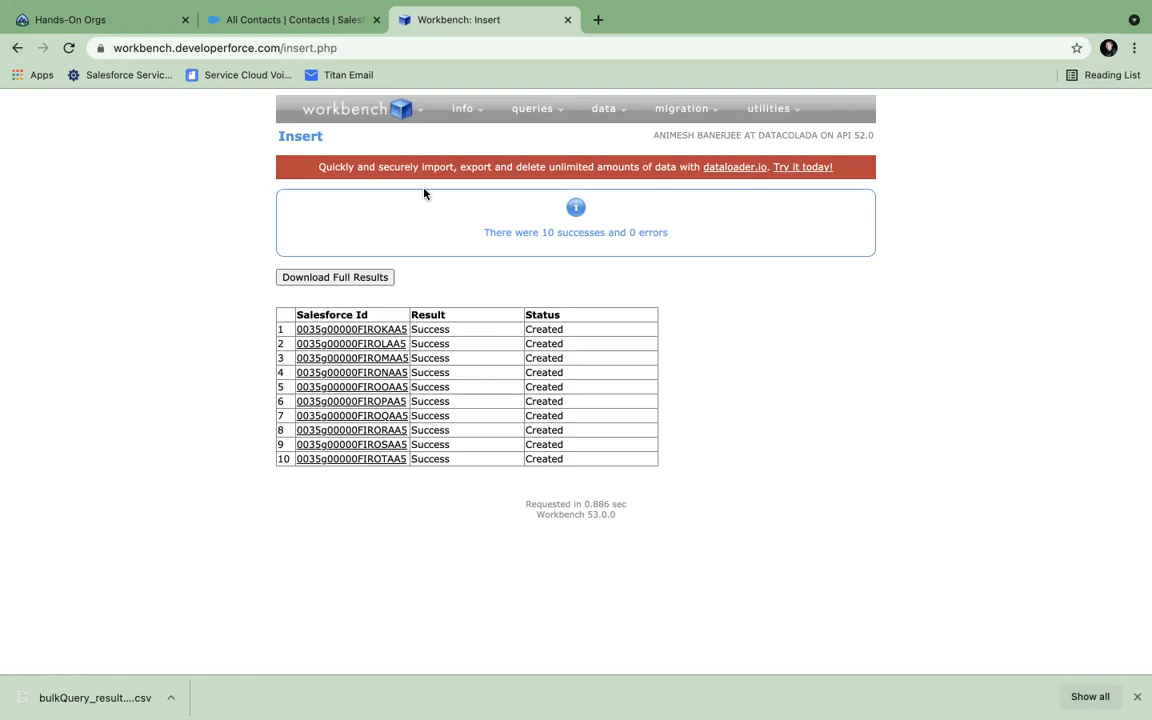
Return to Salesforce, open Setup and browse the Account object's Fields & Relationships in Object Manager
click(321, 28)
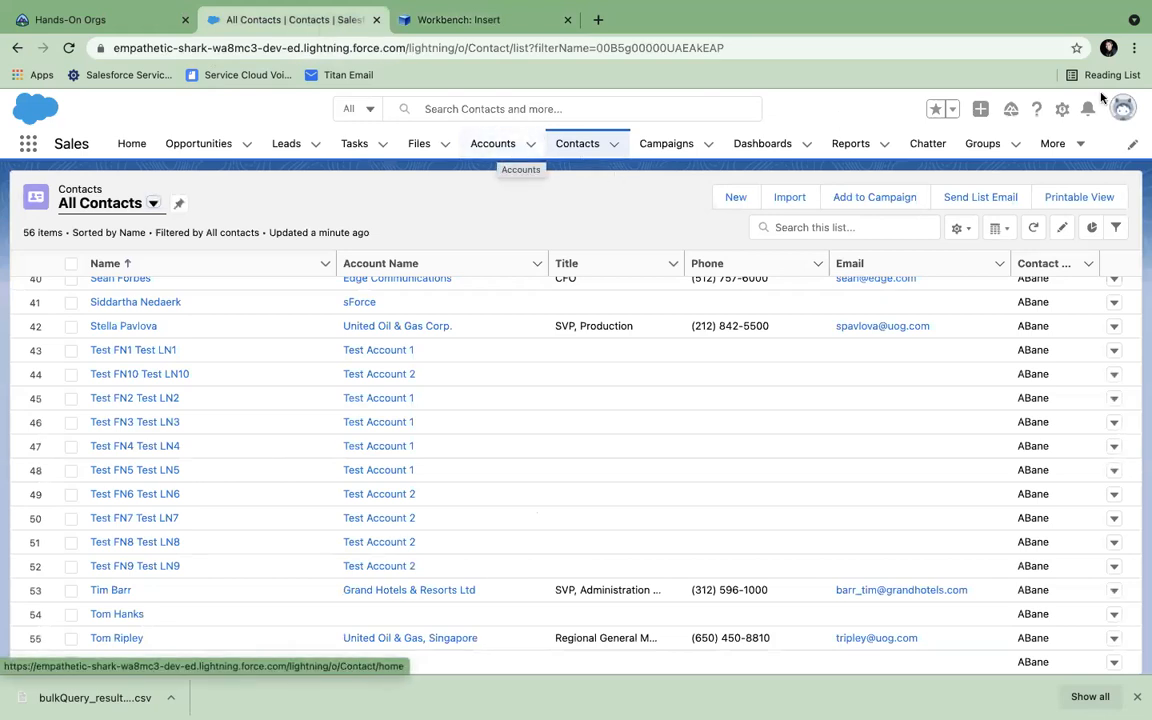
click(1061, 112)
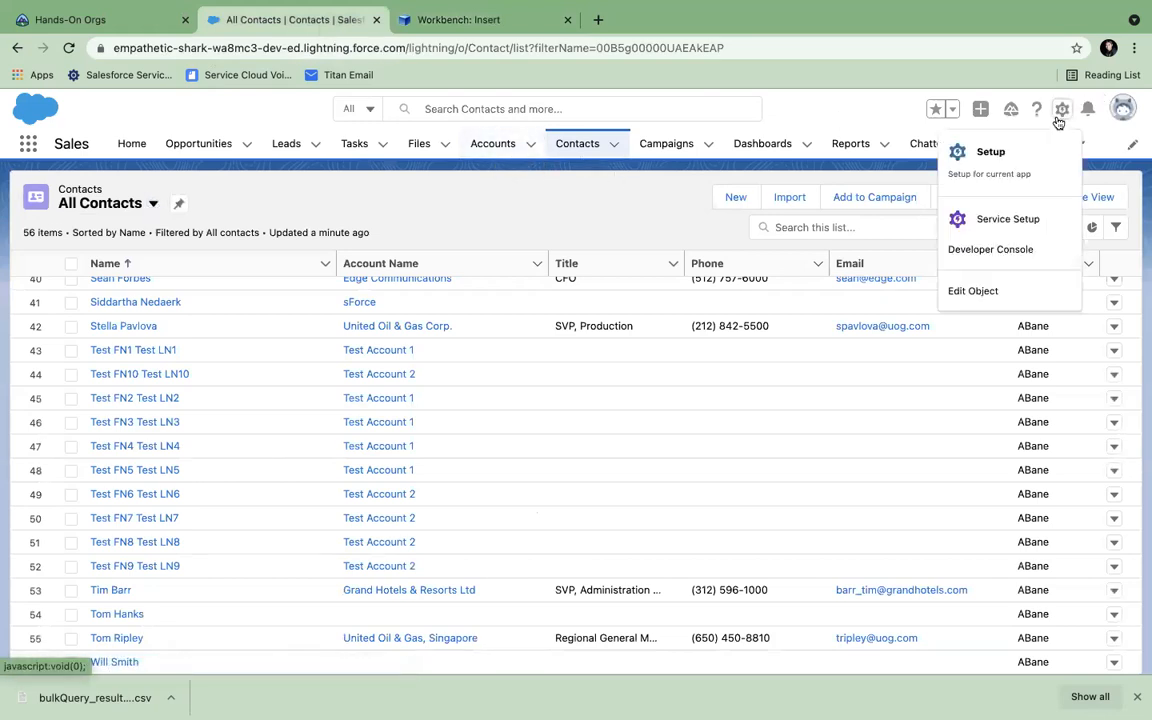
click(1016, 170)
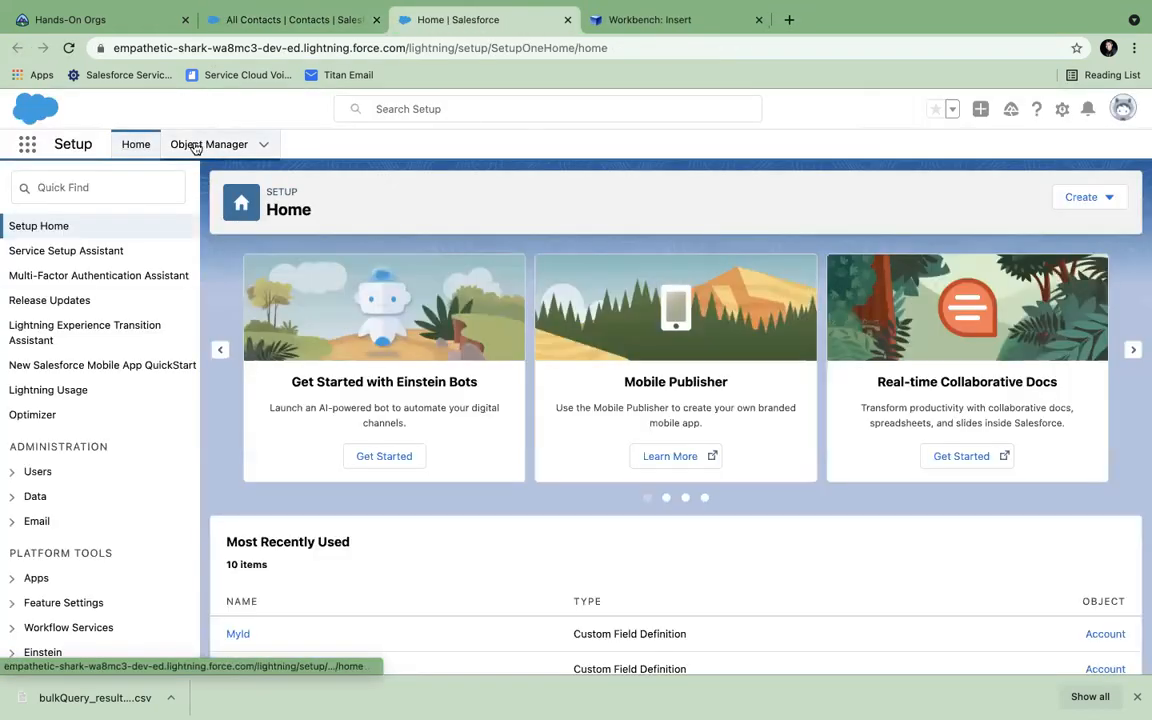
click(195, 146)
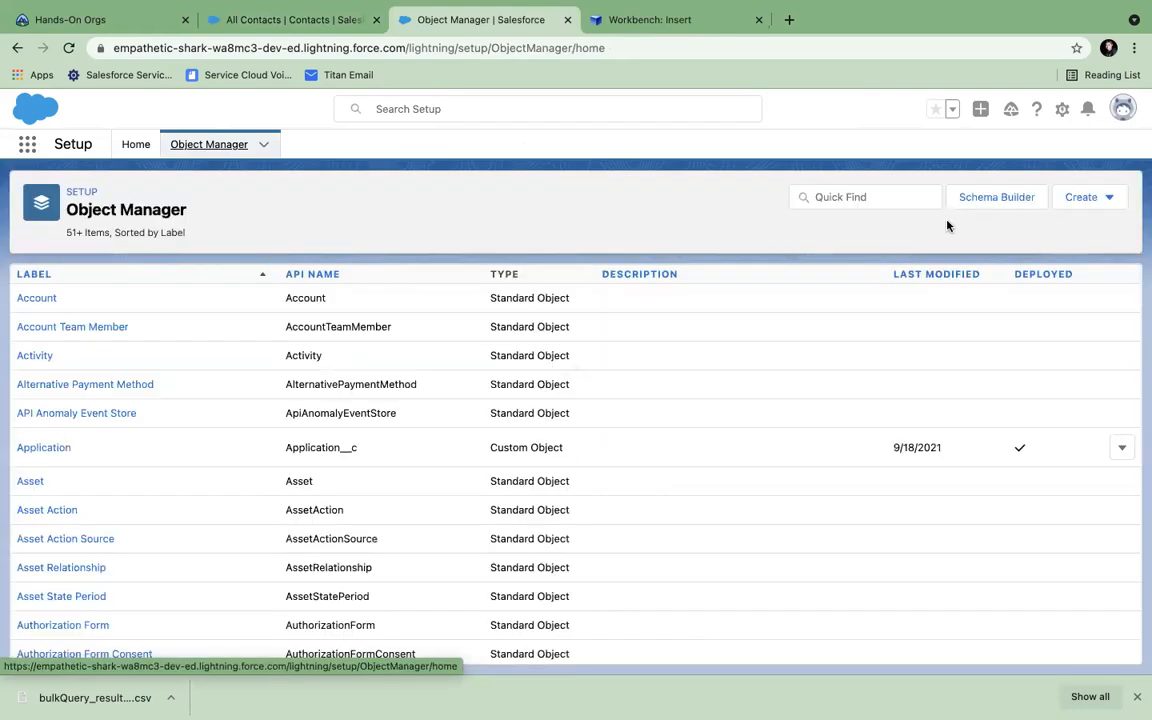
click(36, 299)
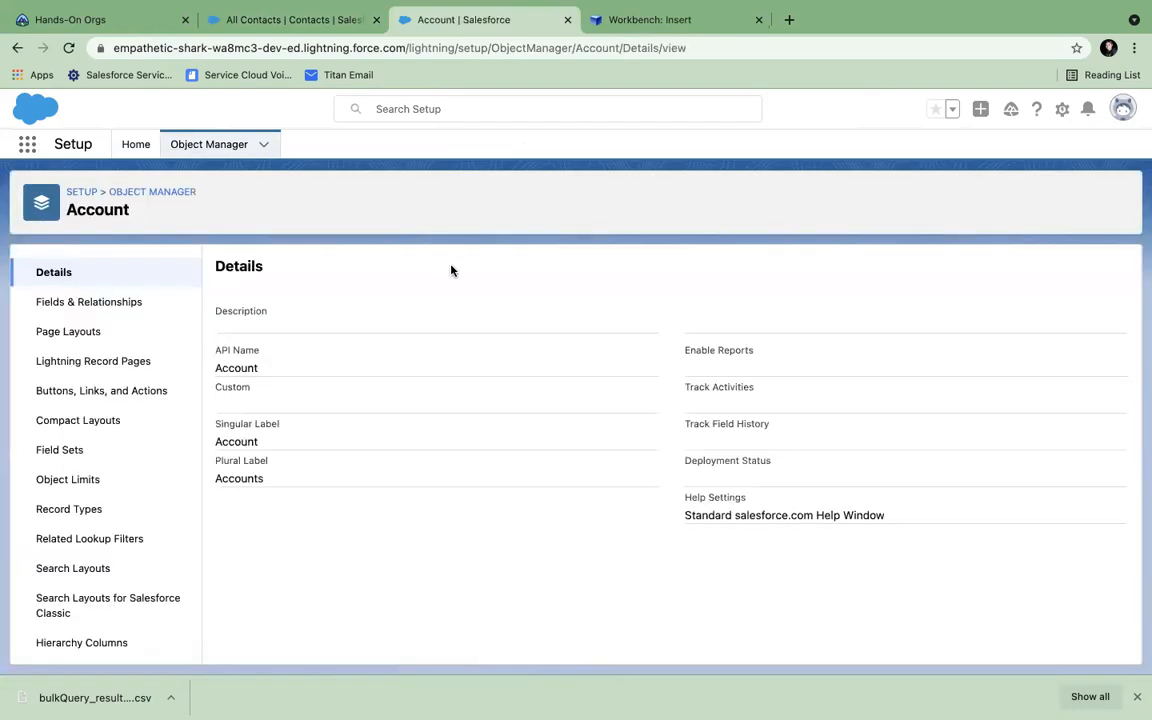
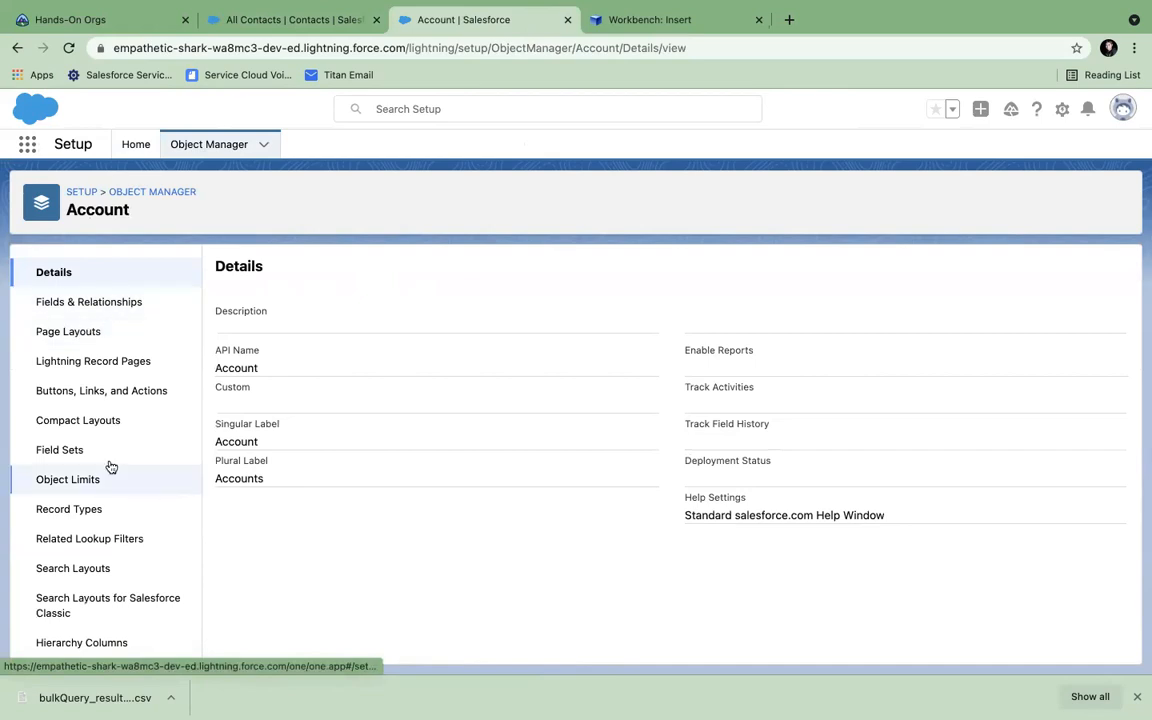
click(70, 306)
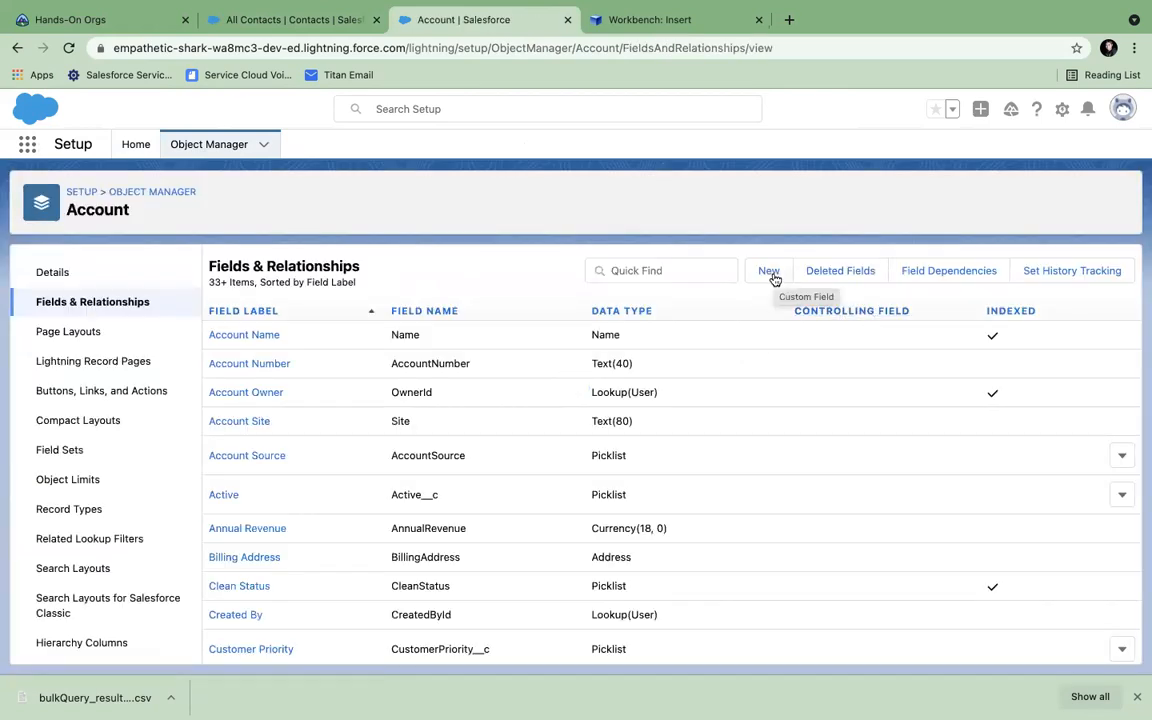
scroll(743, 399, down, 10)
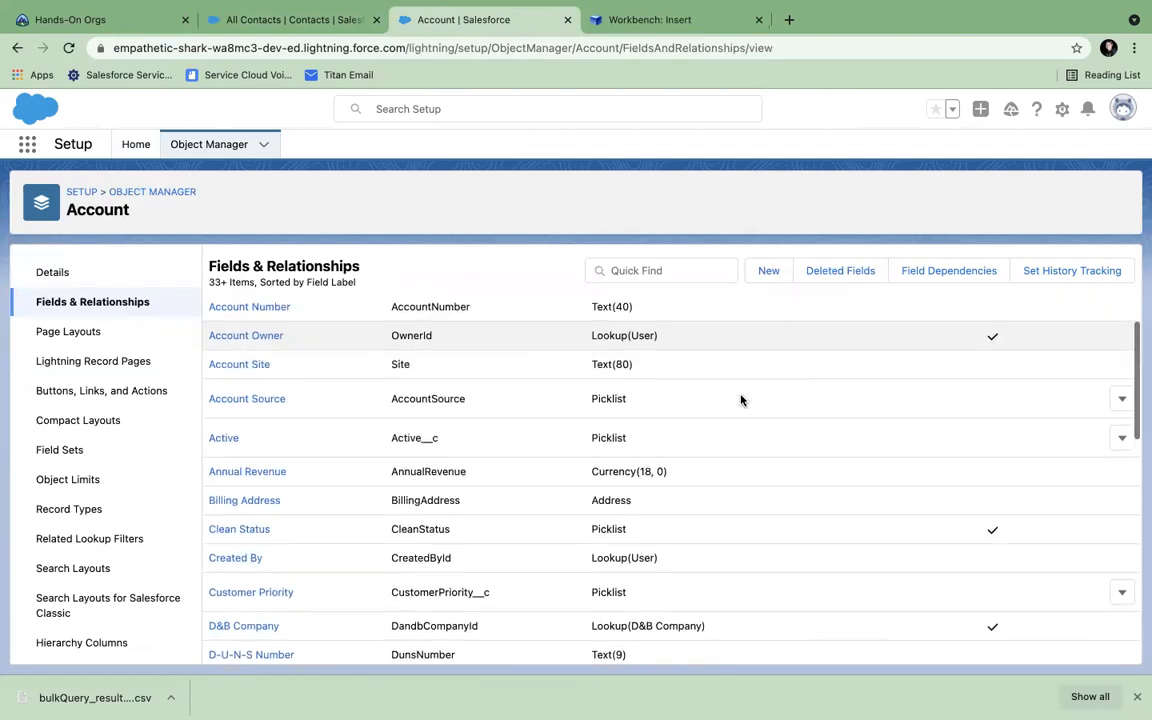
scroll(741, 400, down, 2)
scroll(741, 399, up, 12)
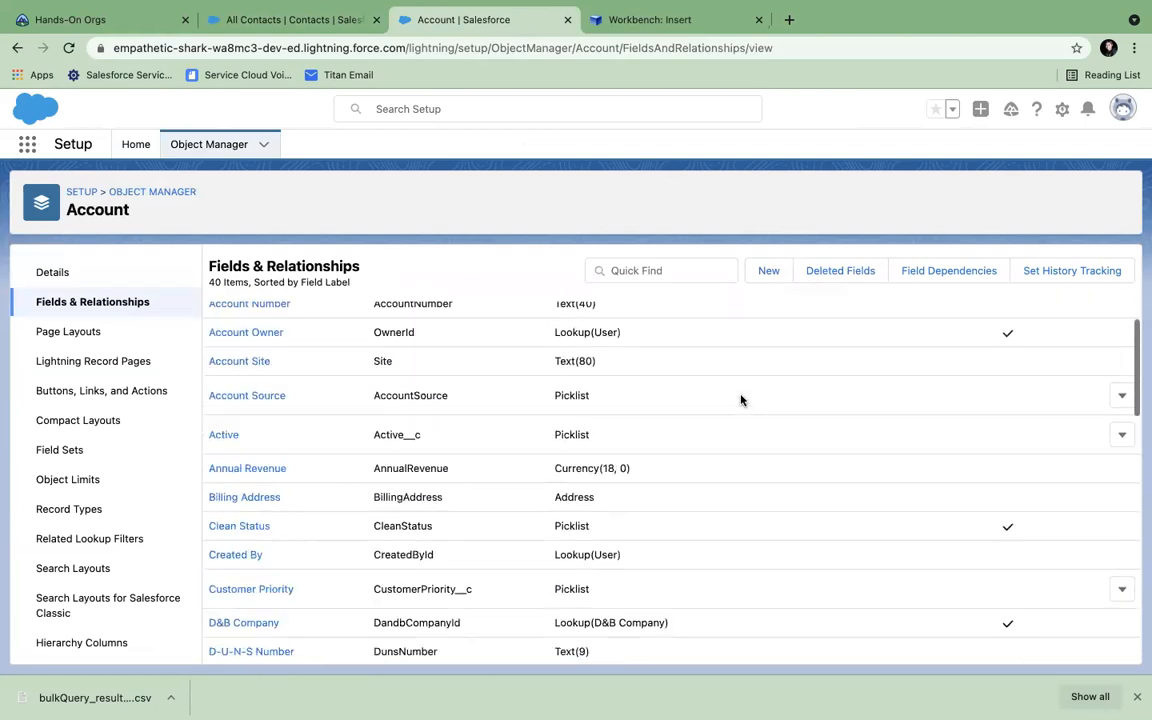
Try to define a new Text custom field on Account labelled MyId, with length 255 and marked as an External ID
click(767, 270)
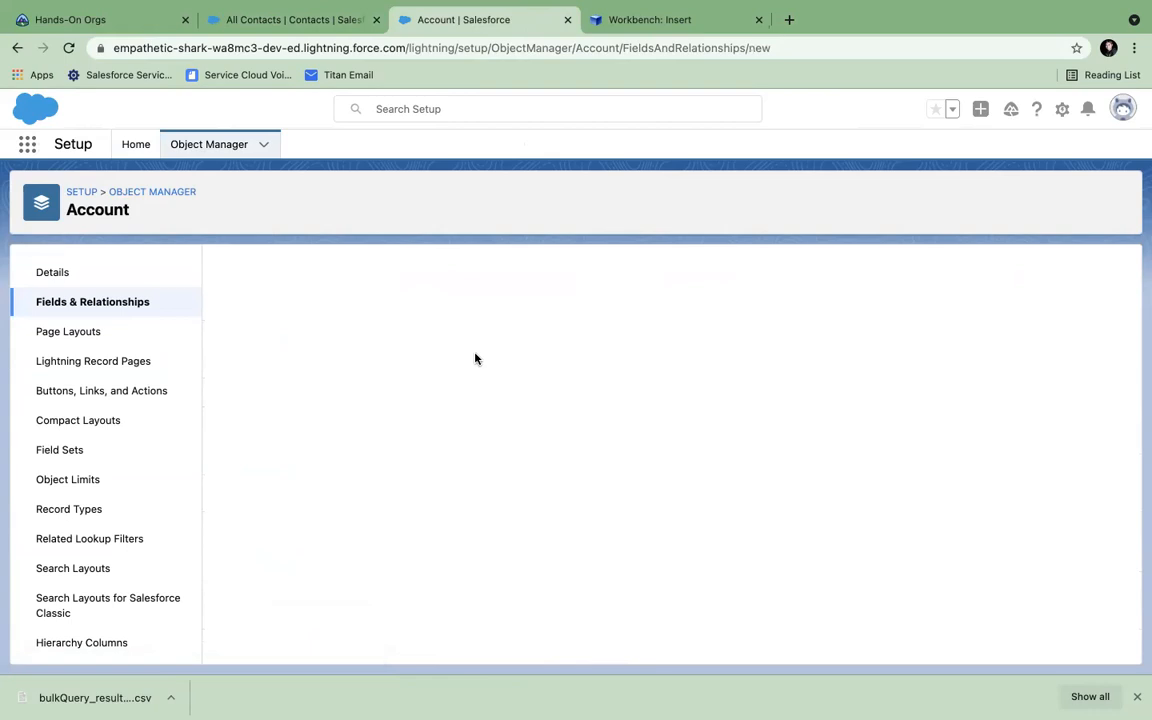
scroll(380, 540, down, 5)
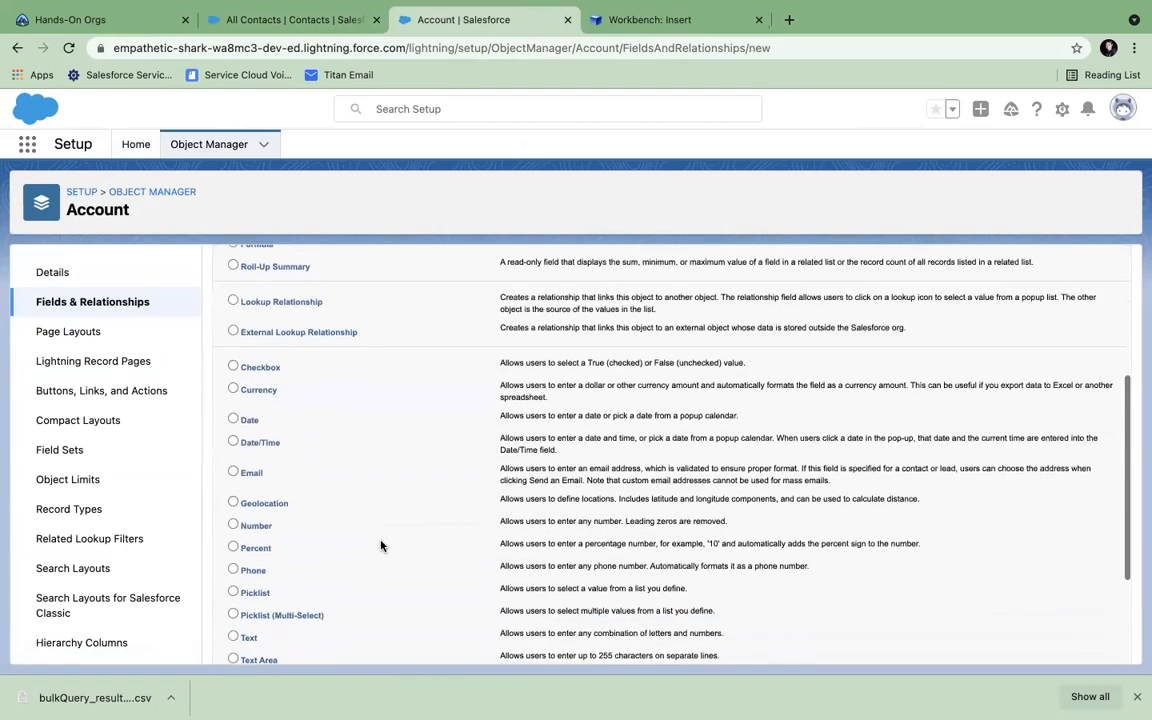
click(233, 472)
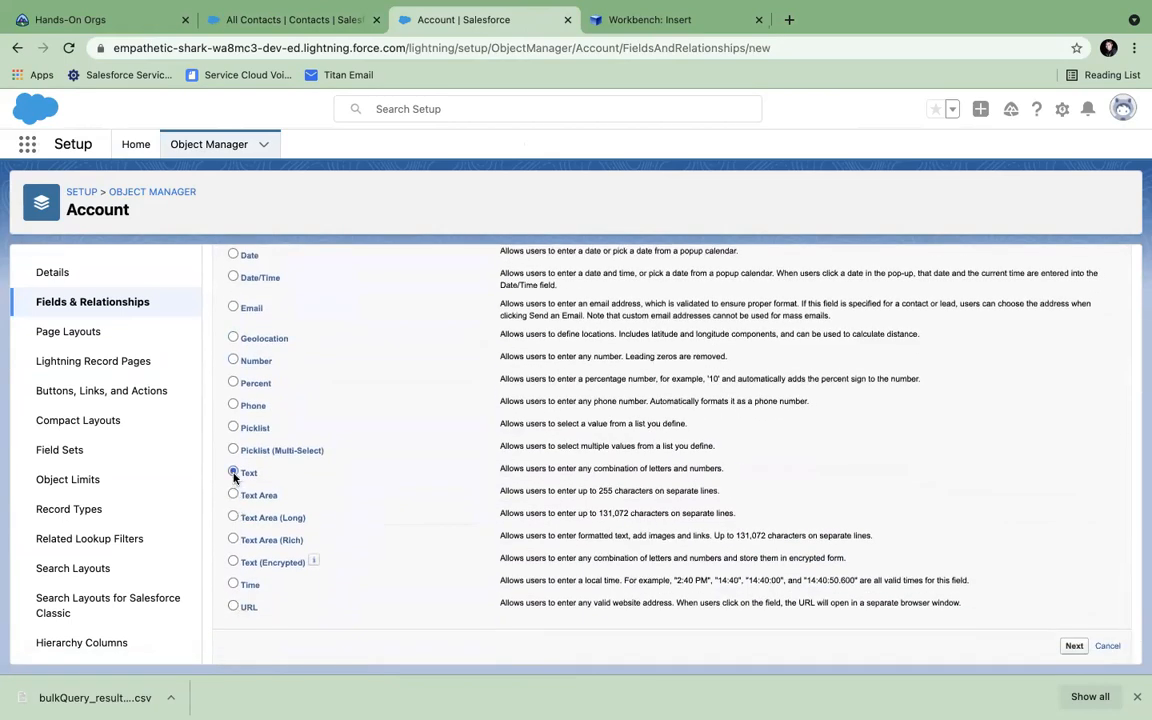
click(1074, 646)
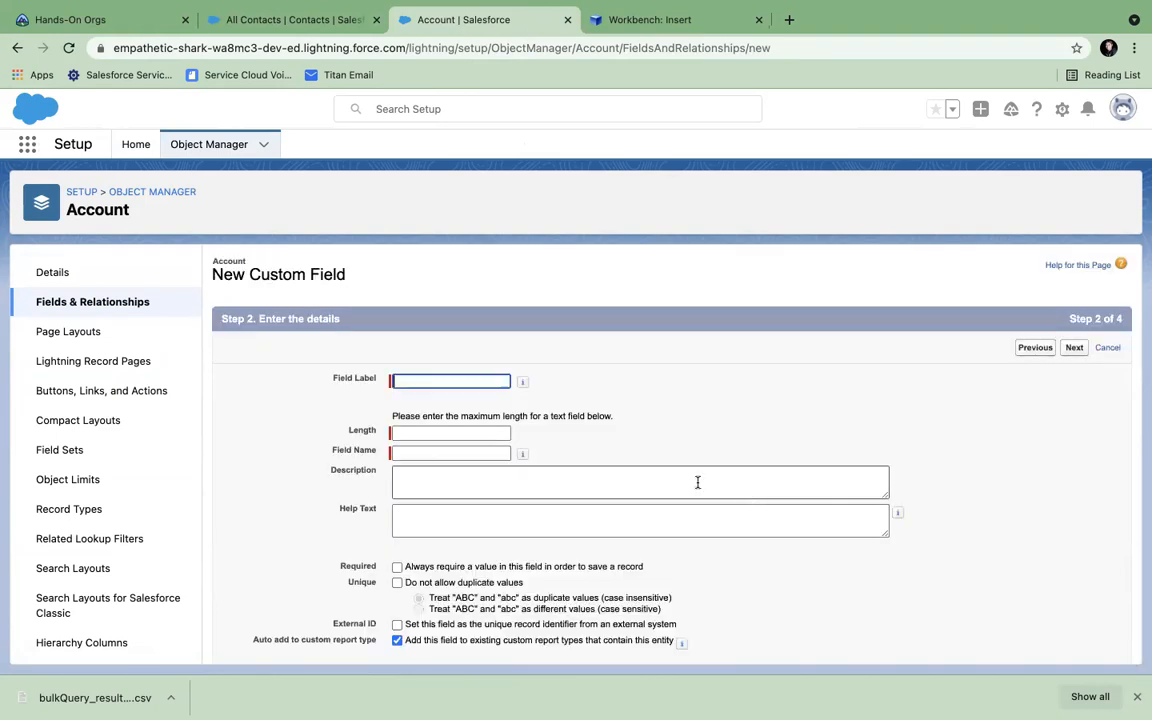
text(My)
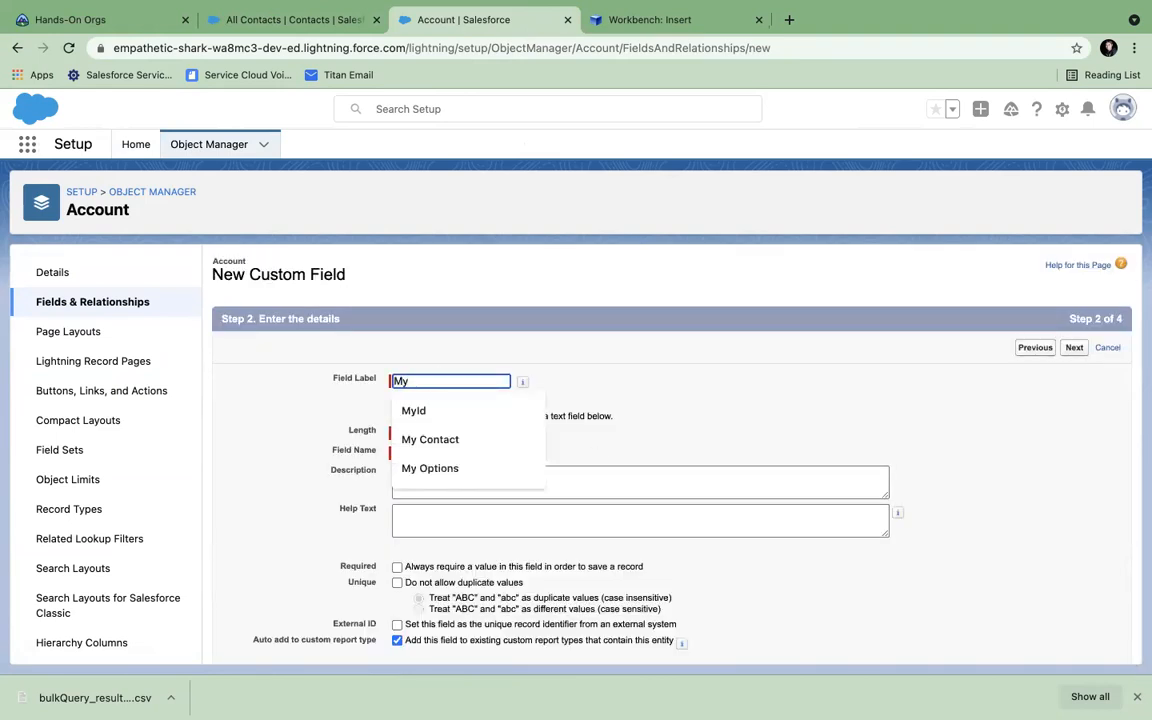
click(413, 410)
click(414, 430)
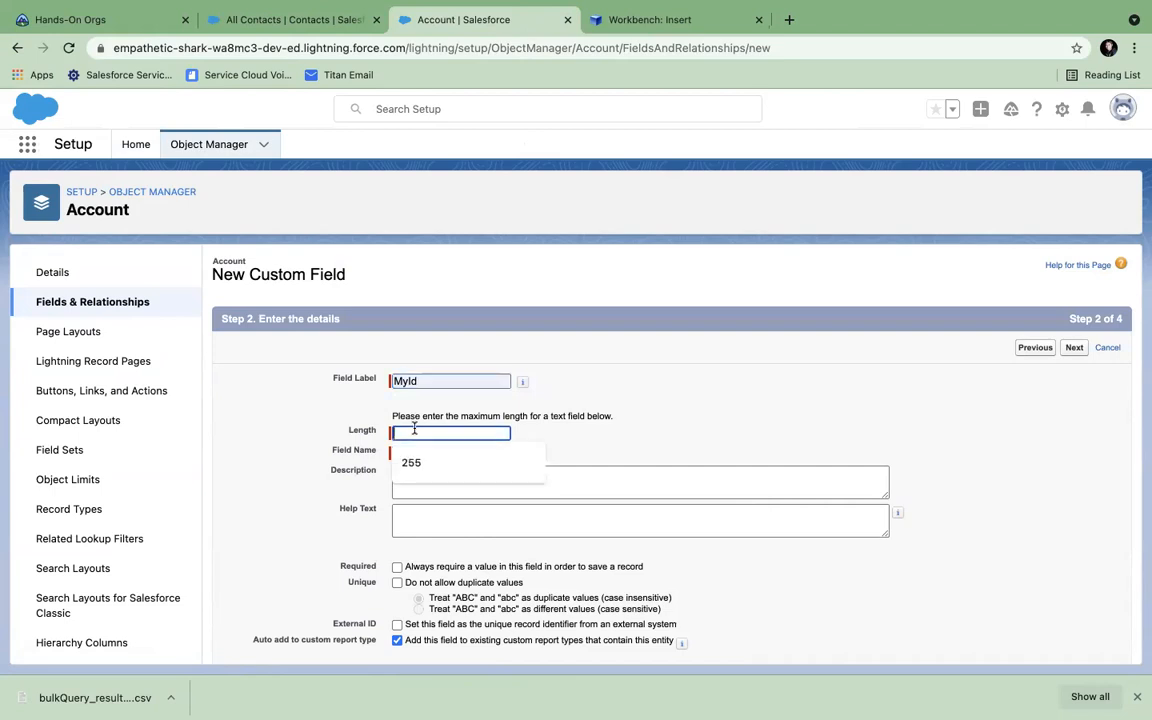
click(420, 457)
scroll(640, 455, down, 2)
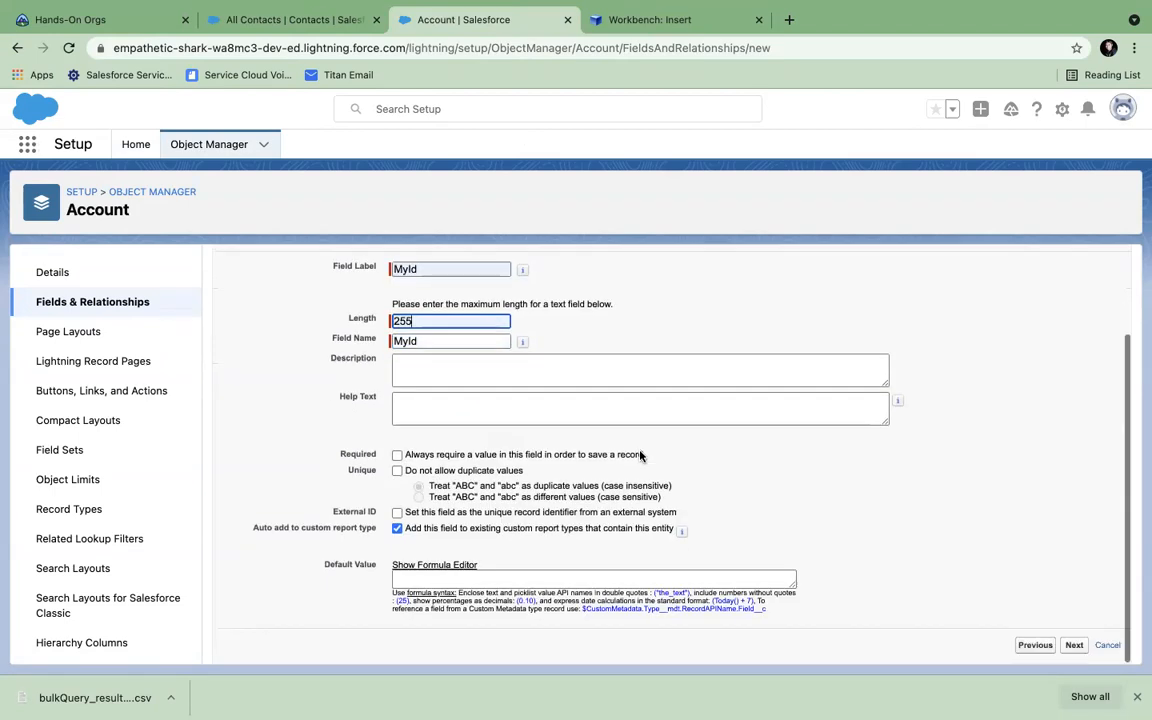
drag(331, 514, 400, 520)
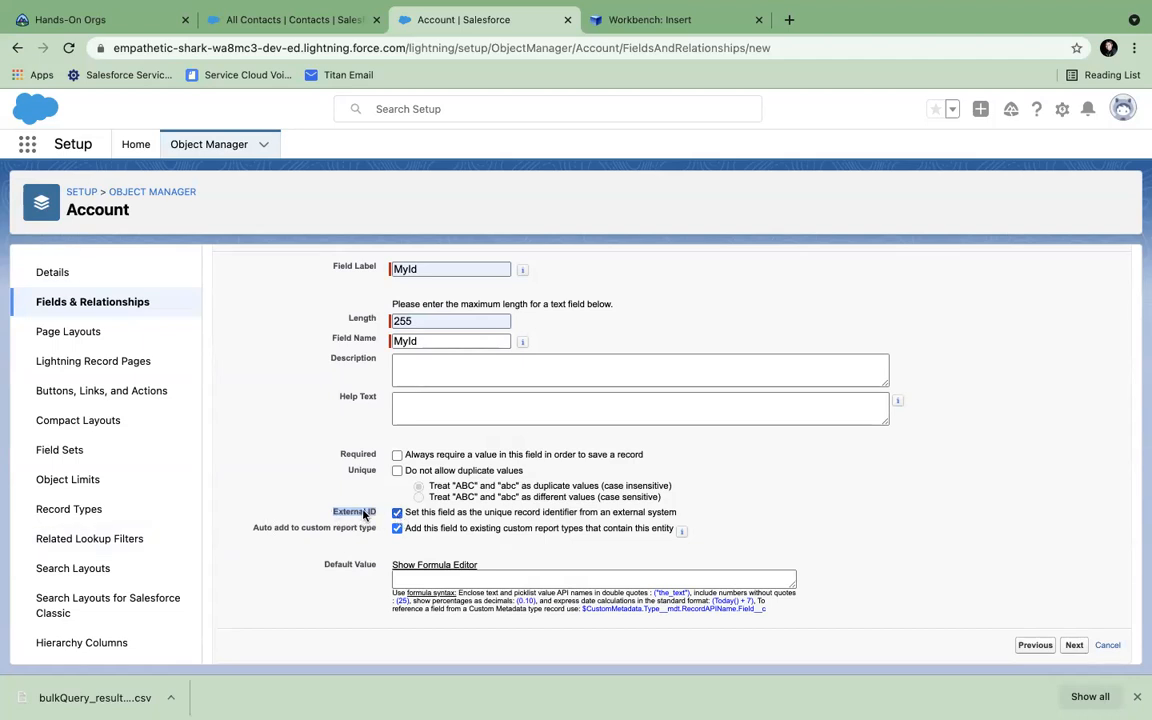
Return to the Account object's Fields & Relationships list and locate the existing MyId field
click(122, 303)
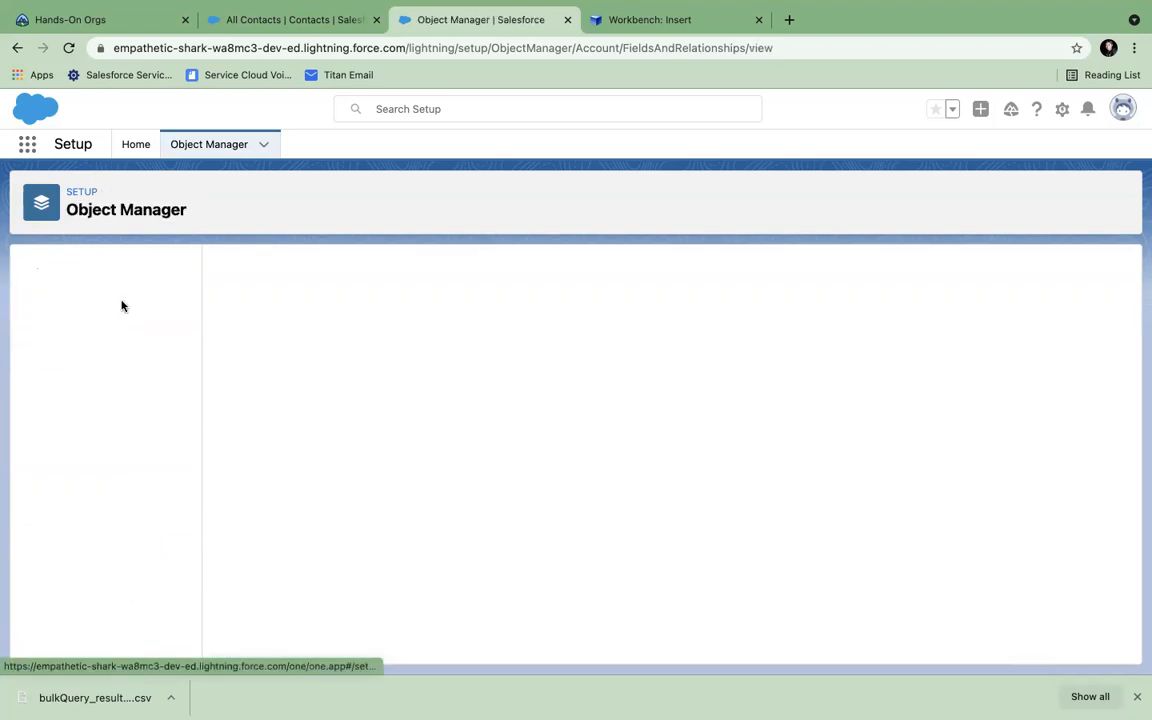
scroll(694, 450, down, 3)
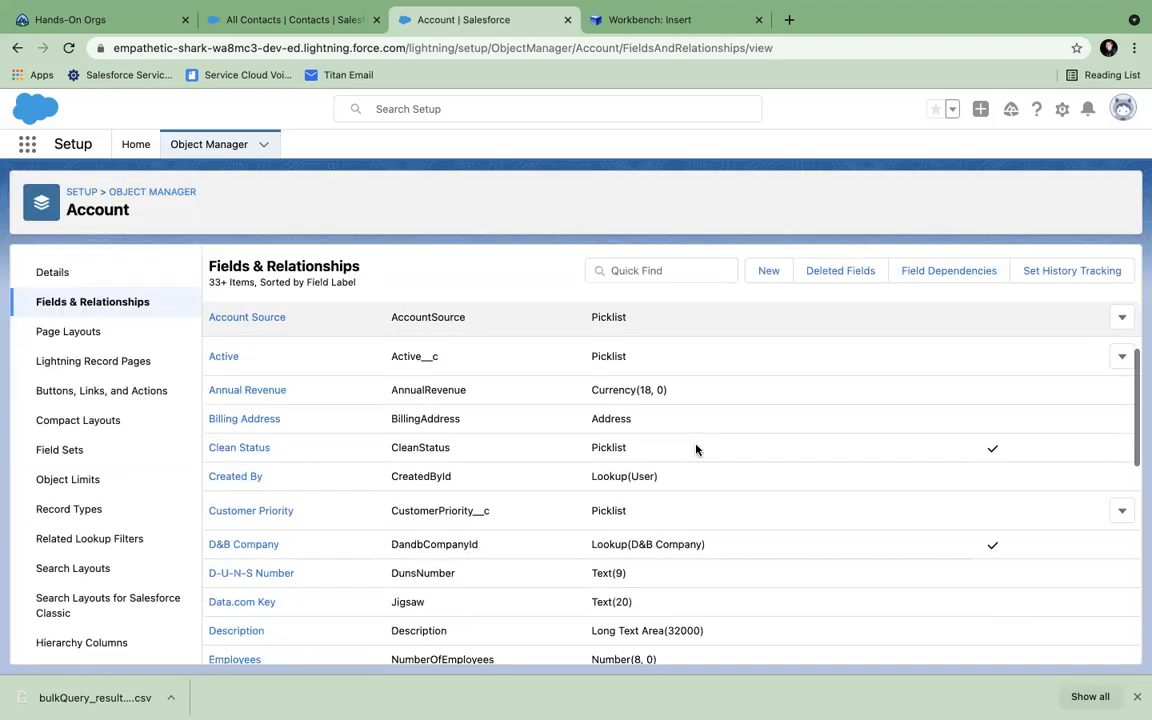
scroll(696, 450, down, 5)
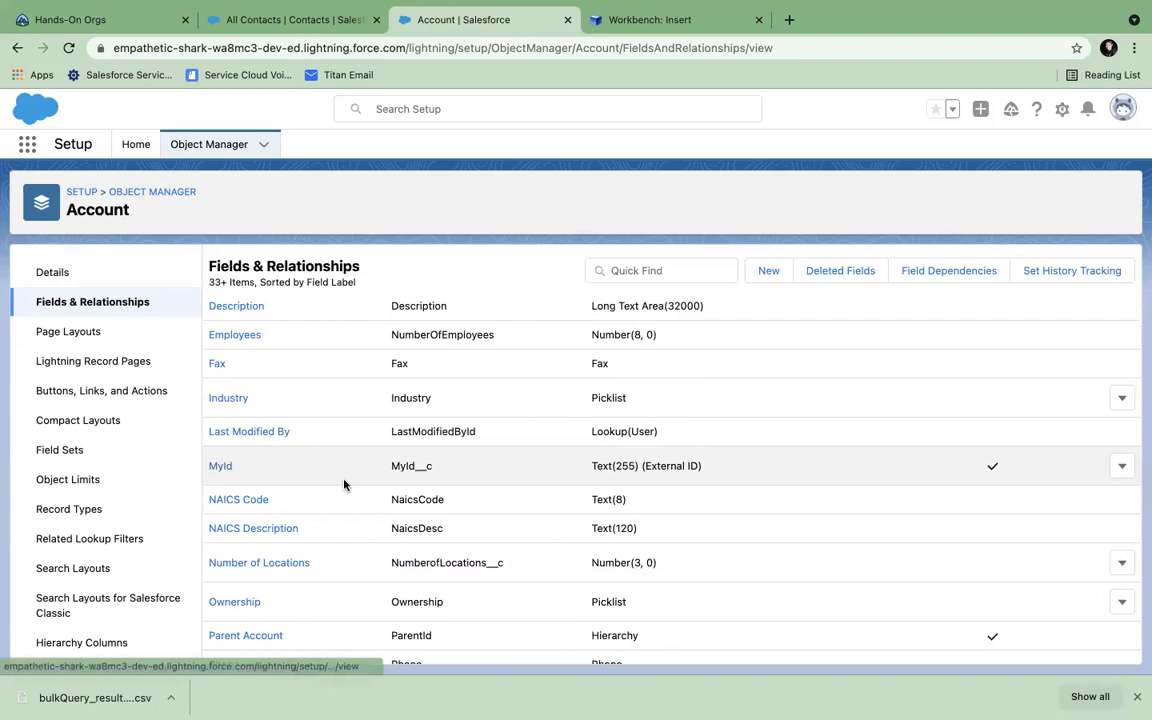
Leave the browser, move the Excel New Contact window aside and open NewAccounts.csv from the Downloads folder in Finder
click(256, 27)
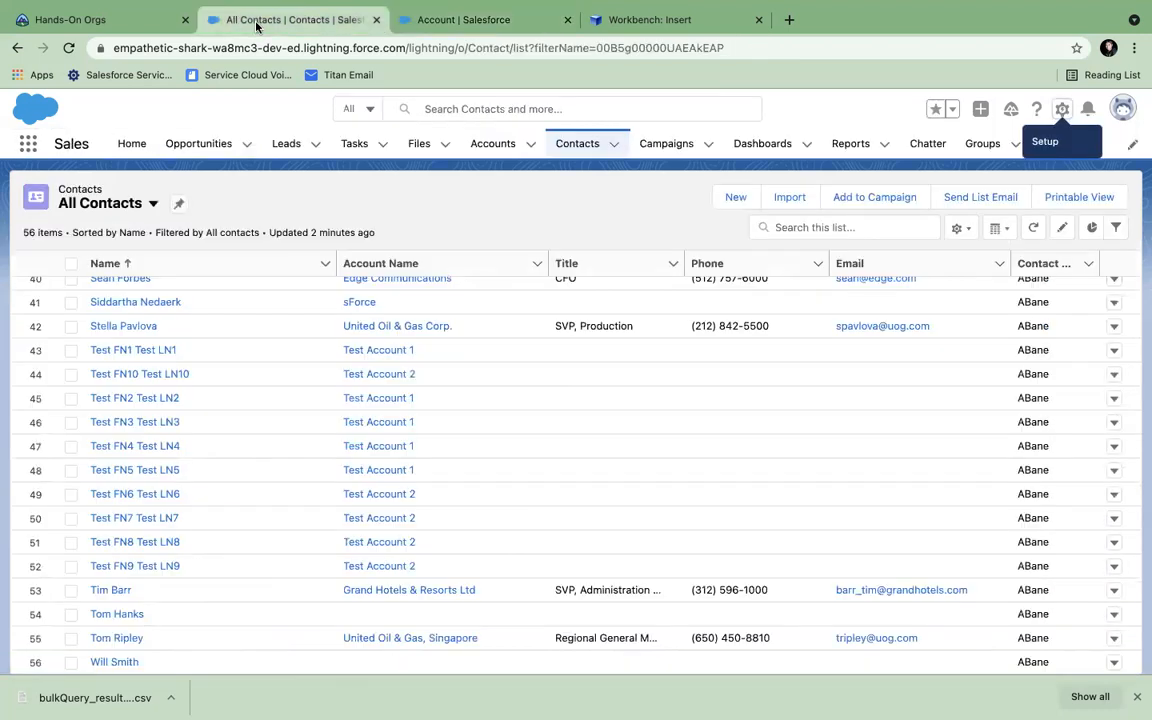
mouse_move(925, 690)
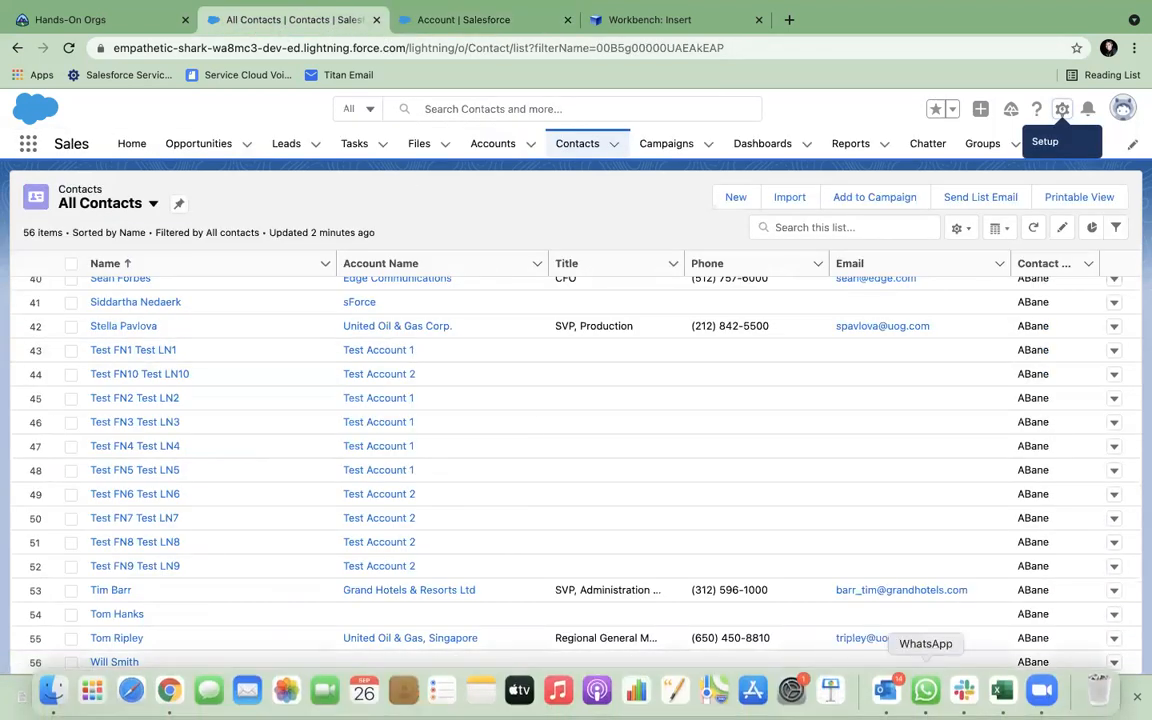
click(1001, 690)
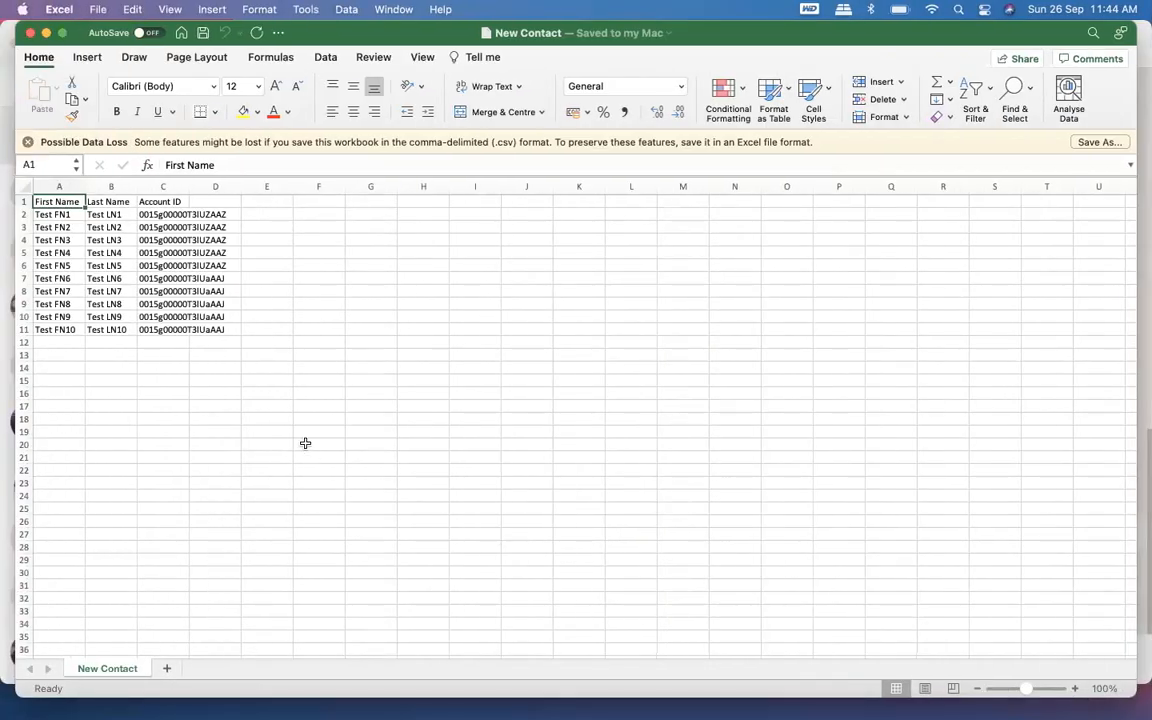
click(62, 33)
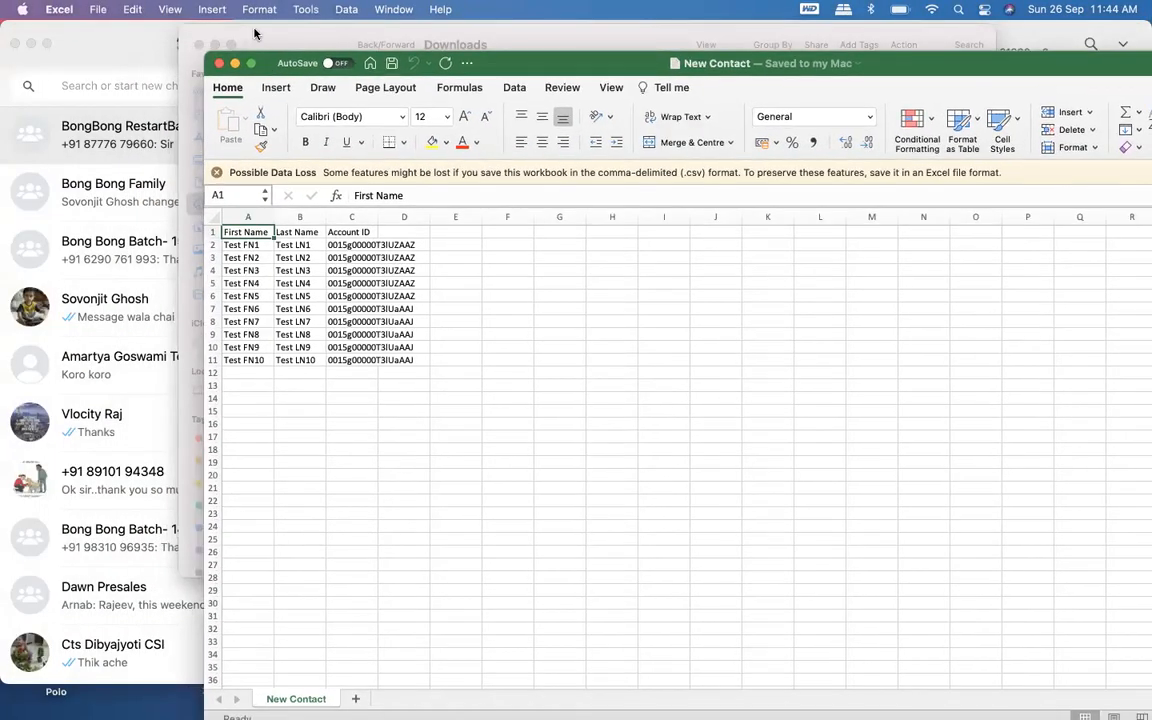
click(255, 34)
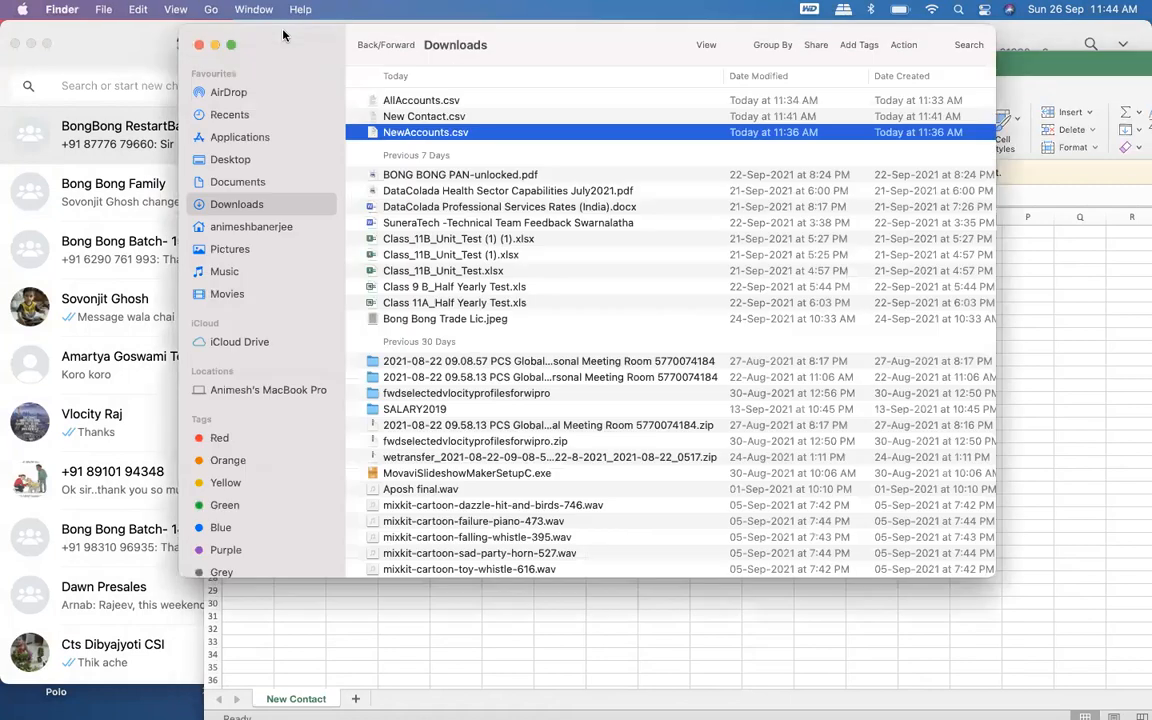
double_click(417, 134)
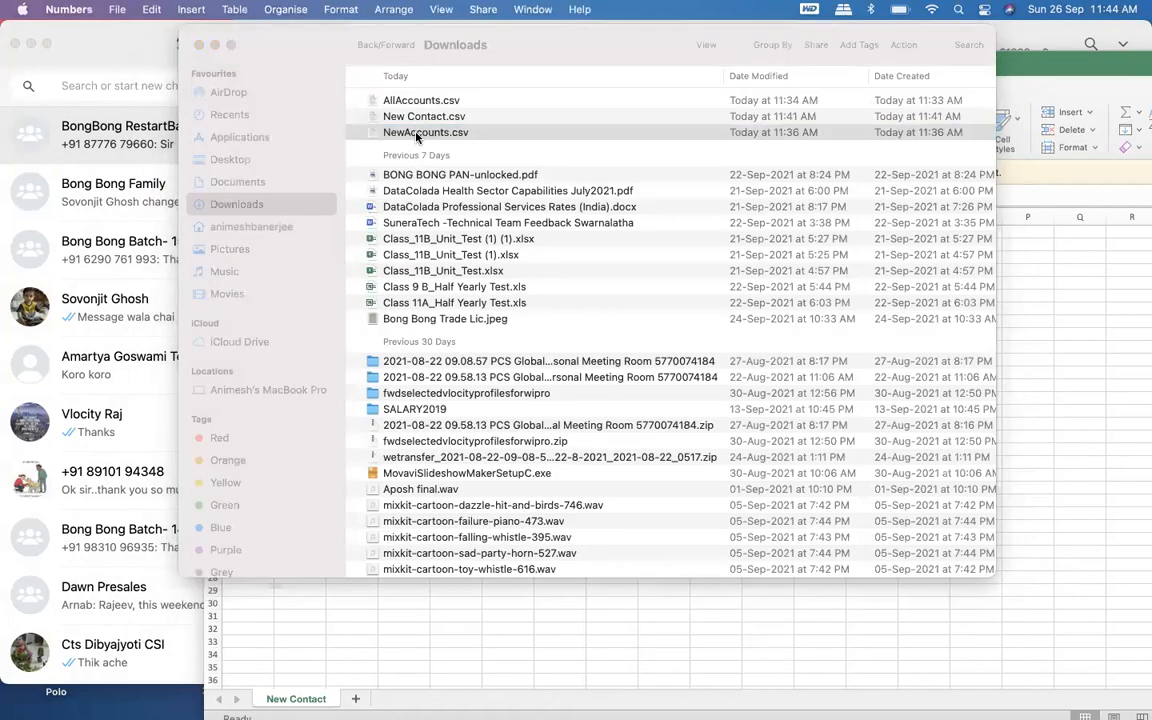
Close the file's Numbers window and open NewAccounts.csv from the Downloads folder in Microsoft Excel instead
click(101, 29)
right_click(418, 132)
mouse_move(504, 167)
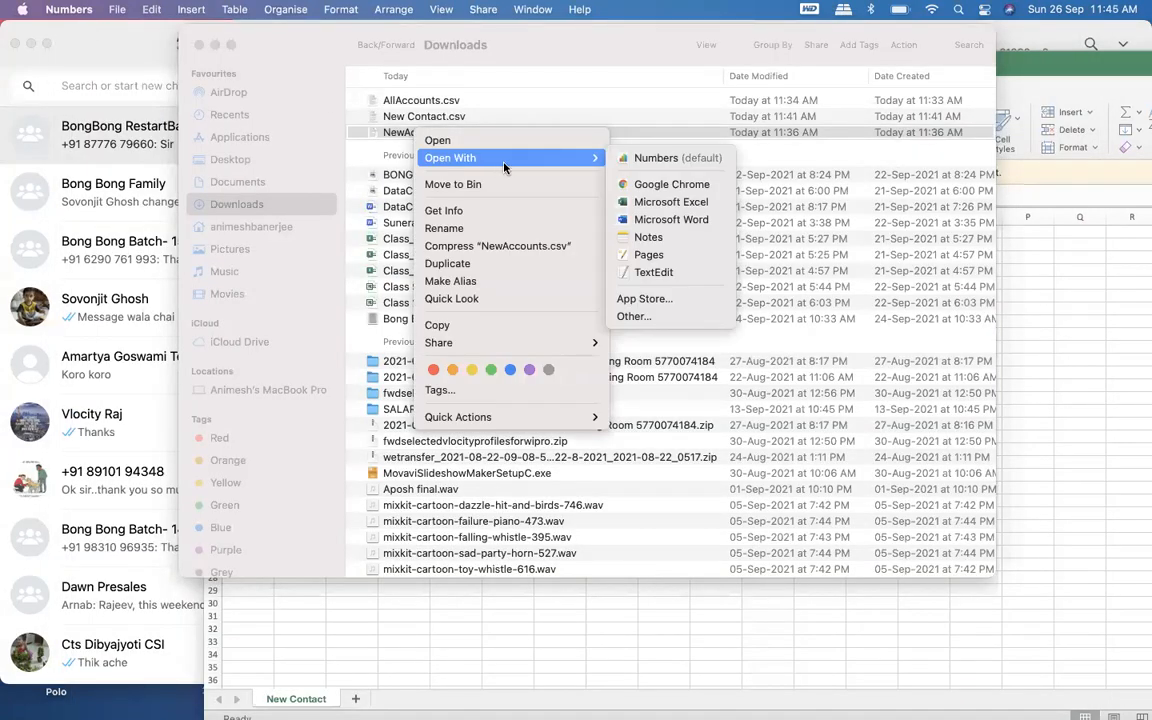
click(640, 201)
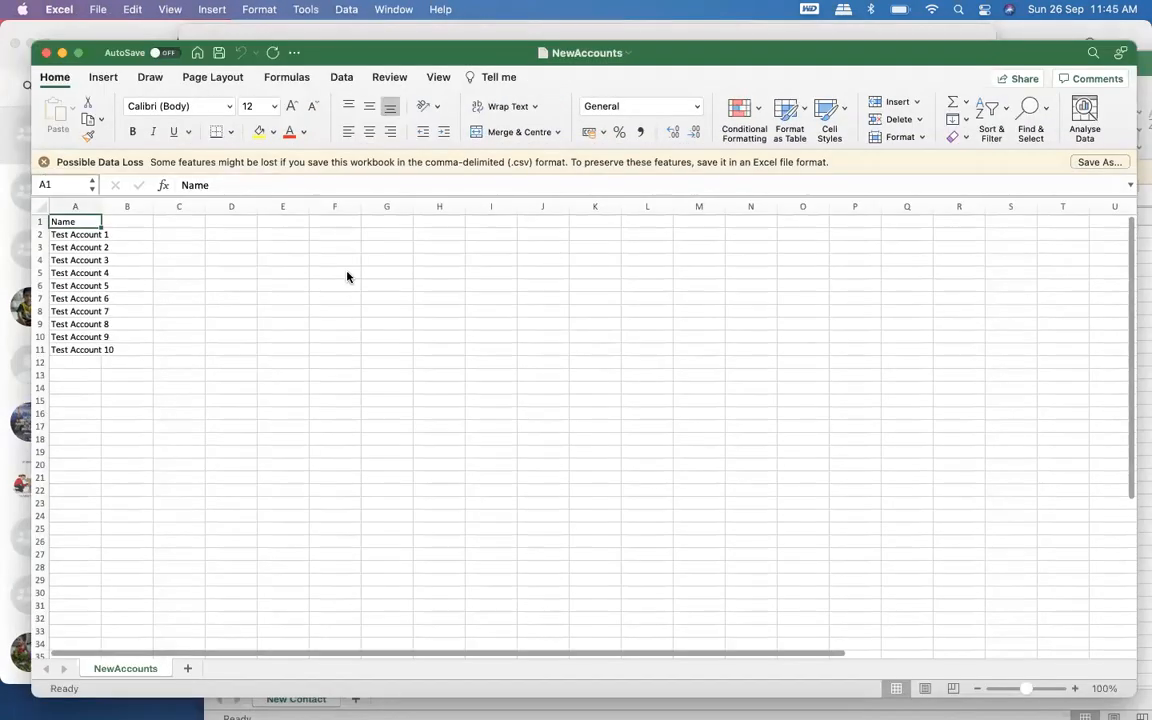
Widen the Name column to fit its entries and add a second column header MyID in cell B1
drag(101, 206, 117, 206)
click(142, 224)
text(MyID)
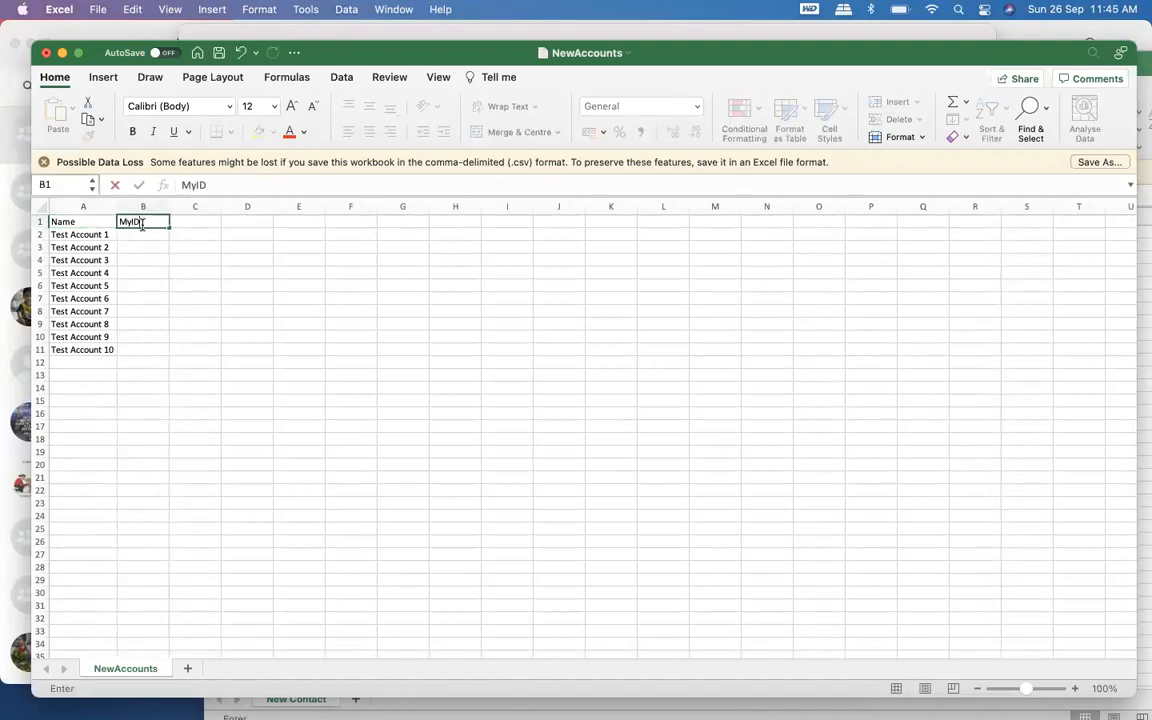
Change the first account name to Test Account 11 and fill the series down to Test Account 20 in row 11
double_click(110, 234)
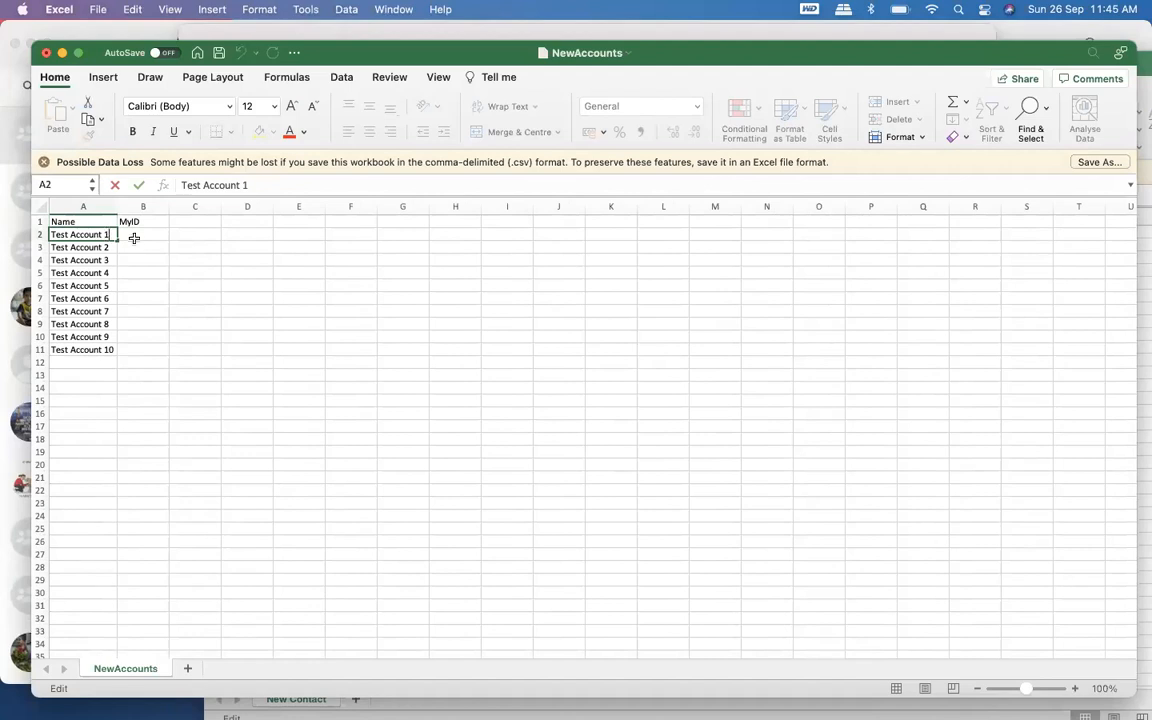
text(1)
click(138, 241)
click(95, 236)
drag(121, 238, 122, 352)
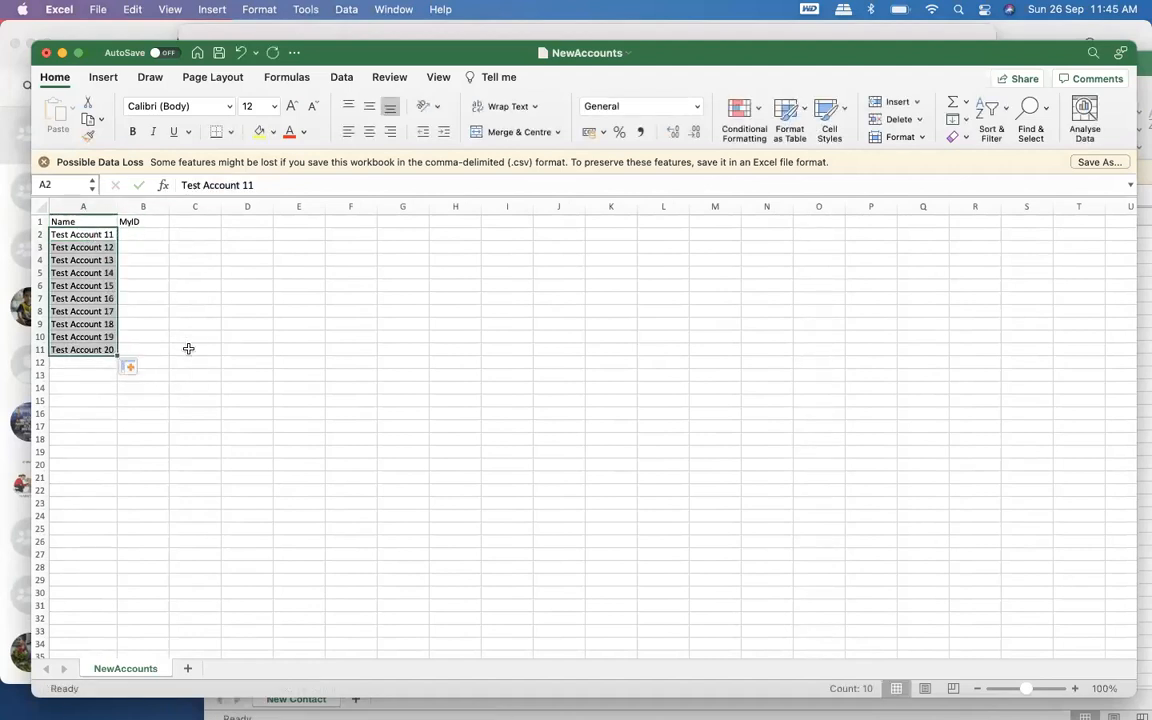
Fill the MyID column with sequential values from 11 to 20 for the ten accounts, using 11 and 12 as the starting pair
click(130, 247)
click(132, 234)
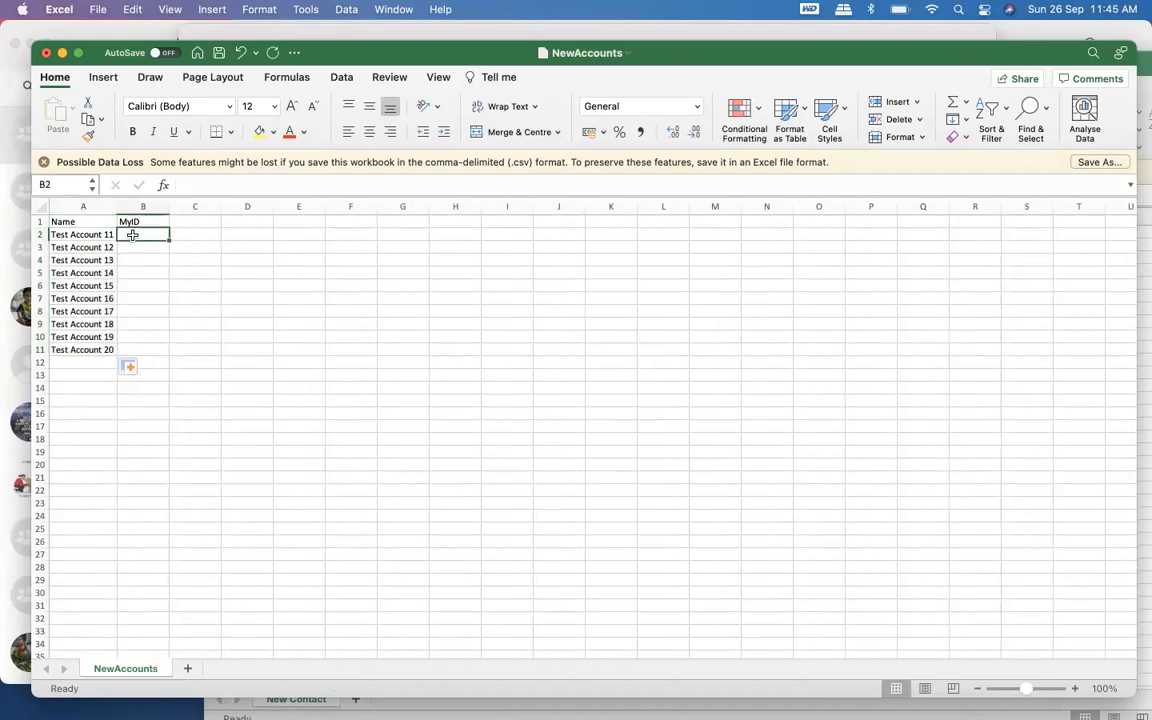
text(11)
click(144, 247)
click(154, 234)
drag(170, 237, 171, 355)
click(305, 363)
click(155, 247)
text(12)
click(188, 254)
drag(158, 234, 170, 251)
double_click(170, 251)
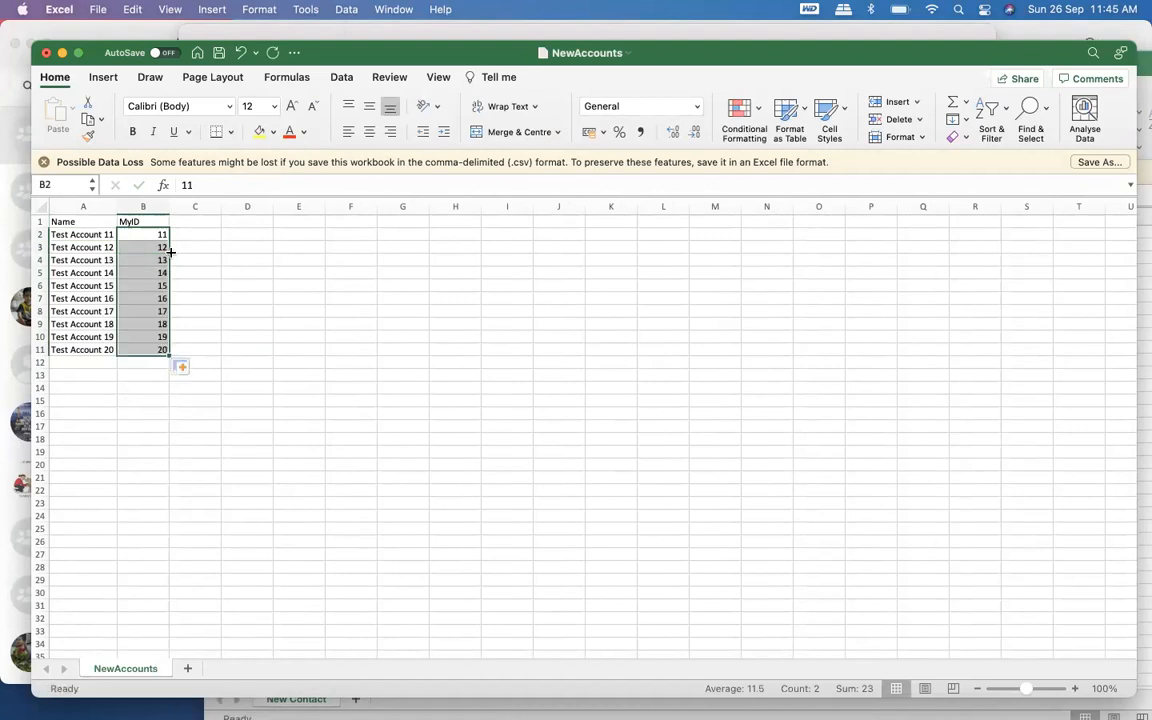
Save the NewAccounts CSV file and close its workbook
click(339, 324)
key(super+s)
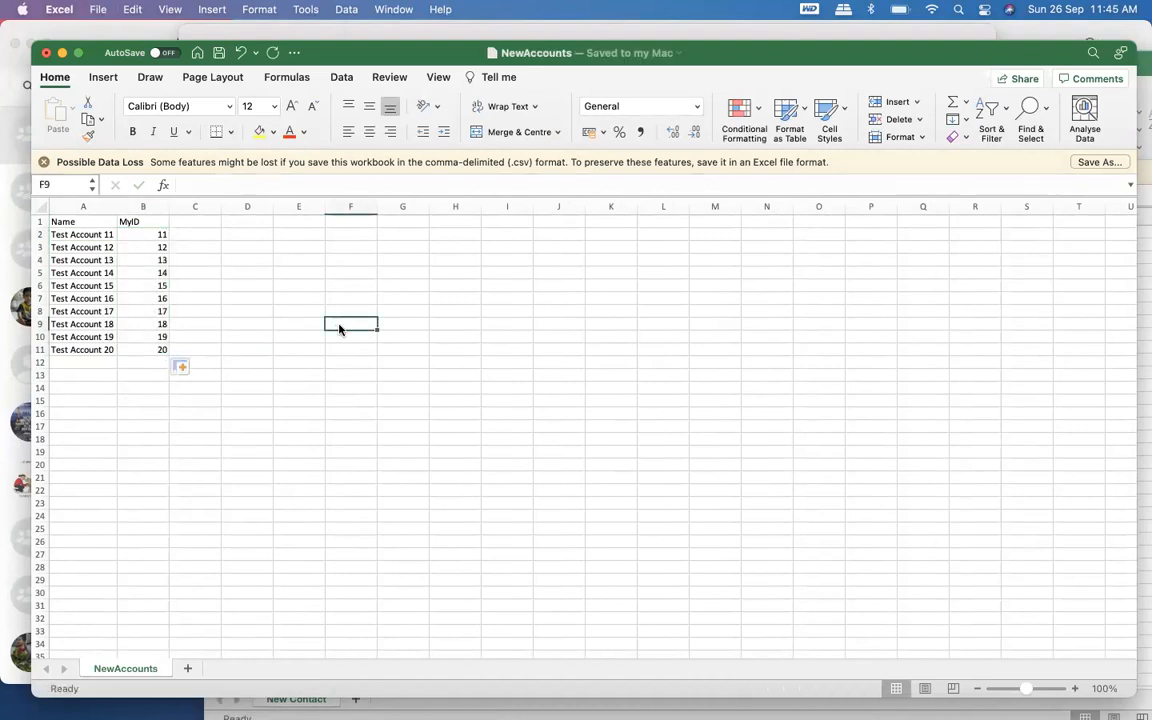
click(260, 298)
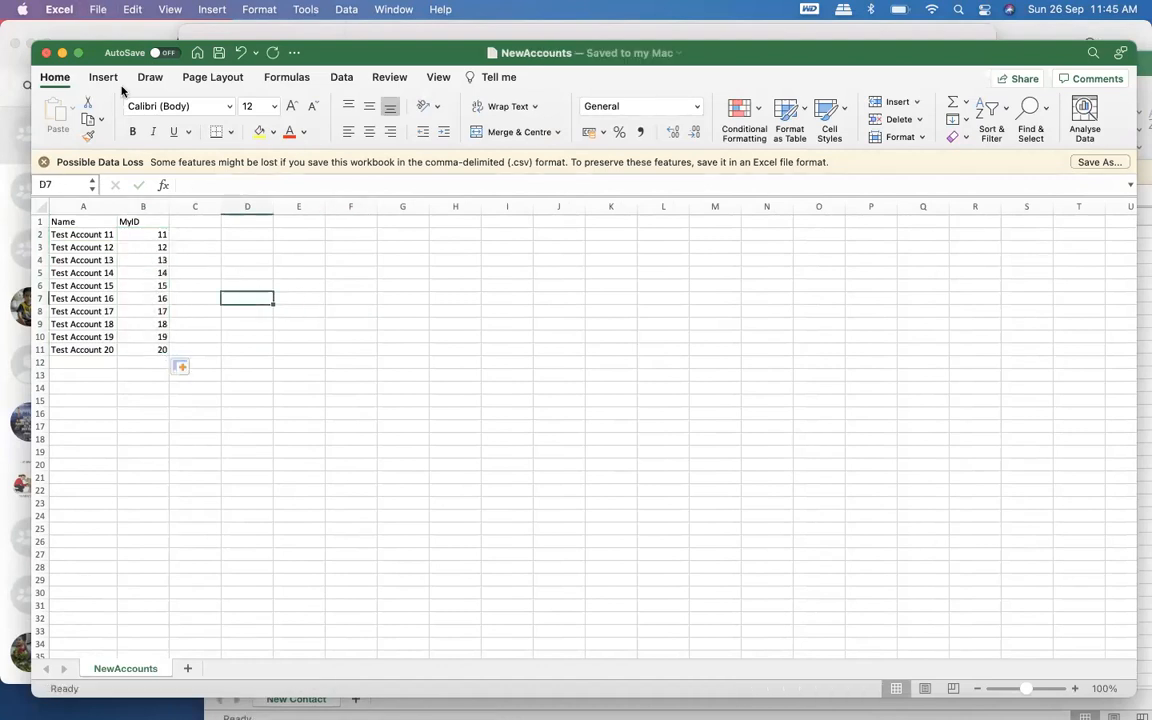
click(45, 52)
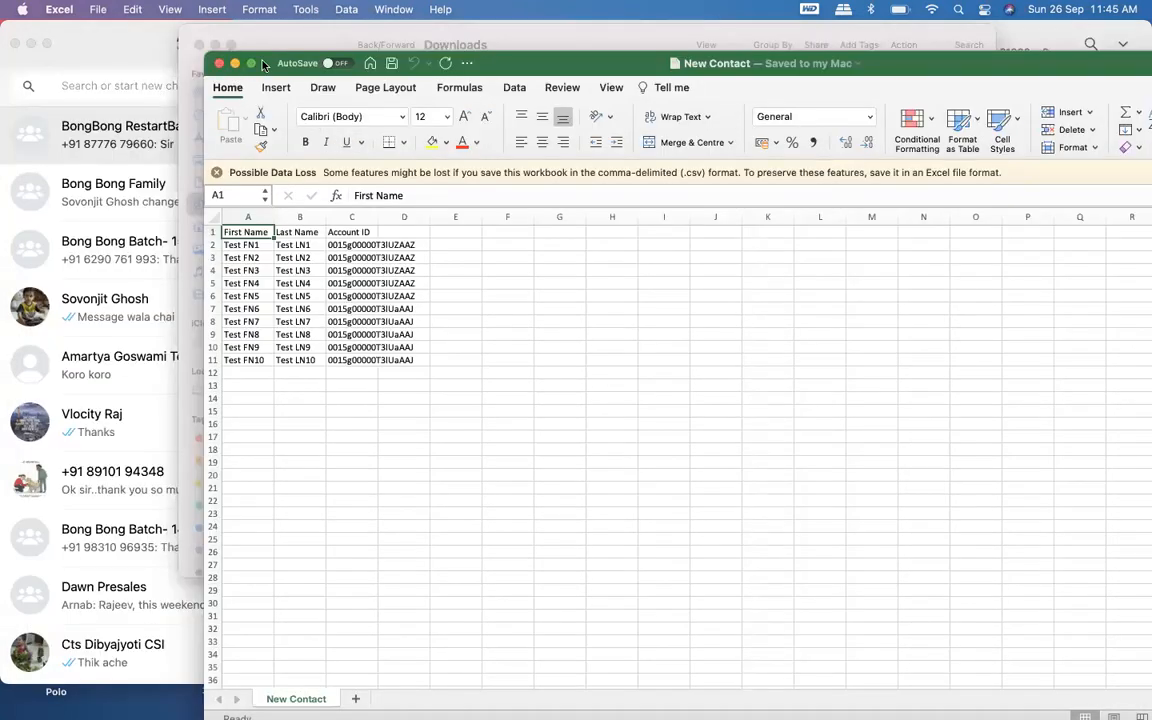
Switch to Workbench in Google Chrome and start a new data Insert with Account as the object type
click(236, 41)
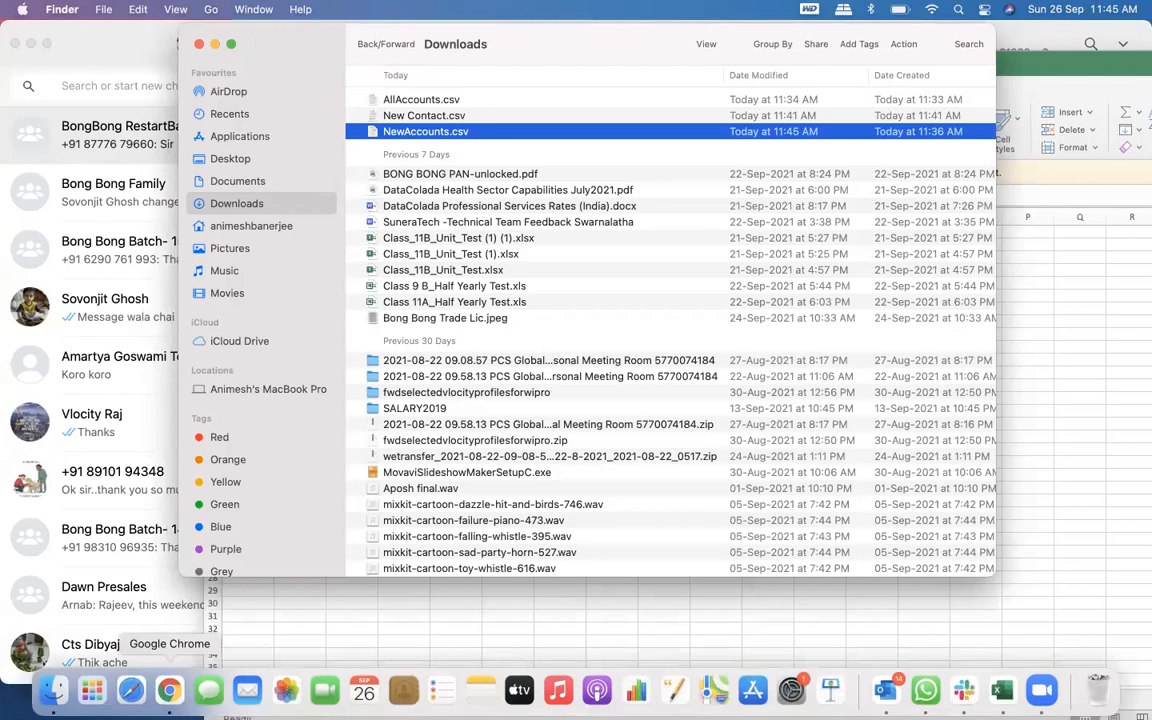
click(169, 690)
click(648, 22)
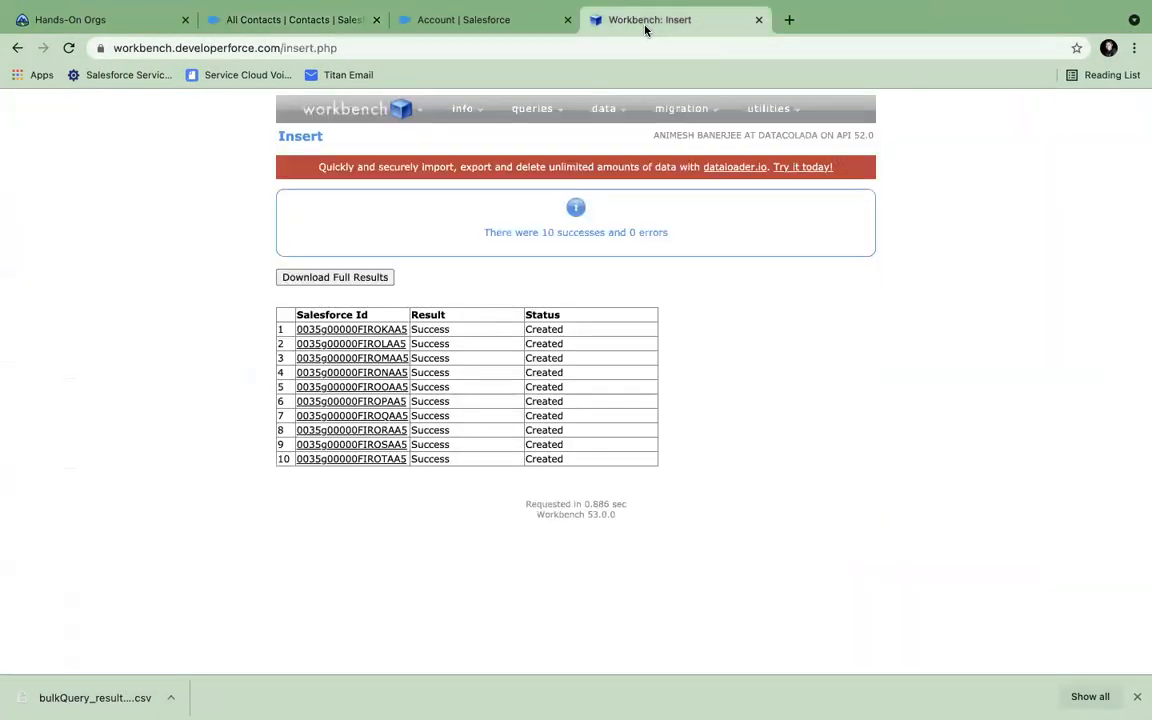
click(591, 138)
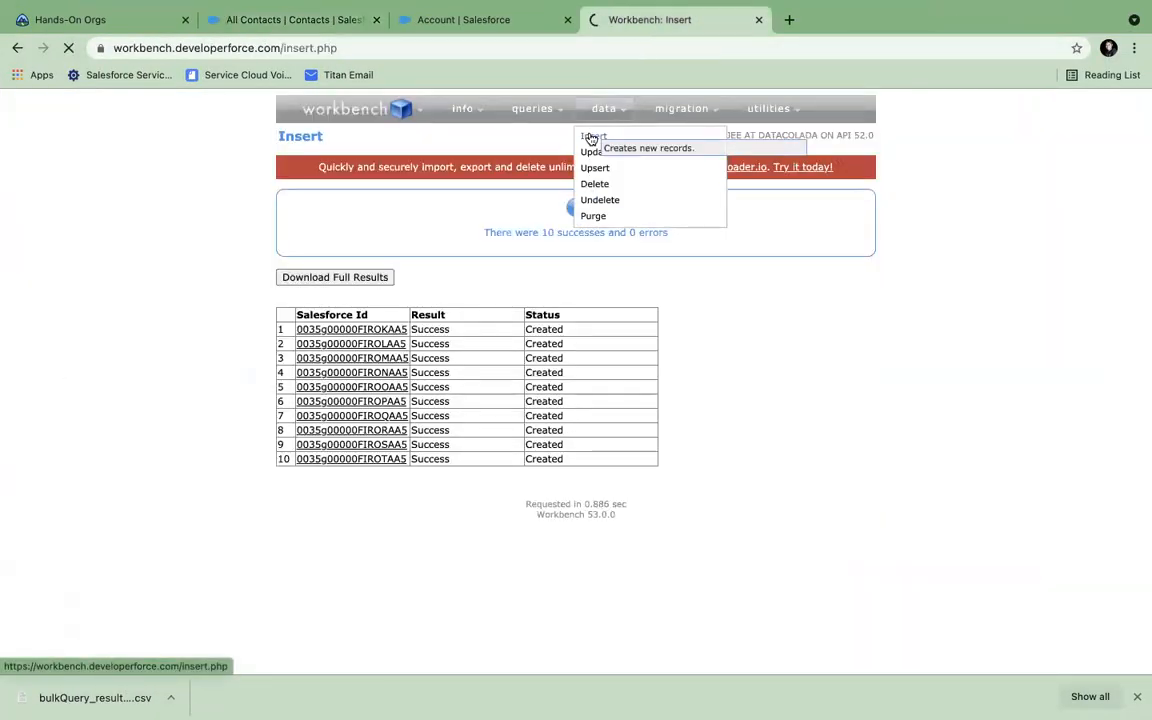
click(458, 254)
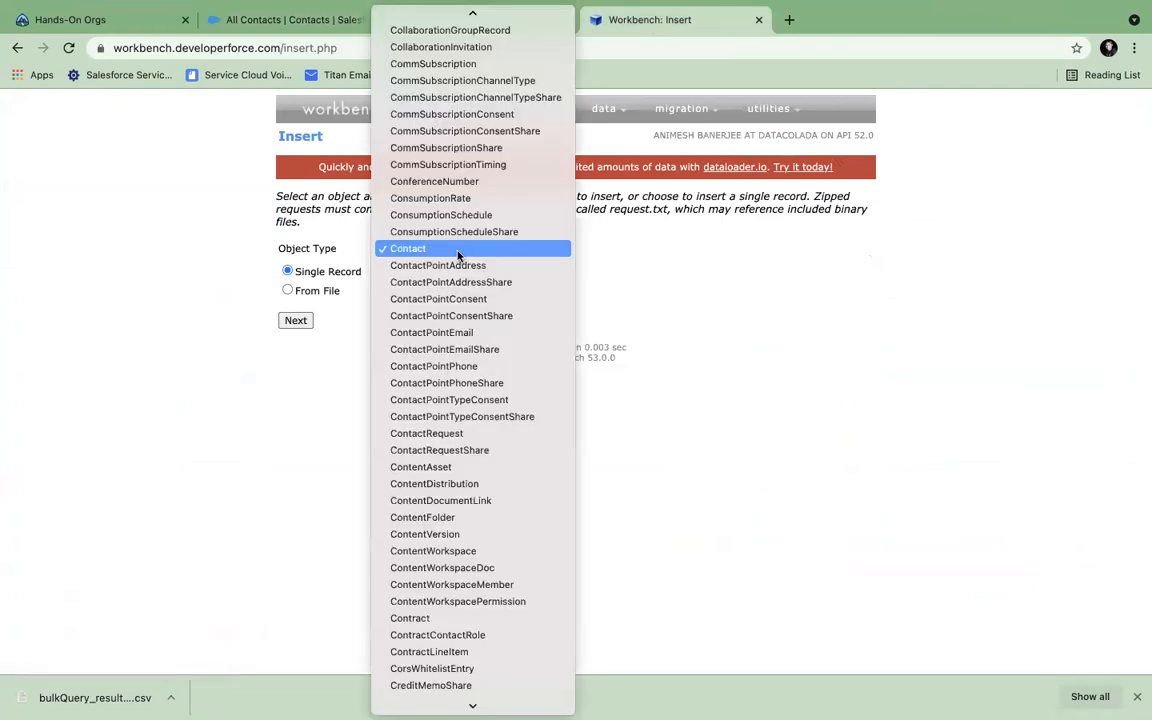
key(a)
click(396, 31)
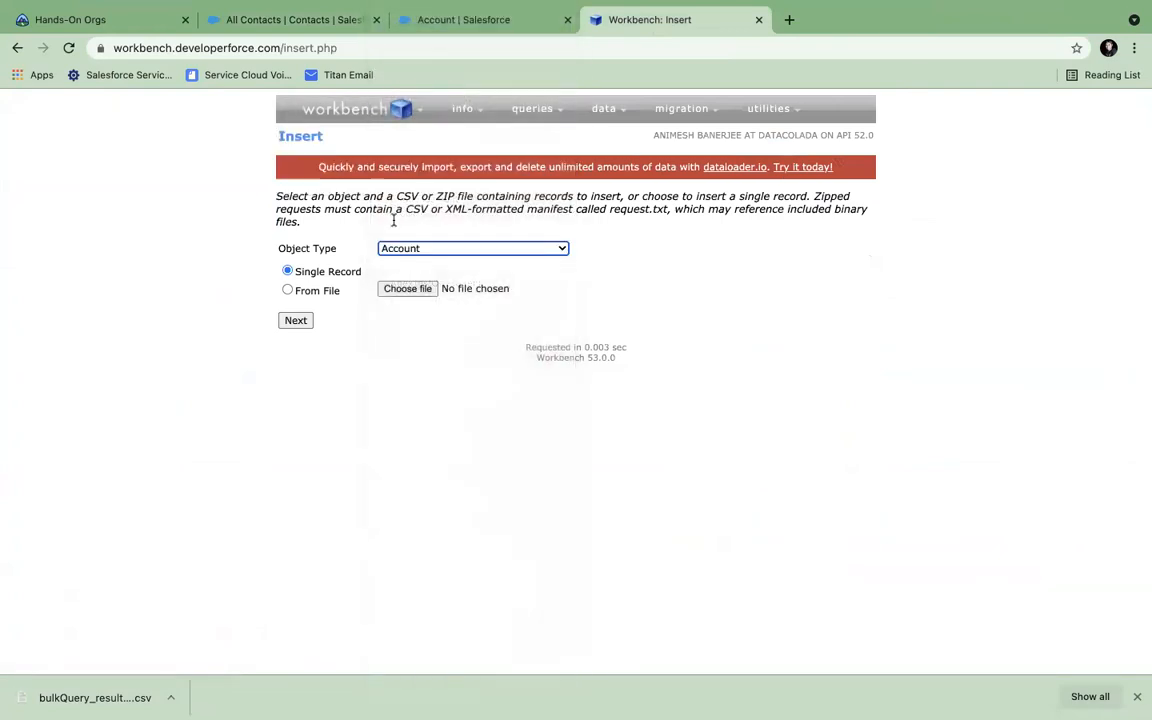
Upload NewAccounts.csv from Downloads as the insert source and bring up the MyId__c row in the field mapping
click(392, 288)
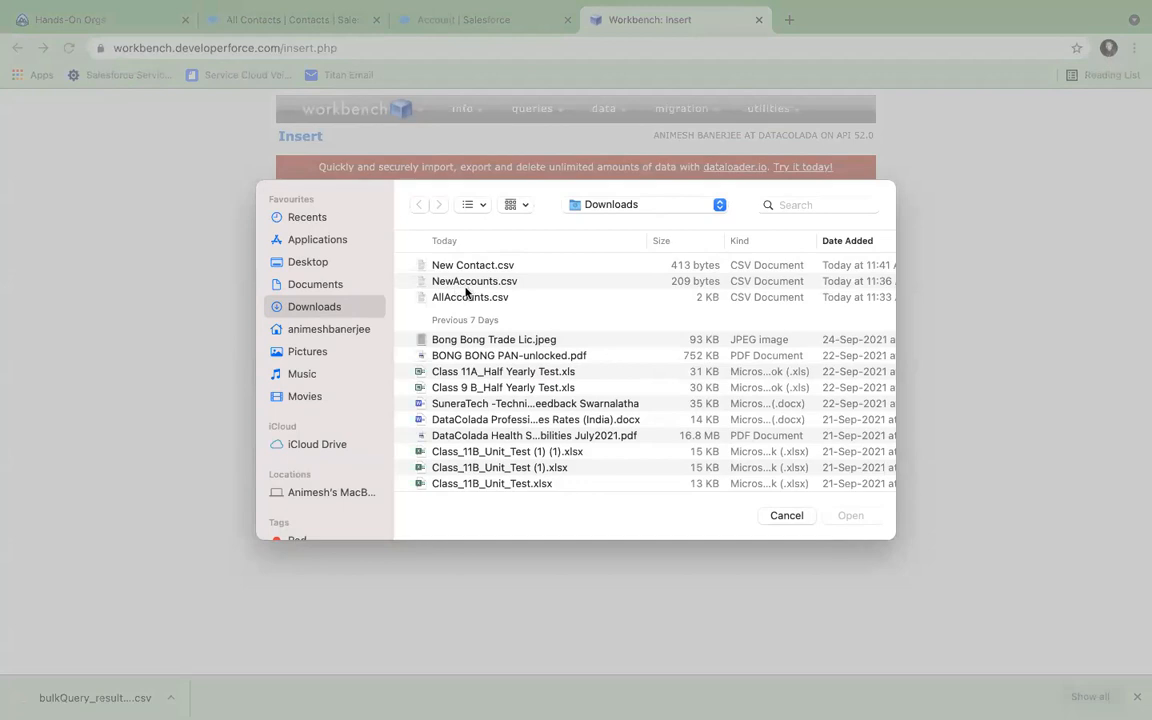
click(468, 283)
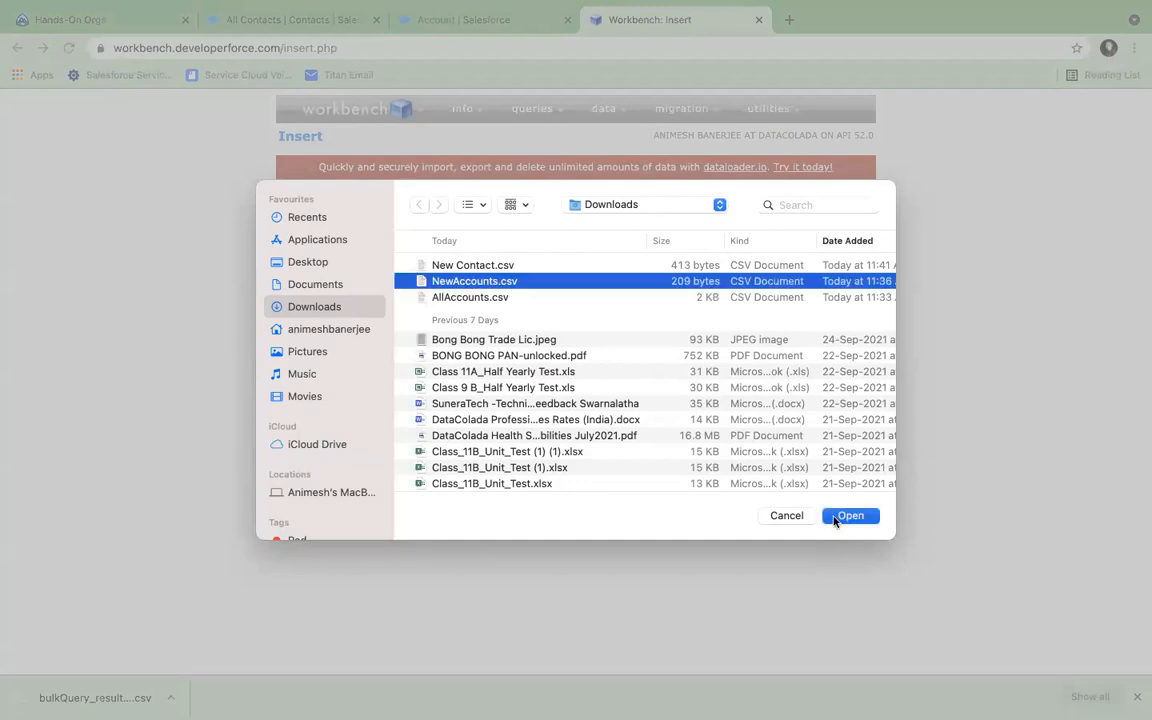
click(834, 521)
click(306, 325)
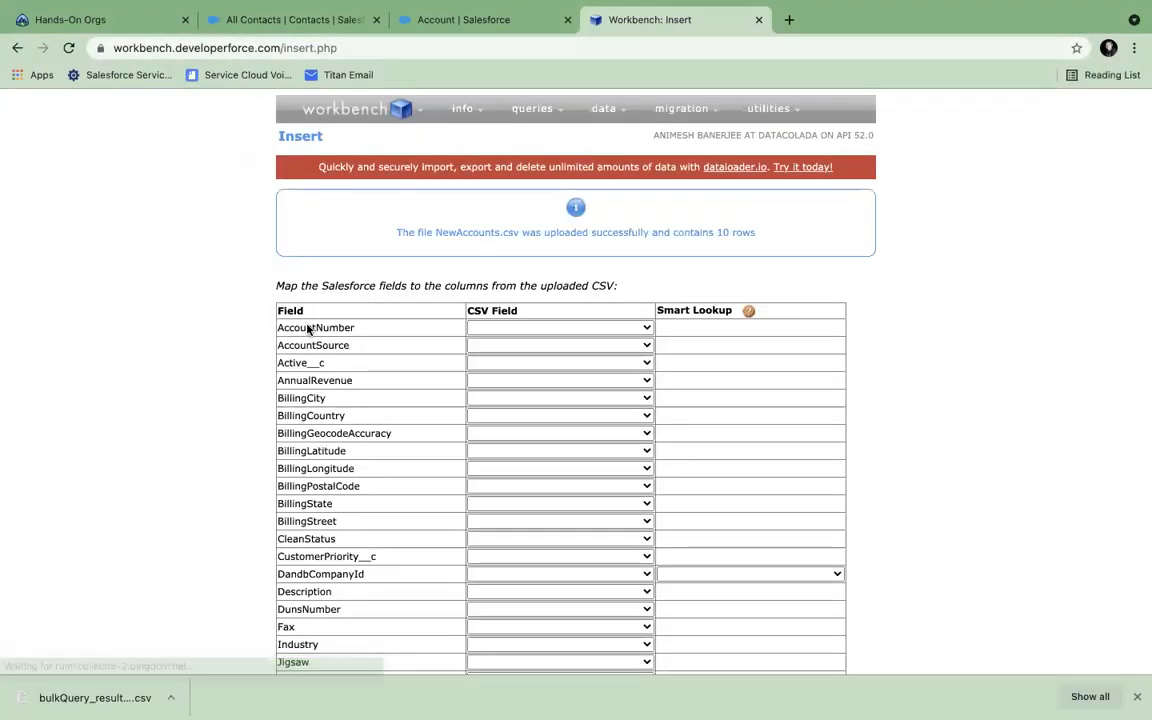
scroll(432, 378, down, 4)
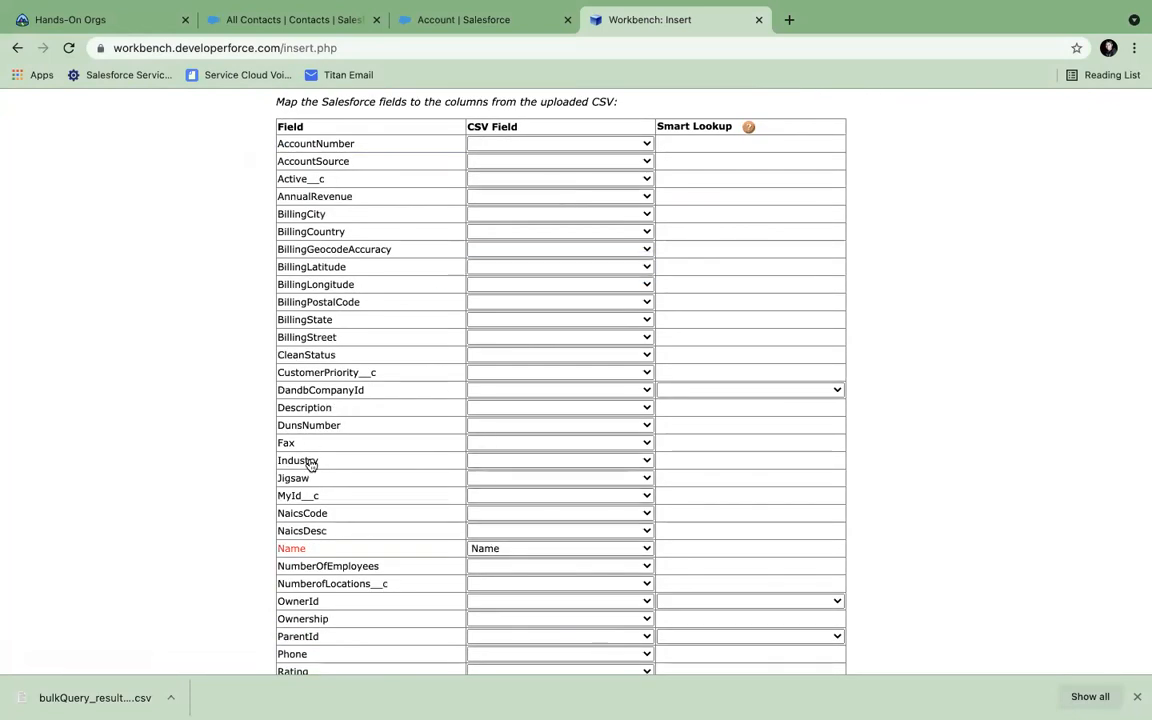
Map the MyId__c field to the MyID CSV column and confirm the insert of the account records
click(480, 495)
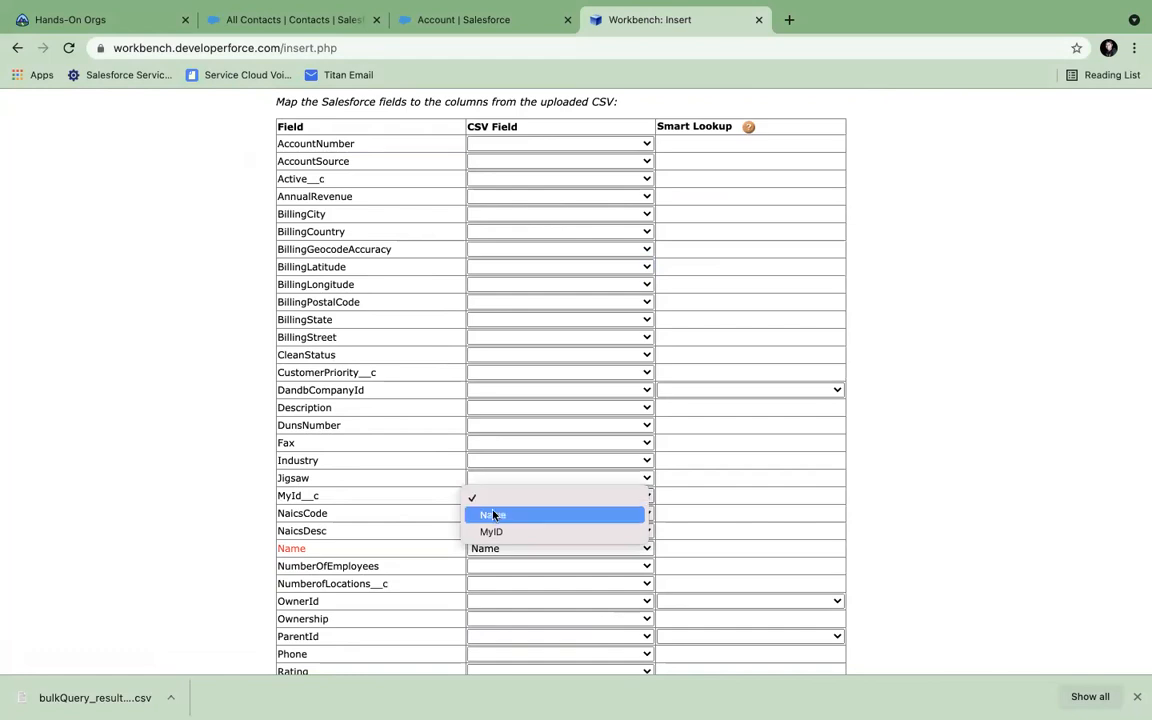
click(492, 532)
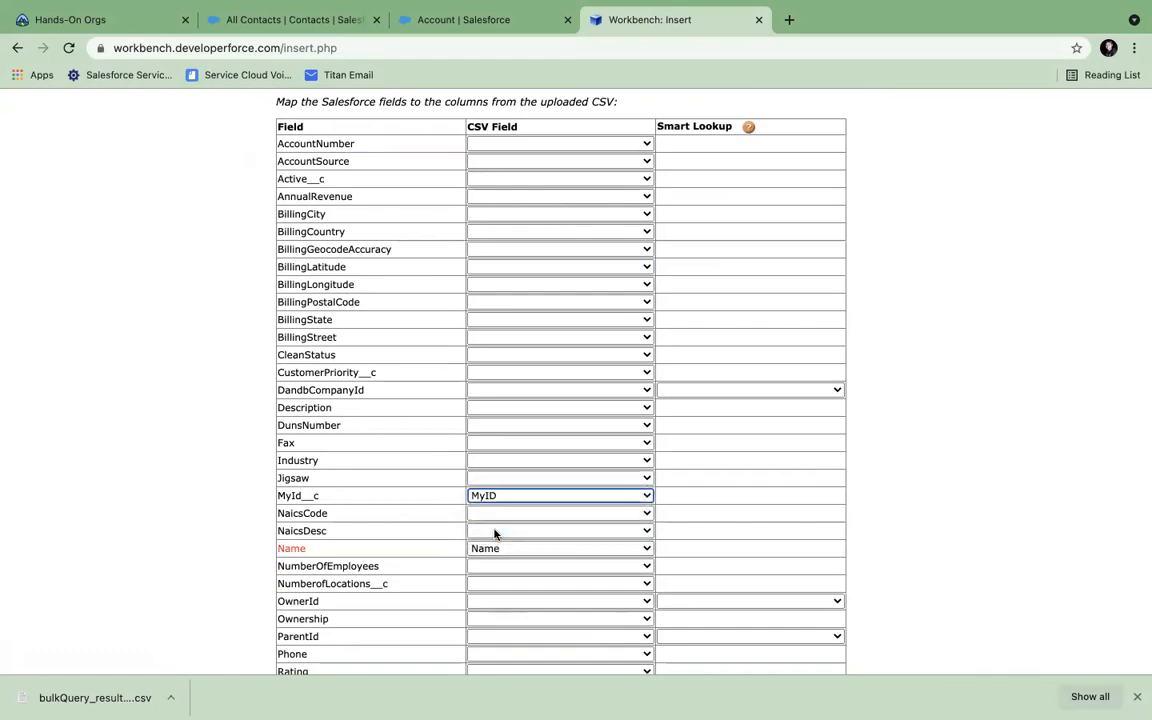
mouse_move(315, 502)
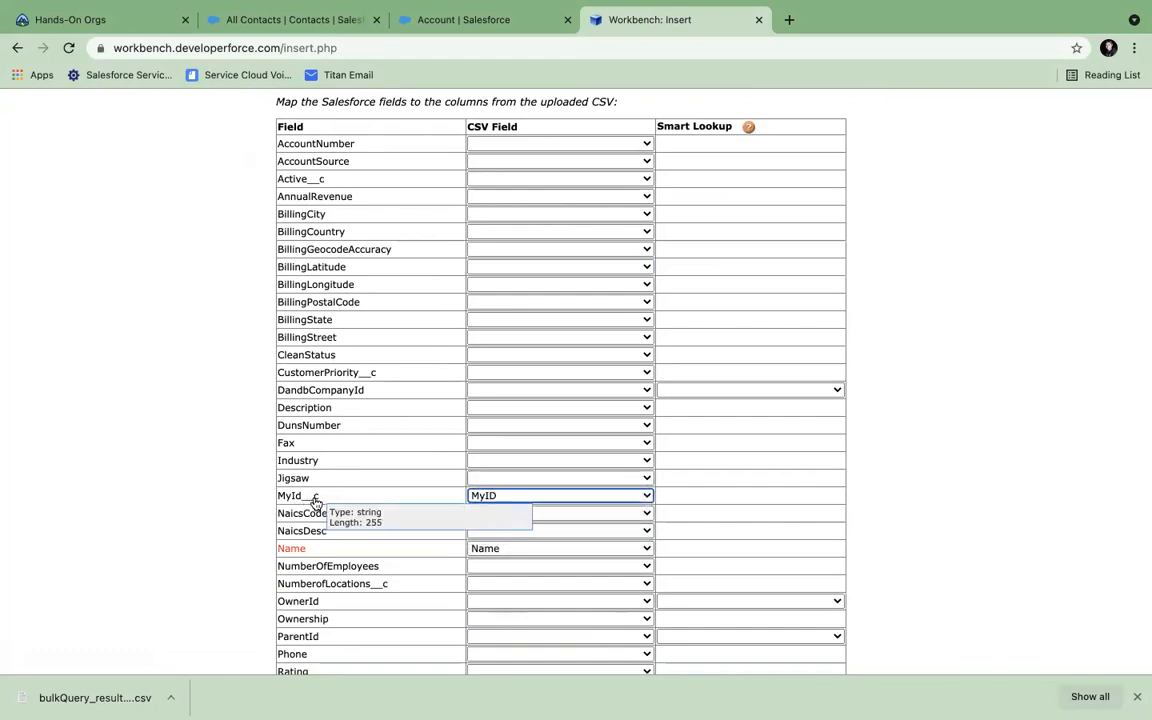
scroll(495, 500, down, 2)
scroll(502, 502, down, 6)
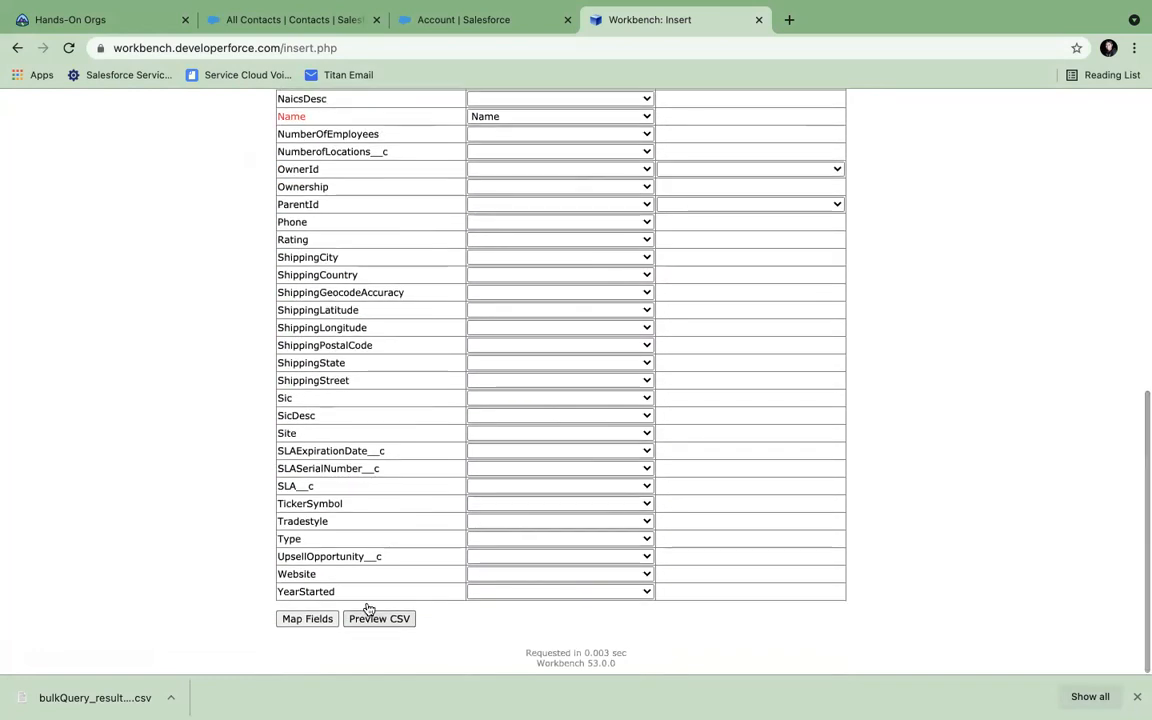
click(305, 620)
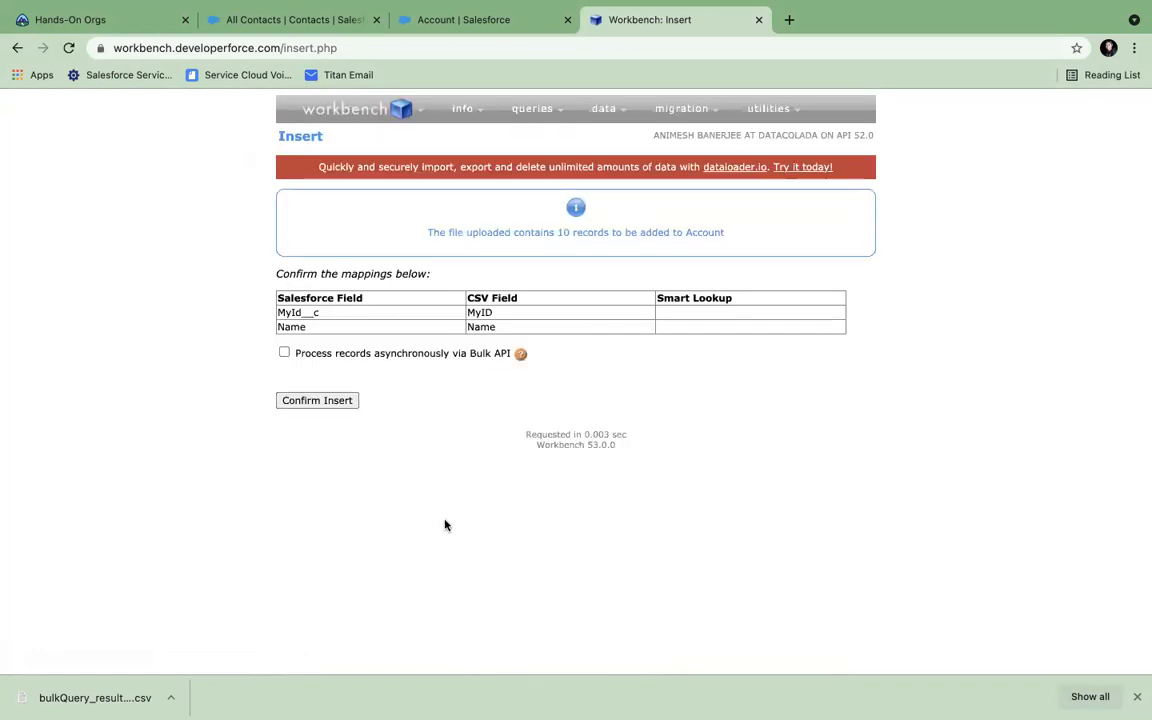
click(337, 401)
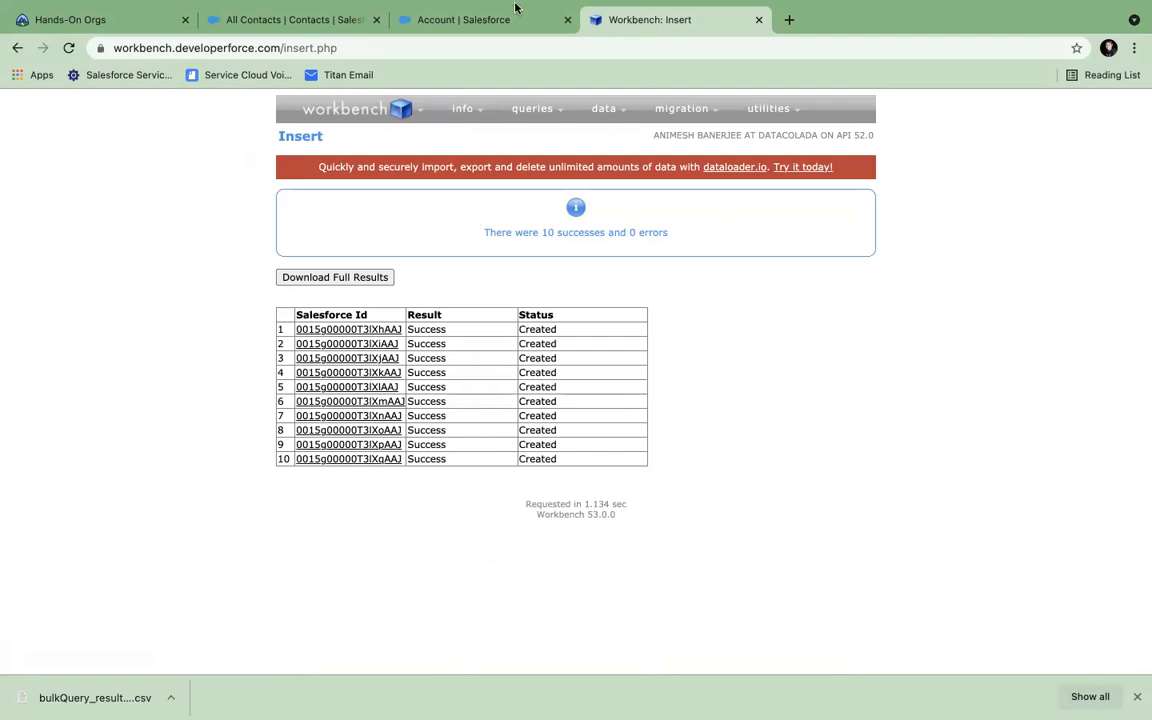
Switch to the Salesforce Sales app and display the All Accounts list view
click(430, 20)
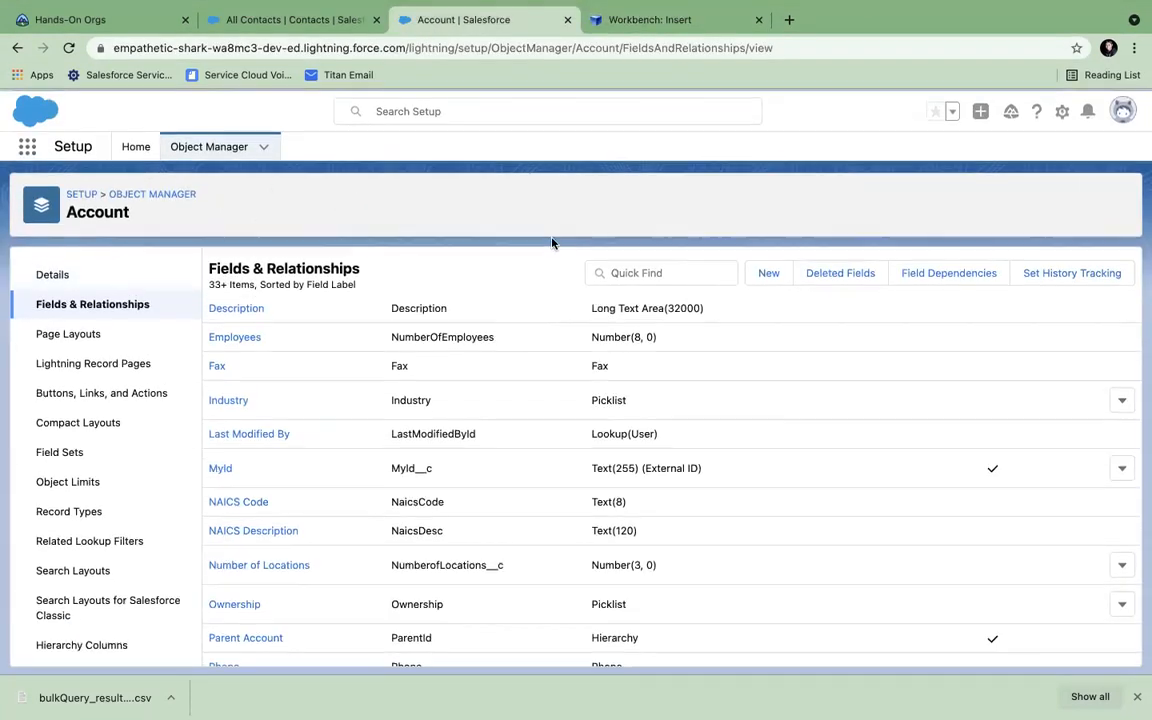
mouse_move(480, 705)
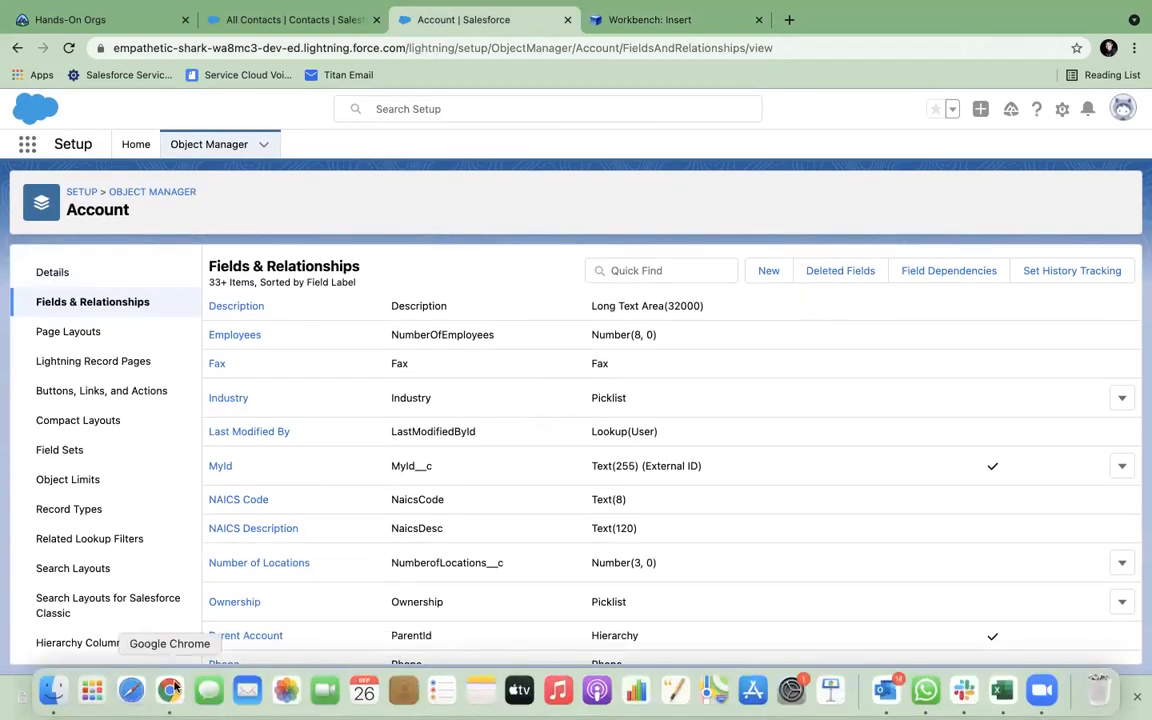
click(240, 24)
click(500, 147)
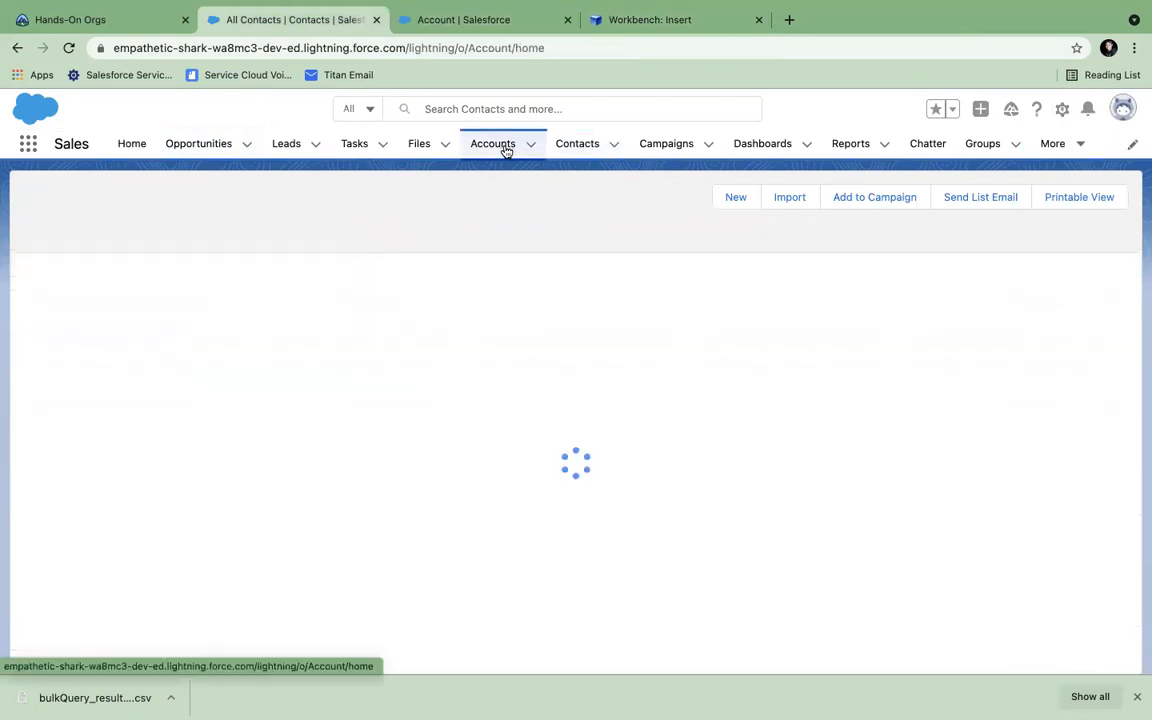
click(184, 205)
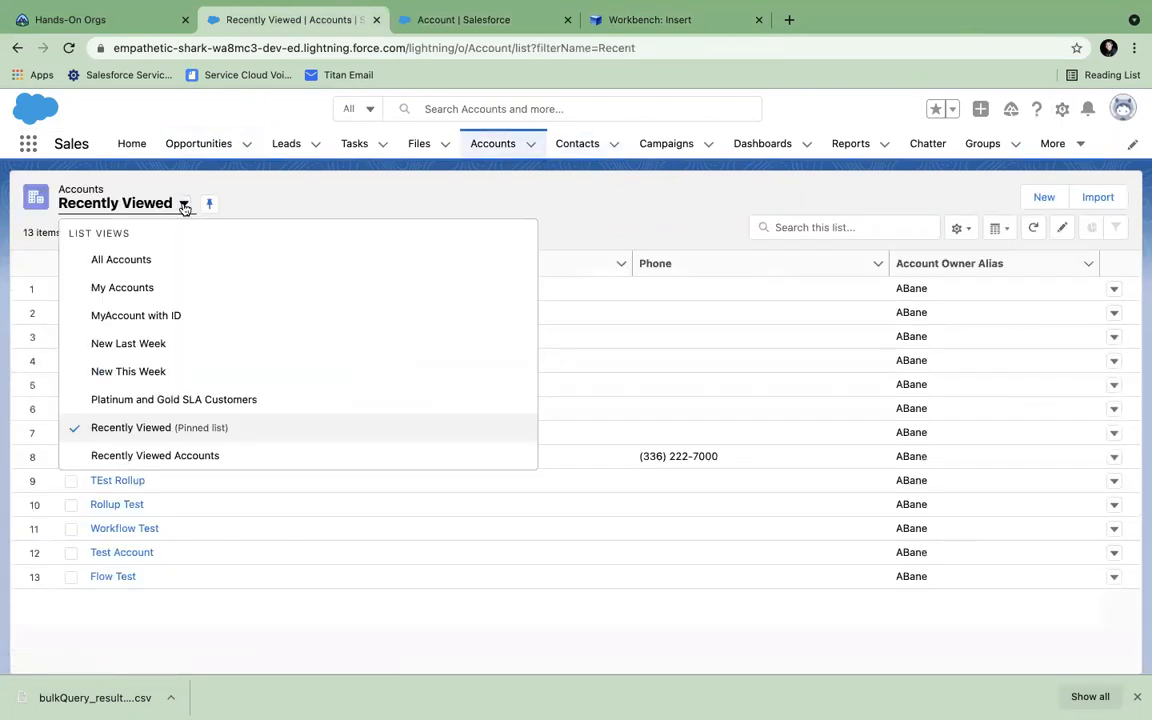
click(152, 260)
Look through the All Accounts list for the newly inserted test accounts
scroll(286, 328, down, 10)
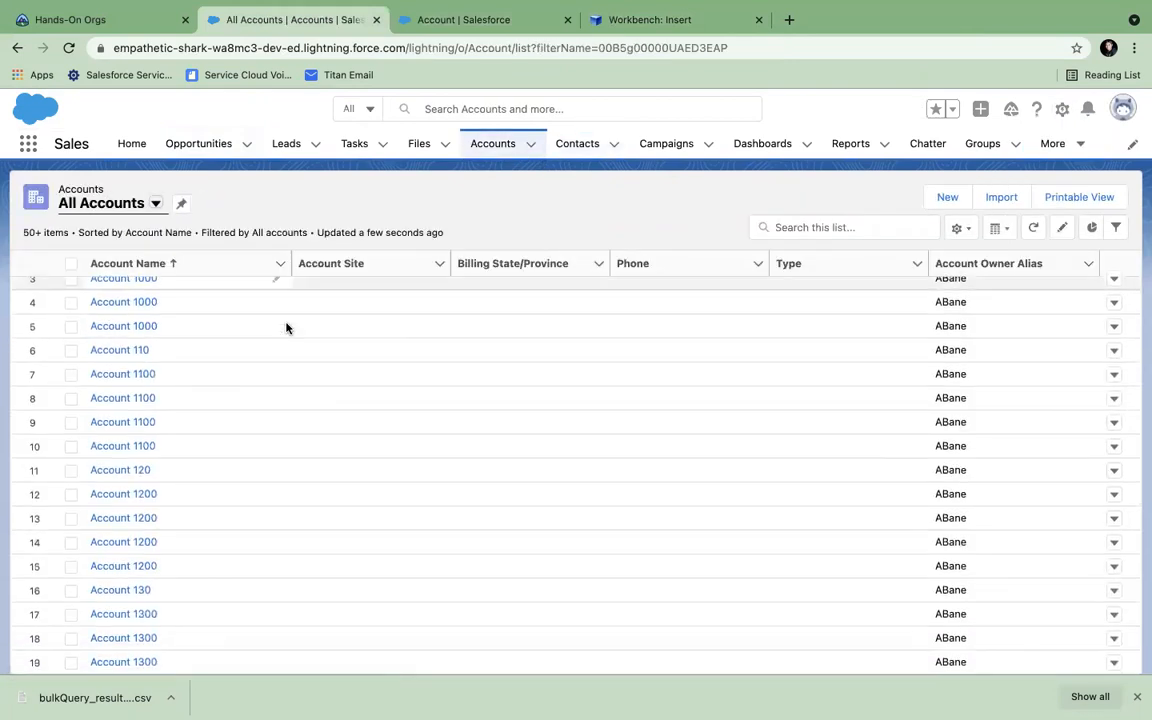
scroll(286, 328, down, 9)
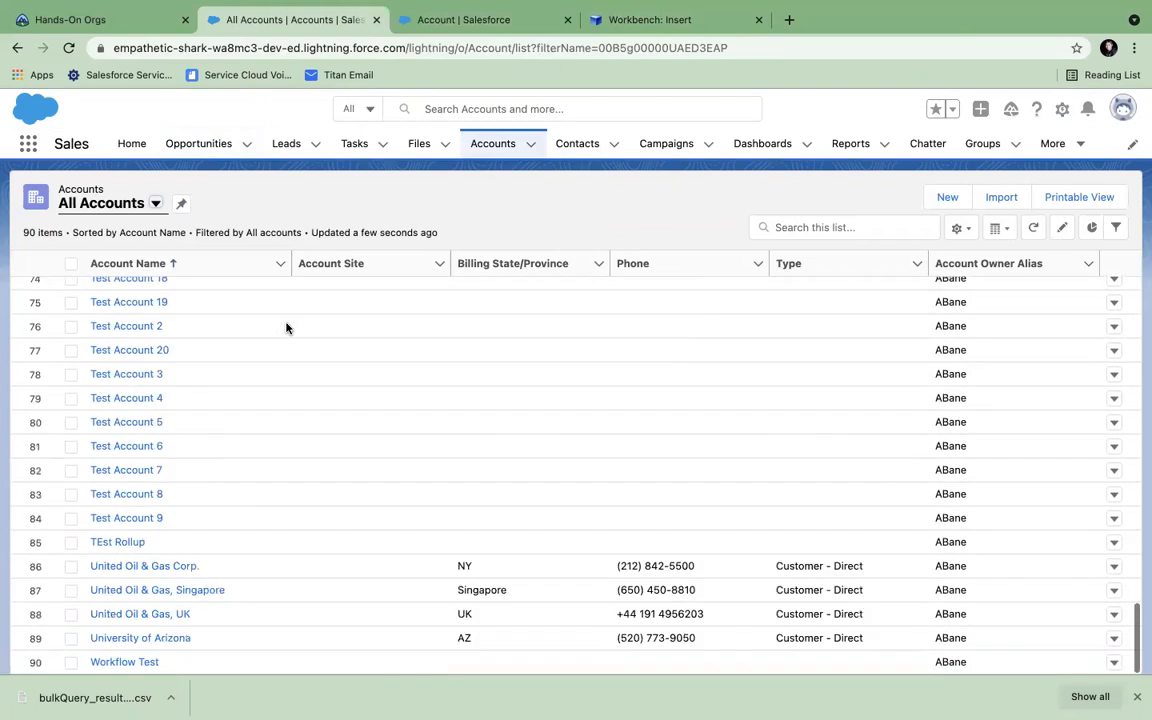
scroll(286, 328, up, 2)
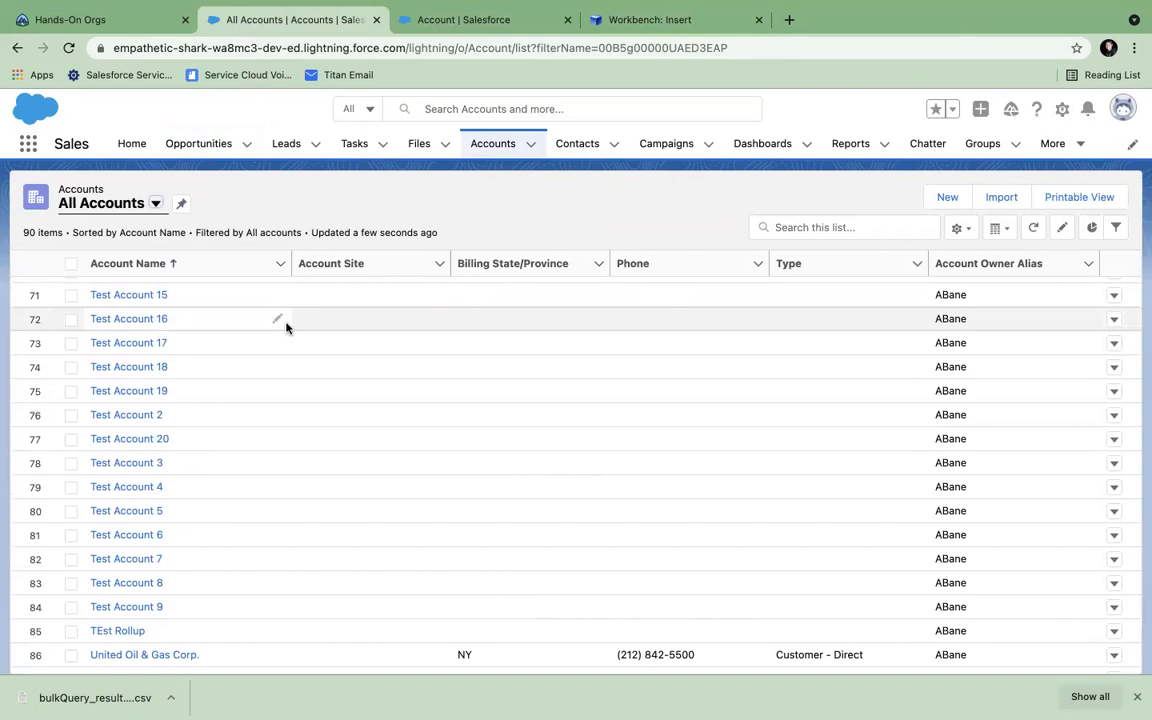
click(968, 228)
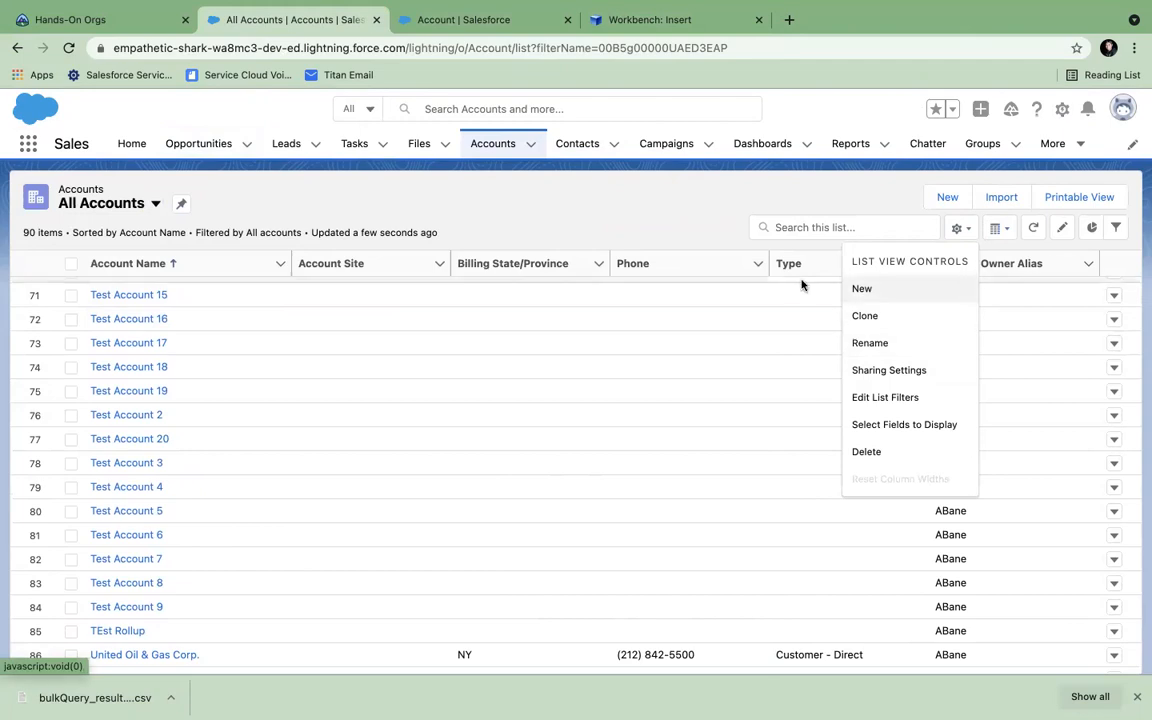
scroll(233, 375, up, 15)
scroll(233, 375, down, 10)
scroll(233, 375, down, 5)
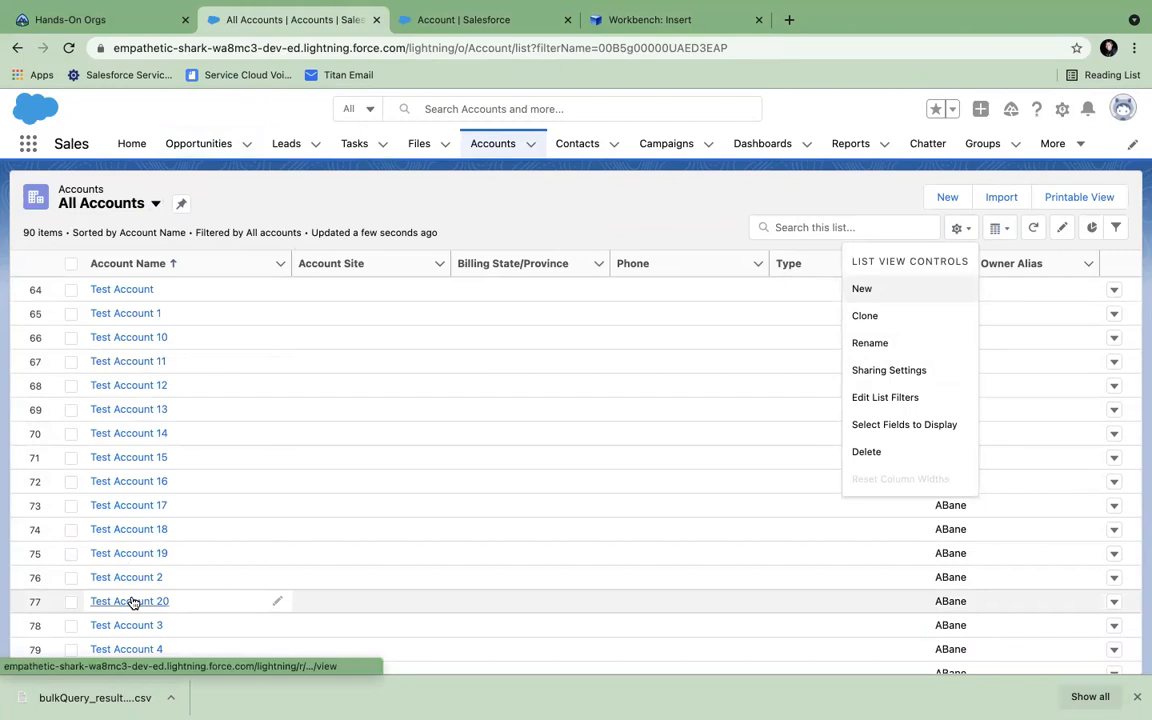
click(156, 206)
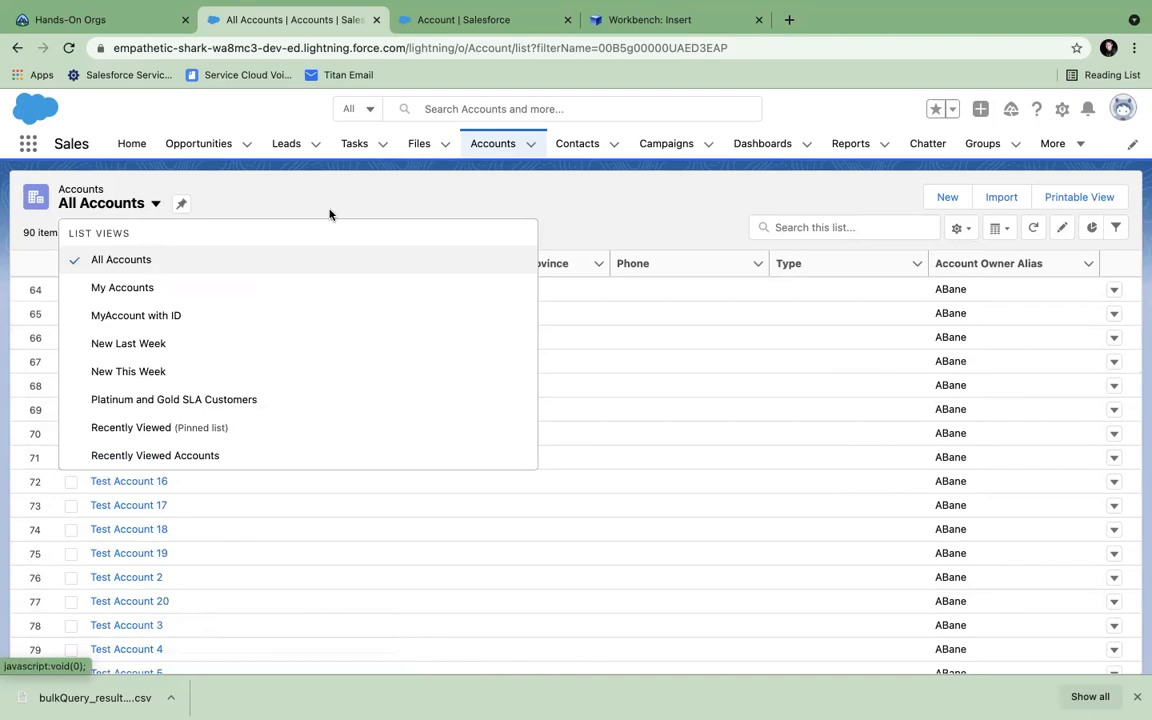
click(452, 197)
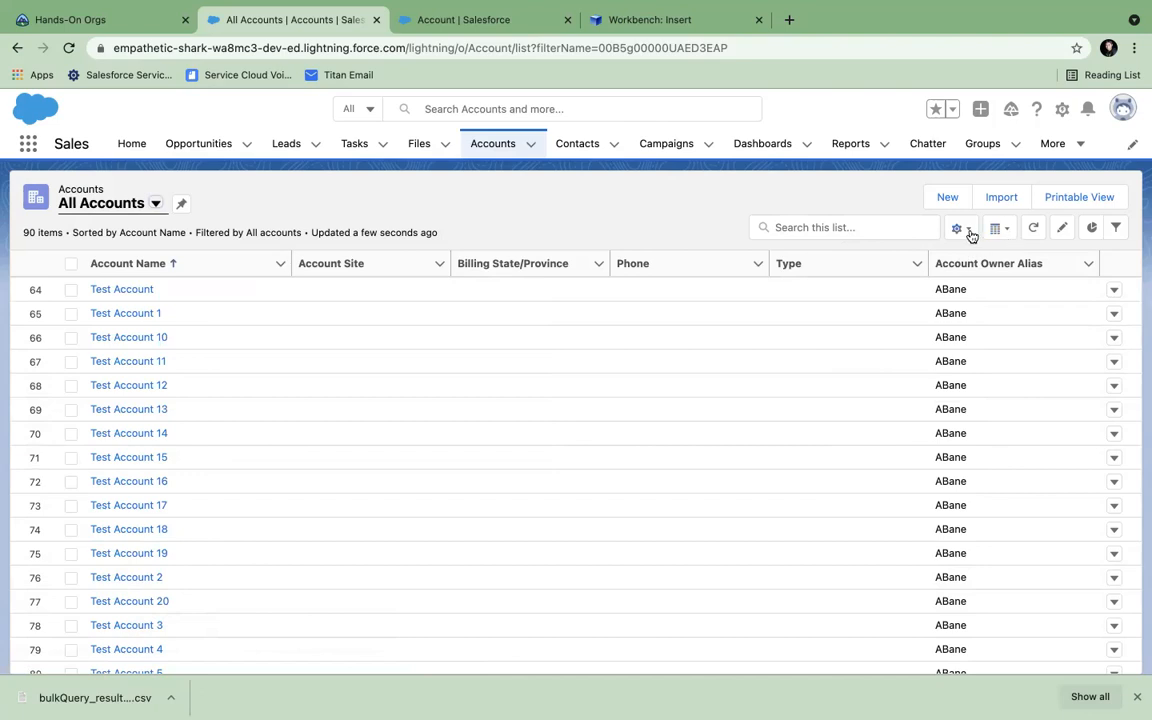
click(968, 231)
click(877, 309)
click(825, 197)
Create a new account list view named My List that all users can see, and save it
click(958, 228)
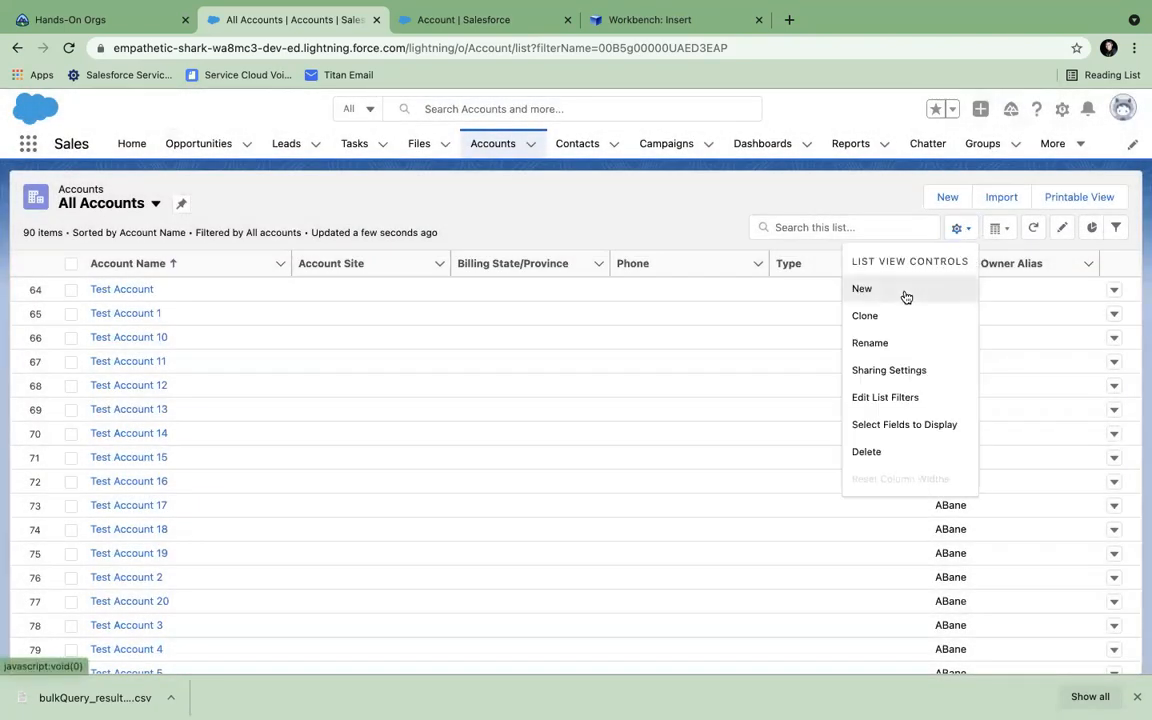
click(862, 289)
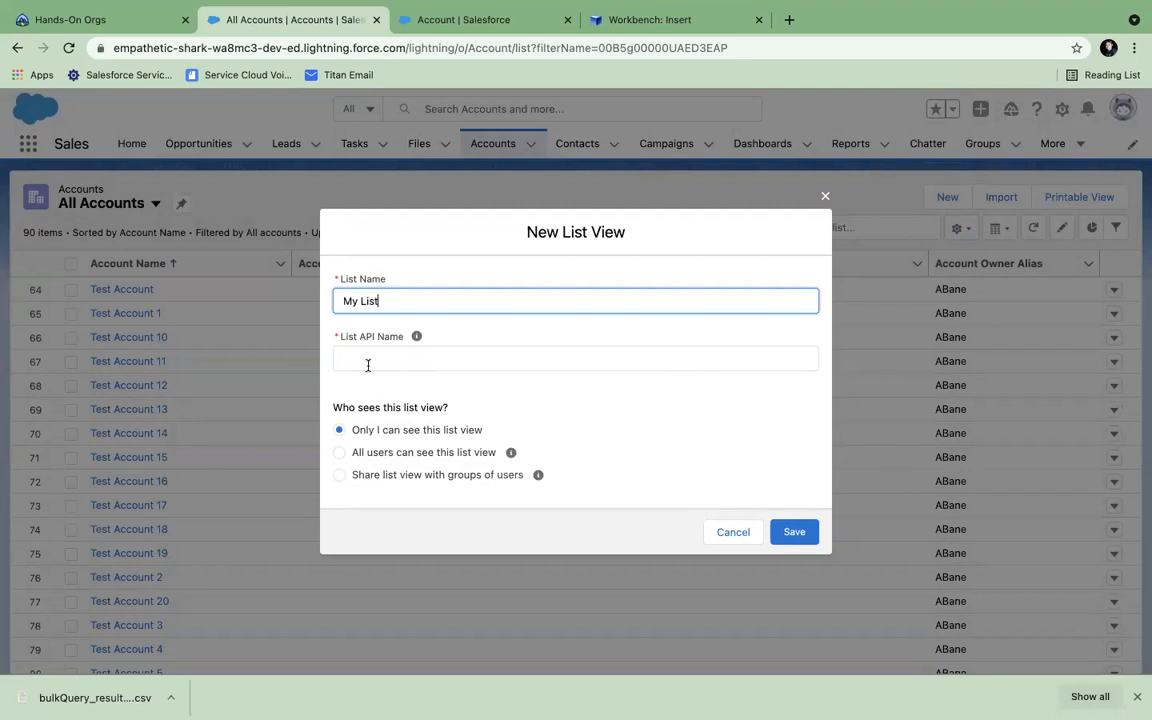
click(368, 456)
click(339, 431)
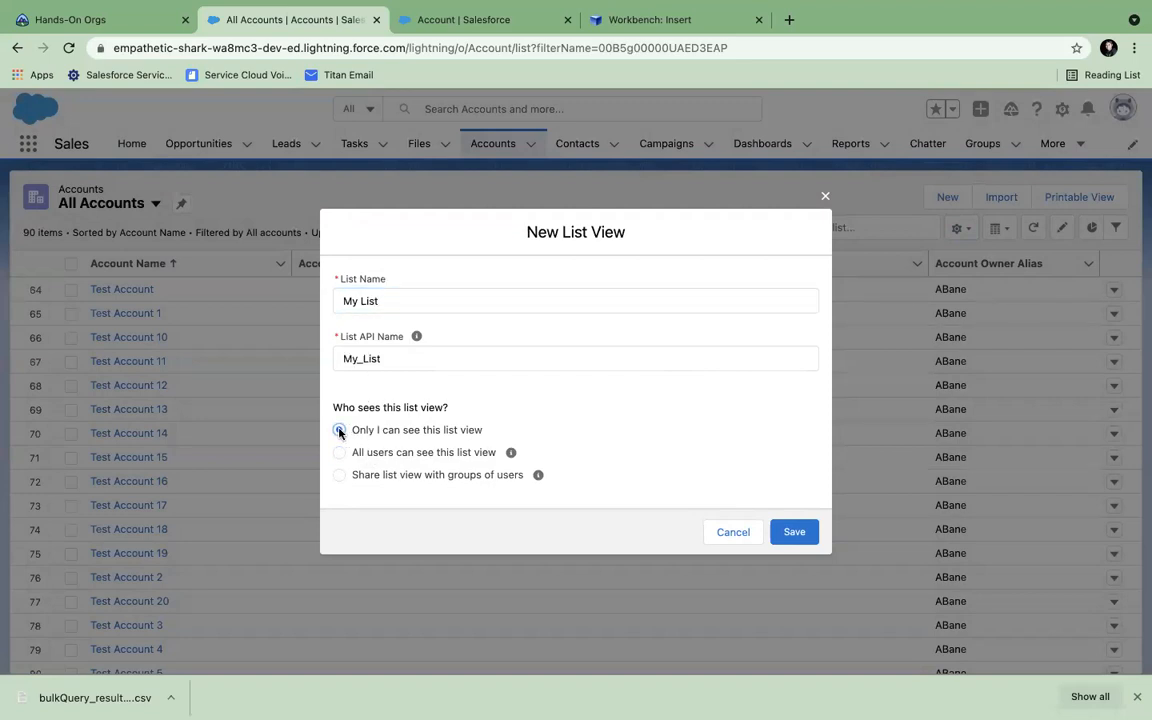
click(338, 455)
click(795, 532)
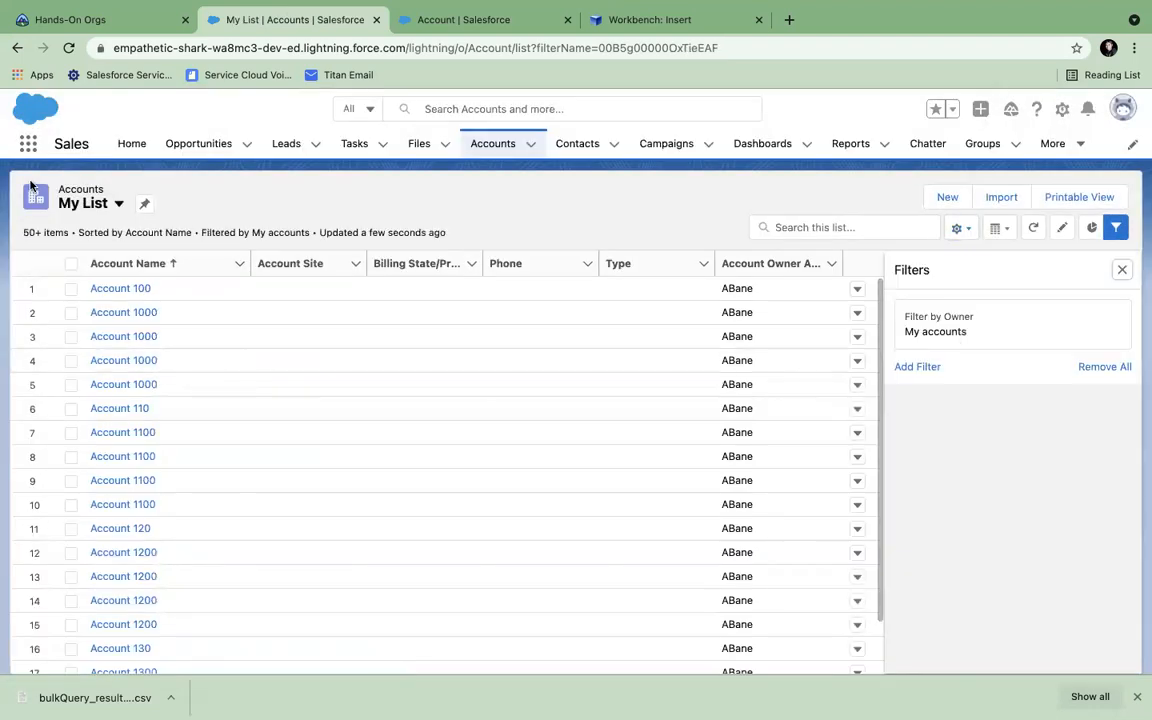
Change the owner filter of My List to All accounts
click(1050, 337)
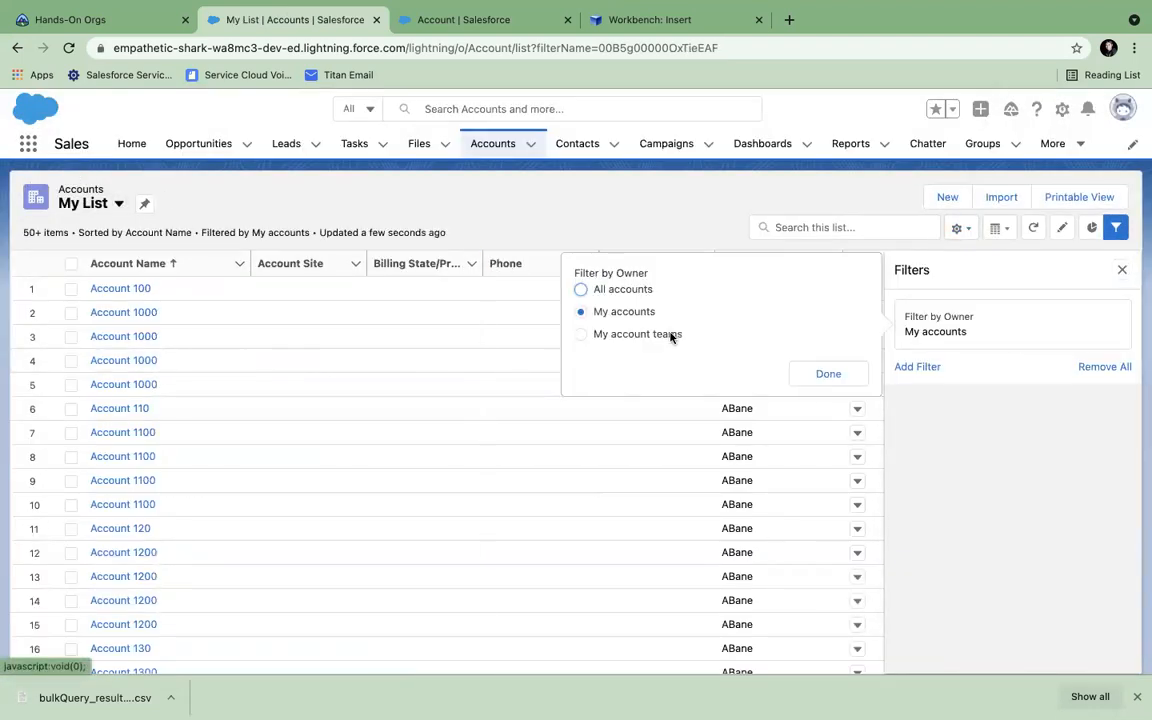
click(583, 289)
click(826, 376)
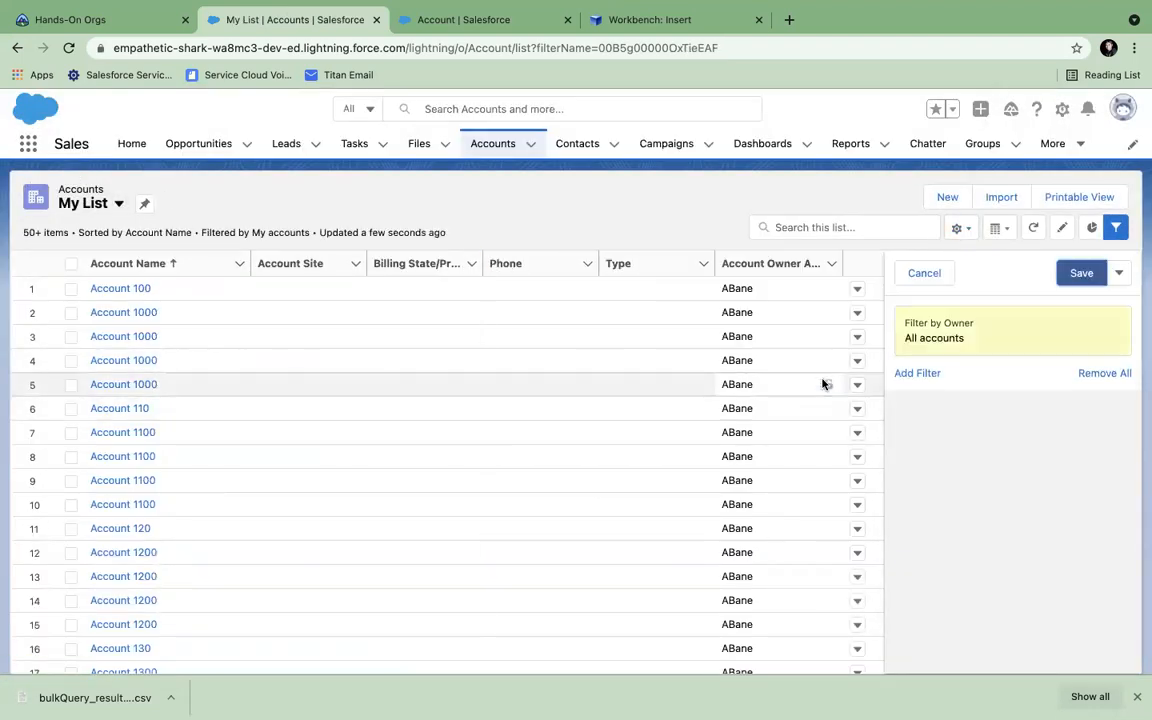
Add a filter for MyId not equal to an empty value, save the filters and review the filtered accounts
click(917, 376)
click(628, 334)
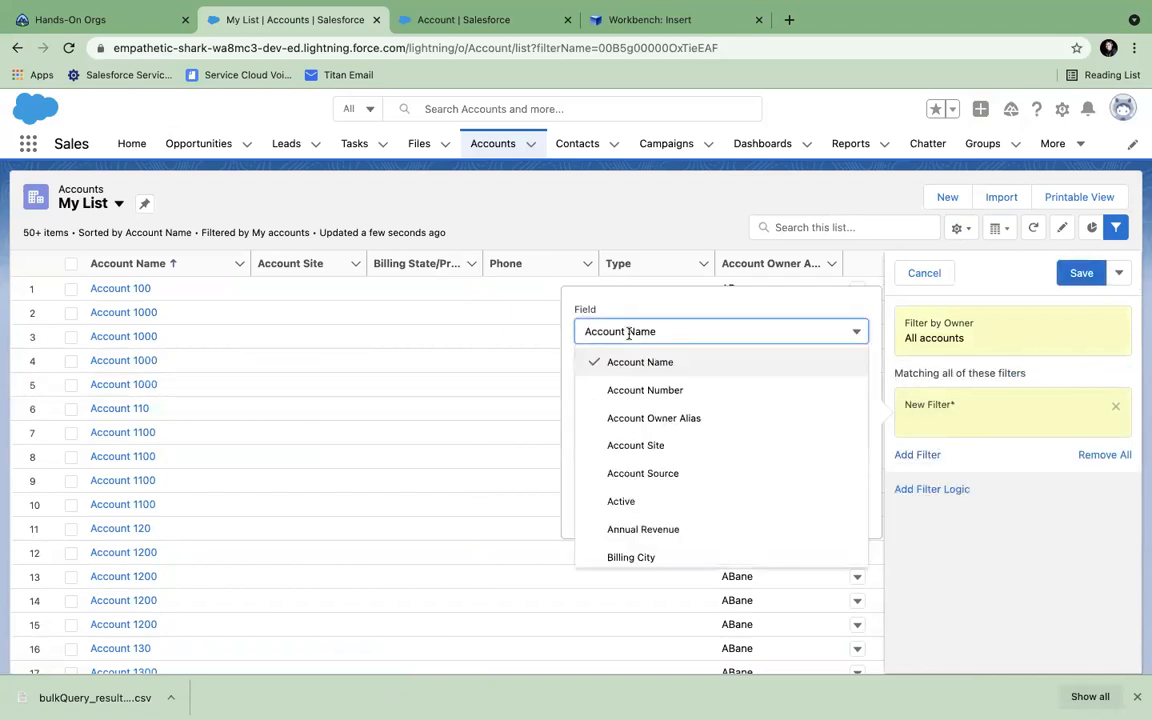
scroll(643, 518, down, 5)
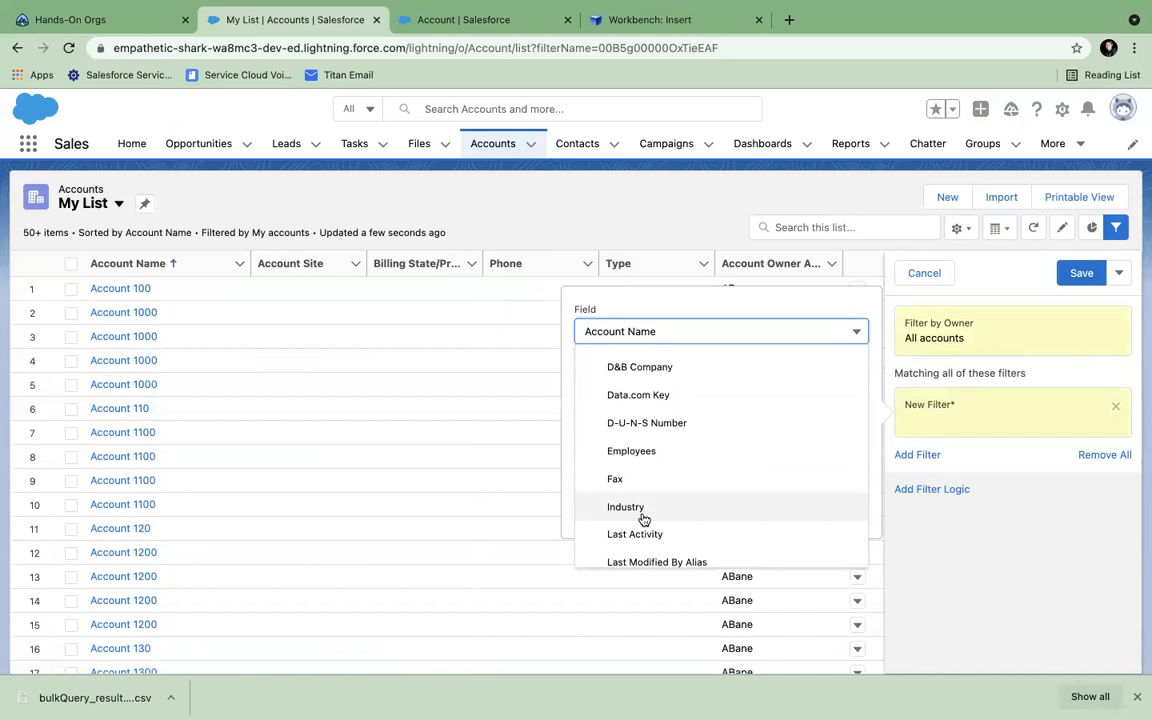
scroll(643, 518, down, 10)
scroll(643, 520, up, 5)
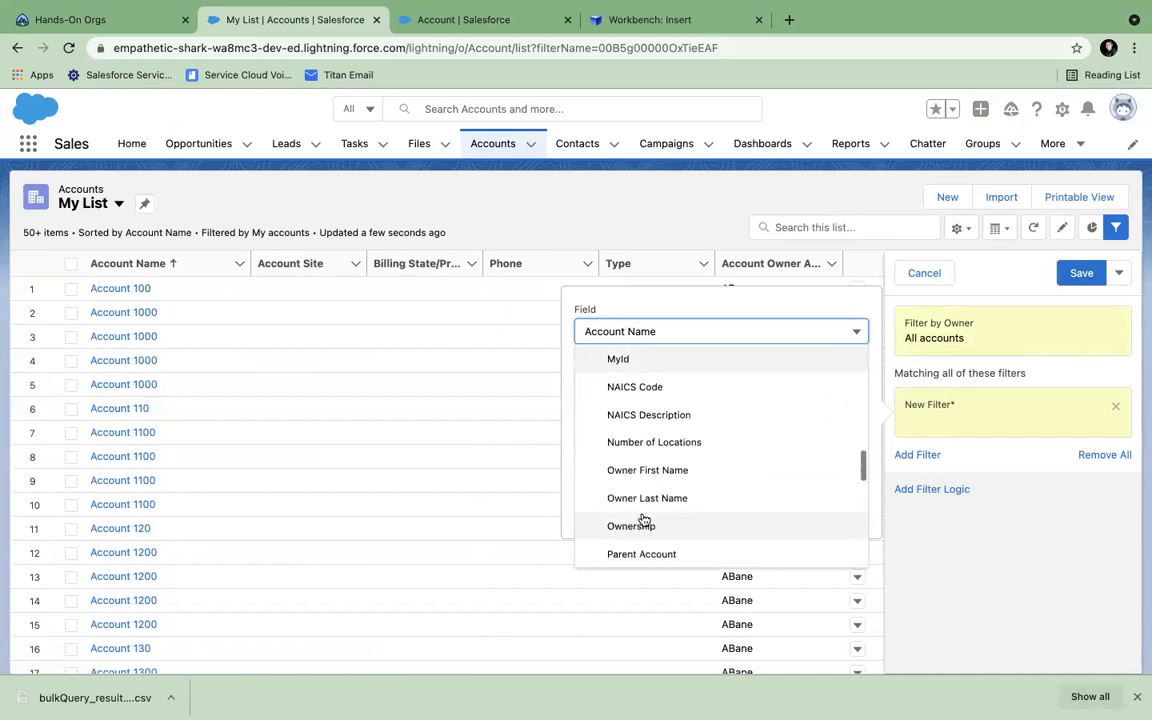
click(614, 365)
click(649, 404)
click(645, 457)
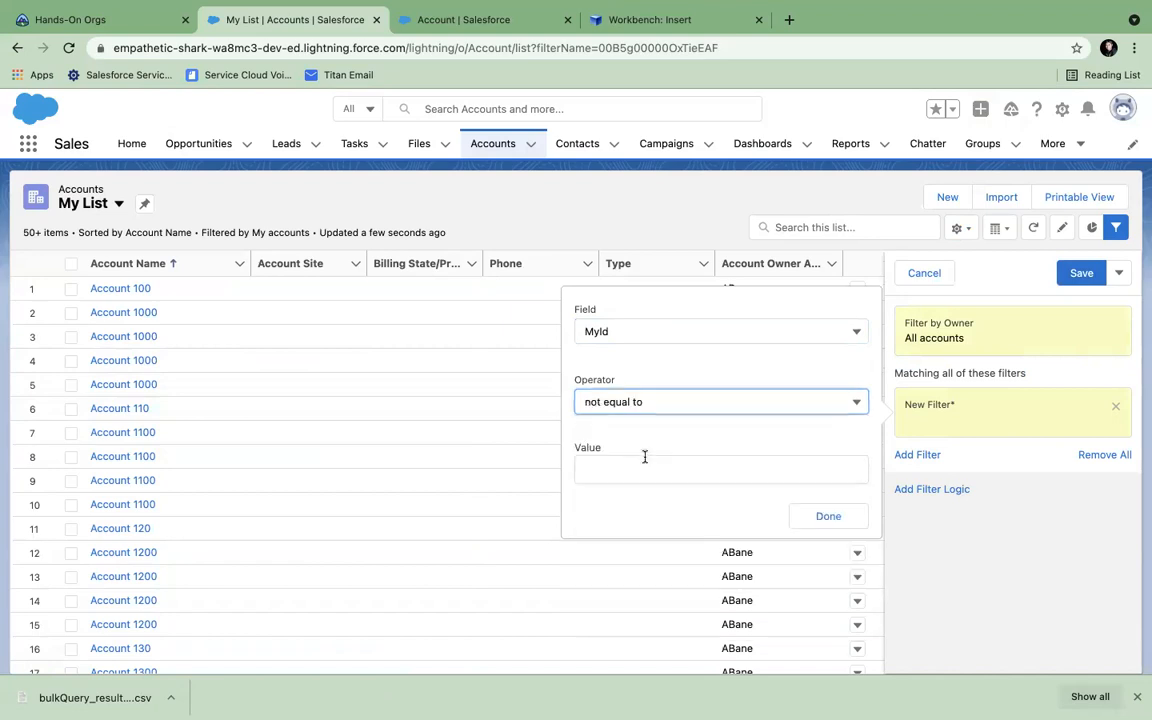
click(826, 517)
click(1070, 278)
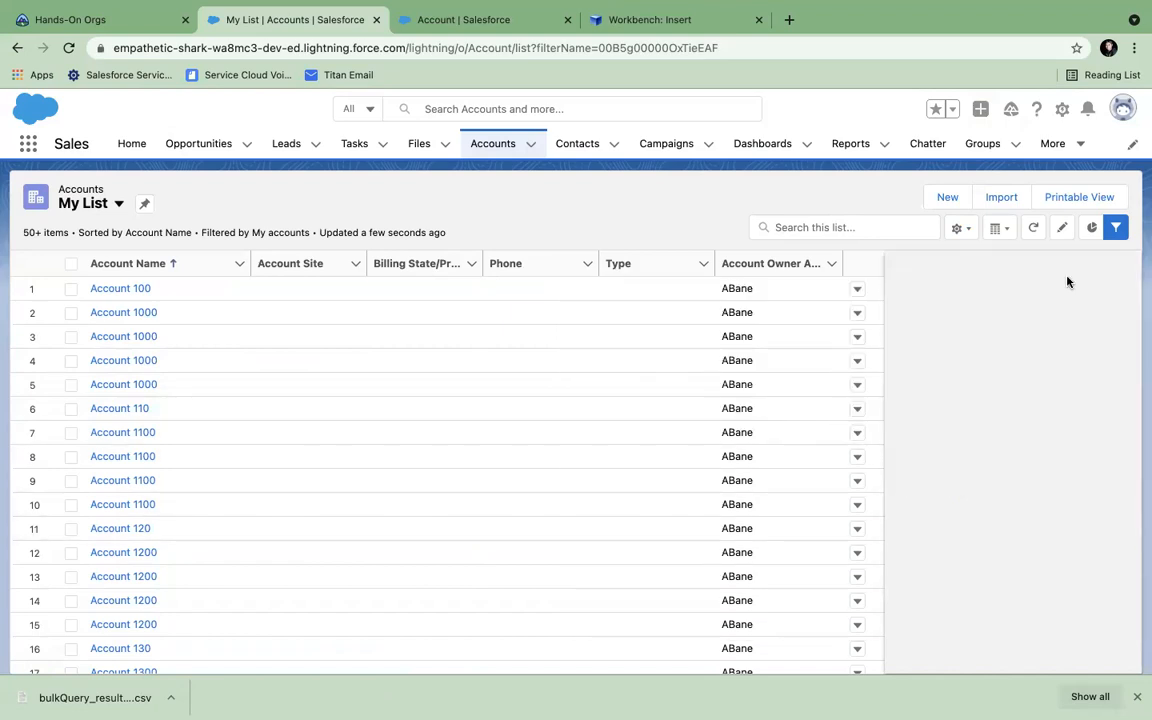
scroll(443, 384, down, 8)
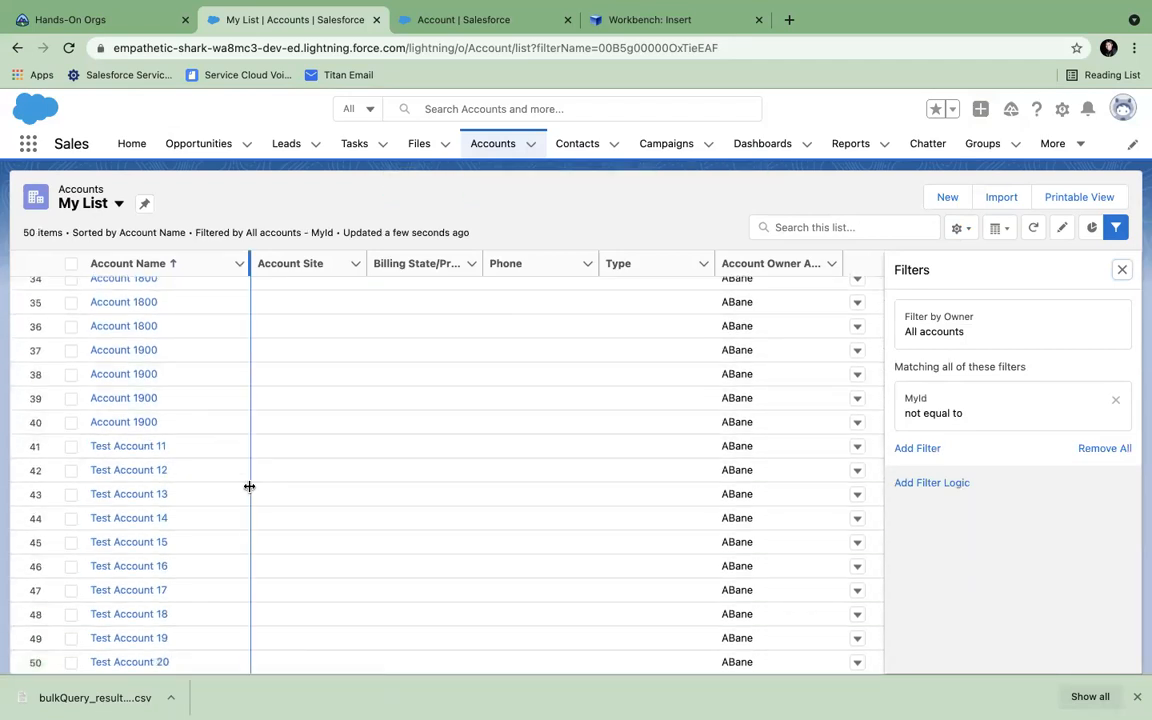
Open the field selection for My List and add MyId to the visible fields
click(966, 232)
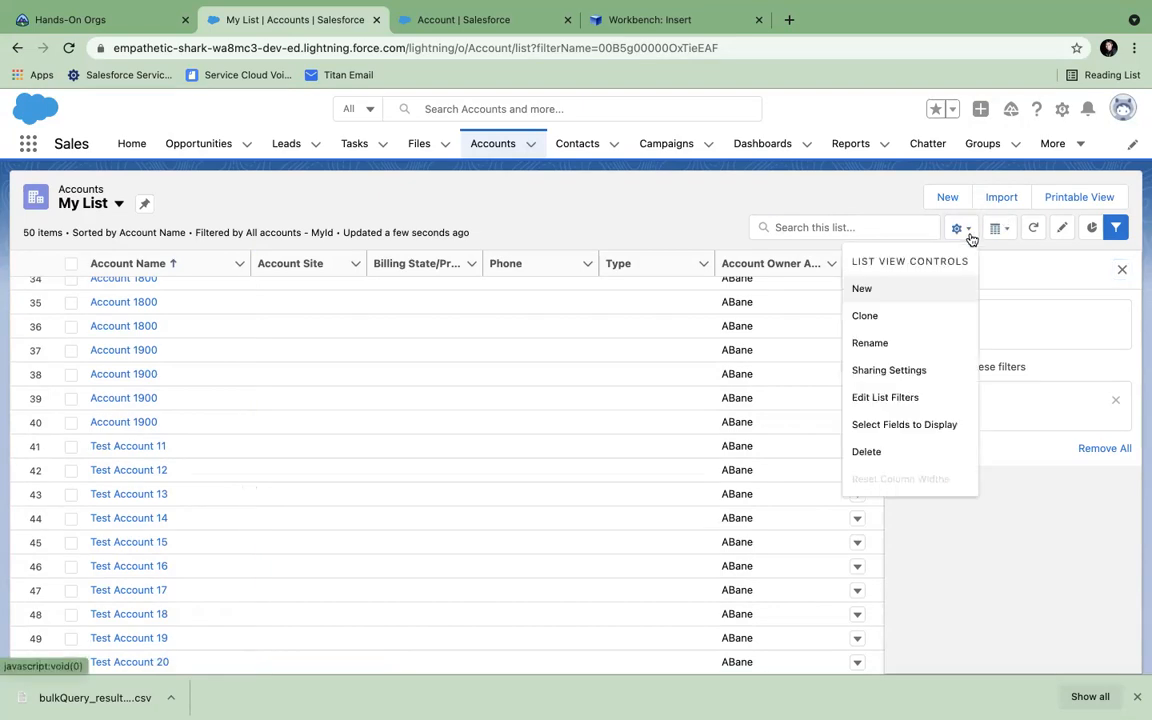
click(910, 420)
scroll(495, 440, down, 8)
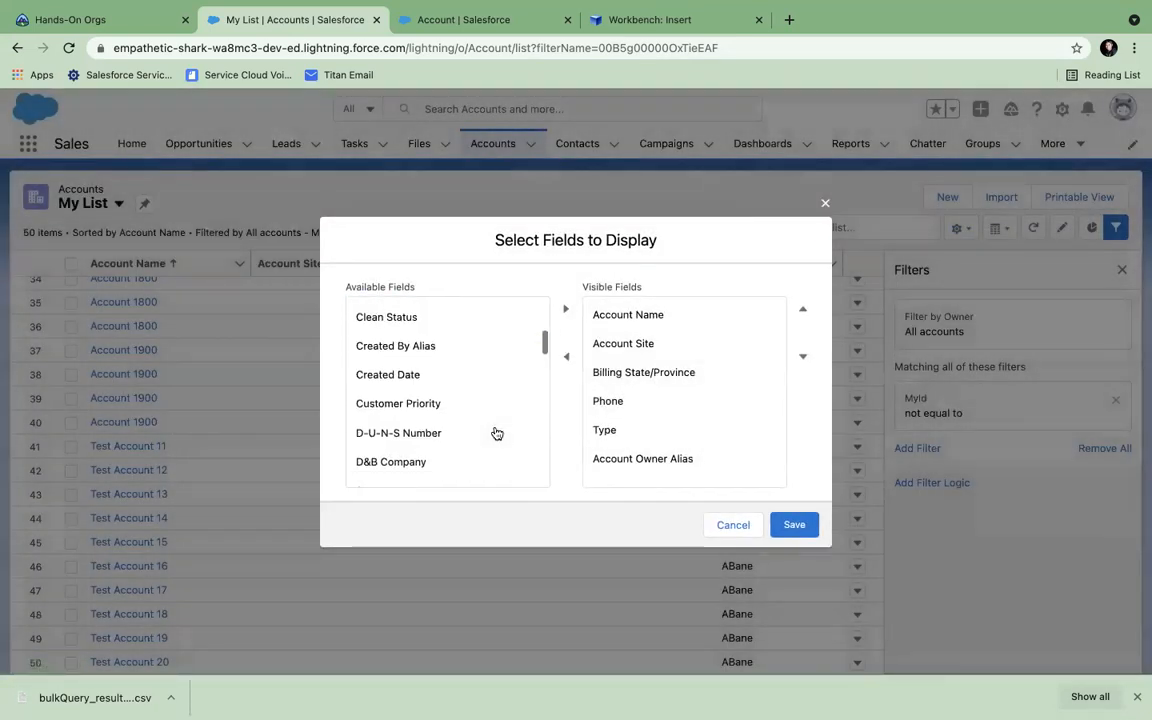
click(463, 434)
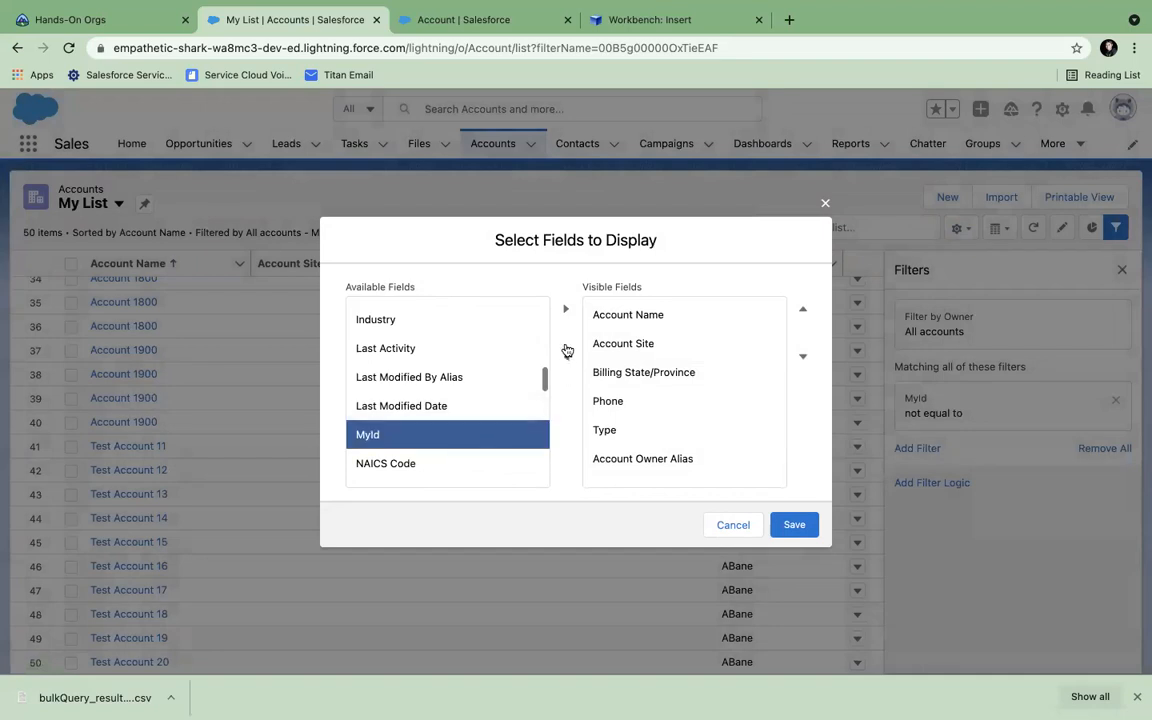
click(566, 310)
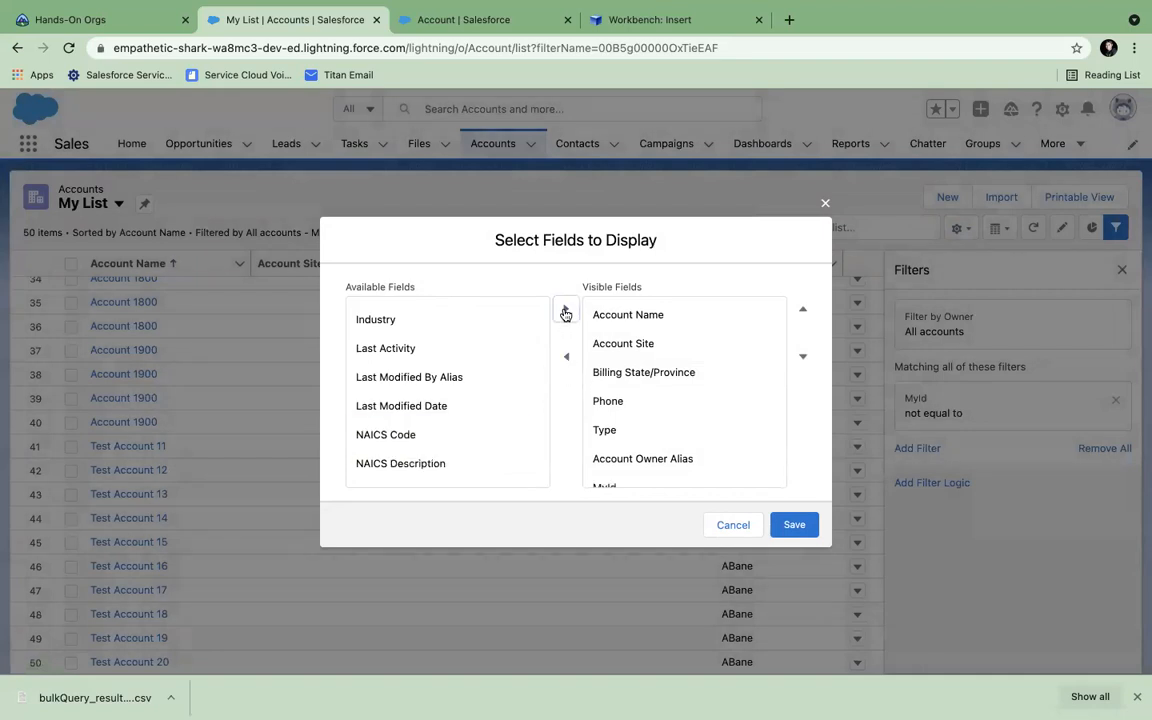
Remove Account Owner Alias, Account Site, Billing State/Province, Phone and Type from the visible fields, save, and review the MyId values
click(674, 469)
click(566, 360)
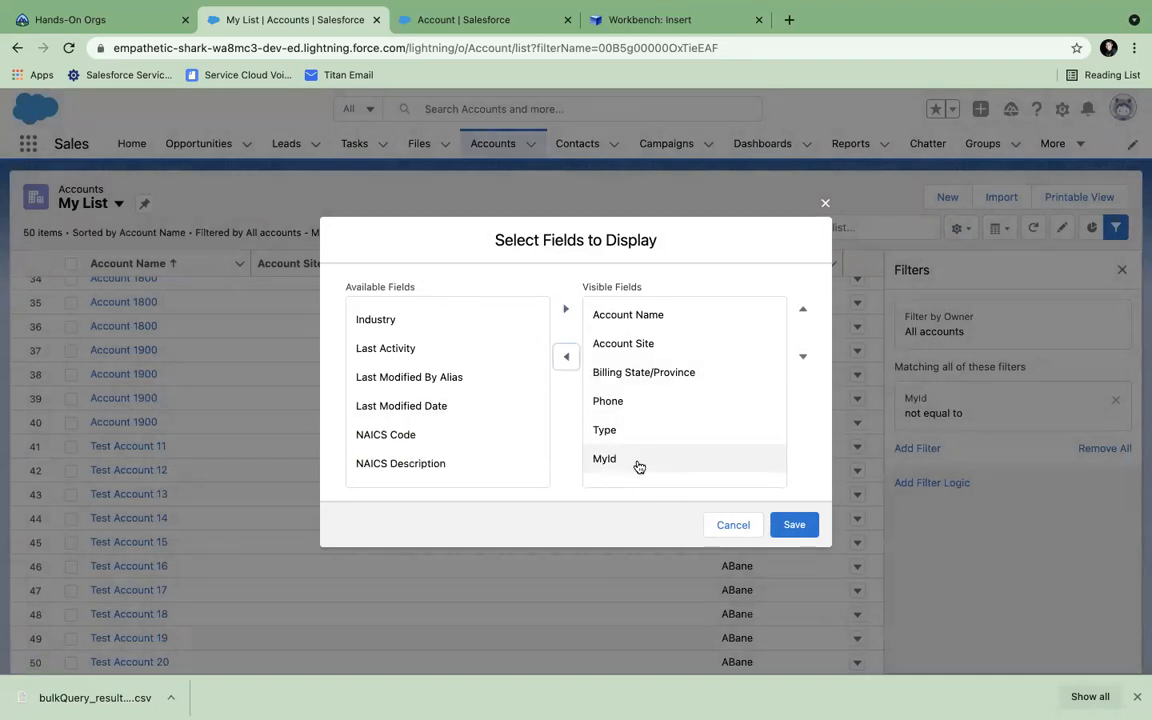
click(623, 346)
click(568, 358)
click(609, 347)
click(568, 359)
click(594, 348)
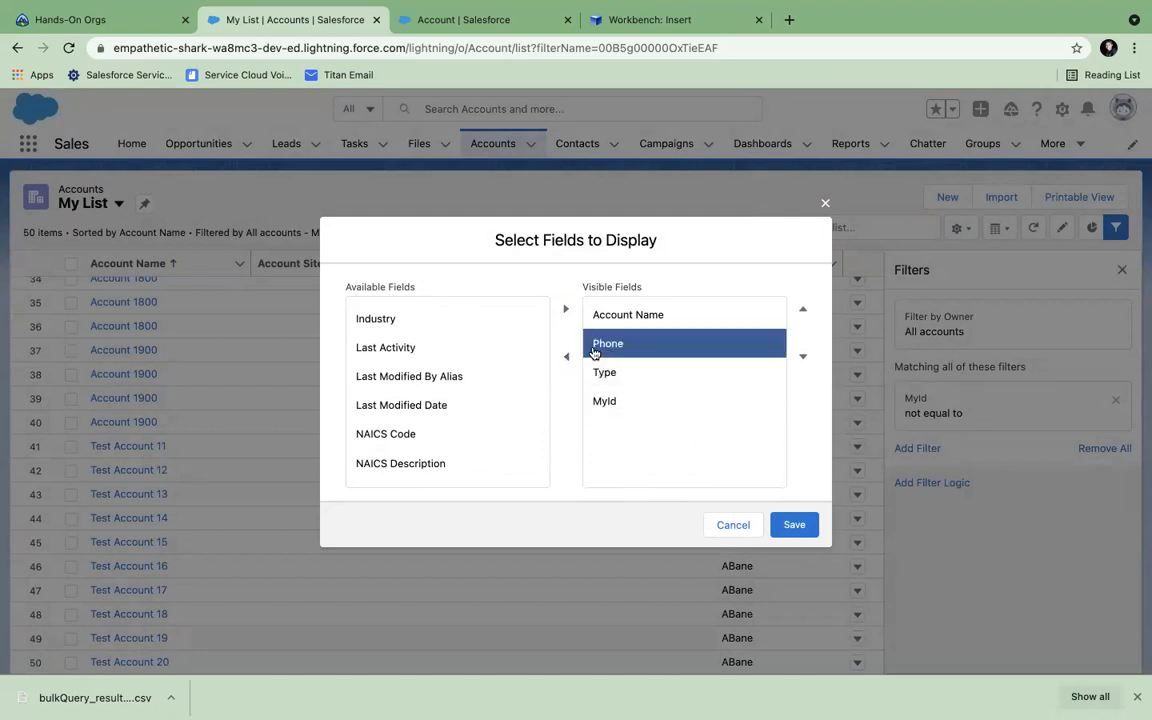
click(567, 358)
click(596, 371)
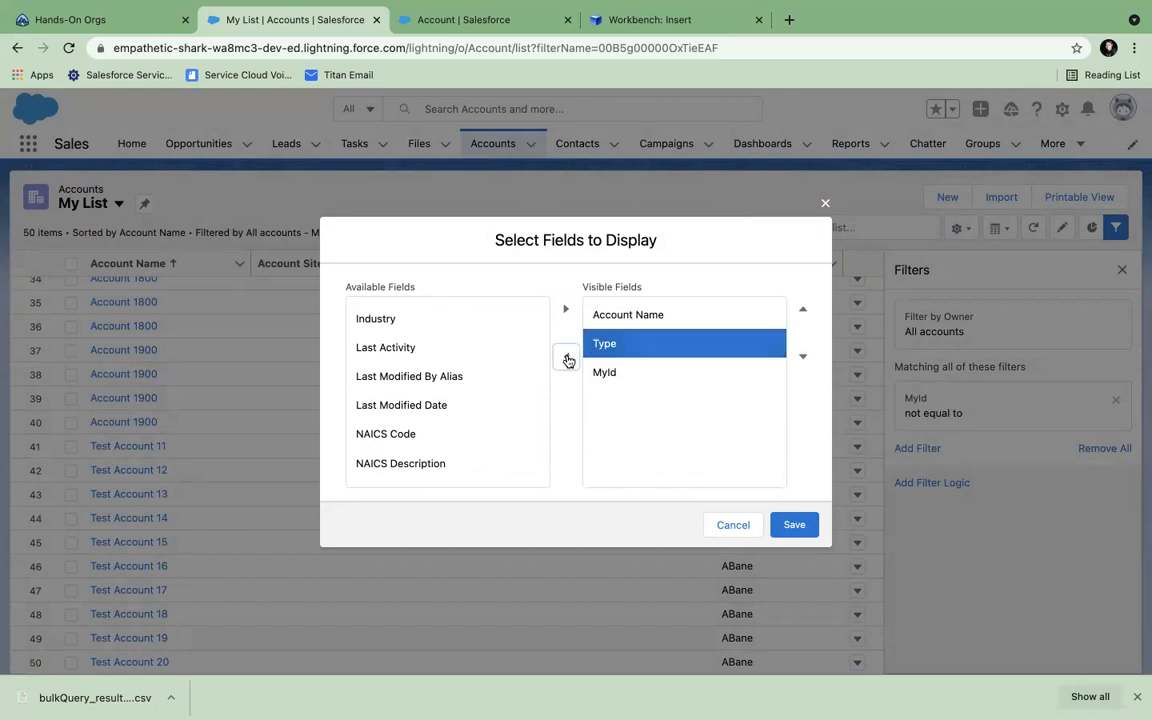
click(566, 357)
click(794, 525)
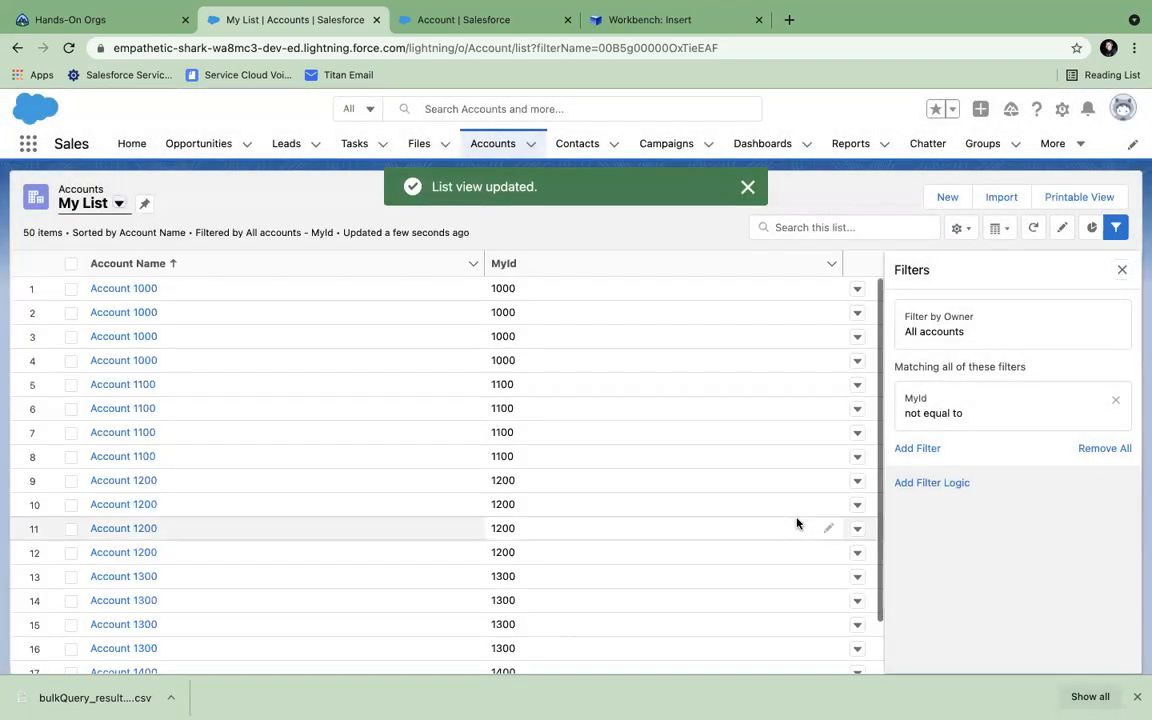
scroll(730, 332, down, 10)
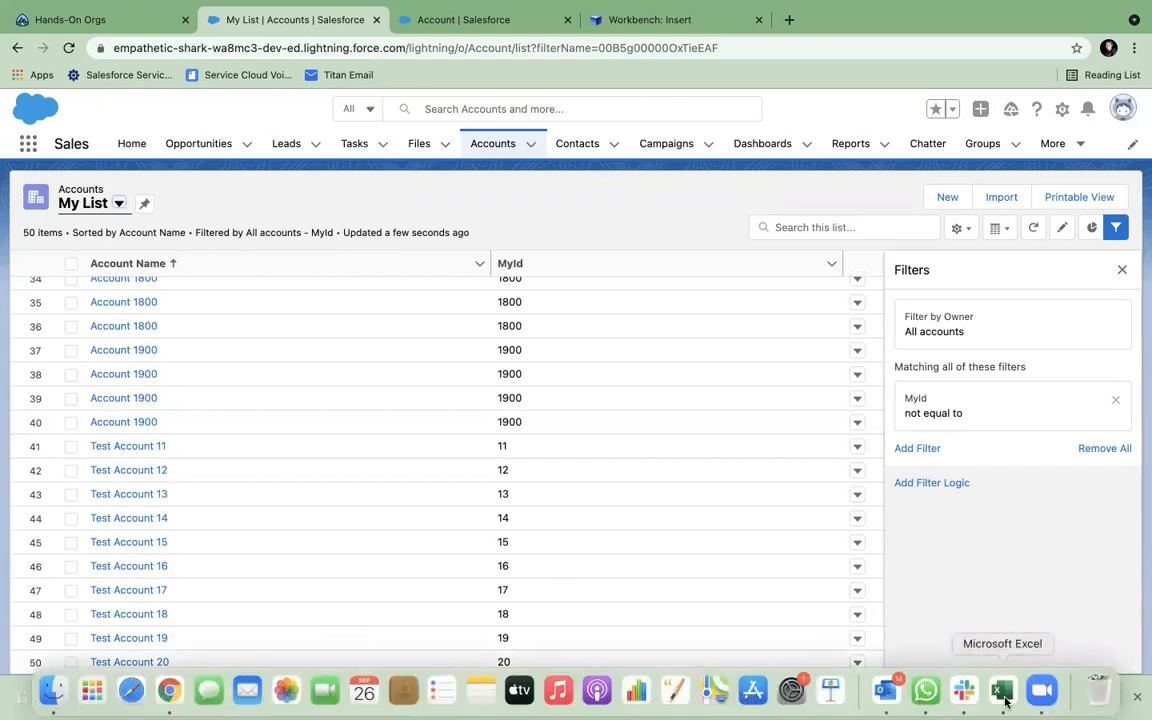
Switch to the New Contact sheet in Excel, autofit the Account ID column and change the first names to Test FN11 through Test FN20
click(1000, 696)
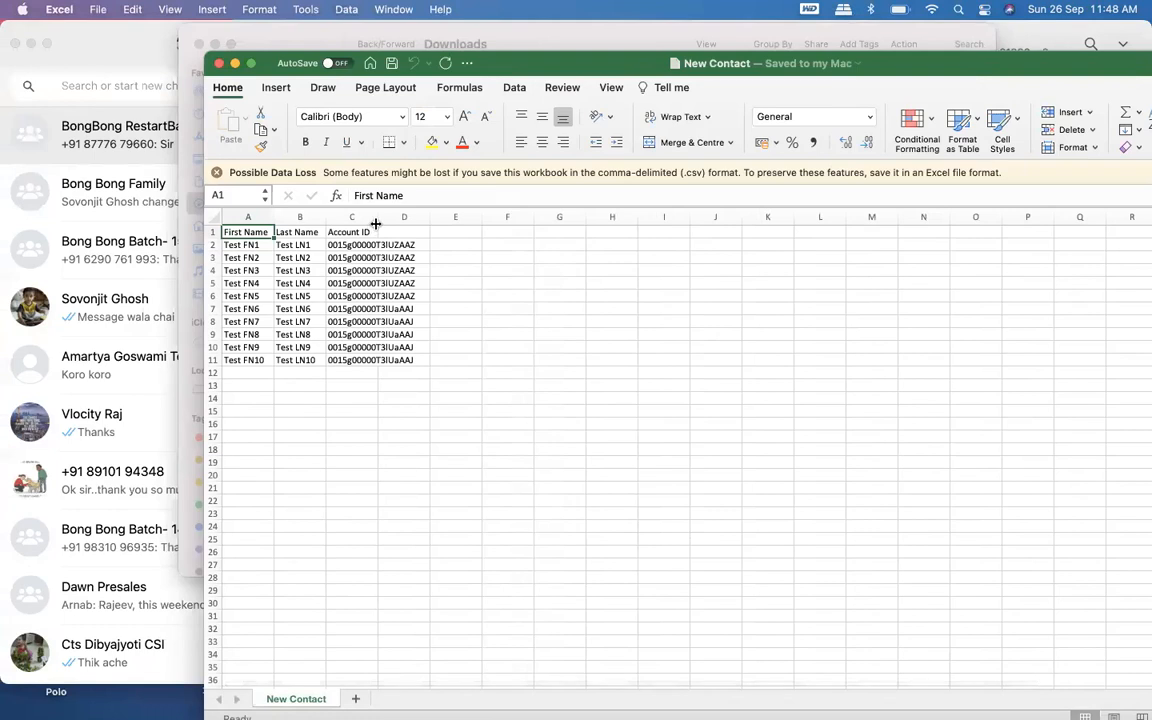
double_click(378, 217)
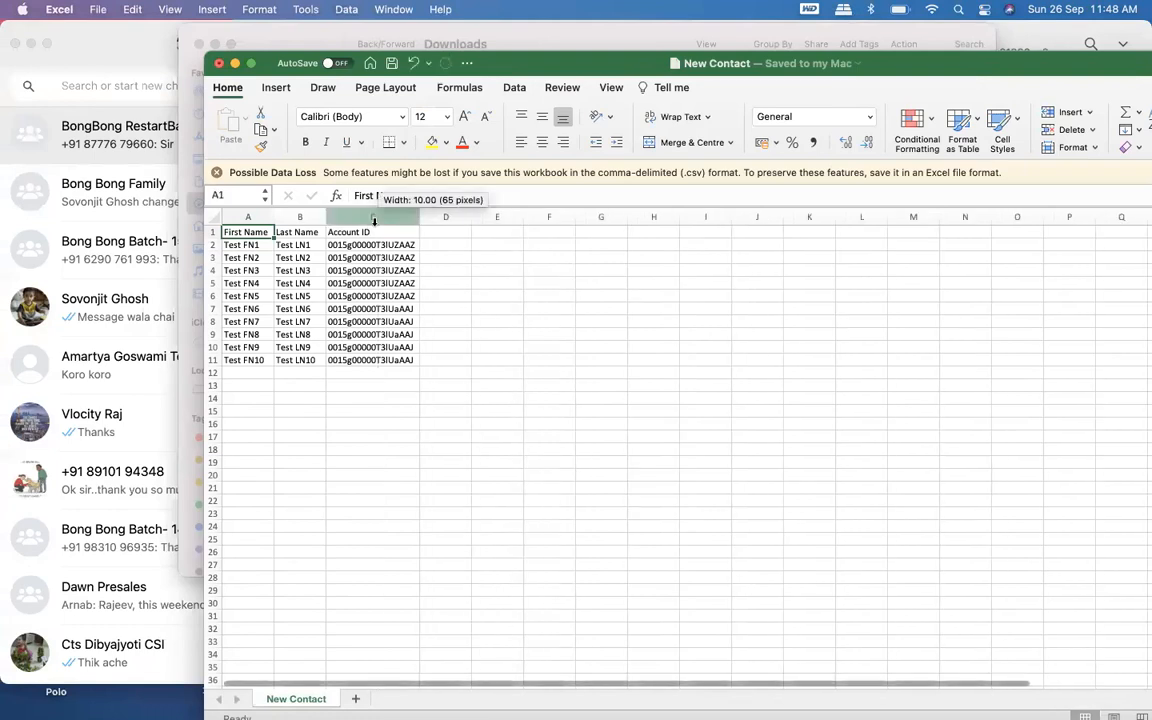
double_click(262, 244)
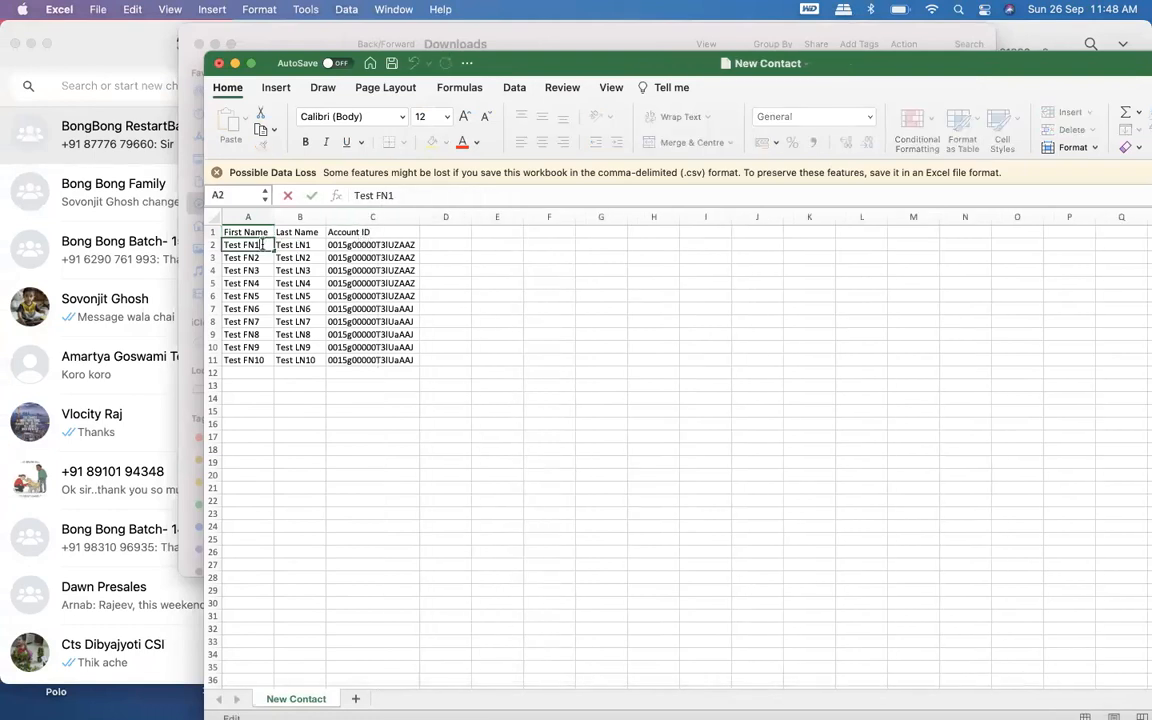
text(1)
double_click(263, 258)
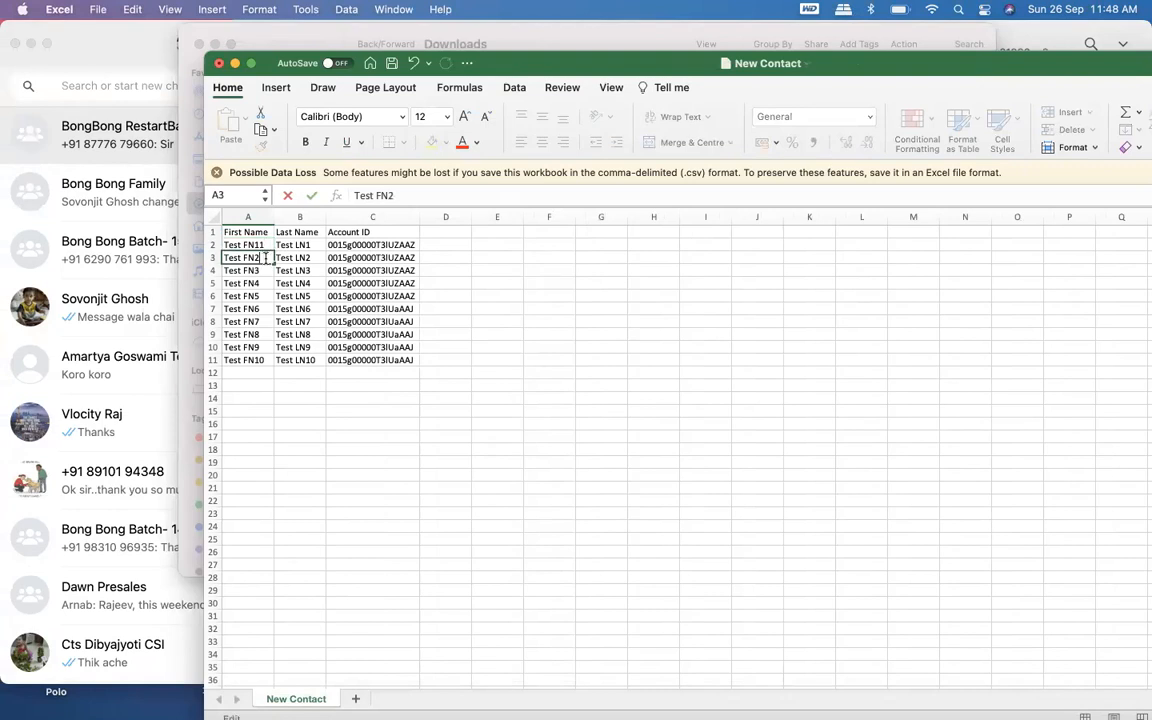
key(BackSpace)
text(12)
click(262, 279)
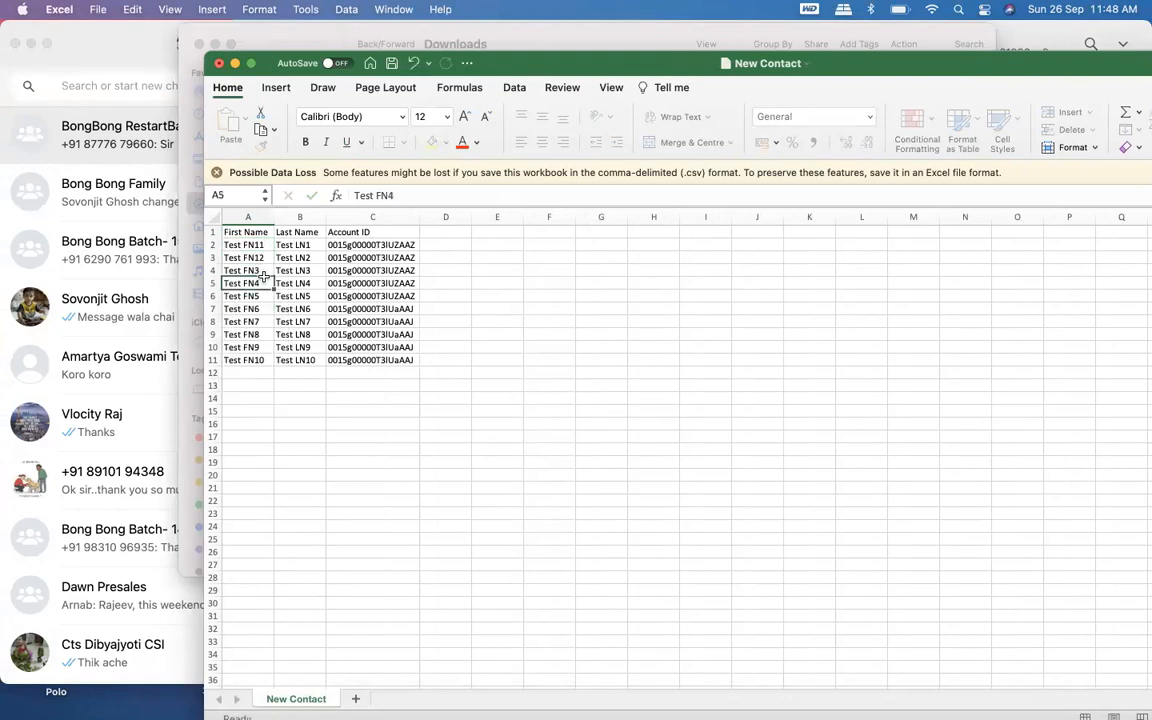
click(259, 241)
drag(259, 237, 270, 364)
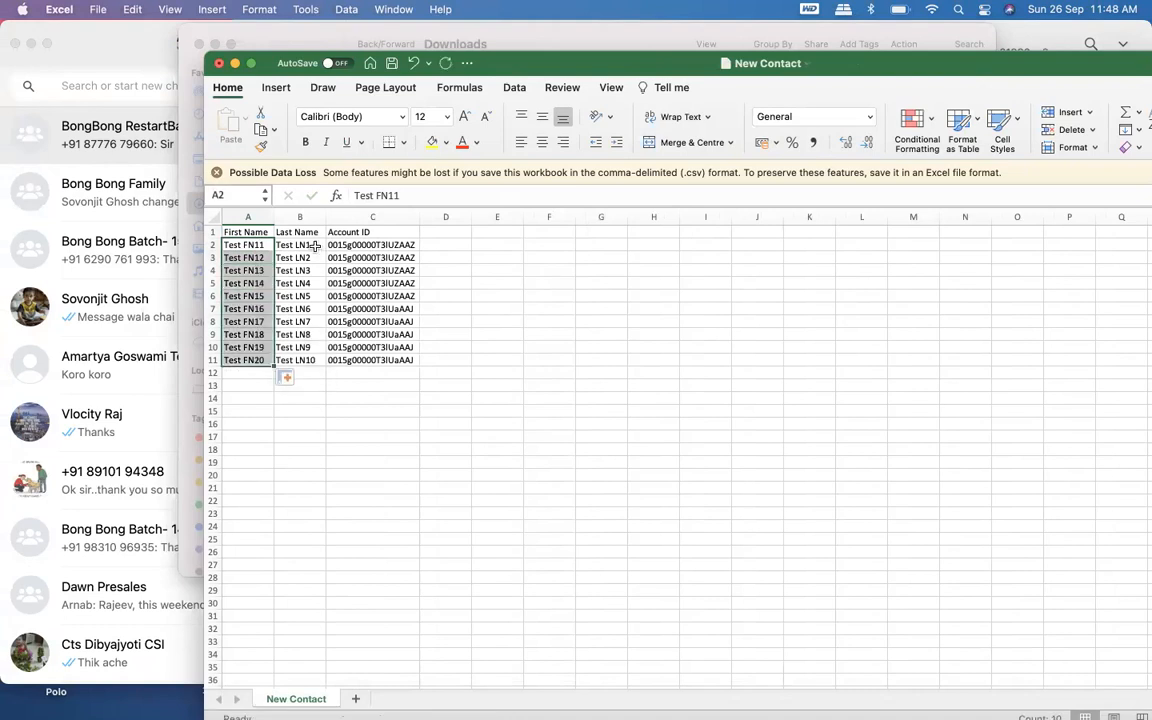
Change the last names in B2:B11 to the series Test LN11 through Test LN20
double_click(314, 246)
key(Return)
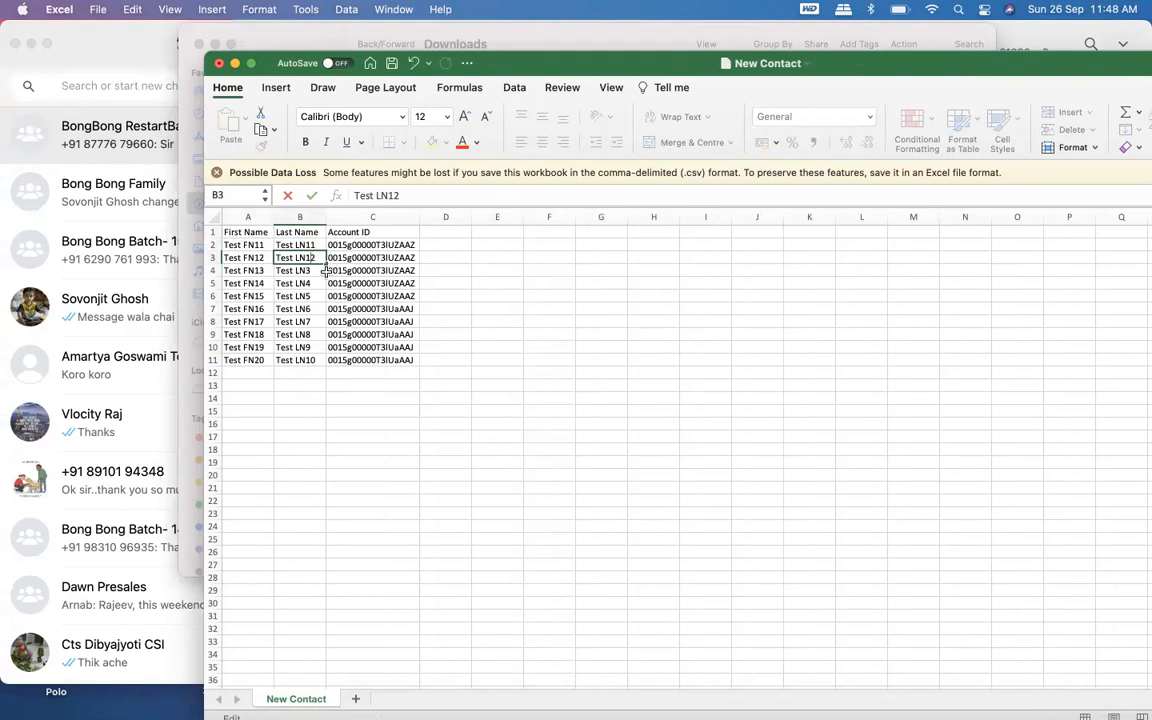
click(309, 246)
drag(308, 249, 327, 362)
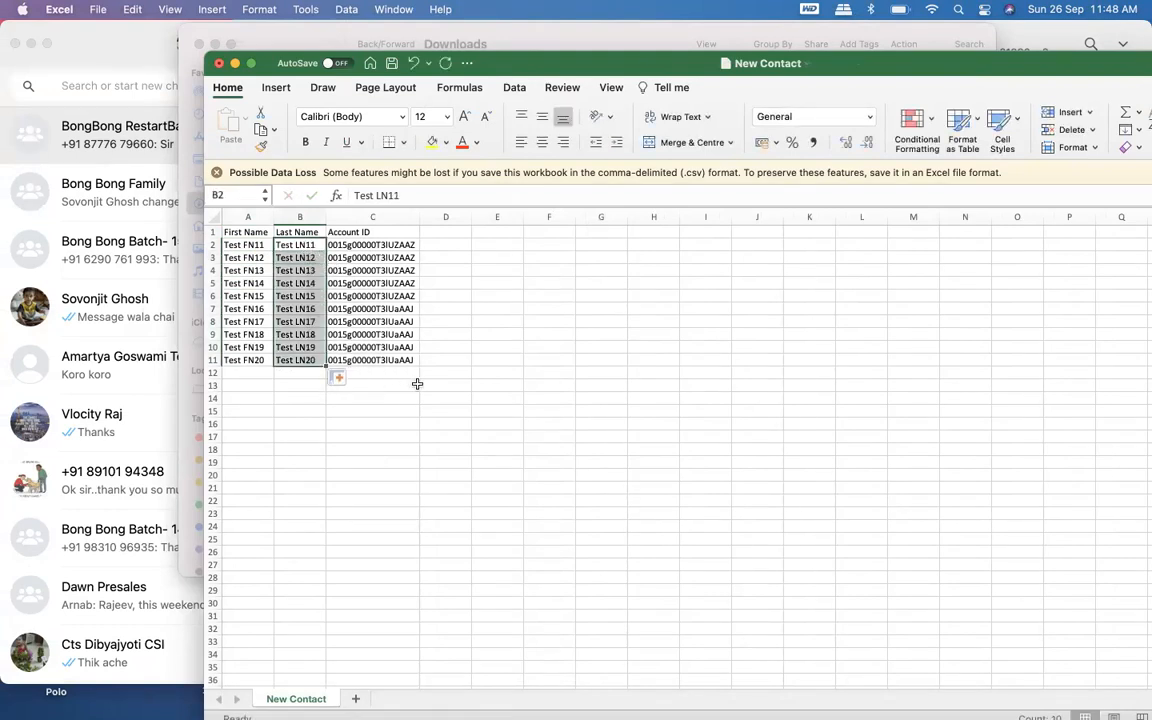
Replace the Account ID values with 11 in C2:C6 and 12 in C7:C11, and save the CSV file
drag(386, 250, 381, 364)
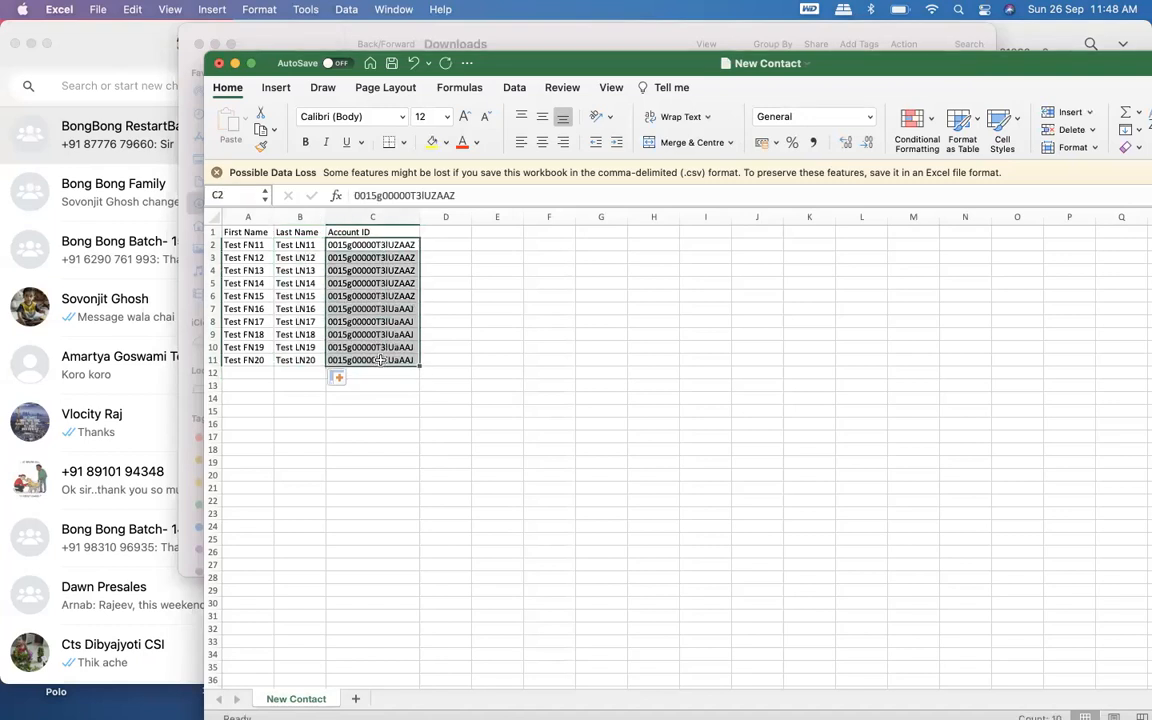
key(Delete)
click(361, 244)
text(11)
key(Return)
text(11)
key(Return)
text(11)
key(Return)
text(11)
key(Return)
text(11)
key(Return)
text(12)
key(Return)
text(12)
key(Return)
text(12)
key(Return)
text(12)
key(Return)
text(12)
key(Return)
key(super+s)
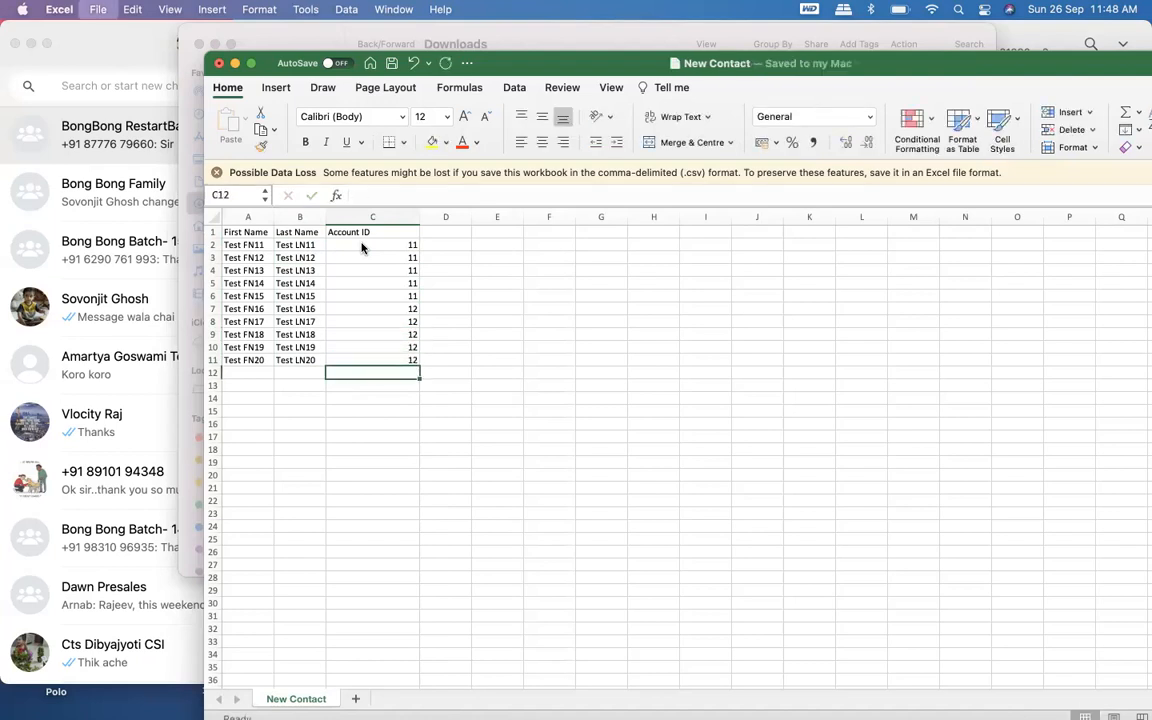
Switch back to Workbench in Chrome and start a new data insert
click(142, 44)
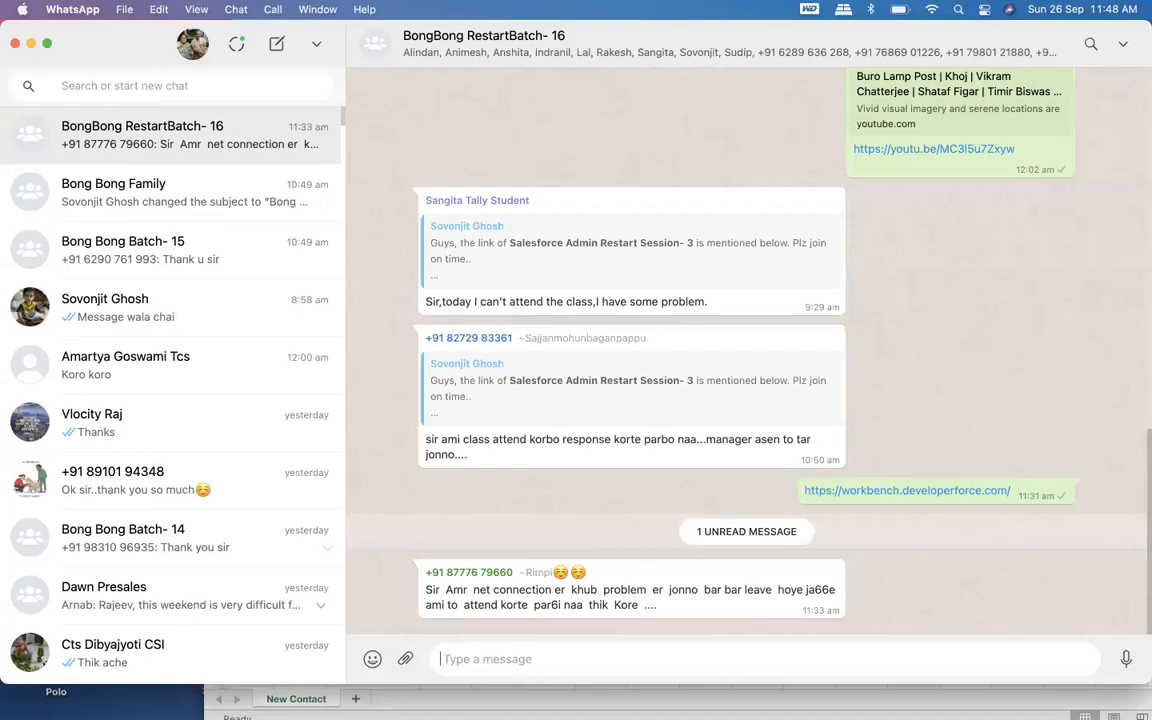
click(171, 691)
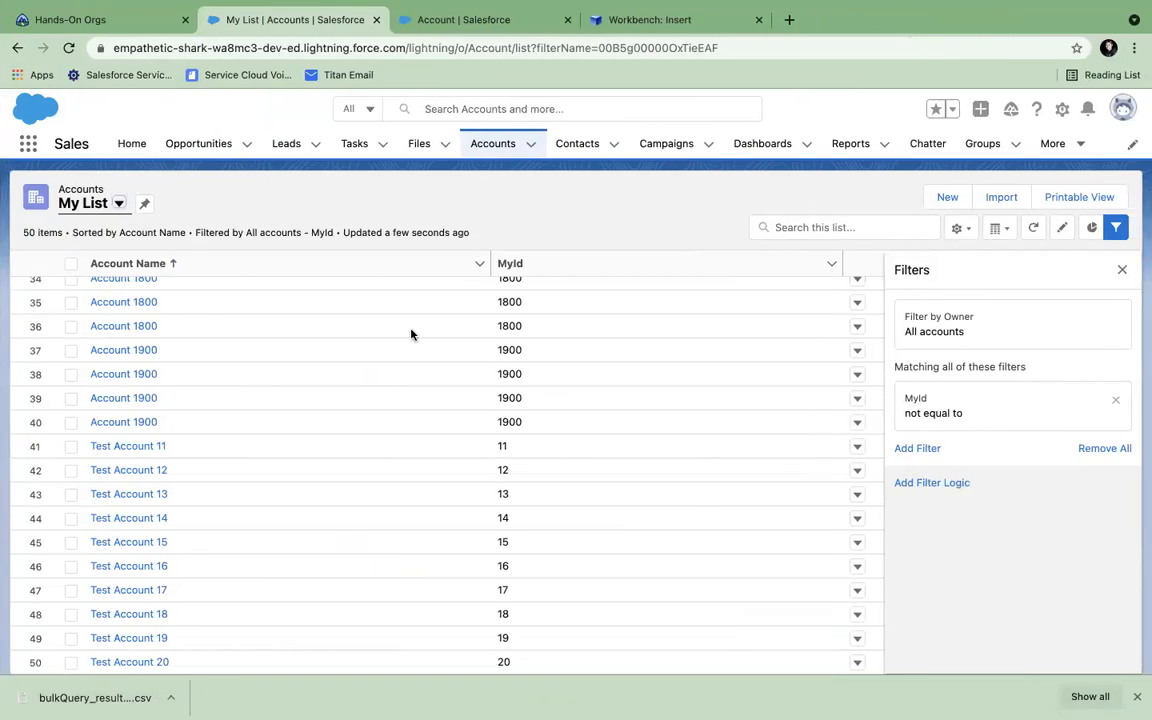
click(630, 25)
click(506, 26)
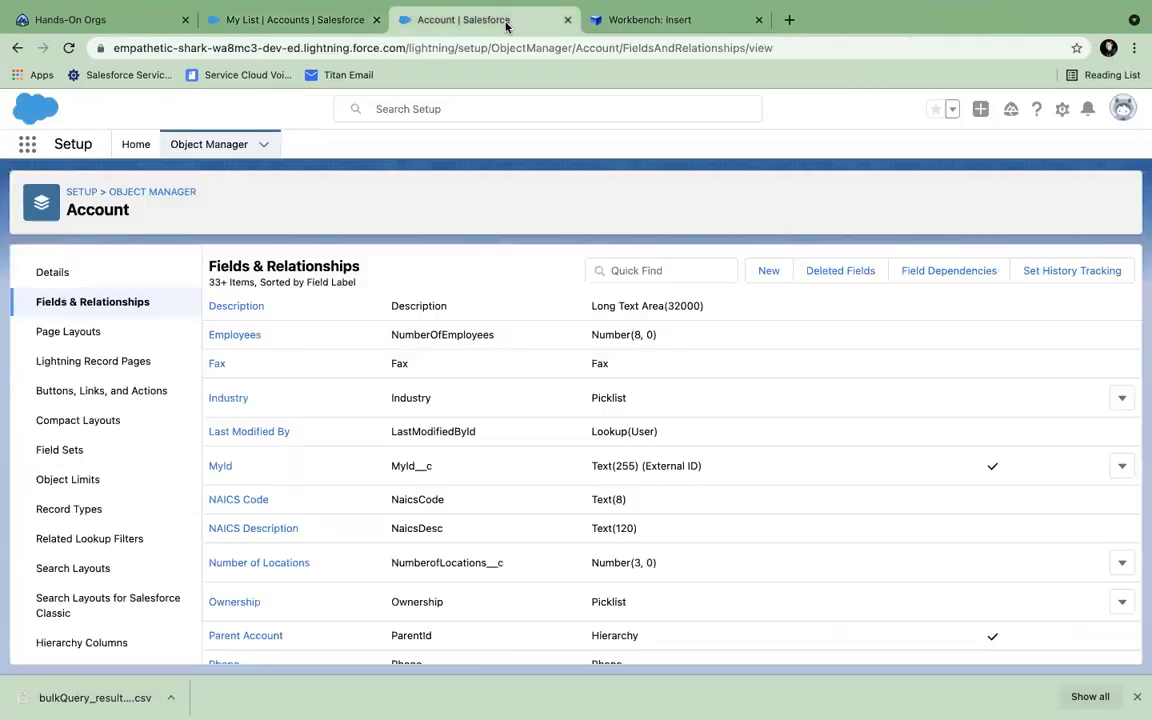
click(613, 30)
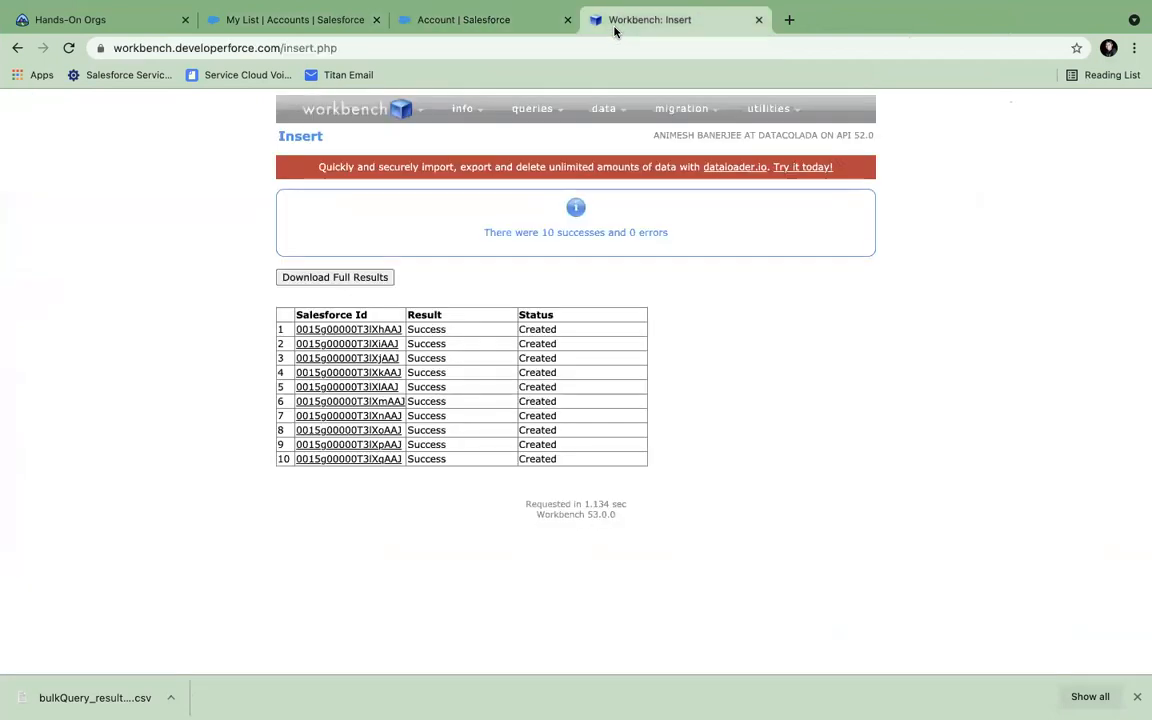
mouse_move(604, 109)
click(596, 138)
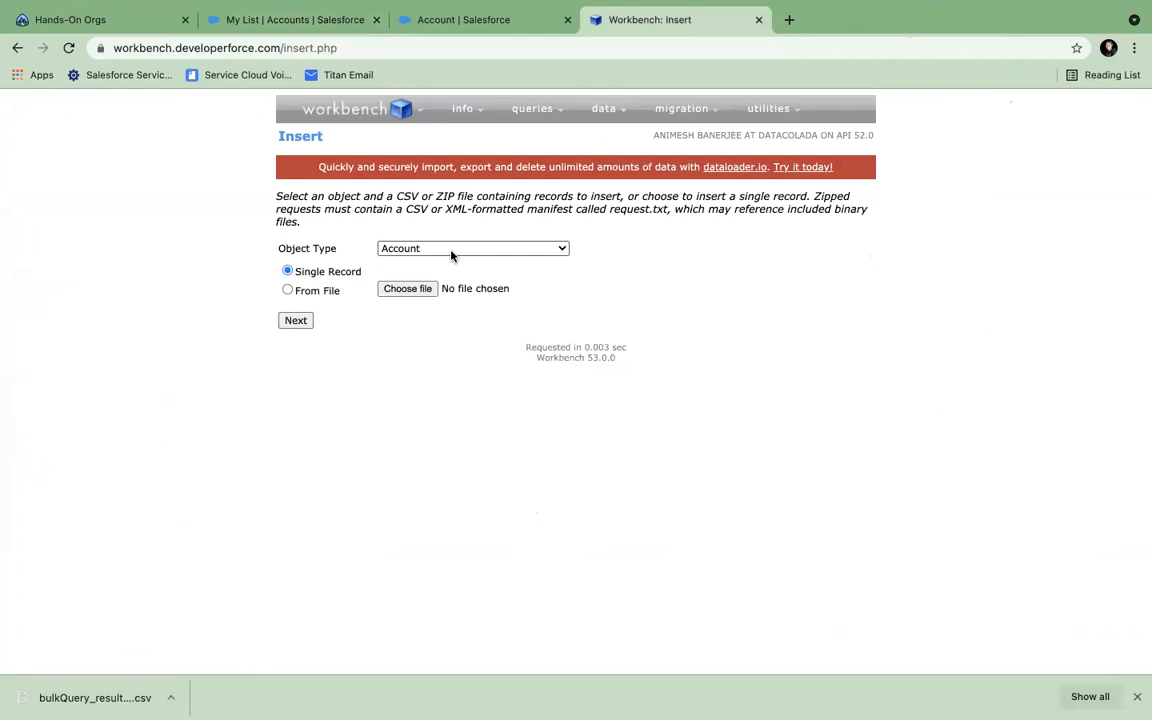
Set the object type of the insert to Contact
click(451, 256)
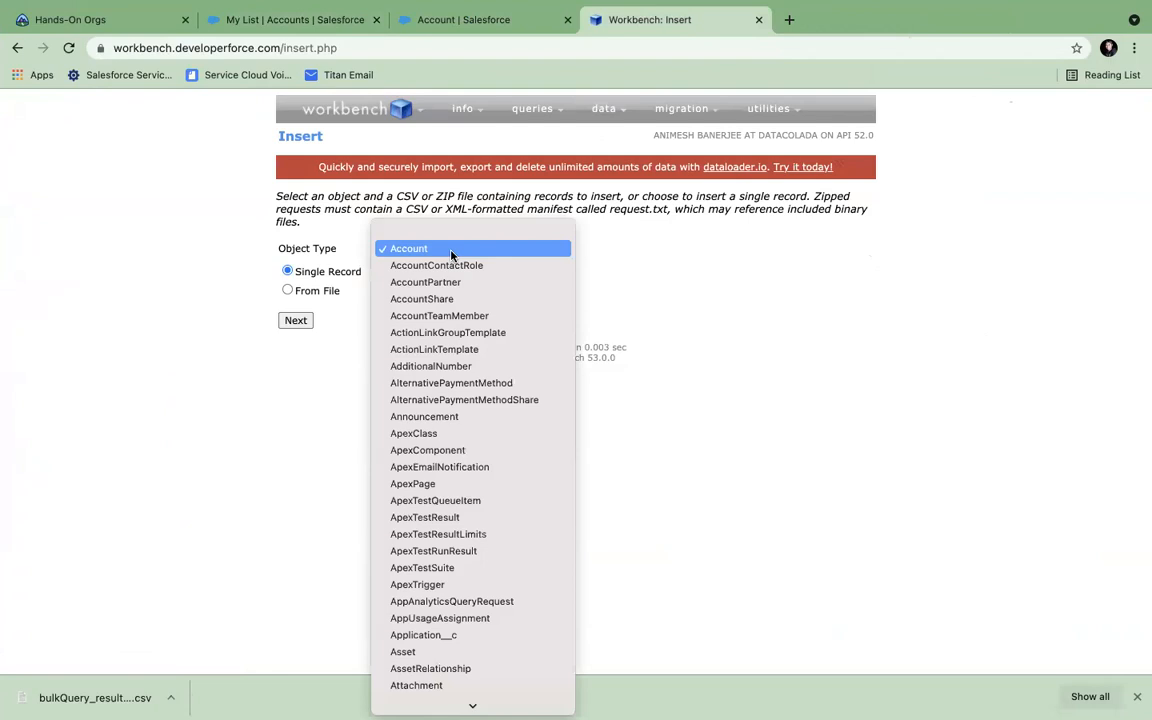
text(con)
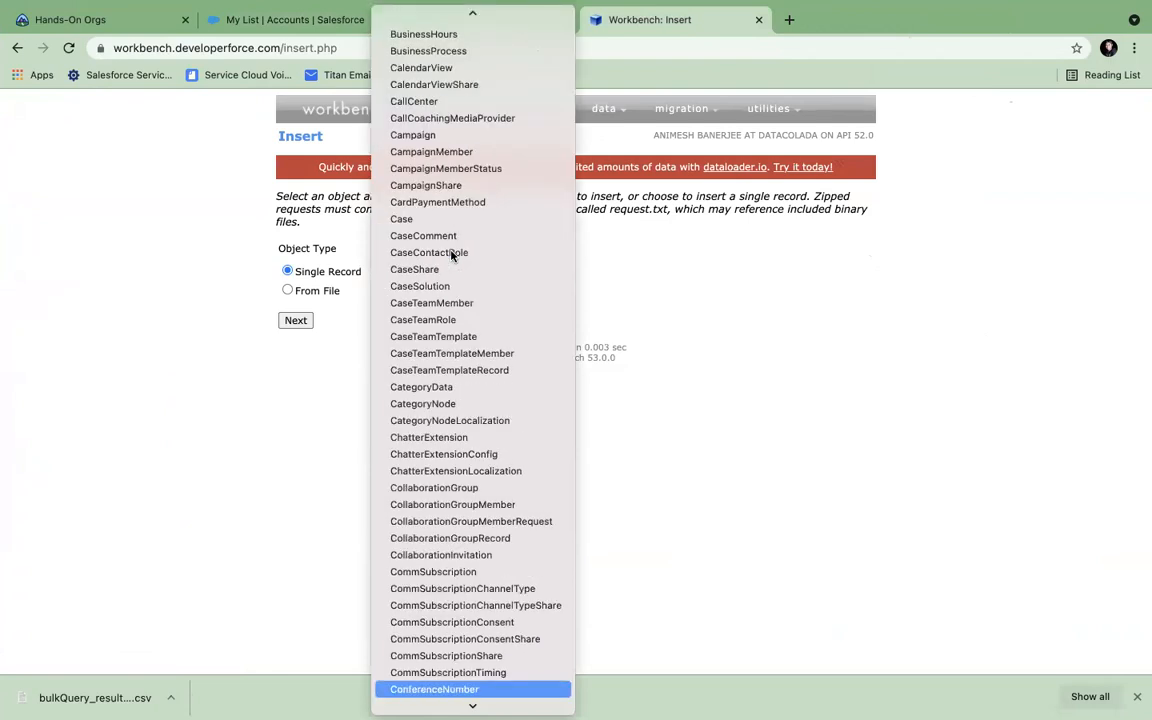
key(Down)
key(Down)
key(Down)
key(Down)
key(Down)
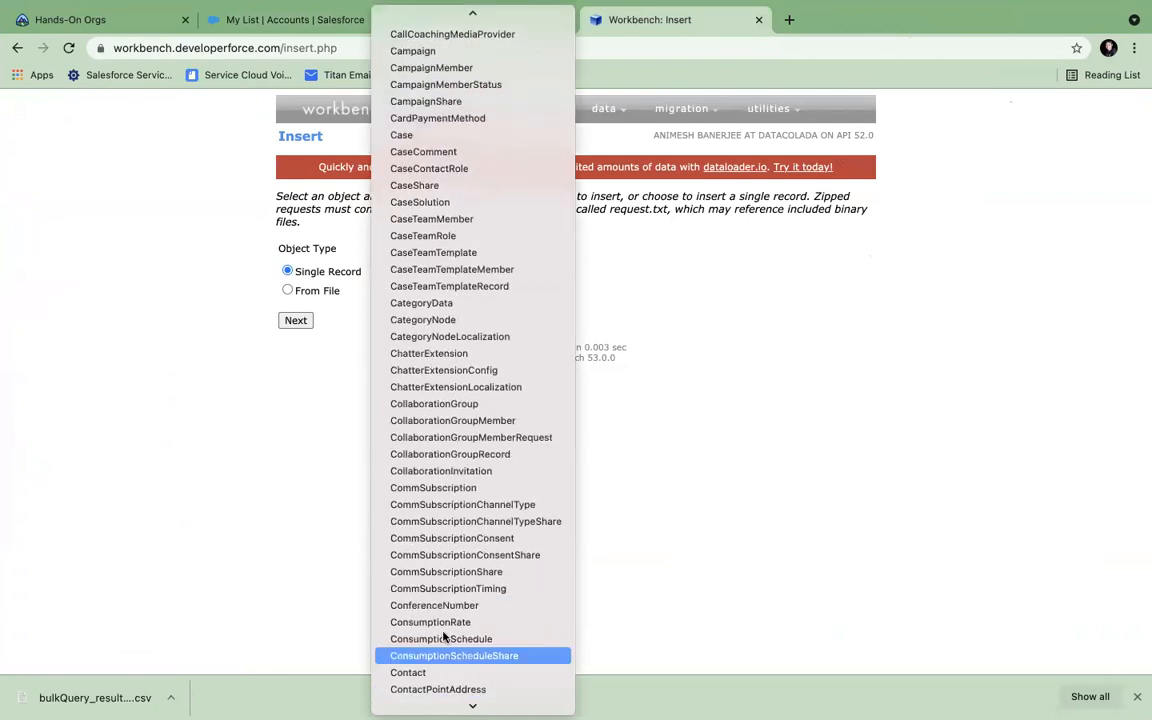
click(434, 674)
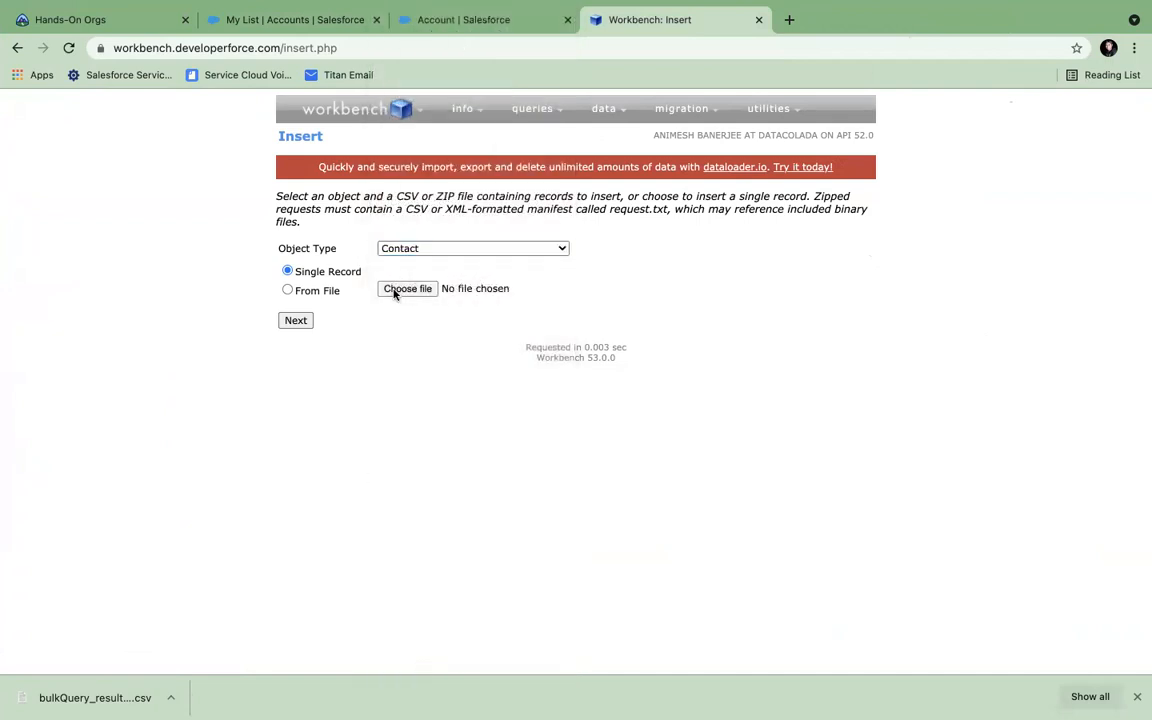
Select New Contact.csv from Downloads as the insert source and continue to the field mapping
click(393, 290)
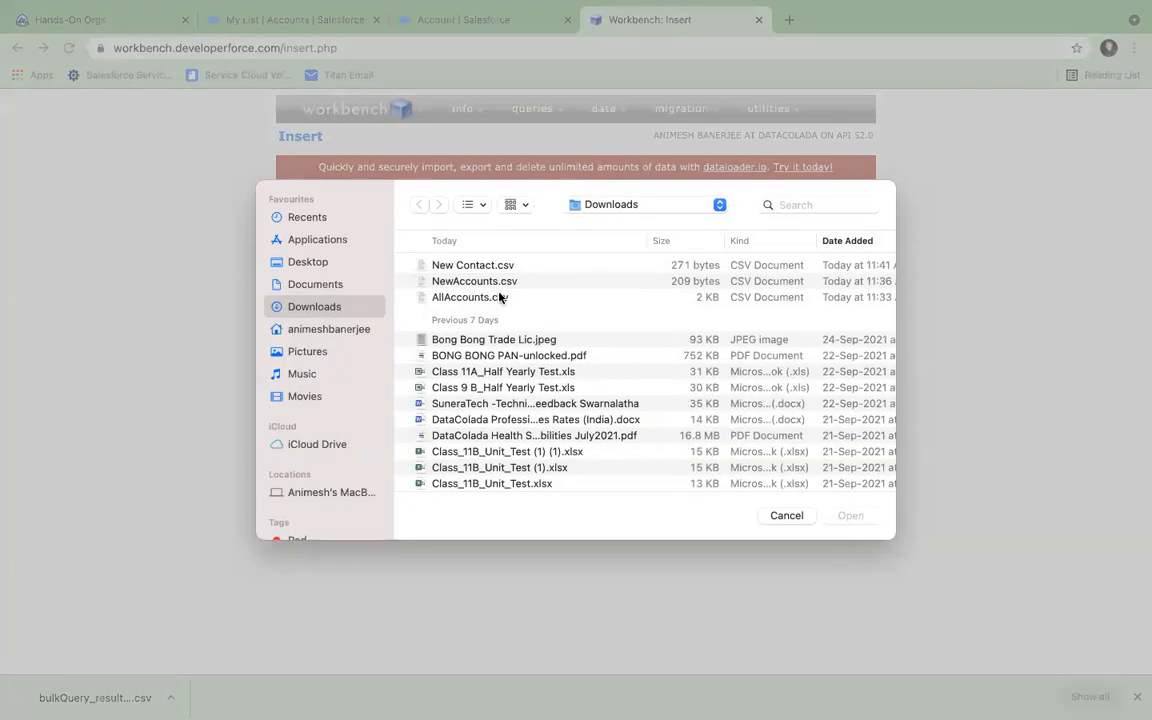
click(497, 266)
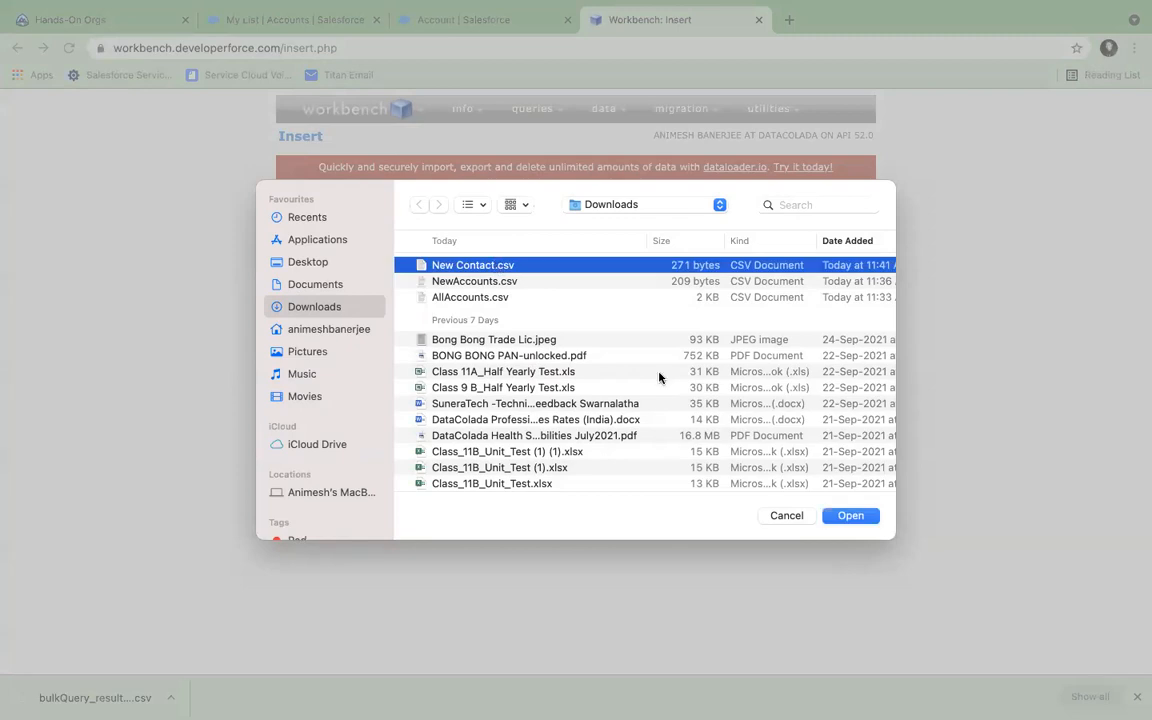
click(850, 522)
click(297, 322)
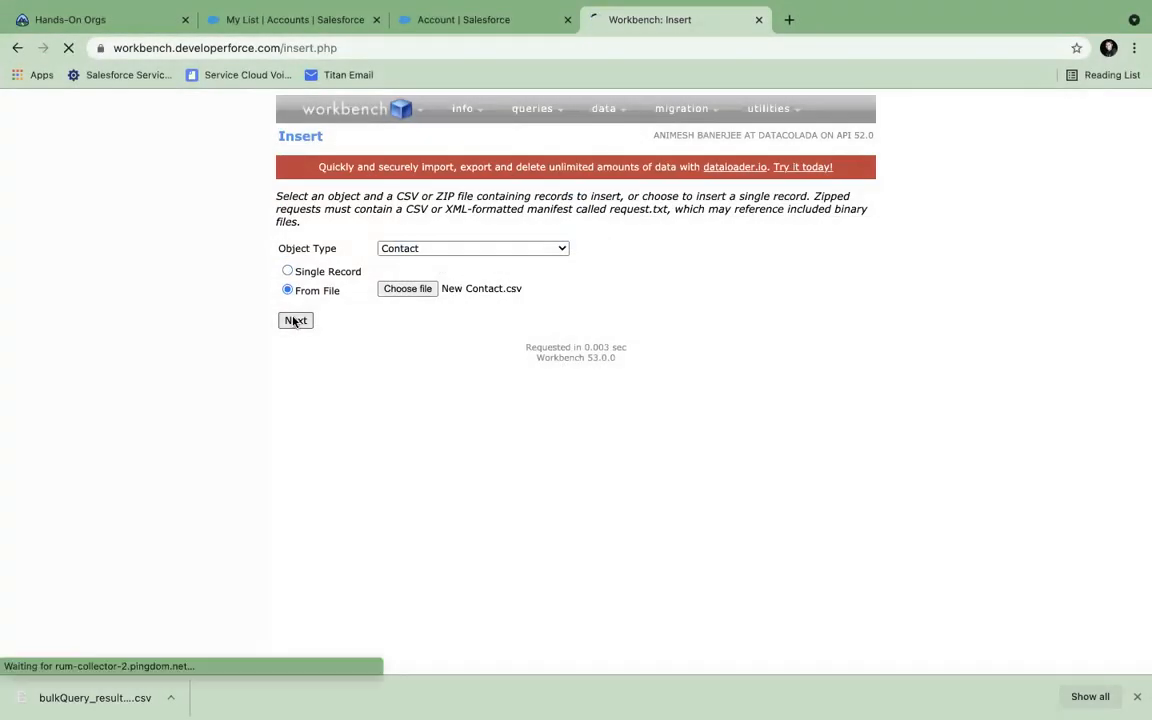
Map AccountId to Account ID, LastName to Last Name and FirstName to First Name, leaving the Smart Lookup empty
scroll(480, 360, down, 1)
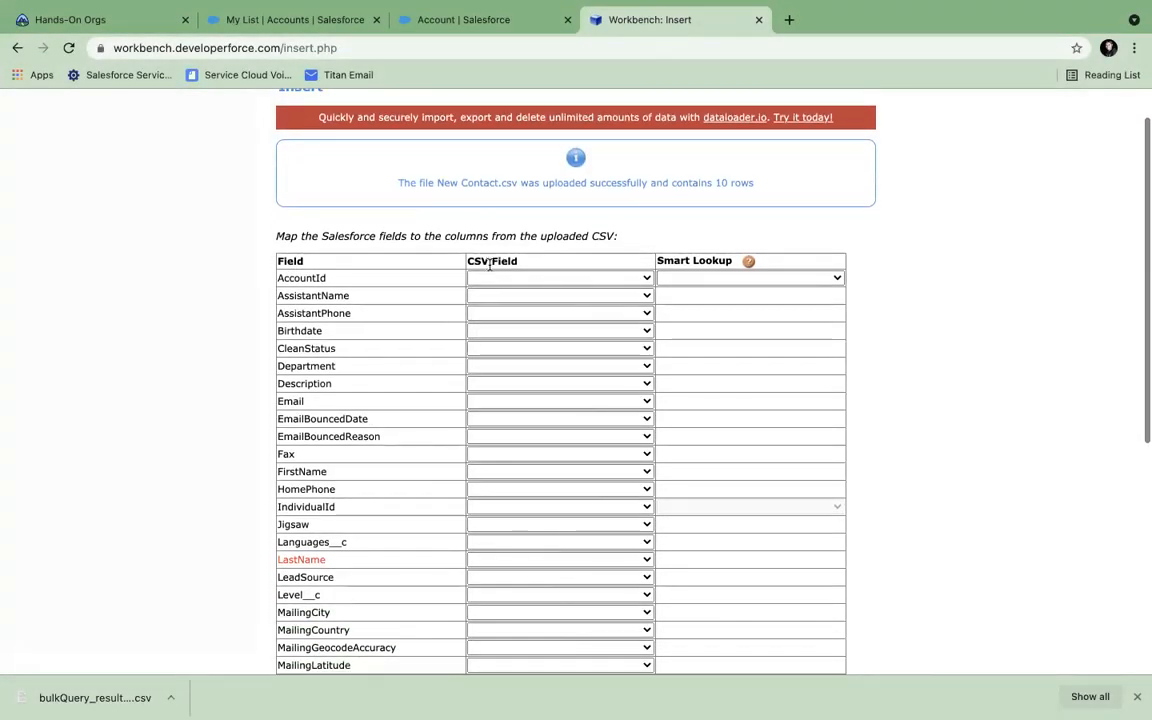
click(488, 279)
click(502, 331)
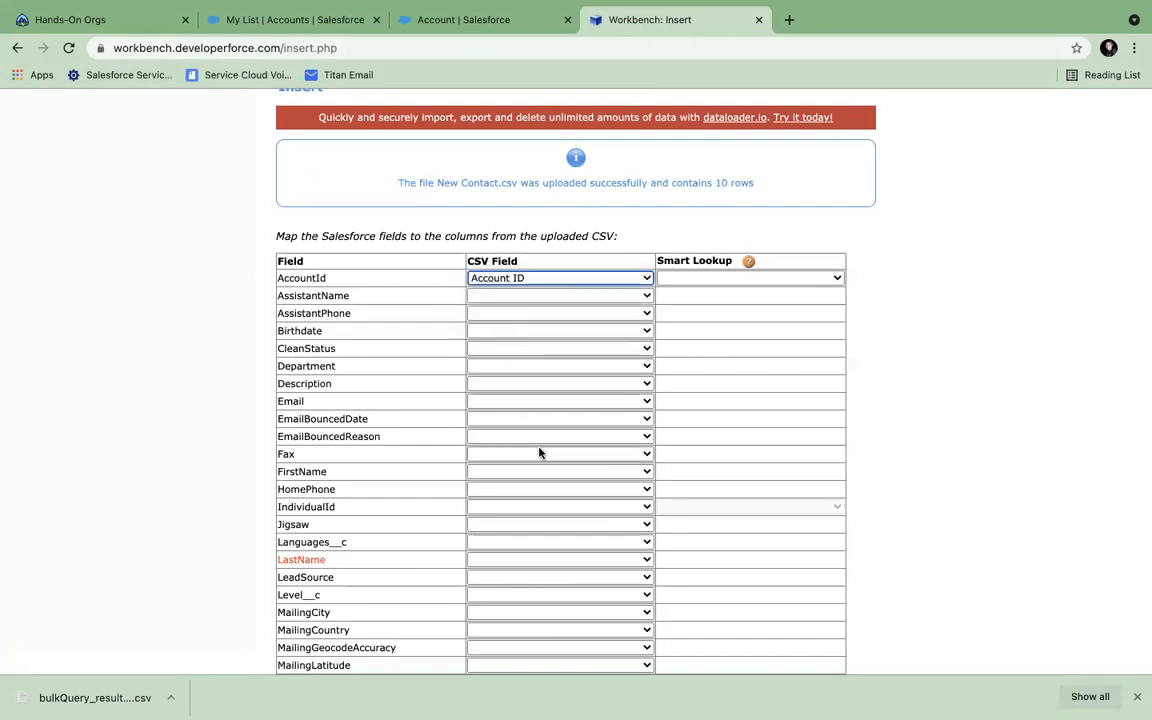
scroll(540, 450, down, 2)
click(501, 477)
click(501, 513)
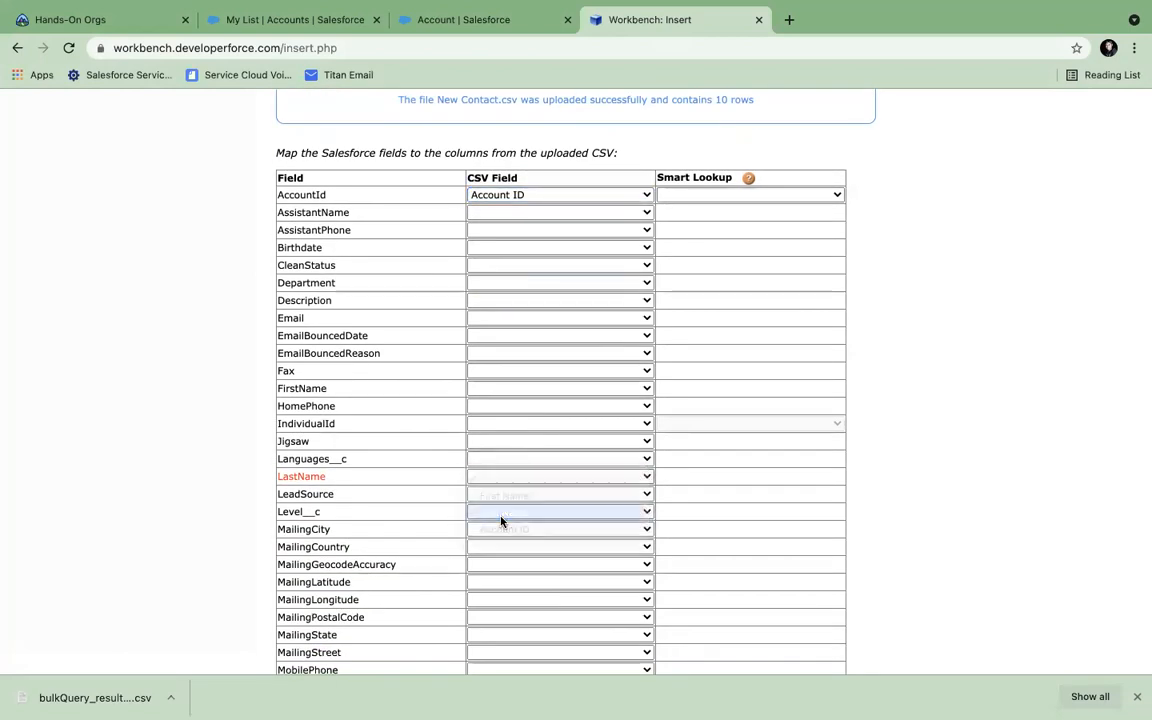
click(486, 390)
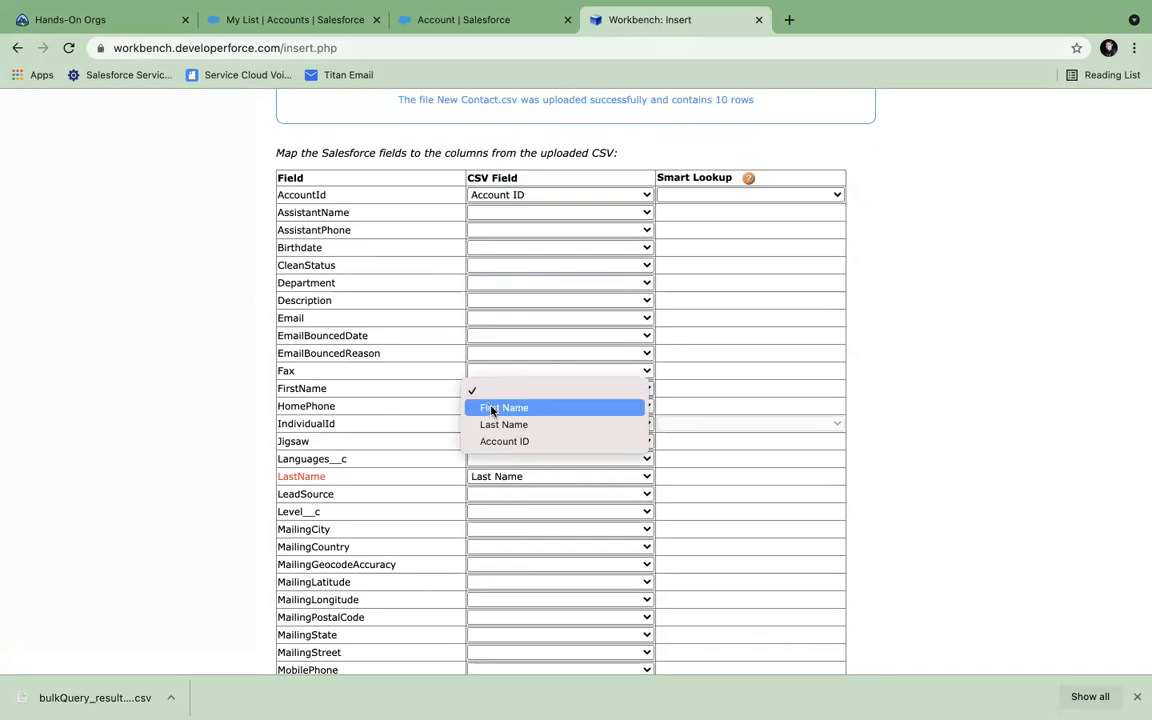
click(491, 408)
Submit the field mapping and try to insert the contacts without a Smart Lookup
scroll(491, 414, down, 5)
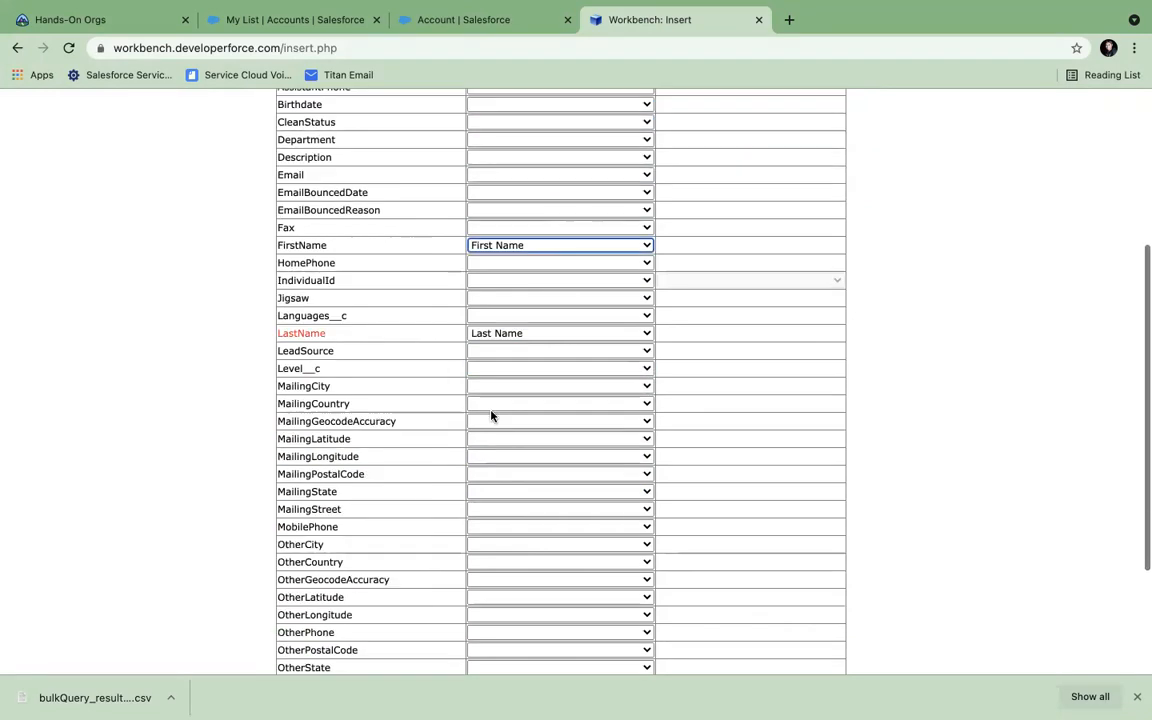
click(307, 617)
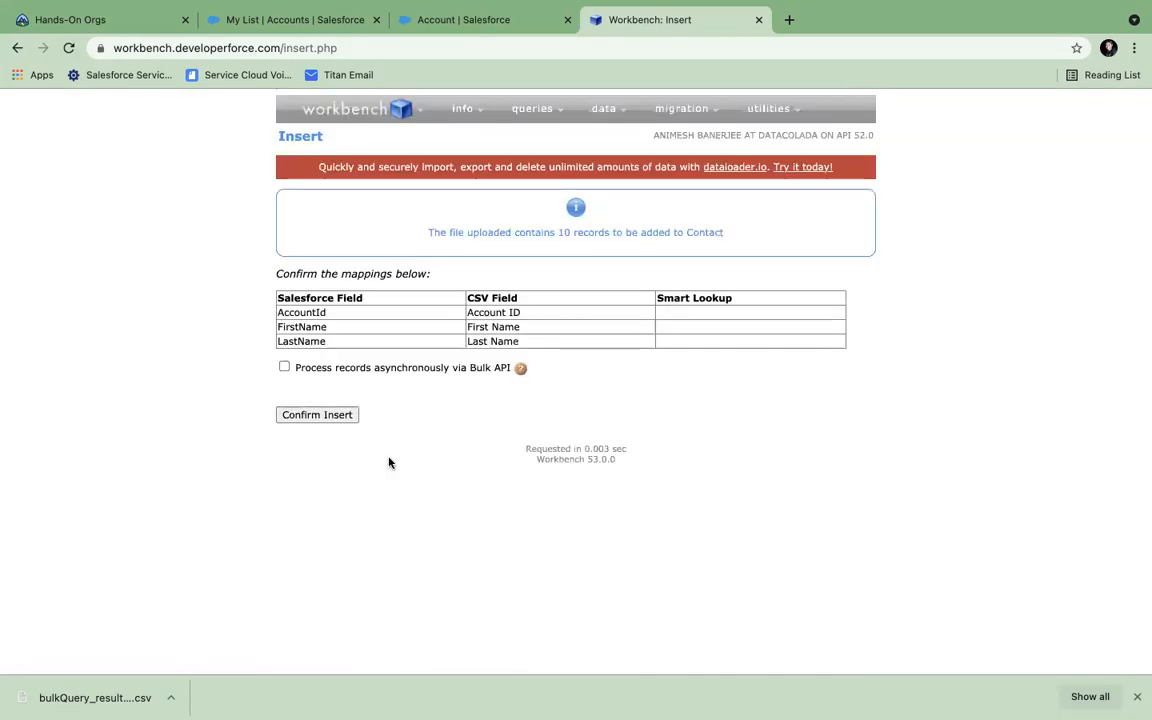
click(316, 415)
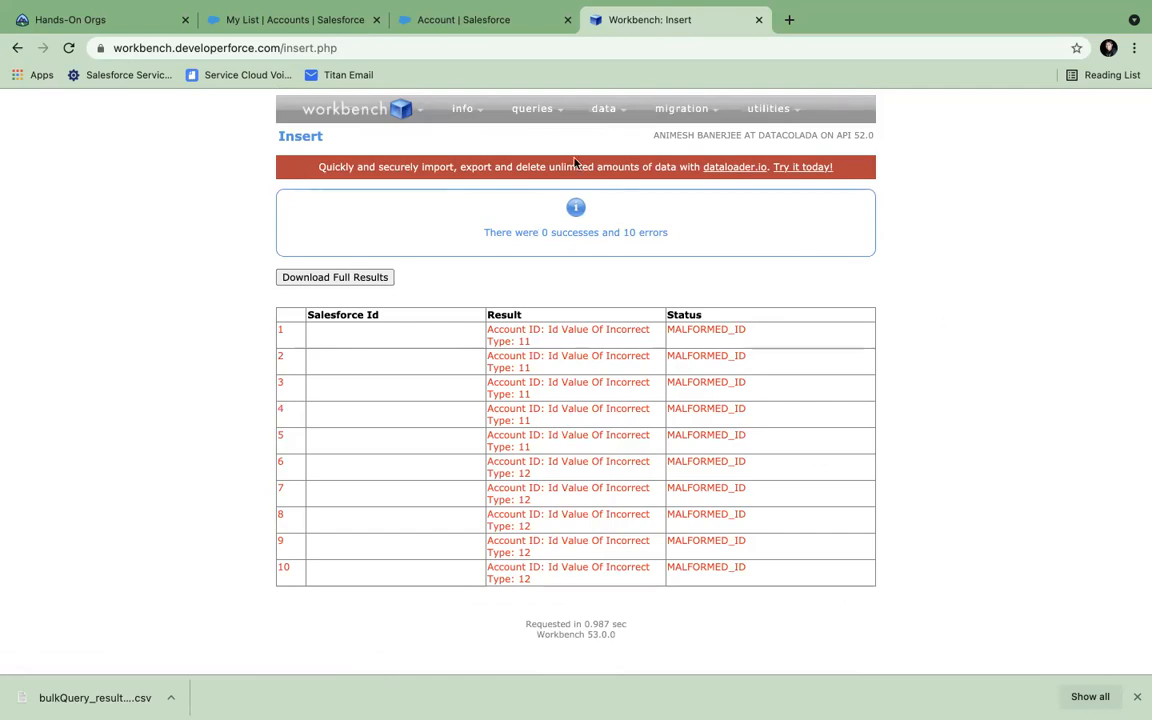
Start a new Contact insert with New Contact.csv from Downloads as the source and continue to the field mapping
mouse_move(612, 112)
click(594, 139)
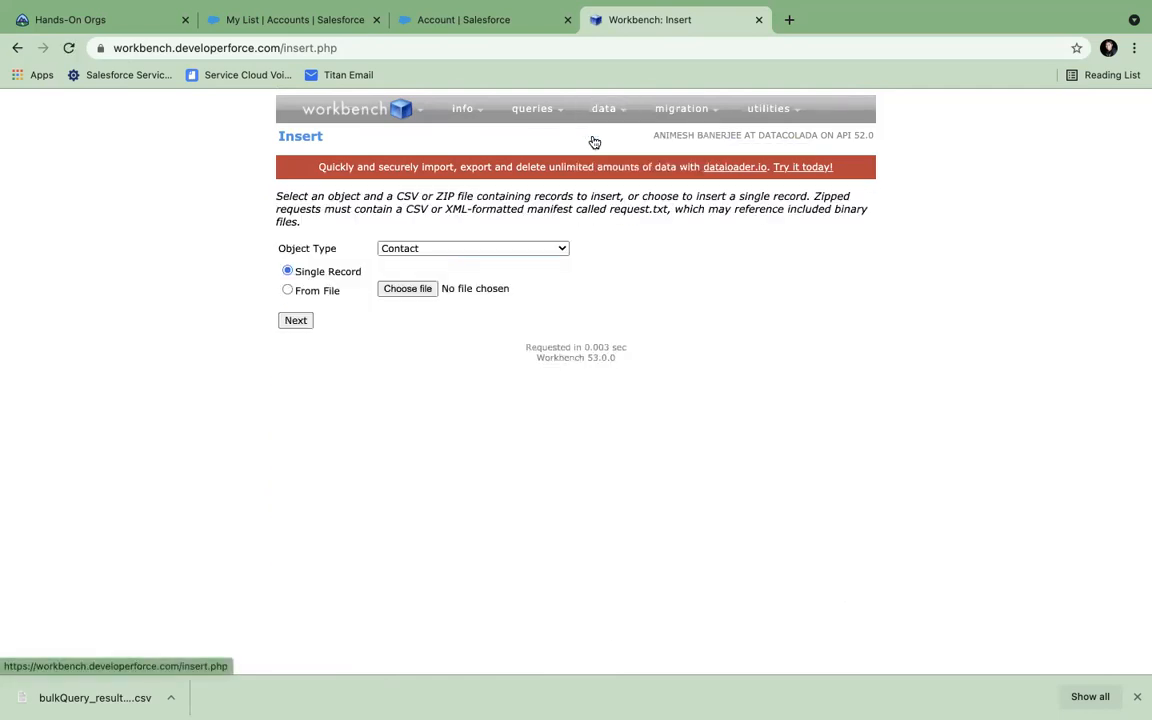
click(424, 289)
click(470, 265)
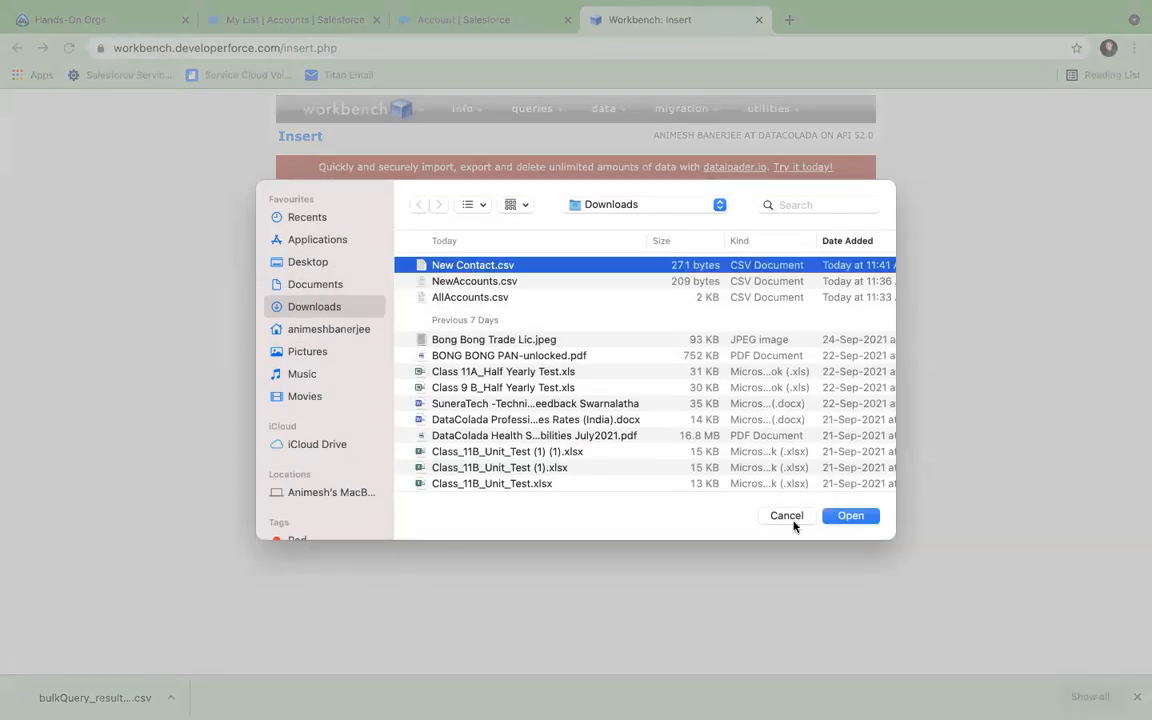
click(849, 515)
click(303, 322)
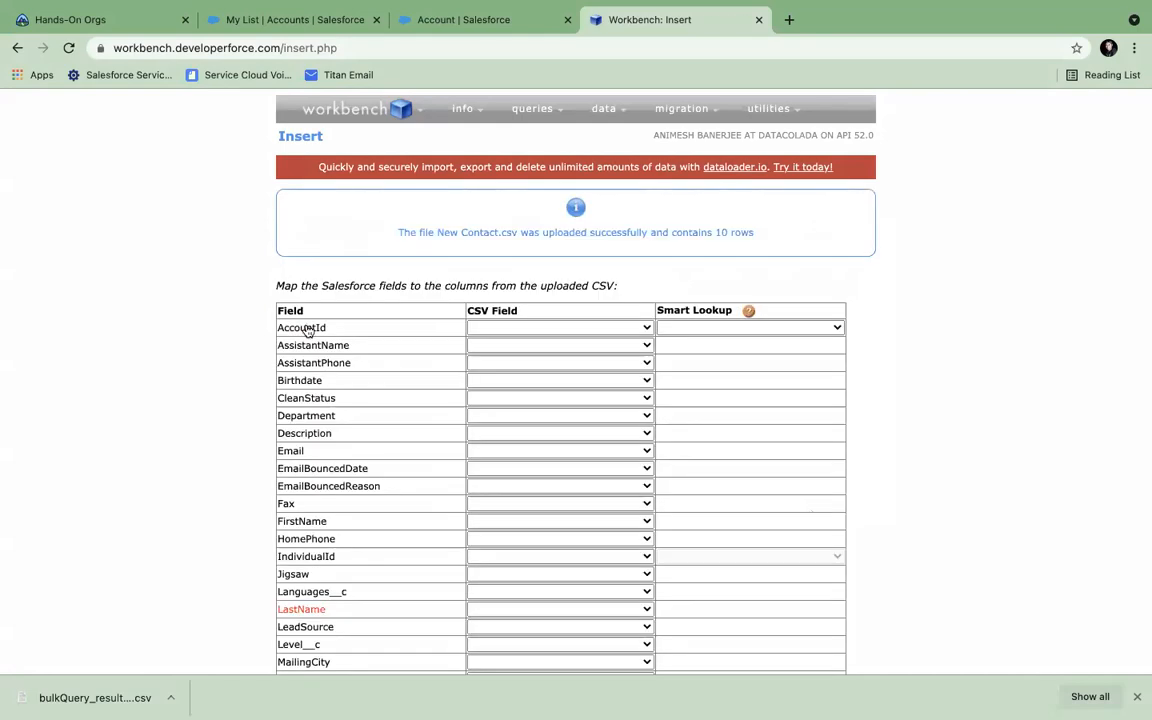
Map AccountId to Account ID, LastName to Last Name and FirstName to First Name
scroll(540, 463, down, 1)
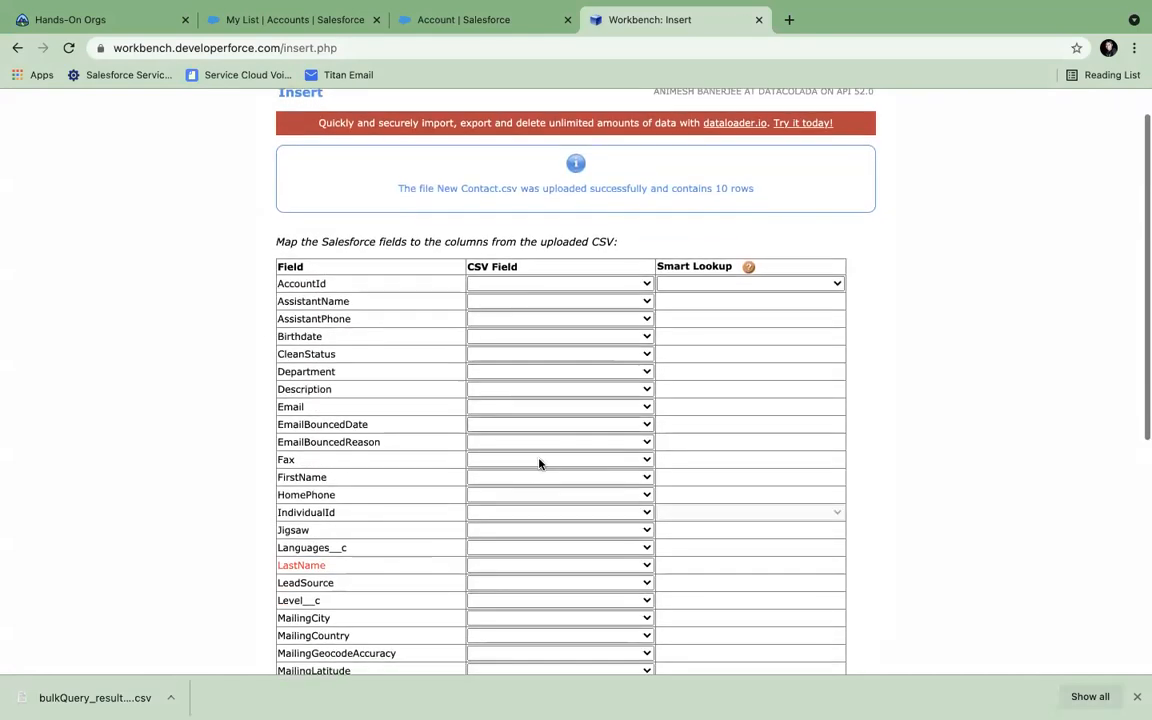
click(535, 284)
click(517, 337)
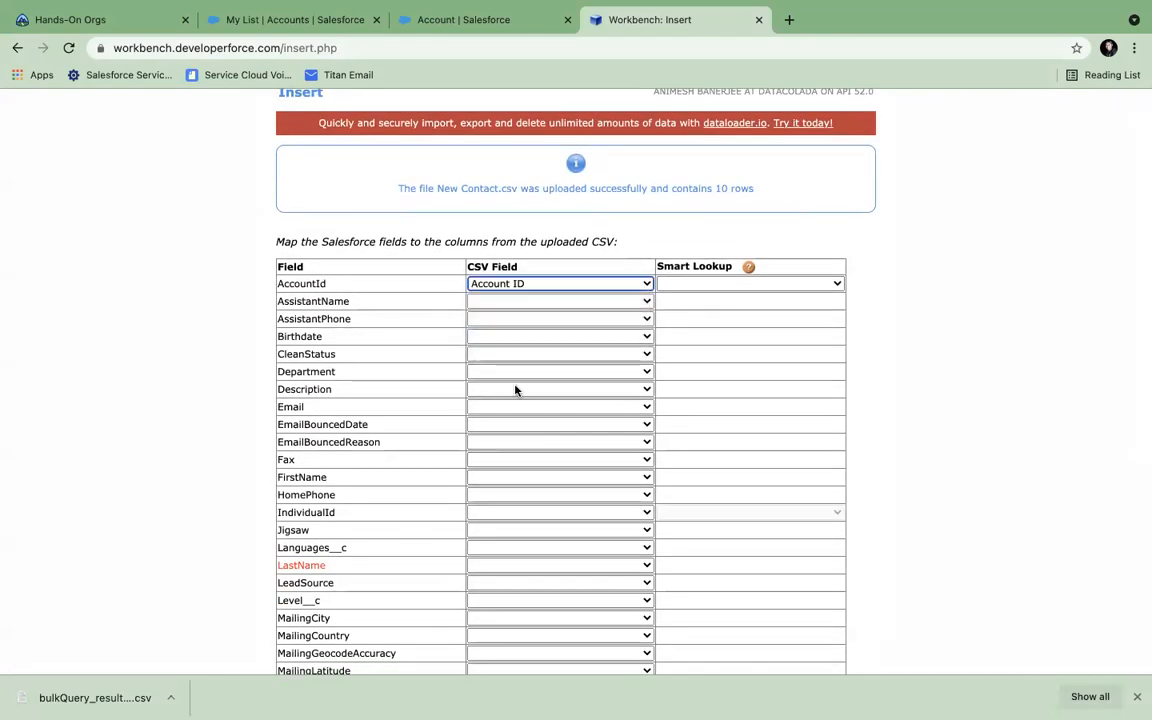
click(516, 564)
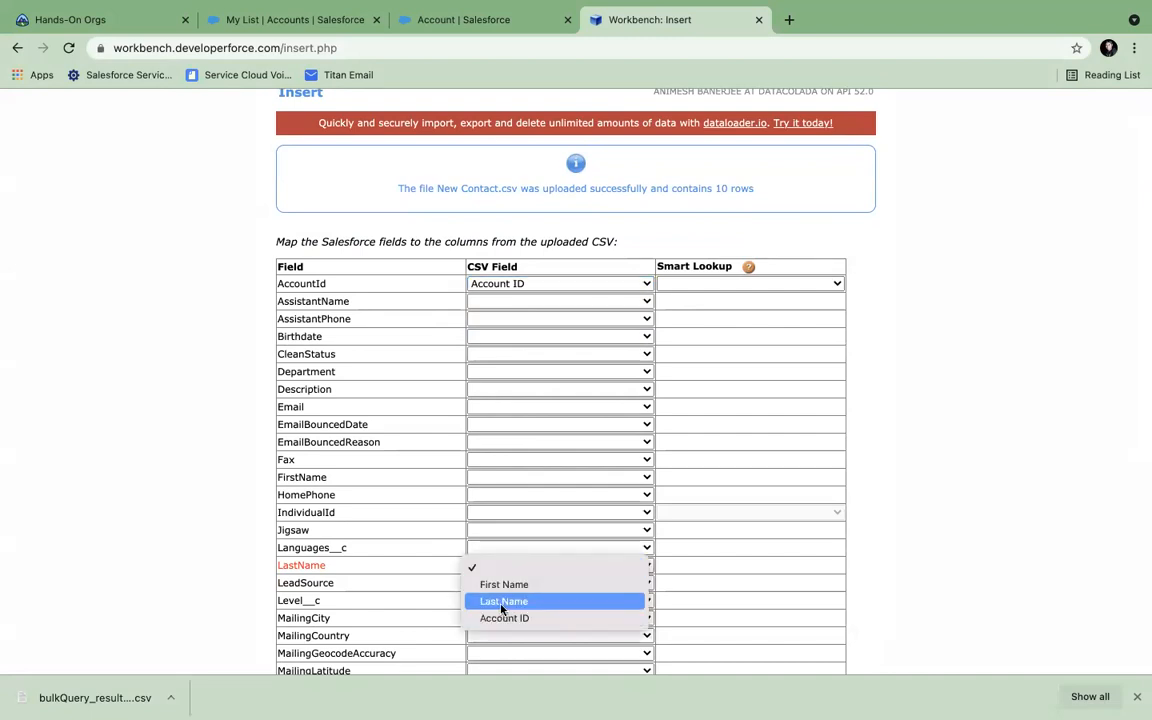
click(502, 601)
click(491, 477)
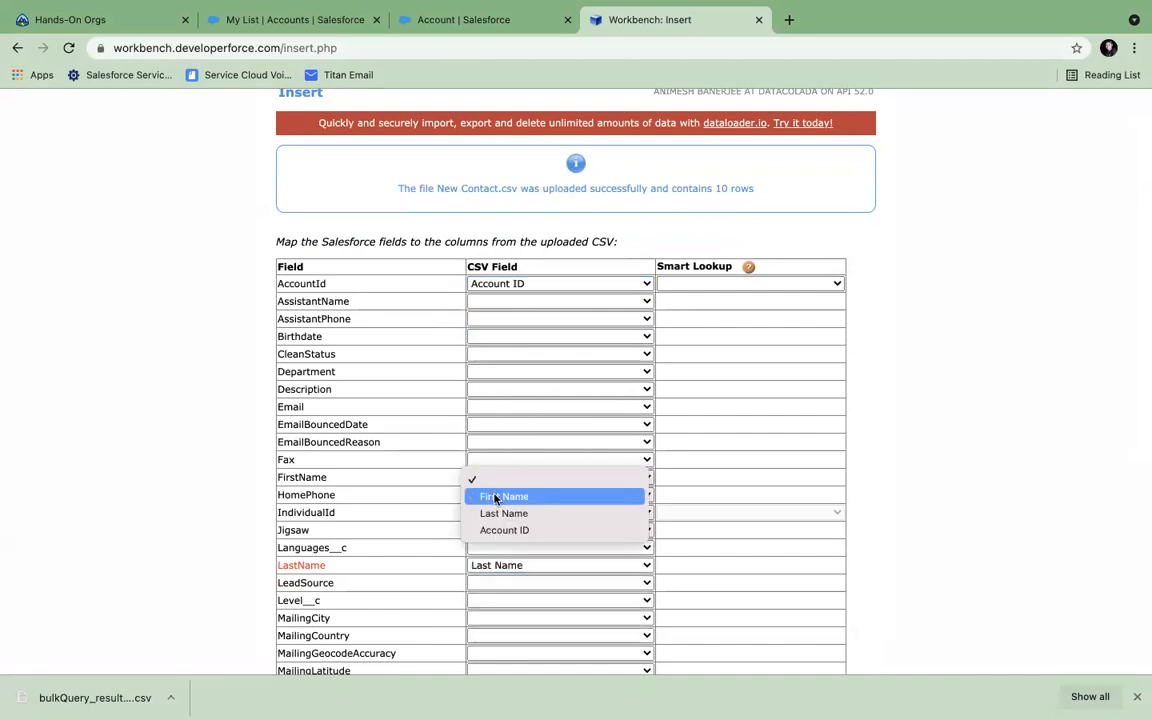
click(495, 497)
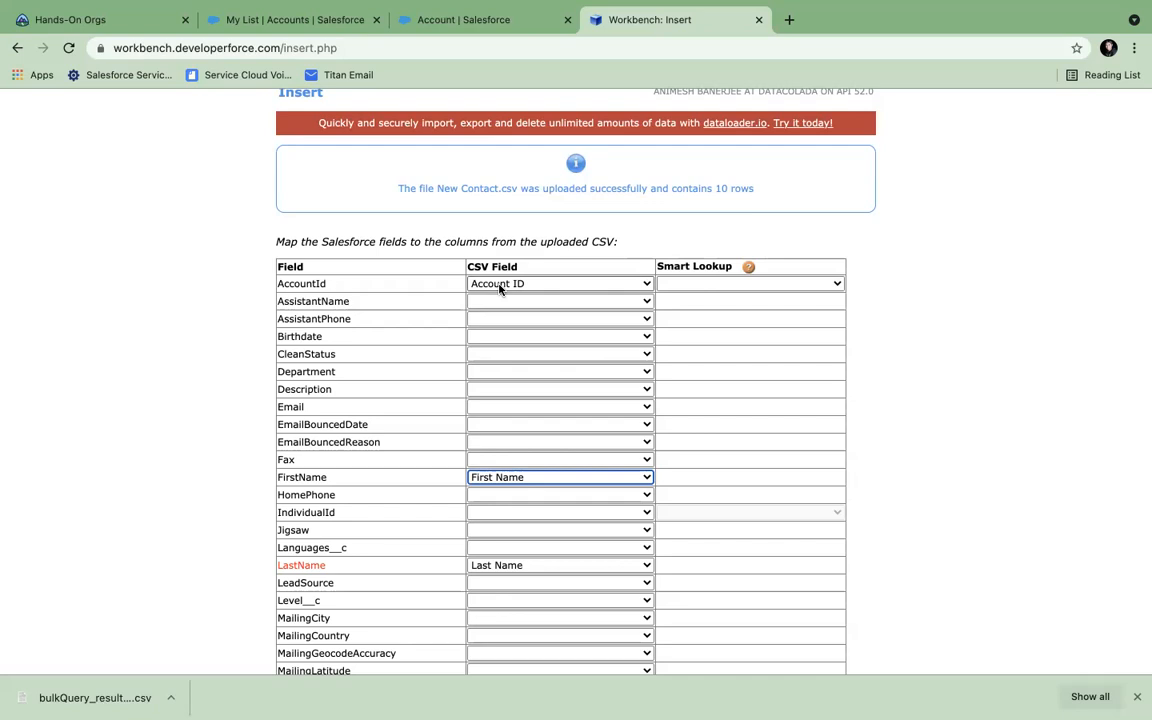
Set the AccountId Smart Lookup to Account.MyId__c, submit the mapping and confirm the contact insert
click(708, 285)
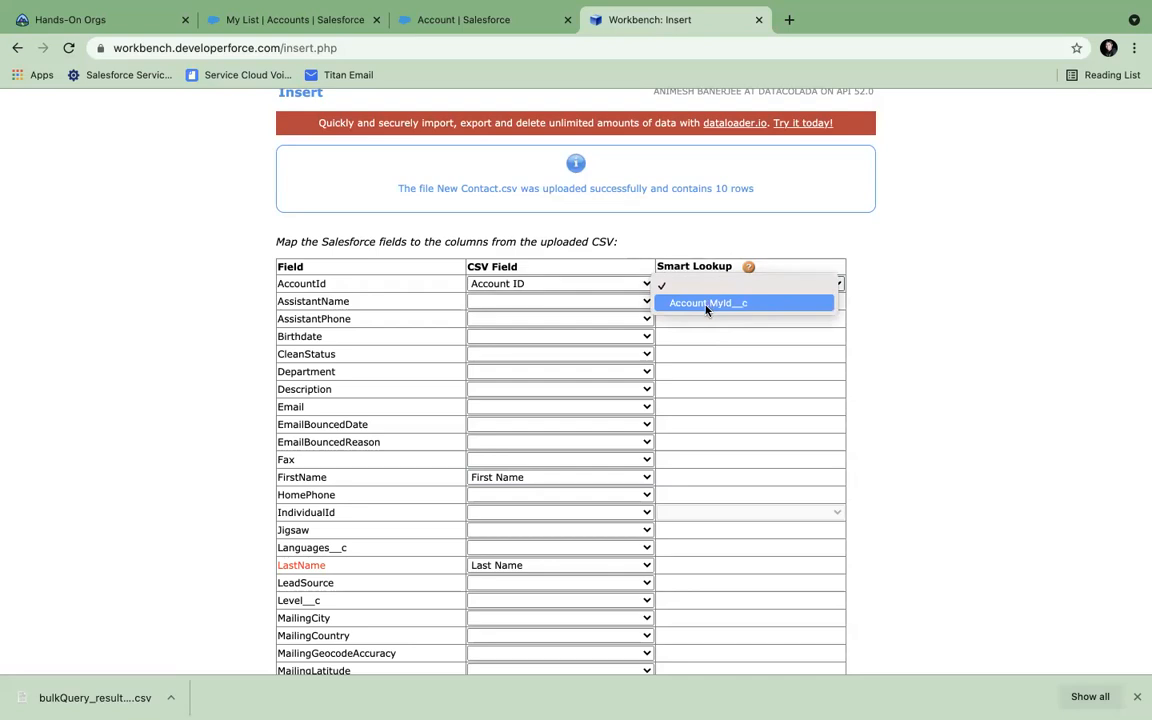
click(706, 303)
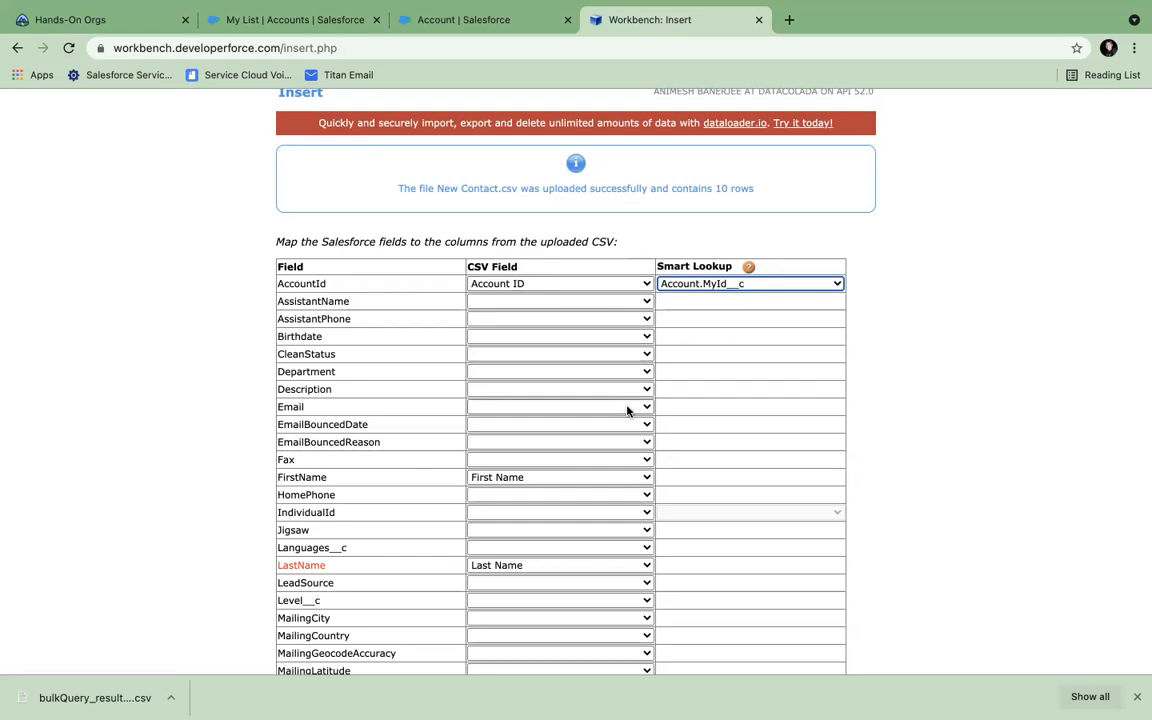
scroll(627, 410, down, 10)
click(308, 619)
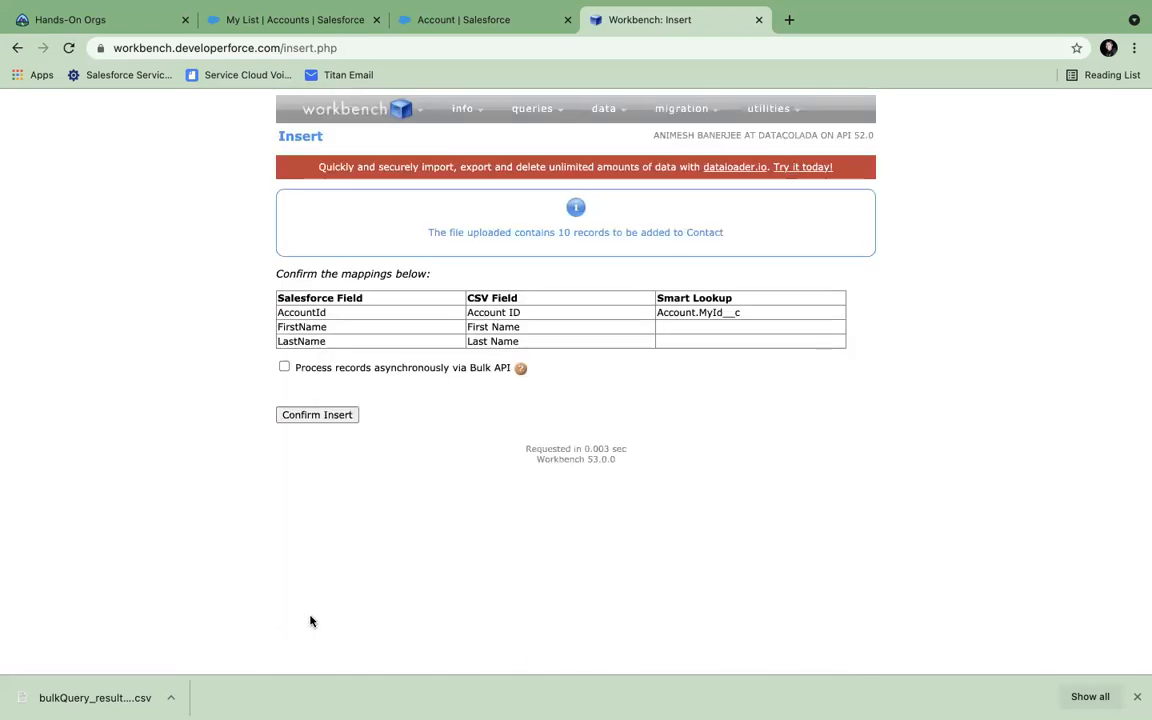
click(303, 419)
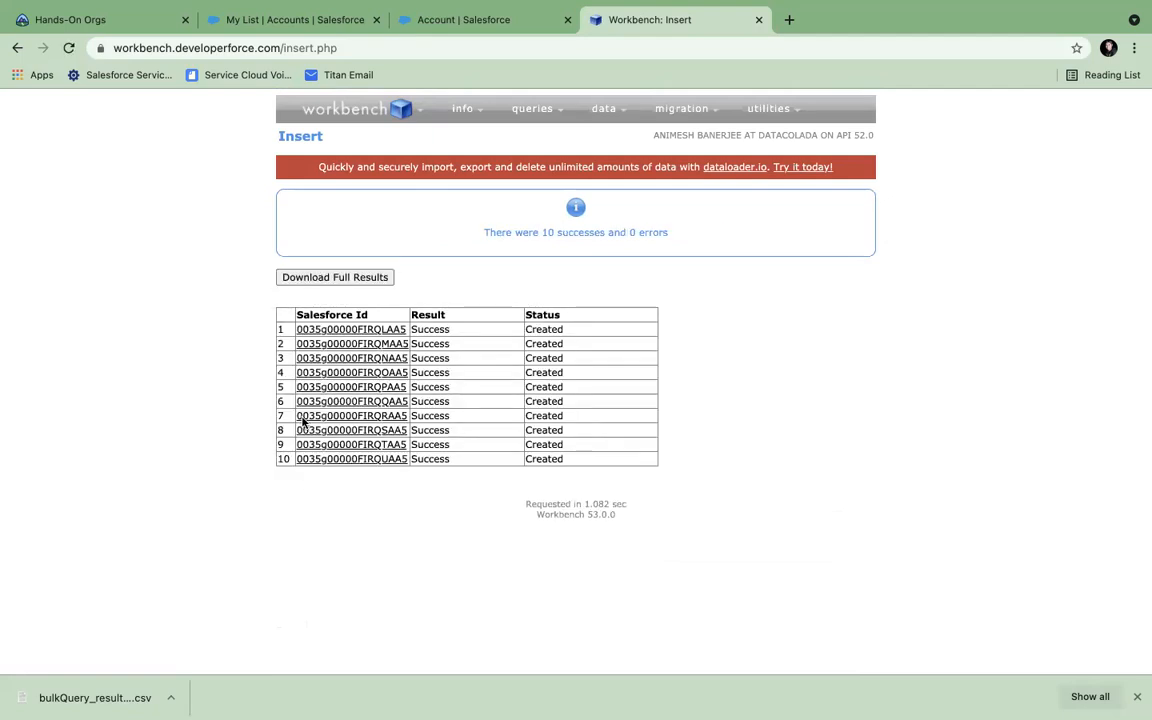
In Salesforce, open Test Account 11 and Test Account 12 from the account lists to check their related contacts
click(300, 19)
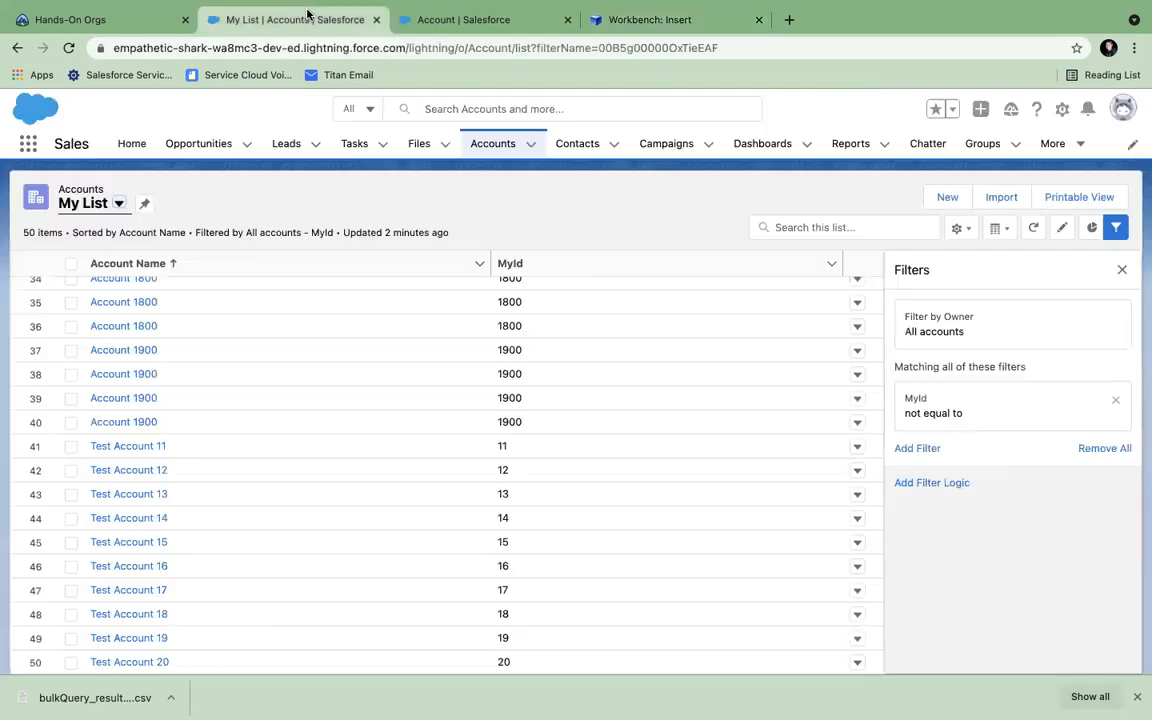
click(145, 446)
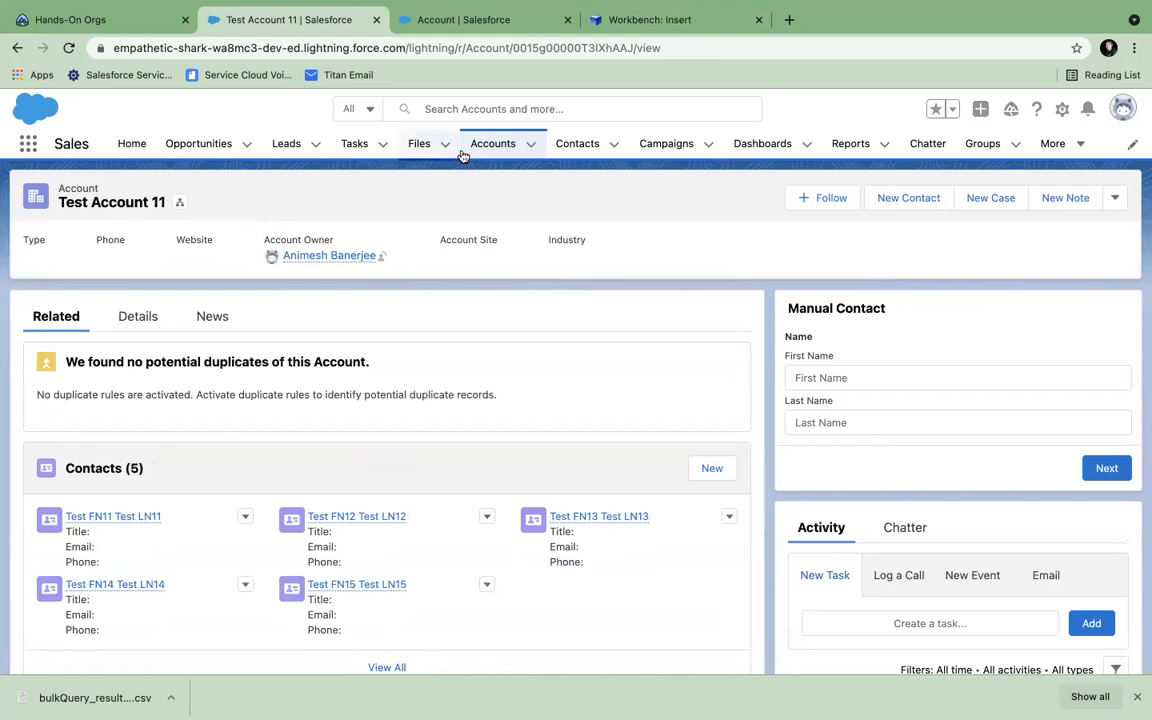
click(493, 145)
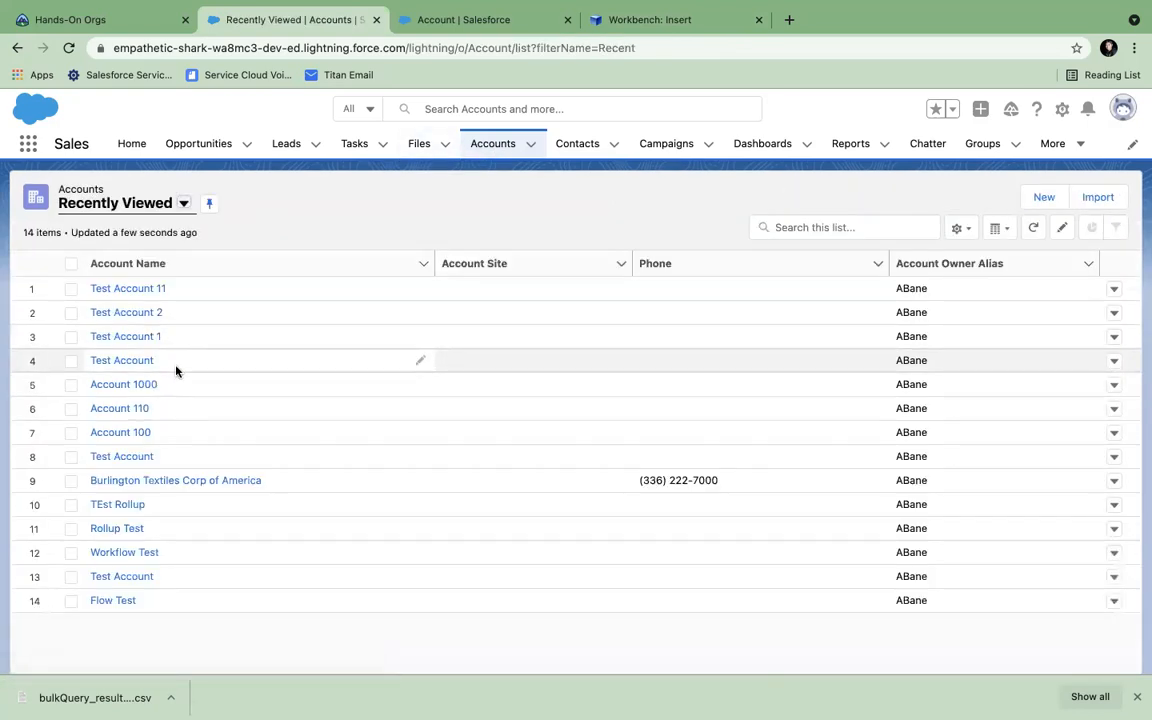
click(180, 204)
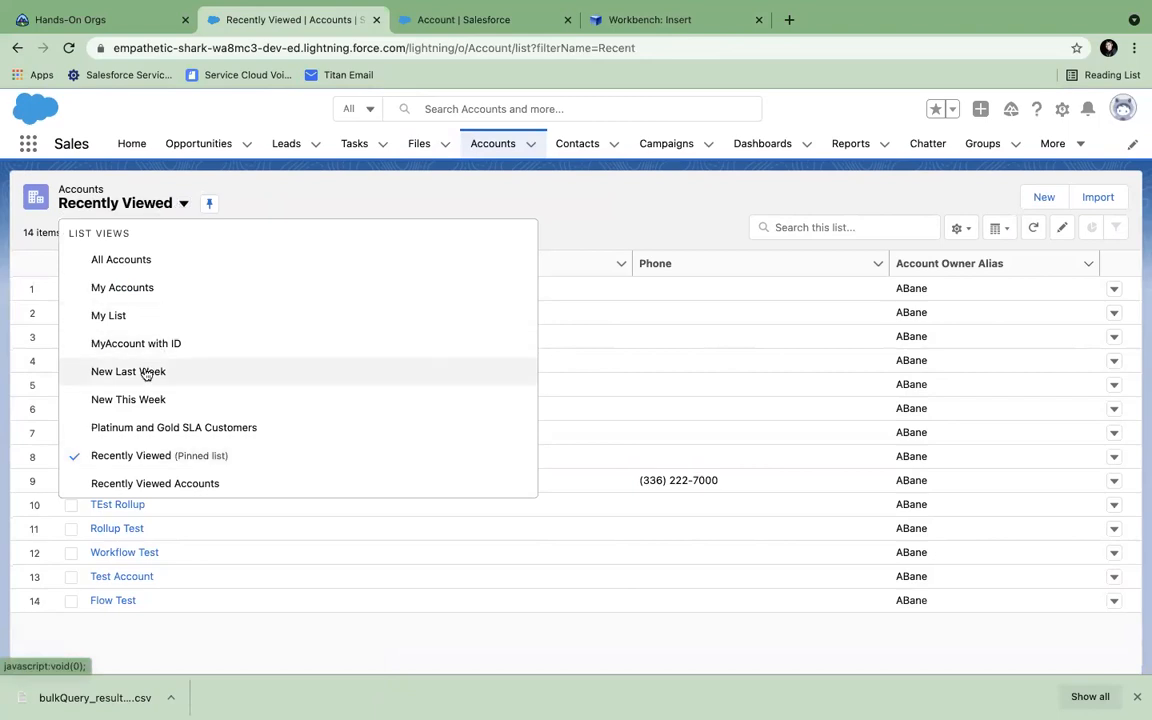
click(119, 262)
scroll(194, 418, down, 8)
scroll(194, 420, down, 8)
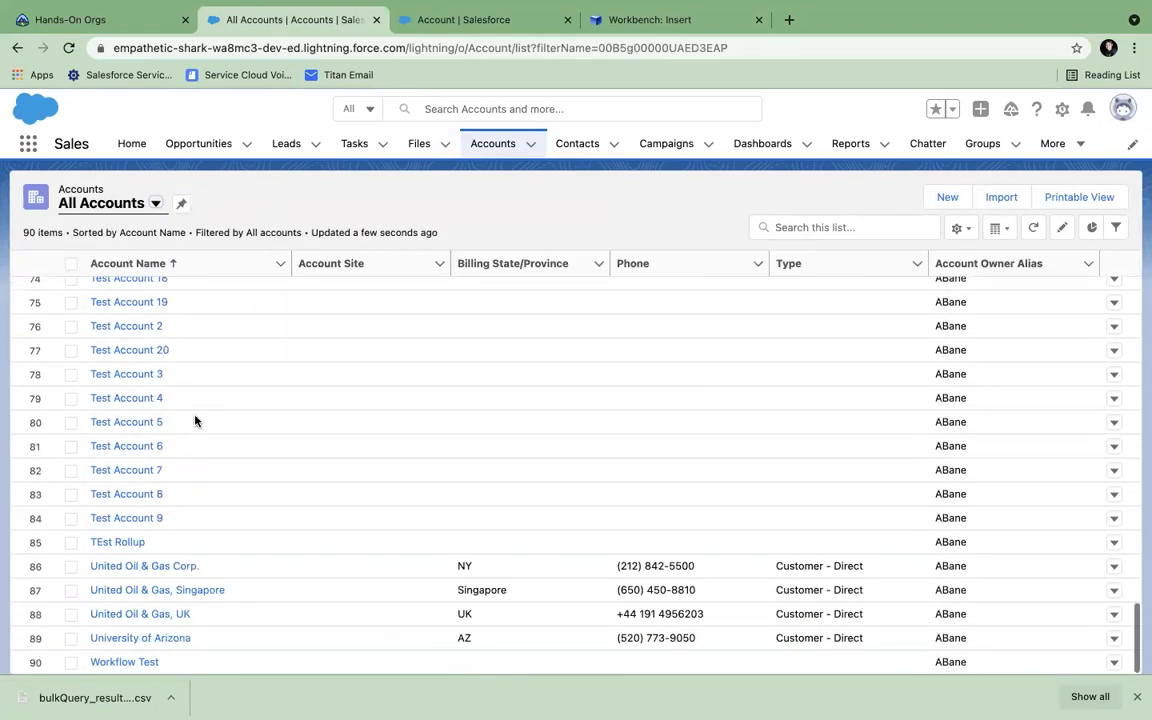
scroll(184, 373, up, 1)
scroll(159, 445, up, 4)
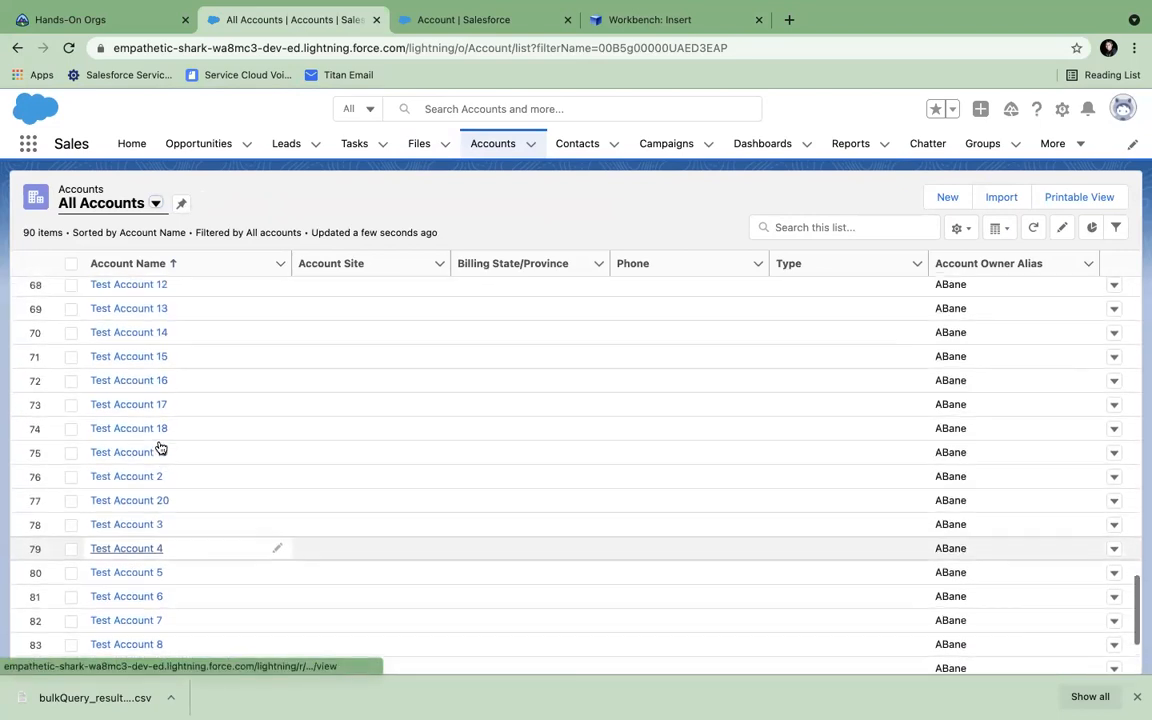
click(145, 352)
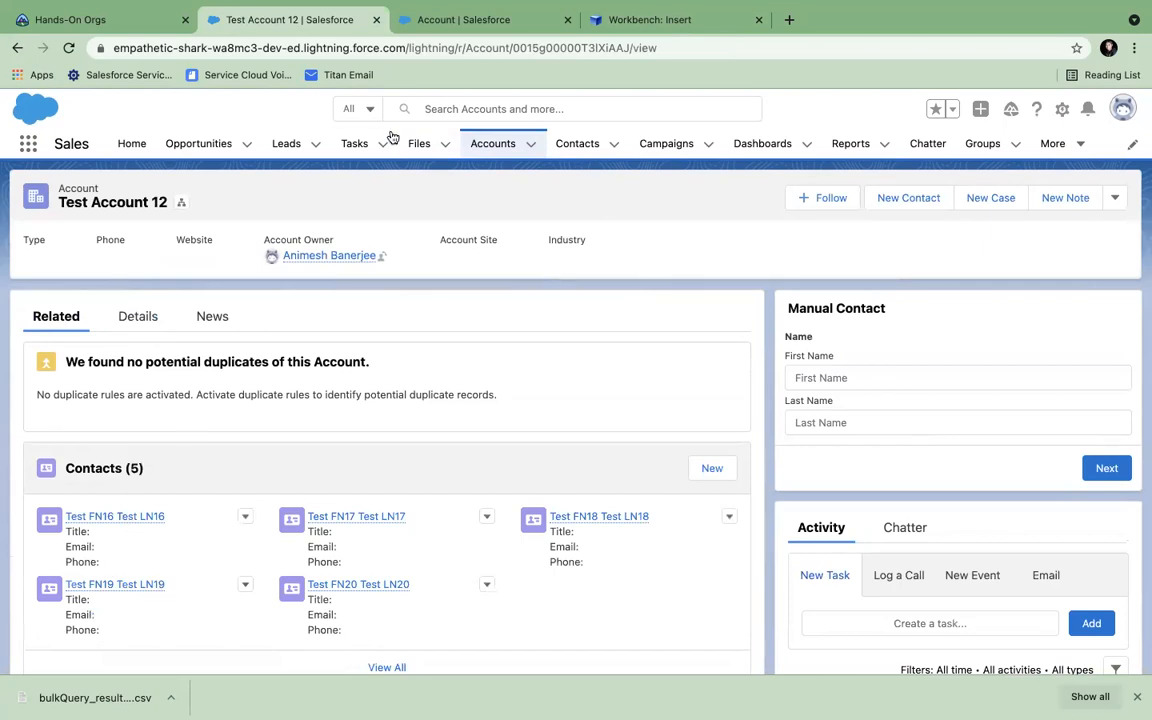
Return to Workbench and open the Update page for existing records
click(489, 25)
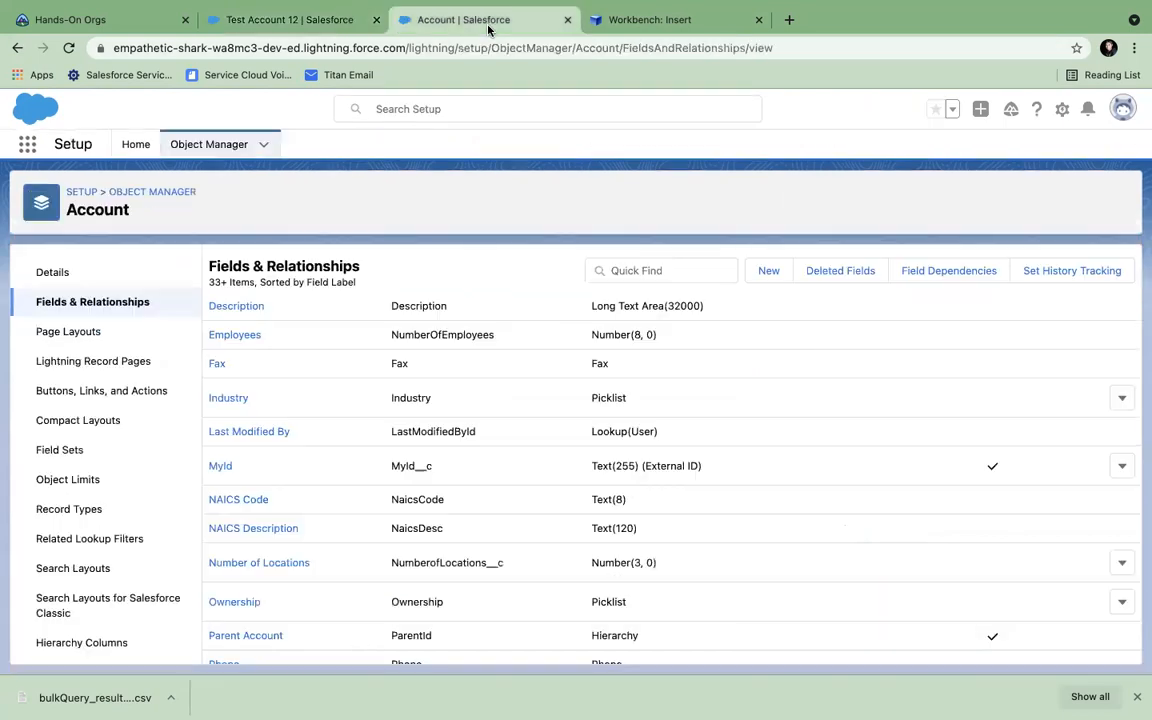
click(607, 25)
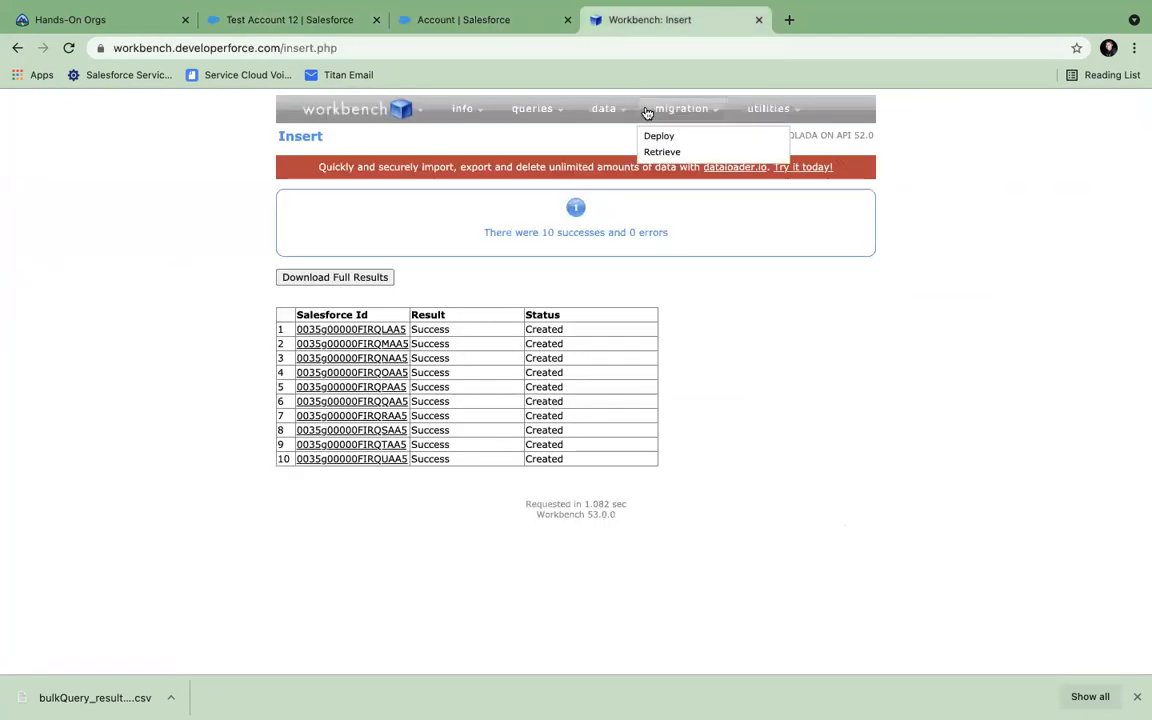
mouse_move(589, 116)
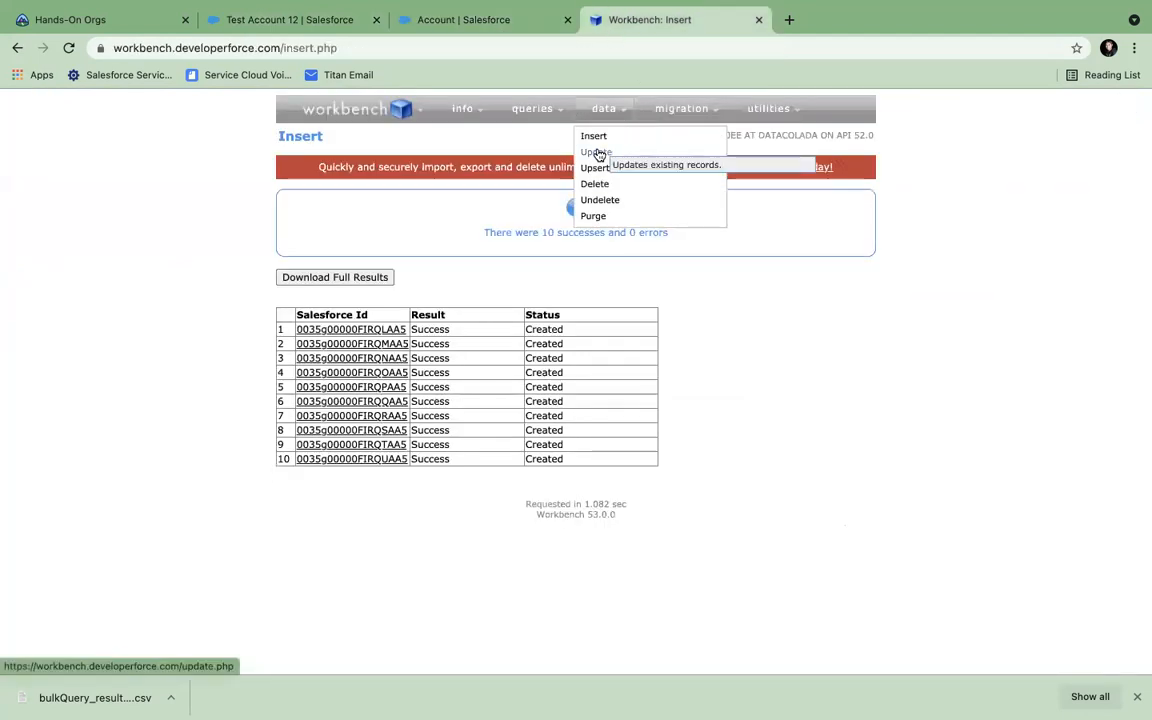
click(596, 153)
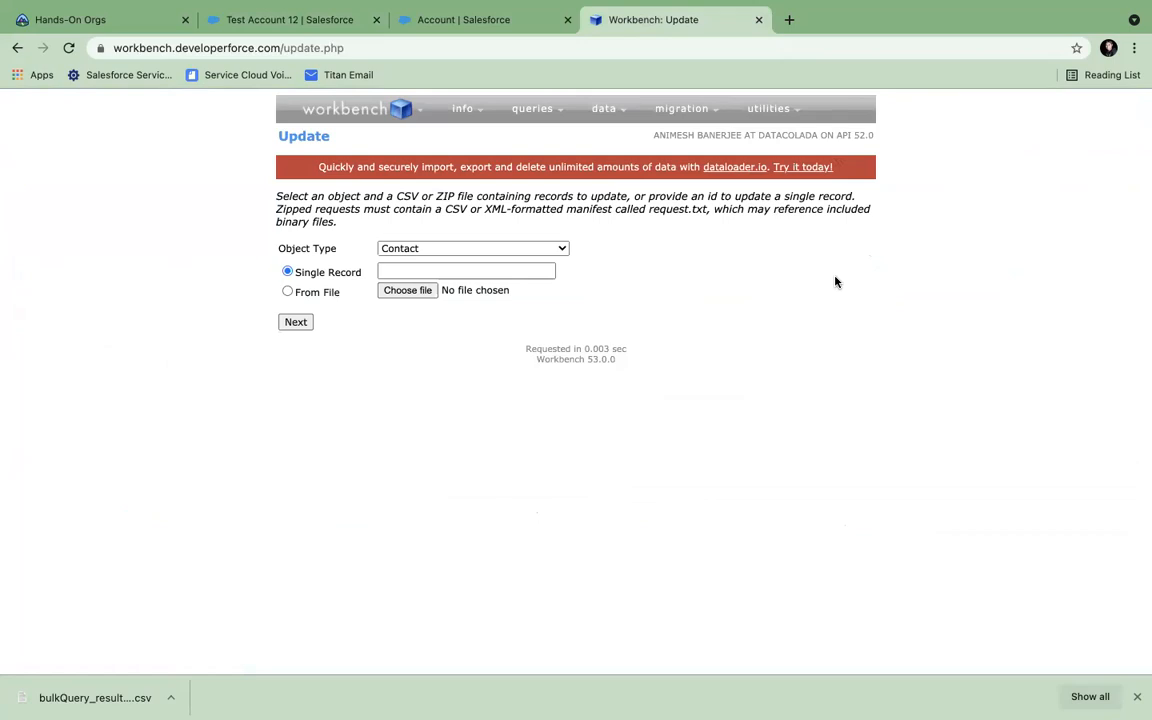
Switch to Excel and close the New Contact workbook
mouse_move(830, 690)
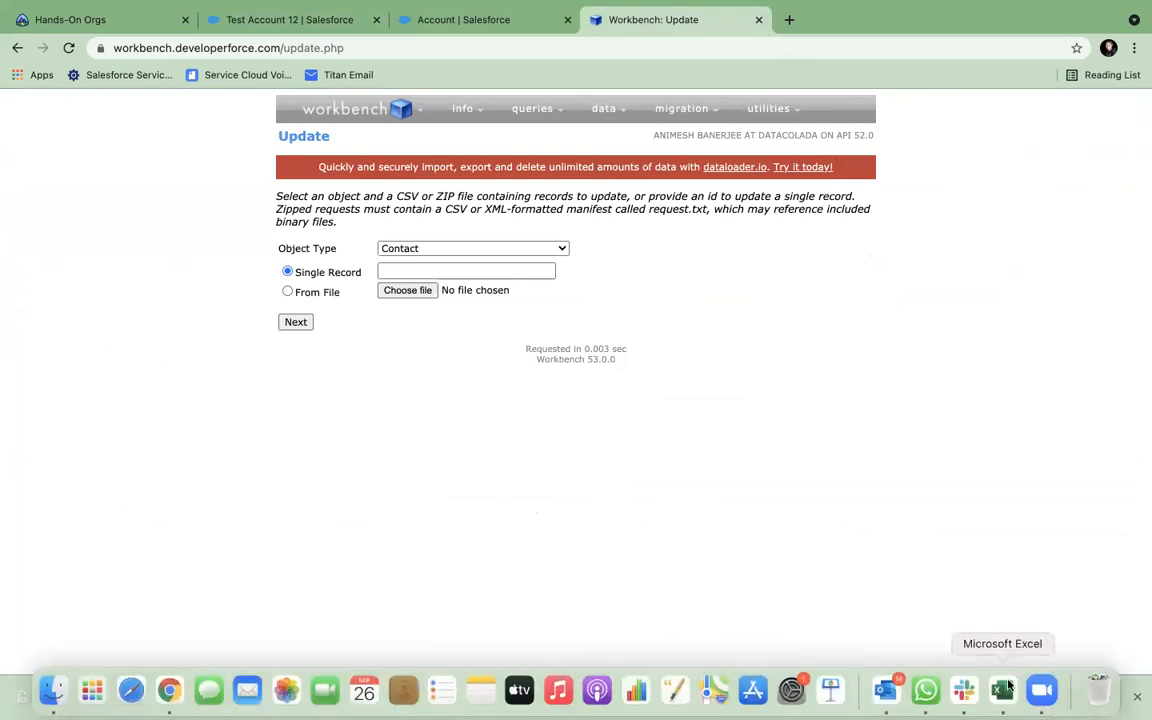
click(1004, 689)
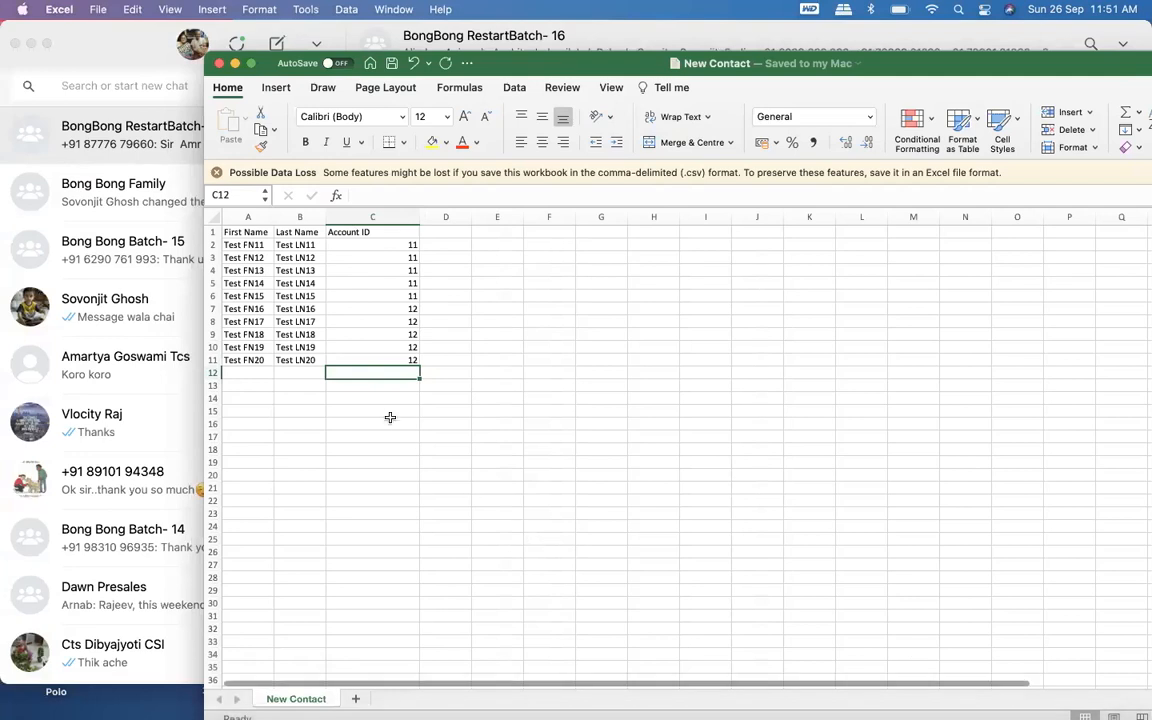
click(219, 67)
mouse_move(364, 690)
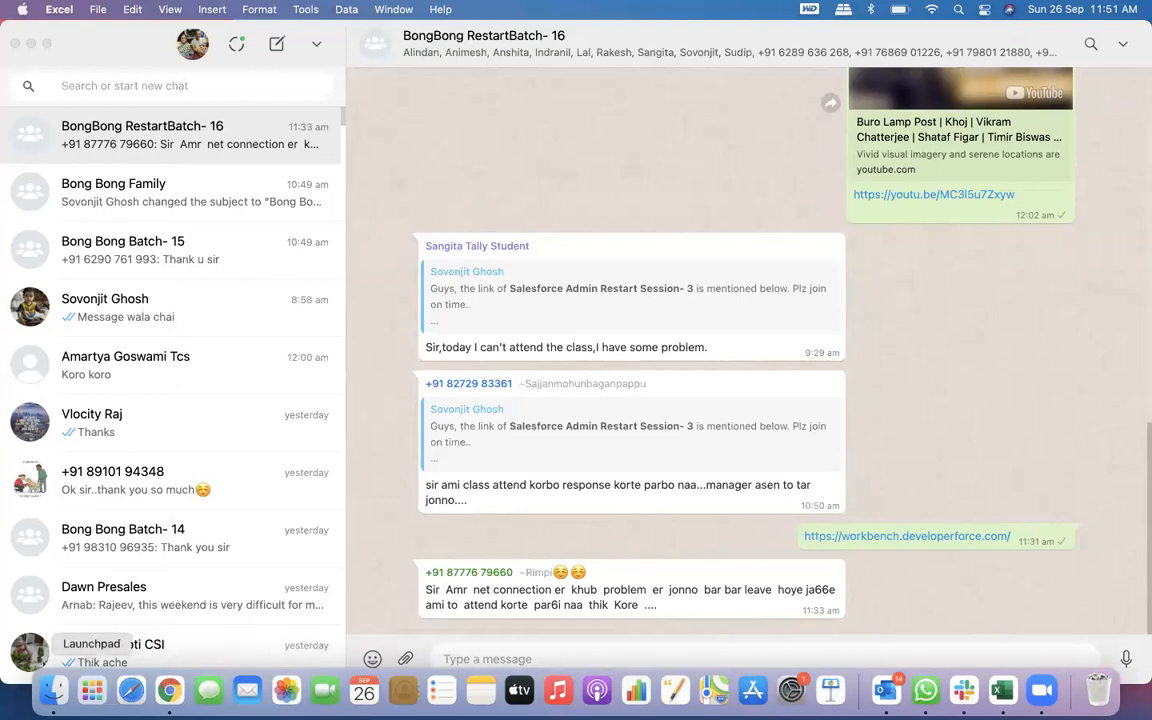
Switch back to Workbench in Chrome and open the SOQL Query page
click(166, 692)
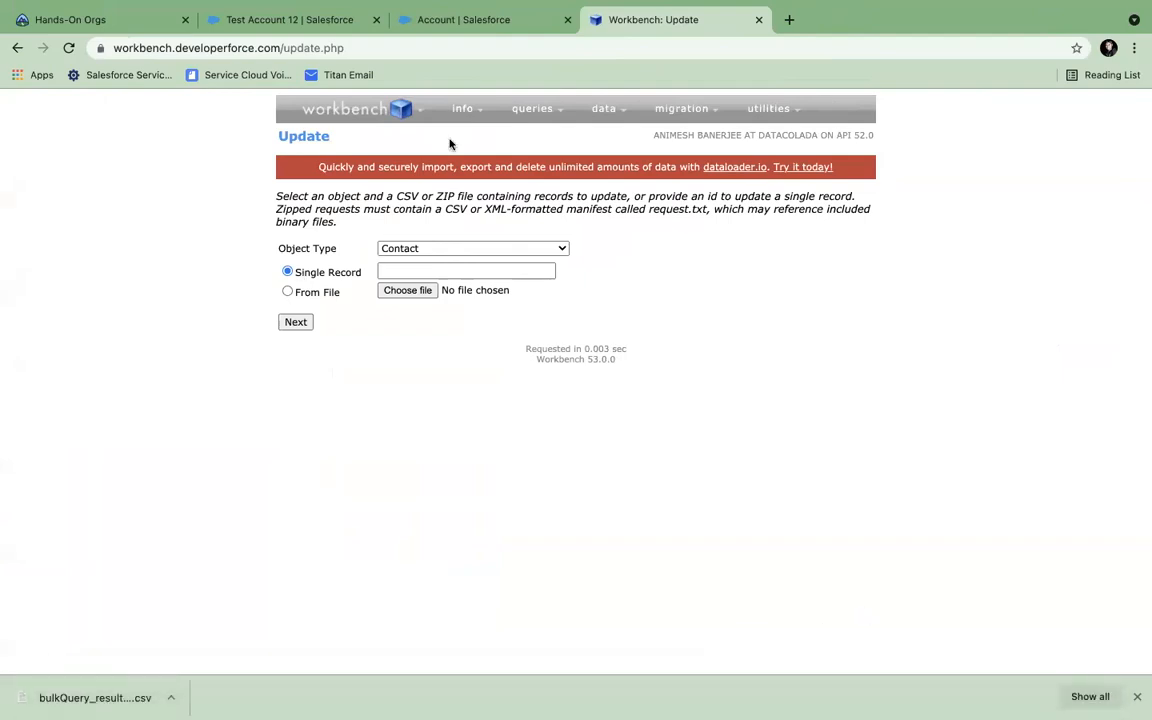
mouse_move(603, 110)
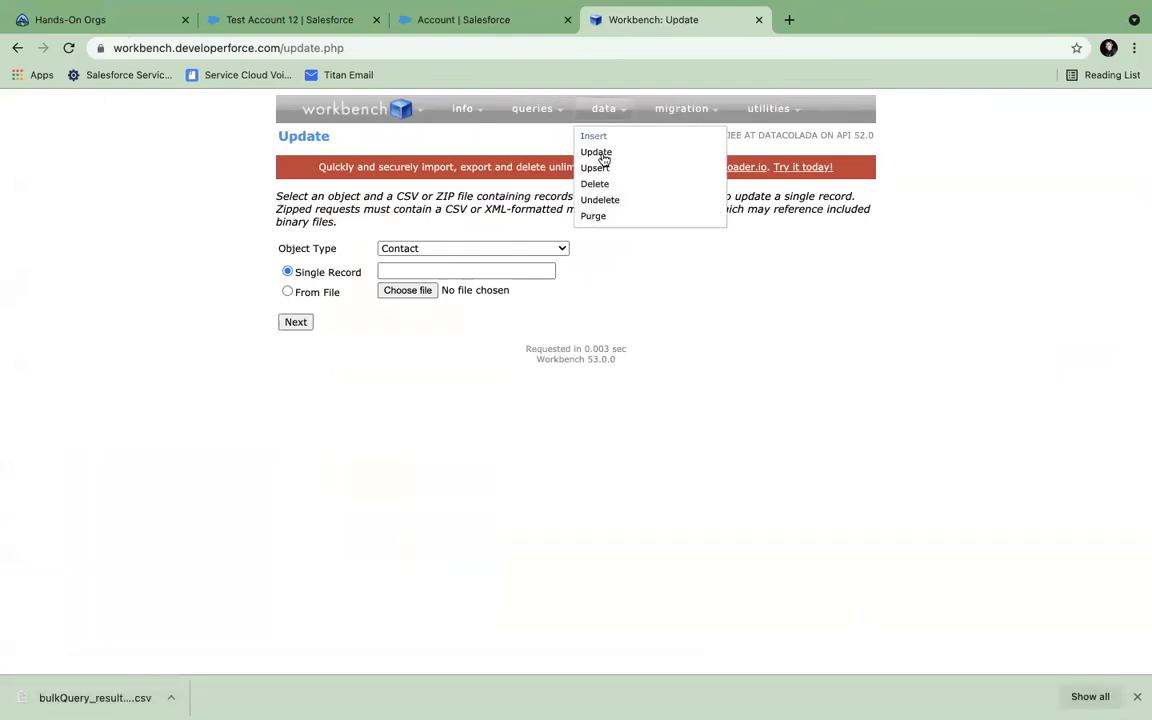
mouse_move(537, 116)
click(528, 140)
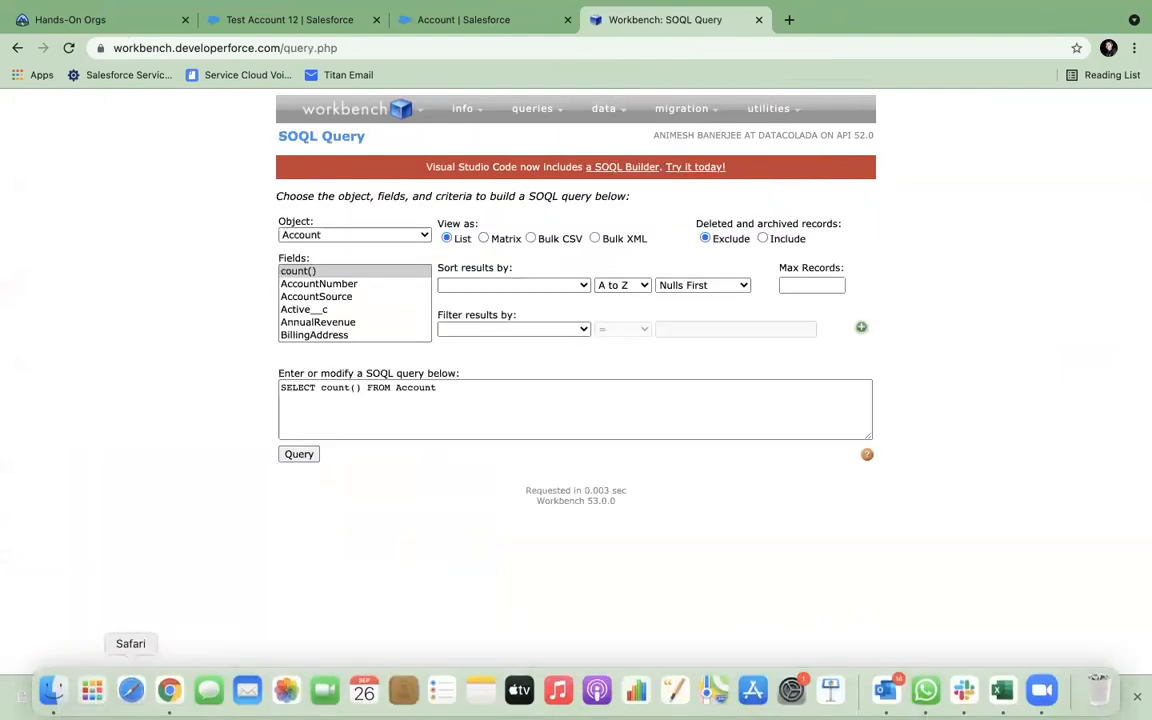
Switch to Finder and open AllAccounts.csv from Downloads in Excel
click(52, 688)
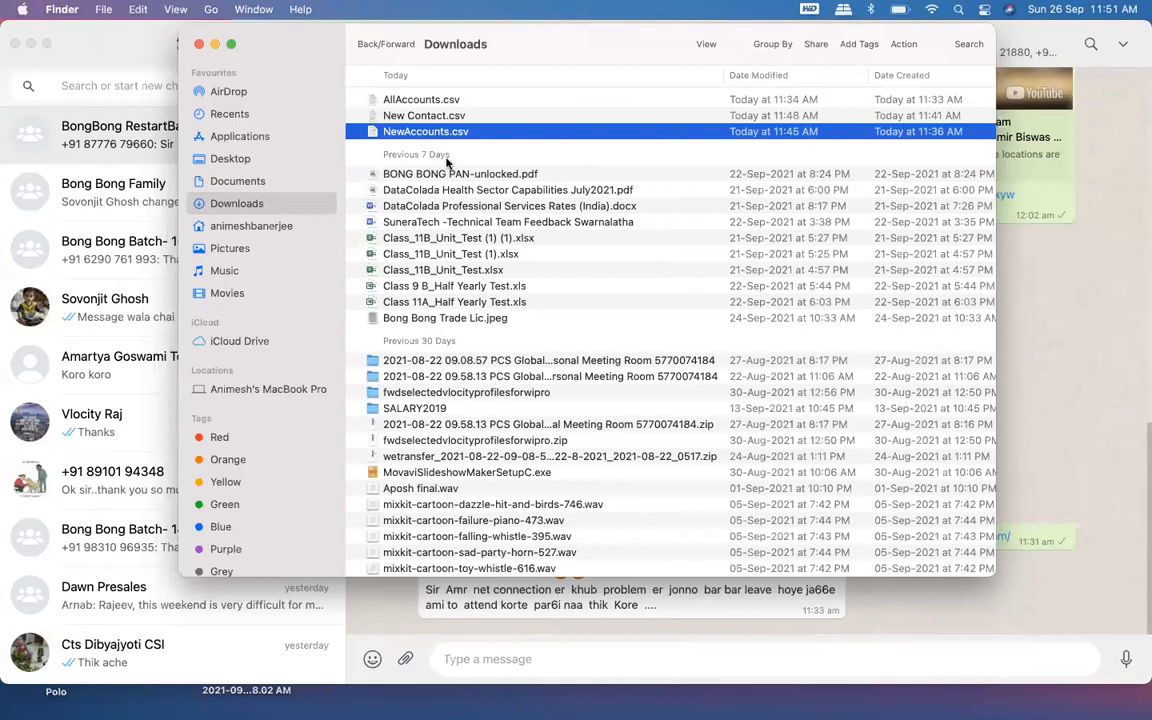
click(412, 100)
right_click(416, 101)
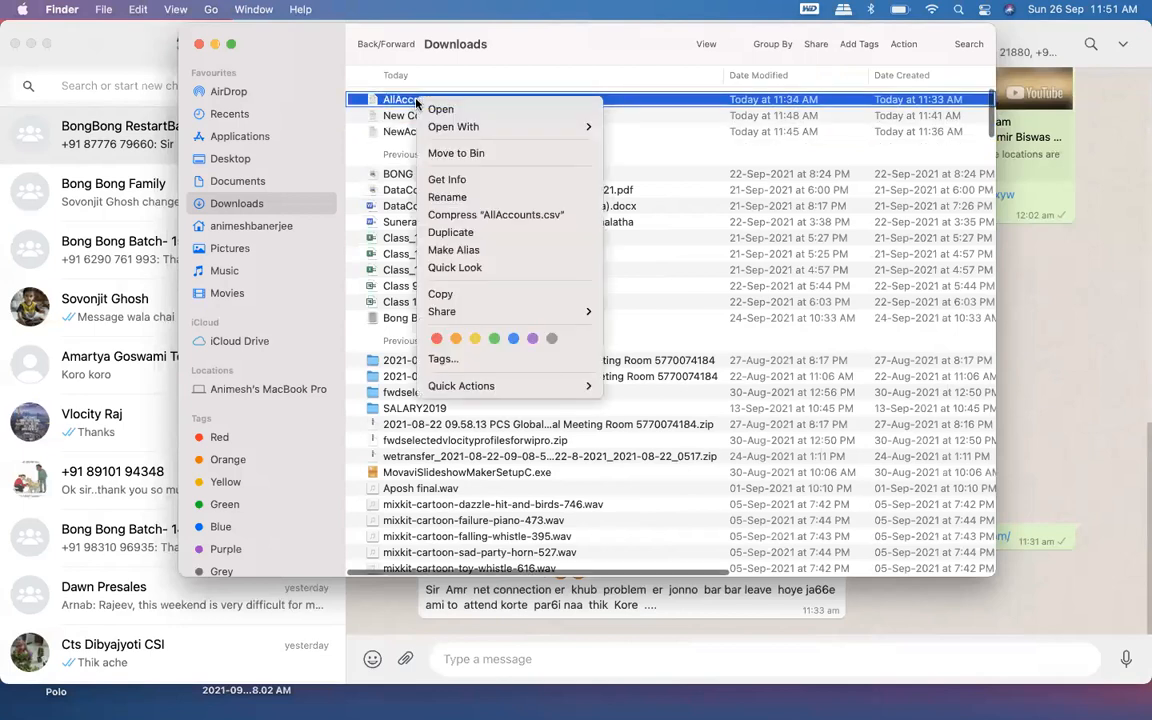
mouse_move(463, 128)
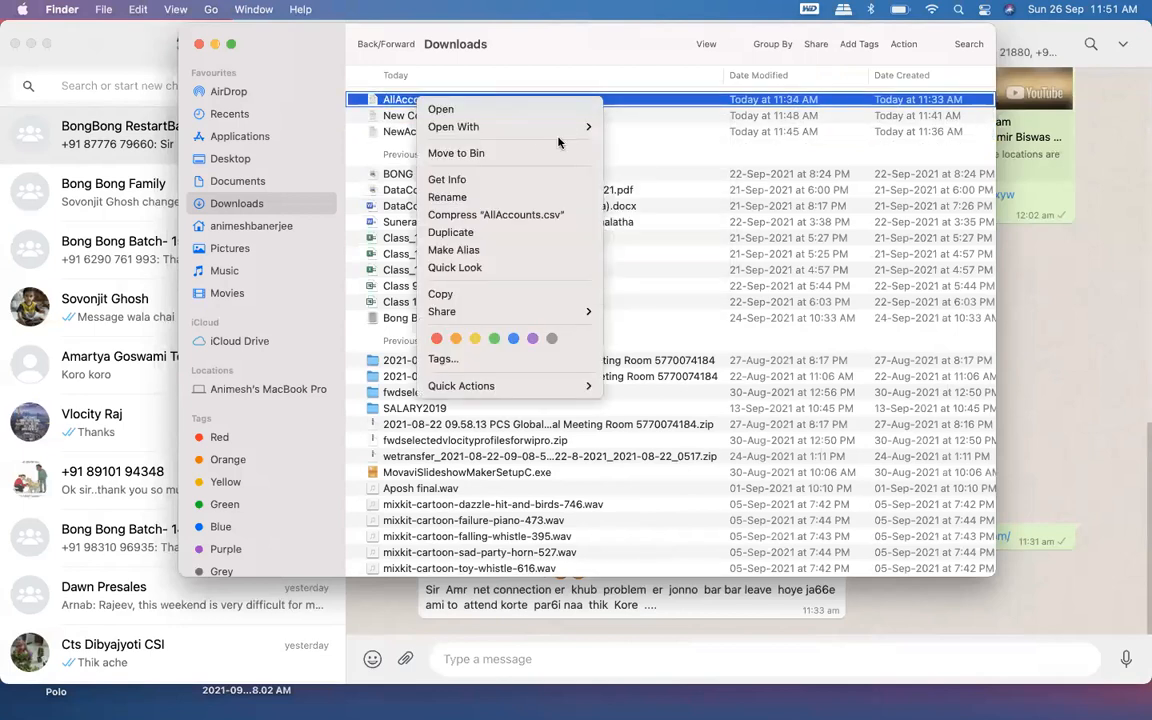
click(671, 175)
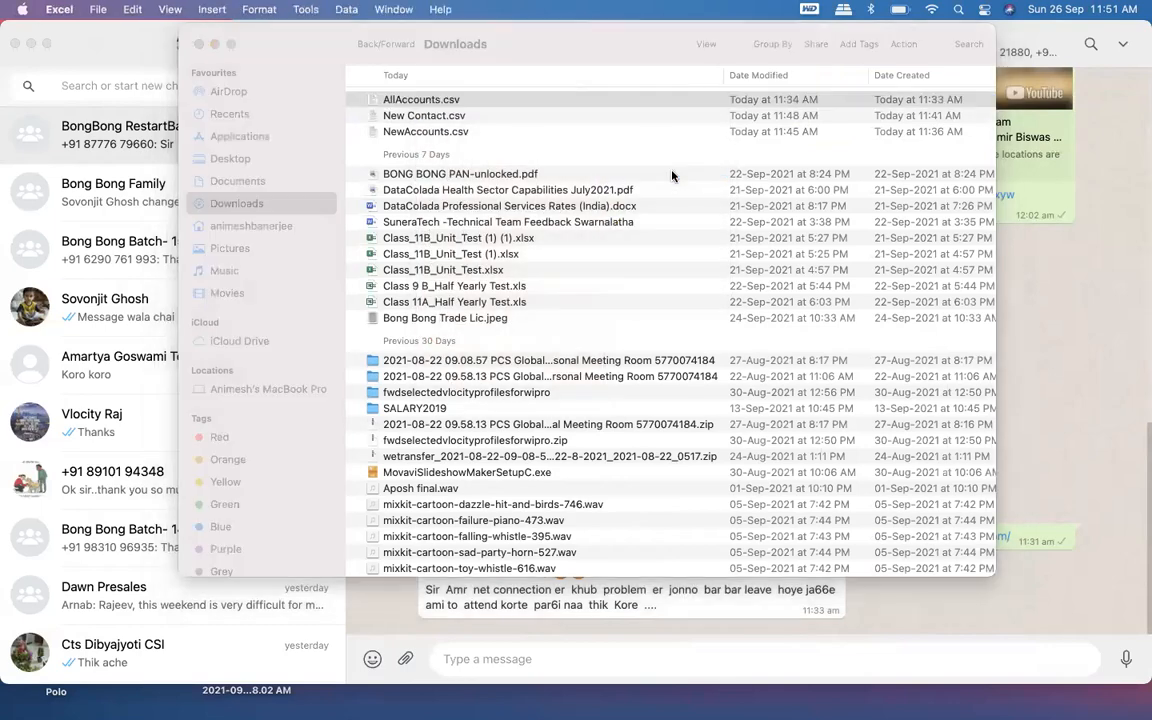
Auto-fit the widths of the Id and Name columns and look through the account rows
double_click(88, 182)
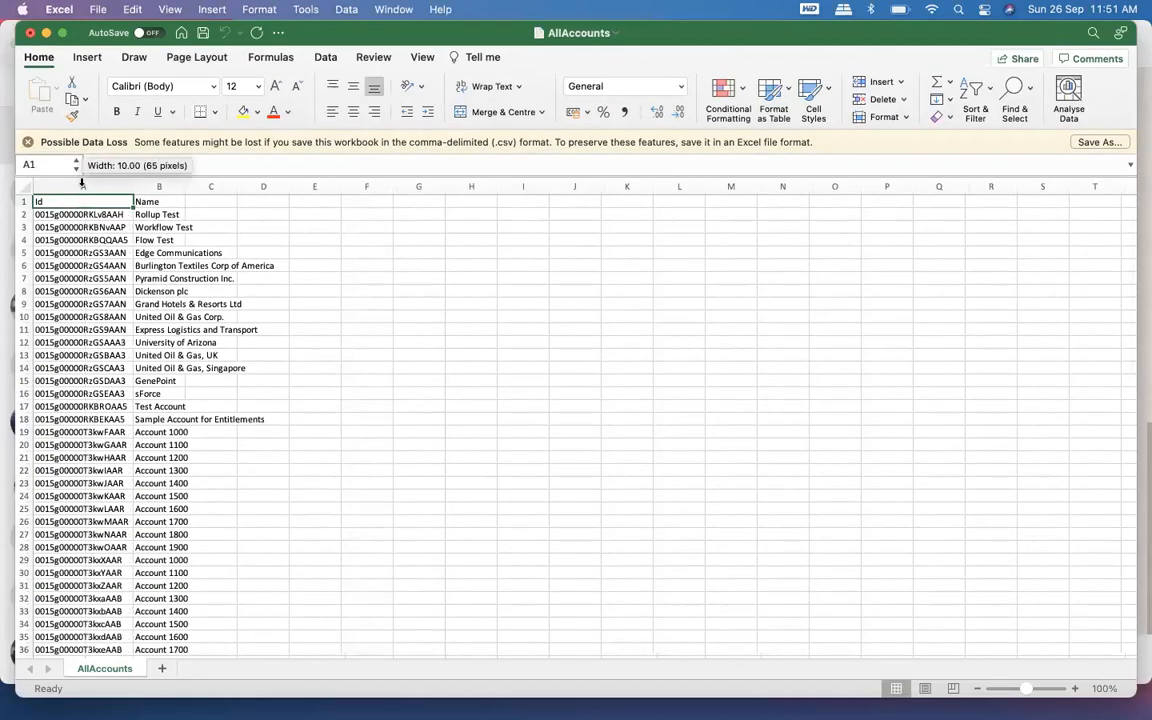
double_click(185, 182)
scroll(380, 361, down, 20)
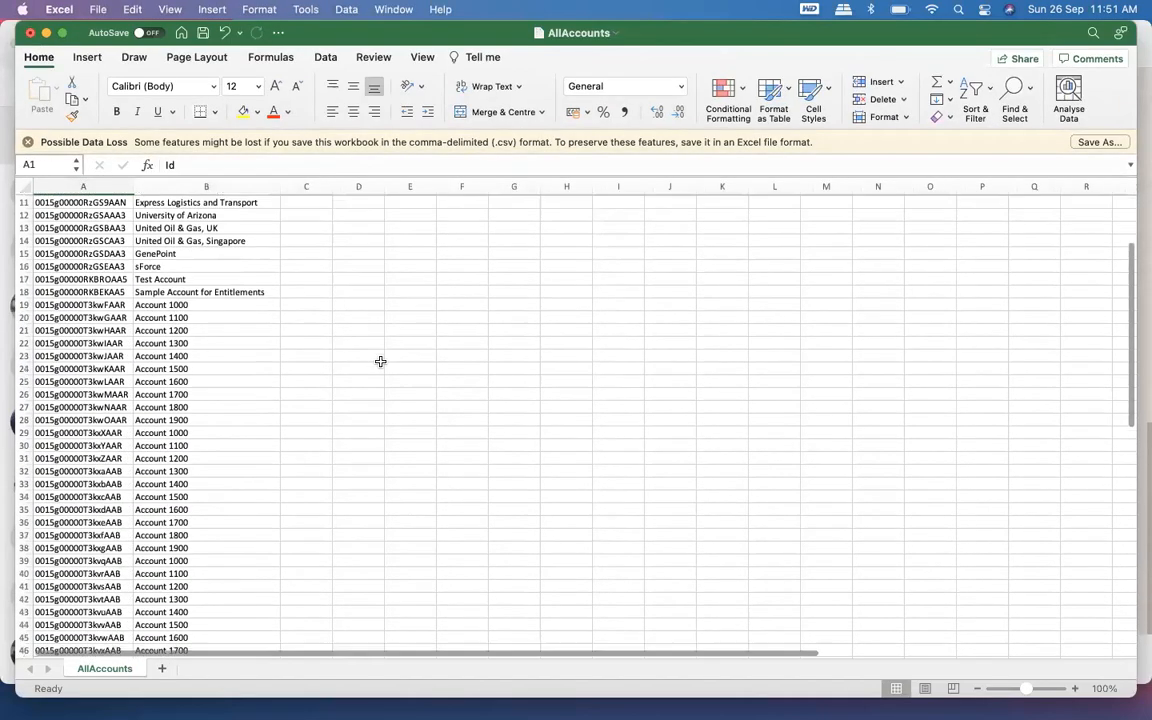
Delete rows 2 to 17, from Rollup Test through the first Test Account, keeping the header row
scroll(380, 361, up, 20)
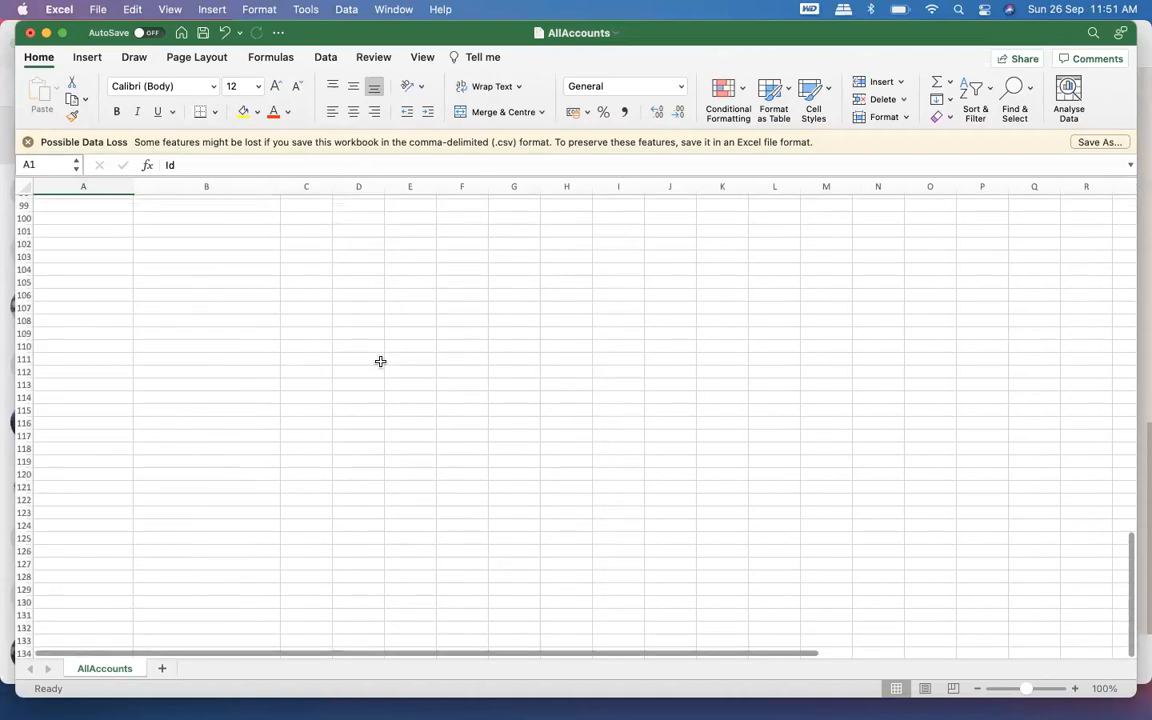
scroll(380, 361, up, 10)
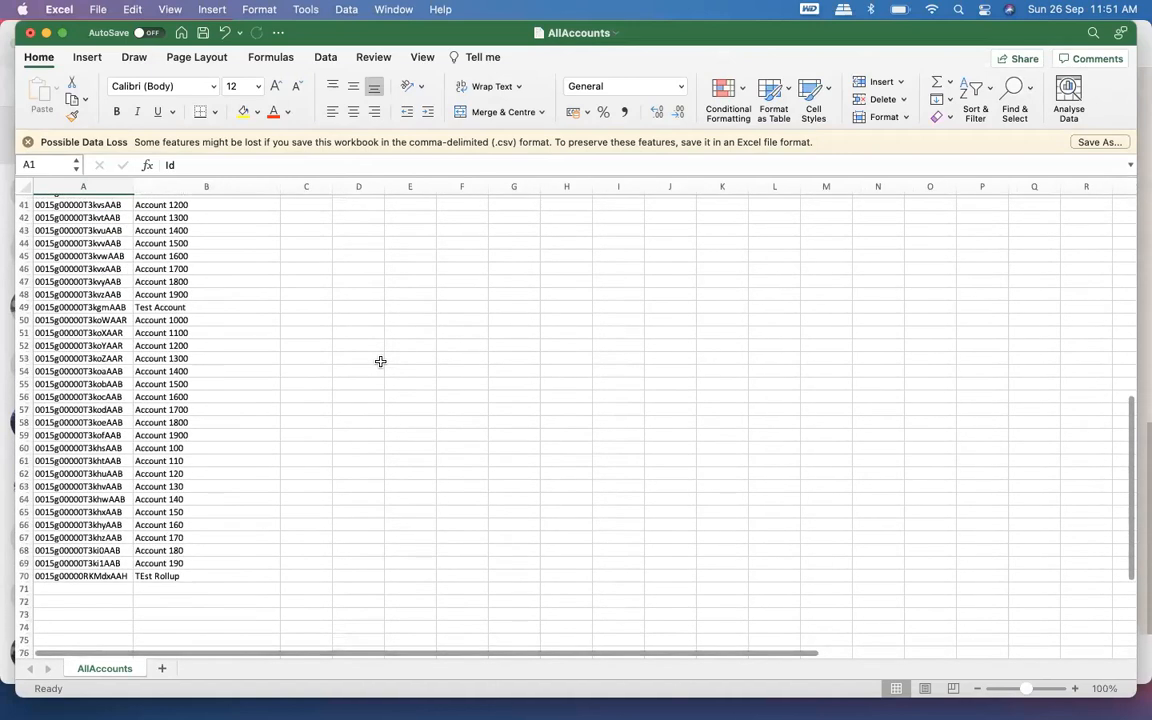
scroll(380, 361, up, 6)
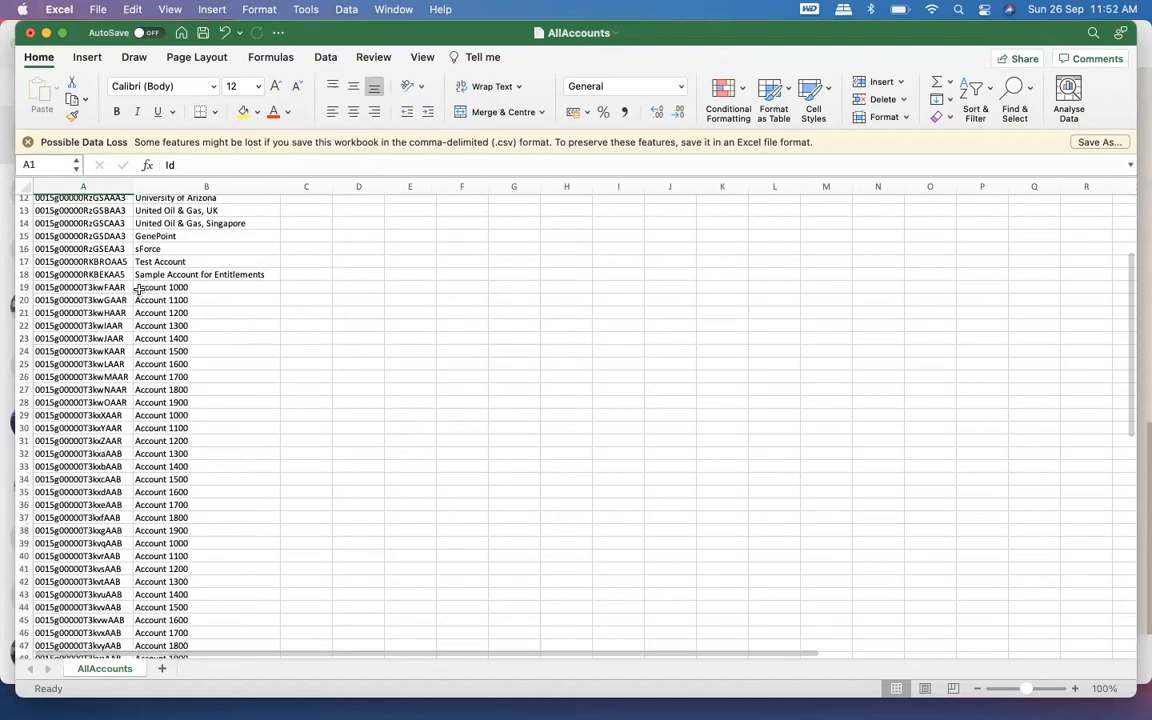
scroll(139, 291, up, 6)
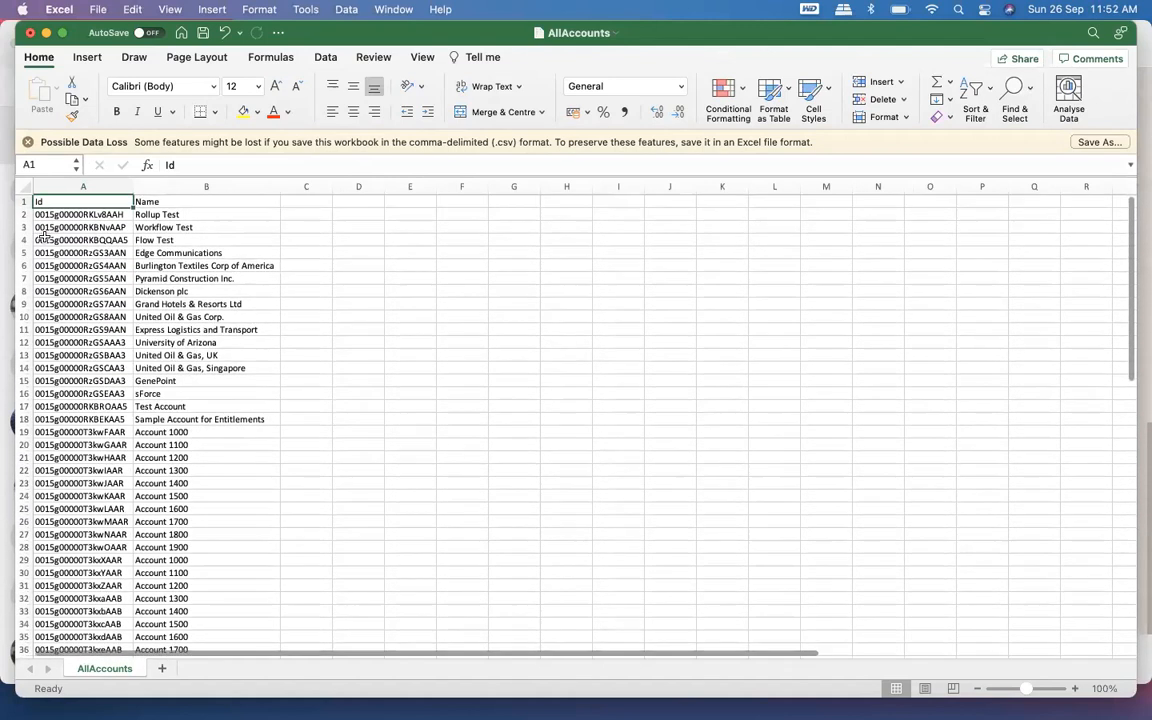
click(20, 215)
drag(18, 226, 12, 407)
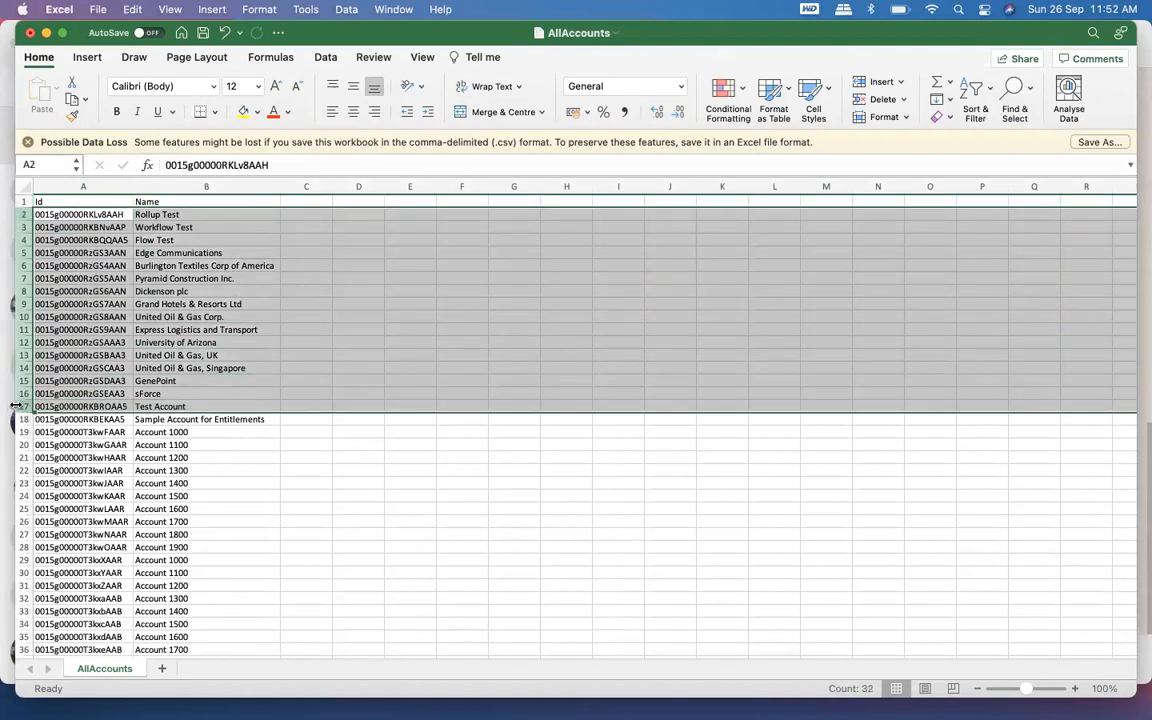
right_click(17, 399)
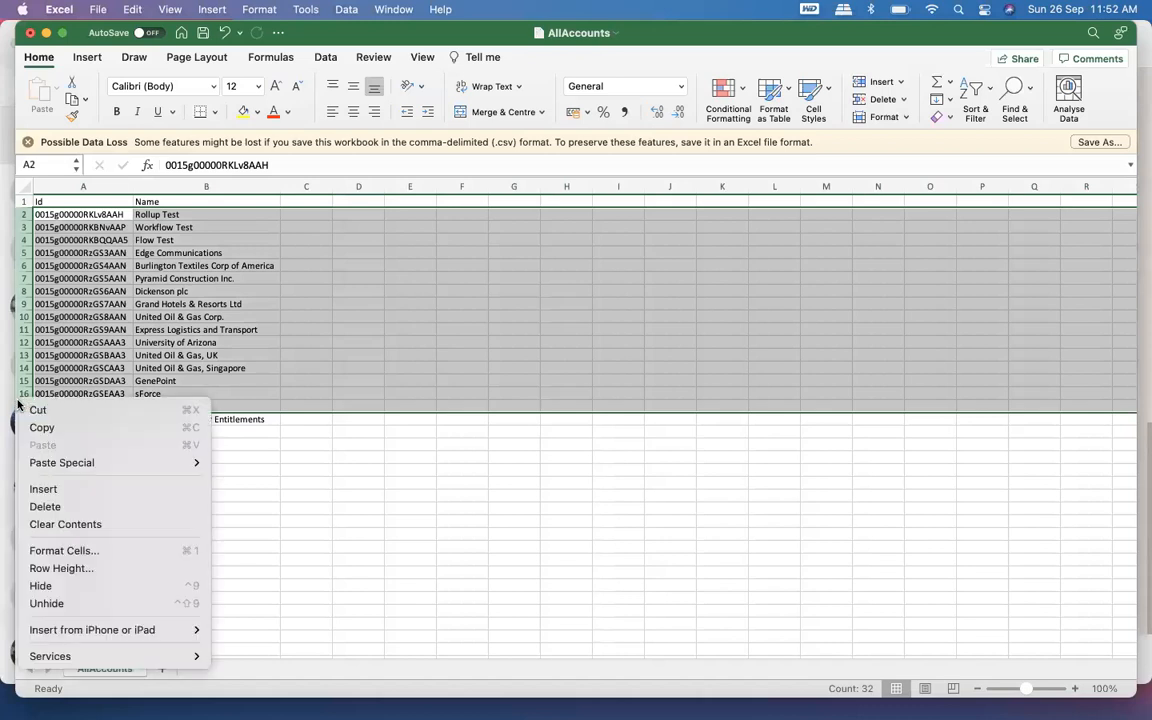
click(62, 507)
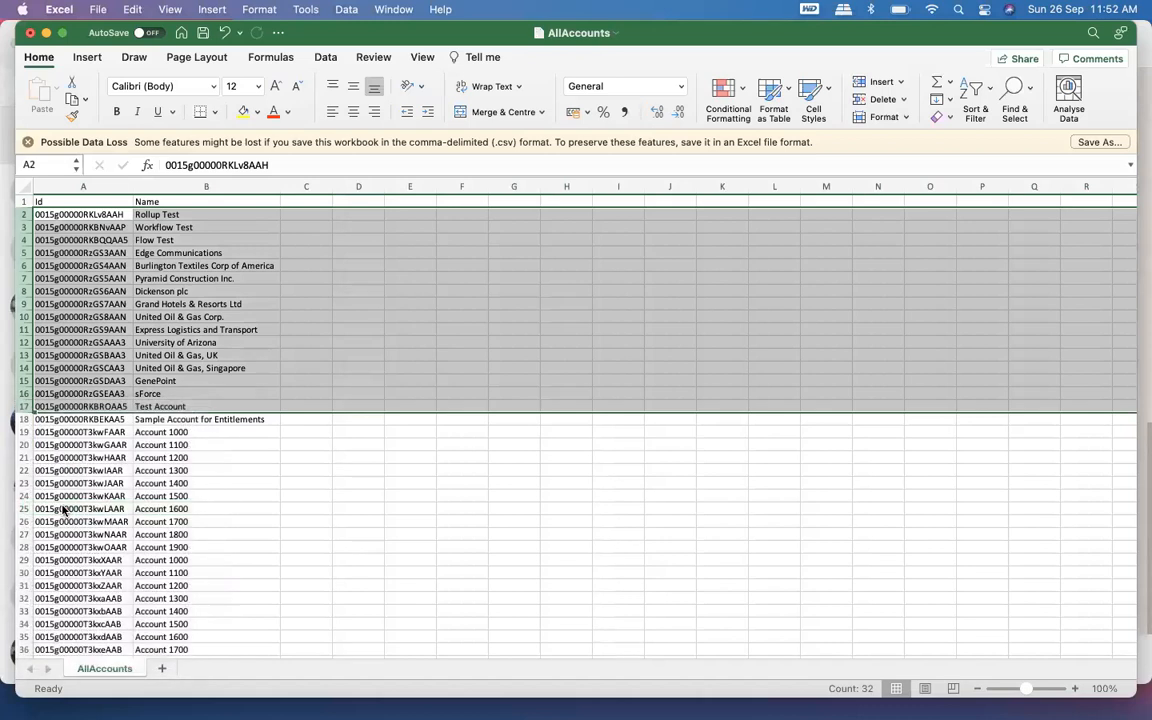
Delete the Sample Account for Entitlements row and look through the remaining account rows
click(22, 214)
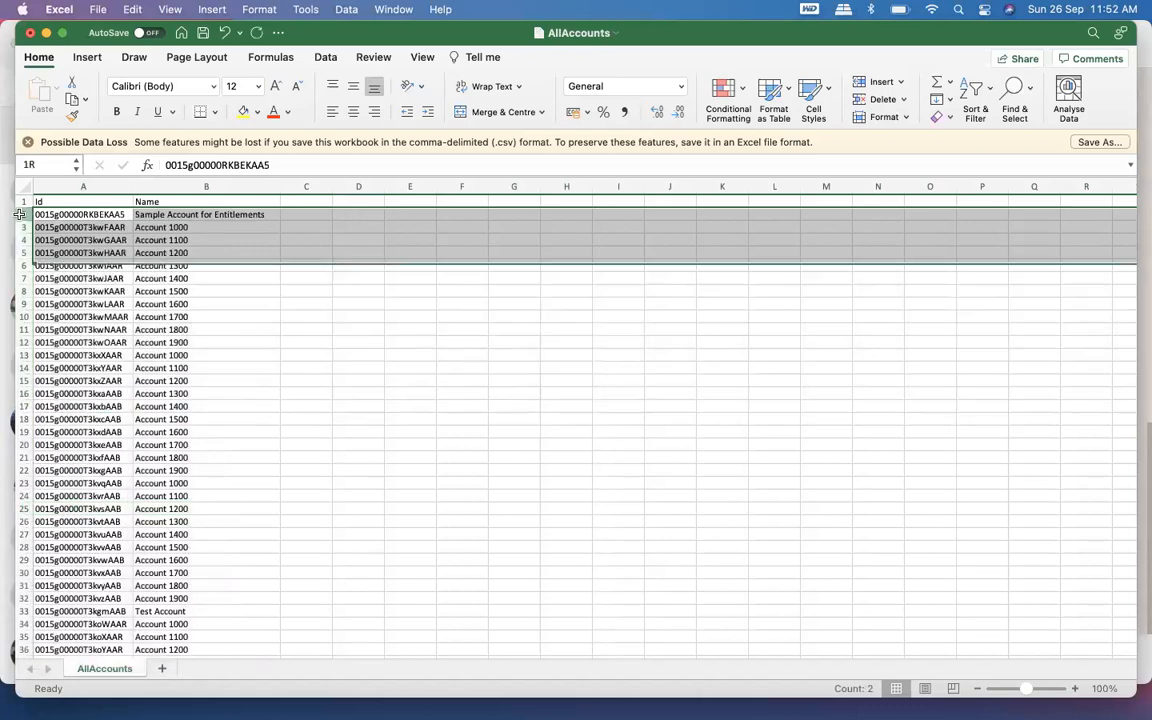
right_click(22, 215)
click(83, 322)
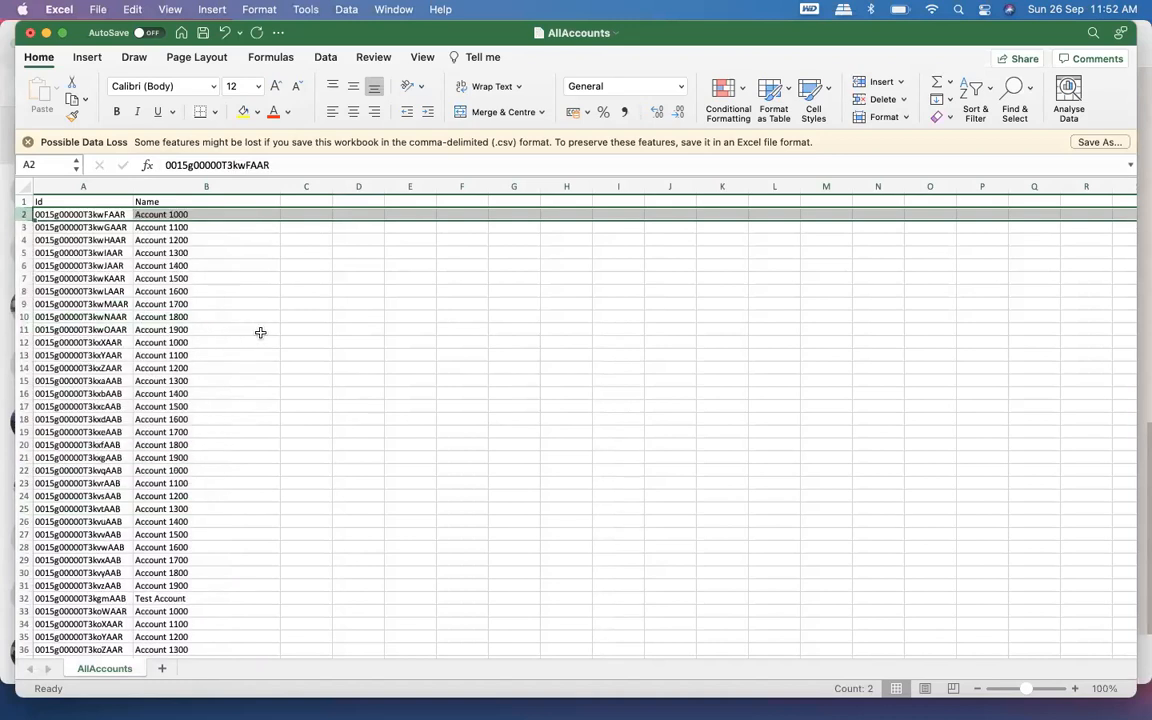
scroll(201, 464, down, 5)
scroll(201, 464, down, 10)
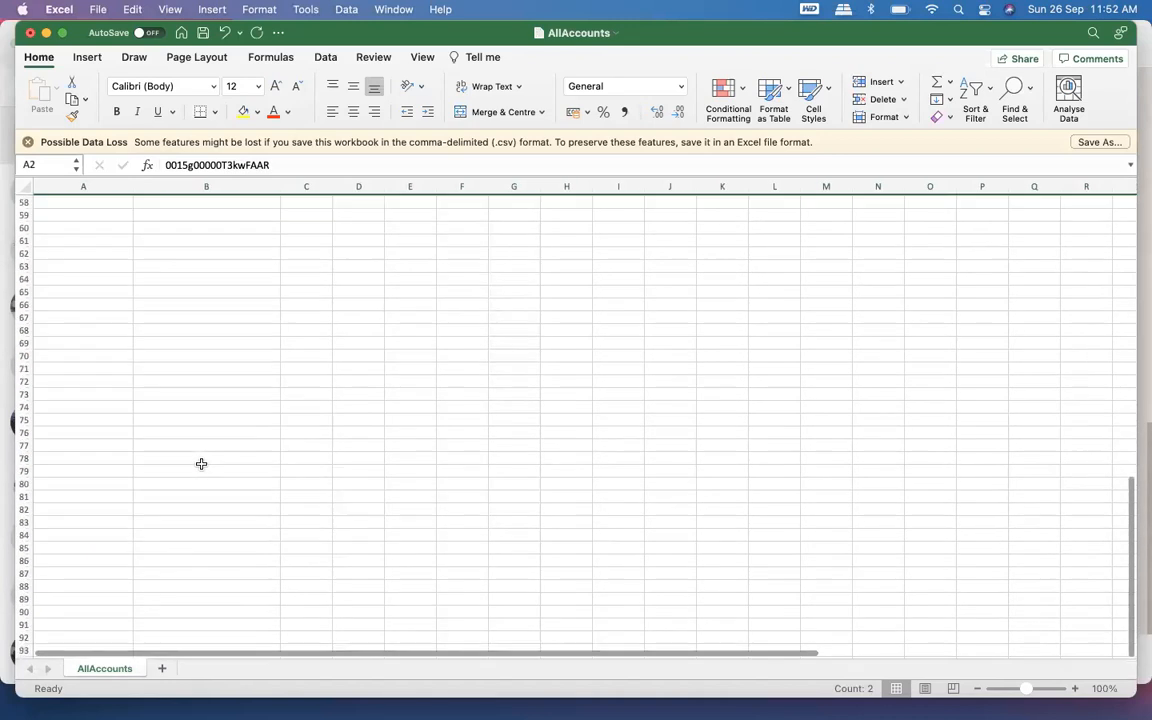
scroll(201, 464, up, 15)
scroll(201, 464, up, 5)
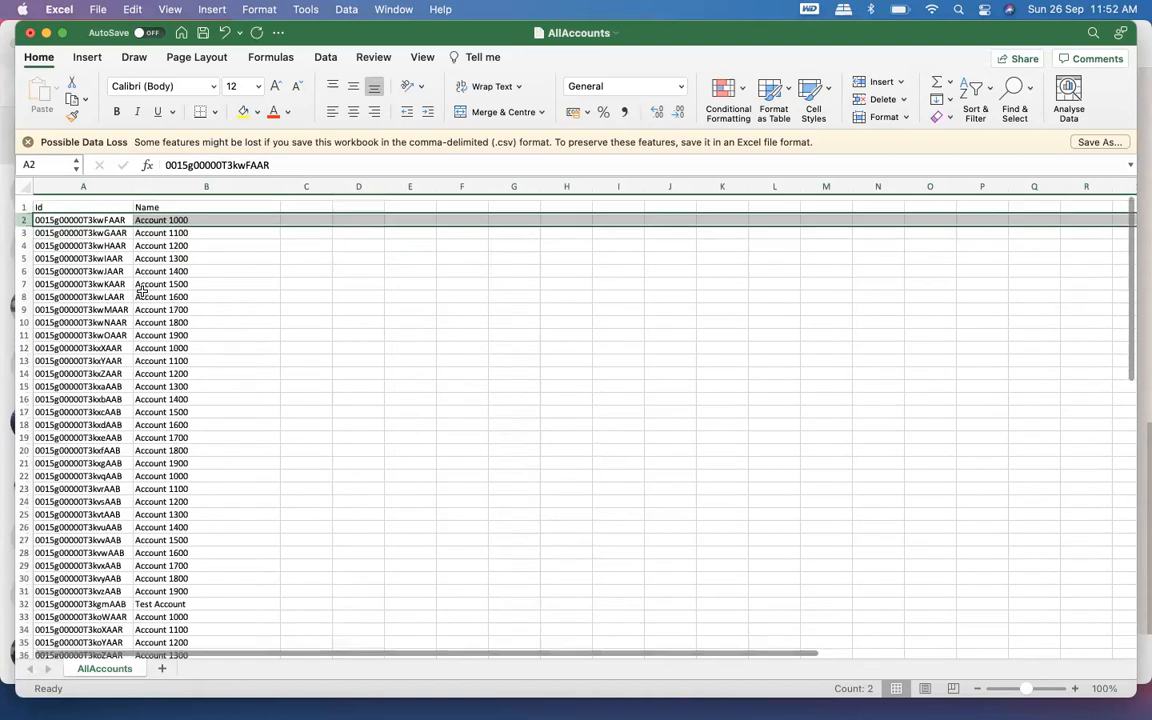
Add the prefix TEST to the account name in cell B2
double_click(135, 214)
text(TEST)
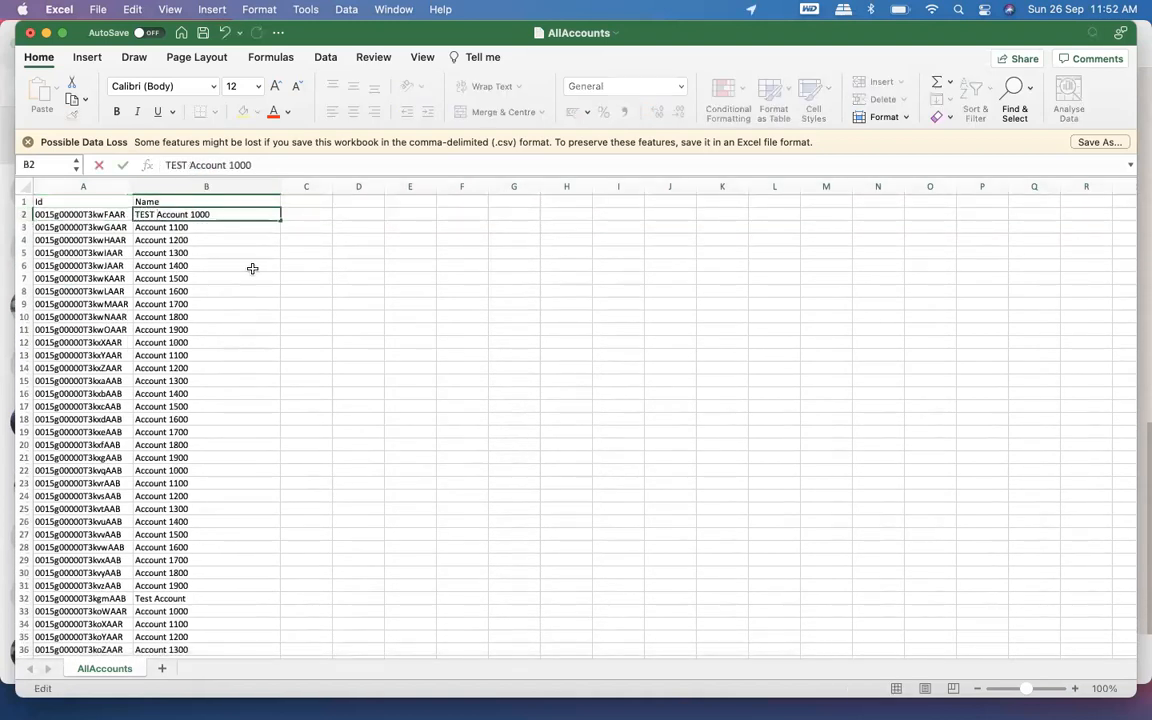
click(252, 268)
click(143, 214)
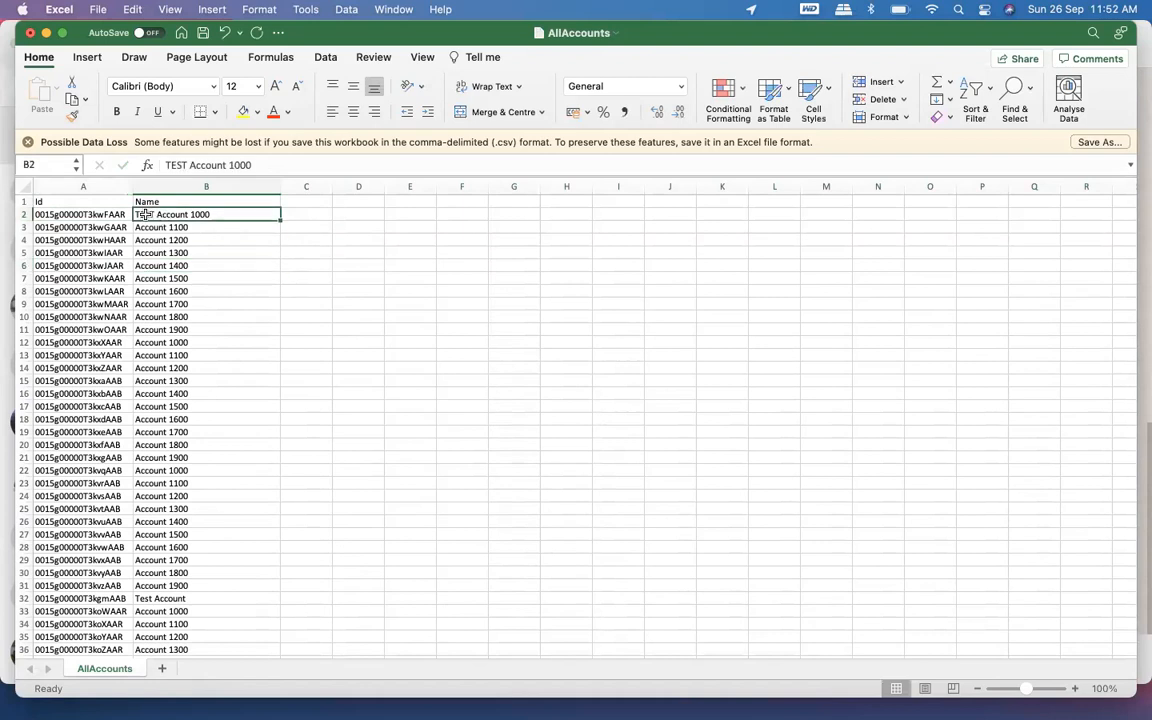
click(211, 252)
click(193, 215)
Remove the word TEST from the start of the name in cell B2
double_click(161, 214)
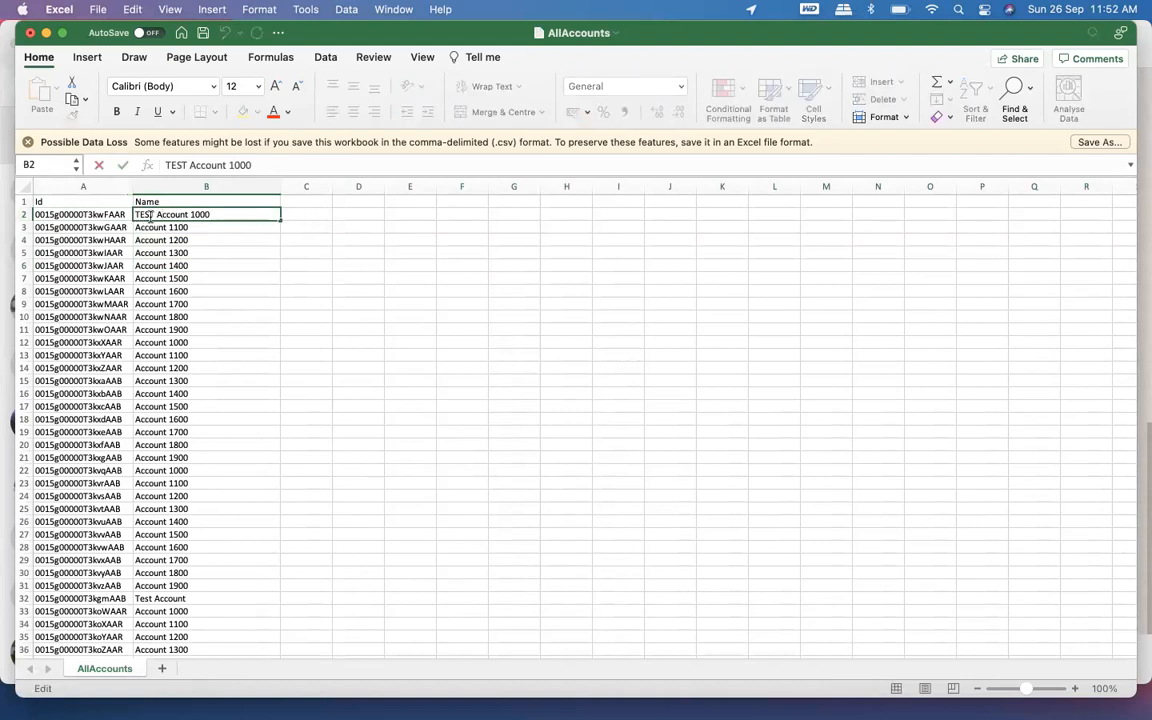
key(BackSpace)
key(BackSpace)
key(BackSpace)
key(BackSpace)
key(BackSpace)
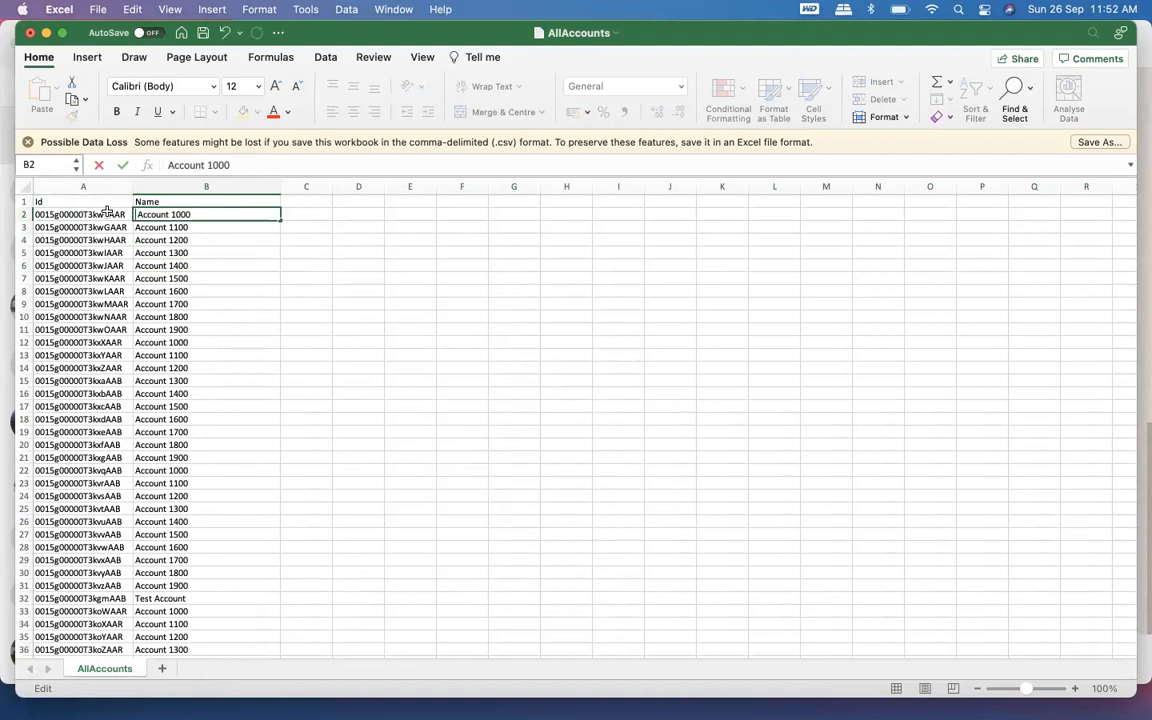
Enter the formula ="test" + B2 in cell C2 to prefix the account name
click(293, 216)
text(=)
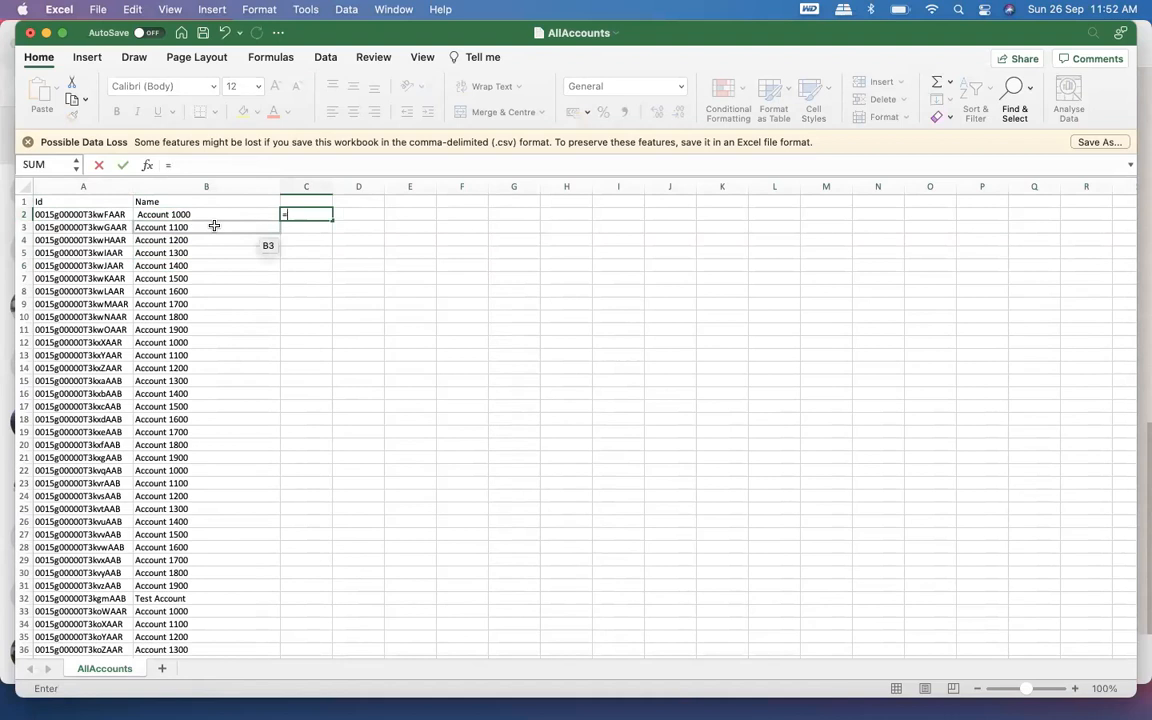
text(test)
key(BackSpace)
key(BackSpace)
key(BackSpace)
key(BackSpace)
click(206, 214)
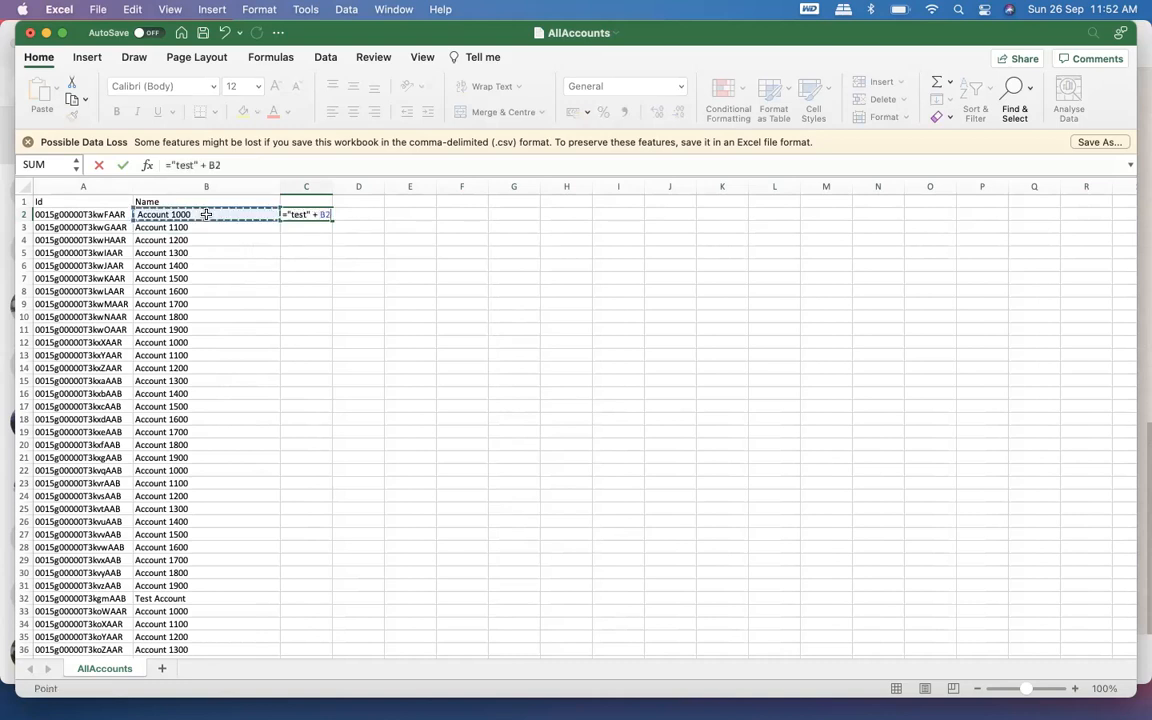
key(Return)
Widen column C and change the formula in C2 to =CONCAT("test",B2)
click(322, 214)
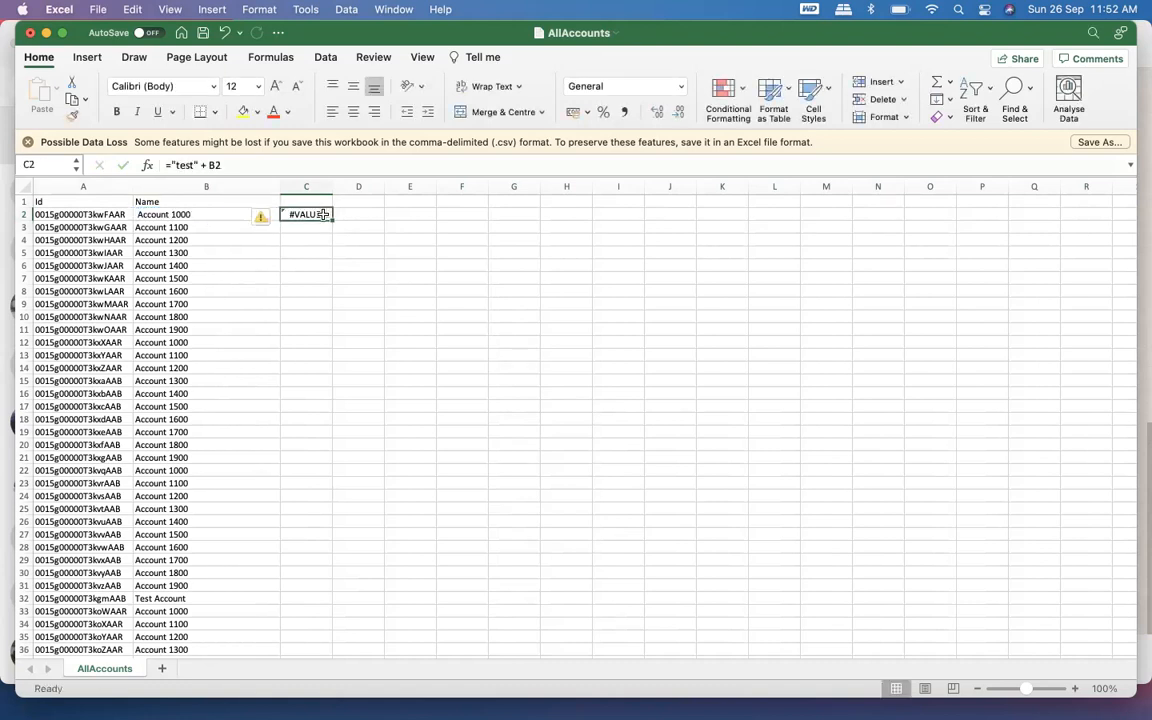
drag(332, 189, 379, 189)
double_click(334, 214)
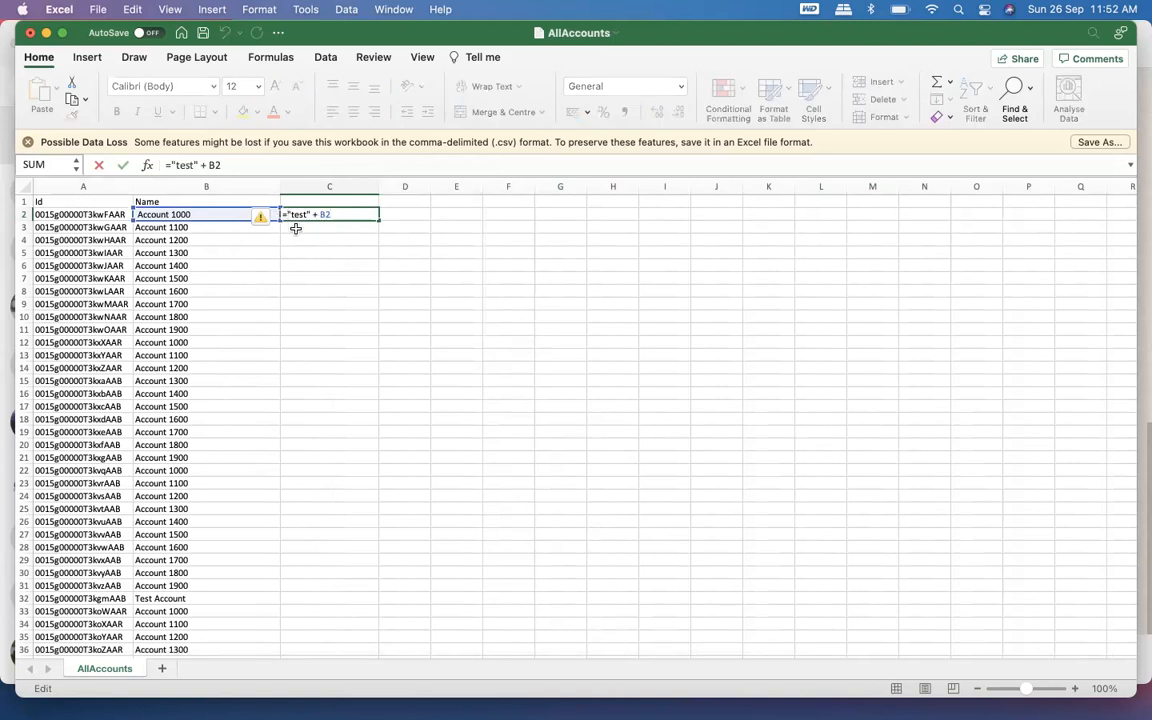
text(co)
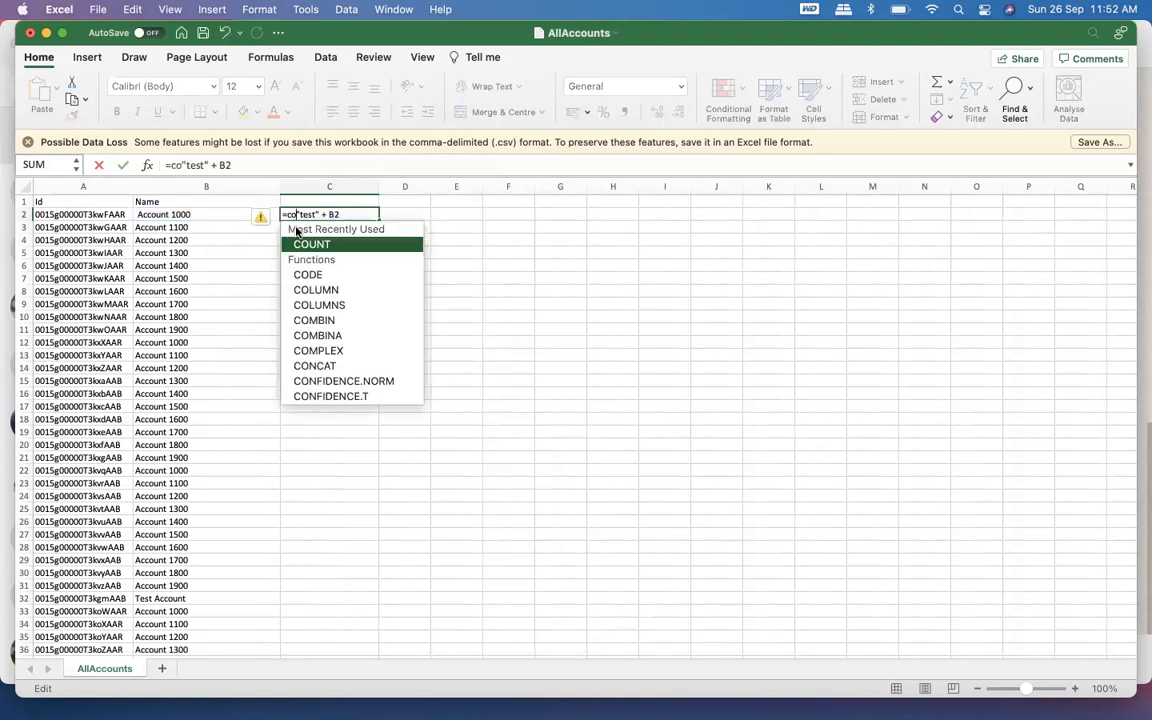
double_click(321, 367)
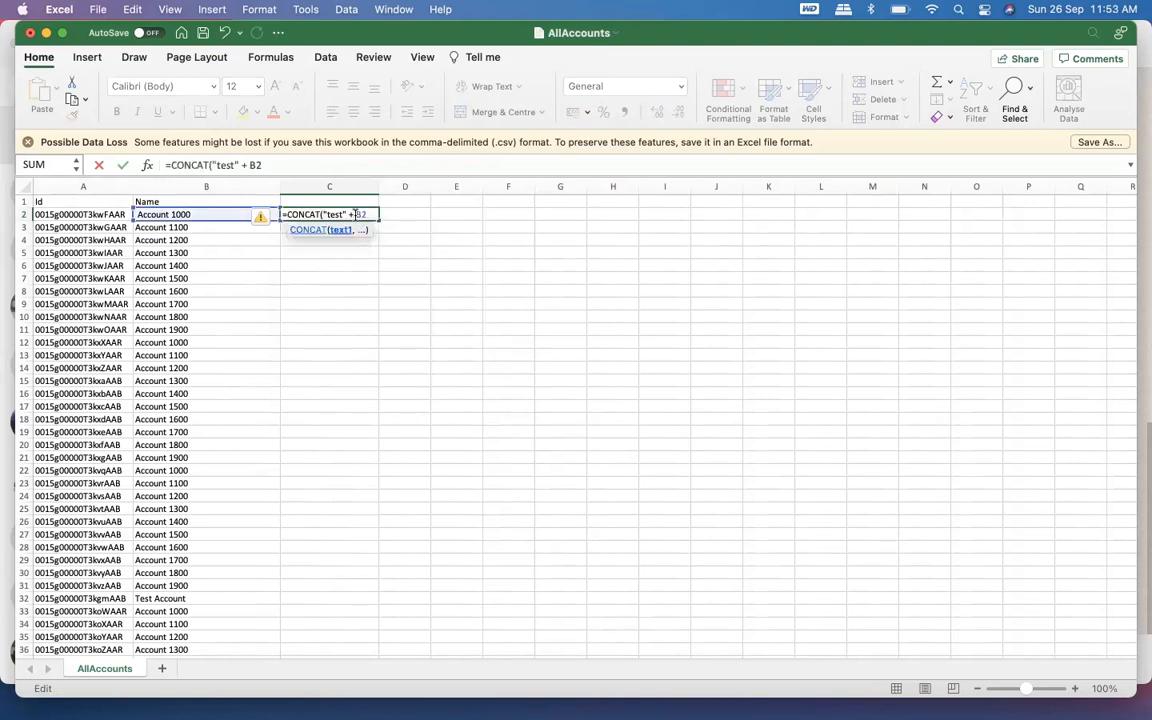
key(BackSpace)
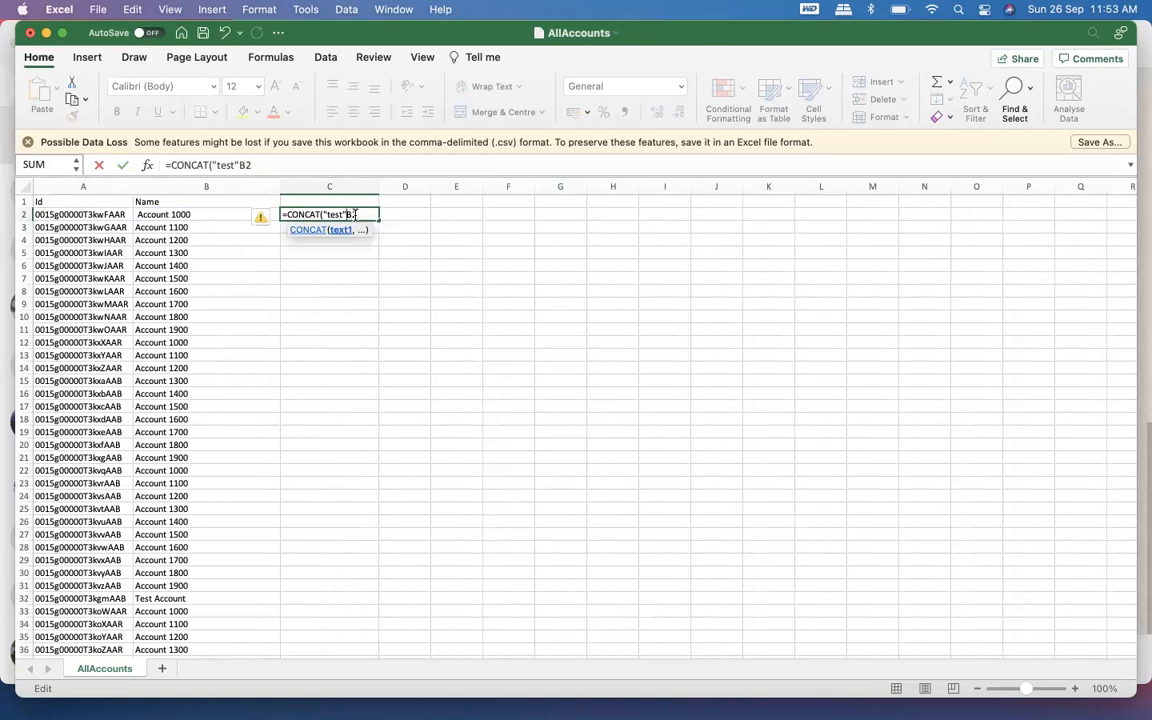
text(,)
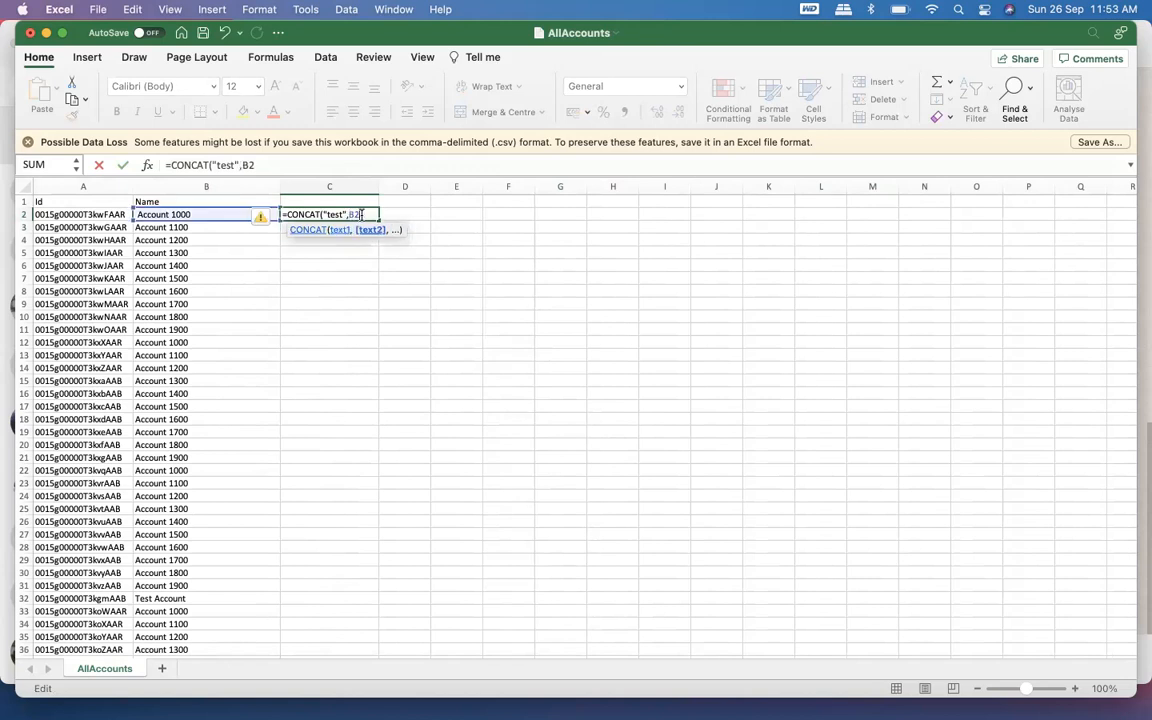
text())
key(Return)
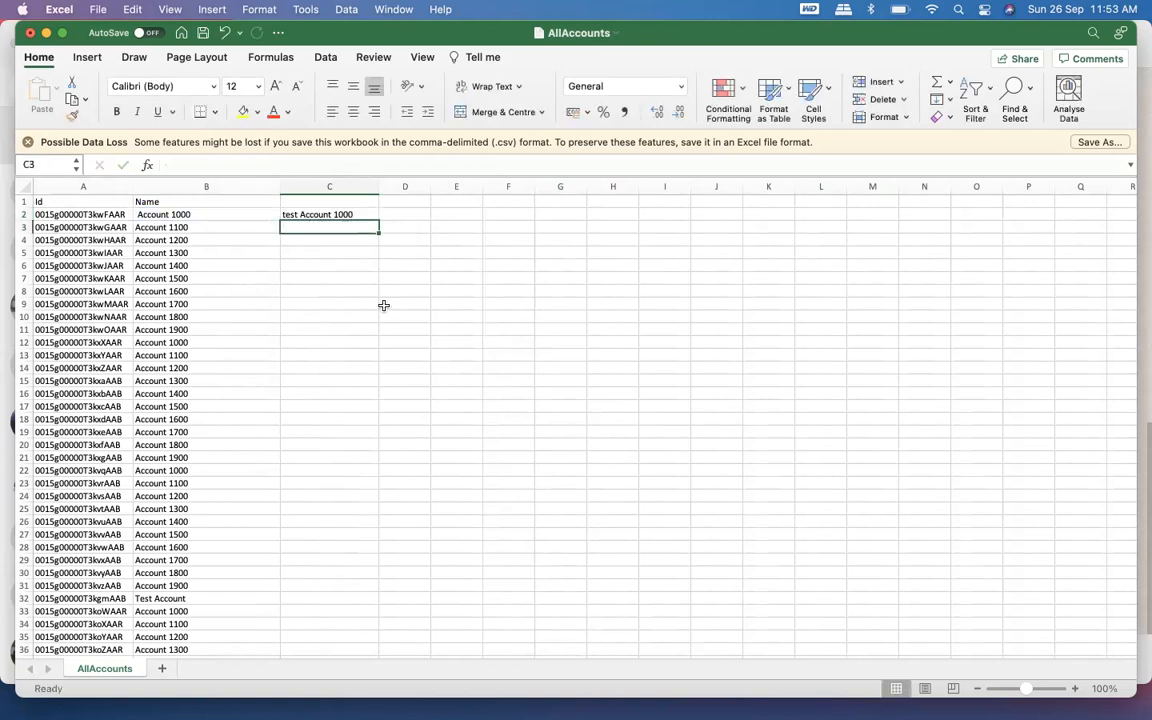
Copy the CONCAT formula from C2 into C3:C53 for all remaining accounts
click(342, 214)
key(super+c)
drag(342, 230, 331, 636)
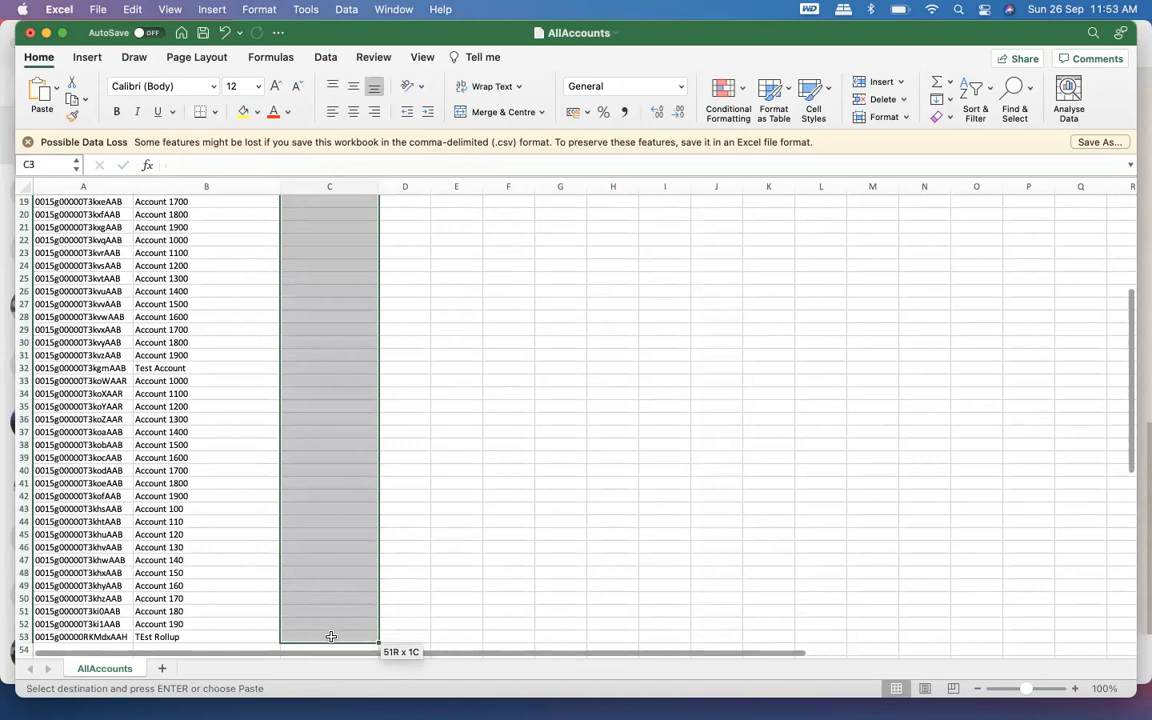
key(super+v)
scroll(332, 430, up, 6)
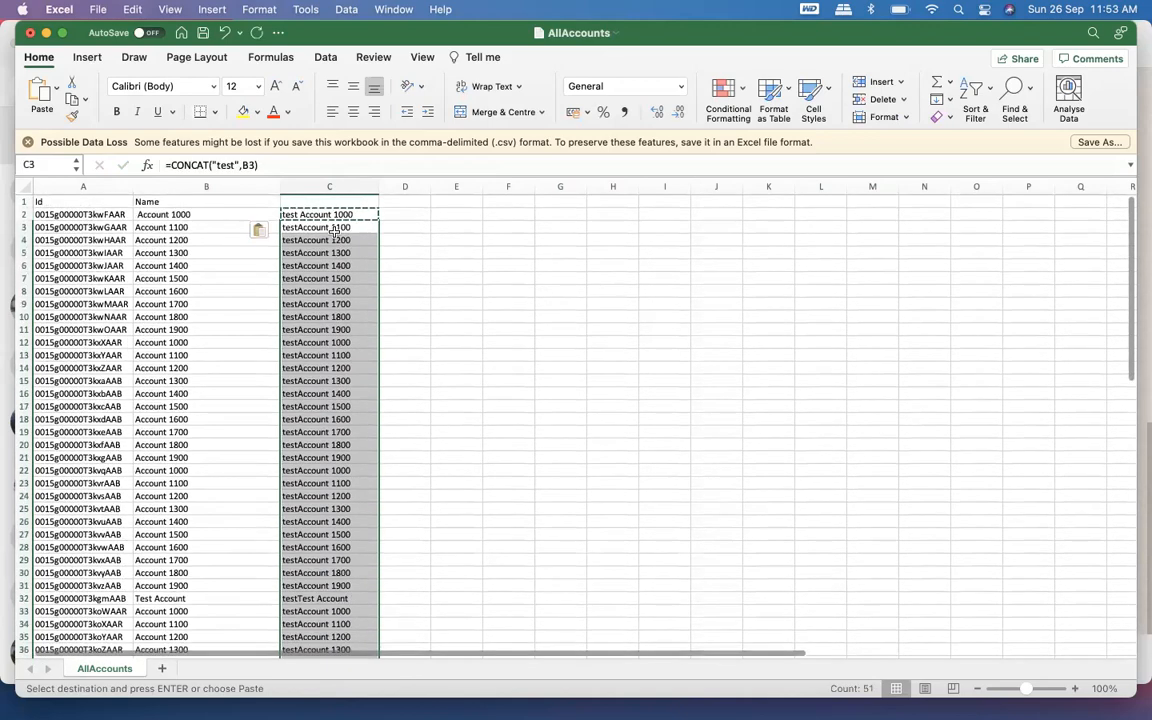
Copy the prefixed names in C2:C53 and paste them as values over the Name column starting at B2
drag(336, 214, 342, 496)
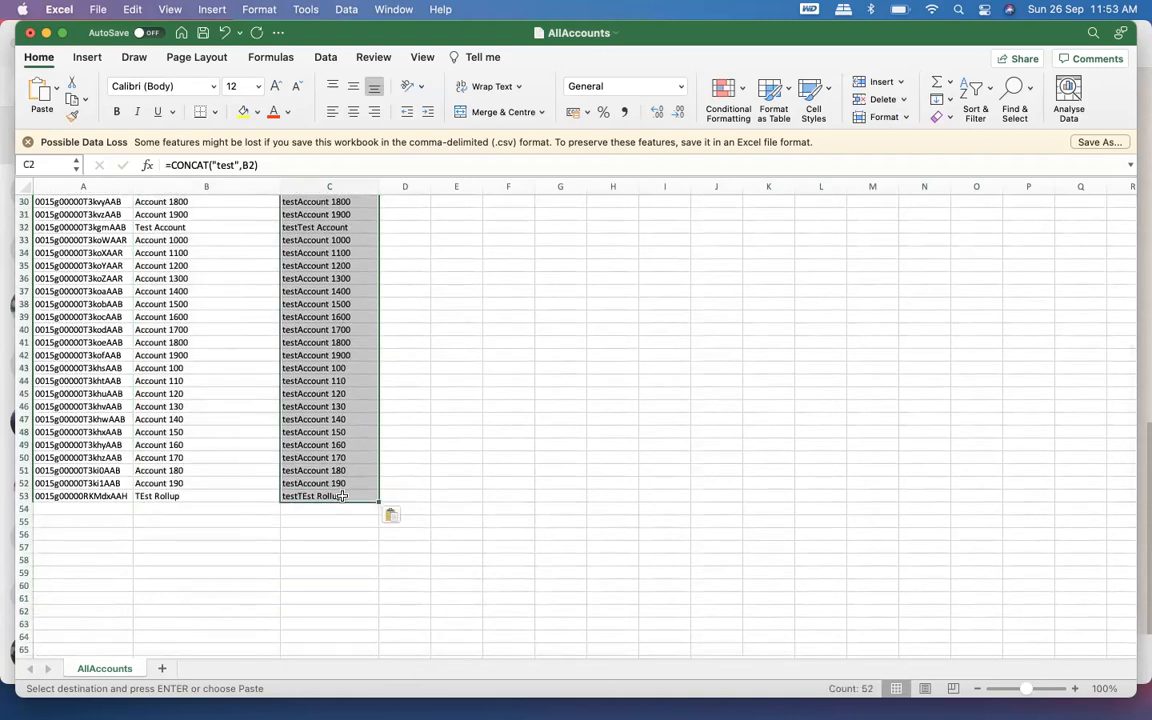
key(super+c)
click(208, 210)
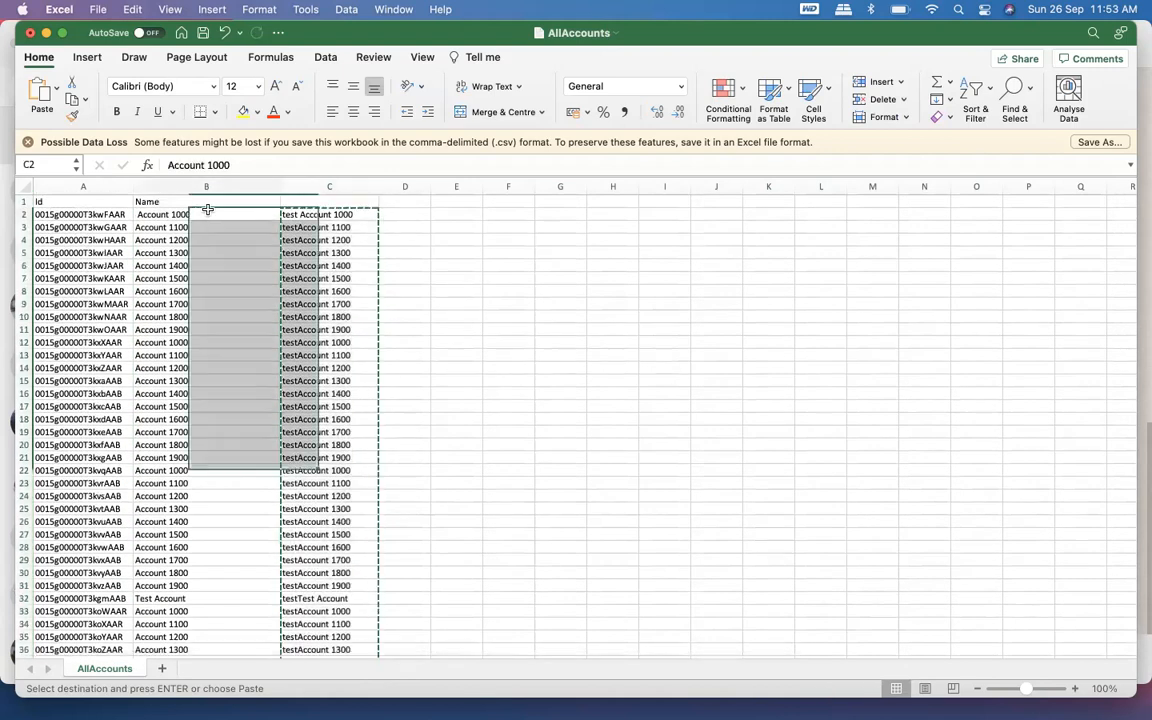
right_click(208, 212)
mouse_move(280, 274)
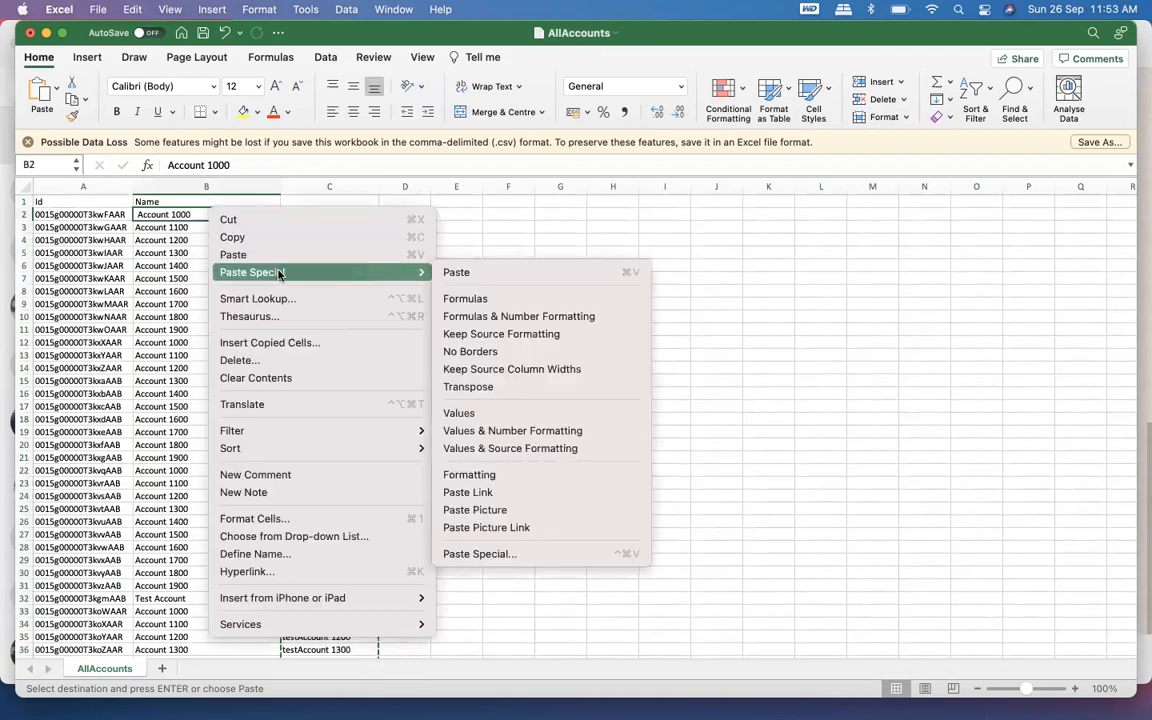
click(472, 418)
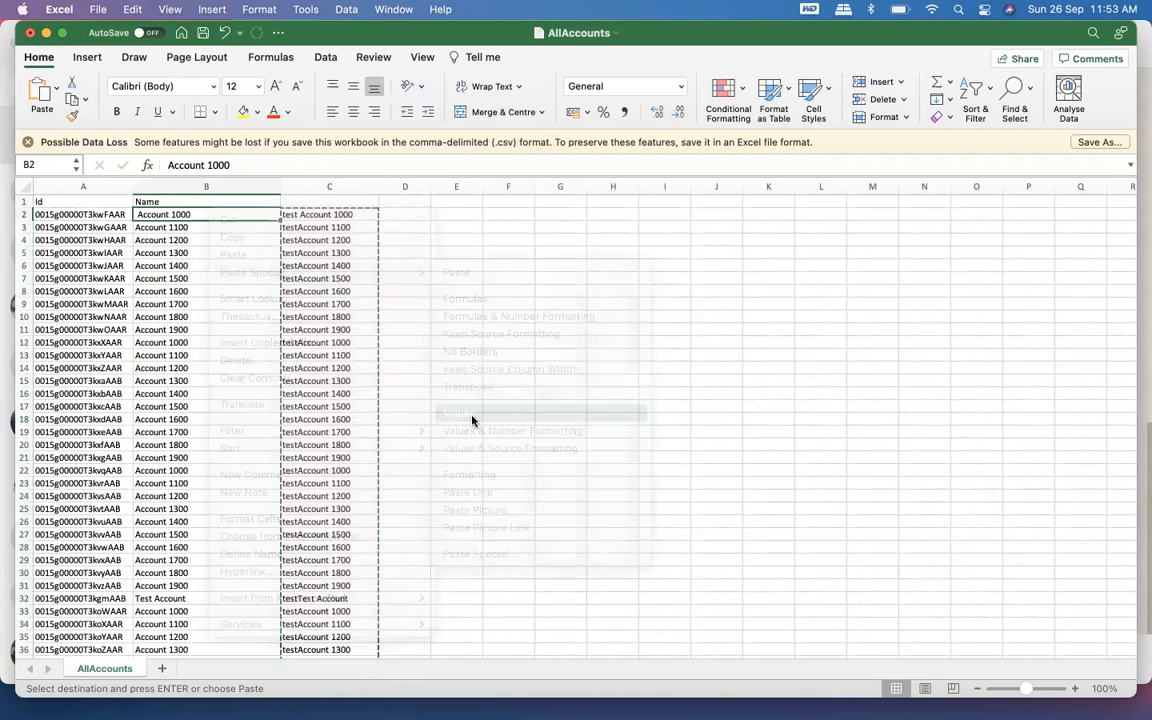
Delete helper column C, check the account rows and save the AllAccounts file
click(339, 181)
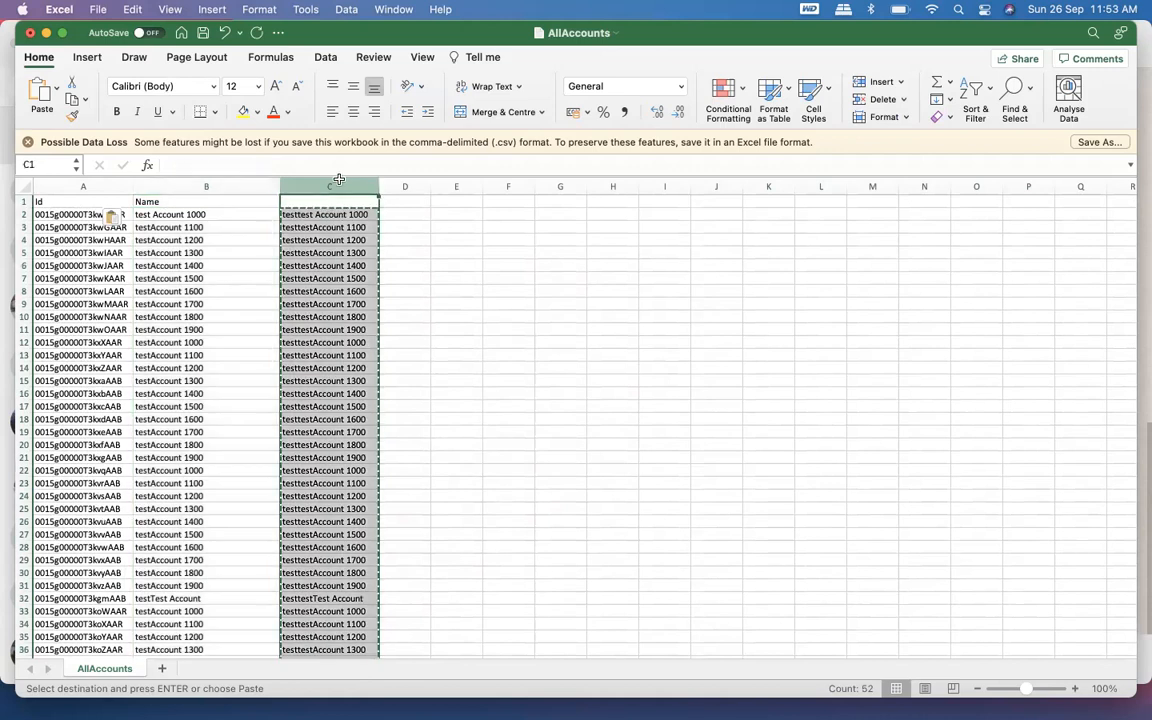
right_click(339, 181)
click(370, 276)
click(521, 292)
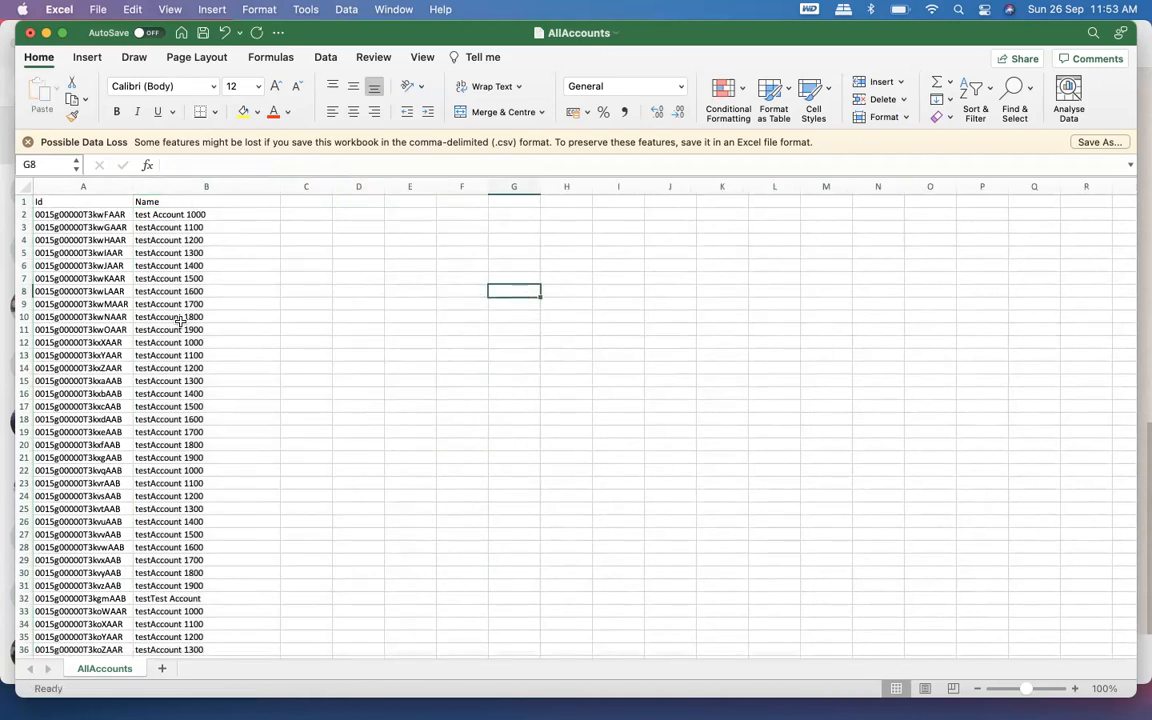
scroll(197, 464, down, 10)
scroll(197, 464, up, 10)
key(super+s)
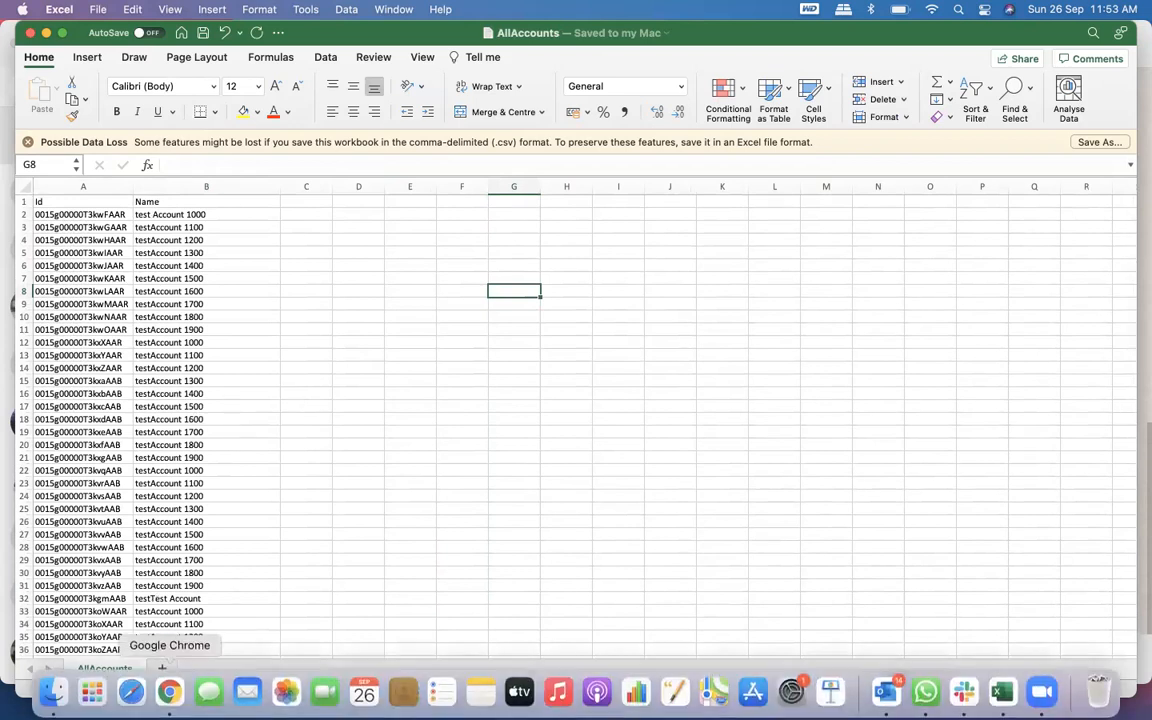
Switch back to Workbench in Chrome and open the Update page for data
click(166, 693)
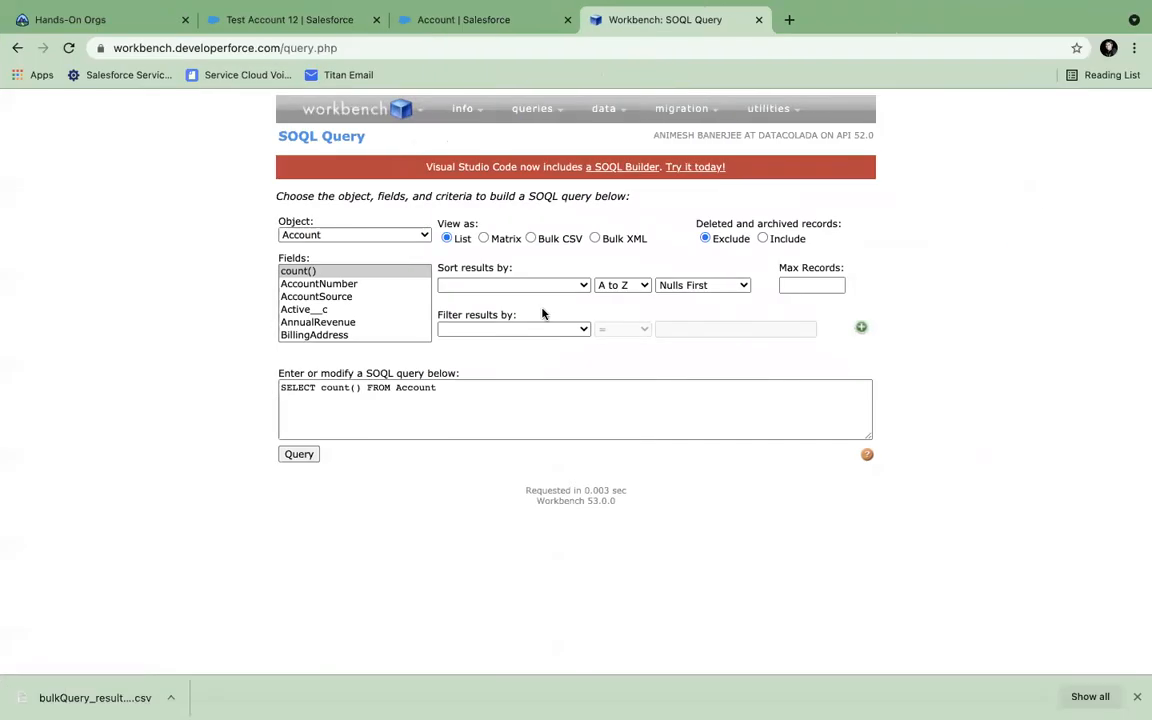
mouse_move(604, 110)
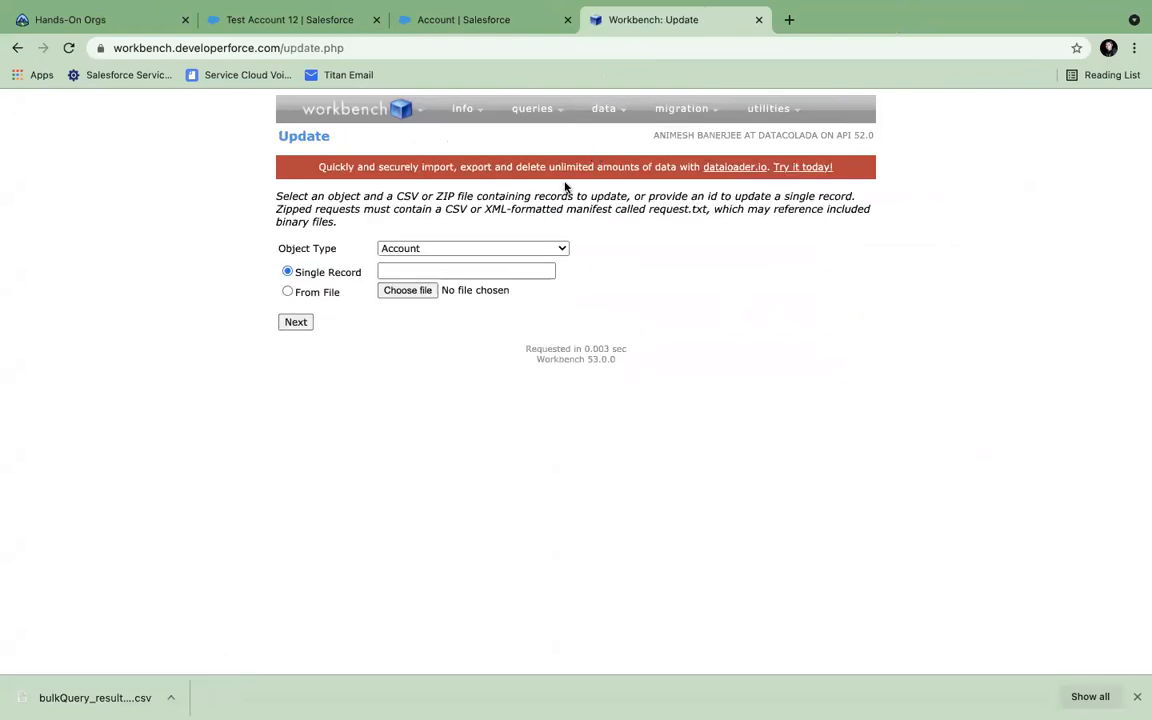
Upload AllAccounts.csv from Downloads as the source file for the Account update
click(428, 290)
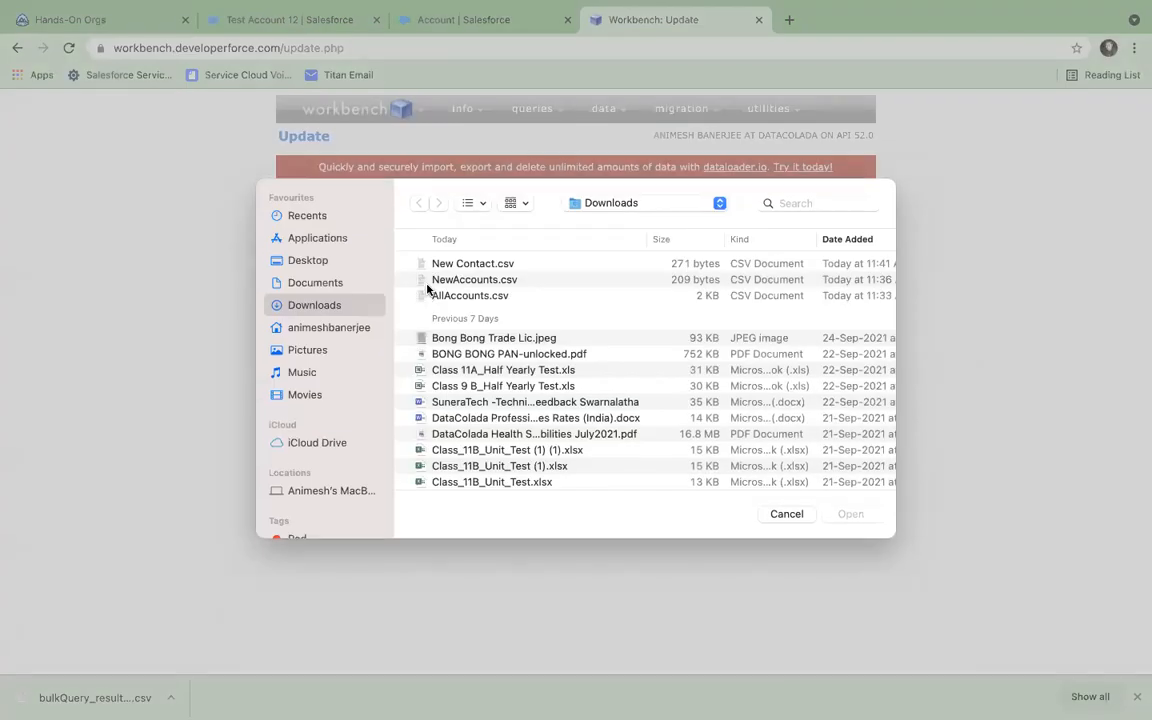
click(463, 298)
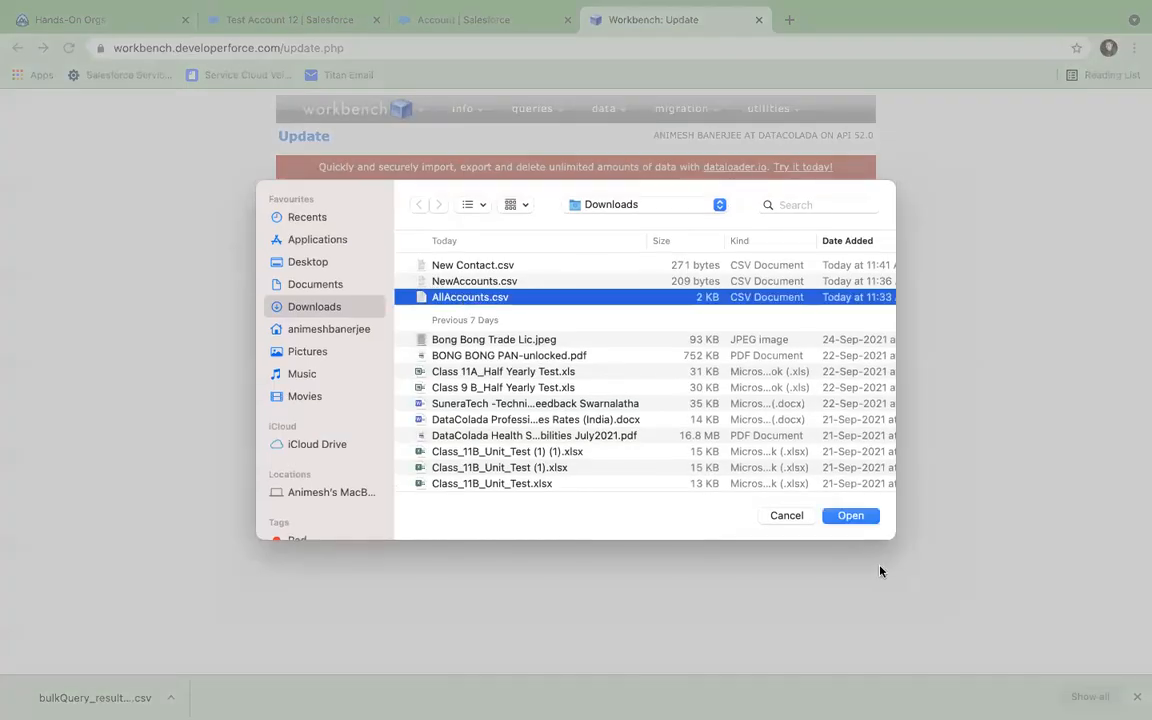
click(851, 521)
click(303, 324)
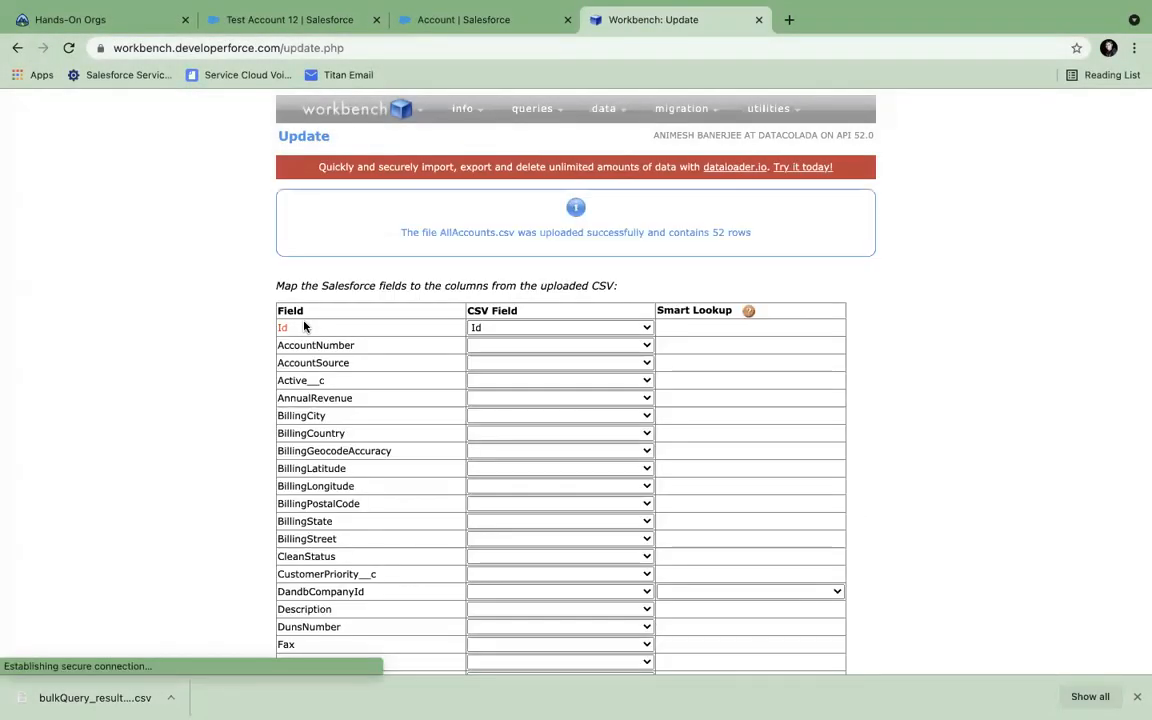
Accept the Id and Name field mappings, confirm the account update and review the results list
scroll(378, 429, down, 1)
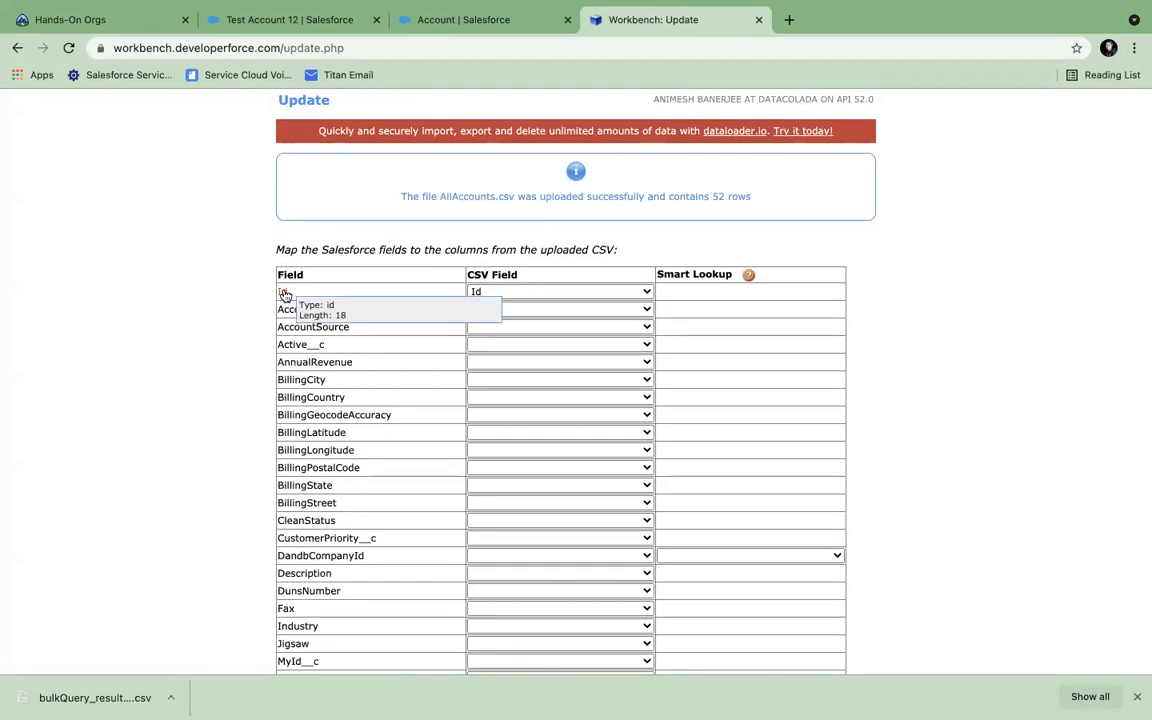
scroll(372, 460, down, 4)
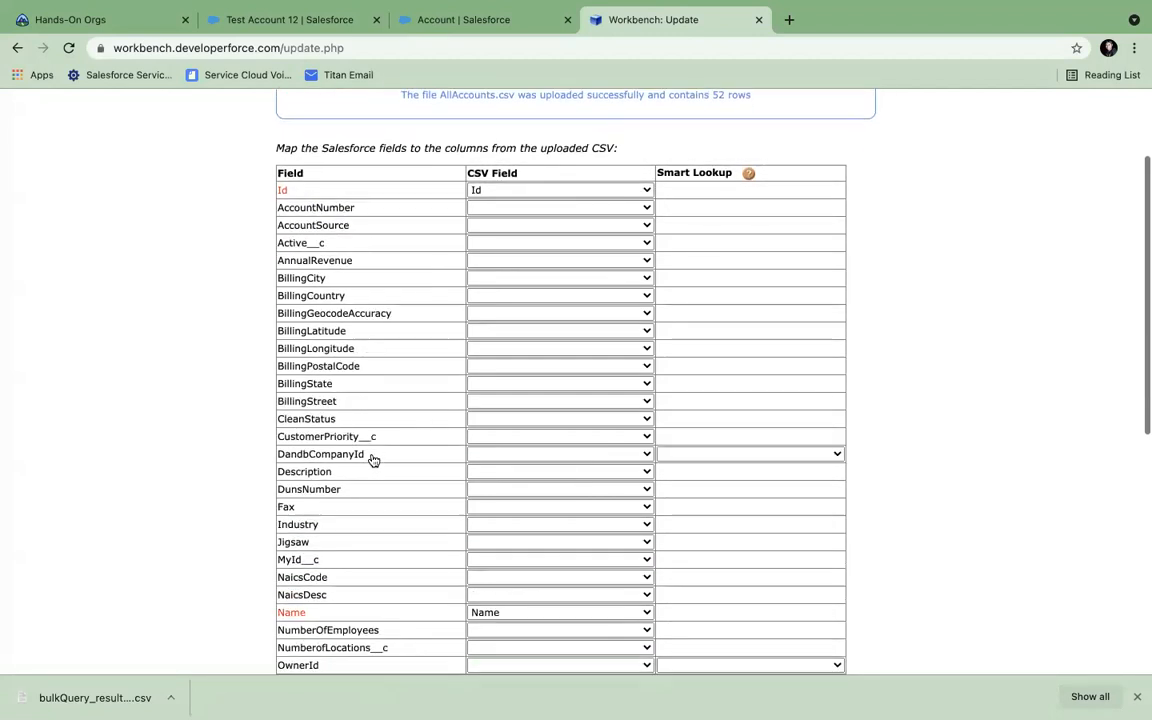
scroll(373, 460, down, 12)
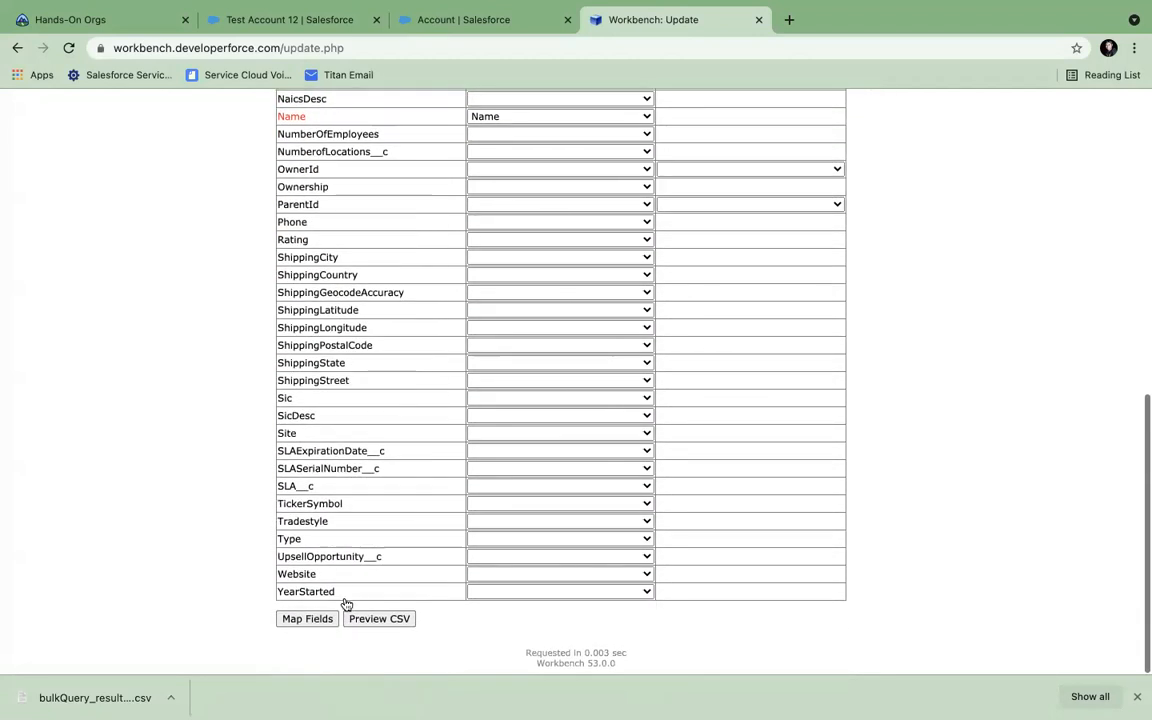
click(320, 622)
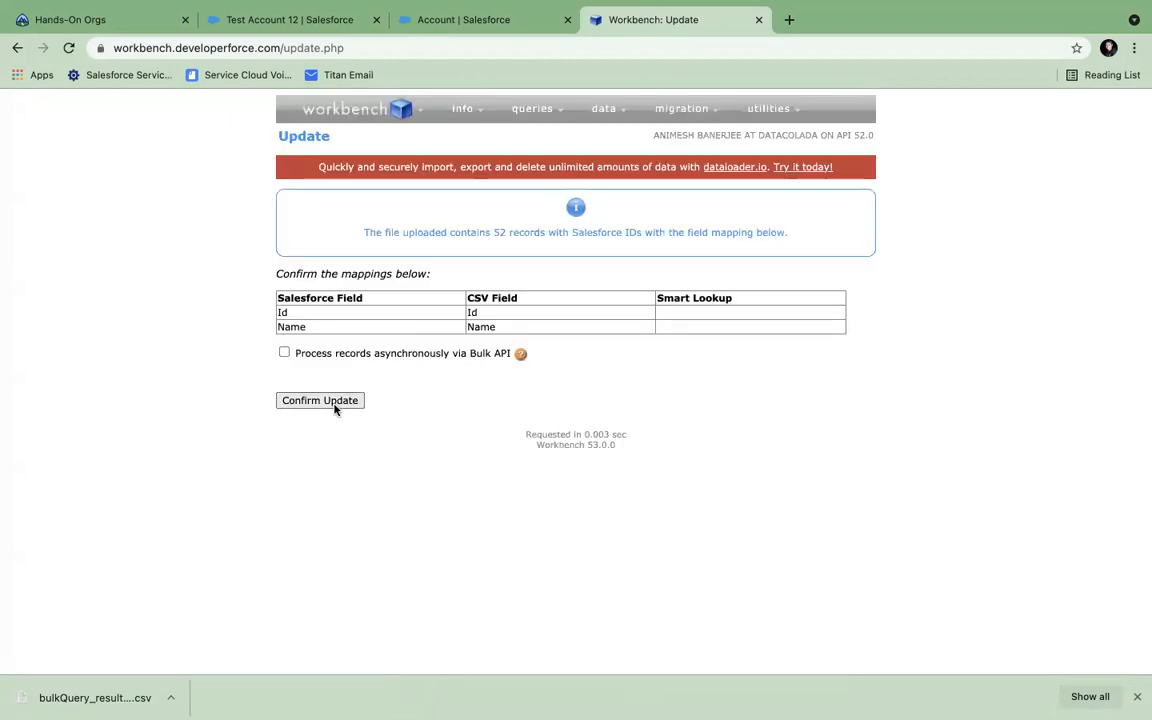
click(333, 402)
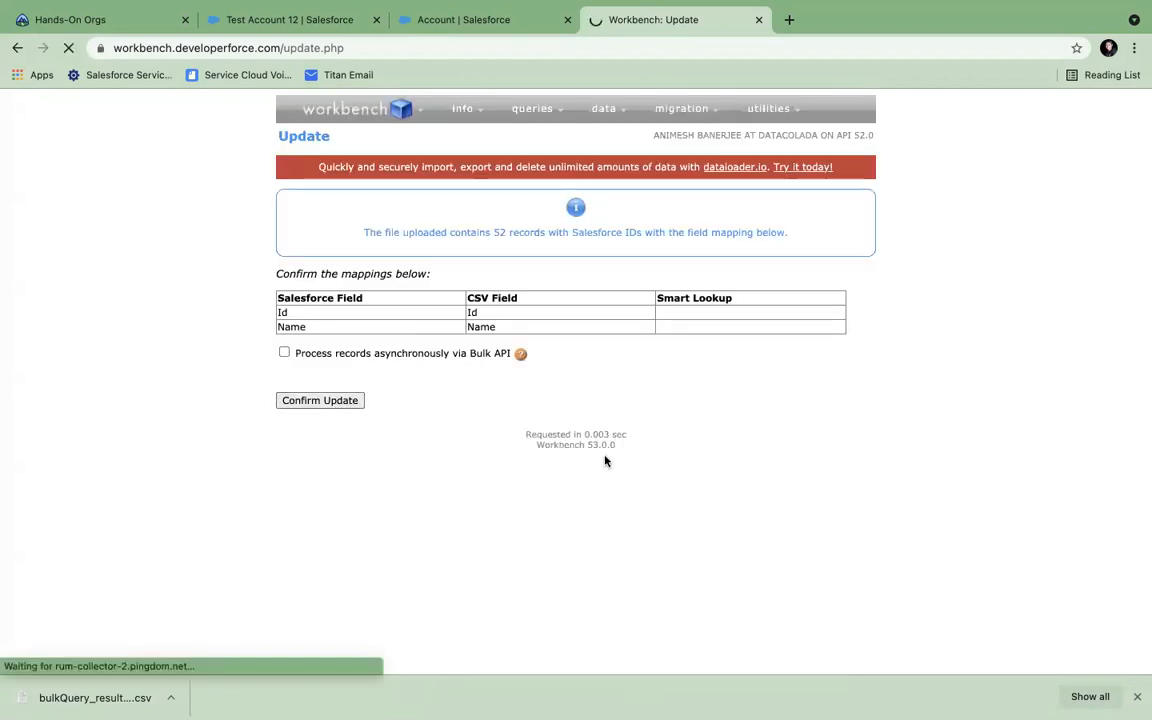
scroll(612, 470, down, 10)
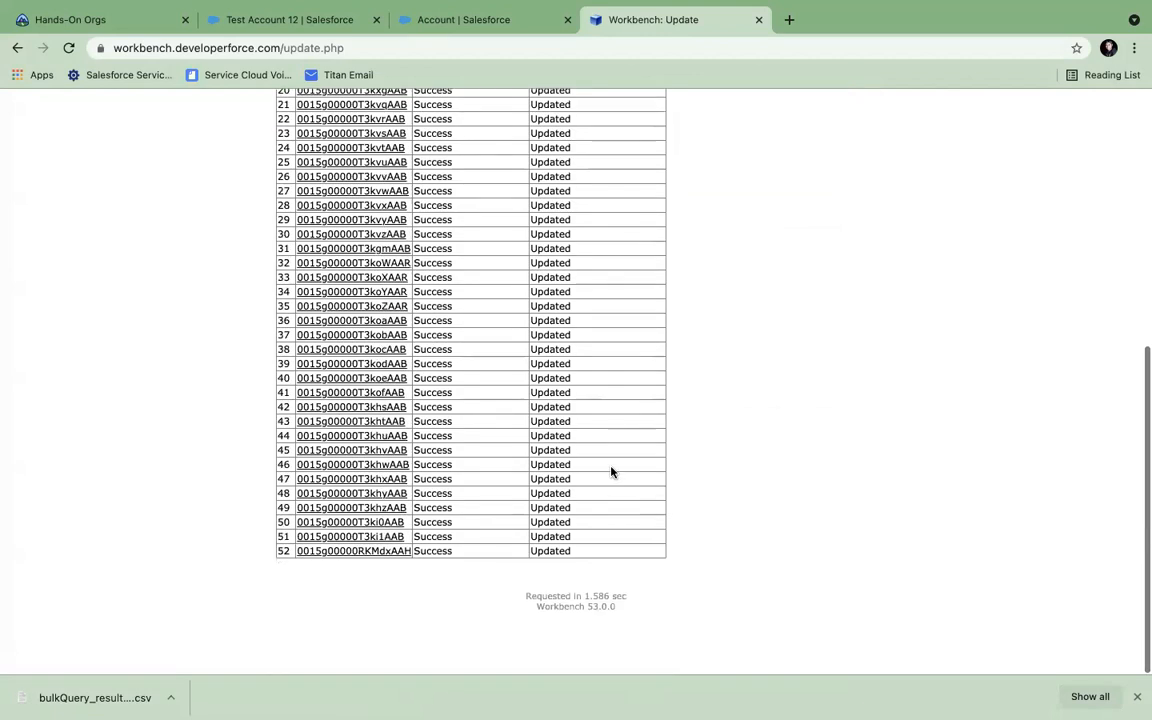
scroll(610, 470, up, 10)
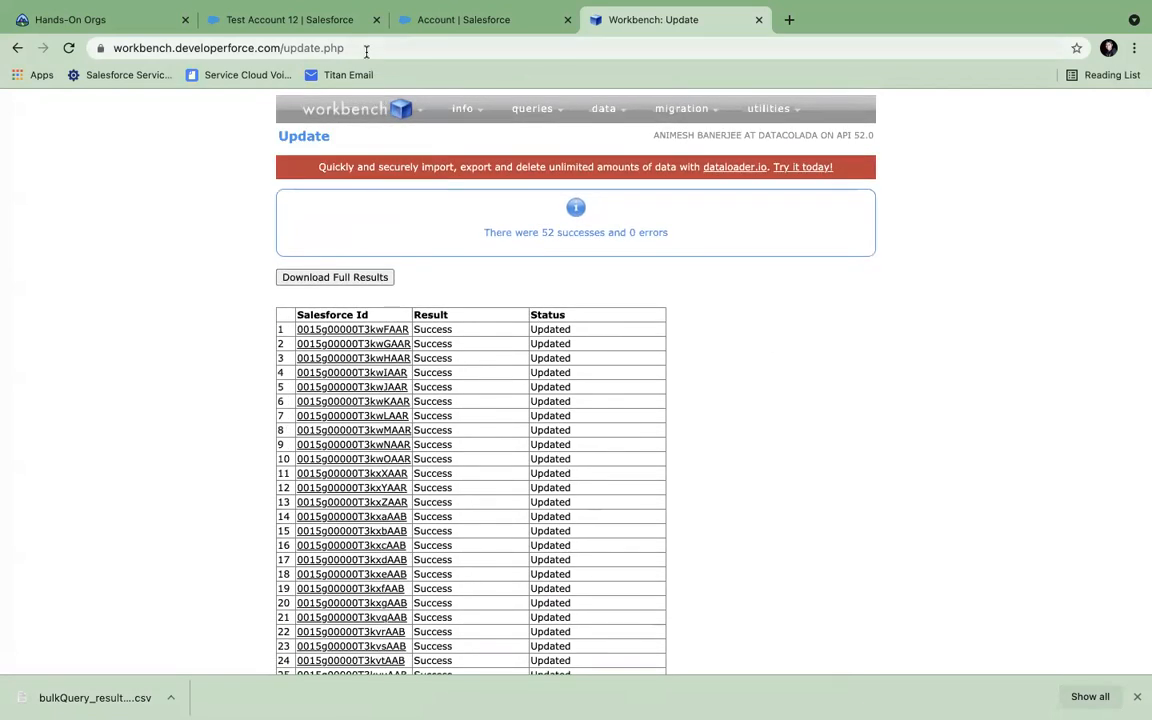
Open the All Accounts list view in Salesforce and check the updated account names
click(331, 20)
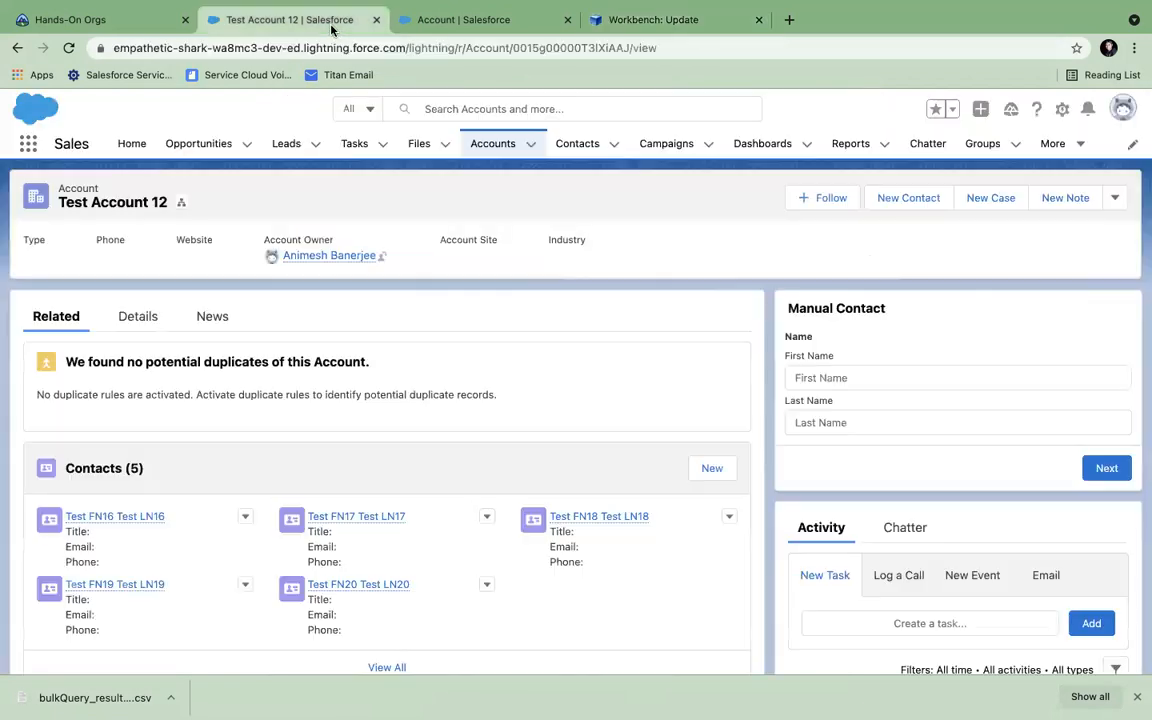
click(483, 145)
click(182, 204)
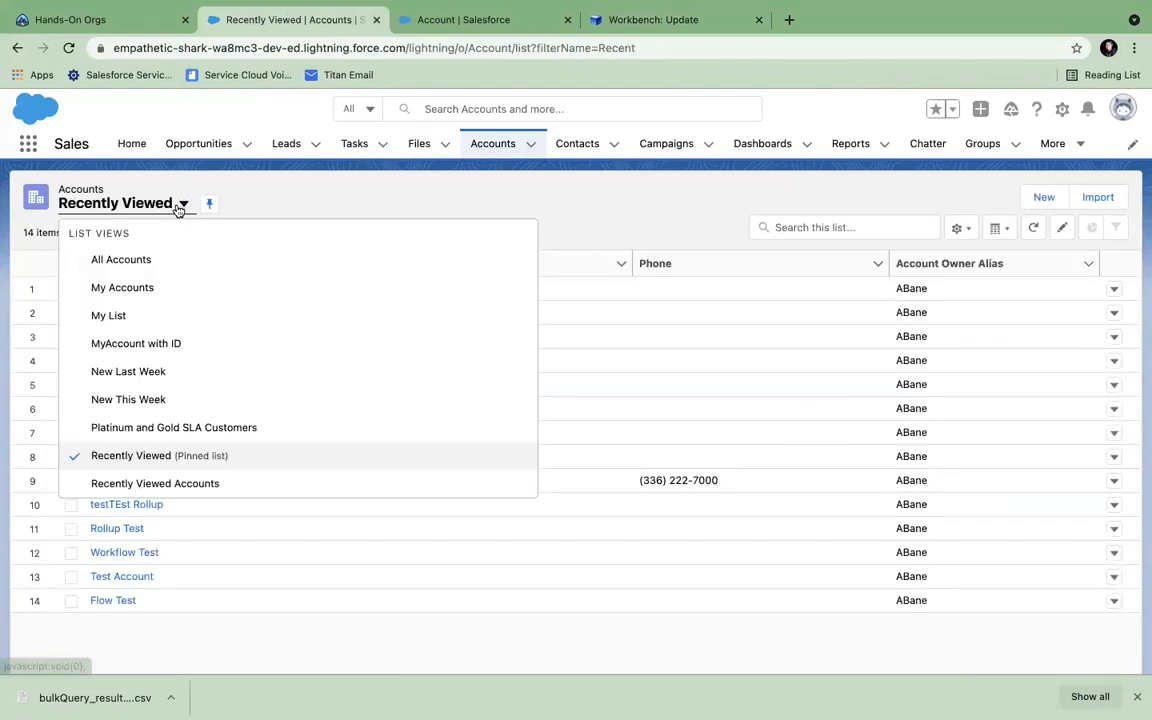
click(121, 260)
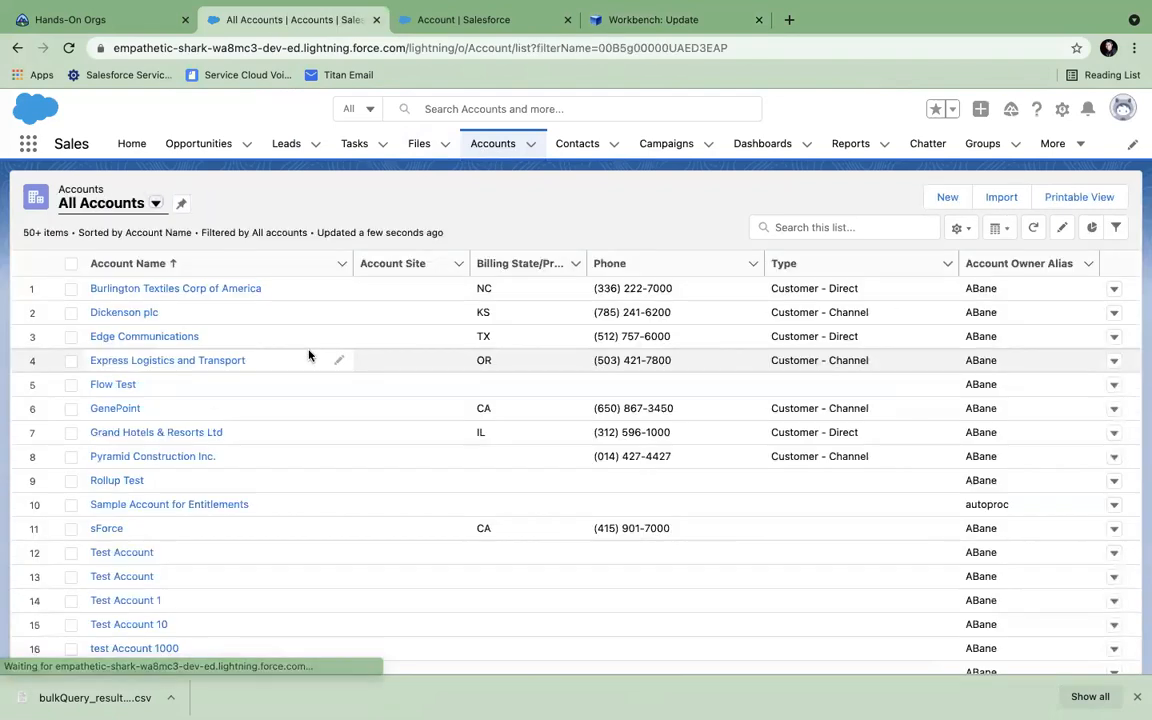
scroll(309, 355, down, 5)
scroll(309, 355, down, 6)
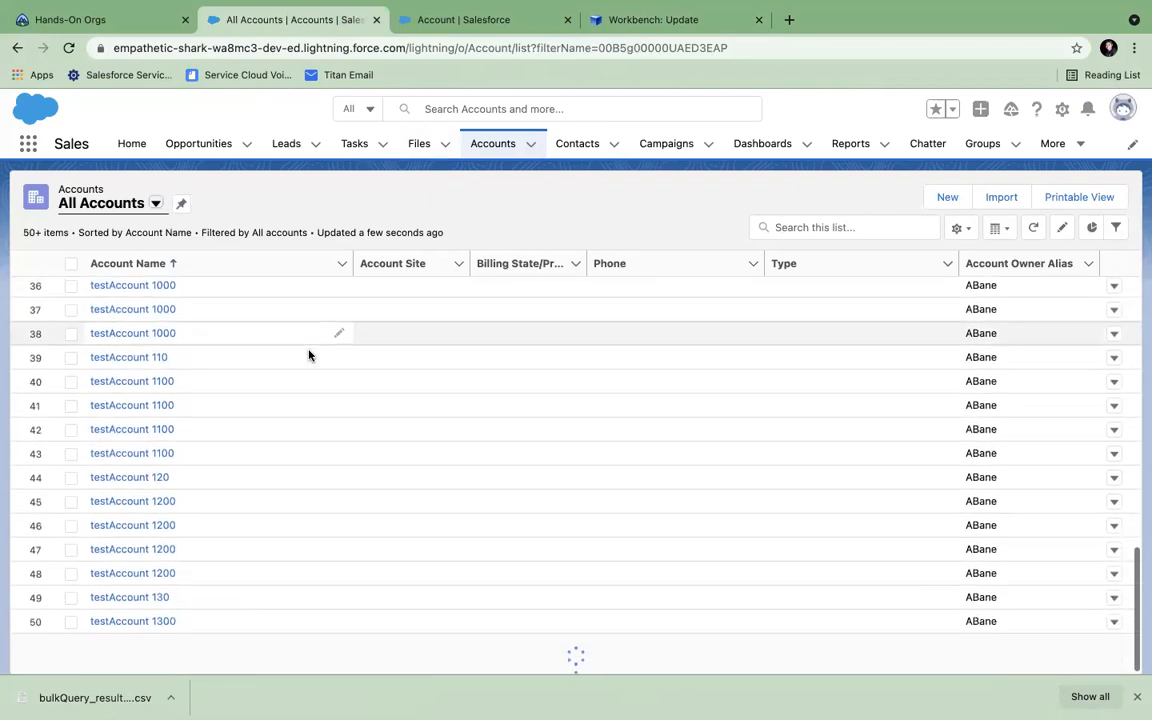
scroll(146, 438, down, 12)
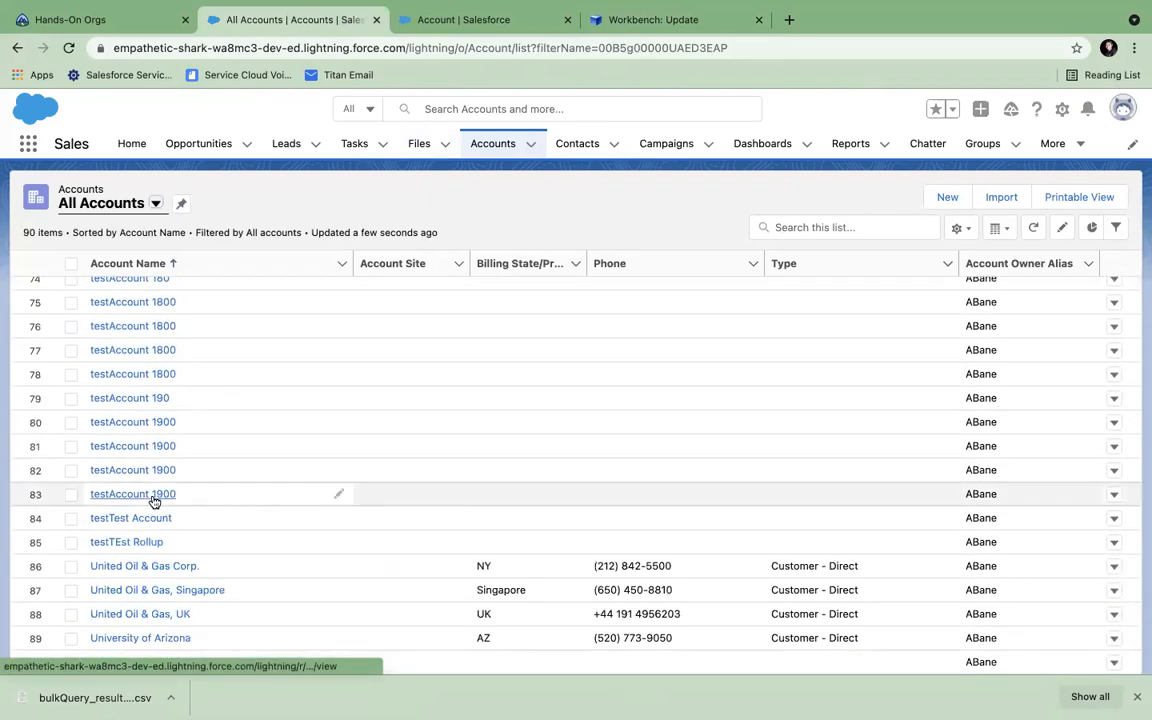
scroll(158, 490, up, 20)
Switch to the Downloads folder in Finder and open AllAccounts.csv in Microsoft Excel
click(524, 30)
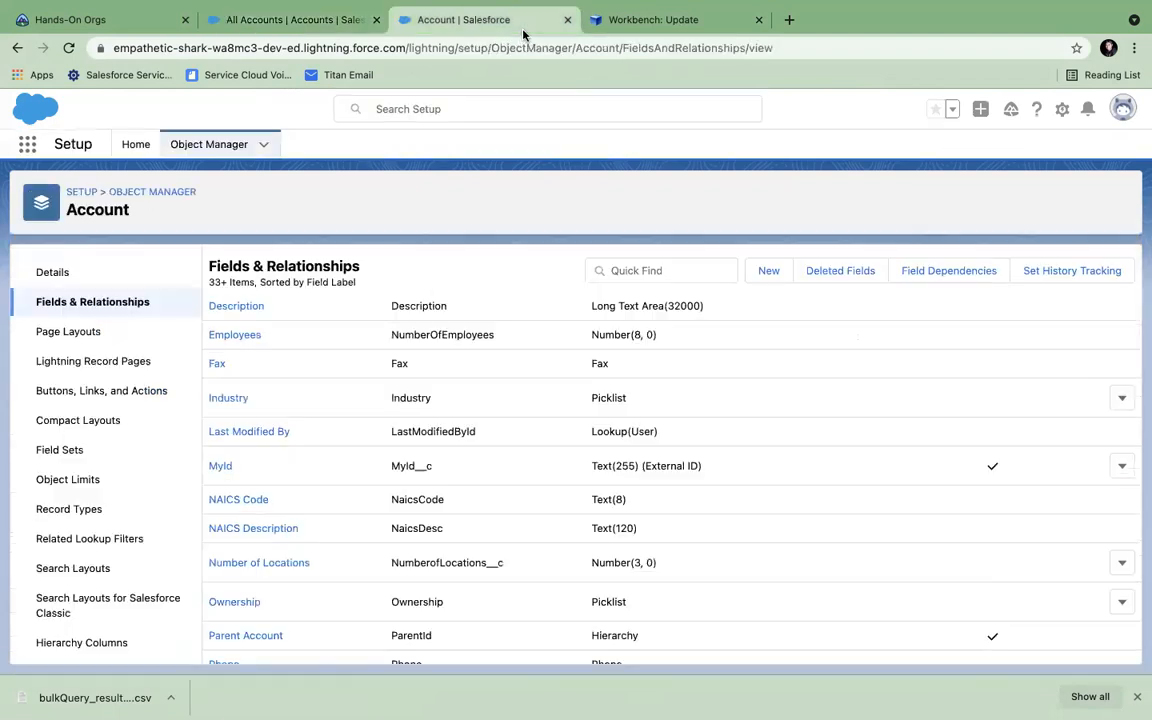
click(638, 30)
mouse_move(657, 113)
mouse_move(605, 110)
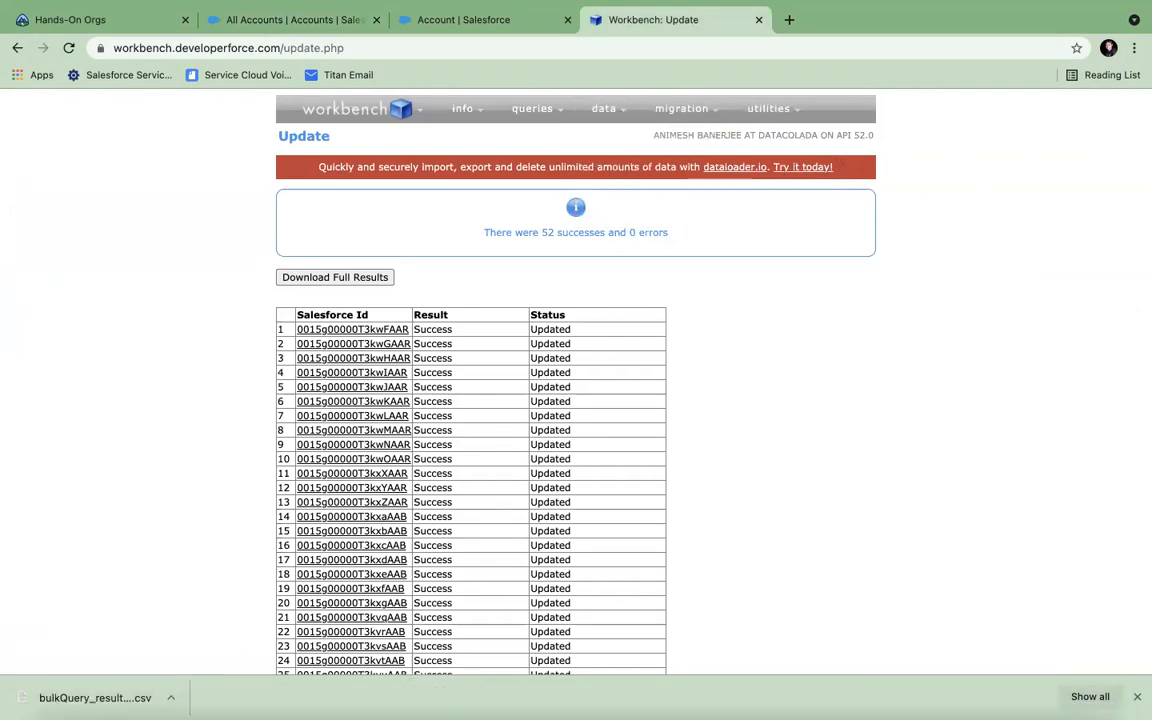
click(51, 689)
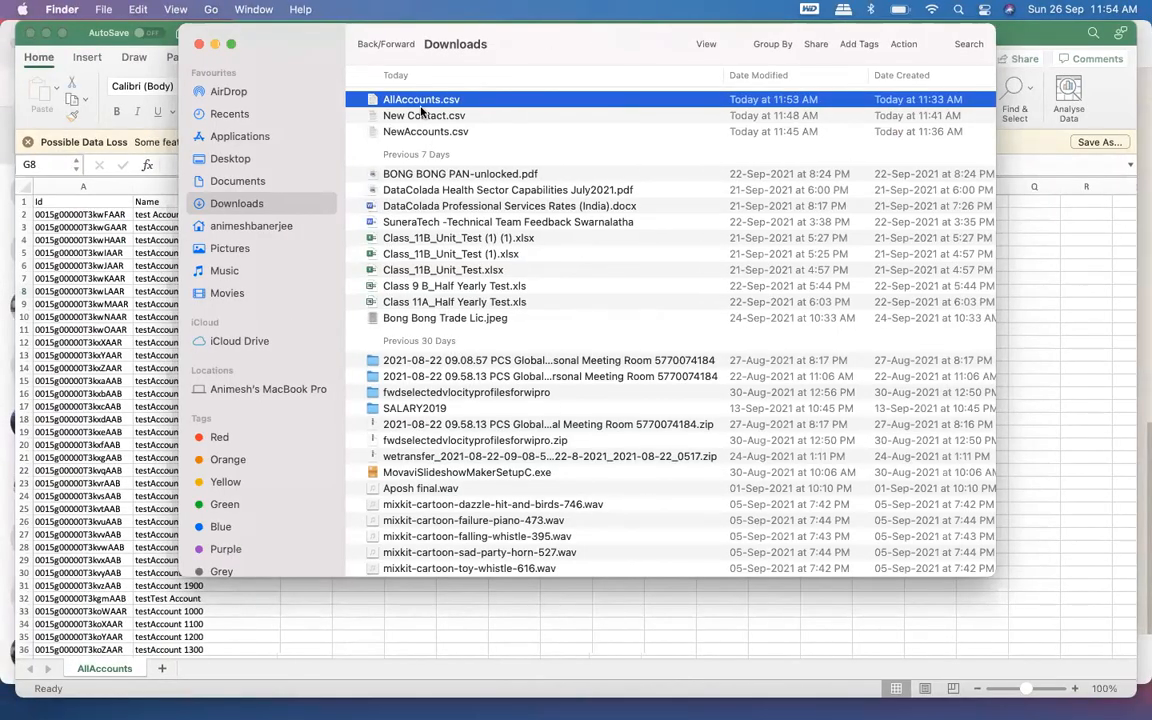
right_click(419, 104)
mouse_move(500, 130)
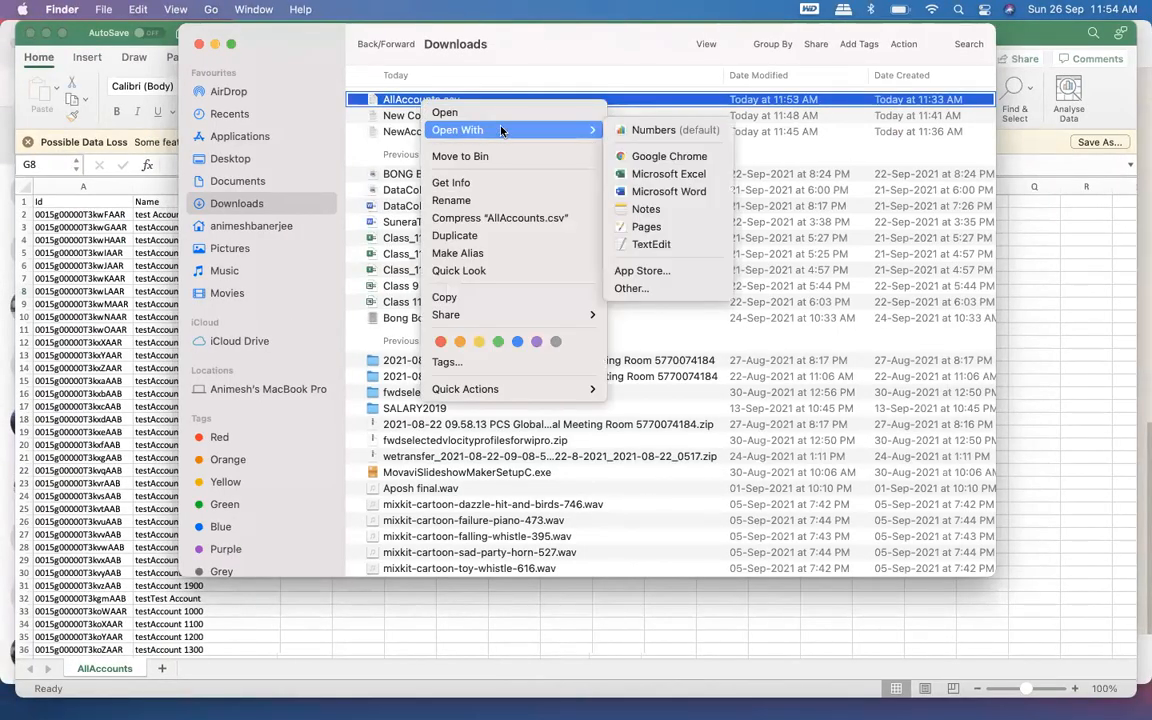
click(666, 174)
Enter the new account name "test Account 191" in B54, below the last existing account, leaving its Id blank
scroll(399, 391, down, 13)
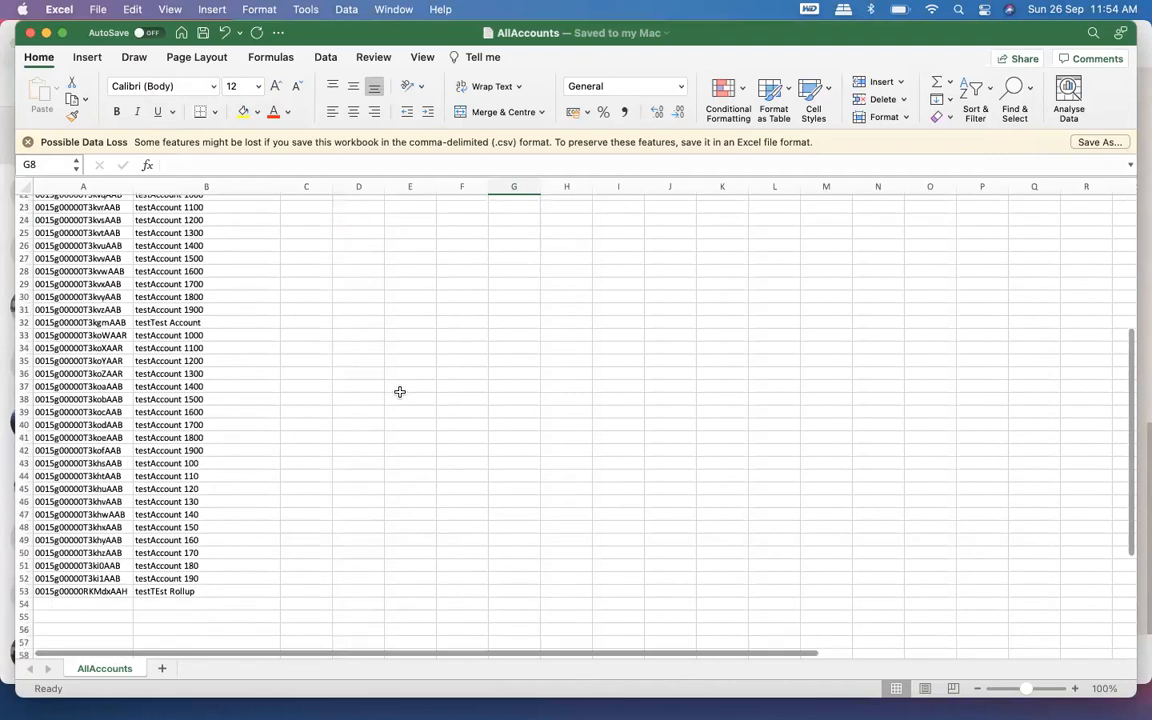
click(204, 379)
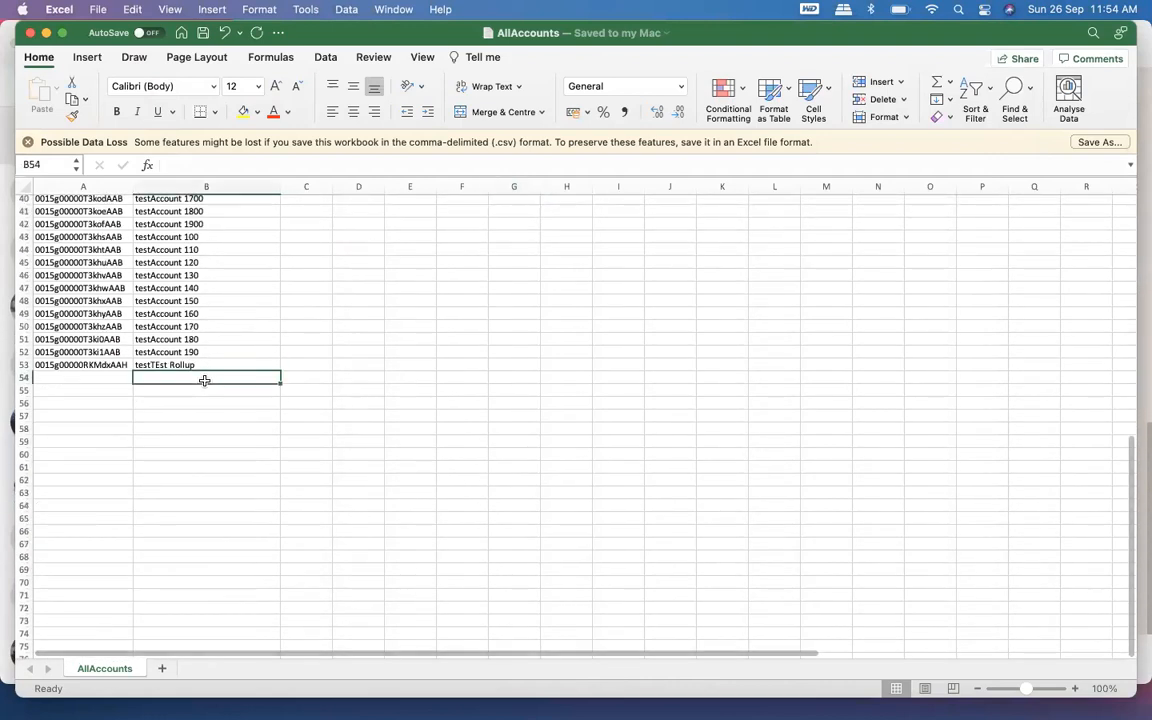
text(ts)
key(BackSpace)
text(est Account 1000)
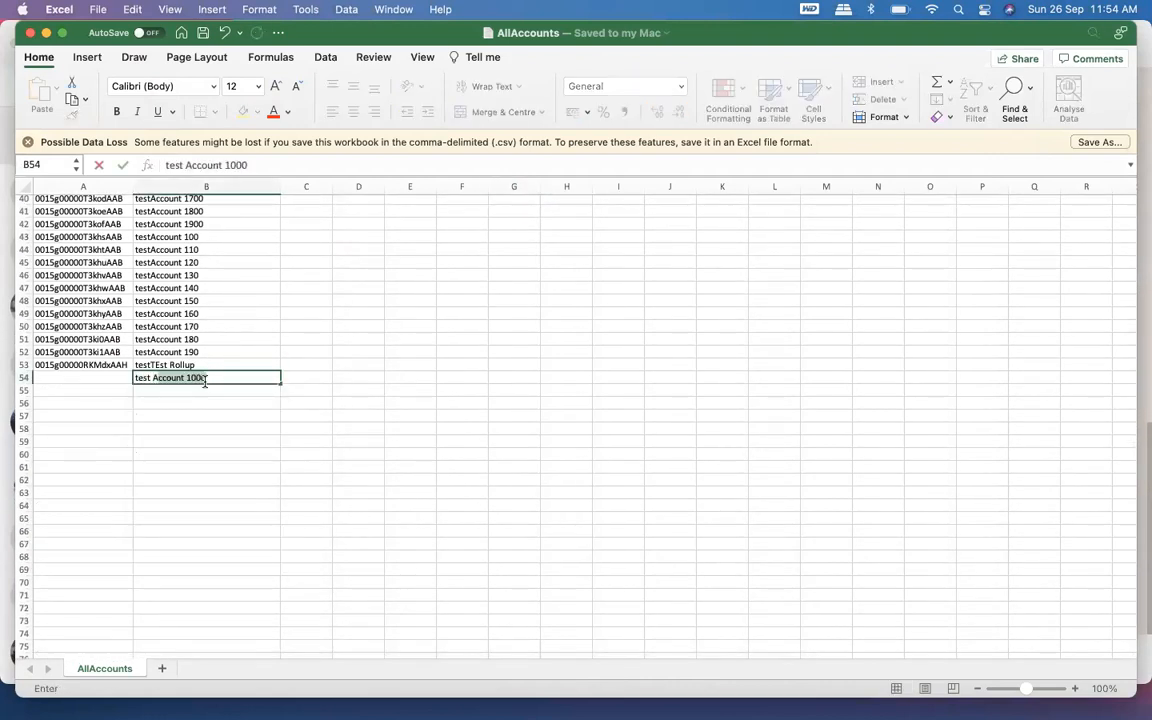
click(204, 379)
key(BackSpace)
key(BackSpace)
key(BackSpace)
text(9)
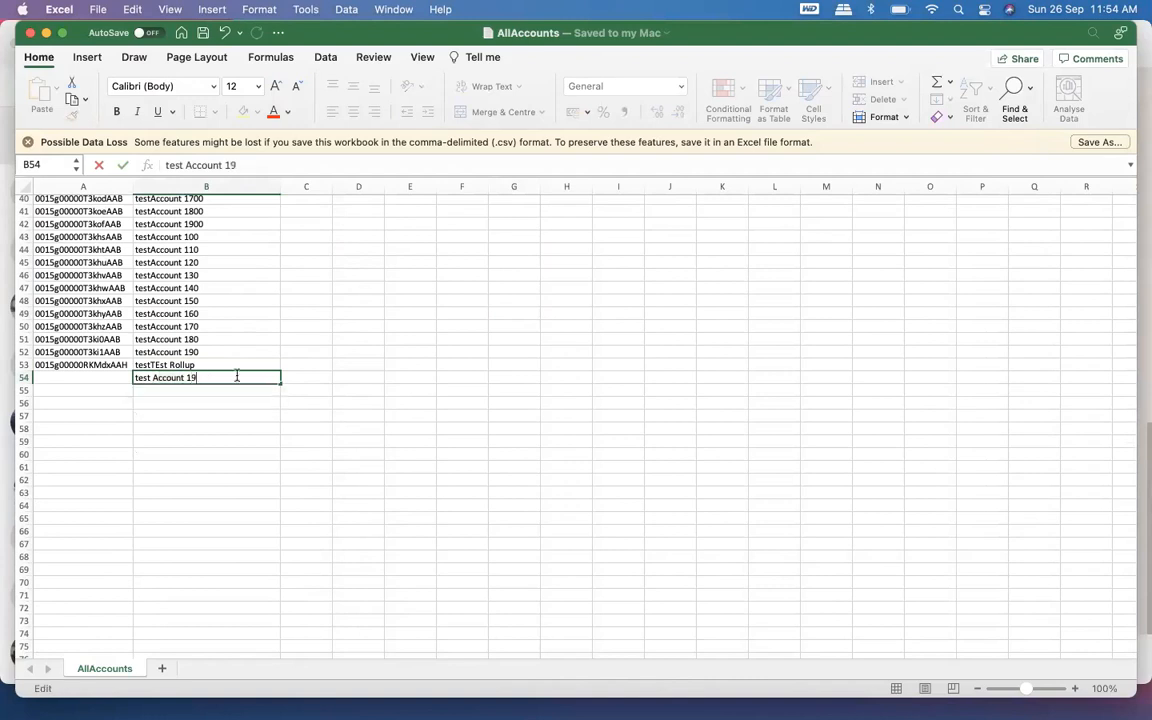
key(Return)
Fill the account name series from B54 down to B63, ending at test Account 200, then save and close AllAccounts
click(267, 382)
drag(281, 383, 281, 497)
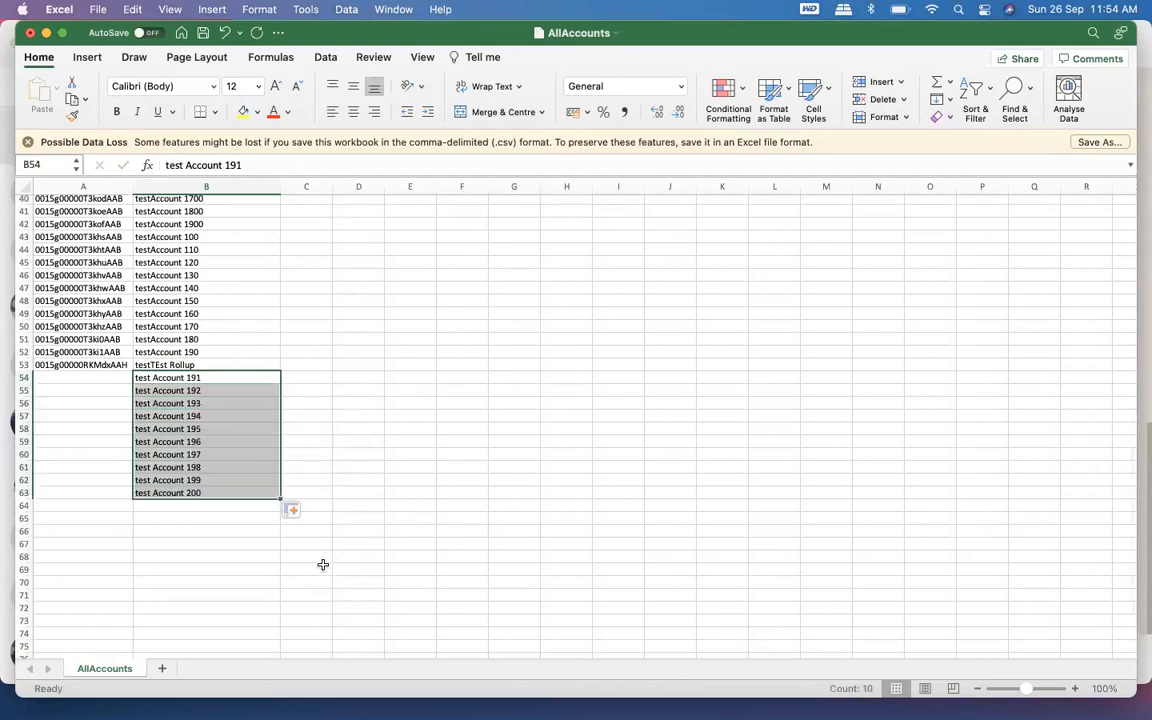
key(super+s)
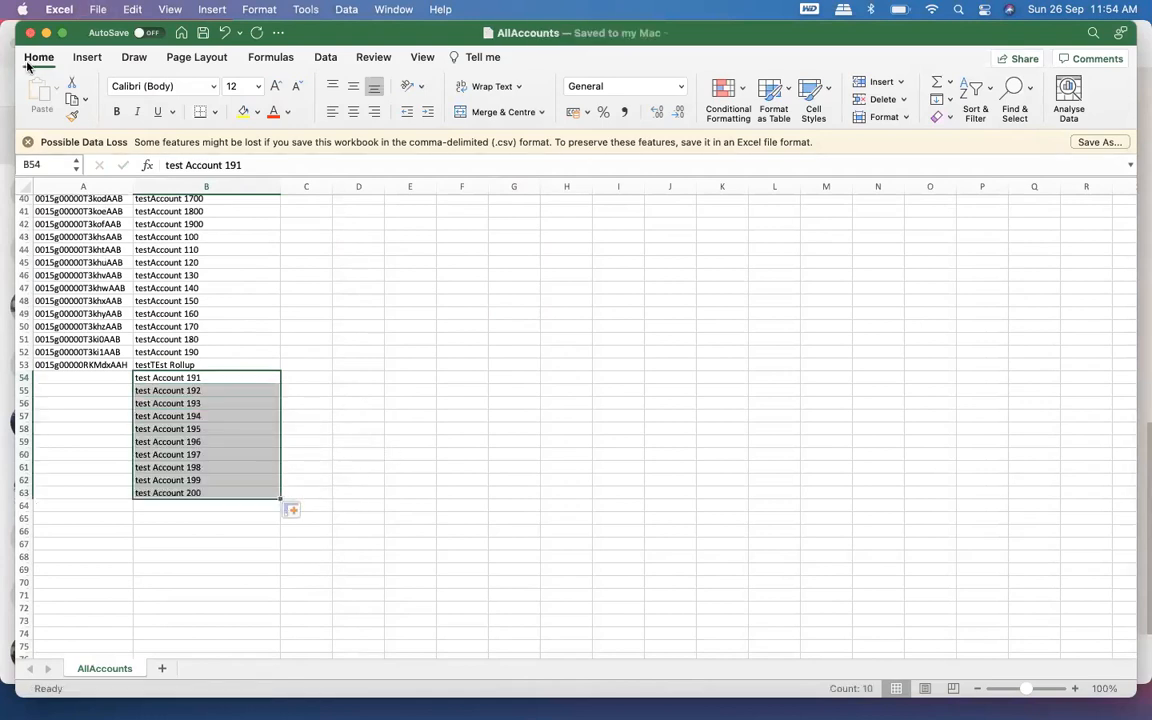
click(30, 34)
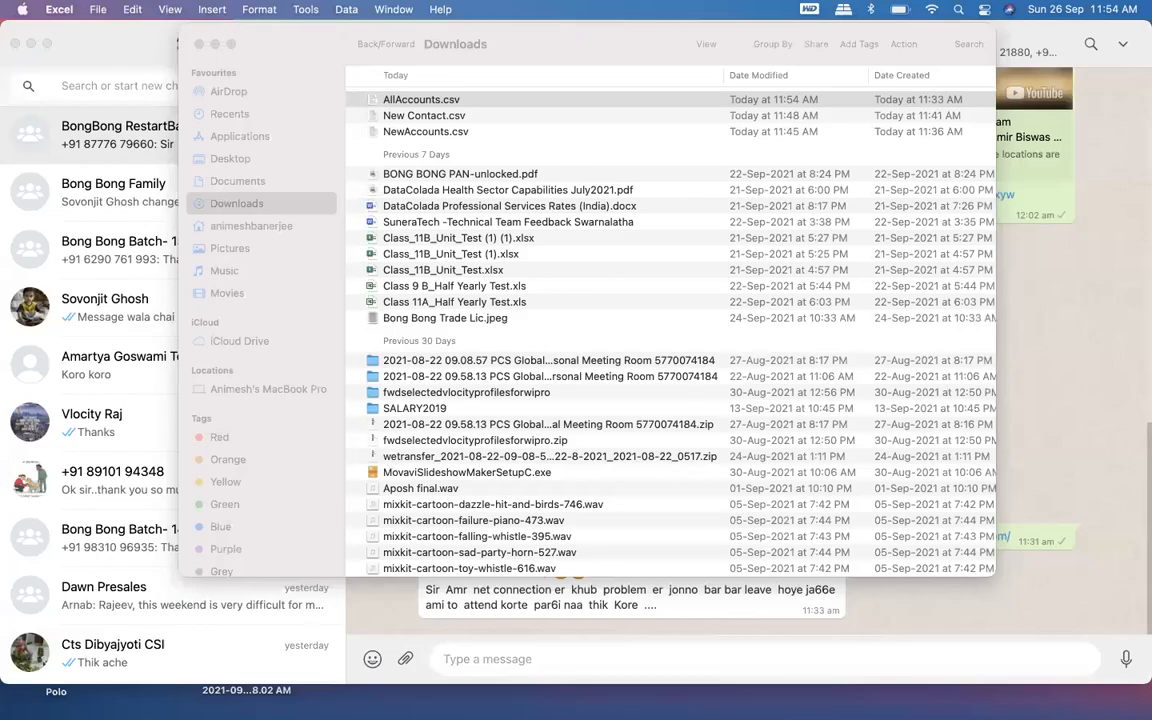
Switch back to Workbench in Chrome and upload AllAccounts.csv for an Account upsert
click(169, 697)
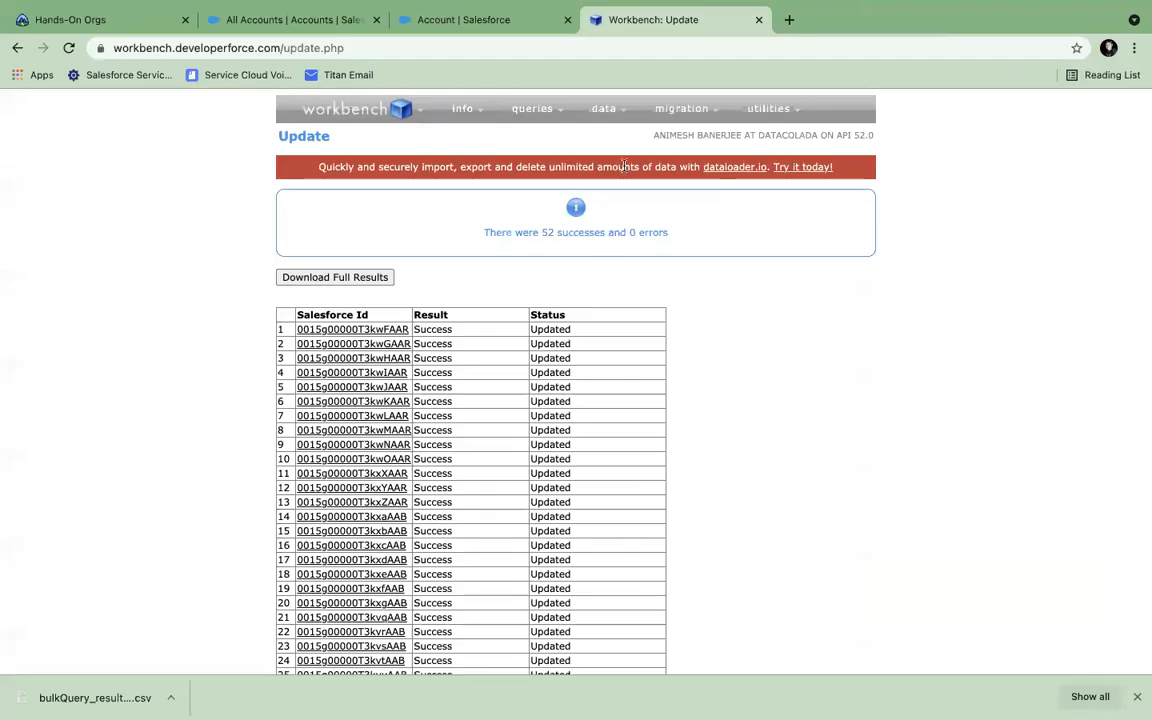
mouse_move(616, 112)
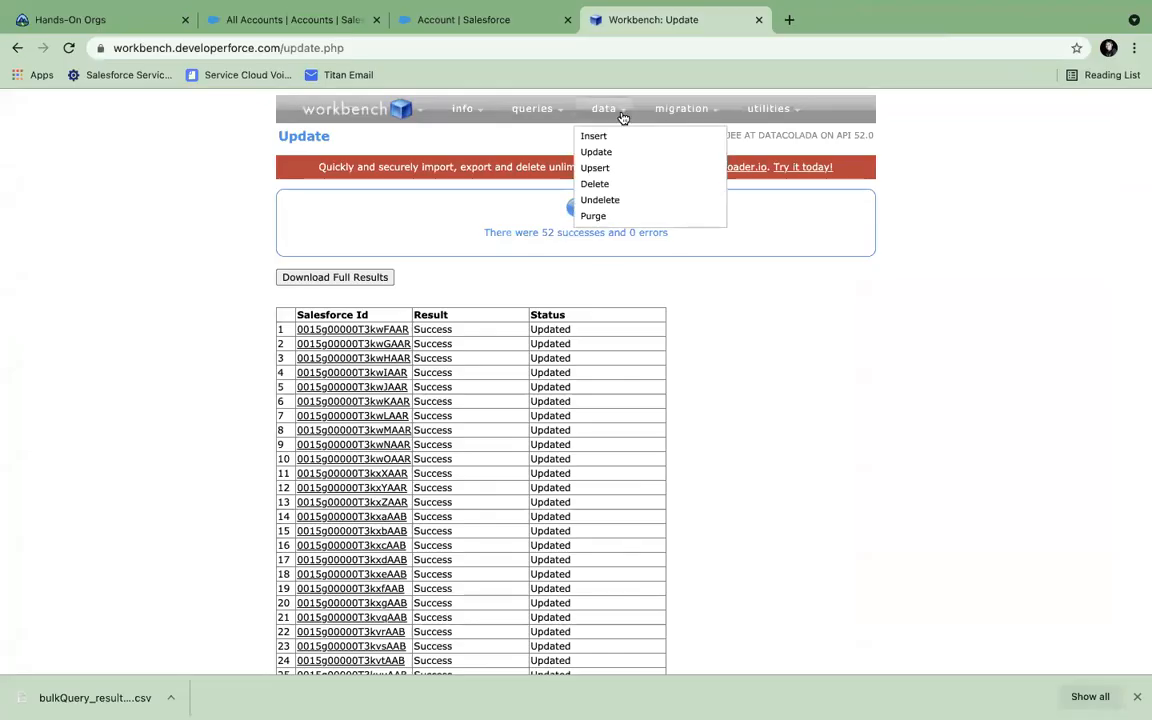
click(596, 169)
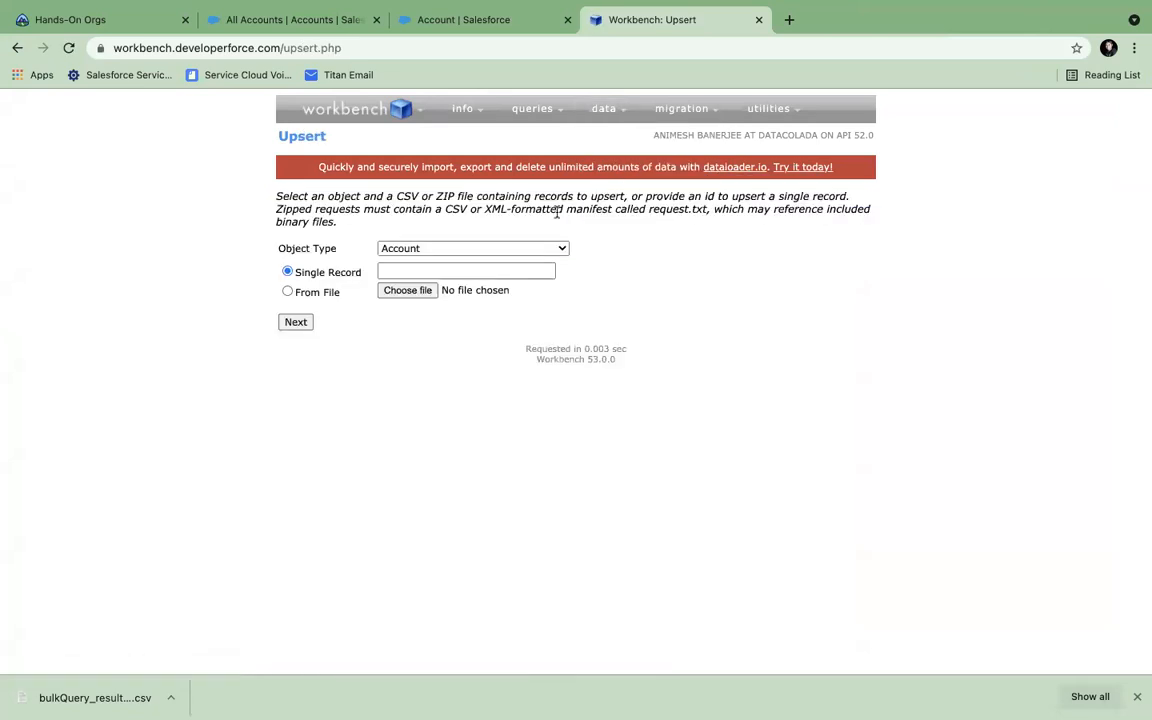
click(423, 291)
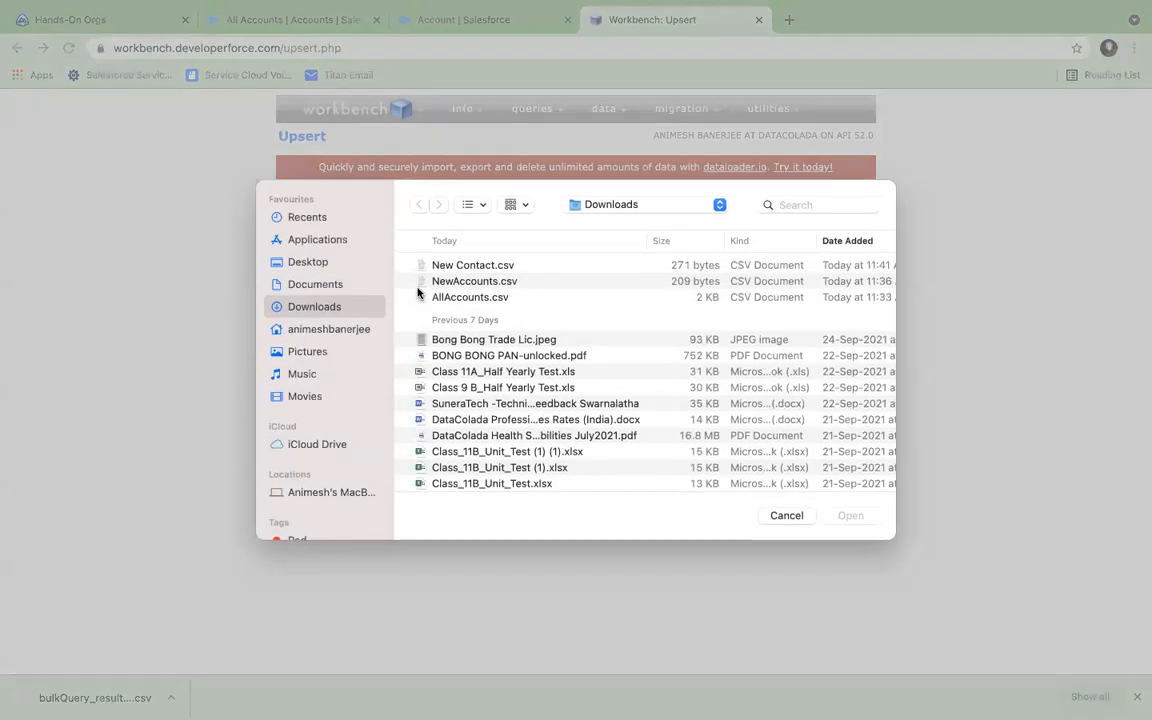
click(476, 297)
click(845, 515)
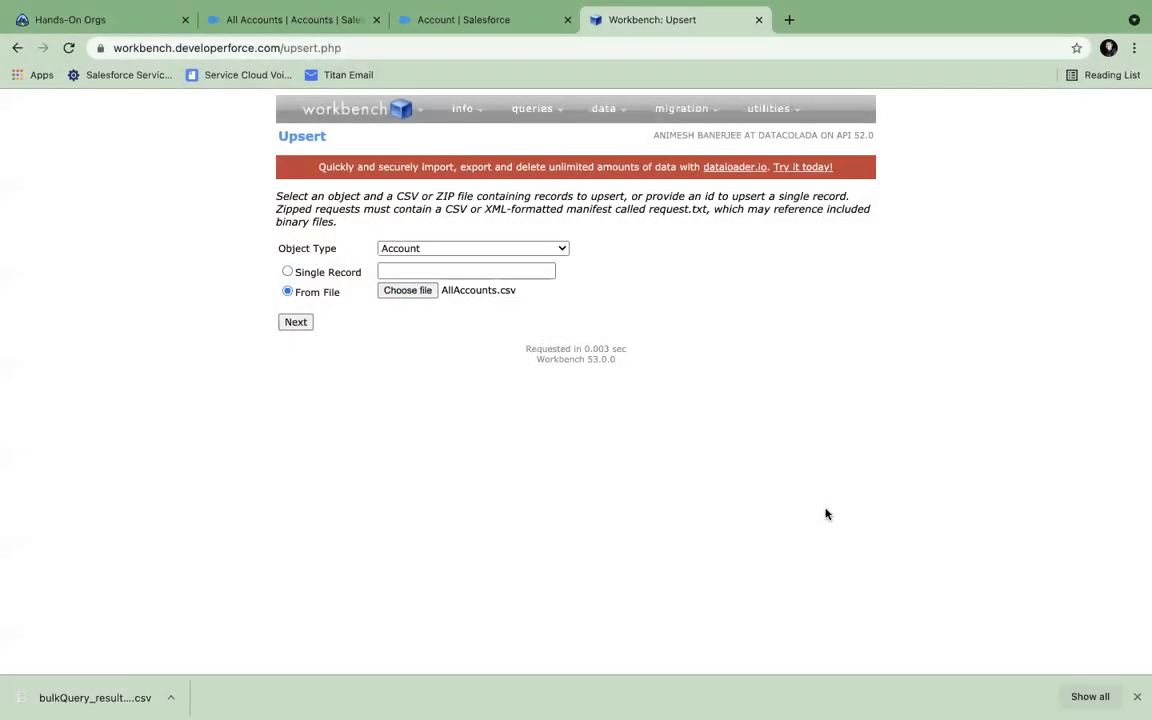
click(306, 322)
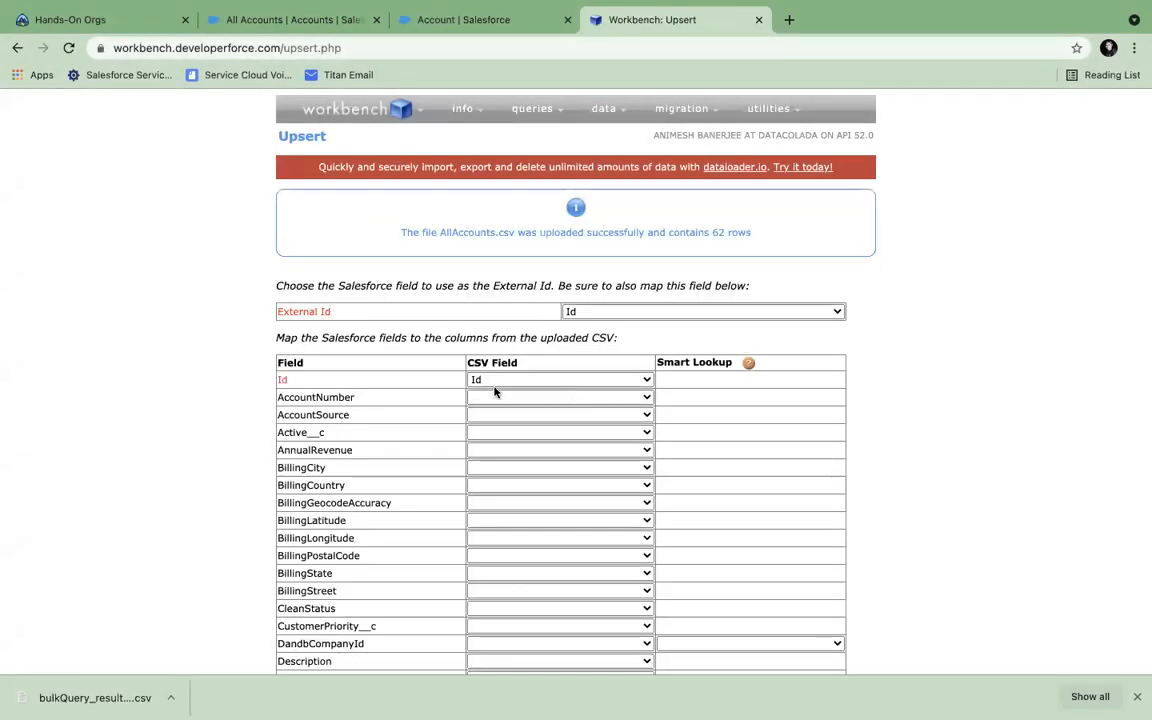
Accept the Id and Name mappings with Id as the External Id and confirm the account upsert
scroll(495, 398, down, 2)
scroll(495, 403, down, 10)
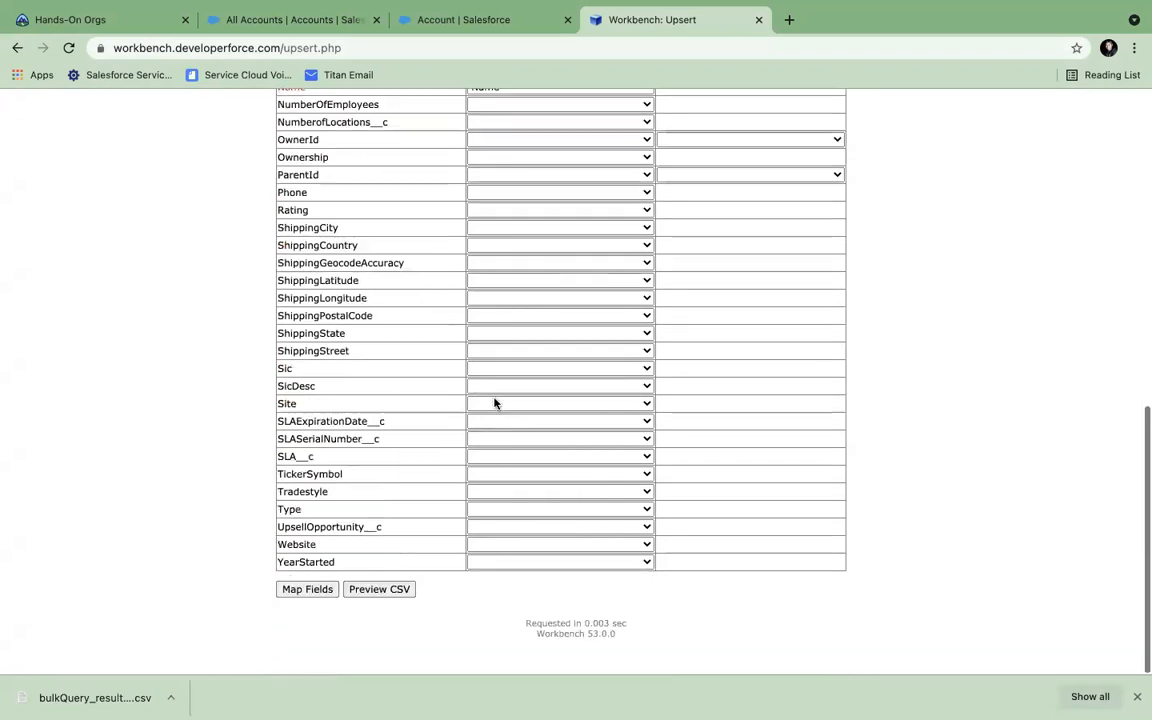
click(308, 616)
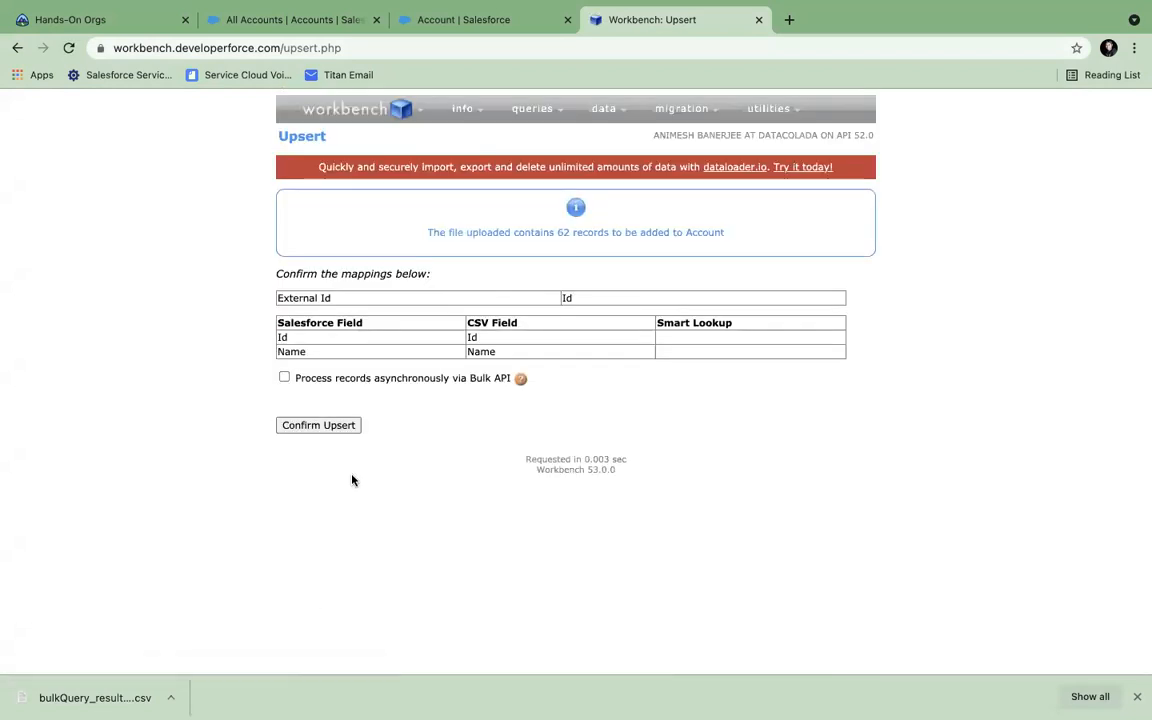
click(342, 428)
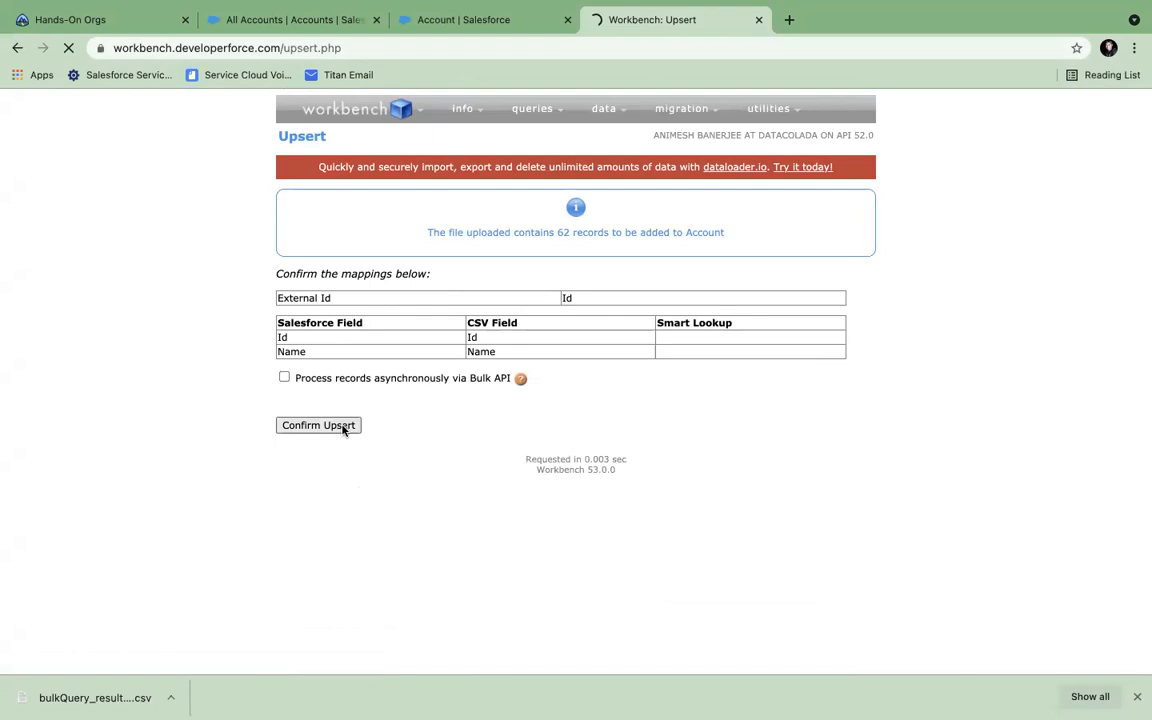
Review the account upsert results, comparing the status of the existing records with the newly added ones
scroll(625, 427, down, 3)
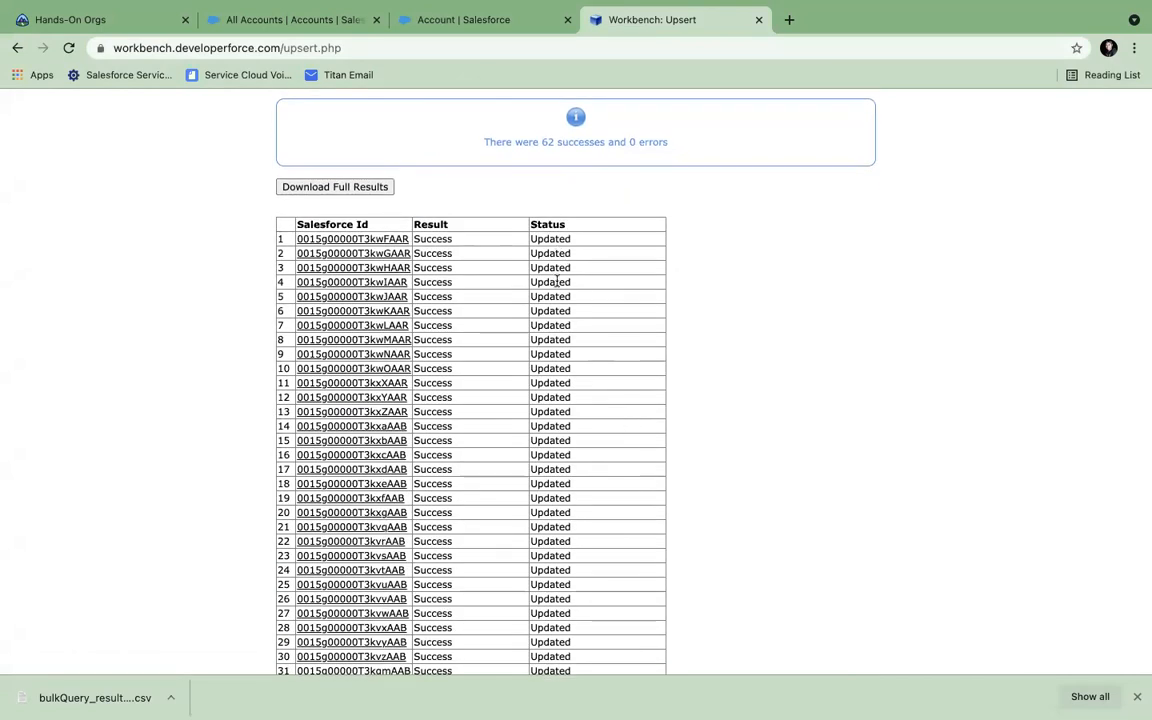
scroll(555, 512, down, 8)
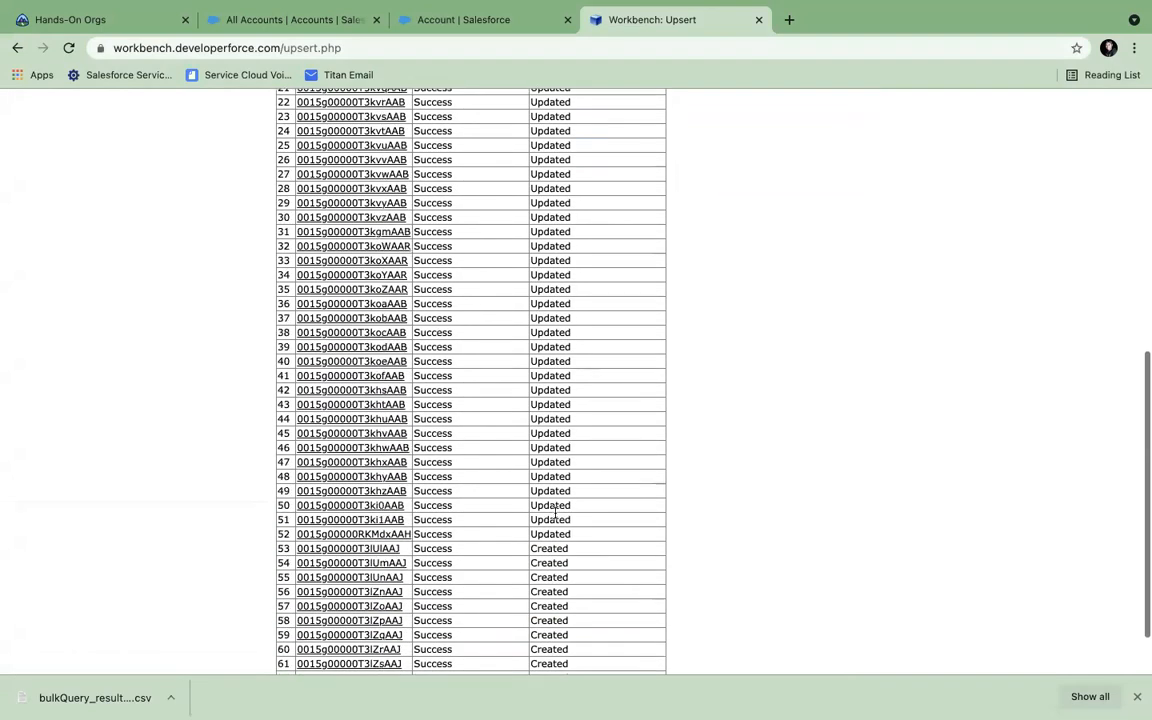
drag(549, 548, 553, 607)
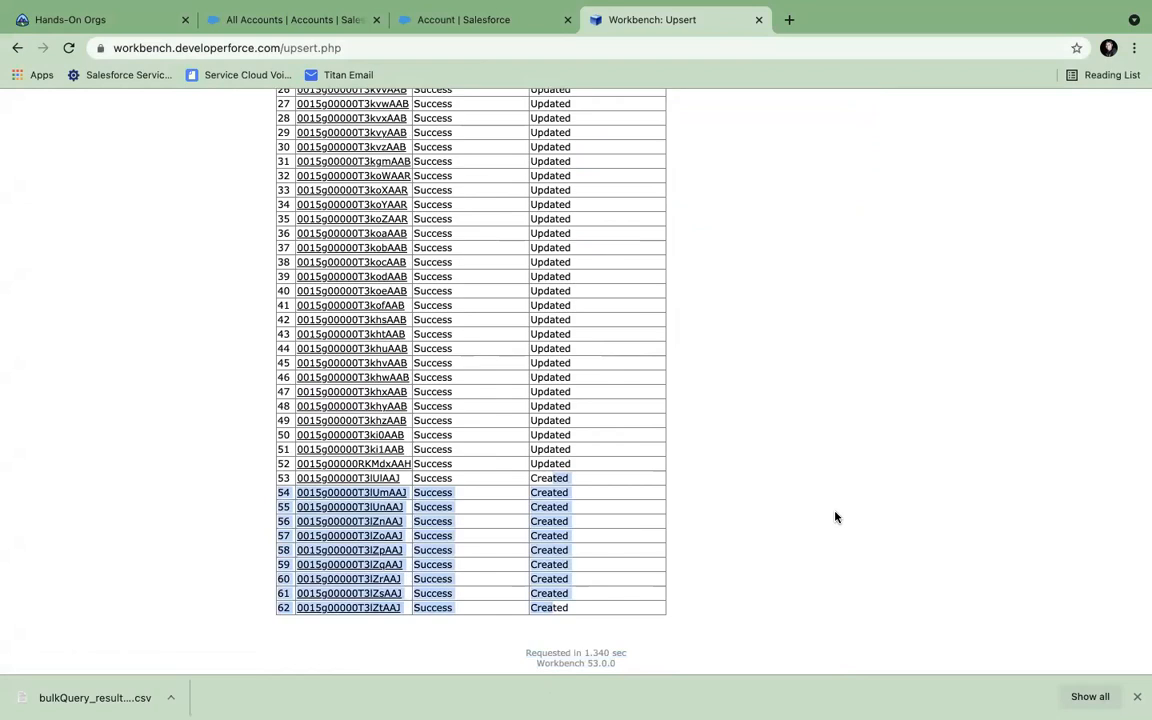
scroll(836, 517, up, 10)
Delete the accounts listed in AllAccounts.csv using the Id mapping, without permanent hard delete or Bulk API processing
mouse_move(604, 108)
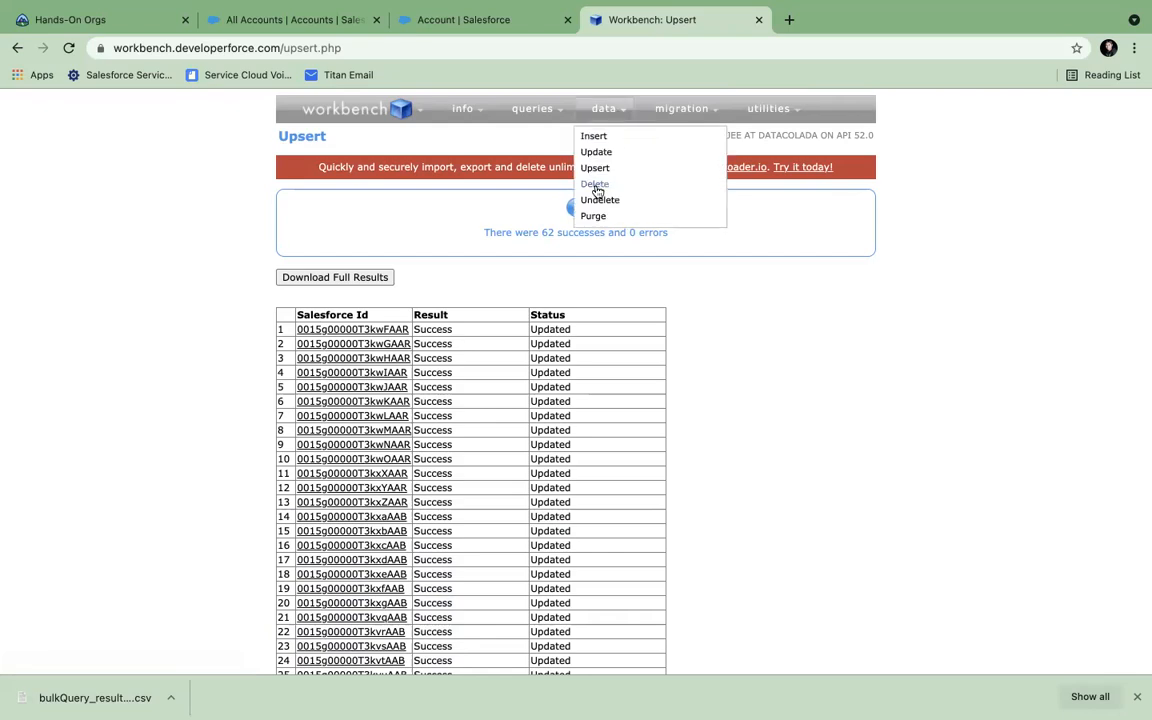
click(594, 185)
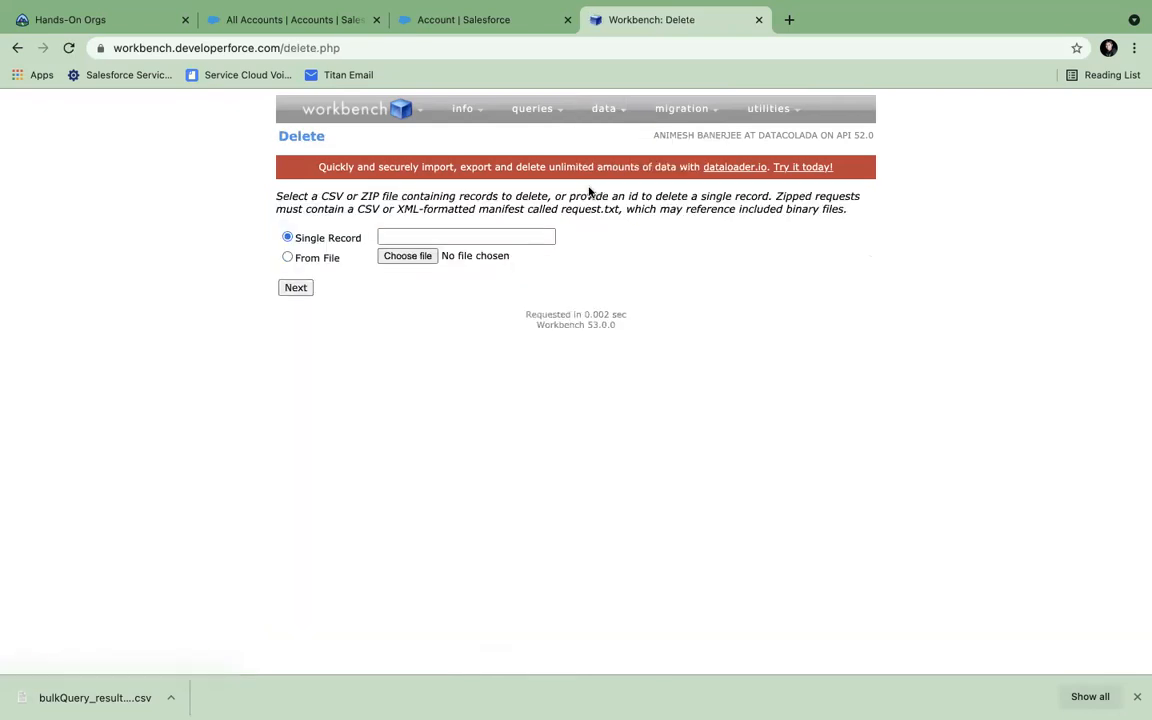
click(407, 257)
click(449, 297)
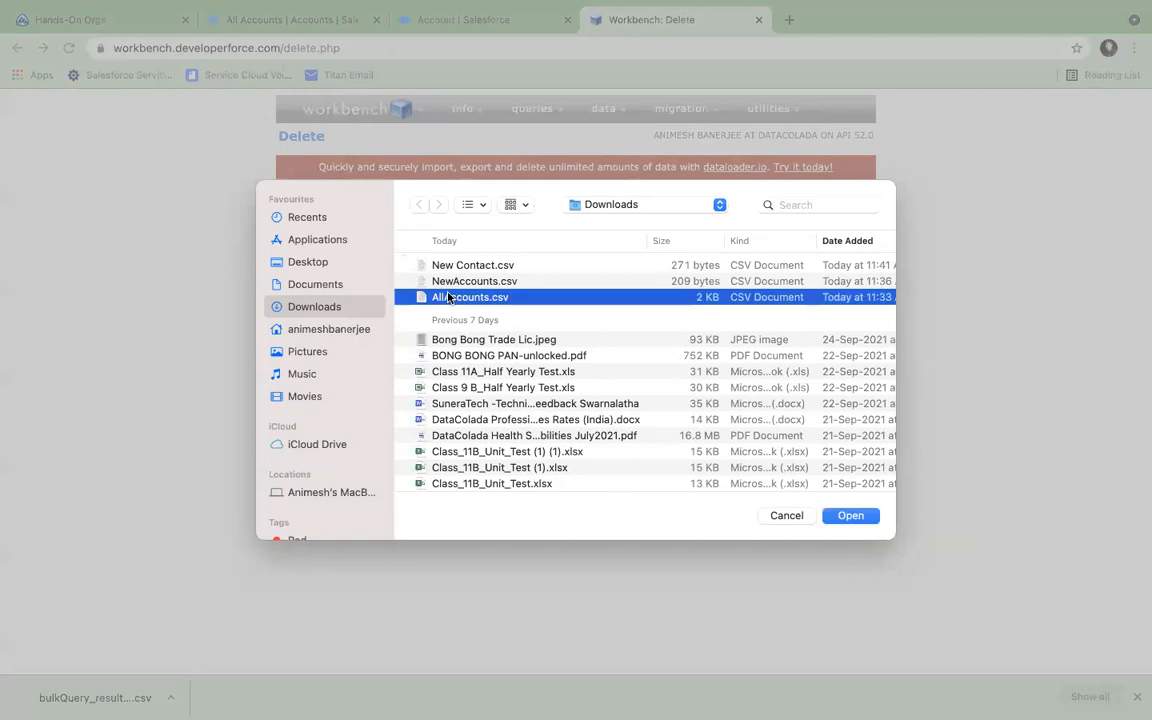
click(840, 516)
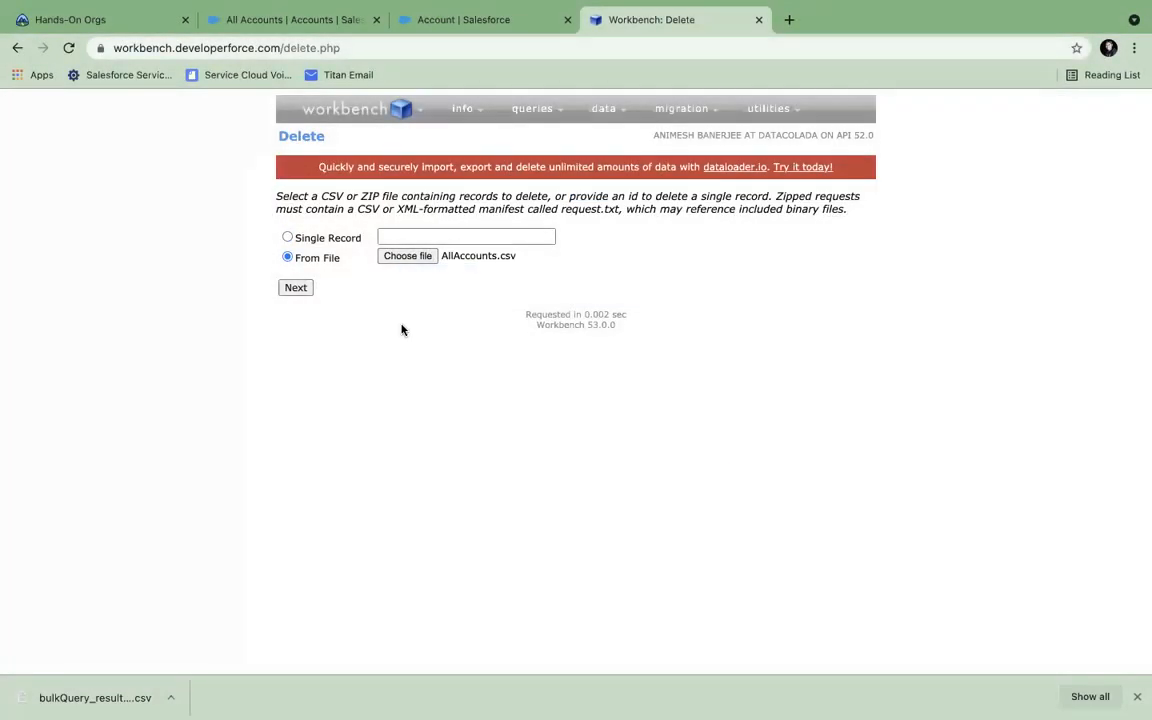
click(300, 288)
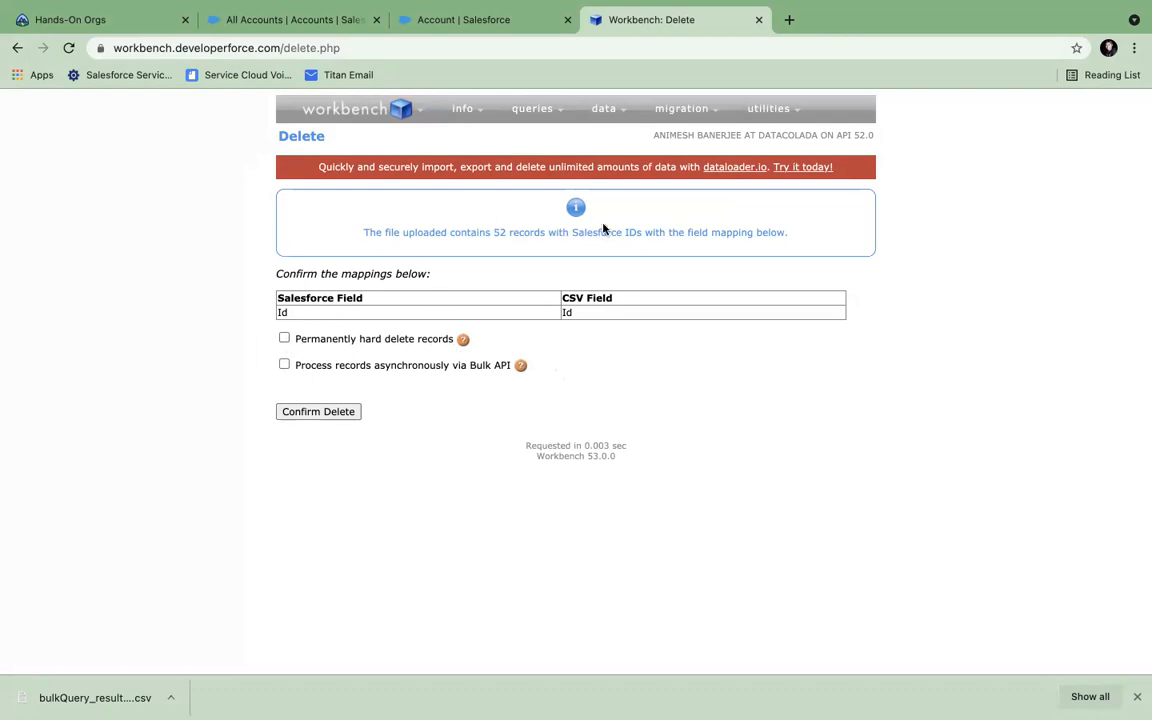
click(351, 418)
Examine the deletion results for each record's status, down to the last row
scroll(822, 437, down, 10)
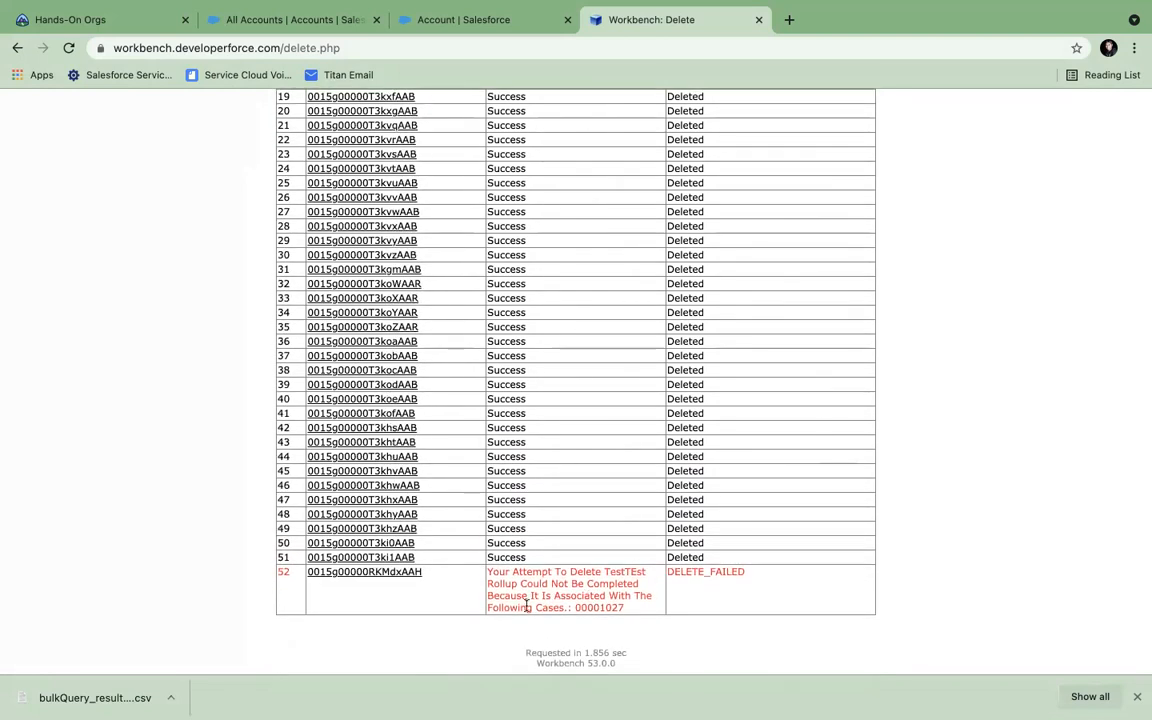
scroll(555, 608, up, 1)
scroll(555, 608, down, 1)
scroll(456, 349, down, 1)
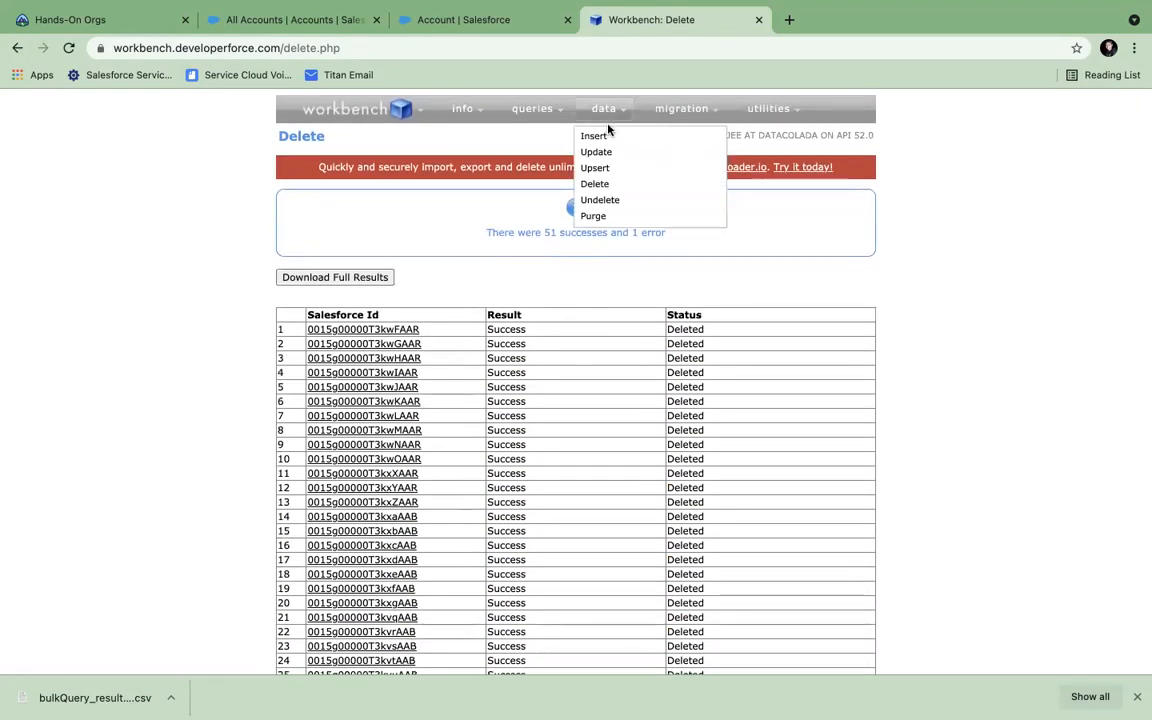
mouse_move(556, 118)
scroll(681, 540, down, 5)
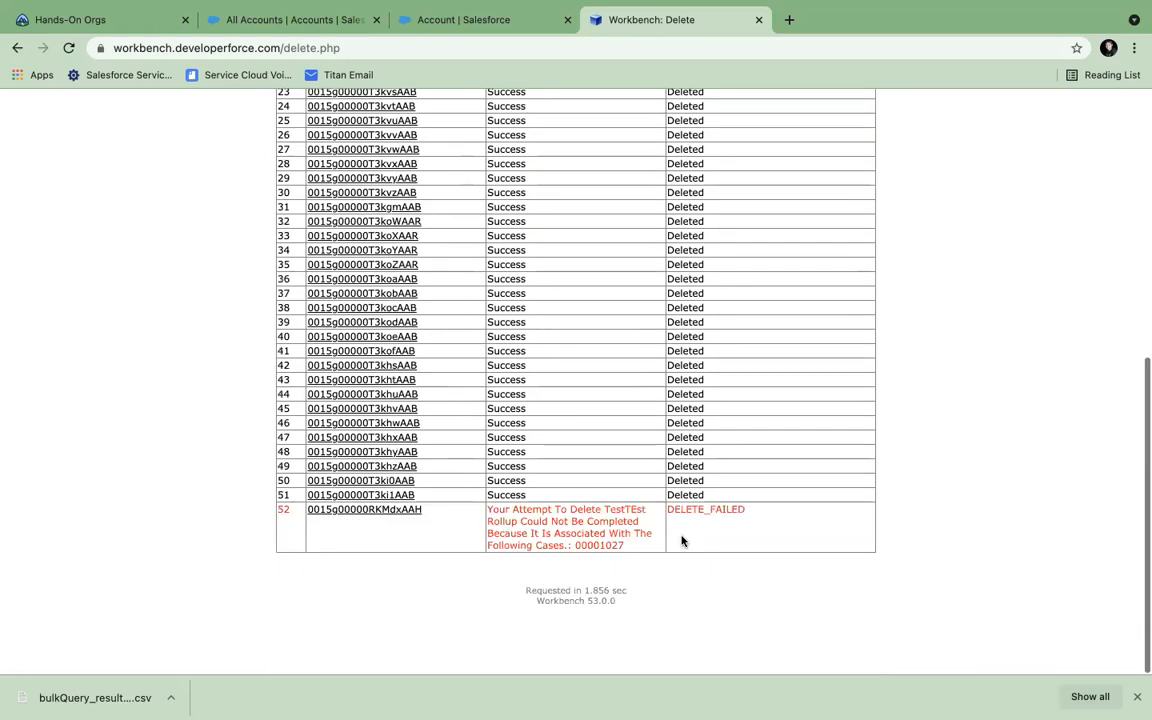
scroll(682, 540, up, 5)
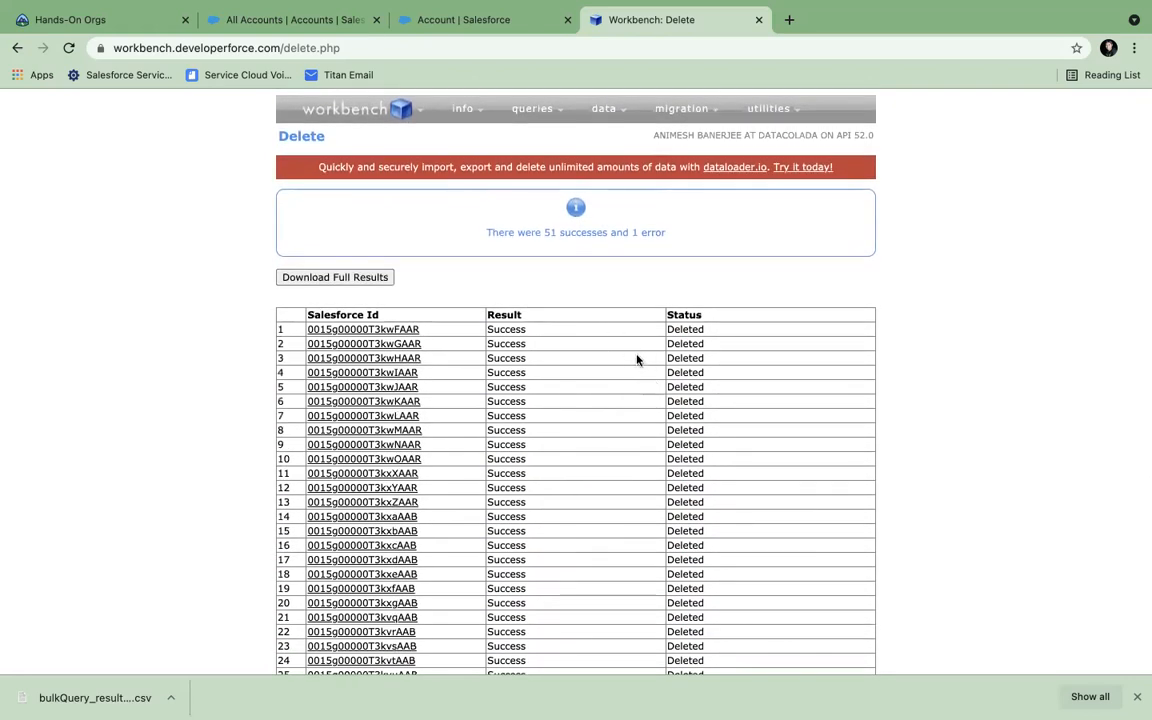
Undelete the accounts listed in AllAccounts.csv using the Id mapping, and check the undelete results
mouse_move(625, 108)
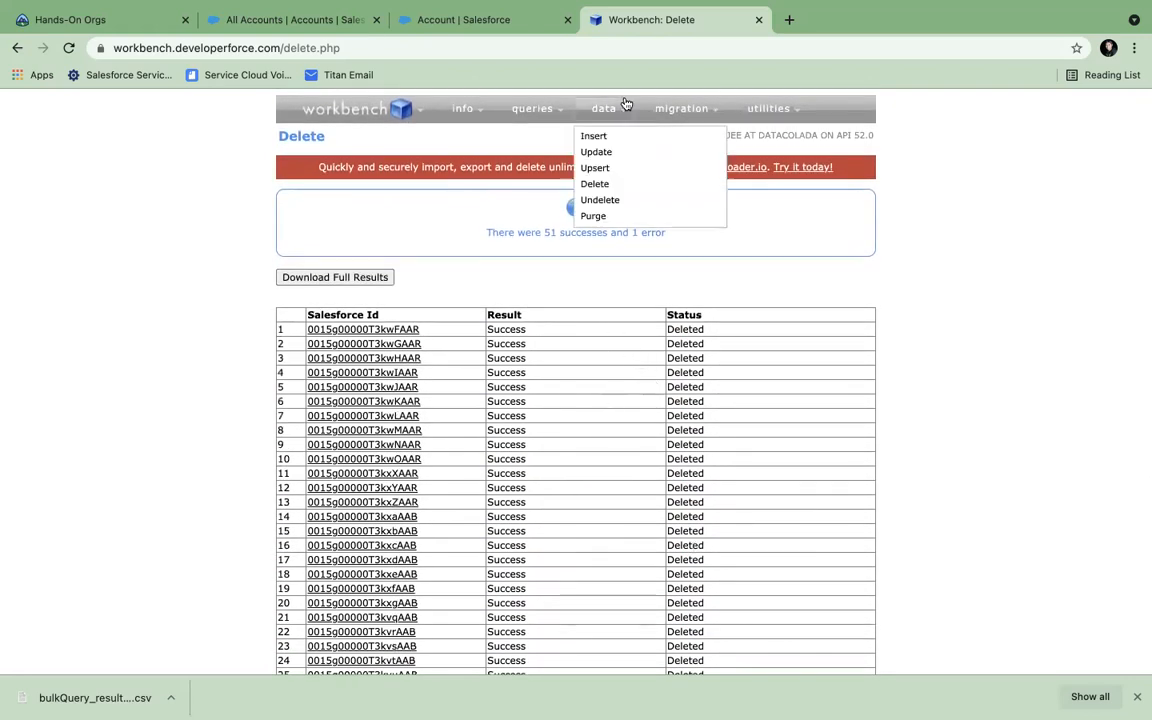
click(605, 200)
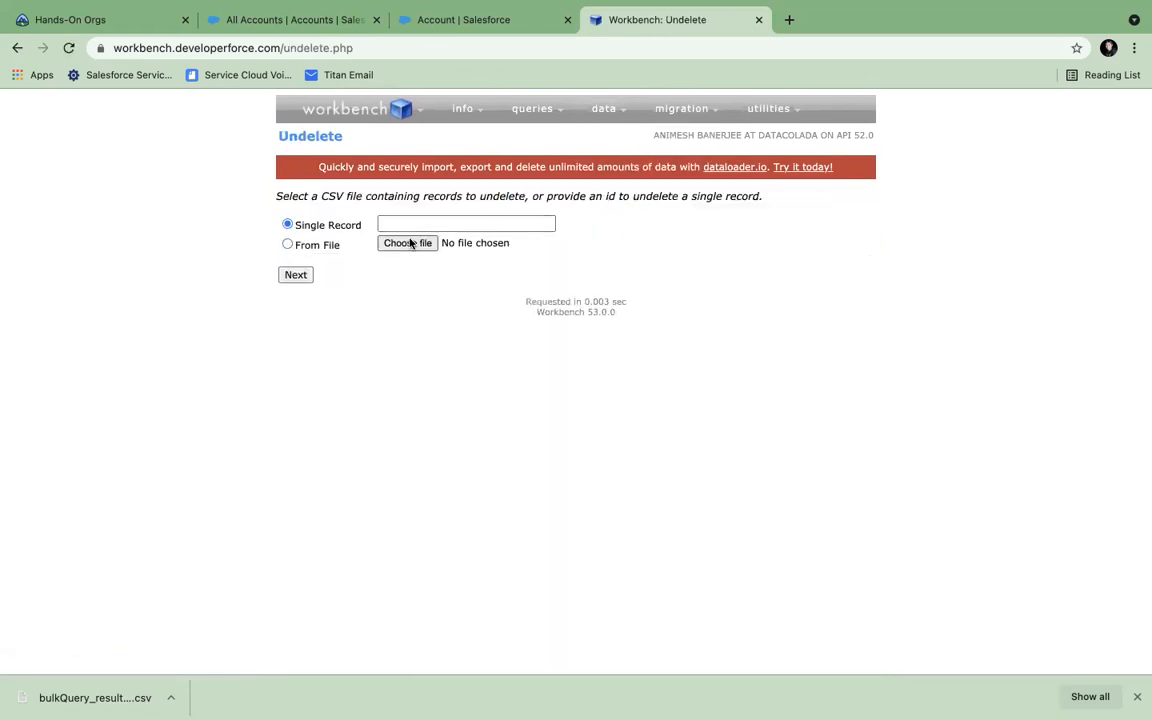
click(410, 243)
click(462, 297)
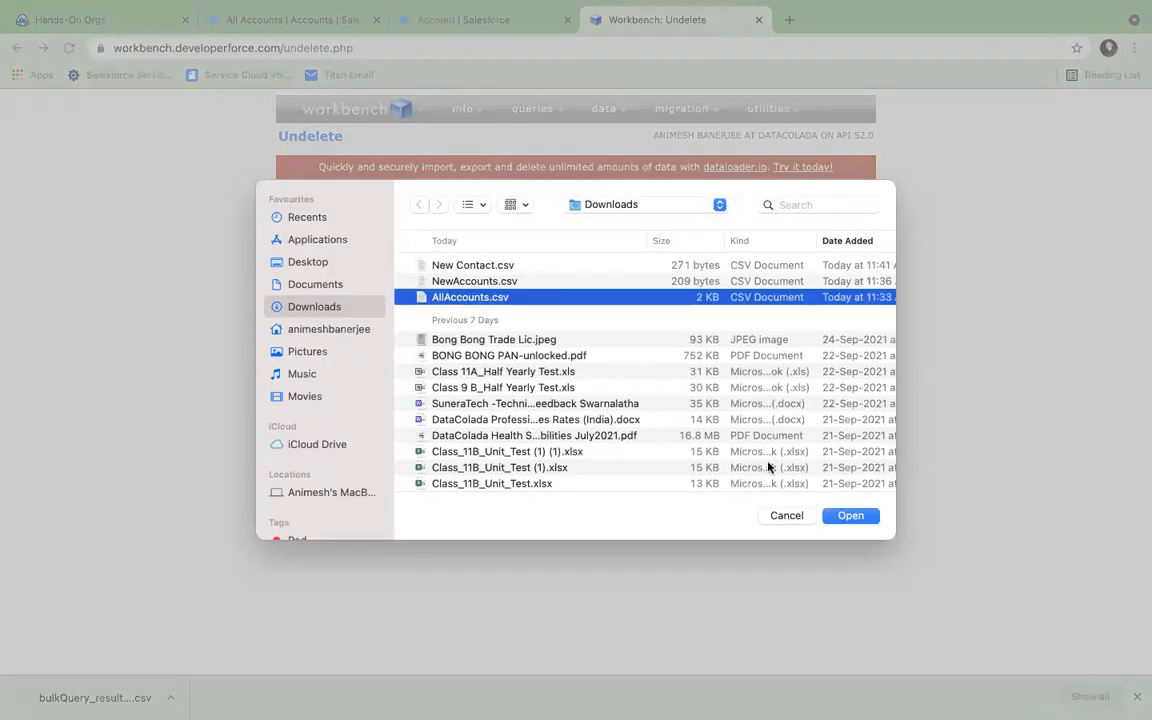
click(845, 514)
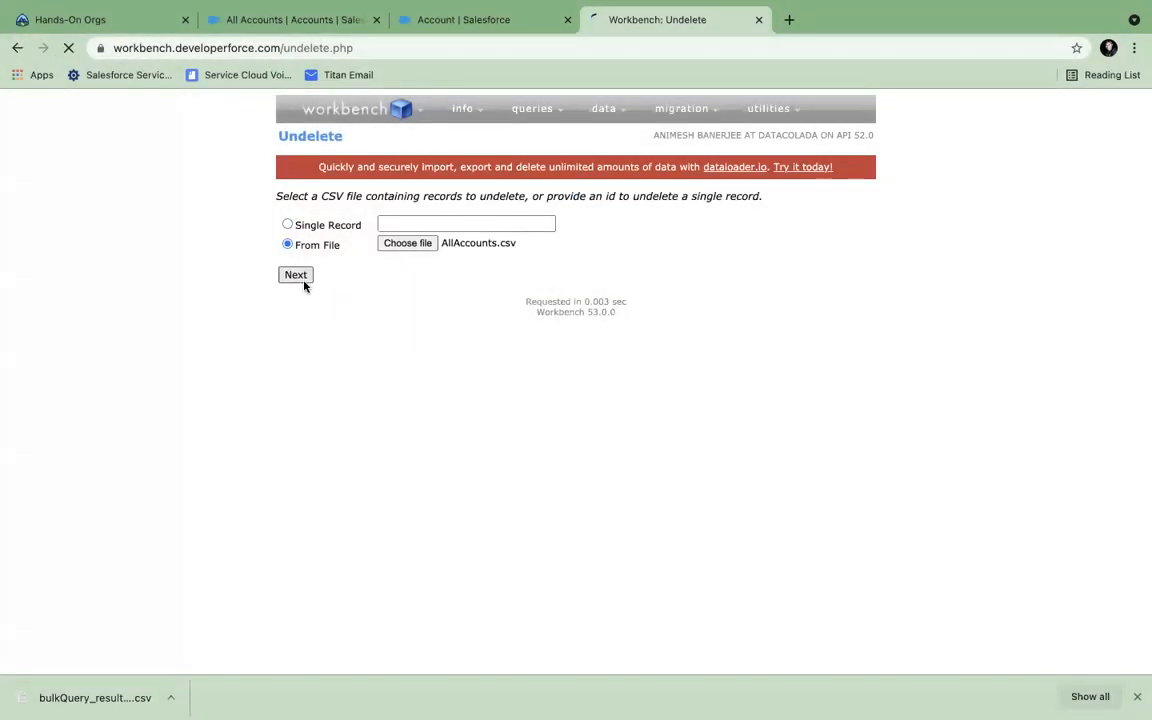
click(298, 275)
click(310, 356)
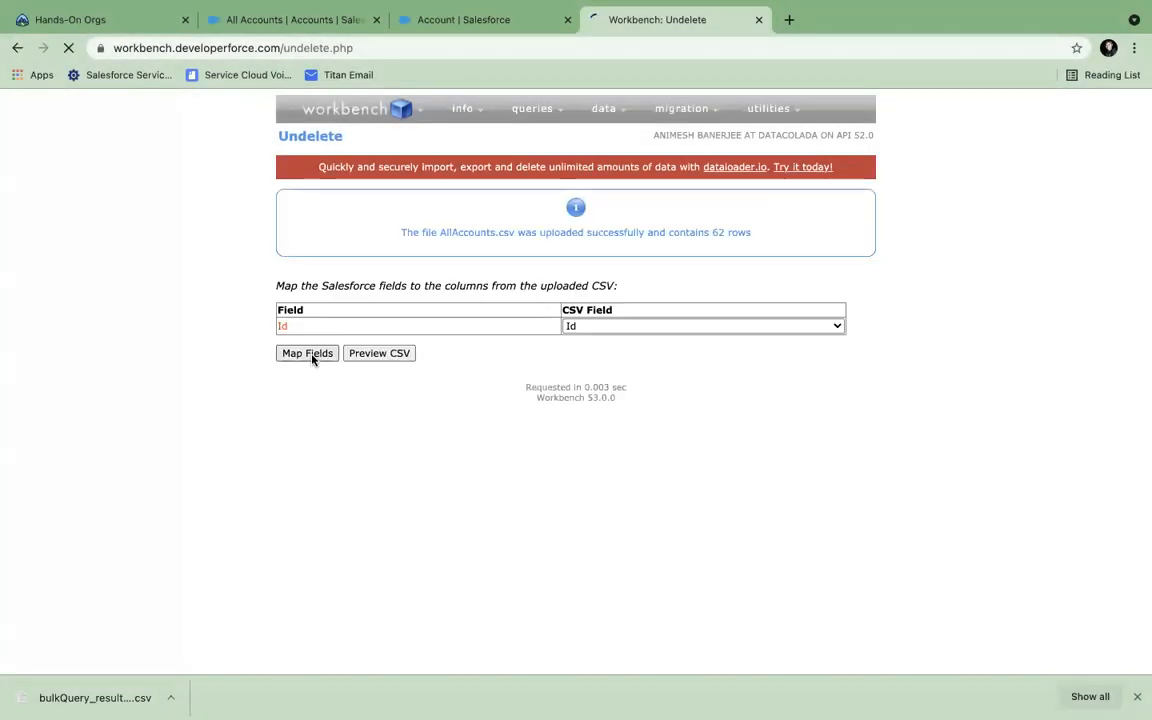
click(335, 360)
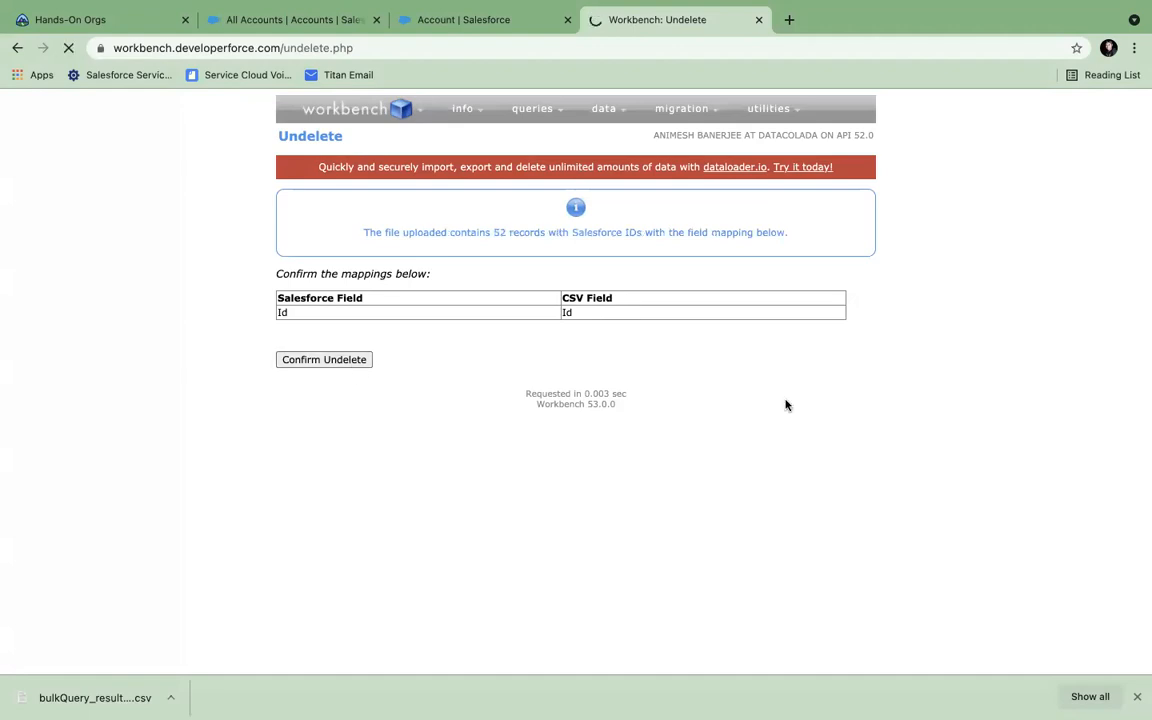
scroll(640, 332, down, 5)
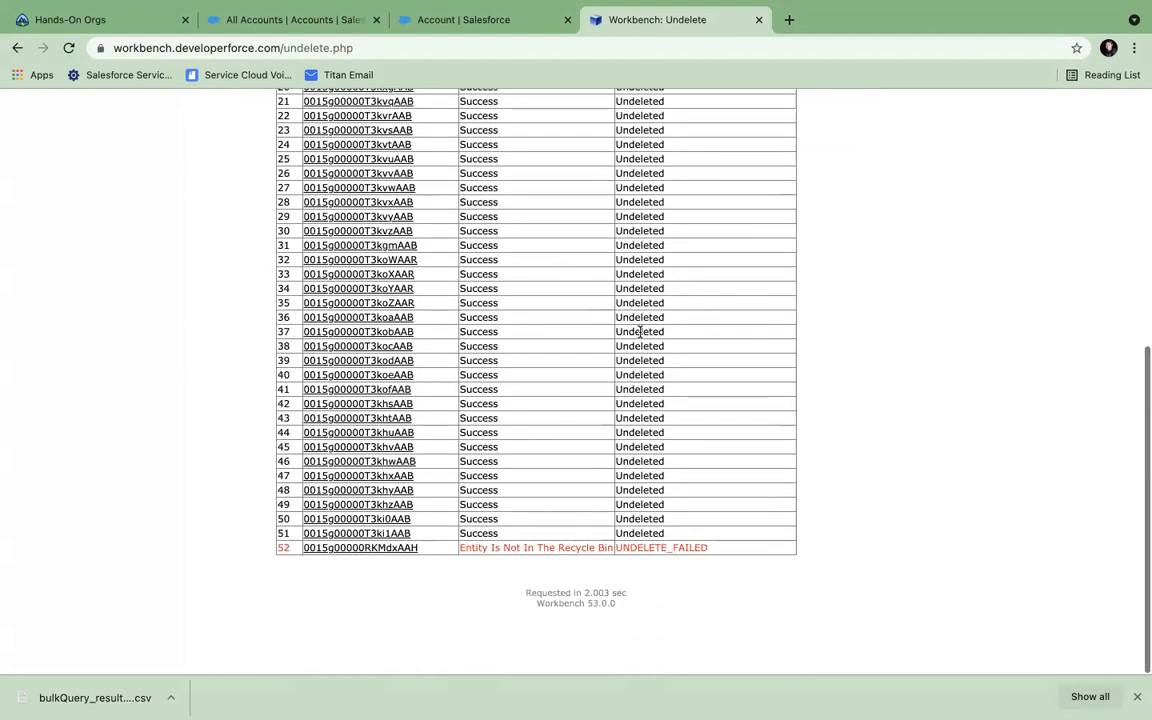
scroll(640, 330, up, 5)
Delete the restored accounts again from AllAccounts.csv with Id mapped to Id, leaving permanent hard delete off
mouse_move(612, 116)
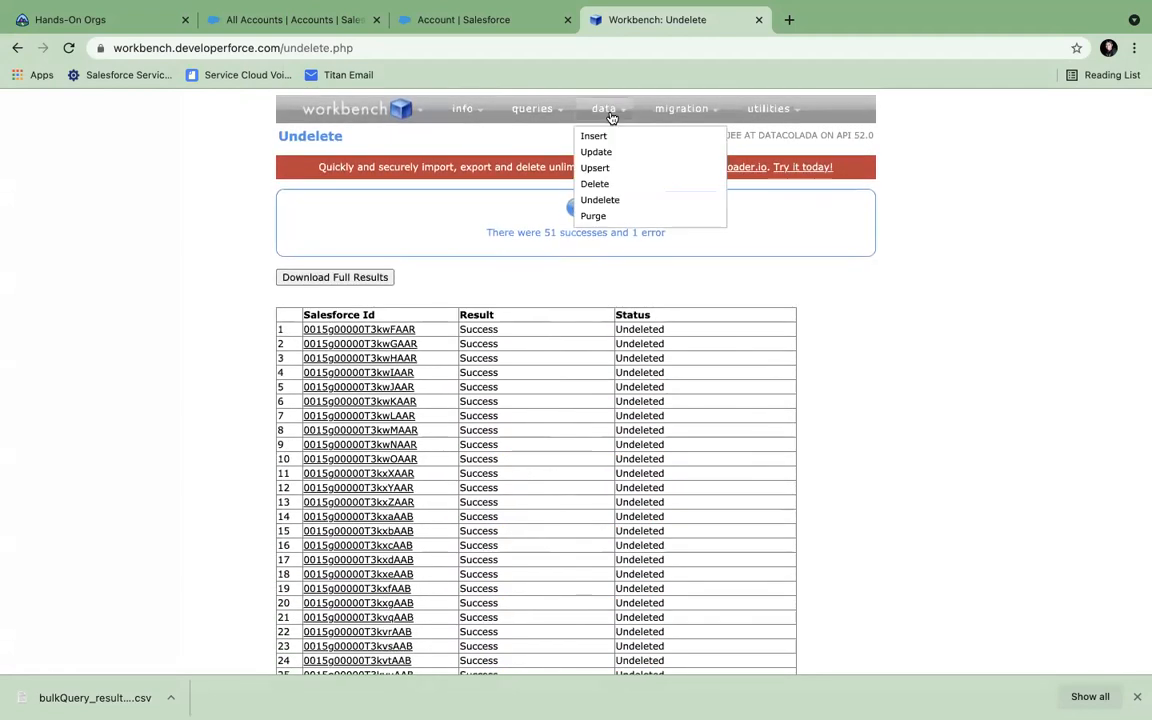
click(590, 189)
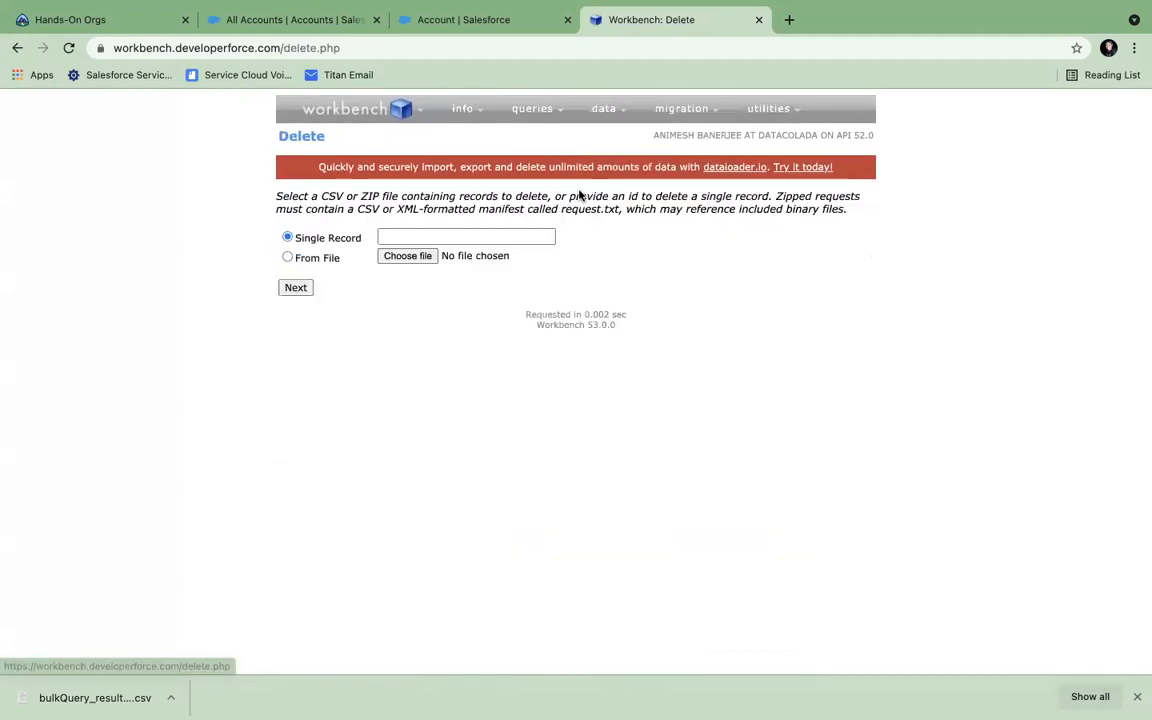
click(406, 256)
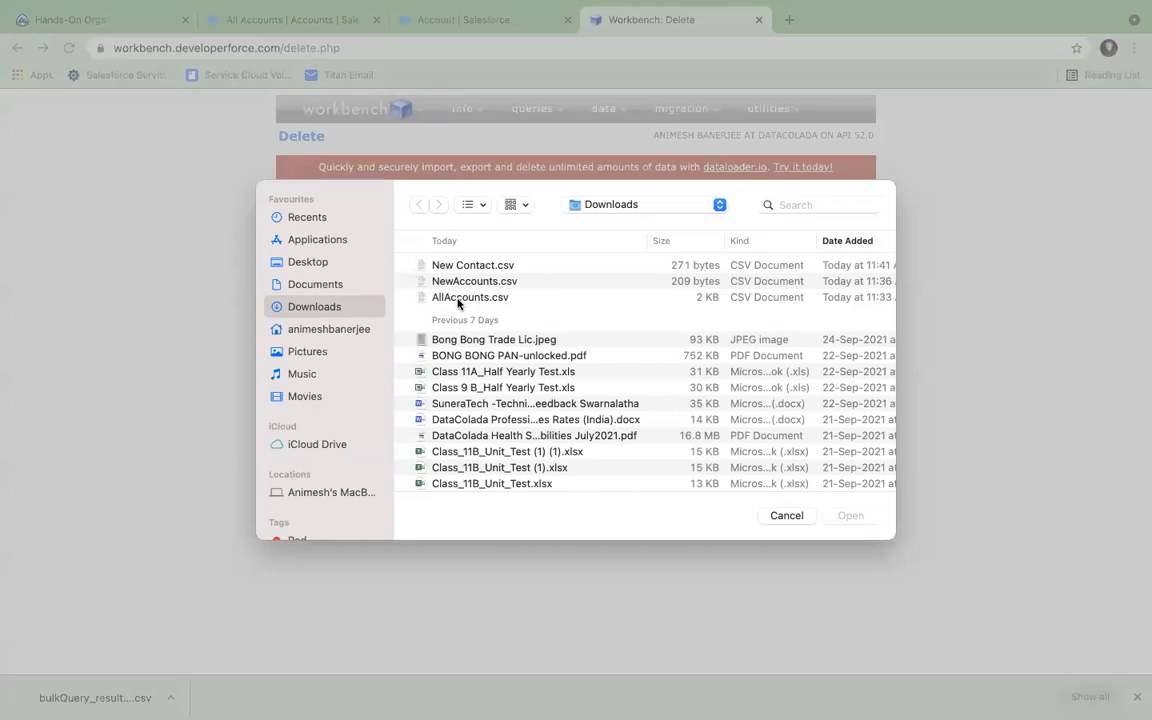
click(438, 296)
click(848, 514)
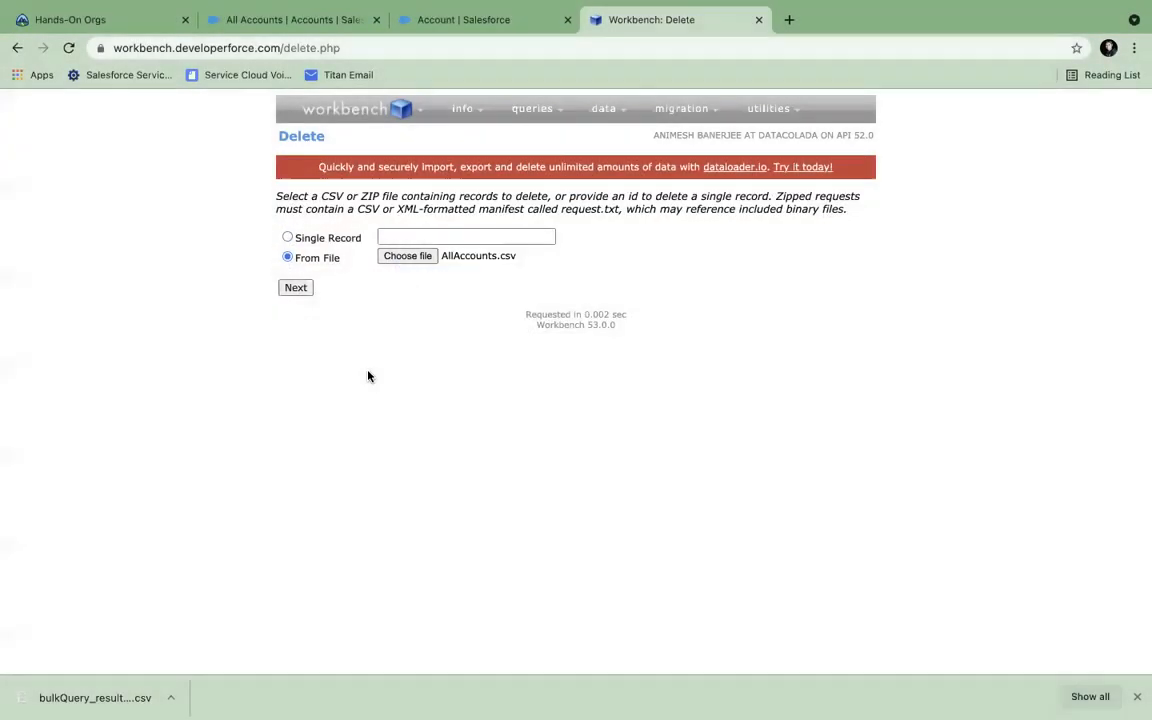
click(294, 288)
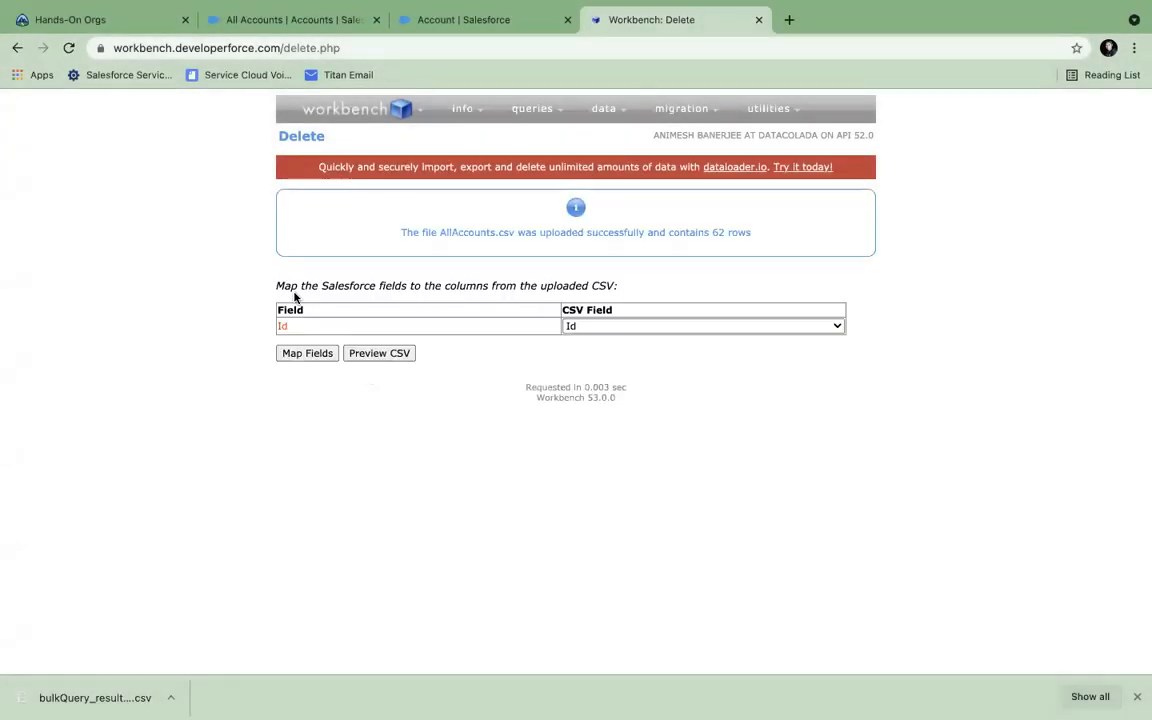
click(320, 355)
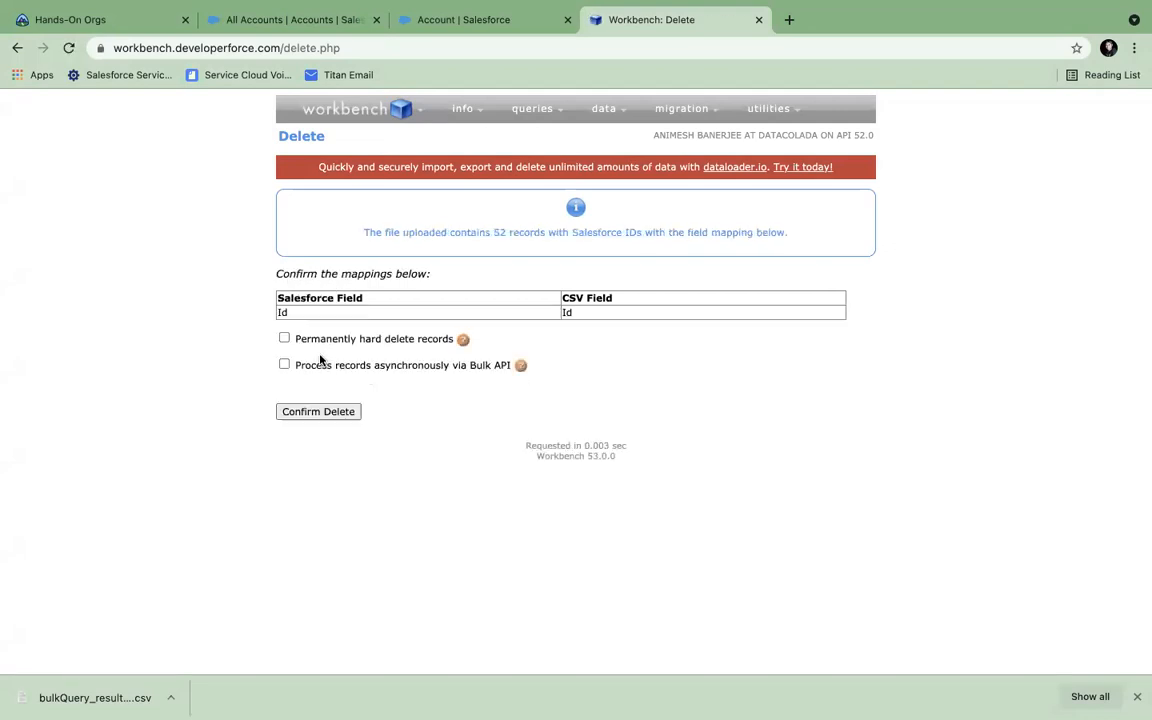
click(318, 411)
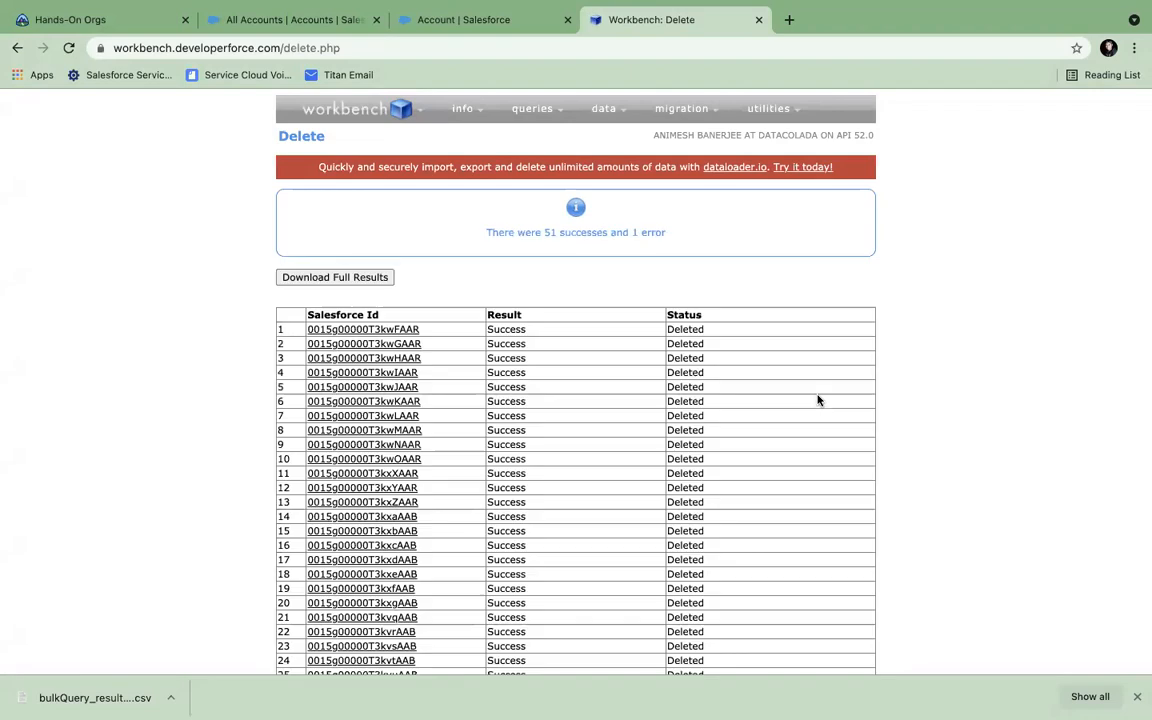
Purge the deleted accounts listed in AllAccounts.csv using the Id mapping, and check the purge results
mouse_move(602, 108)
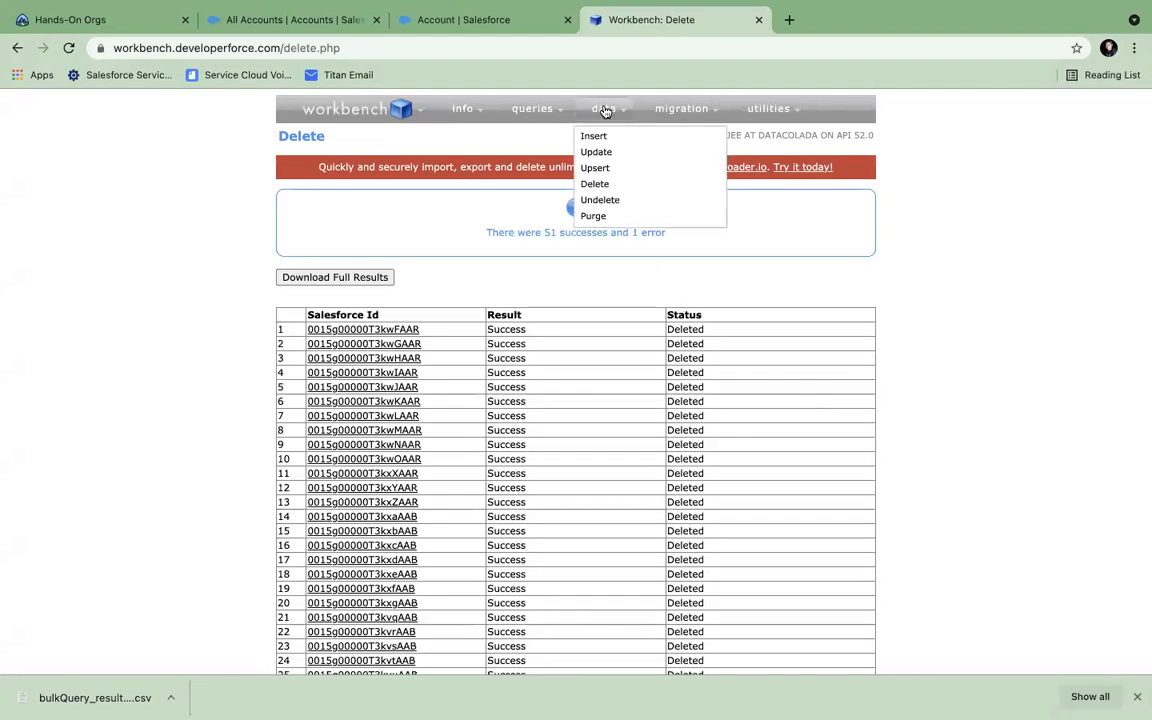
click(597, 224)
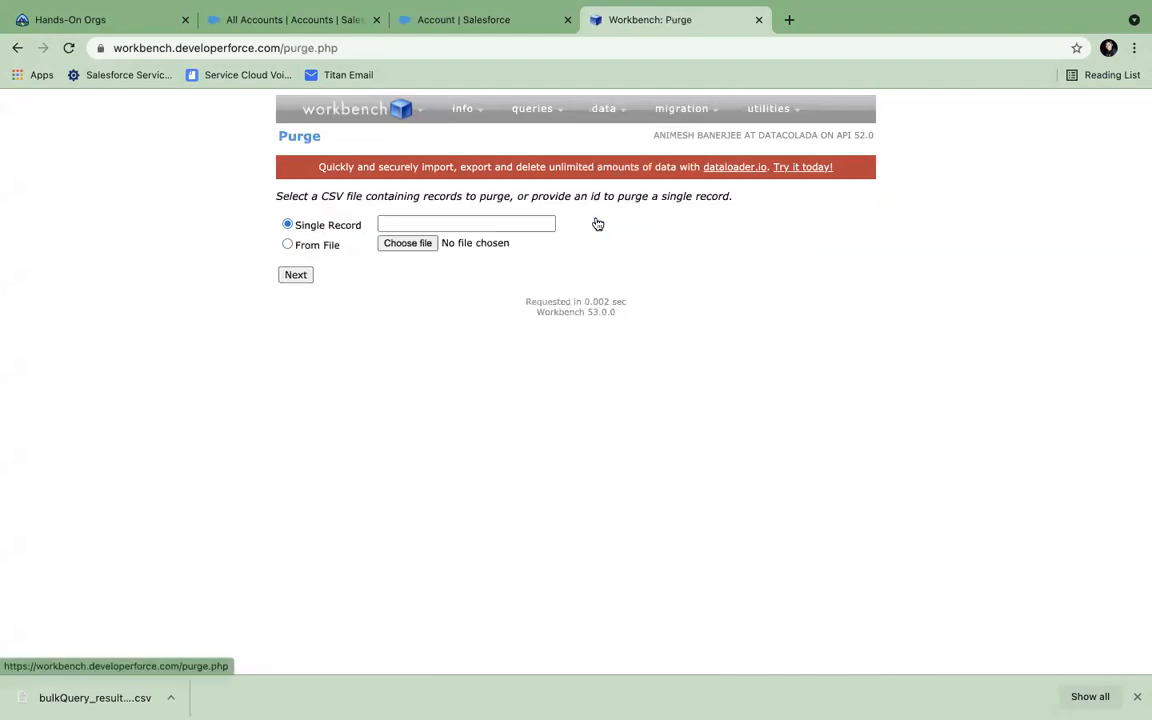
click(405, 246)
click(450, 297)
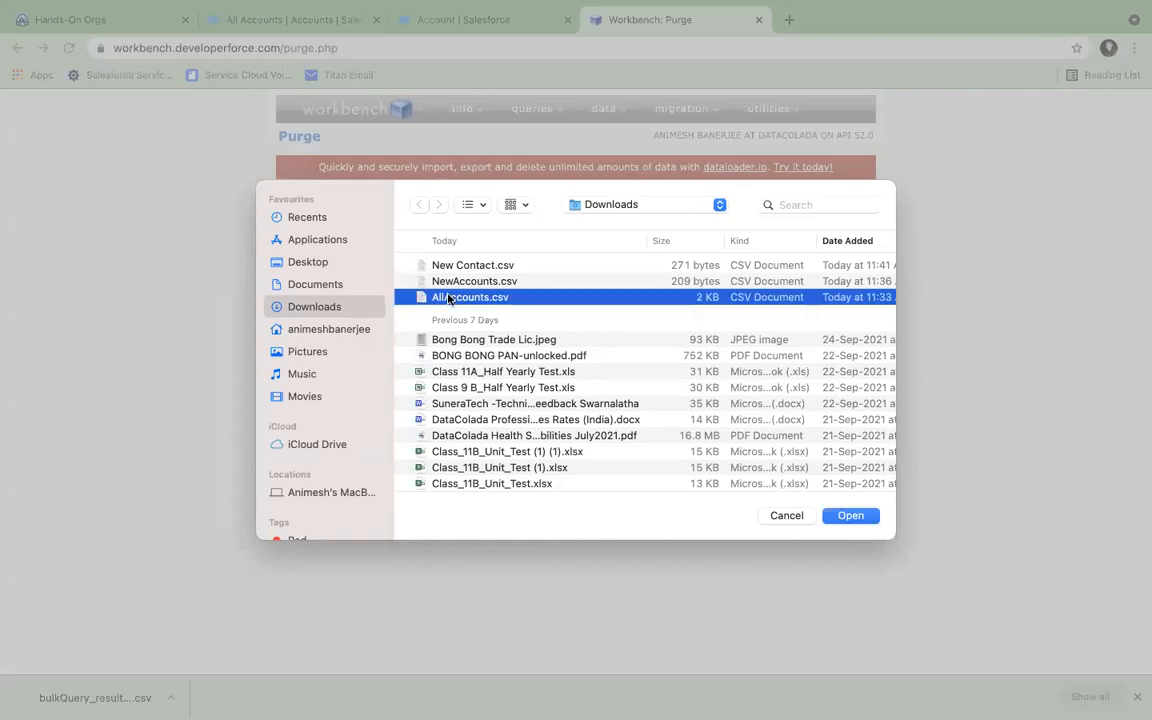
click(845, 519)
click(296, 273)
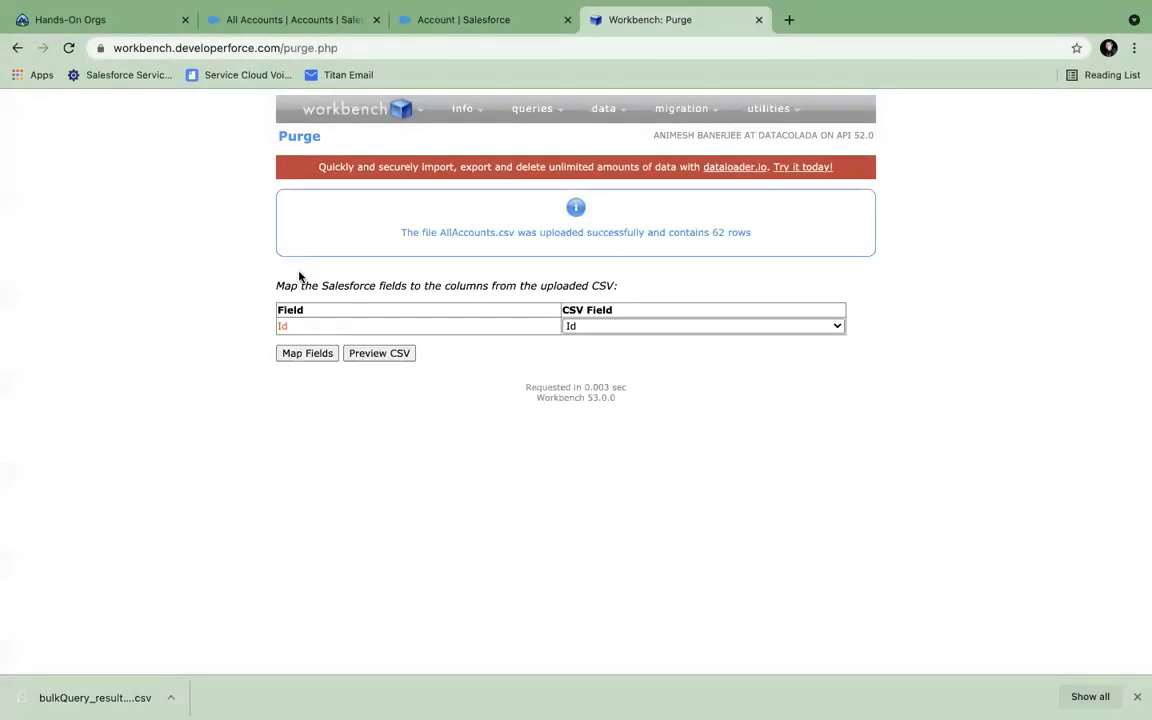
click(320, 355)
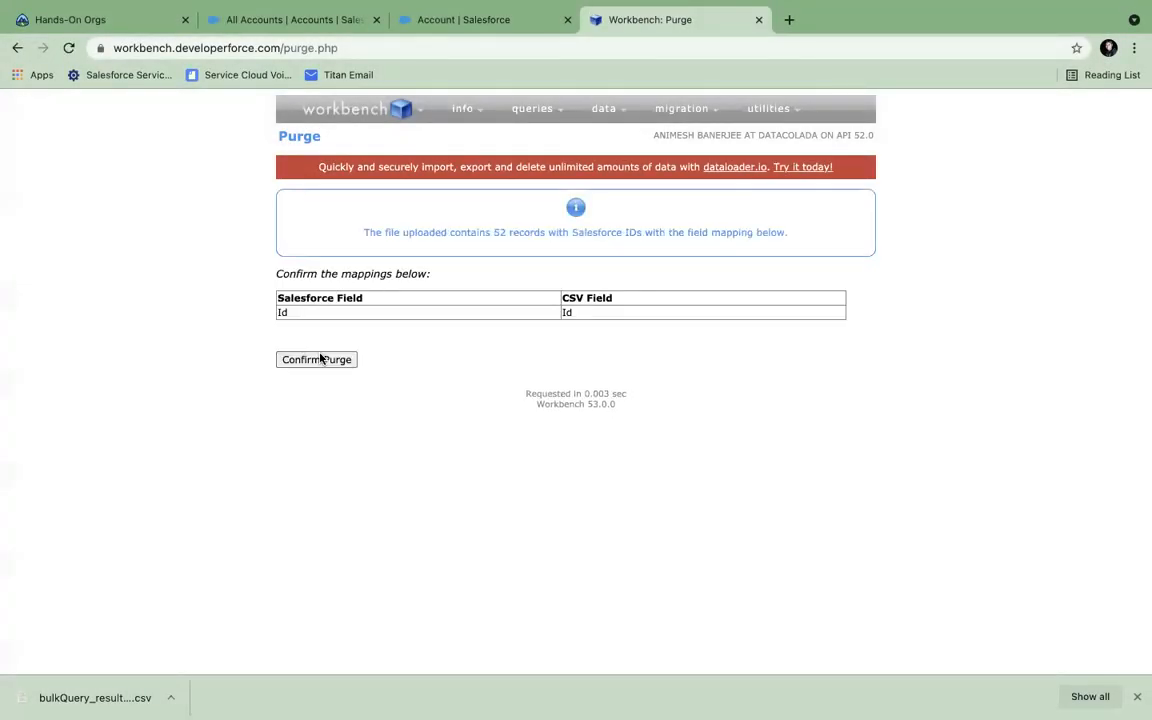
click(320, 359)
scroll(571, 434, down, 5)
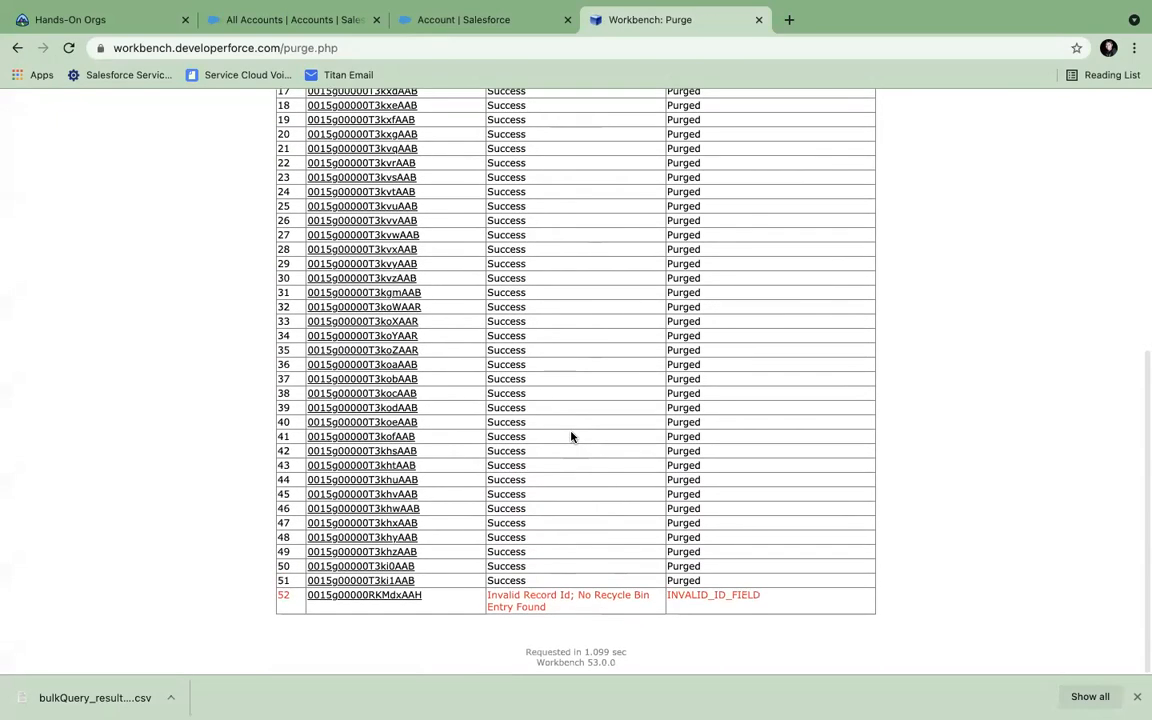
scroll(571, 436, up, 5)
Reload the All Accounts list in Salesforce and look through the remaining accounts
click(287, 17)
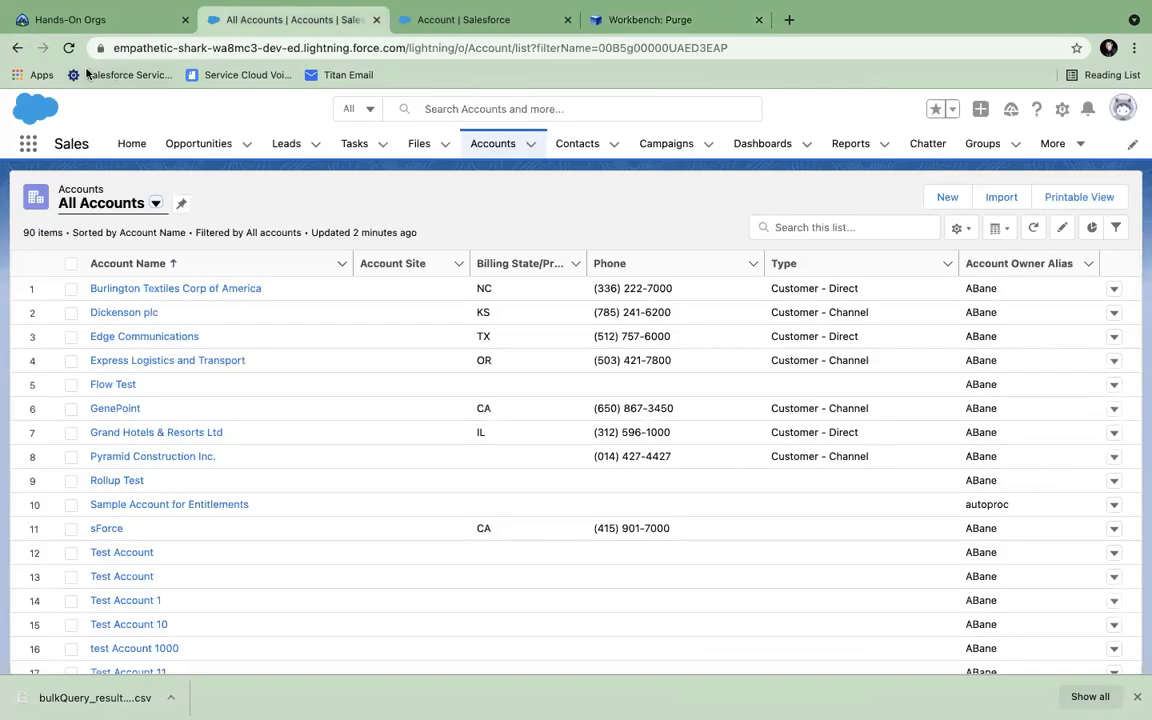
click(68, 48)
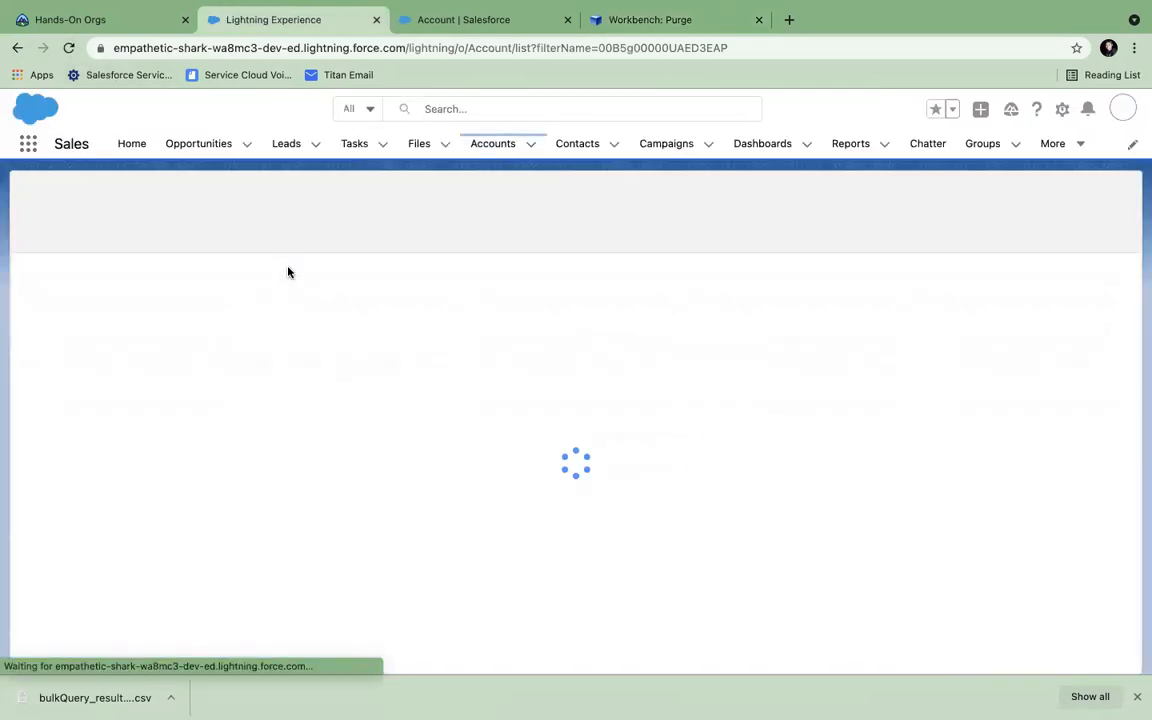
scroll(296, 386, down, 5)
scroll(294, 385, down, 5)
scroll(294, 385, up, 7)
scroll(294, 385, up, 4)
scroll(294, 385, down, 10)
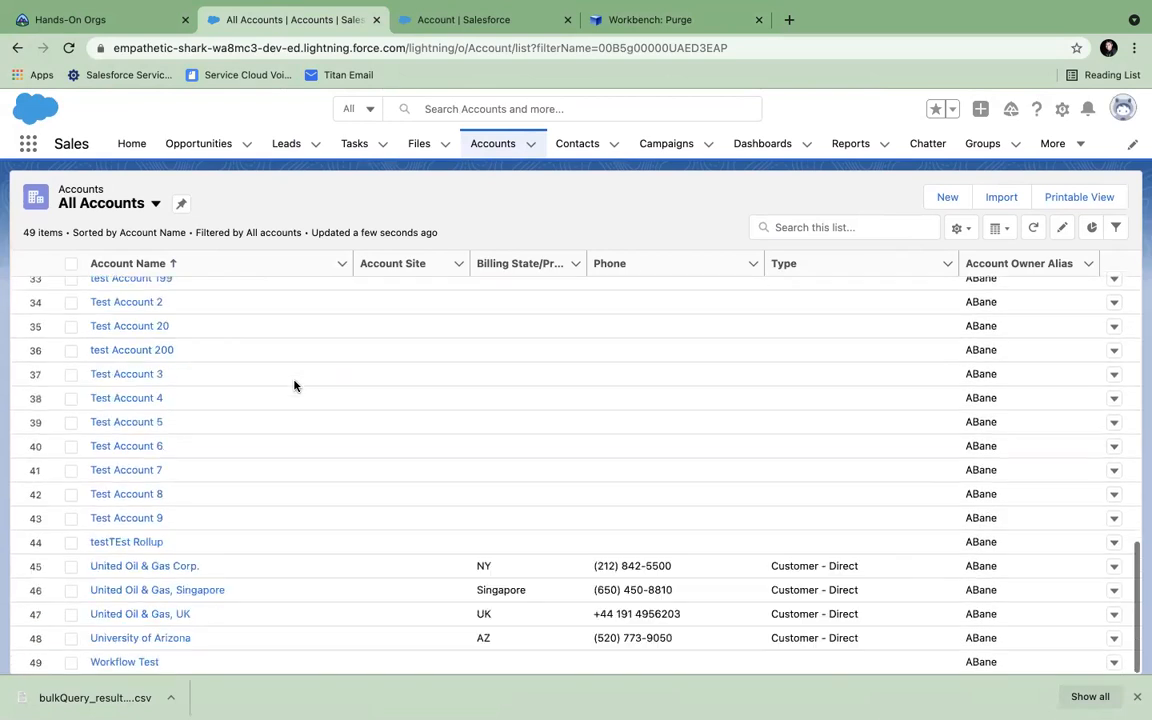
Look over the remaining accounts in the All Accounts list, the Account fields in Setup and the Workbench purge results
scroll(294, 385, up, 10)
scroll(294, 385, down, 10)
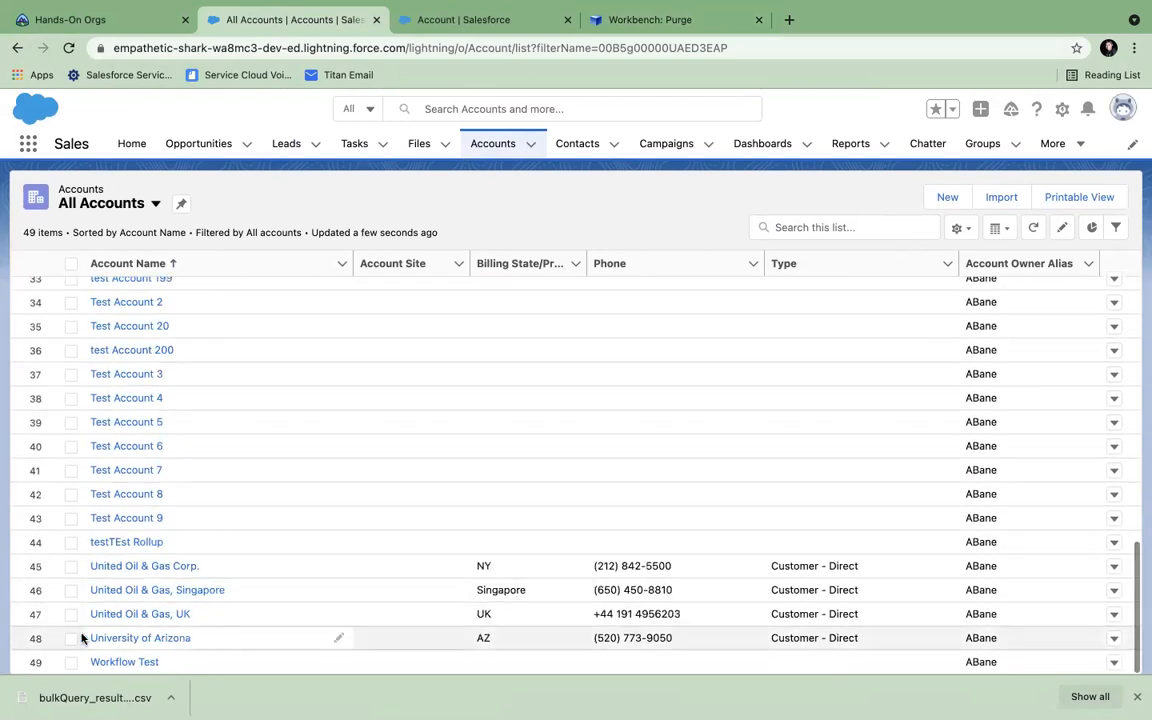
scroll(288, 614, up, 10)
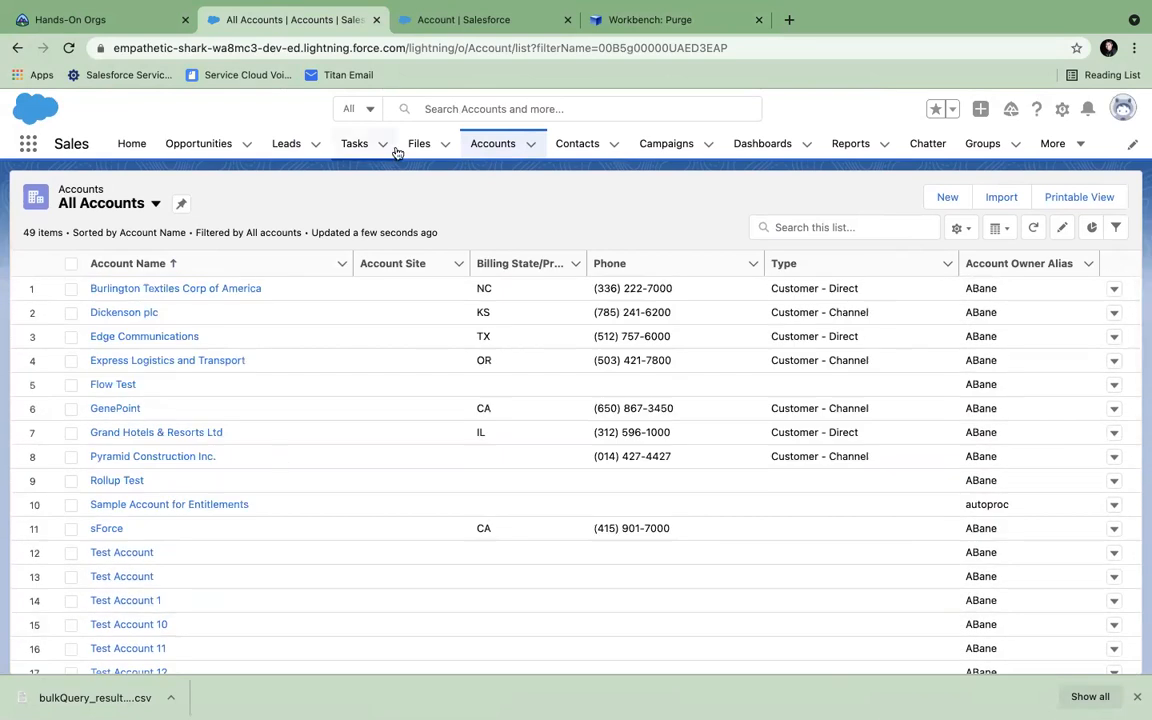
click(460, 21)
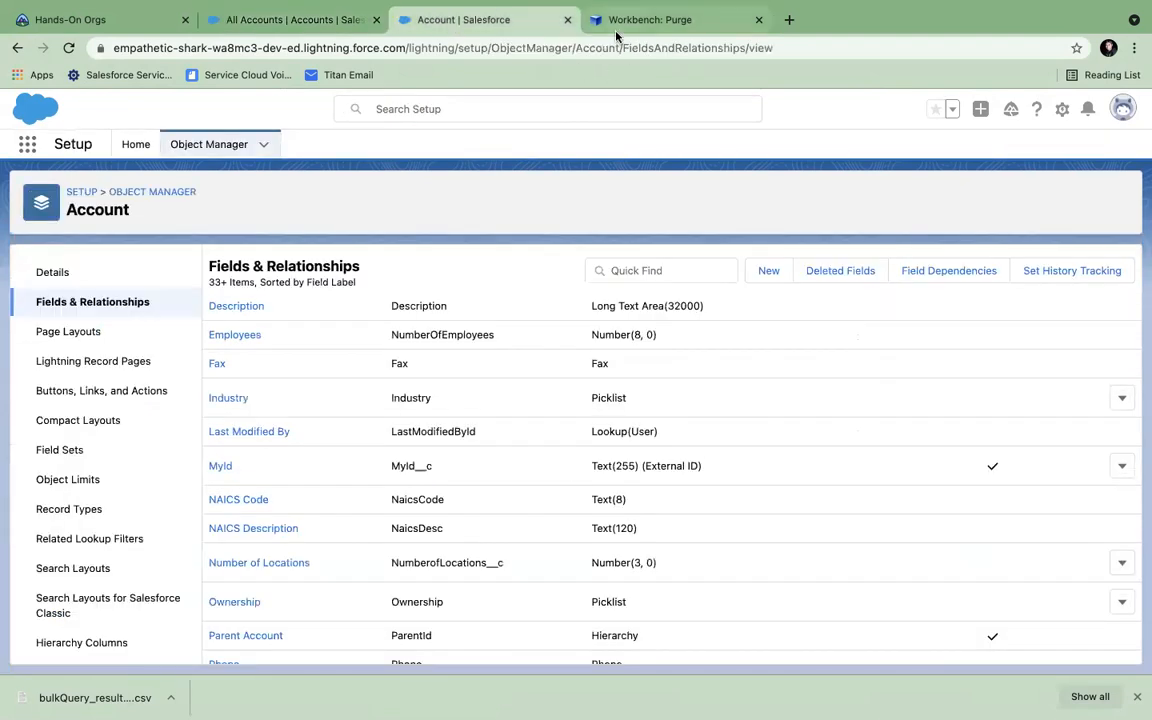
click(620, 21)
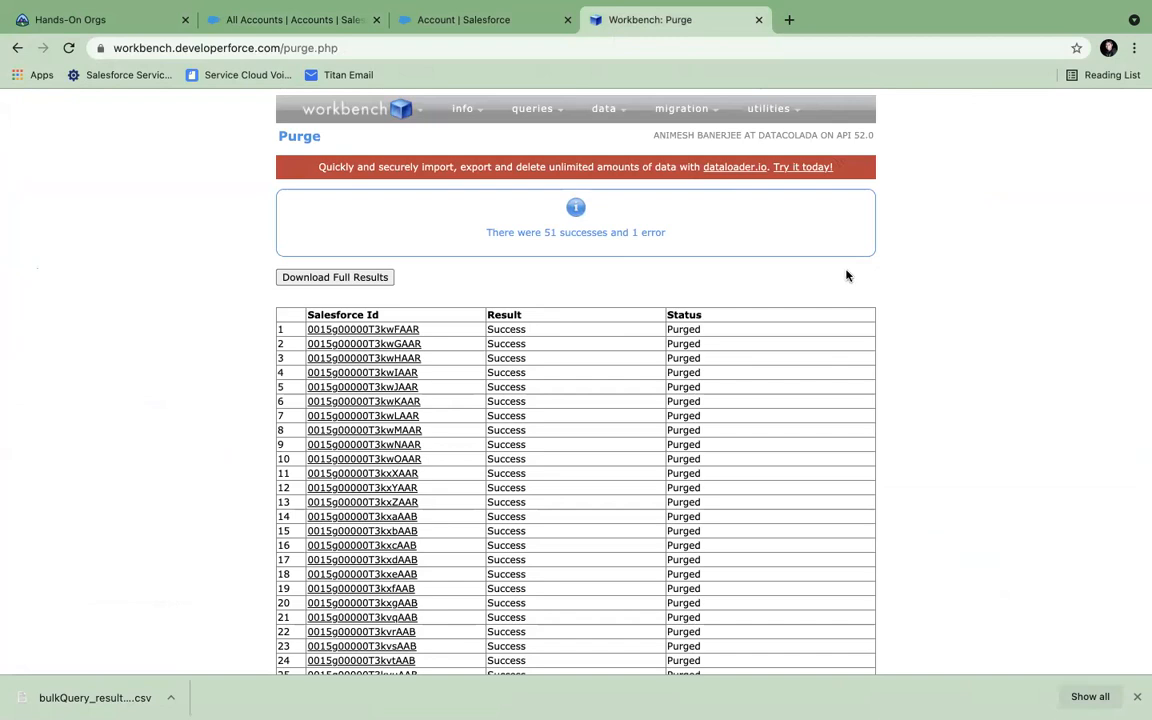
click(494, 27)
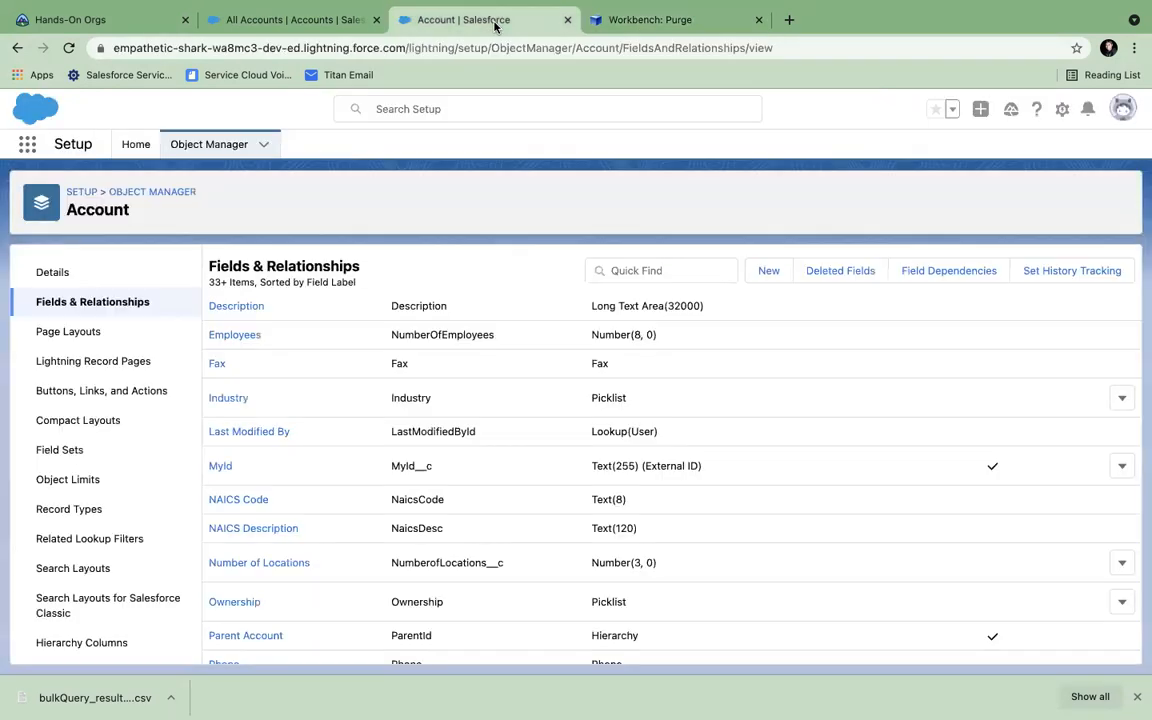
click(600, 22)
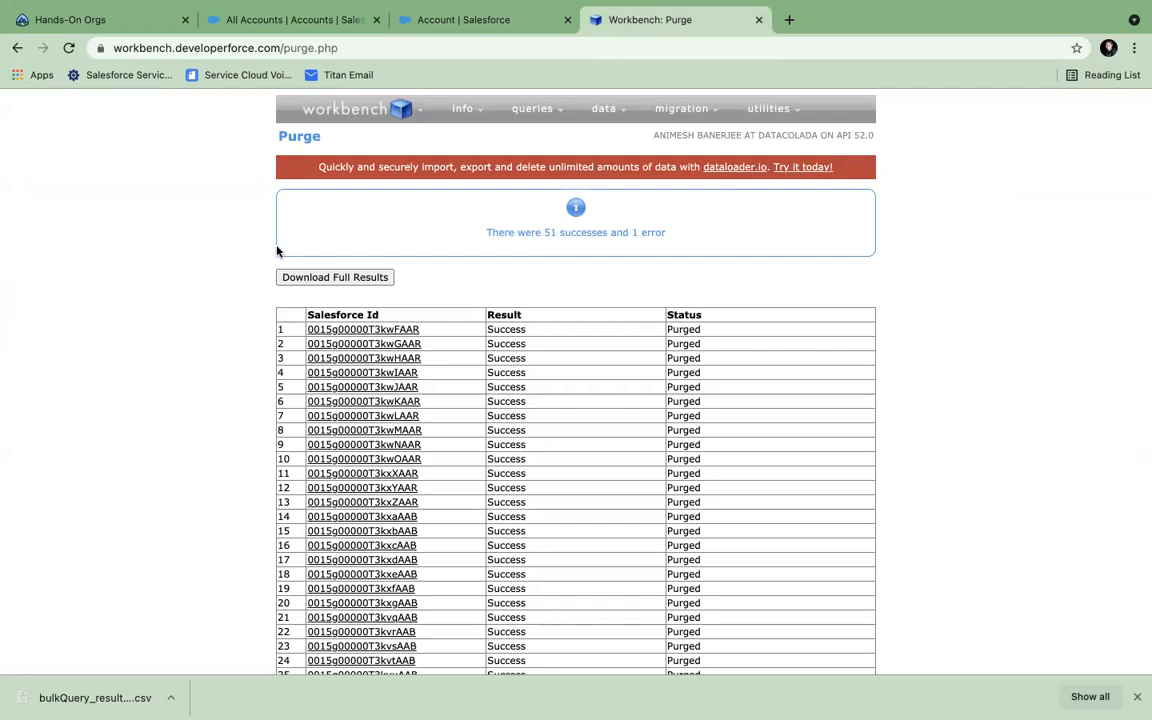
Open Salesforce Setup home in a new tab and open the Data Import Wizard by searching for "import"
click(442, 24)
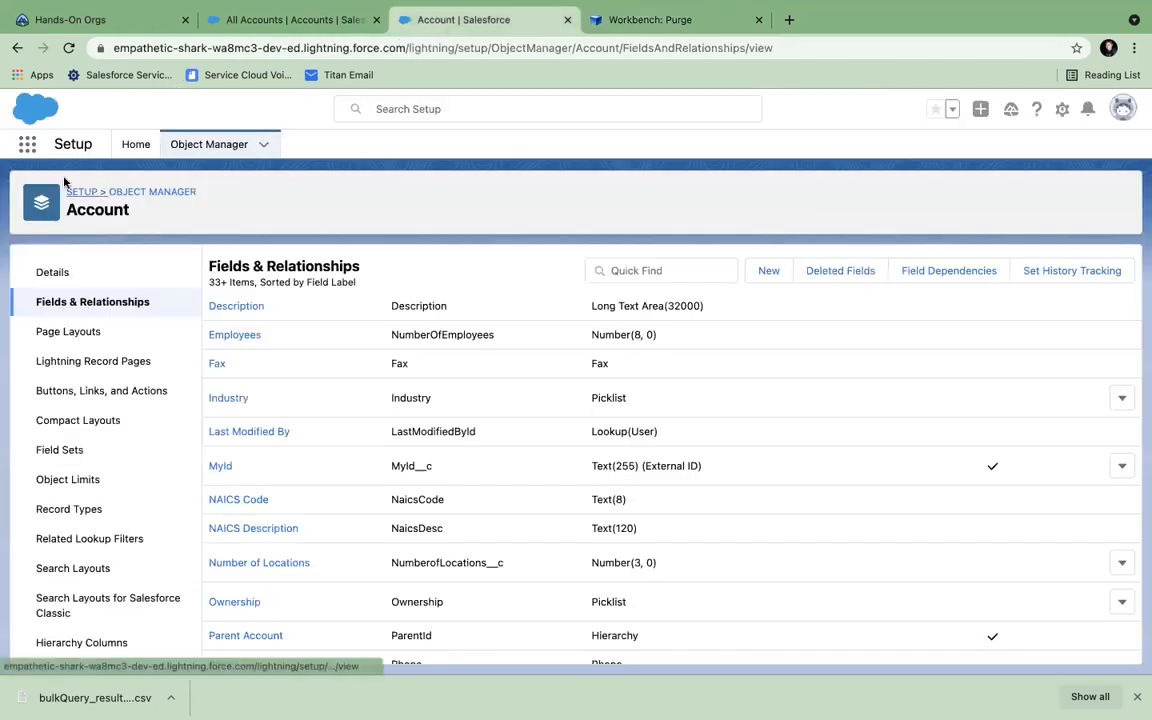
click(27, 146)
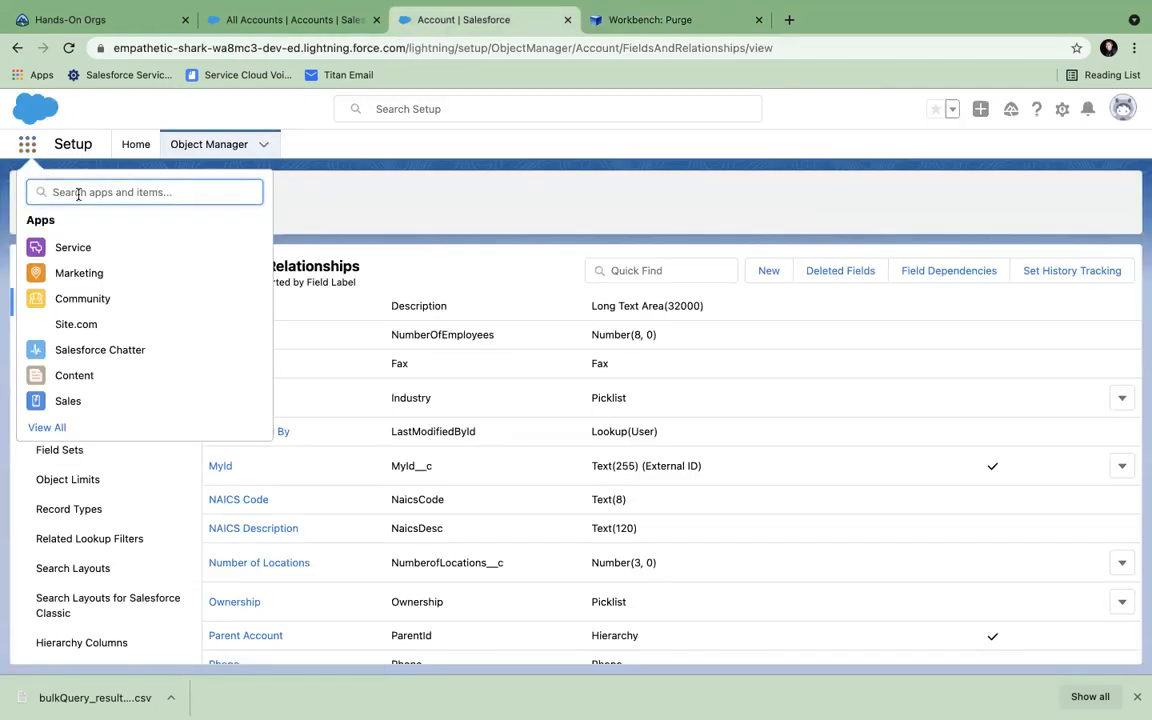
click(1061, 110)
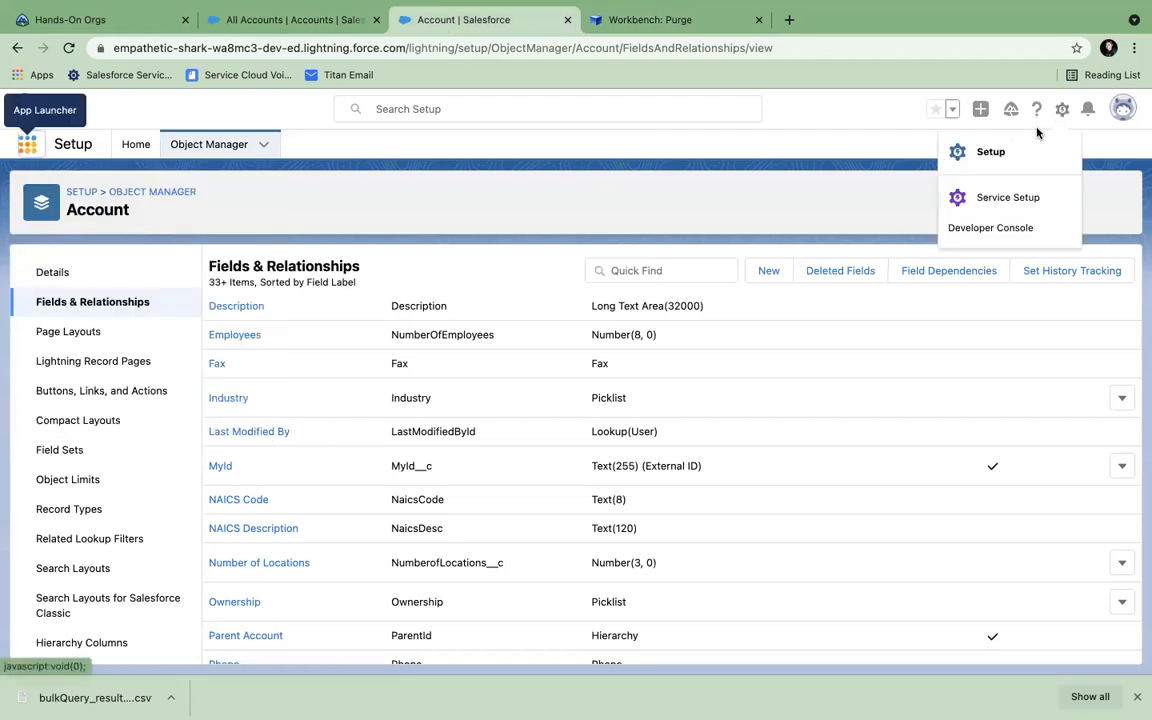
click(993, 154)
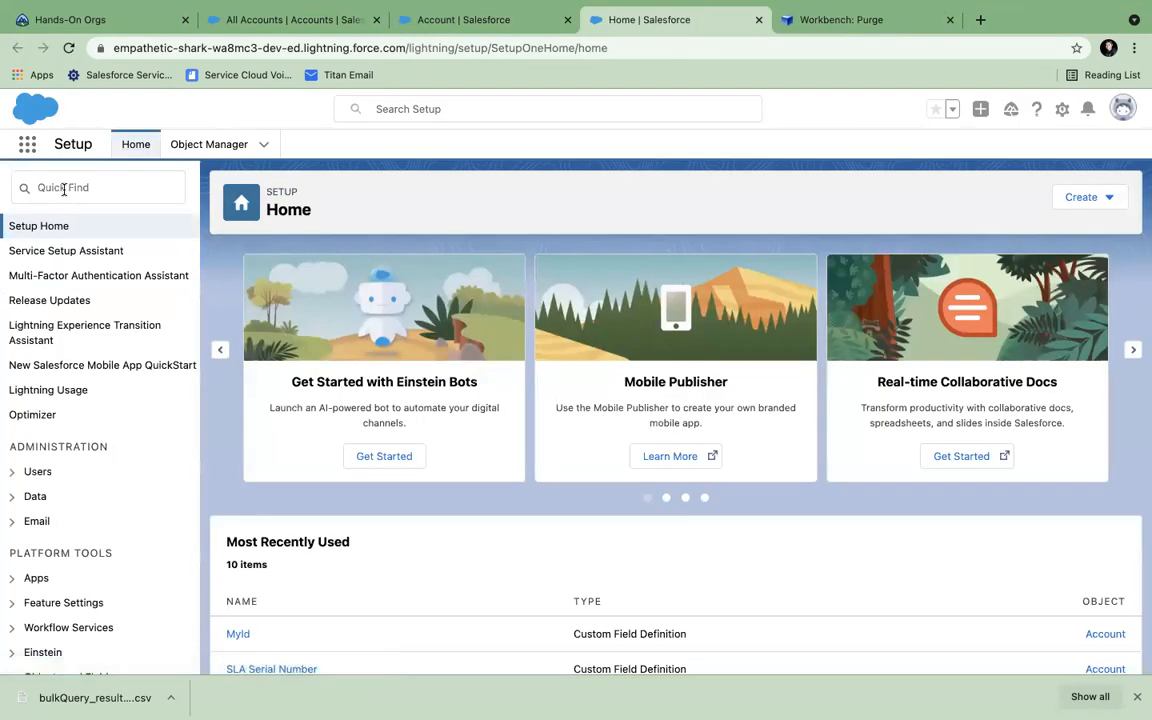
click(63, 189)
text(import)
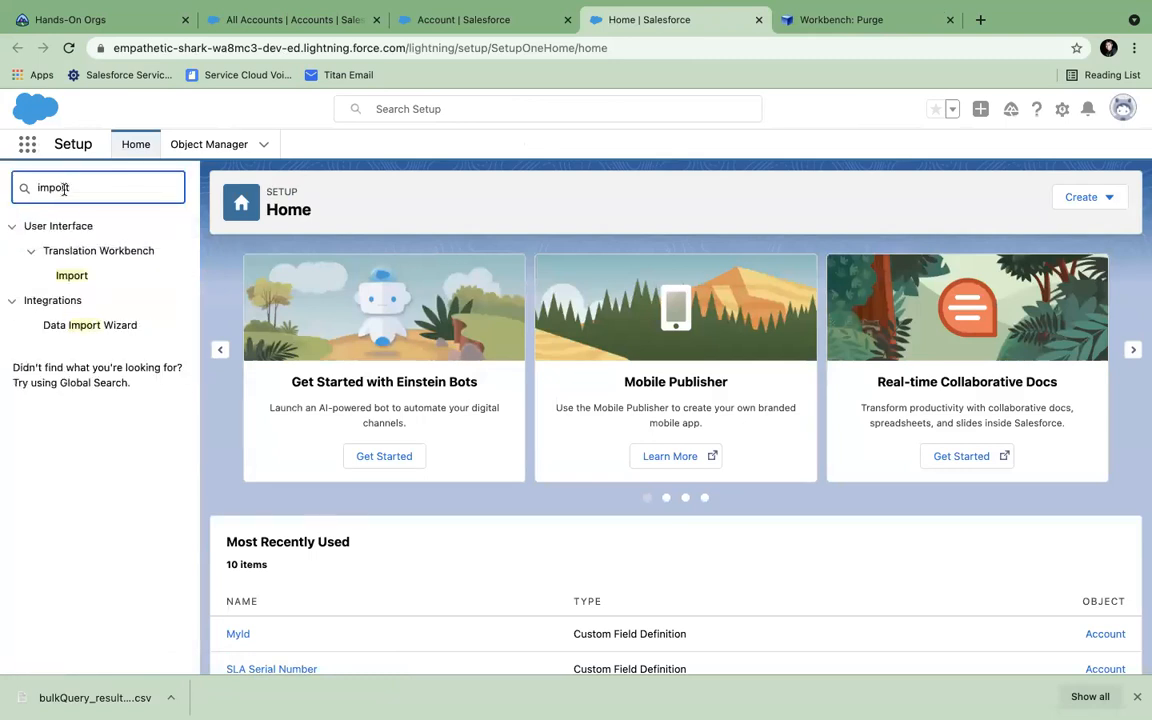
click(86, 330)
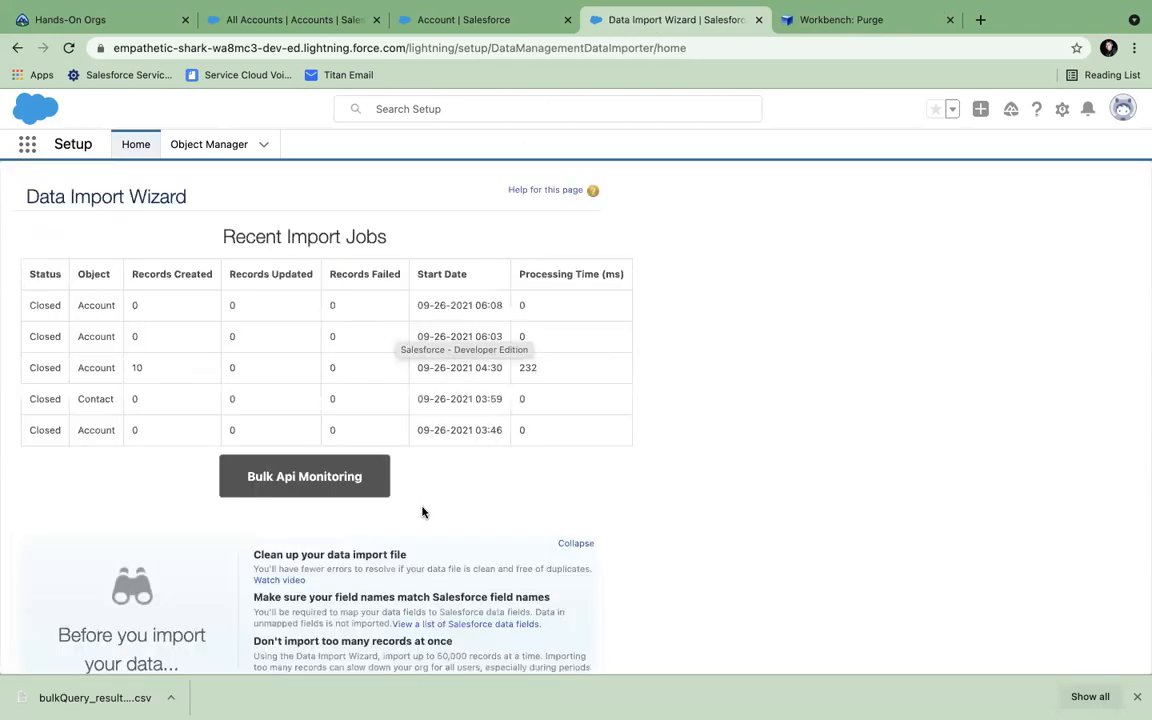
Launch the import wizard and set it to add new records for Accounts and Contacts
scroll(422, 512, down, 5)
click(332, 487)
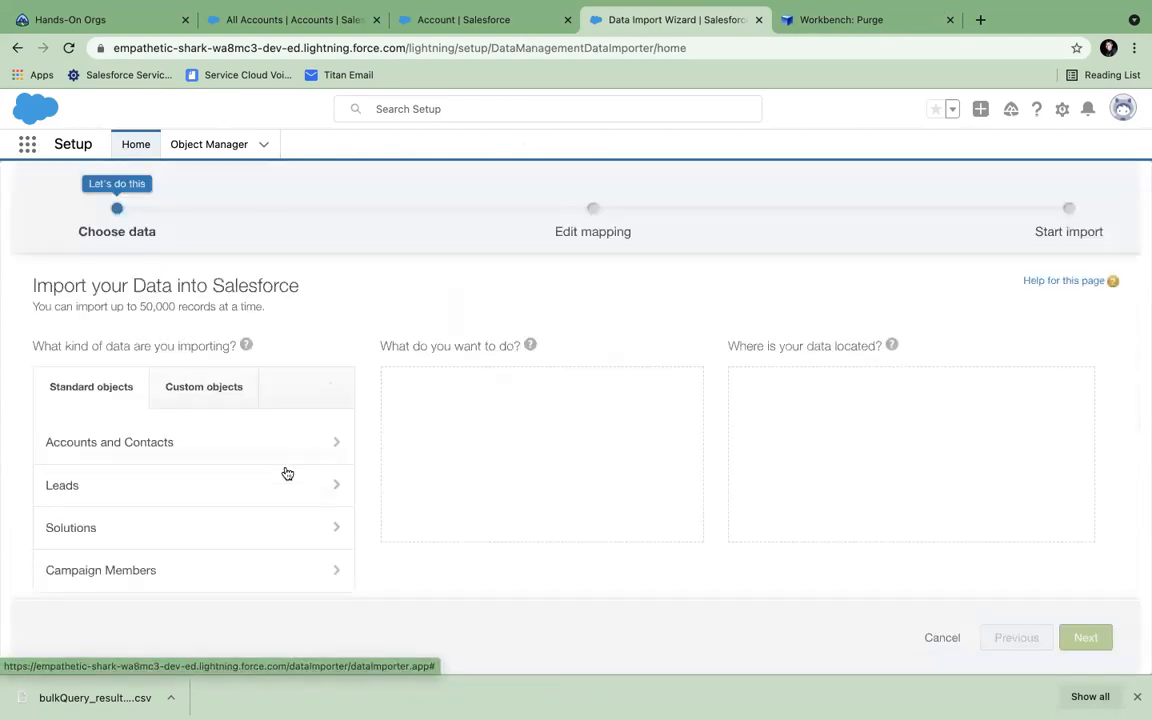
click(150, 441)
click(486, 390)
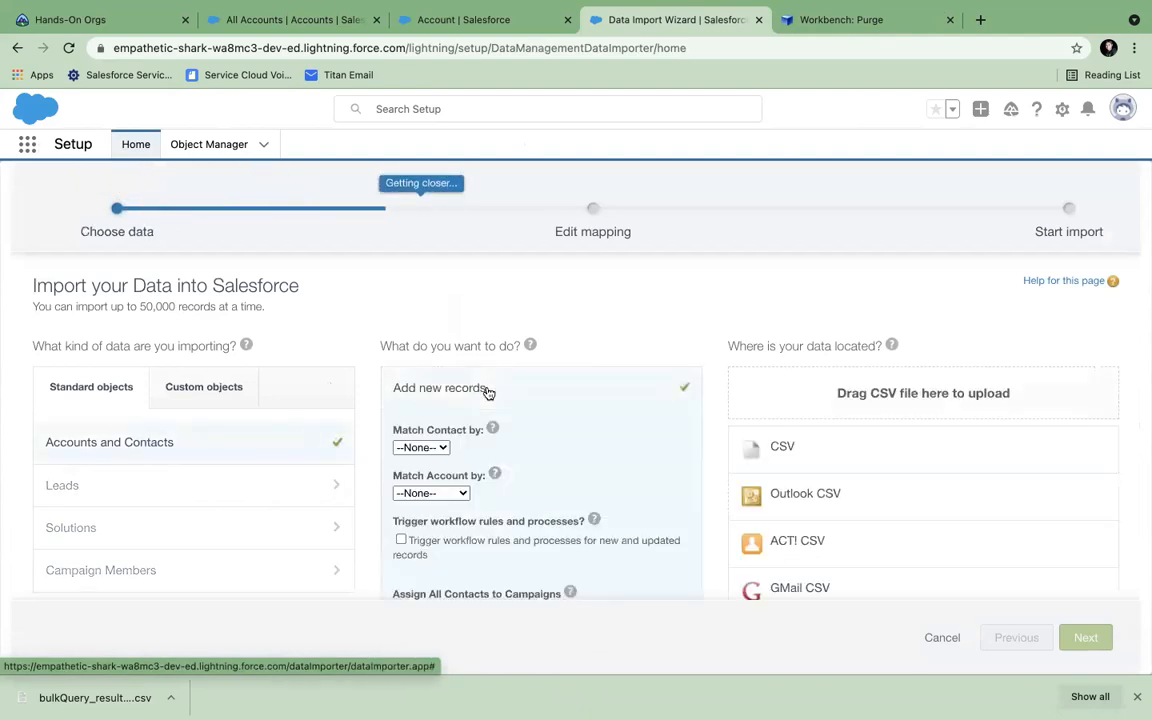
Choose NewAccounts.csv from Downloads as the comma-separated CSV source and proceed to the field mapping
click(783, 452)
click(798, 493)
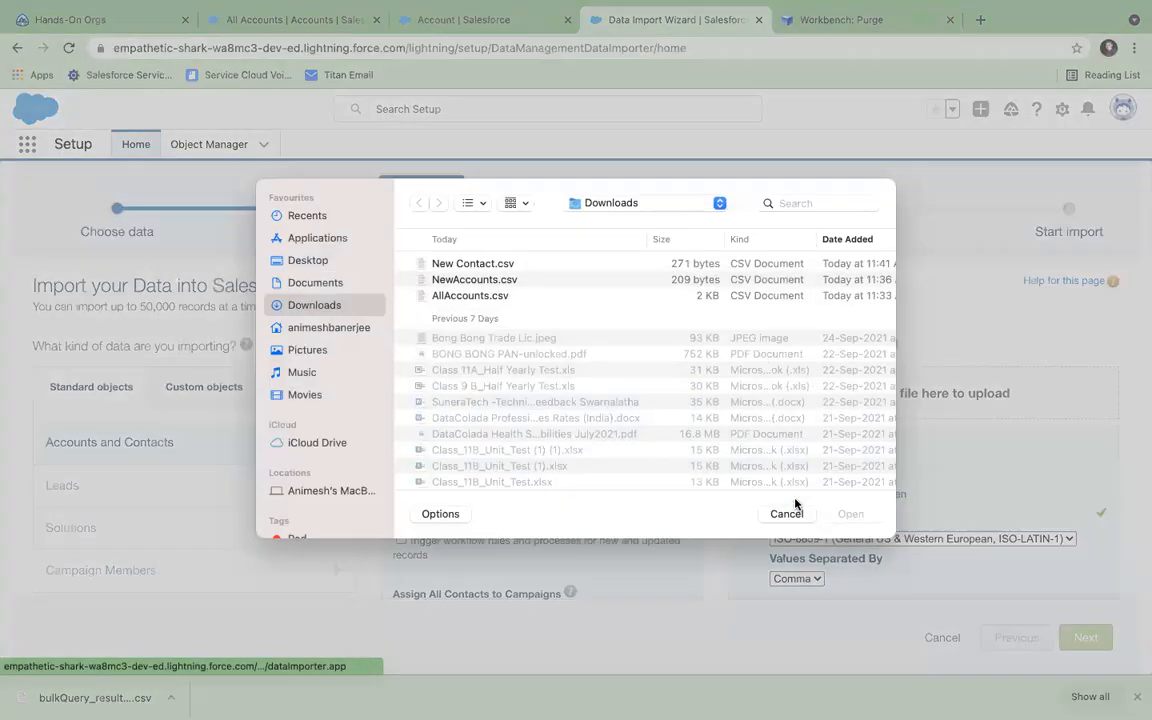
click(478, 284)
click(849, 516)
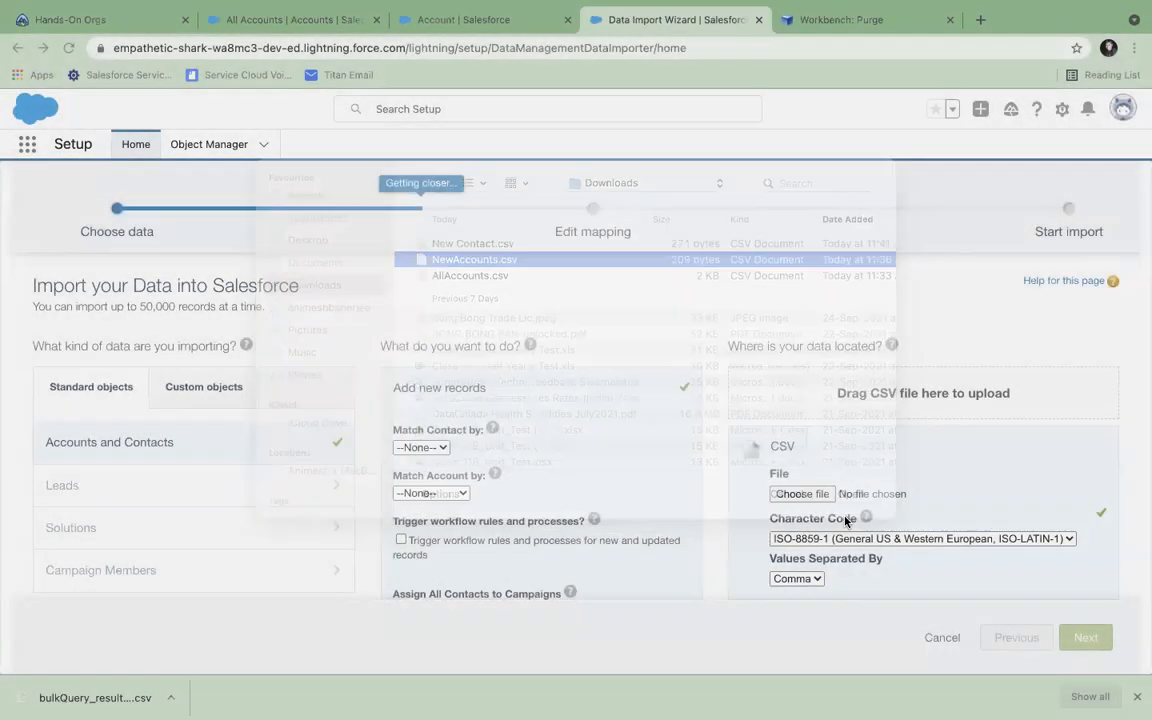
scroll(843, 522, down, 3)
click(1080, 642)
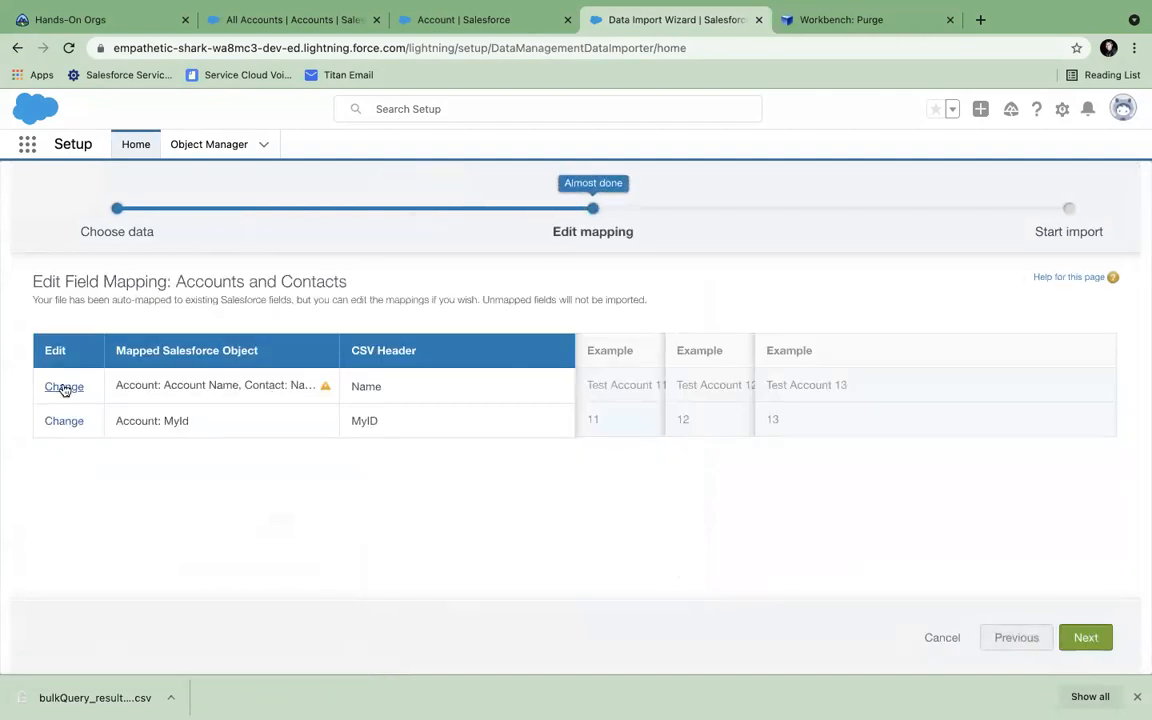
Map the Name column only to Account: Account Name by removing Contact: Name from its mapping
click(66, 390)
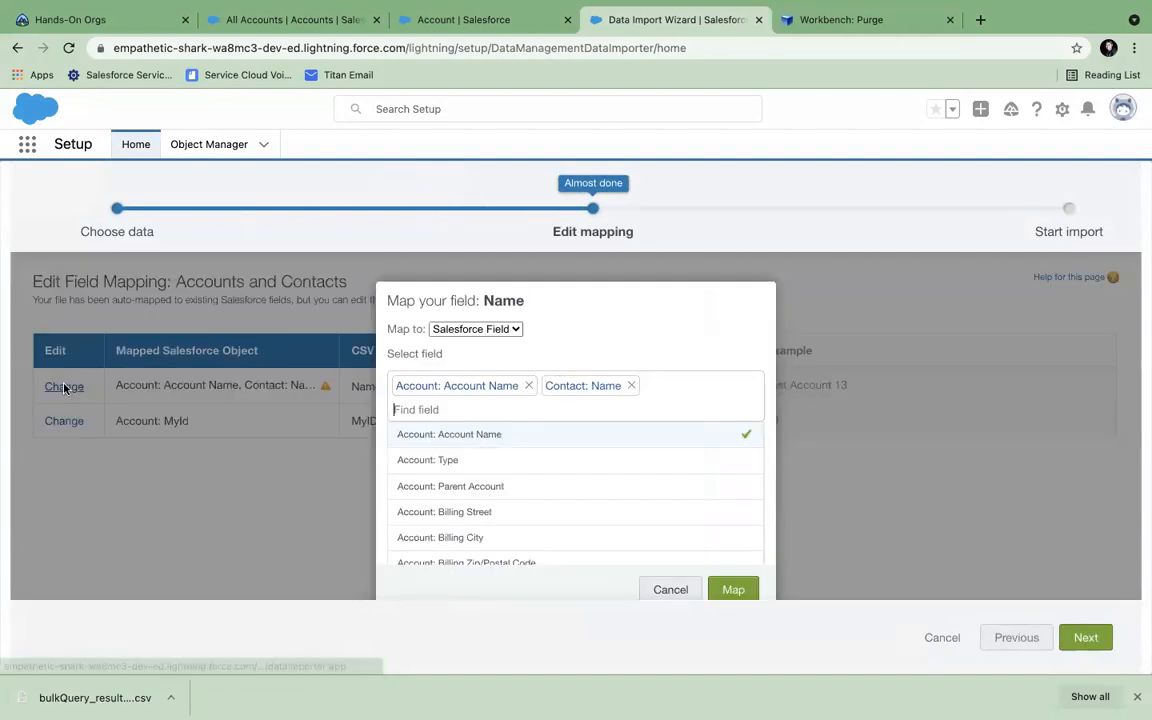
click(632, 385)
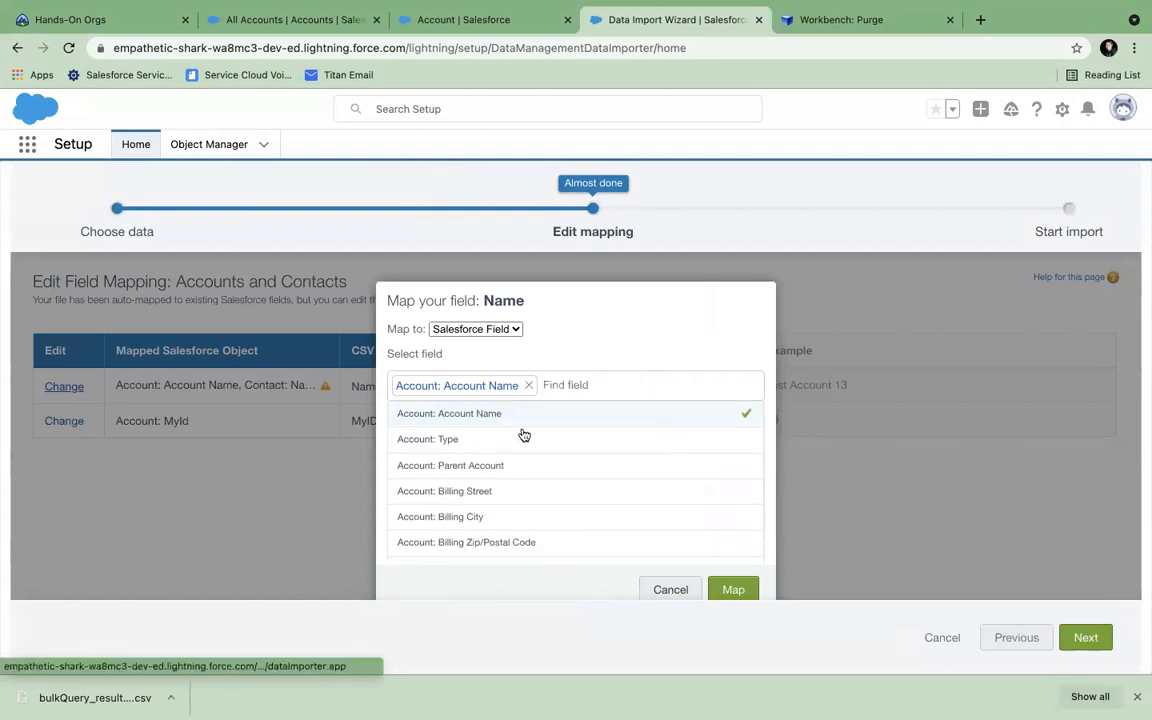
click(735, 589)
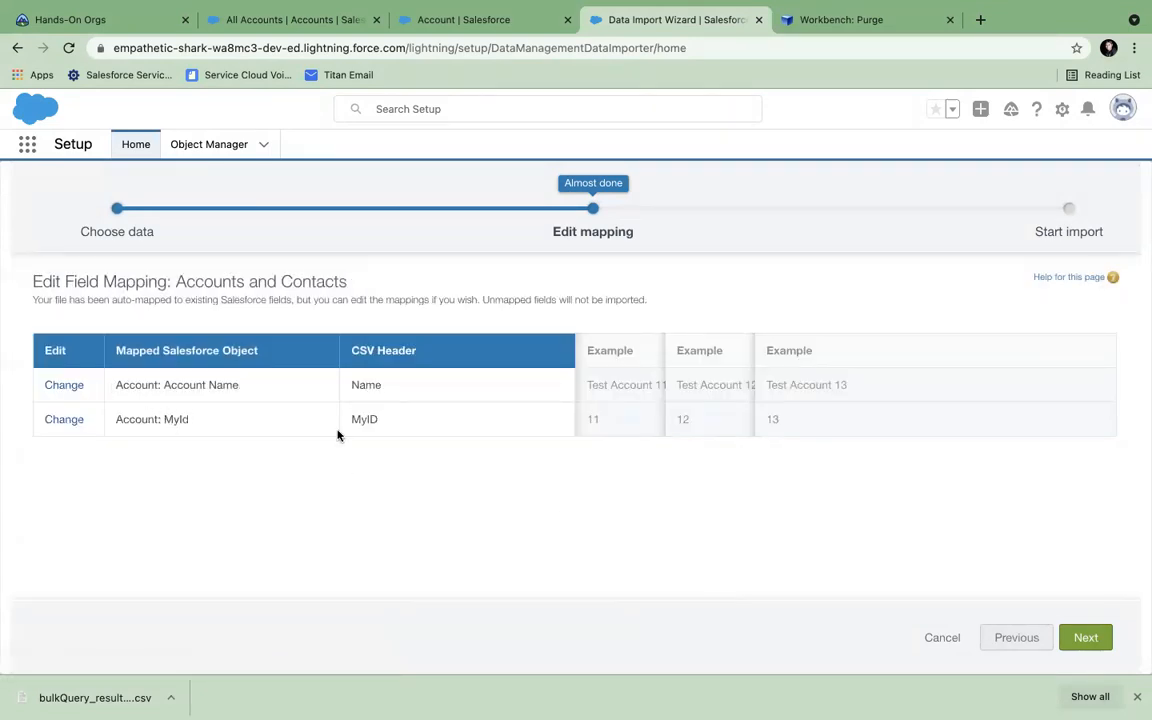
Start the account import, view its bulk data load job, and check the wizard's recent import jobs
click(1090, 641)
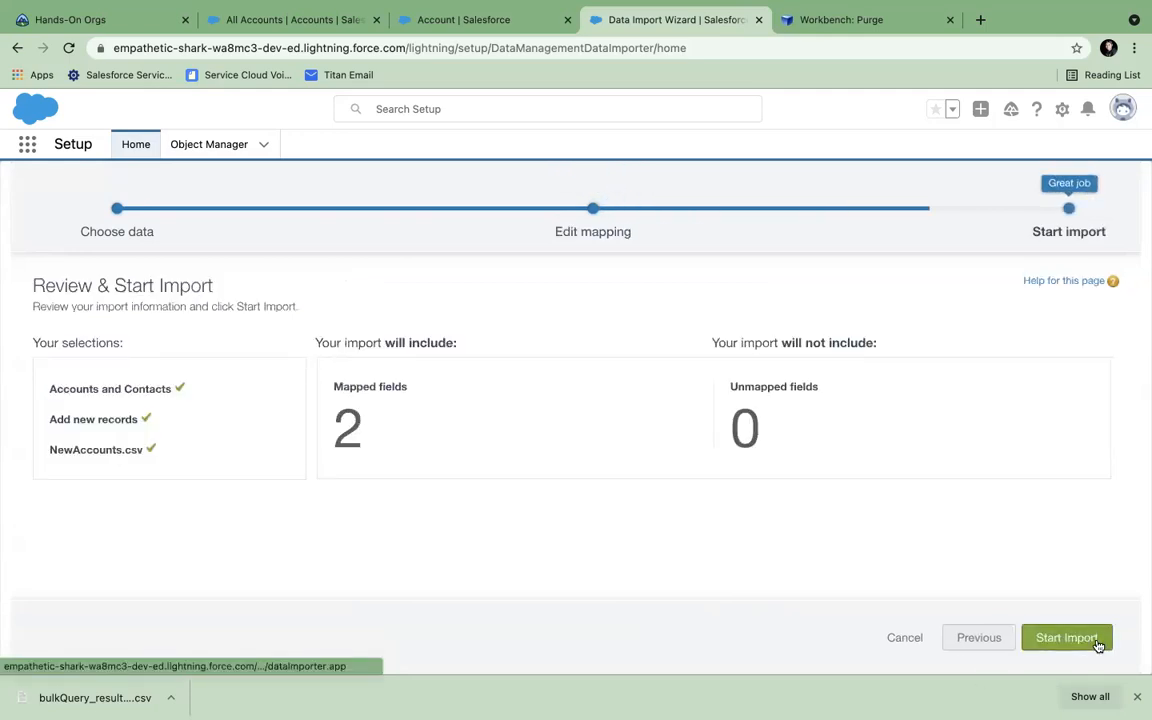
click(1085, 645)
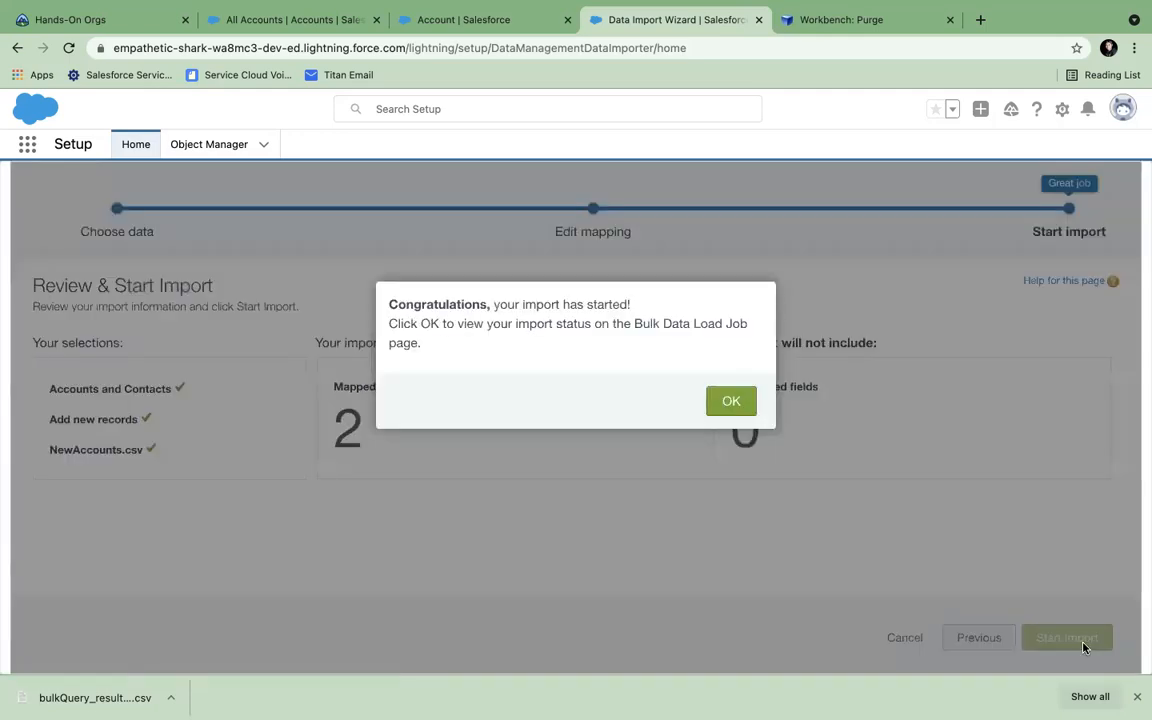
click(728, 402)
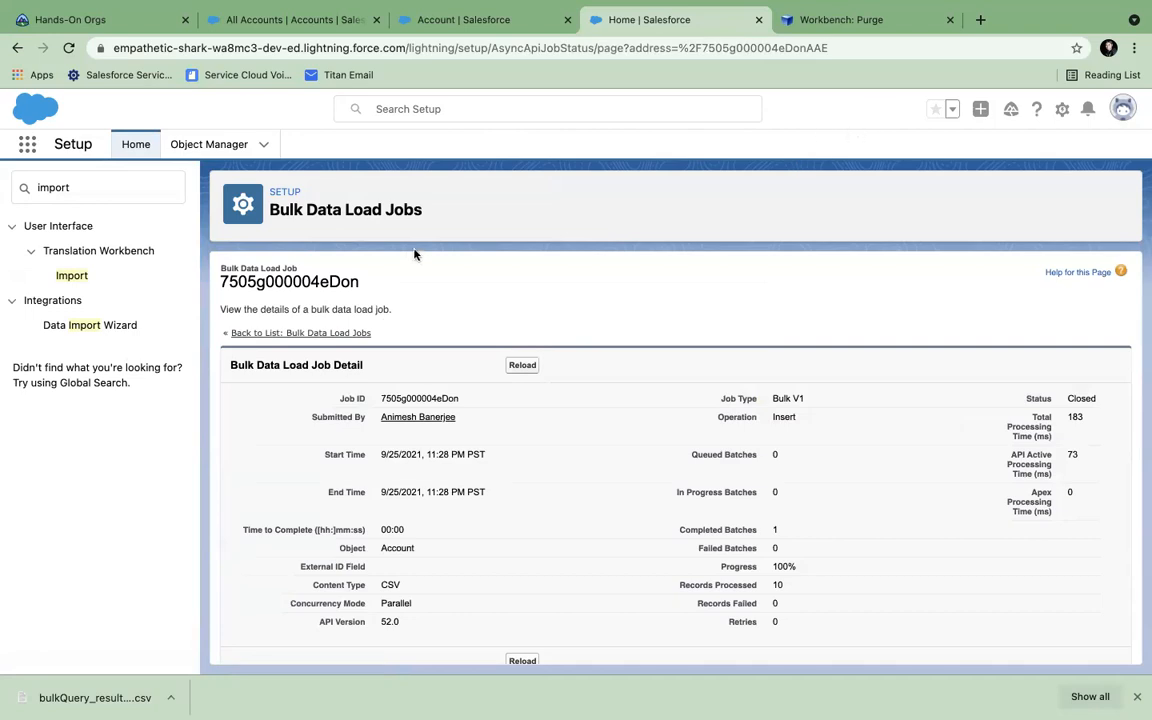
click(132, 327)
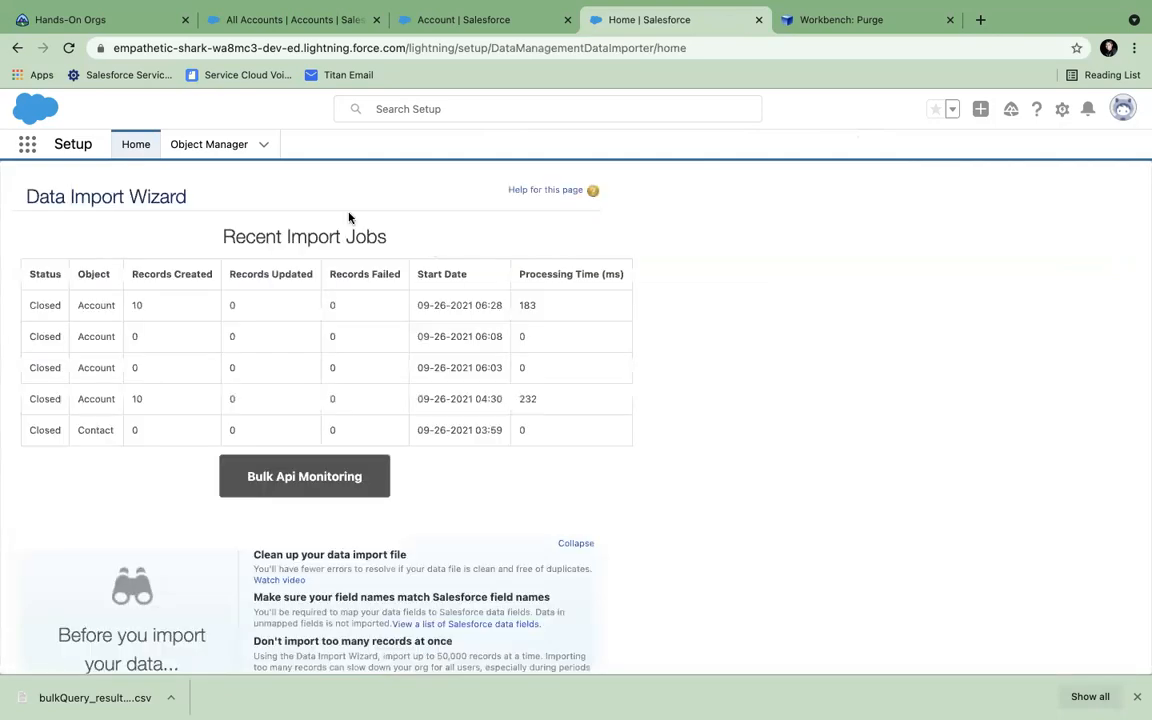
Return to Setup home and open the Dataloader.io page by searching for "datalo"
click(28, 145)
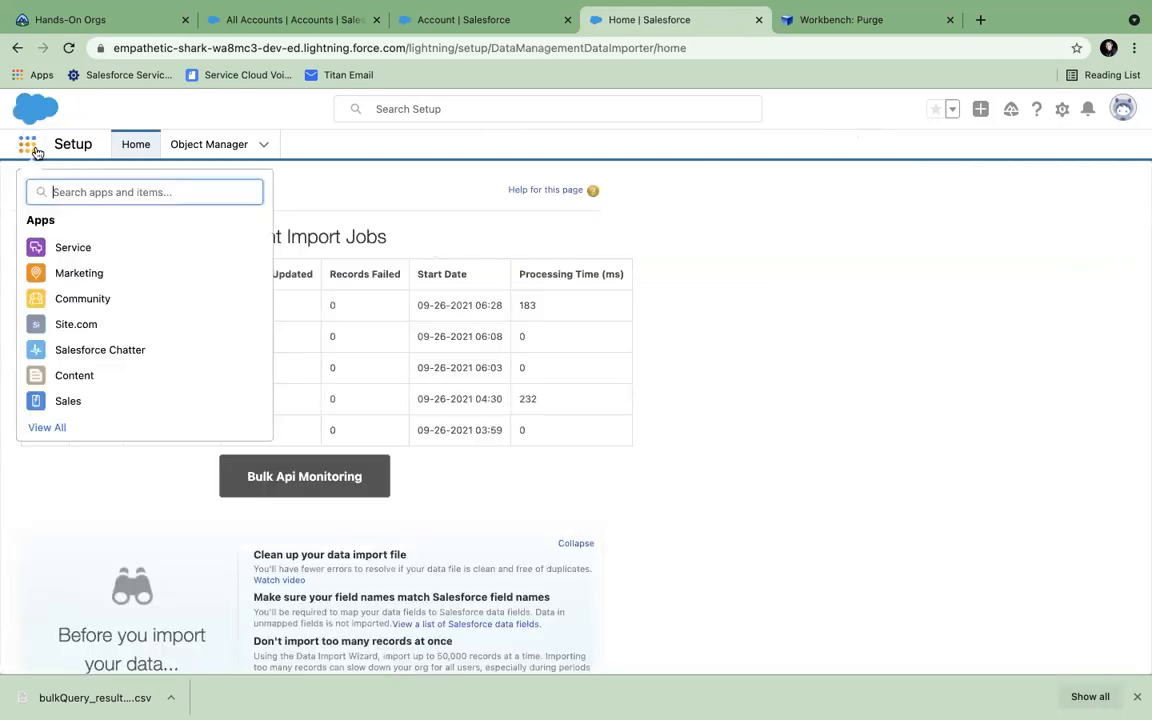
click(131, 147)
click(72, 185)
key(super+a)
text(dataloca)
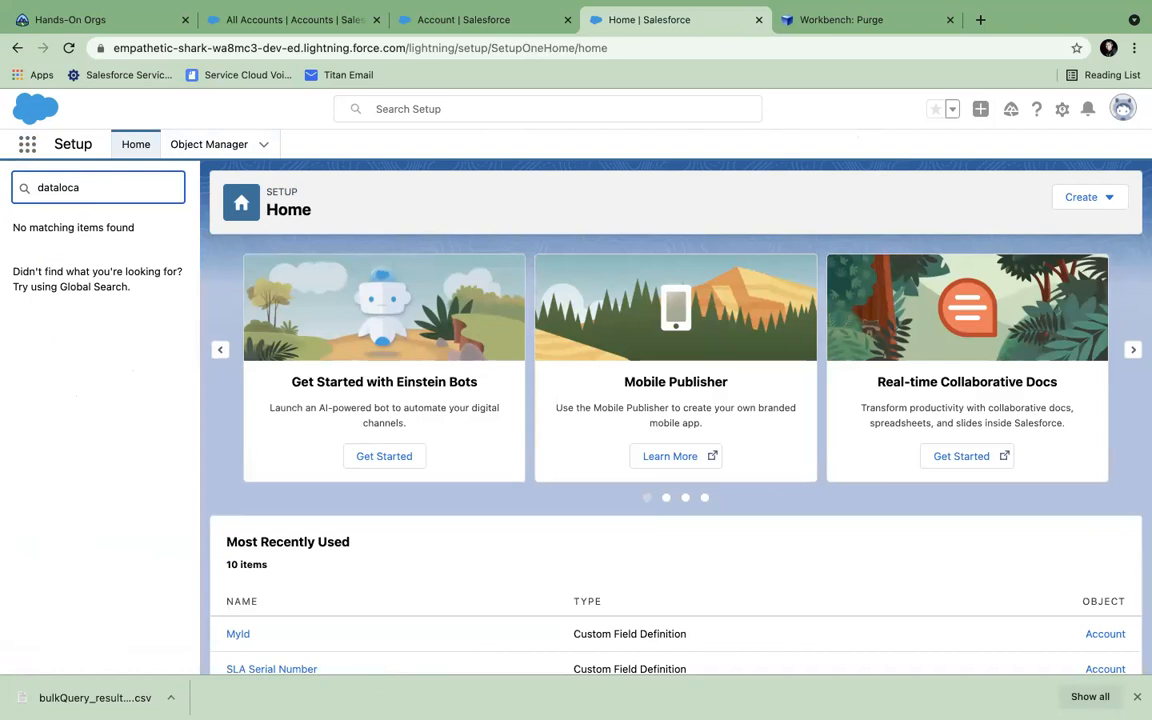
key(BackSpace)
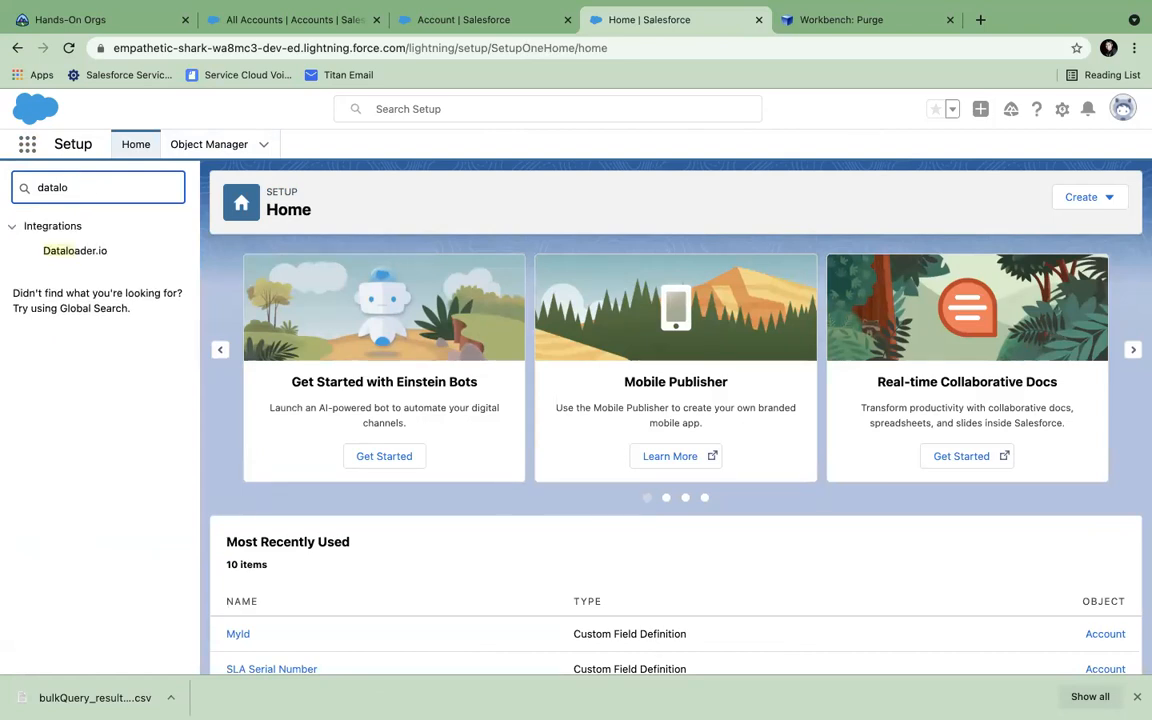
click(85, 255)
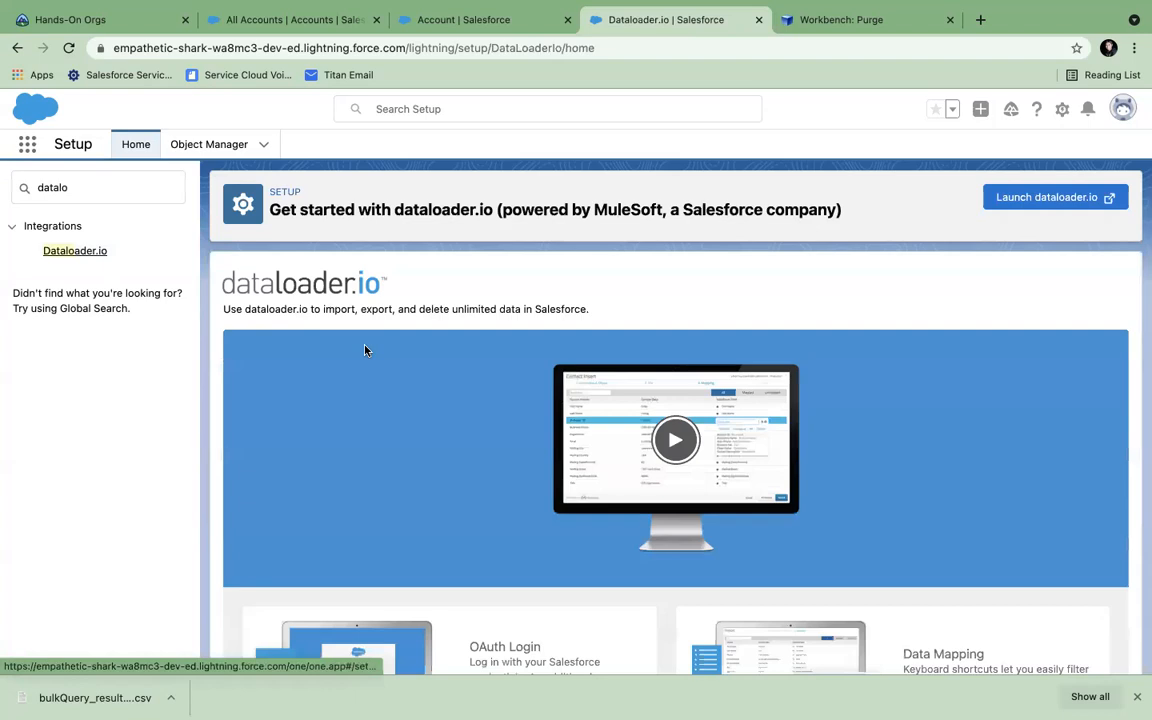
Look over the Dataloader.io overview, launch dataloader.io and confirm the redirect to the external site
scroll(365, 347, down, 5)
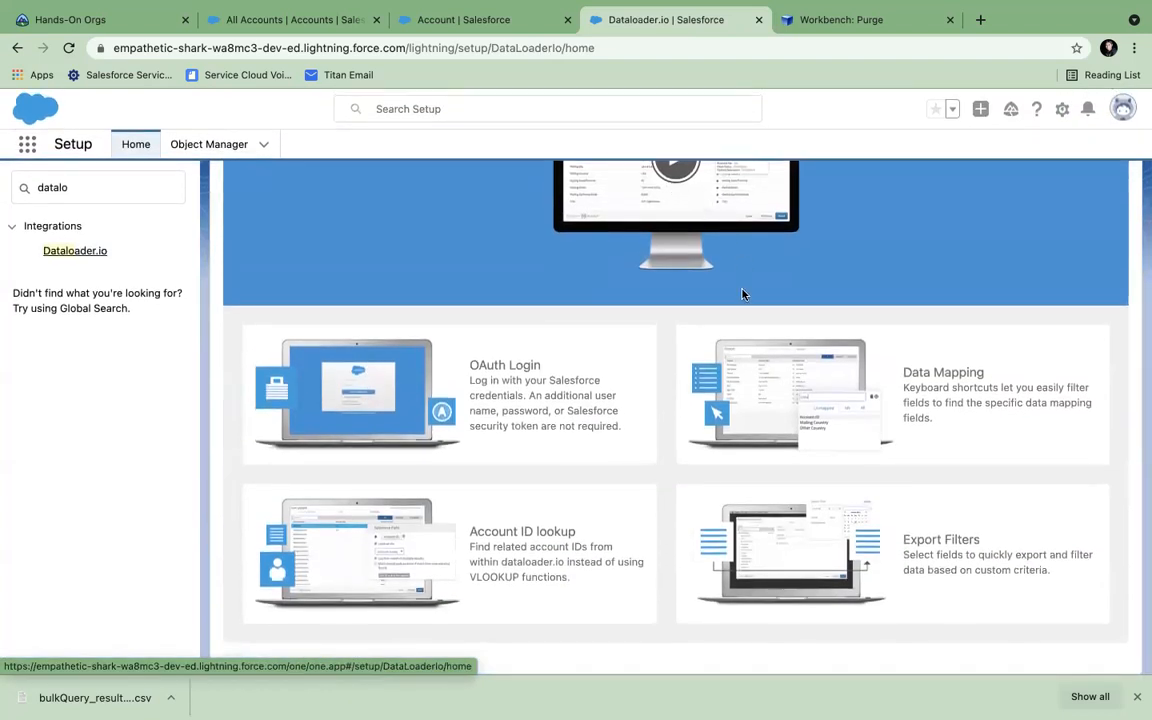
scroll(745, 294, up, 3)
click(1041, 196)
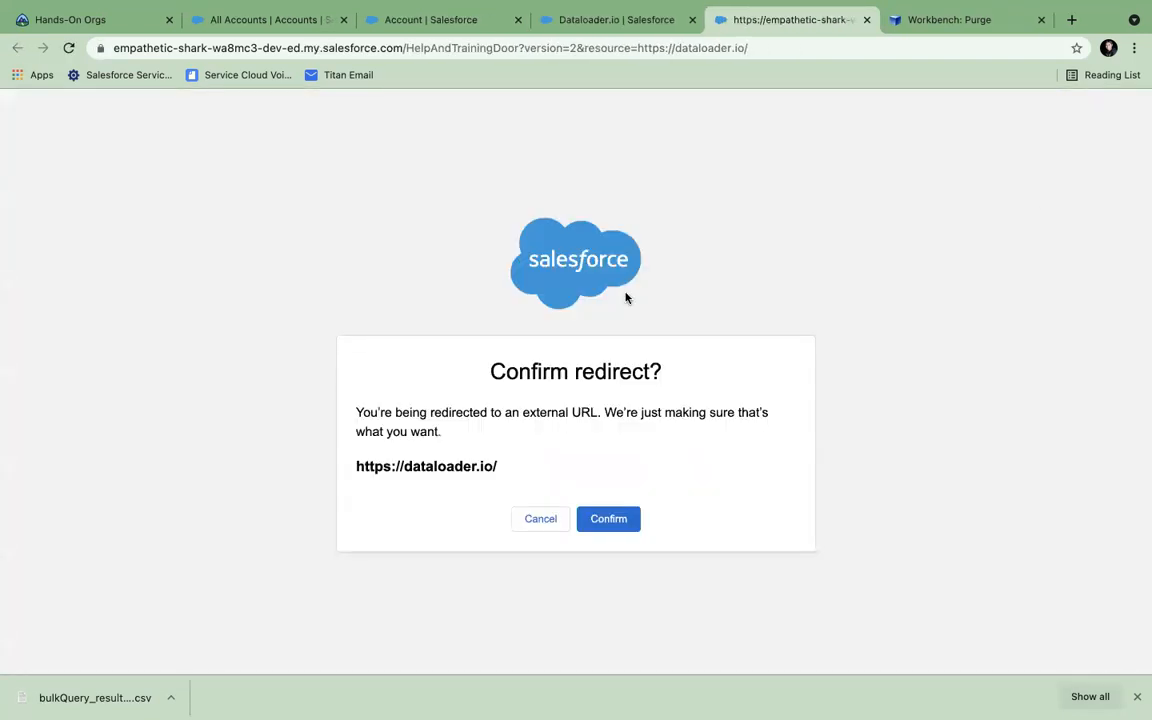
click(604, 526)
Log in to dataloader.io with Salesforce, using the Production environment
scroll(437, 432, down, 1)
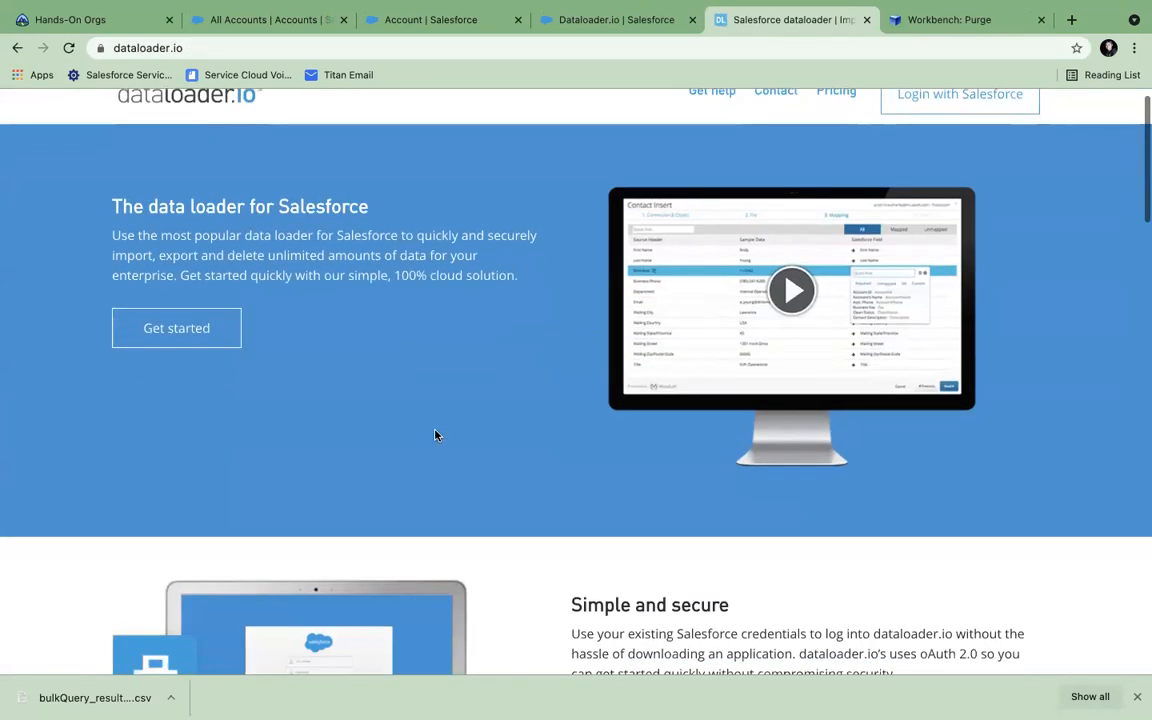
scroll(435, 435, up, 1)
click(936, 123)
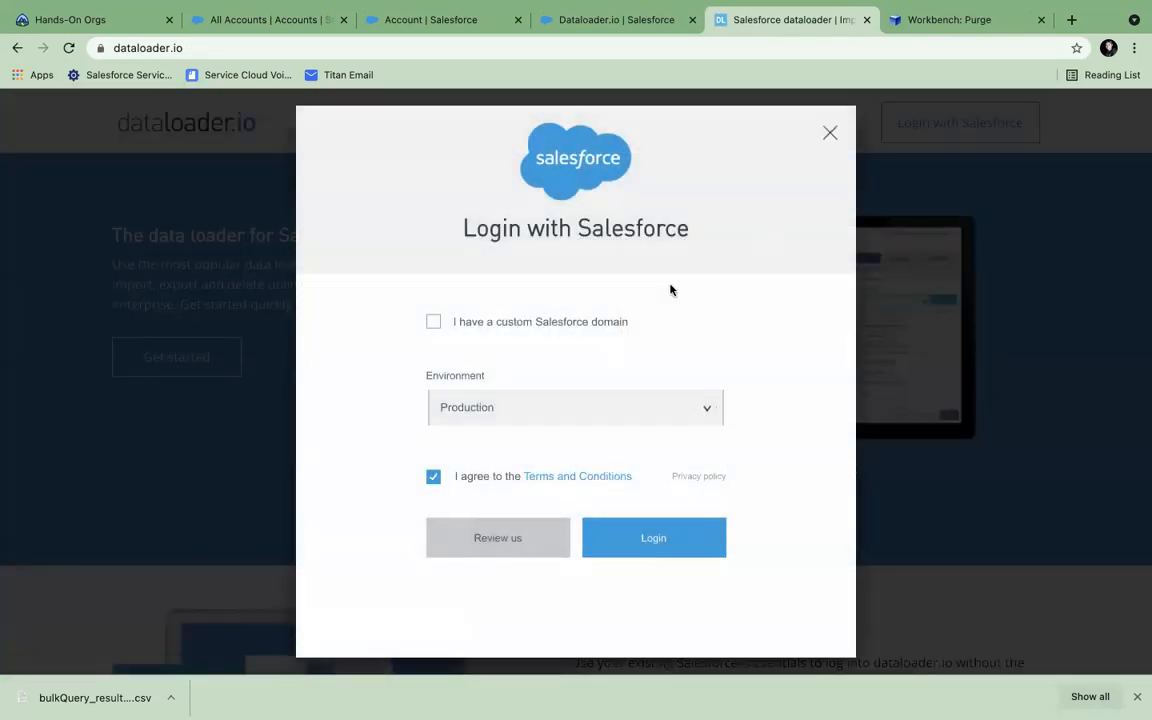
click(638, 535)
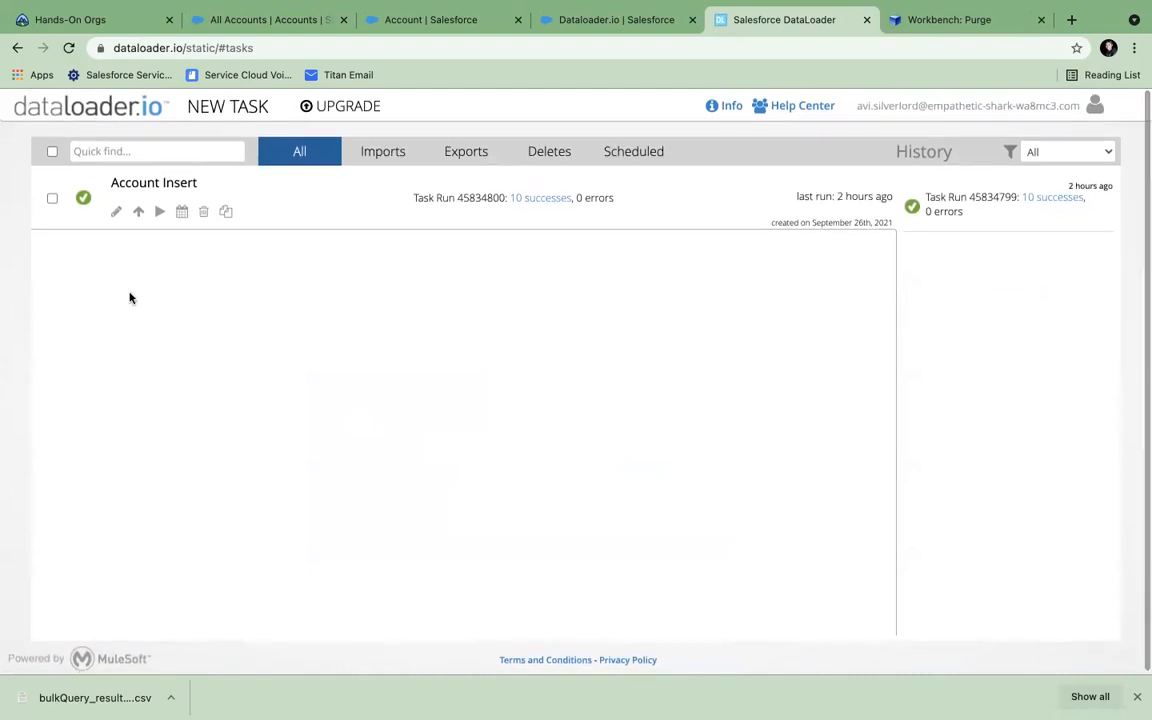
Edit the Account Insert import task, keeping the Insert operation on the Account object, and upload NewAccounts.csv as its source file
click(380, 160)
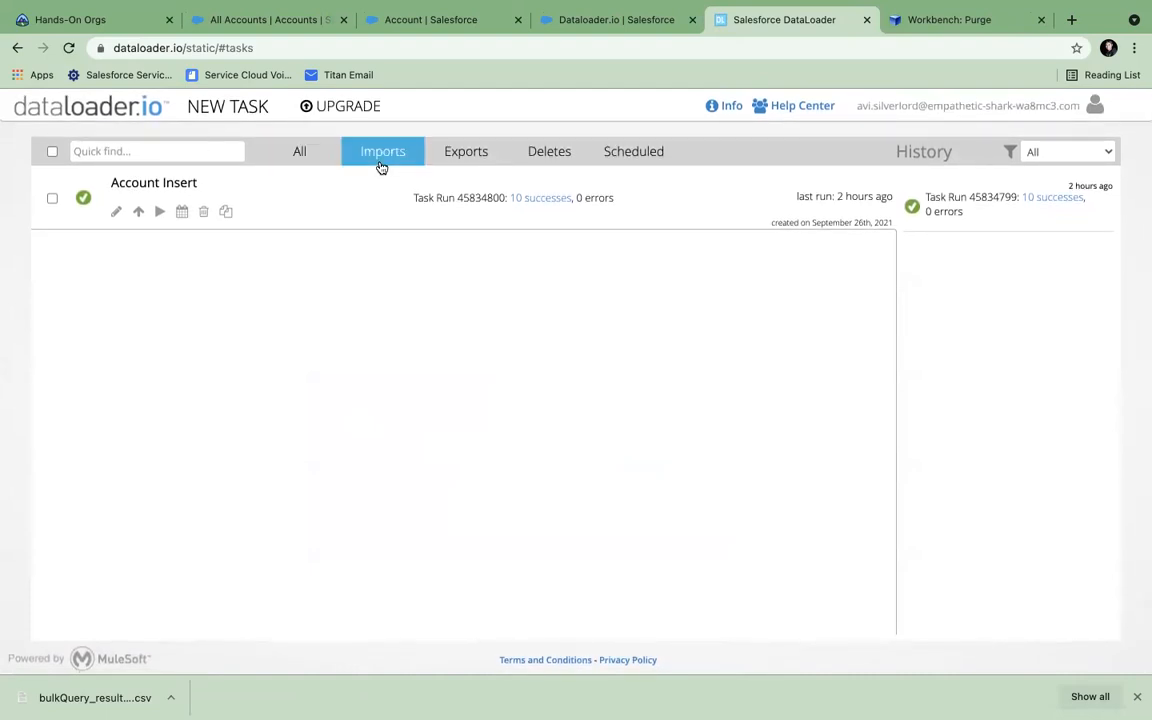
click(115, 215)
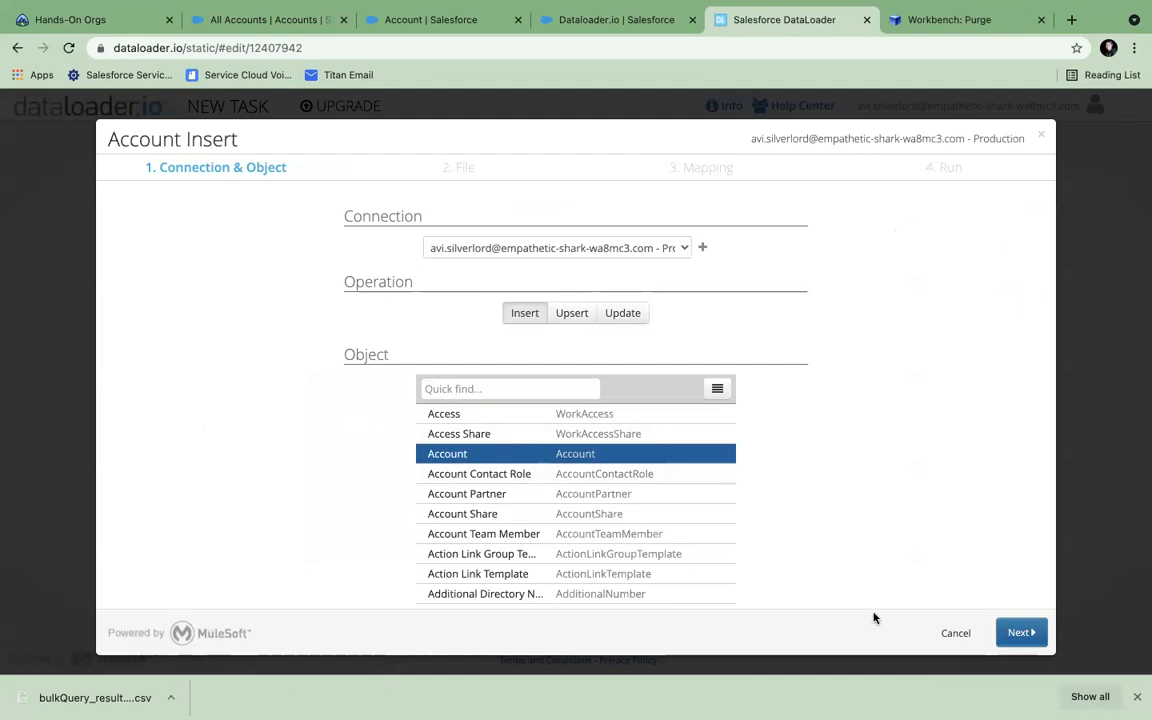
click(1036, 633)
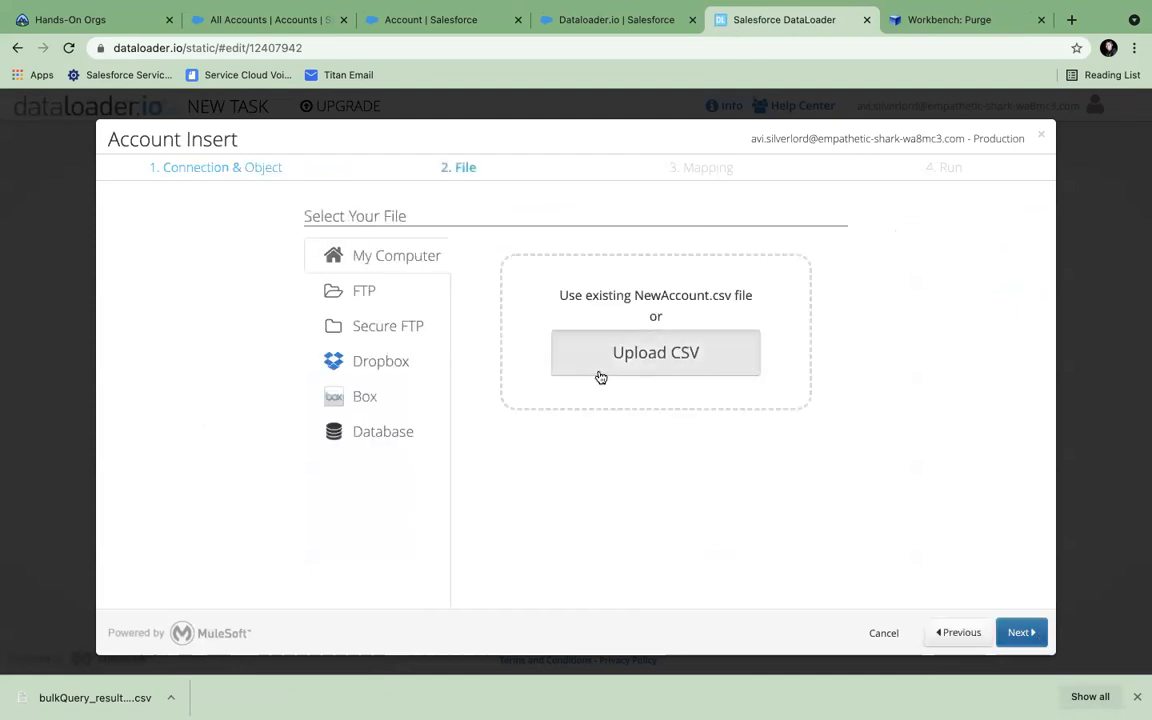
click(597, 374)
click(491, 282)
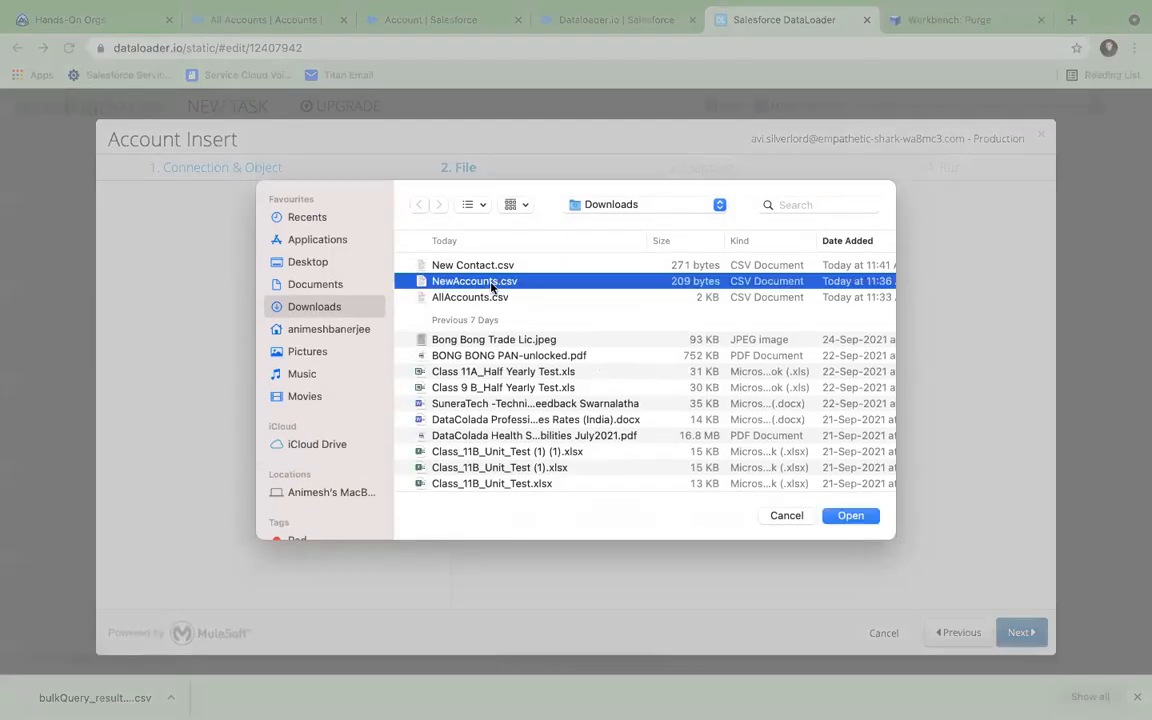
click(849, 516)
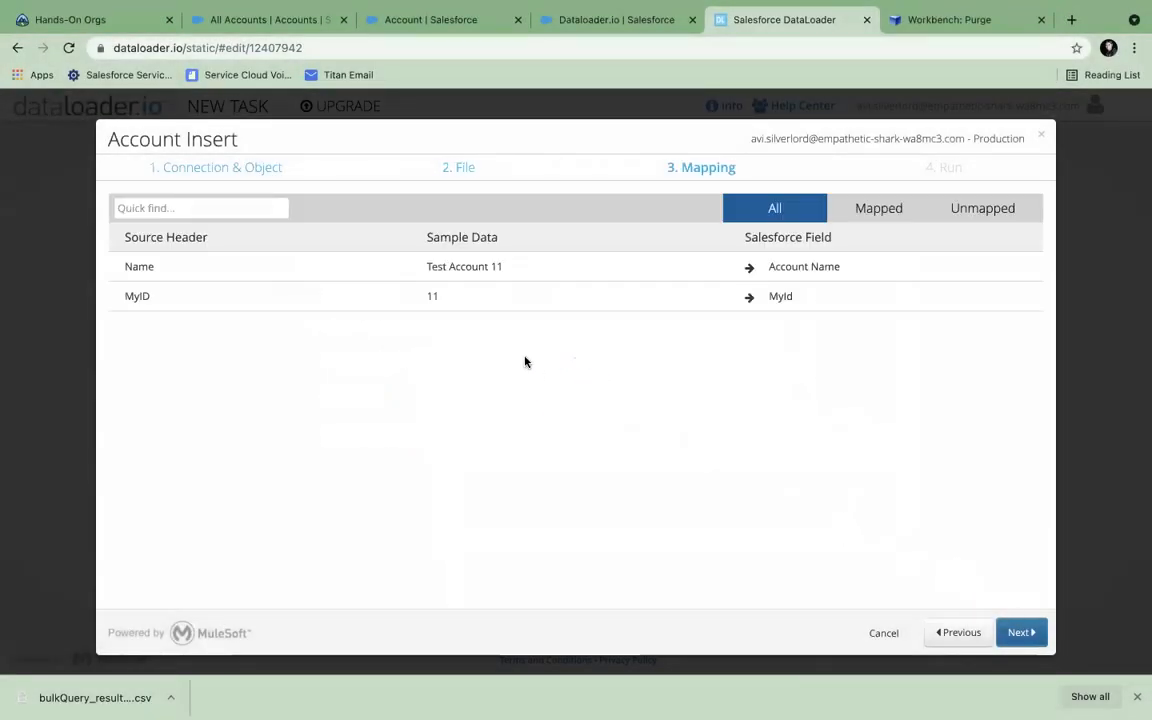
Check the Name field's mapping without changing it, then save and run the Account Insert task
click(796, 270)
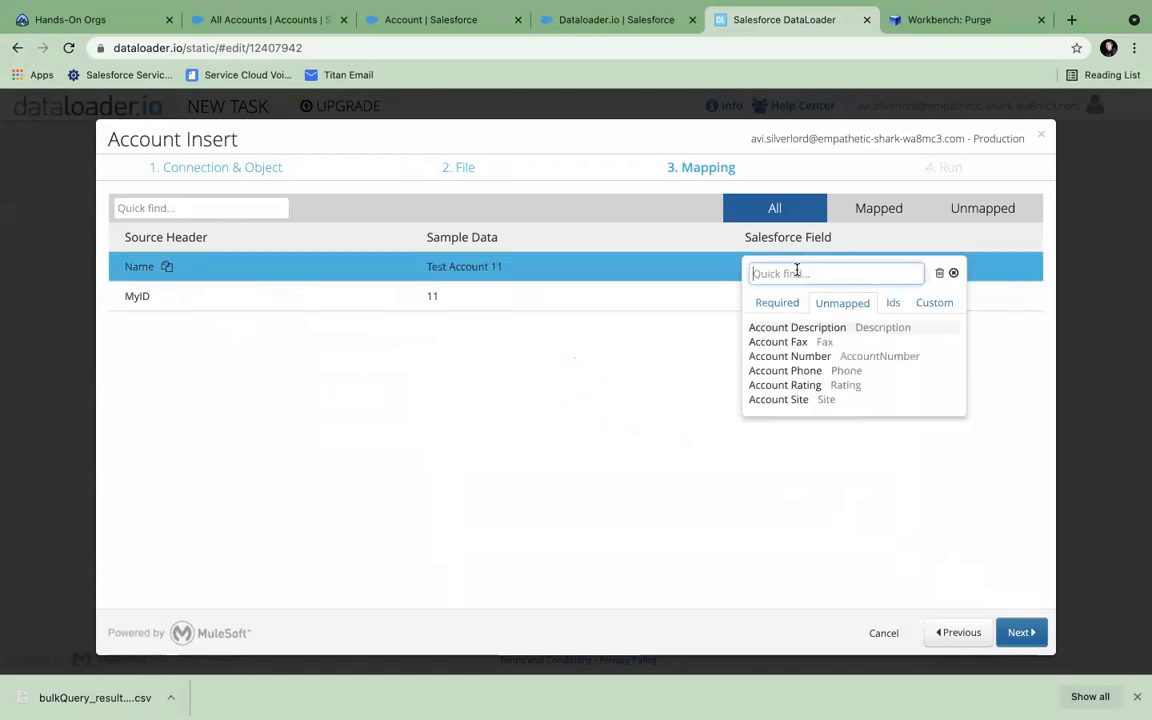
click(669, 338)
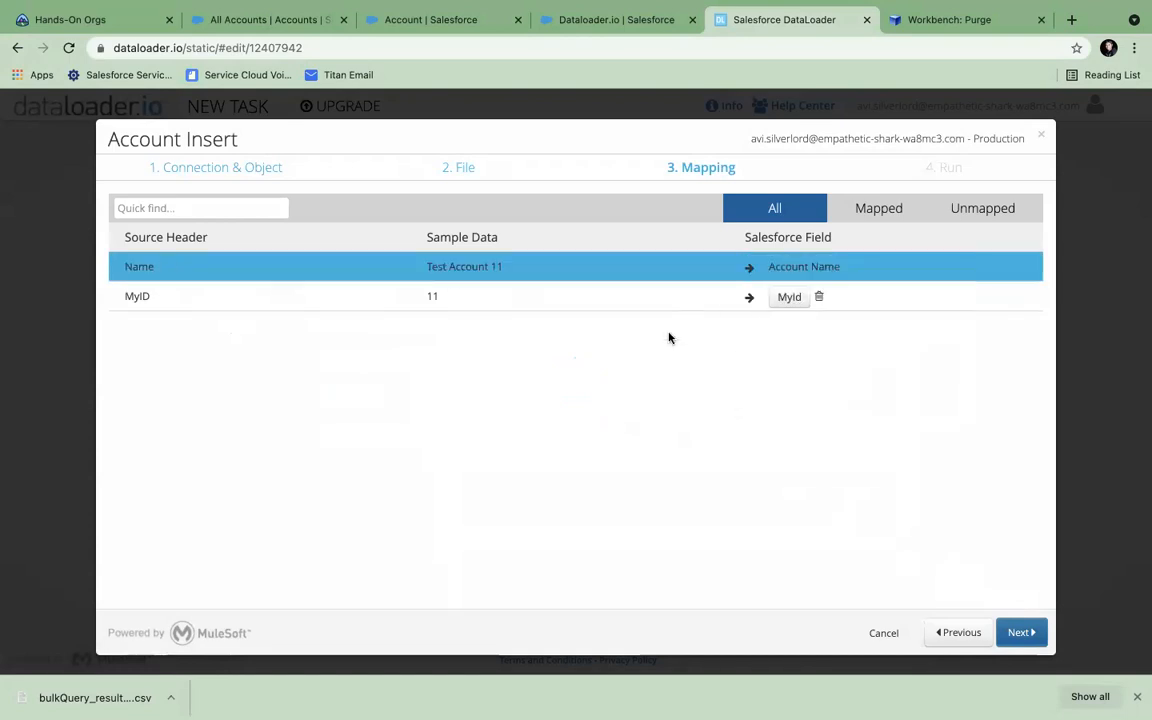
click(1022, 632)
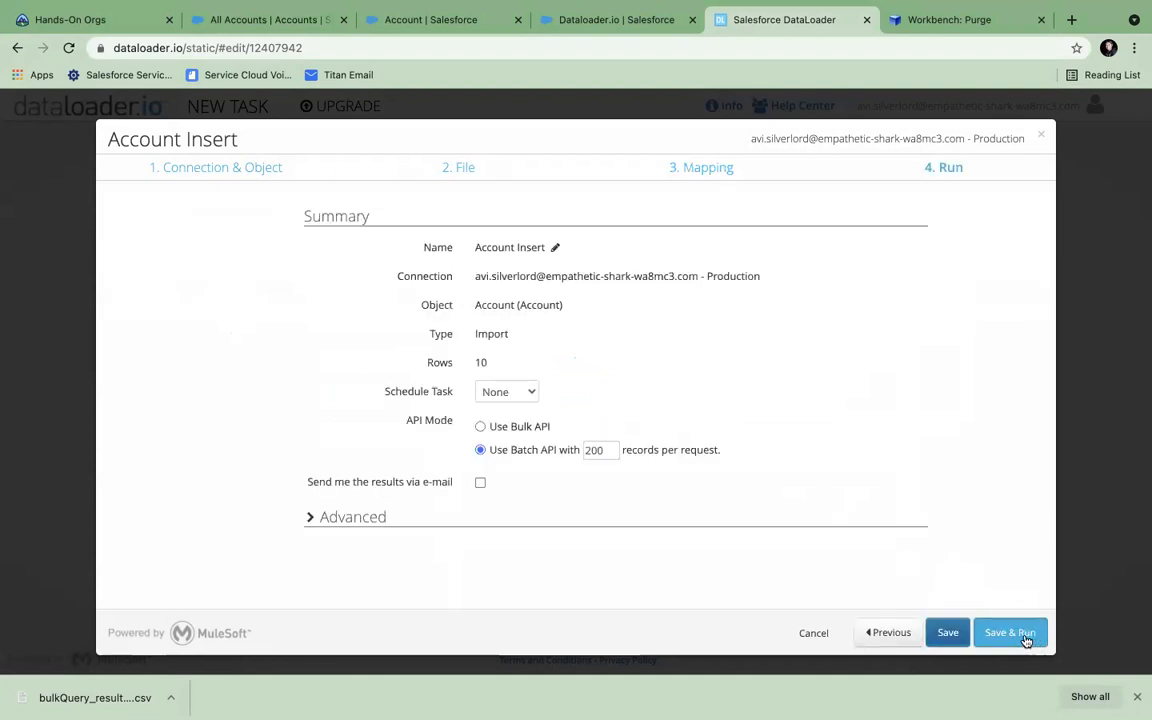
click(1026, 638)
click(708, 462)
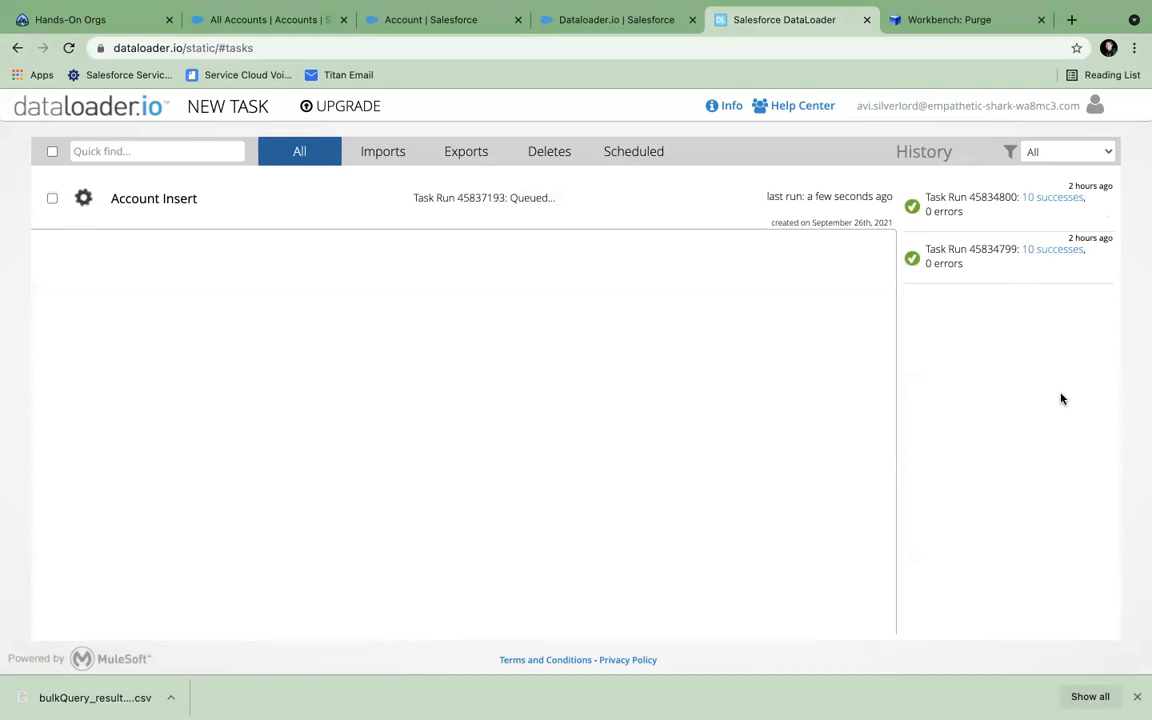
Return to the All Accounts list in Salesforce and view the details of the Burlington Textiles Corp of America account
click(230, 21)
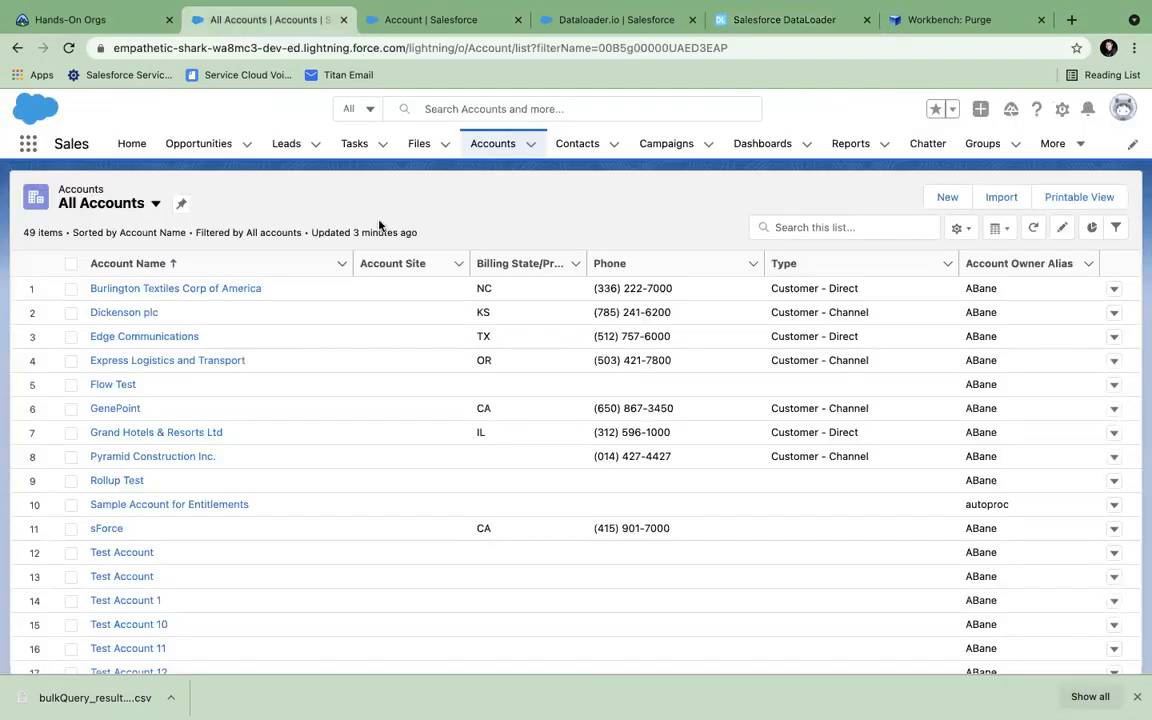
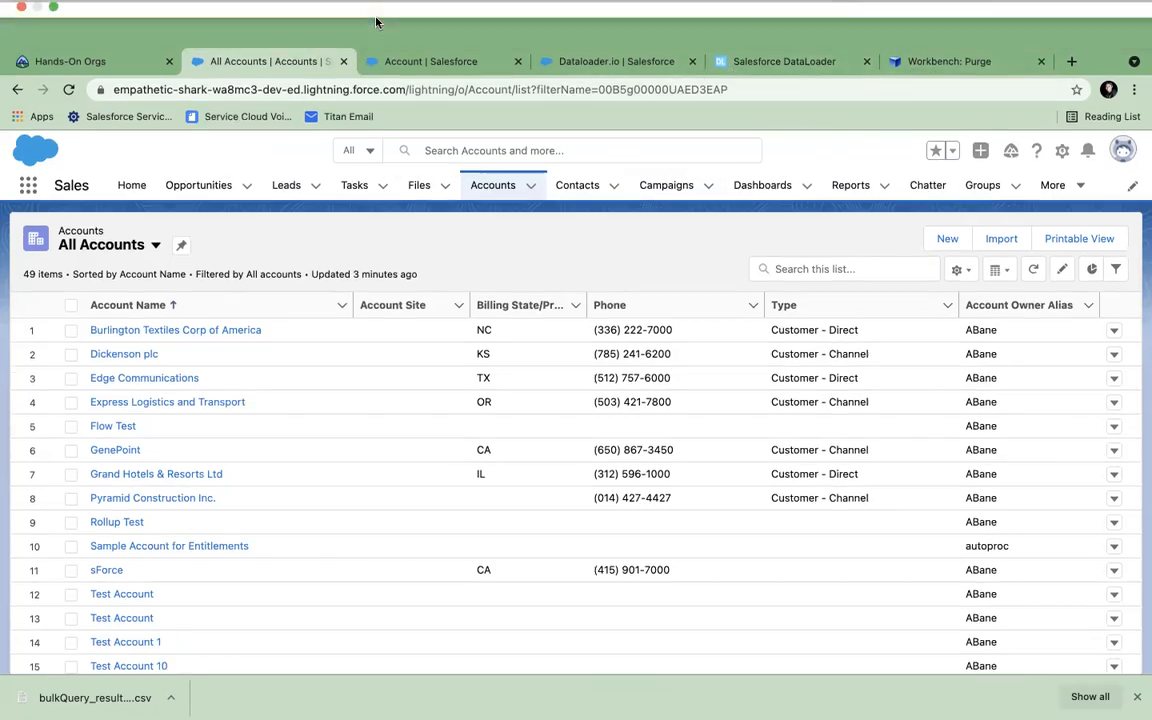
click(394, 9)
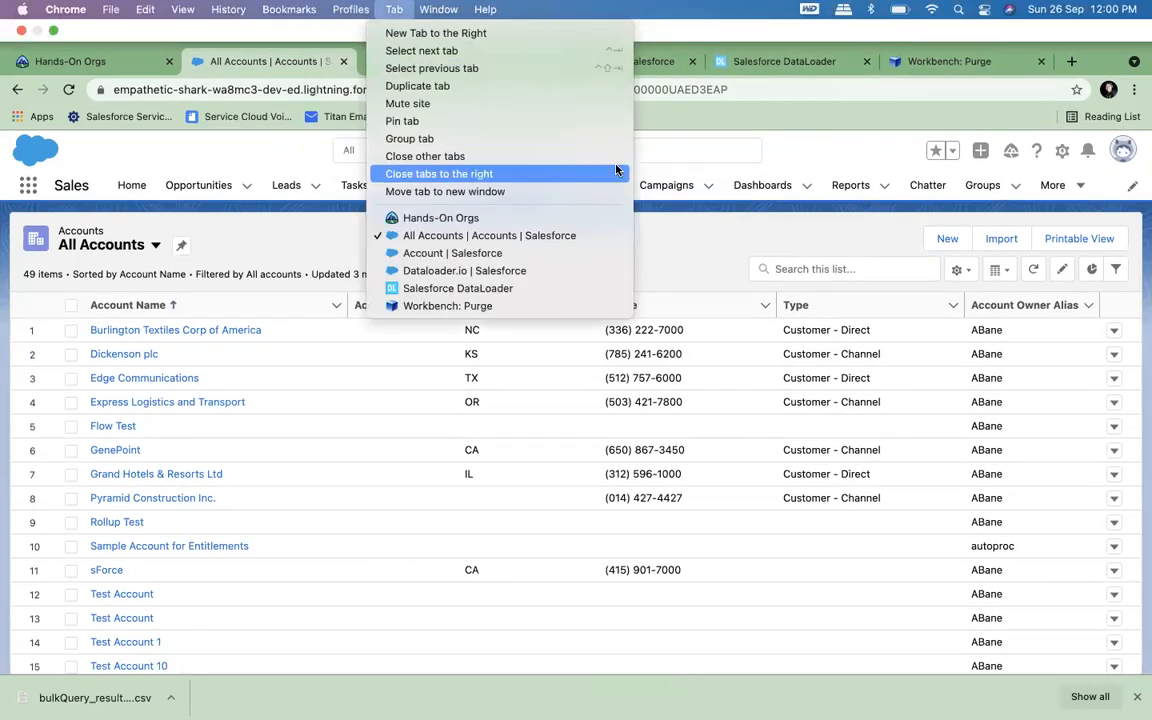
click(787, 160)
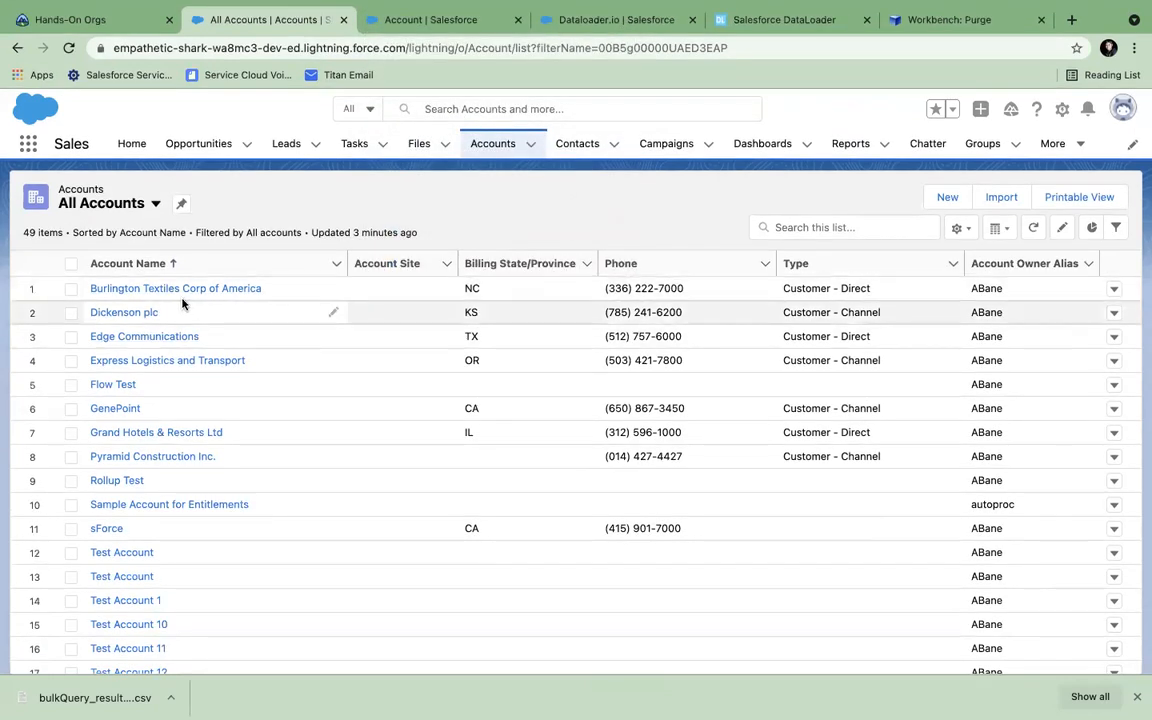
click(171, 290)
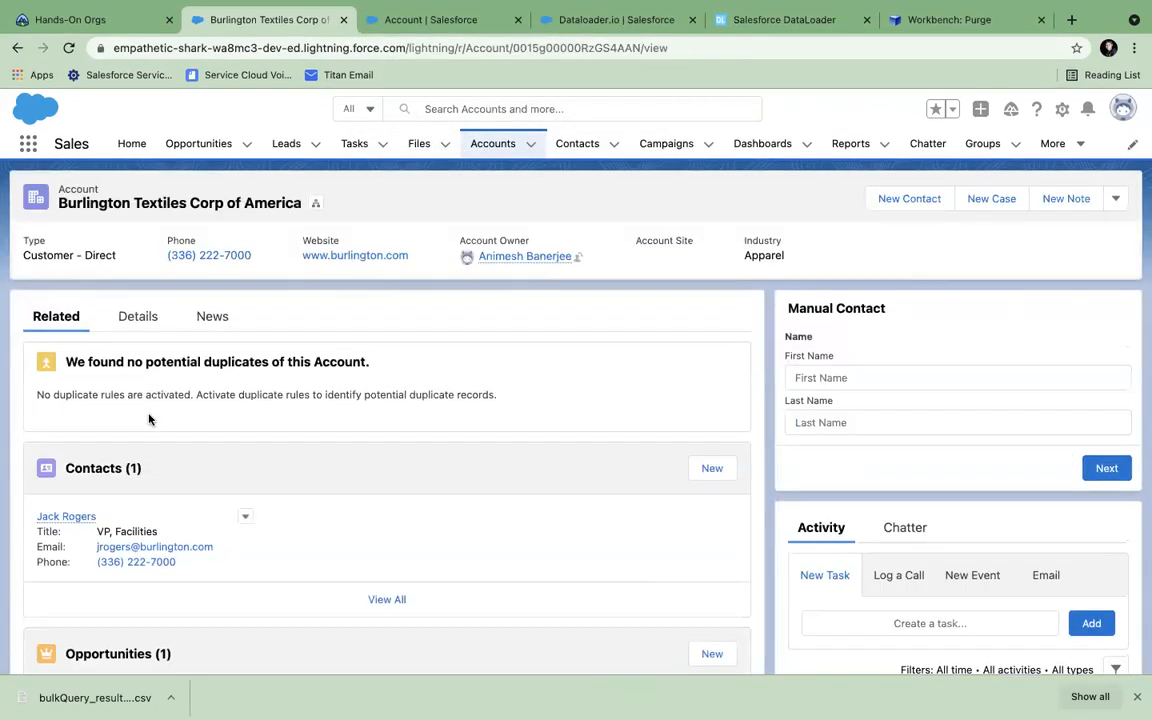
click(137, 328)
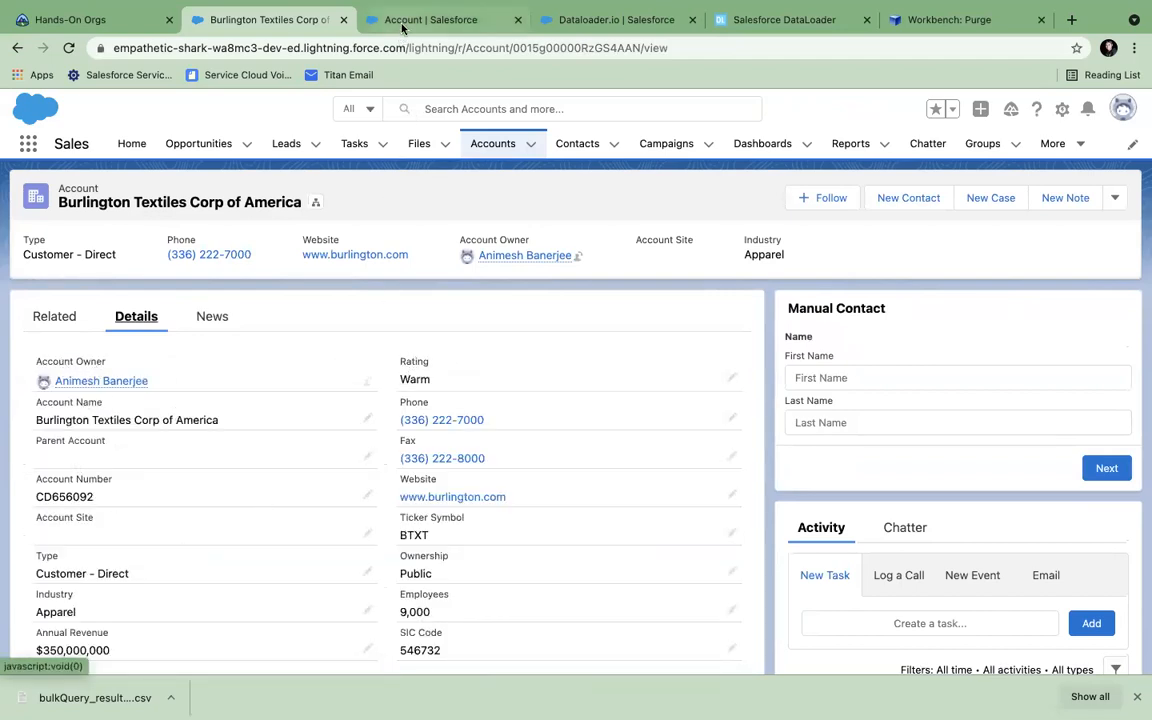
Look through the Account object's Fields & Relationships list in Object Manager, comparing field labels, field names and data types
click(365, 22)
scroll(271, 321, up, 5)
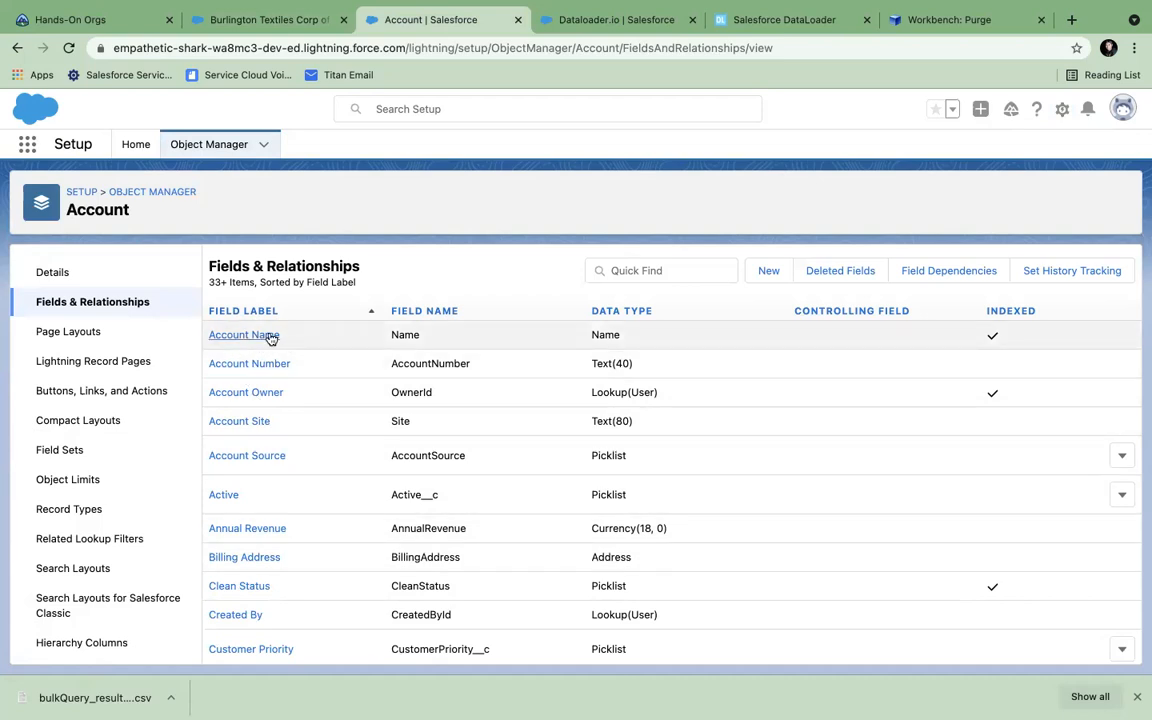
scroll(270, 590, down, 1)
scroll(270, 592, down, 6)
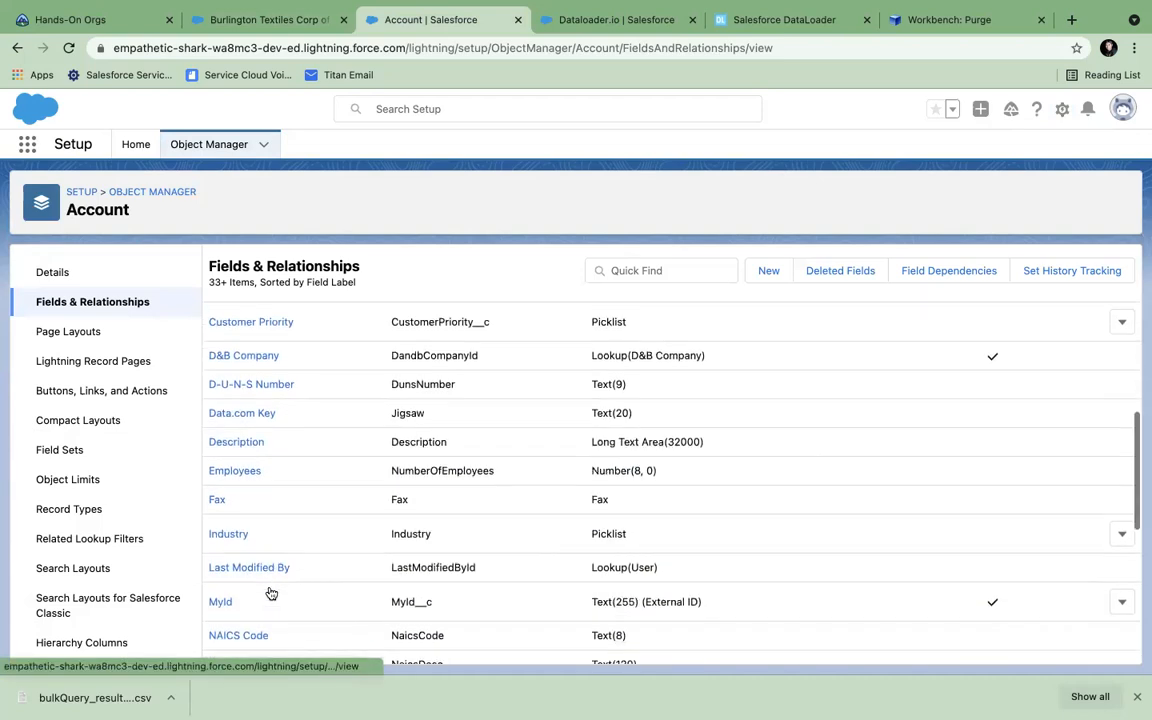
scroll(241, 425, up, 7)
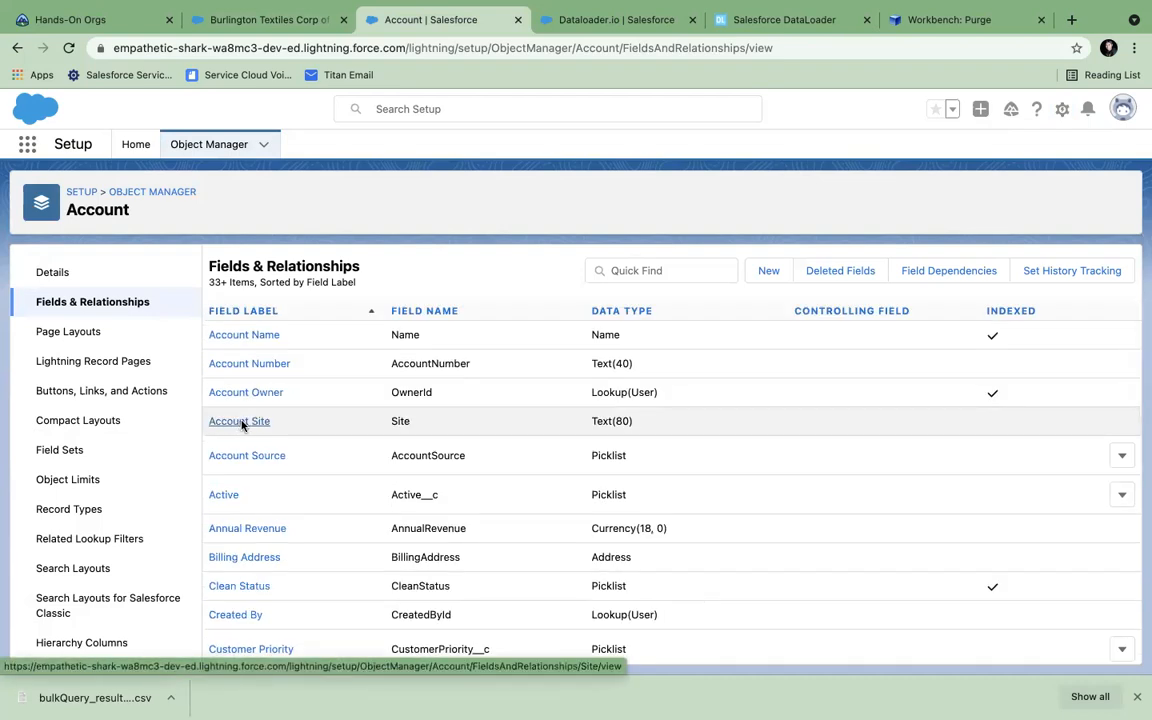
scroll(622, 334, down, 10)
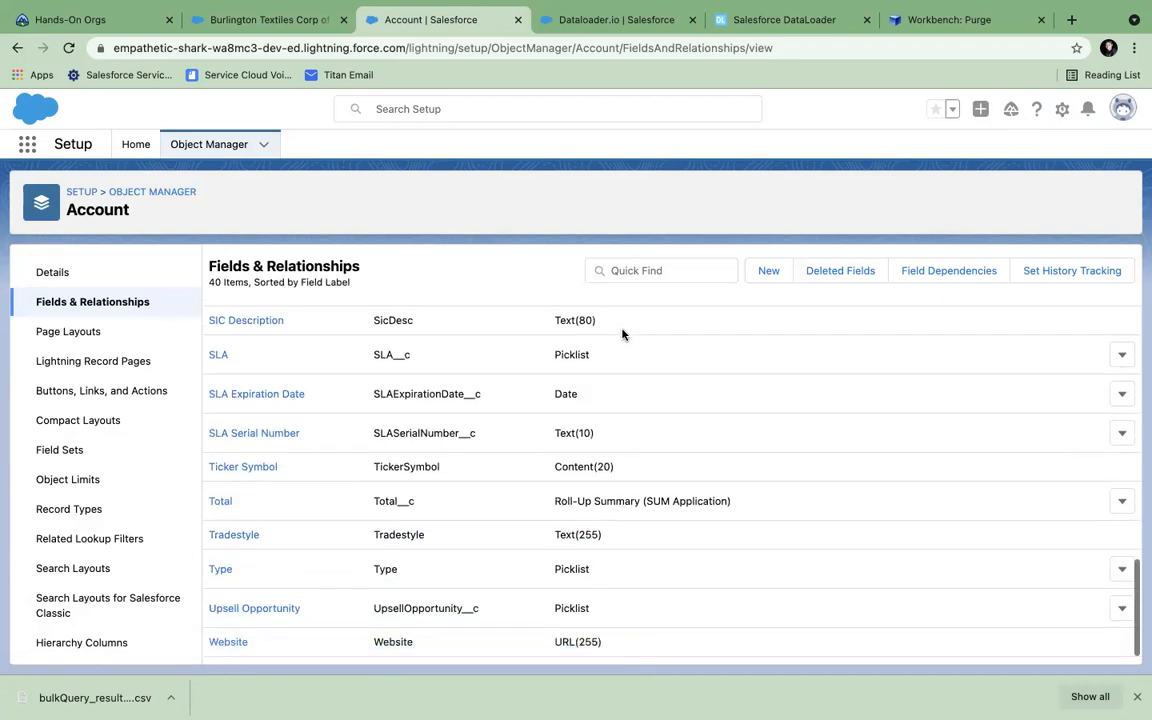
scroll(622, 334, up, 10)
mouse_move(707, 5)
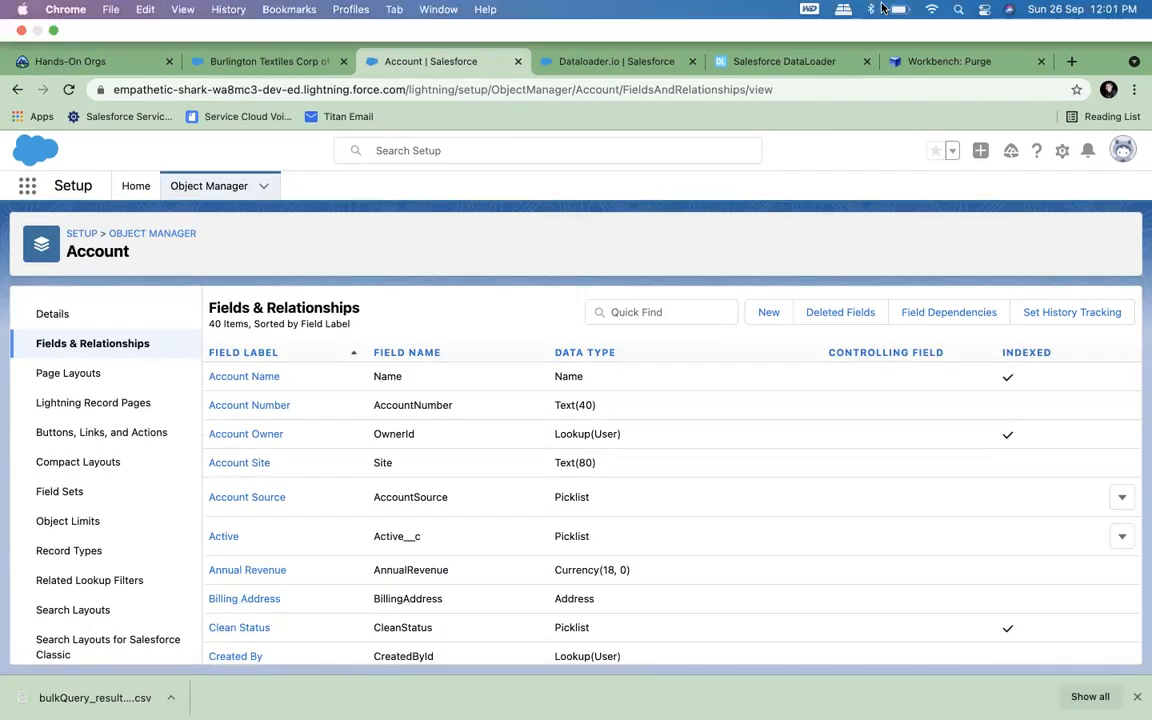